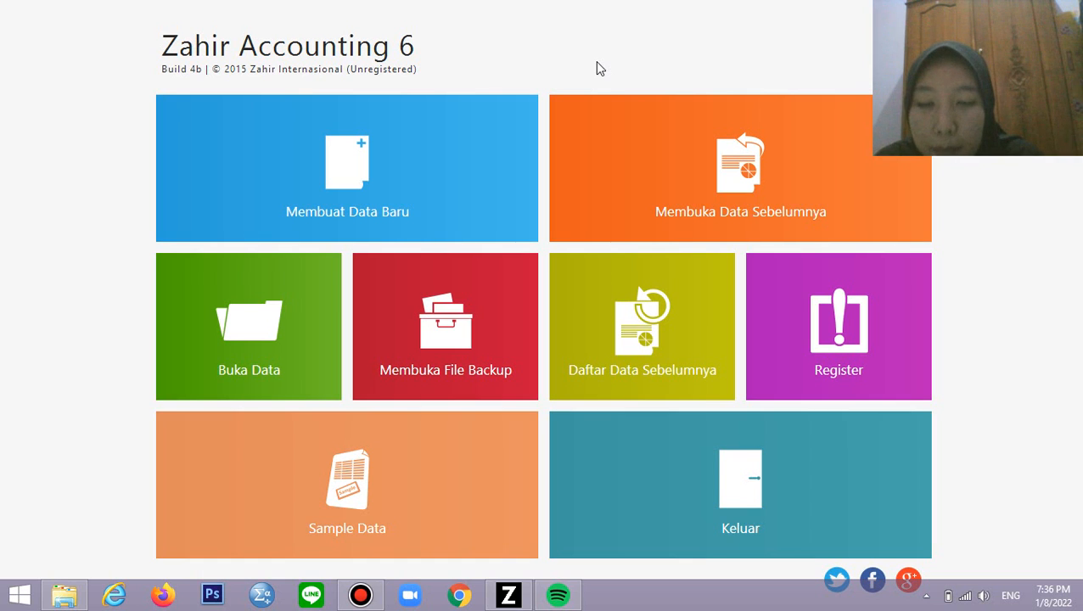
Start a new company data file and enter the company's name
{"action": "left_click", "coordinate": [350, 149]}
{"action": "left_click", "coordinate": [353, 153]}
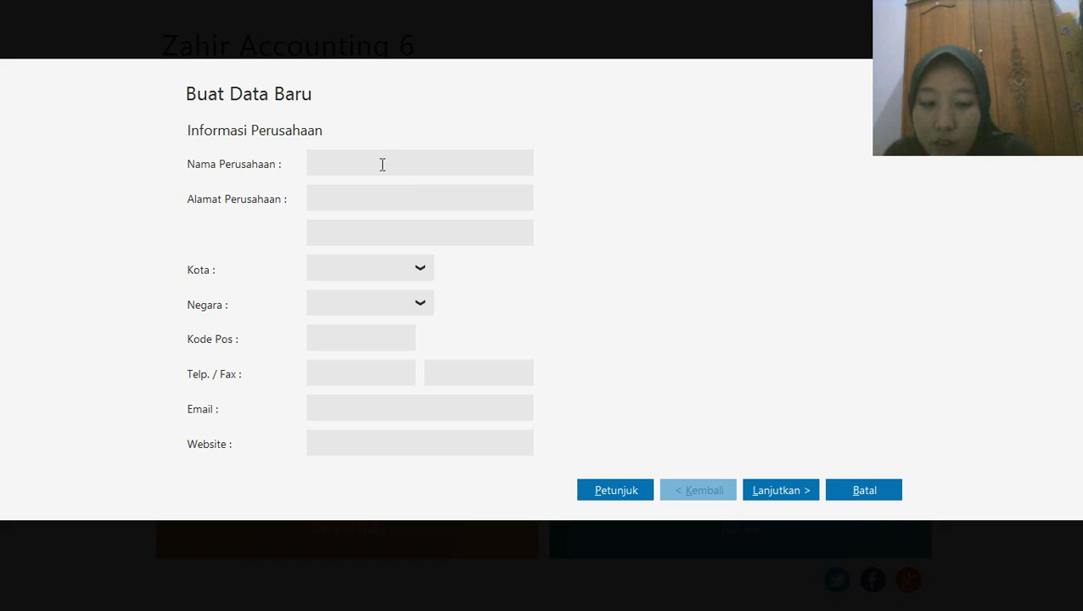
{"action": "type", "text": "Pt"}
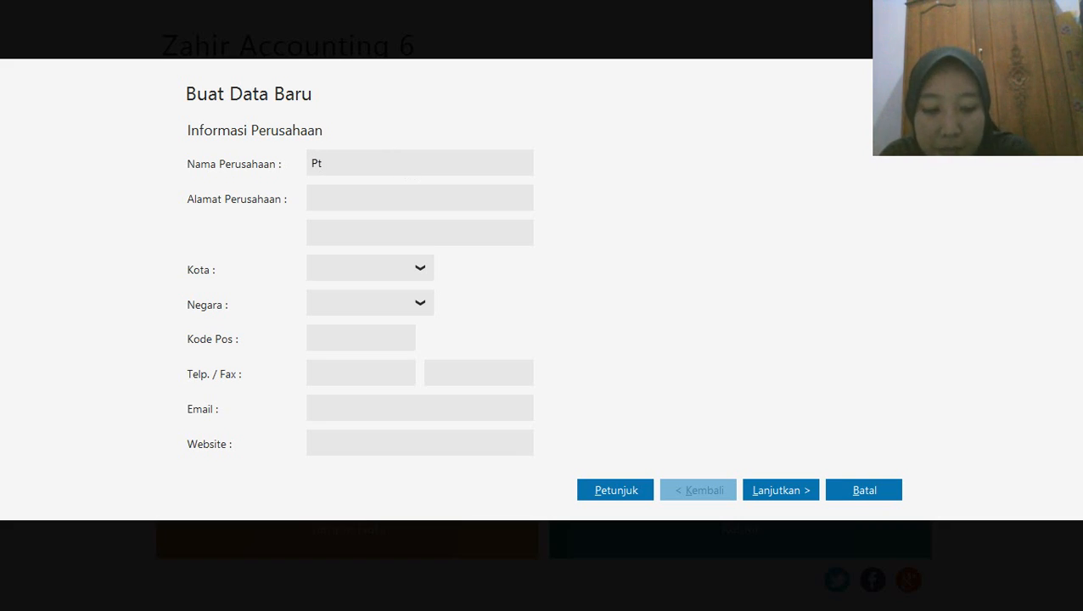
{"action": "key", "text": "BackSpace"}
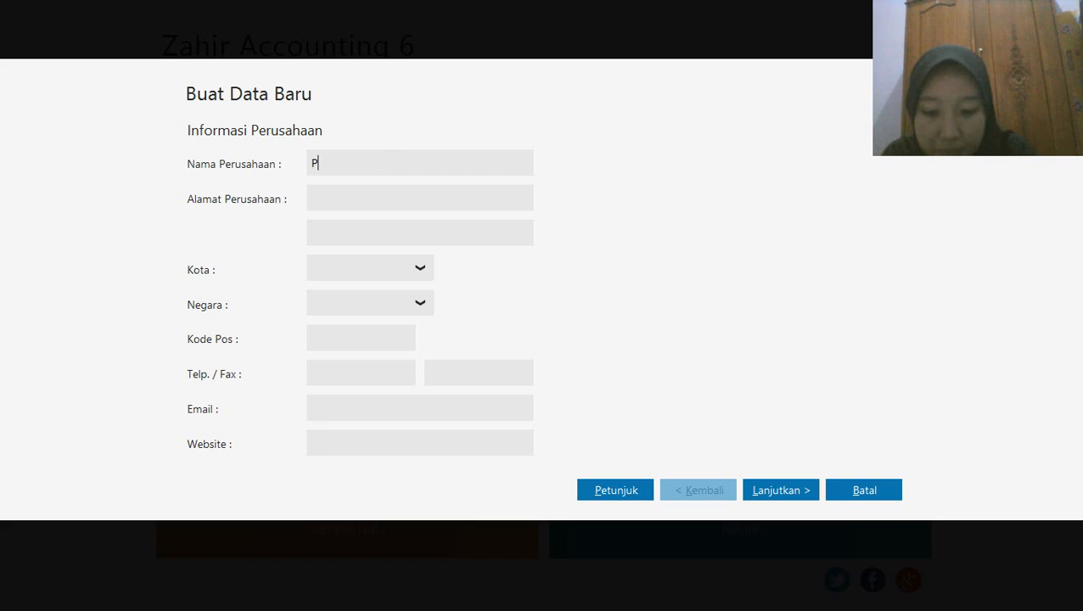
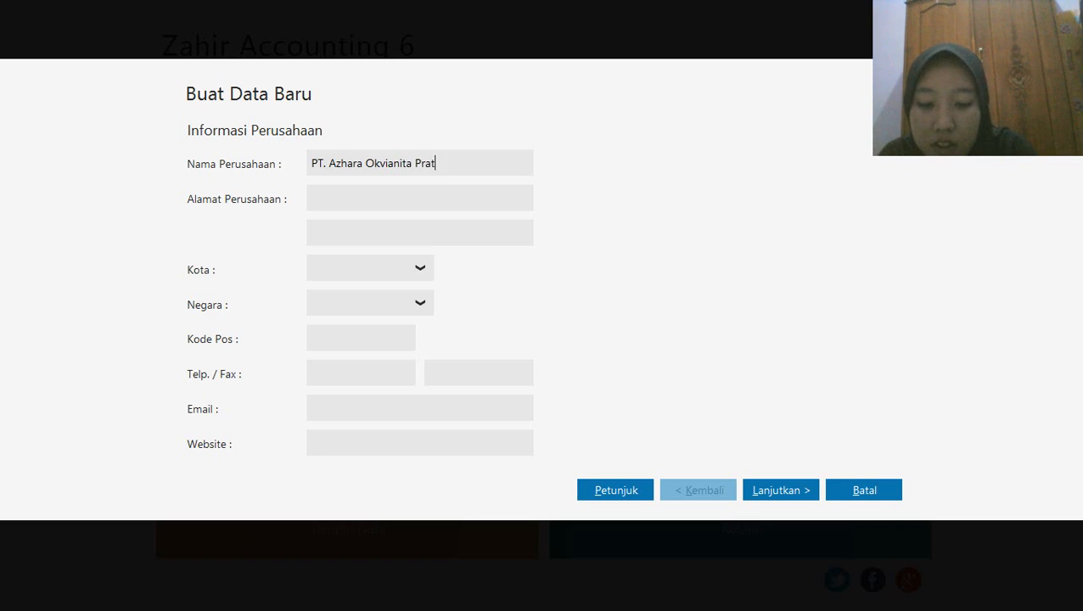
Fill in the company's street address
{"action": "left_click", "coordinate": [340, 196]}
{"action": "type", "text": "Jl."}
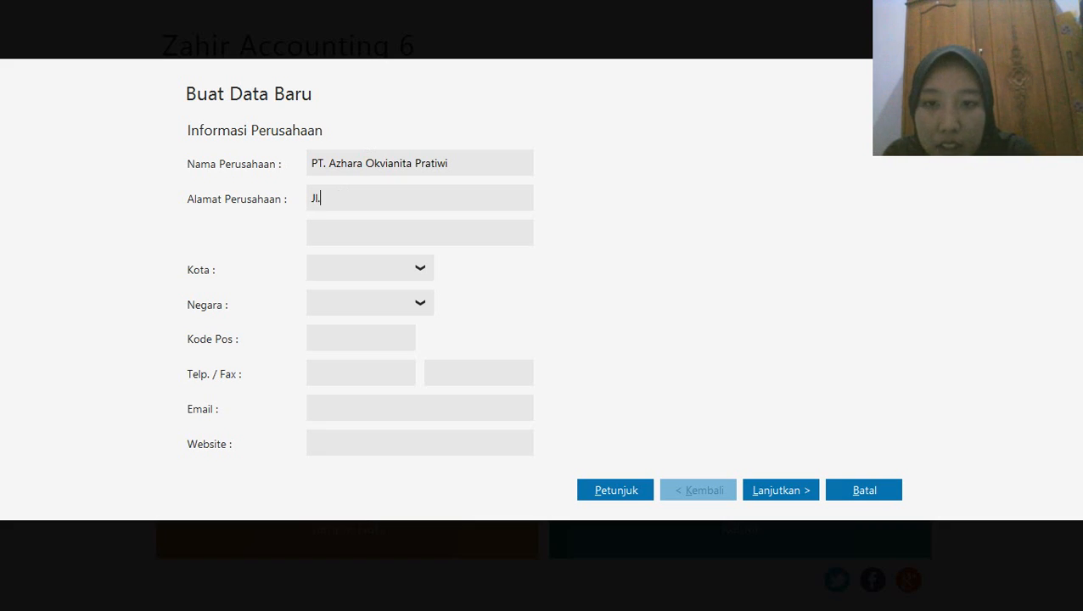
{"action": "type", "text": " Cempaka"}
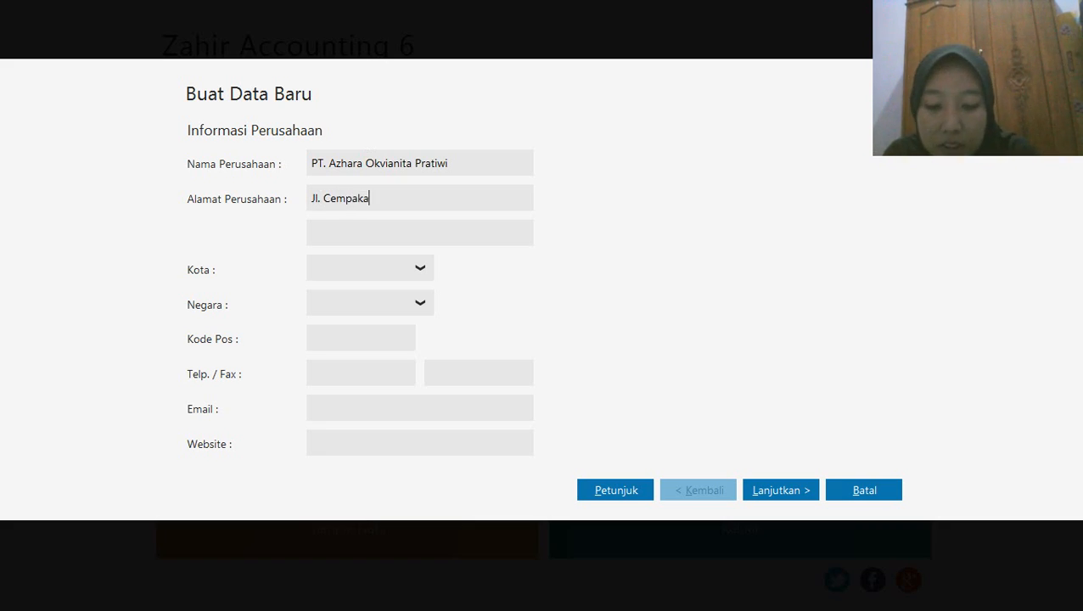
{"action": "type", "text": " Putih"}
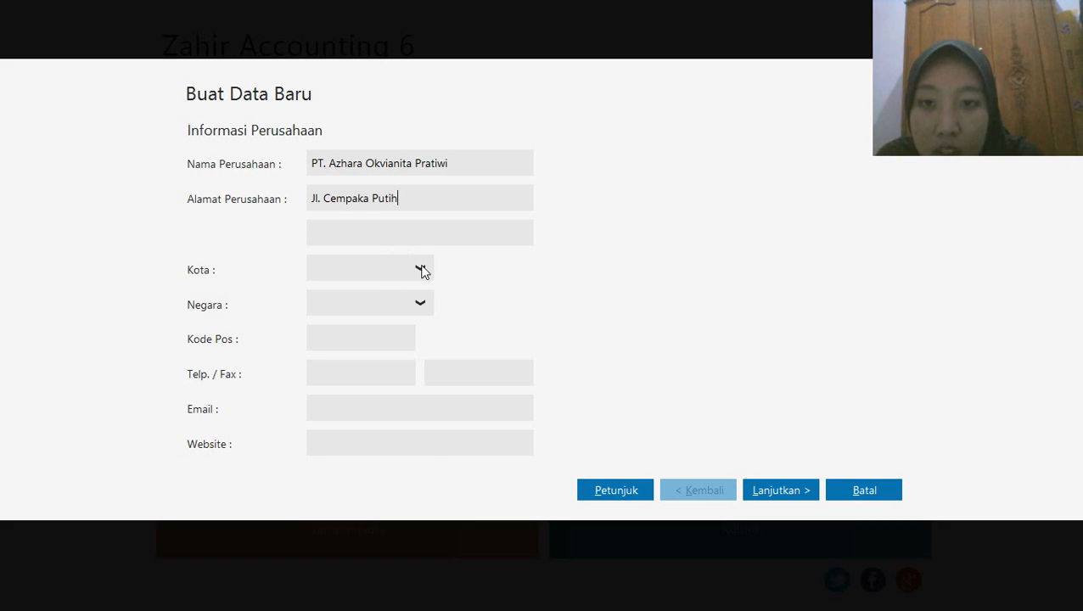
Set the company's city to Jakarta and country to Indonesia, and fill in its postal code
{"action": "left_click", "coordinate": [420, 269]}
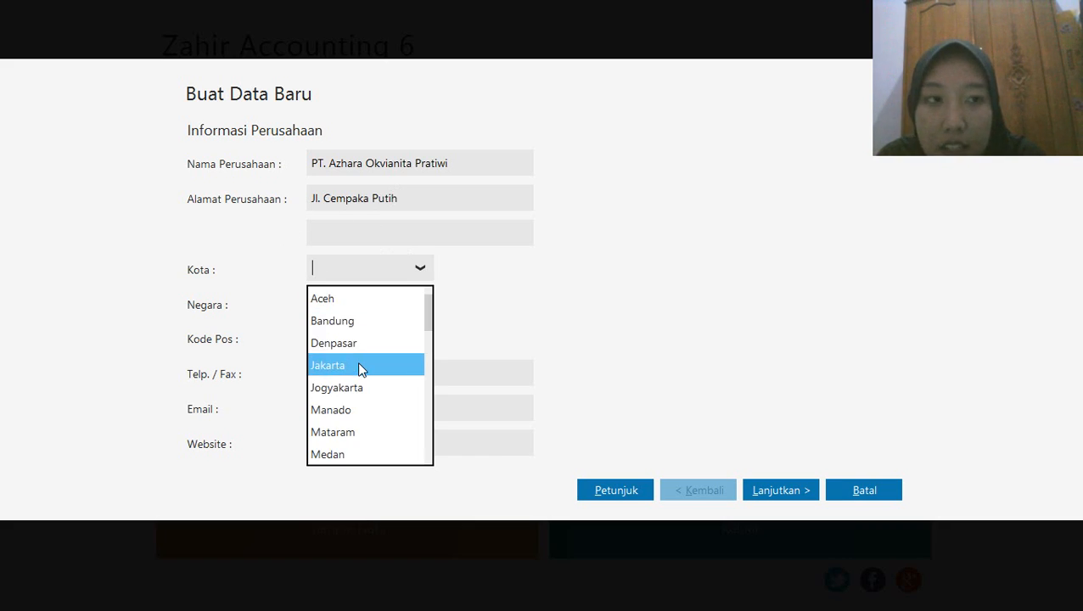
{"action": "left_click", "coordinate": [358, 363]}
{"action": "left_click", "coordinate": [420, 305]}
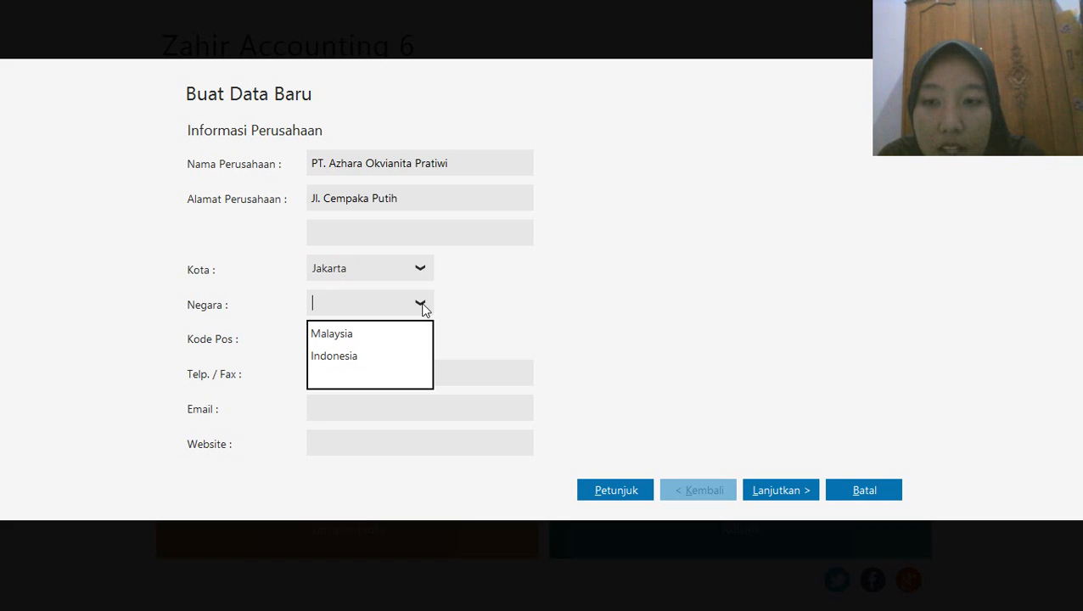
{"action": "left_click", "coordinate": [356, 360]}
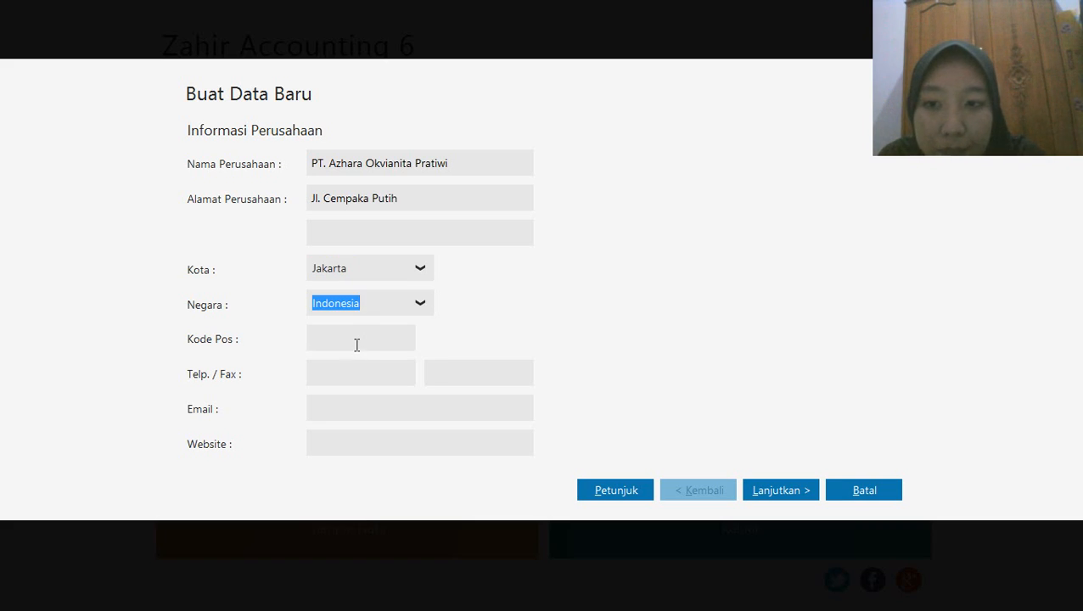
{"action": "left_click", "coordinate": [355, 341]}
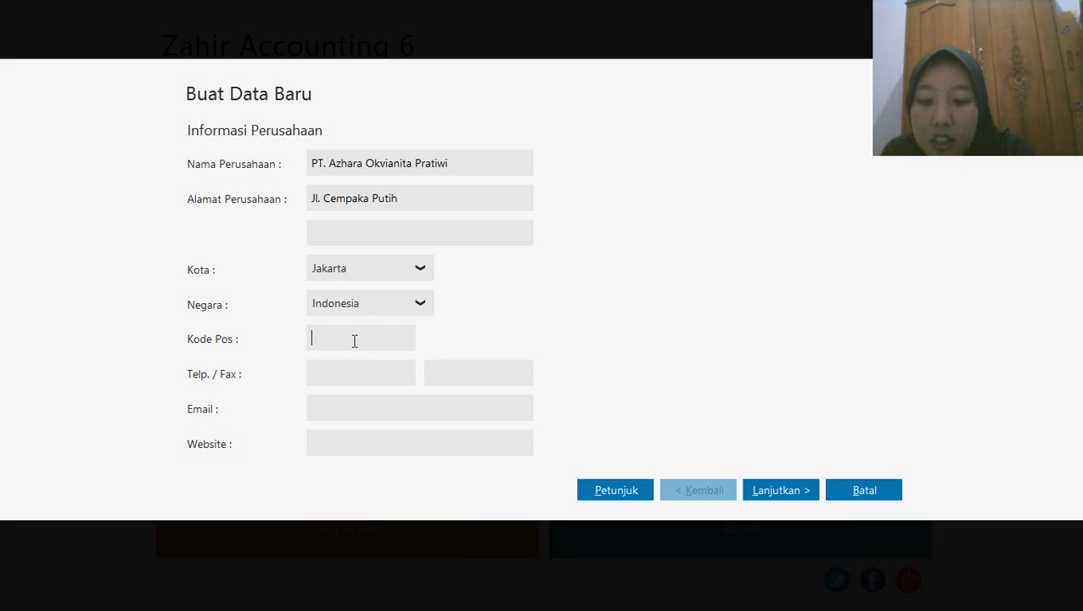
{"action": "type", "text": "217125"}
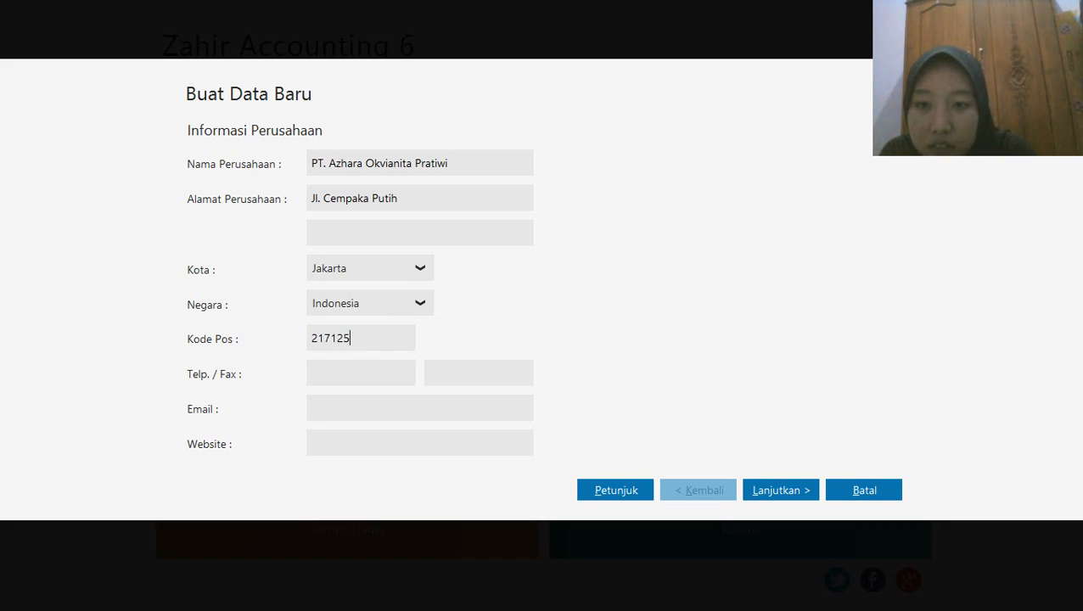
Fill in the company's phone number and e-mail address, and continue to the accounting period settings
{"action": "left_click", "coordinate": [343, 373]}
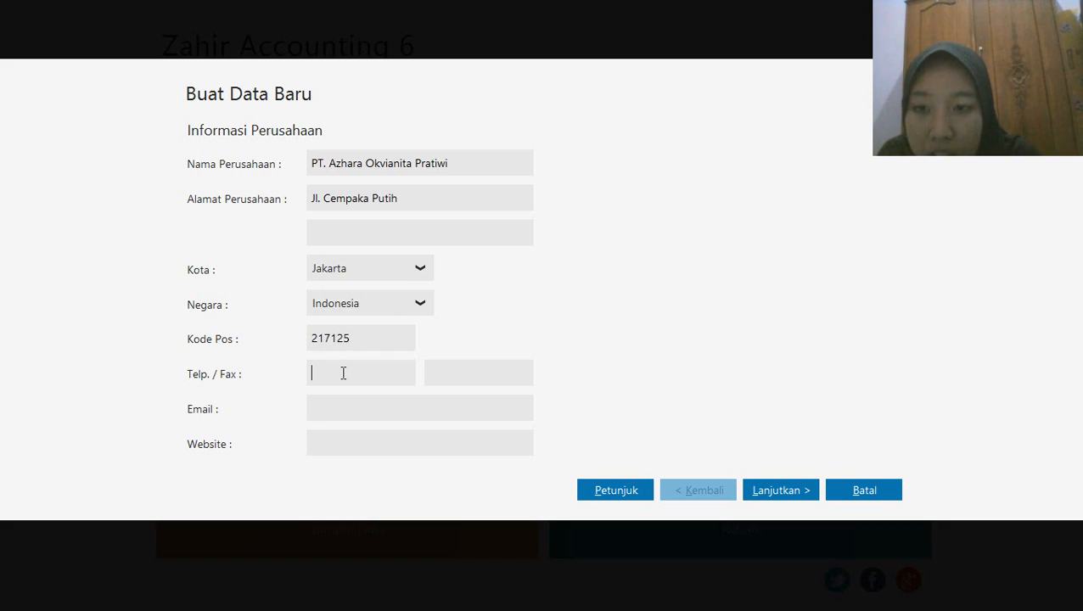
{"action": "type", "text": "02186287"}
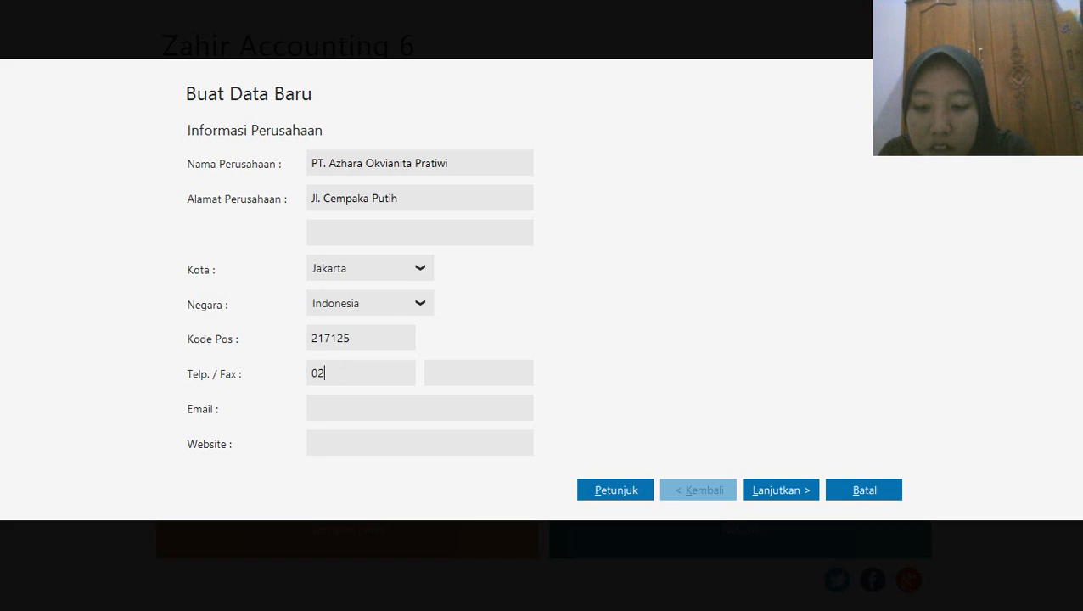
{"action": "left_click", "coordinate": [376, 403]}
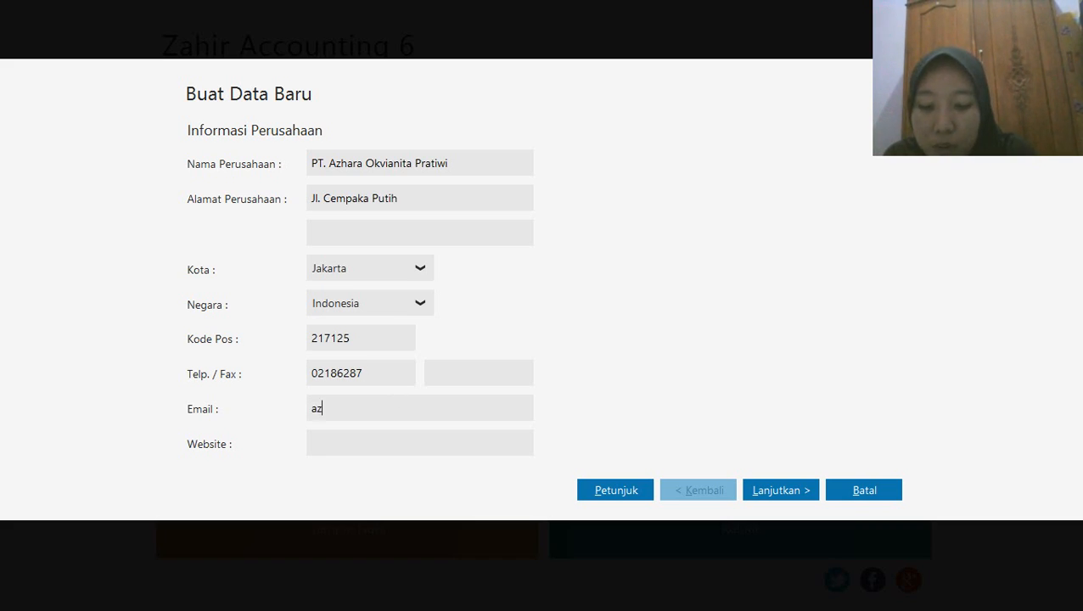
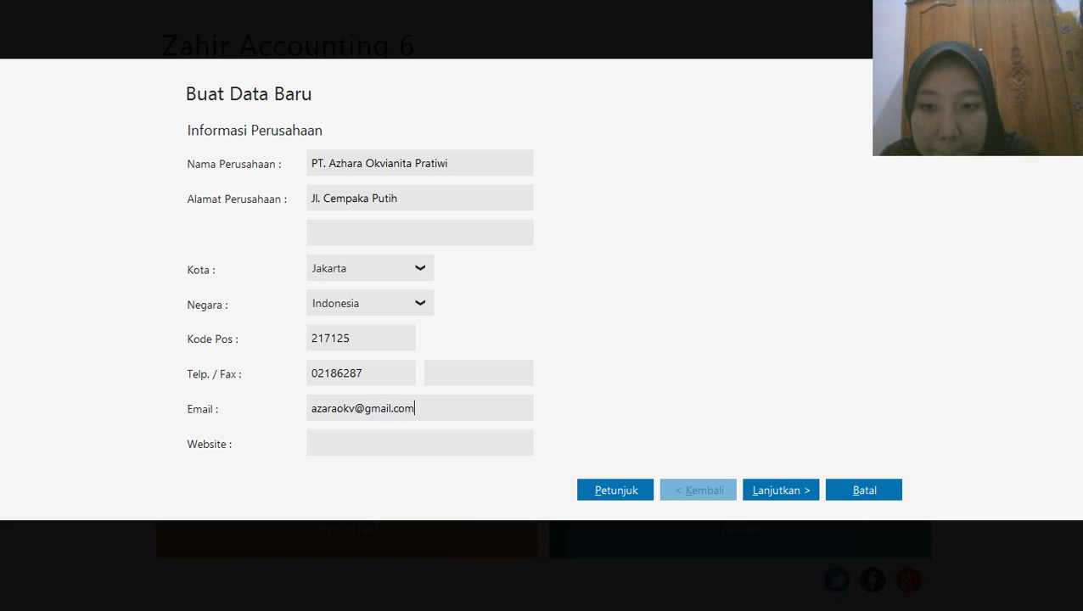
{"action": "left_click", "coordinate": [777, 491]}
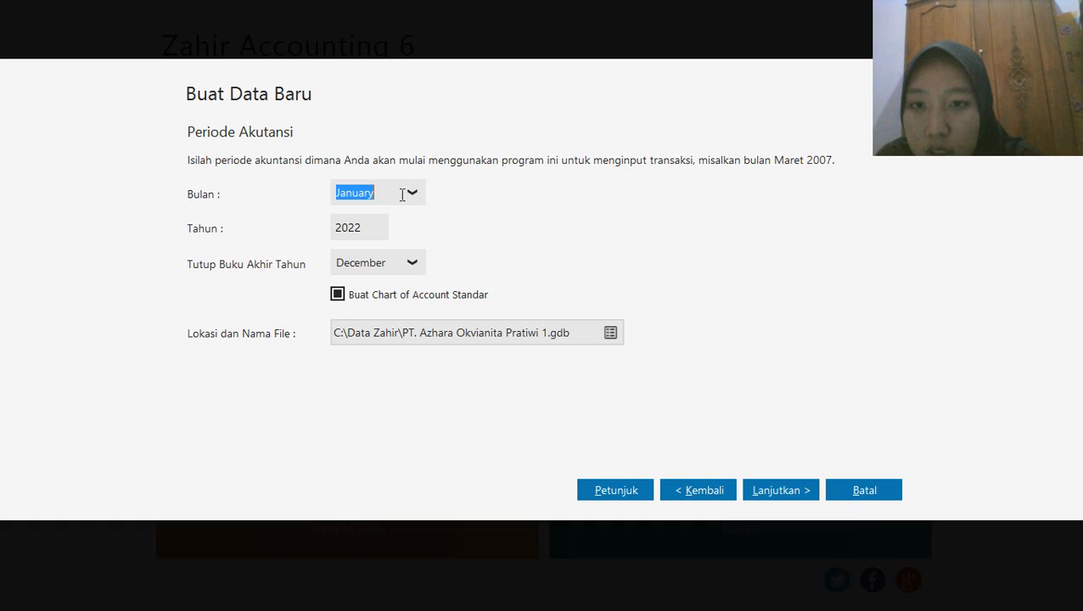
Set the accounting year to 2020, keeping January as the starting month, and continue to the department settings
{"action": "left_click", "coordinate": [372, 227]}
{"action": "left_click", "coordinate": [372, 226]}
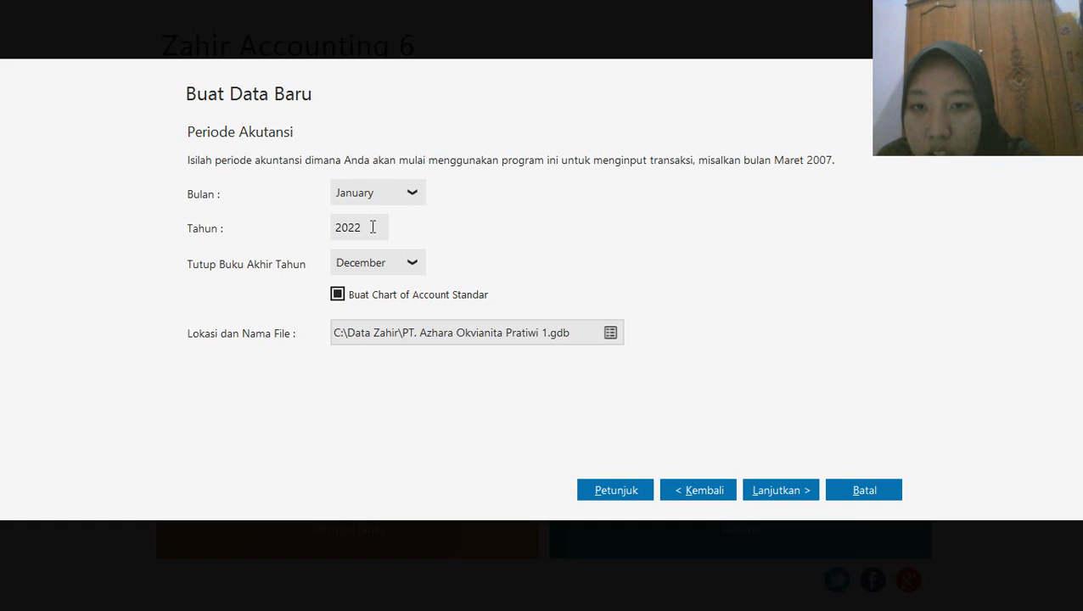
{"action": "key", "text": "BackSpace"}
{"action": "key", "text": "BackSpace"}
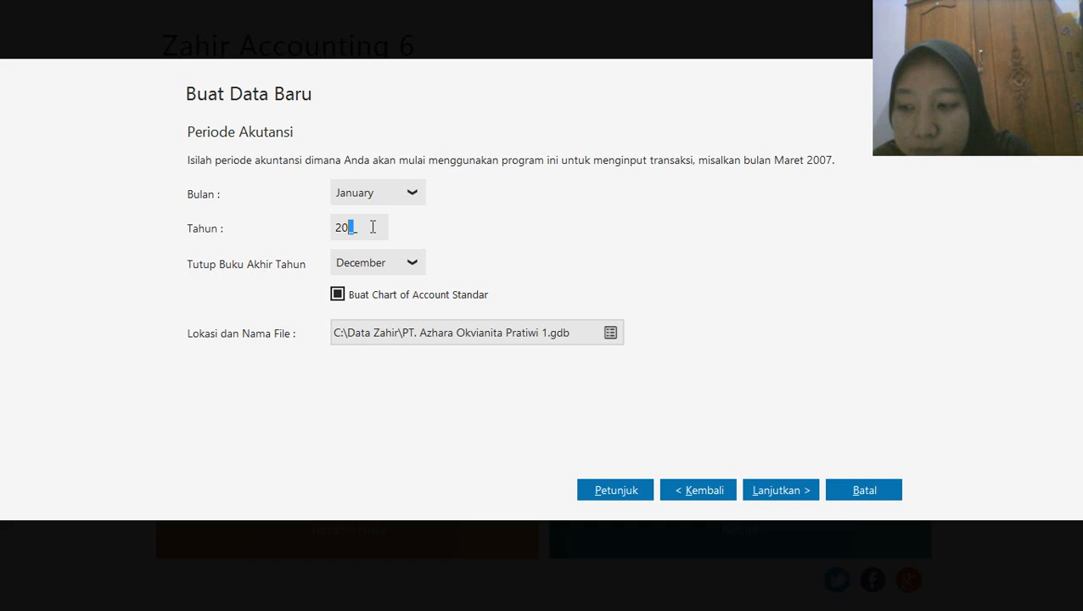
{"action": "type", "text": "20"}
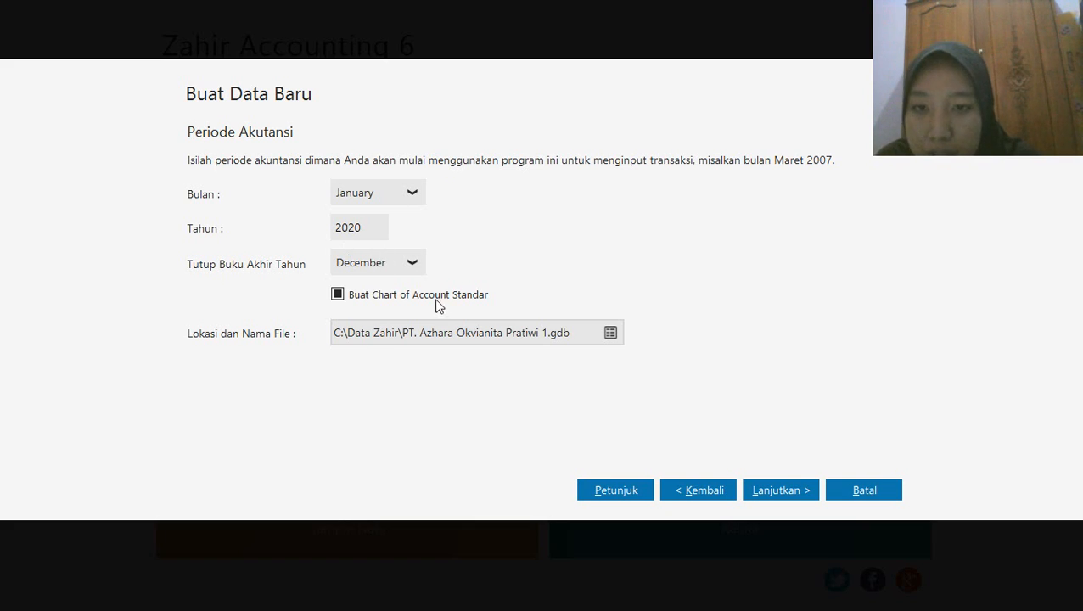
{"action": "left_click", "coordinate": [781, 491]}
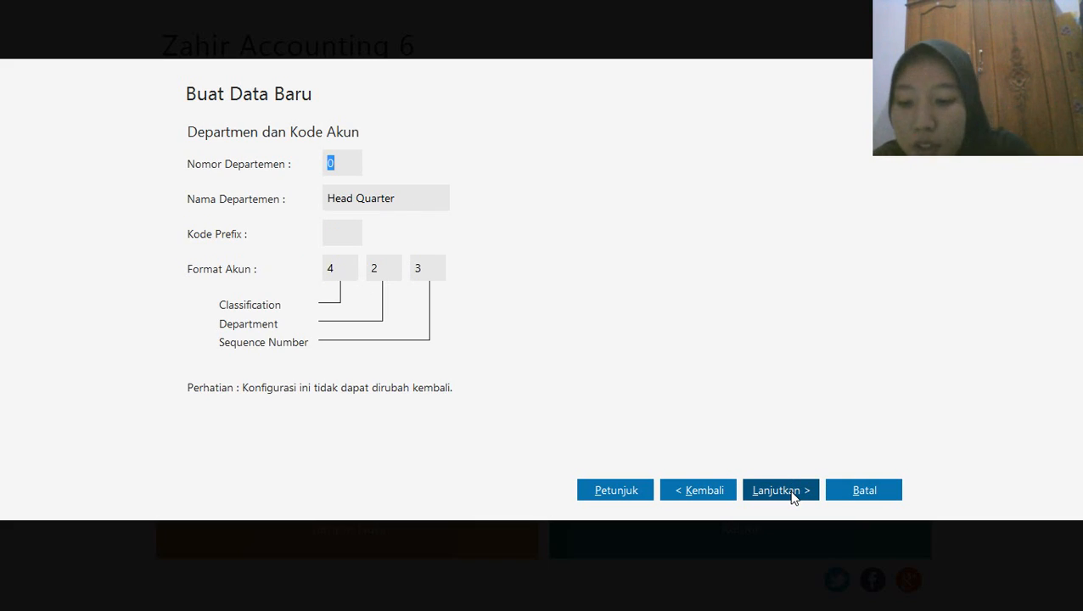
Set the department number to 1, accept the summary and process the new company data
{"action": "type", "text": "1"}
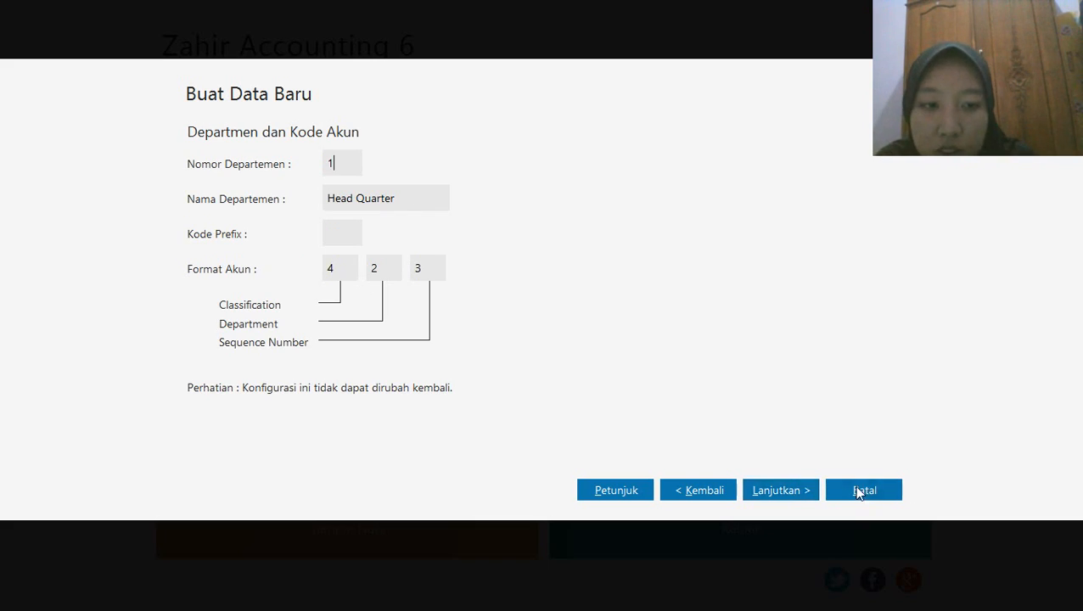
{"action": "left_click", "coordinate": [811, 493]}
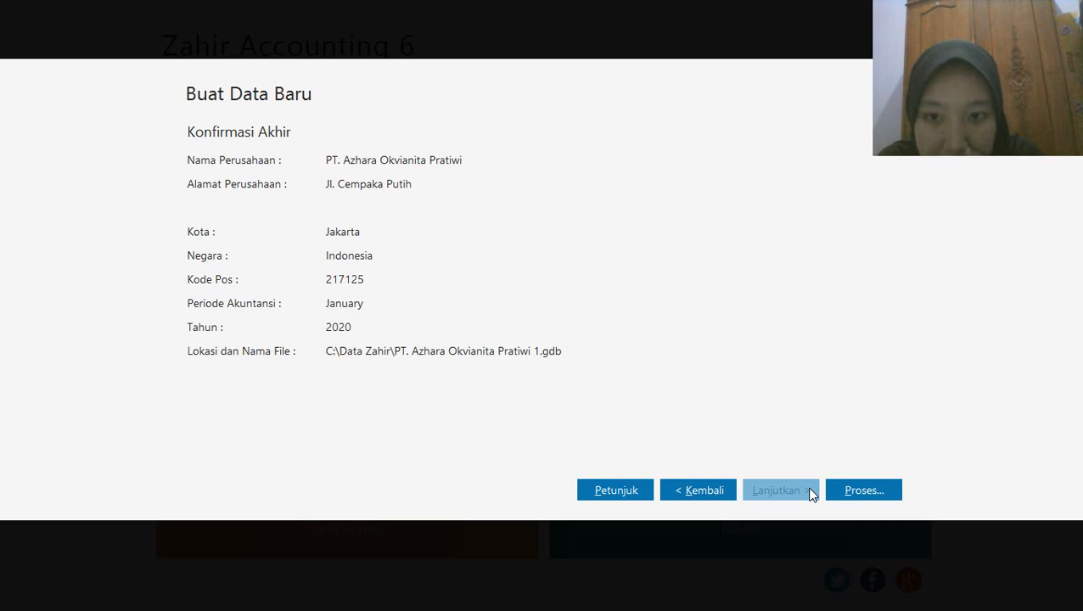
{"action": "left_click", "coordinate": [842, 491]}
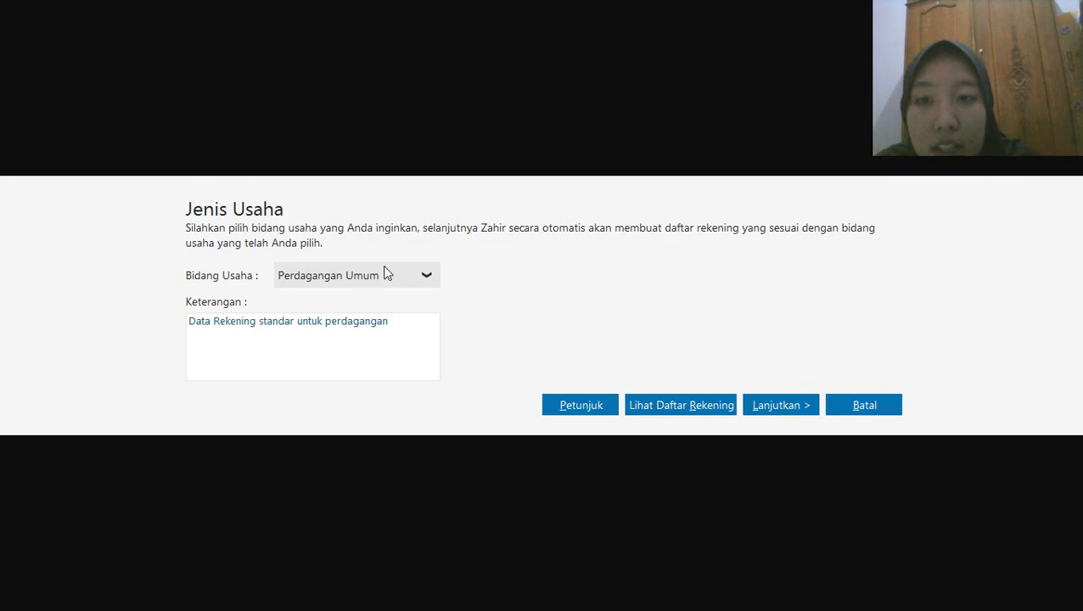
Accept Perdagangan Umum as the business type and complete the currency setup with IDR as functional and USD as foreign currency at 10,000.00 IDR
{"action": "left_click", "coordinate": [780, 406]}
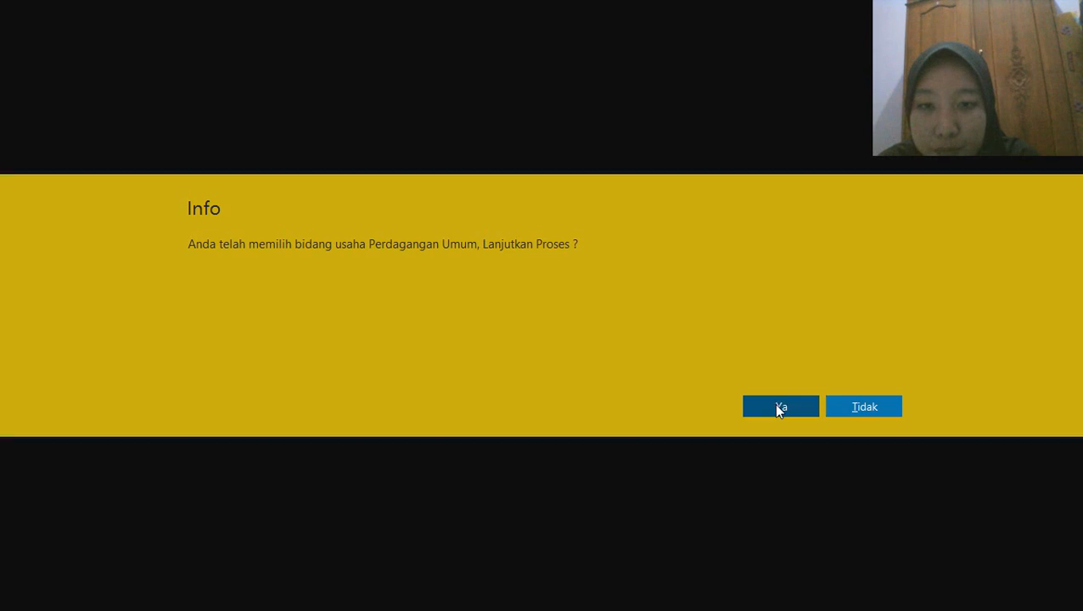
{"action": "left_click", "coordinate": [783, 409]}
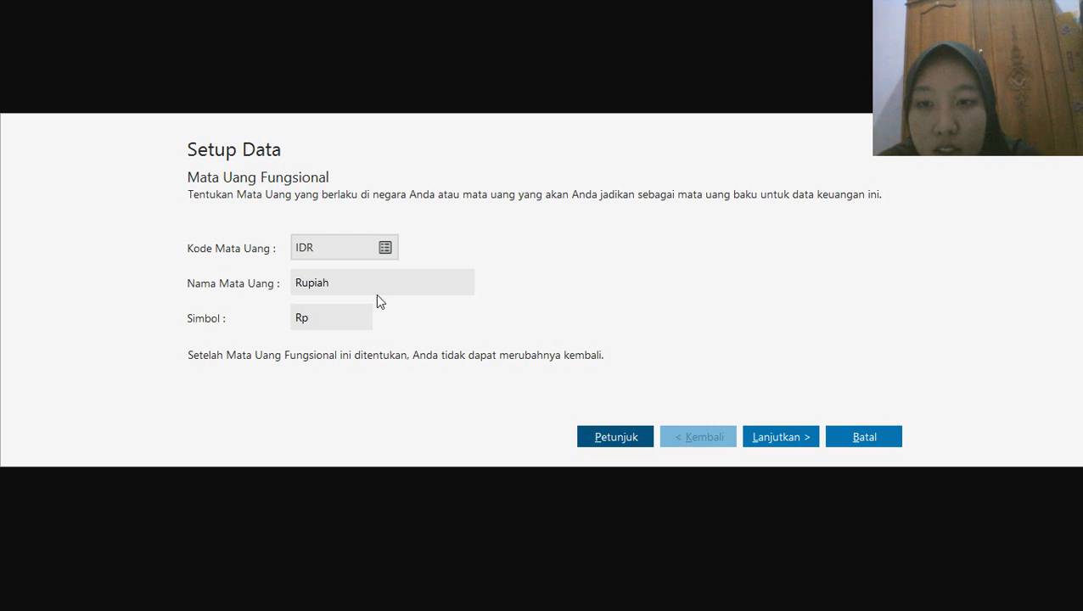
{"action": "left_click", "coordinate": [780, 437]}
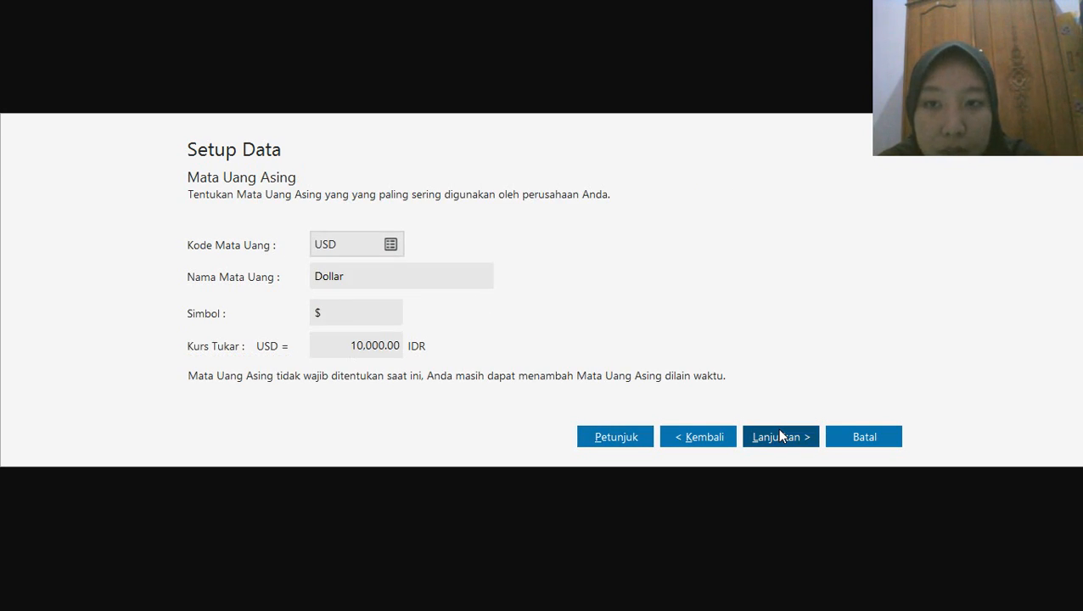
{"action": "left_click", "coordinate": [782, 443]}
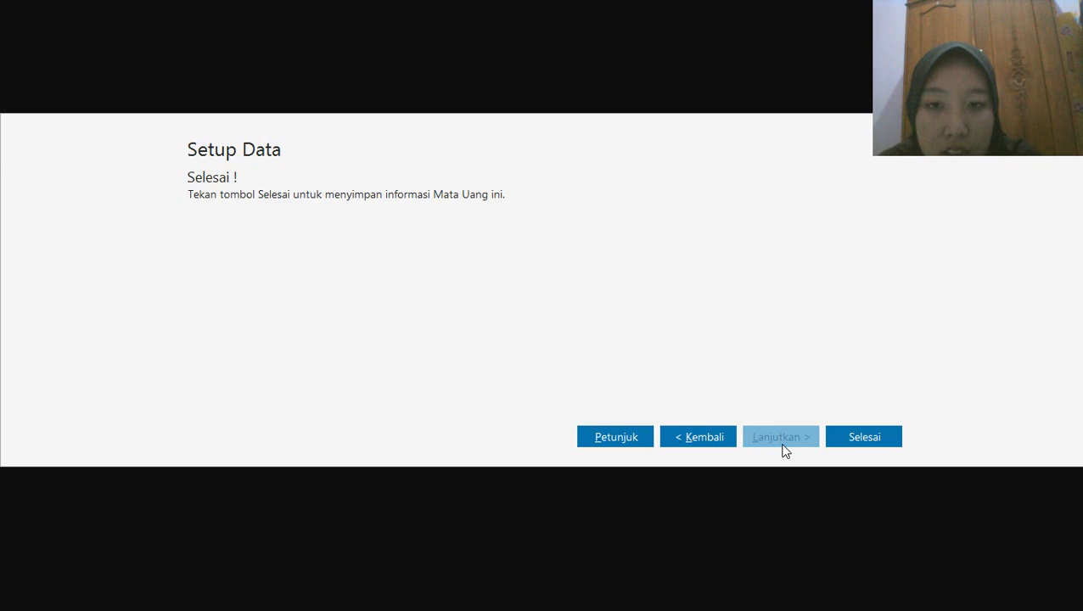
{"action": "left_click", "coordinate": [834, 439]}
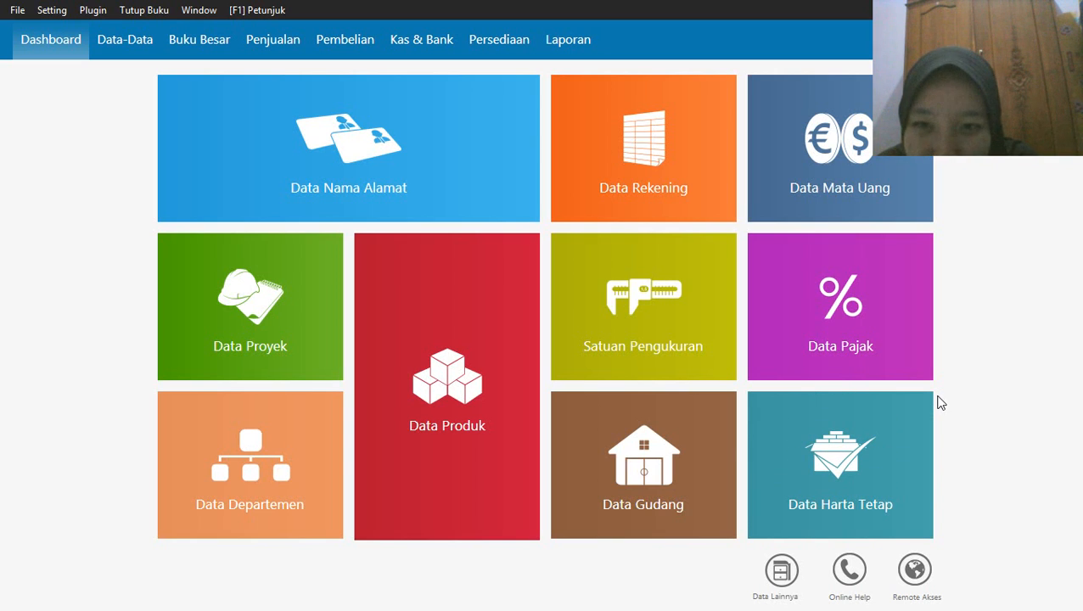
{"action": "mouse_move", "coordinate": [888, 365]}
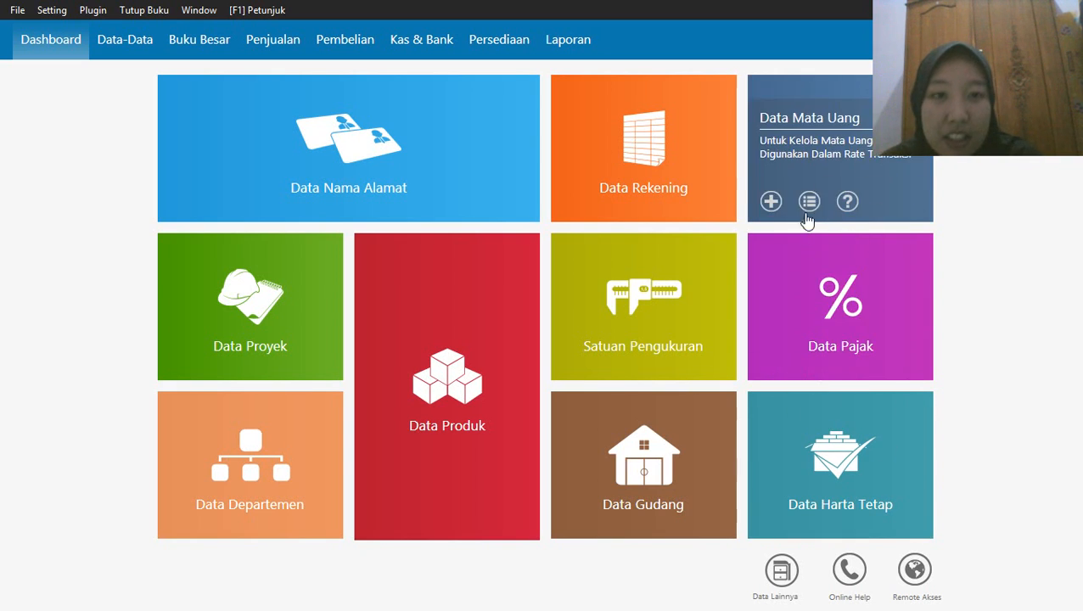
{"action": "mouse_move", "coordinate": [726, 199]}
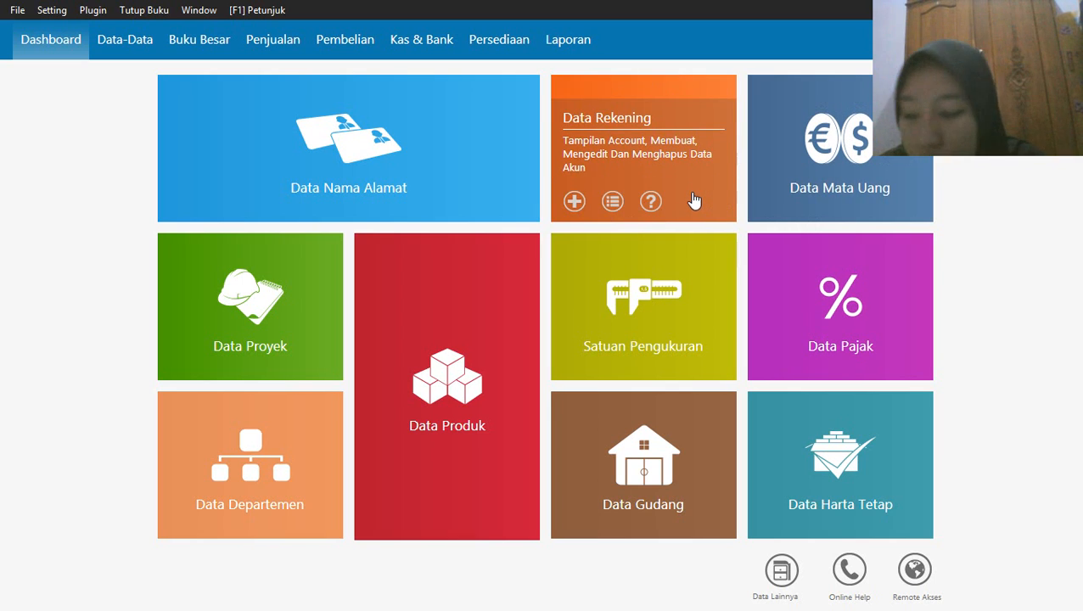
{"action": "left_click", "coordinate": [575, 203]}
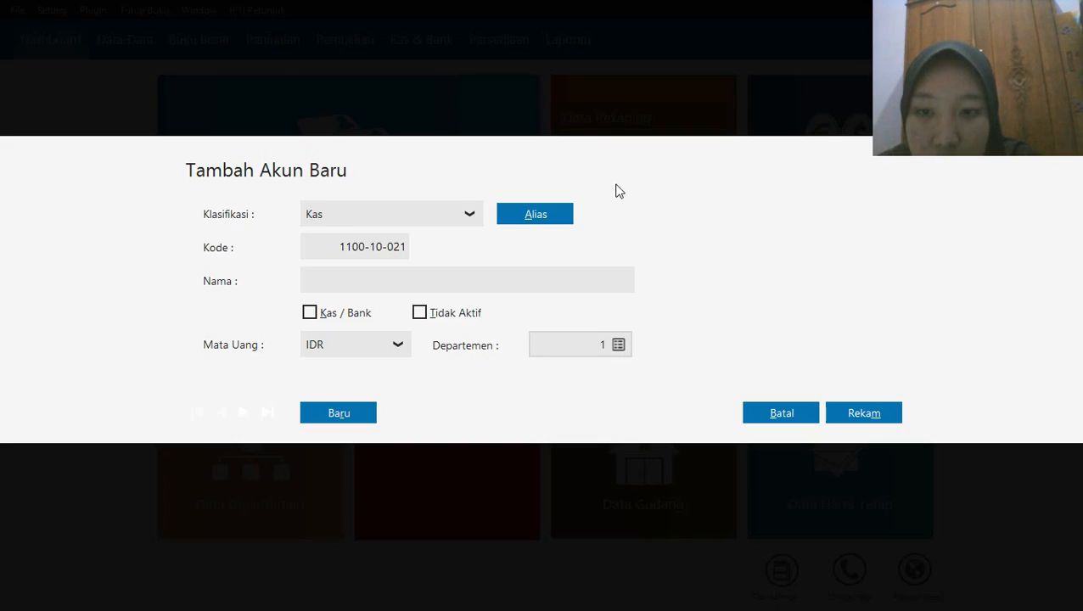
{"action": "left_click", "coordinate": [796, 416]}
Open the Data Rekening account list and switch it to the full-width table view
{"action": "mouse_move", "coordinate": [679, 153]}
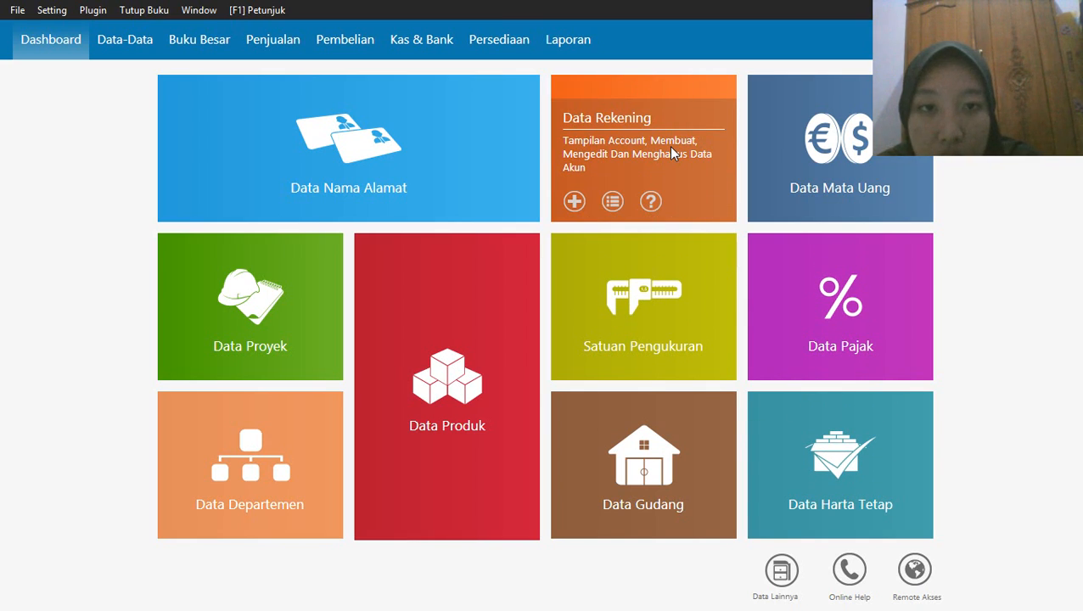
{"action": "left_click", "coordinate": [671, 153]}
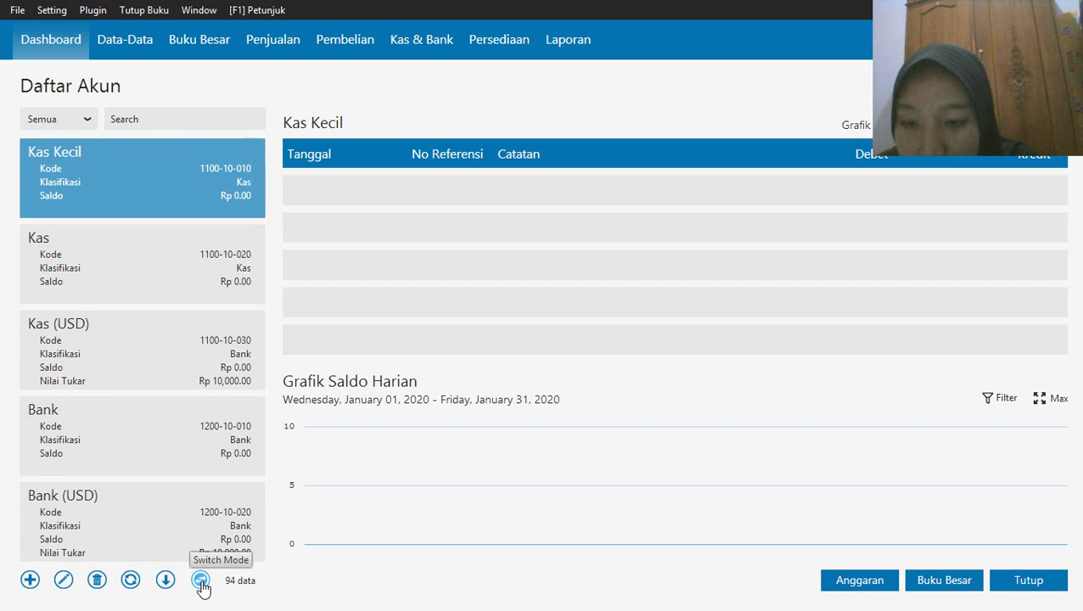
{"action": "left_click", "coordinate": [201, 580]}
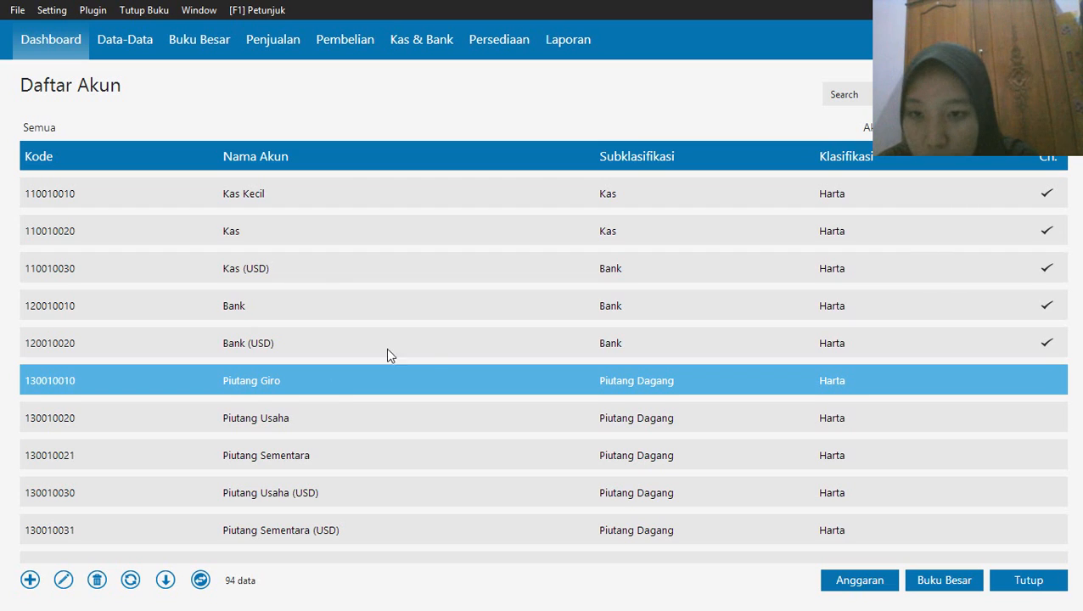
{"action": "left_click", "coordinate": [313, 410]}
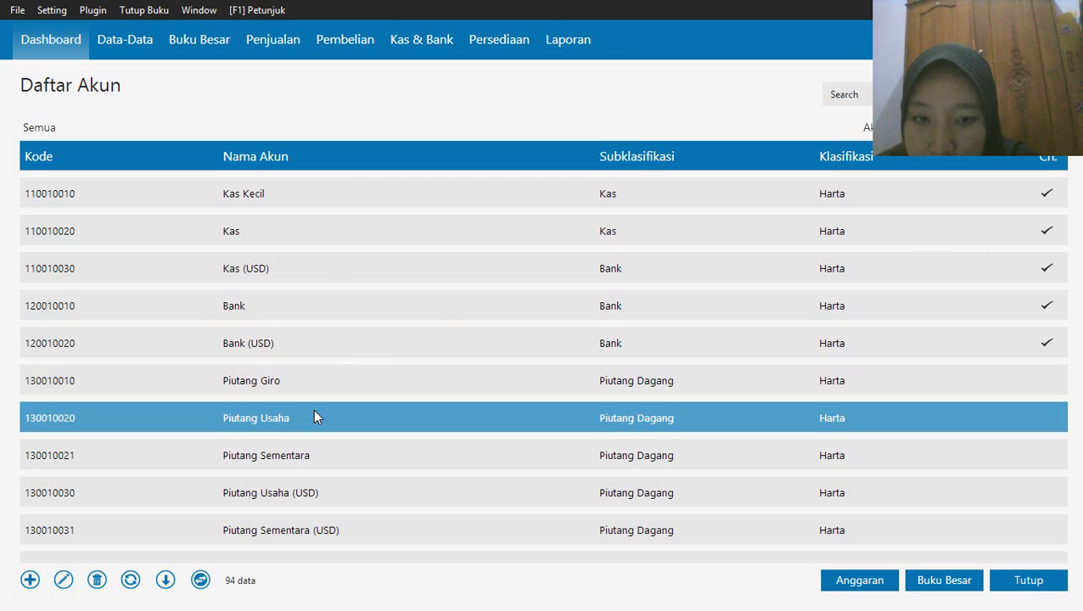
{"action": "right_click", "coordinate": [313, 417]}
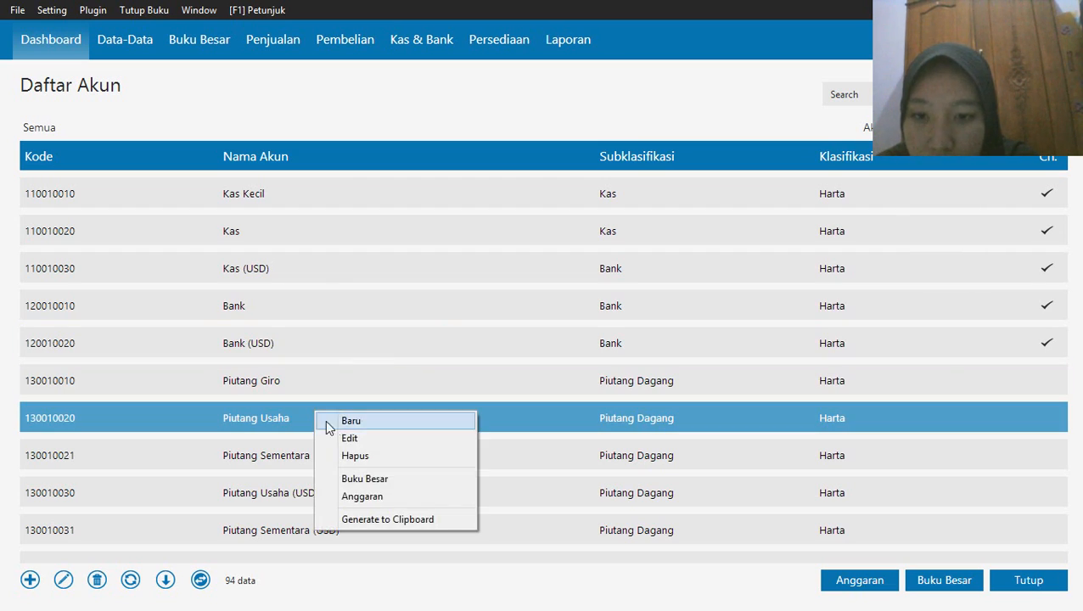
{"action": "left_click", "coordinate": [344, 439]}
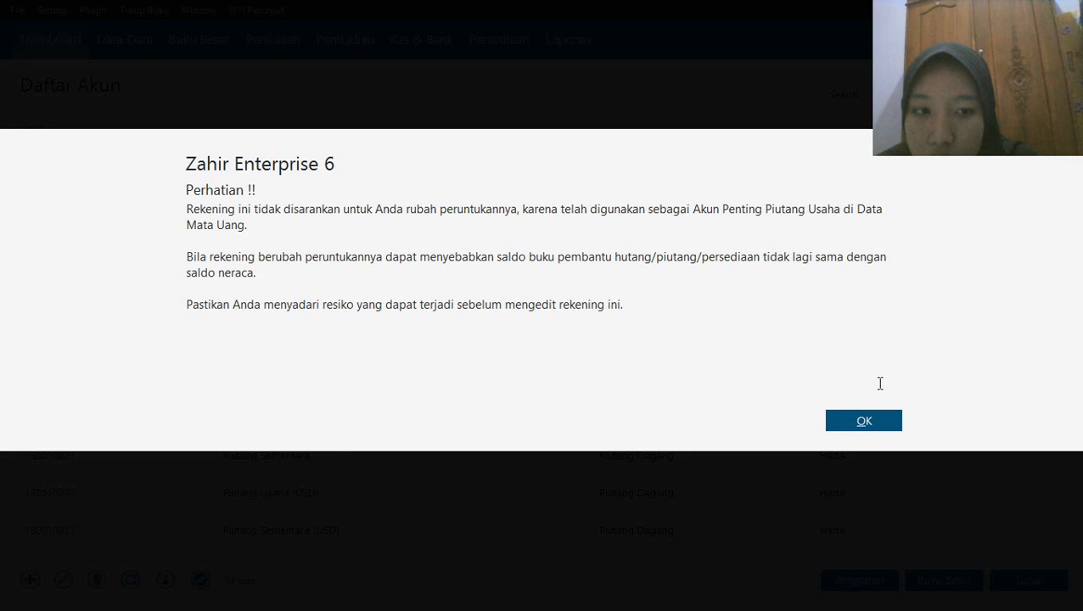
{"action": "left_click", "coordinate": [845, 421]}
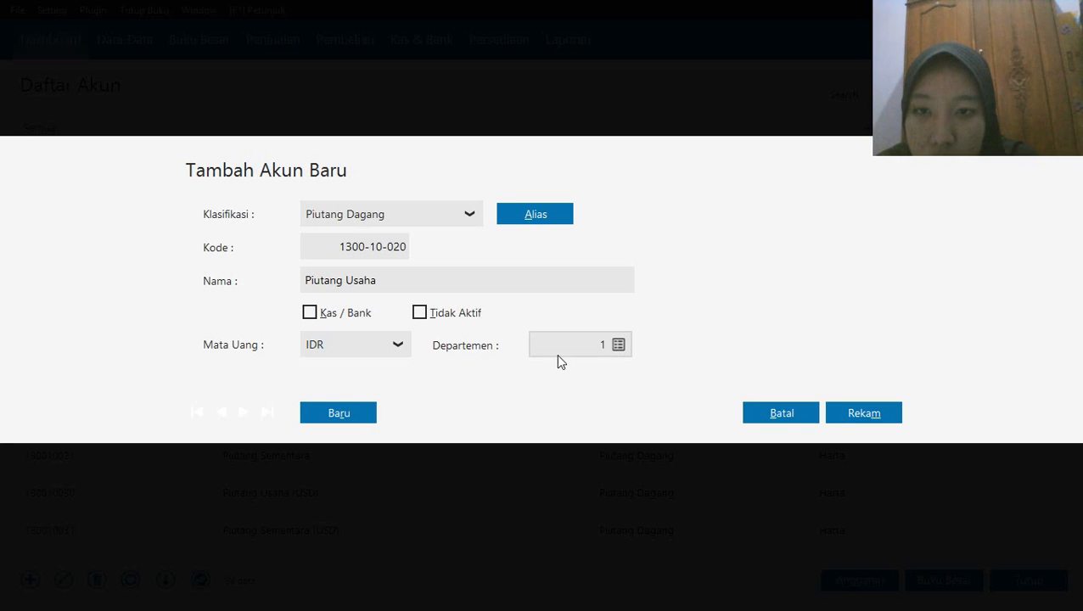
{"action": "left_click", "coordinate": [749, 415]}
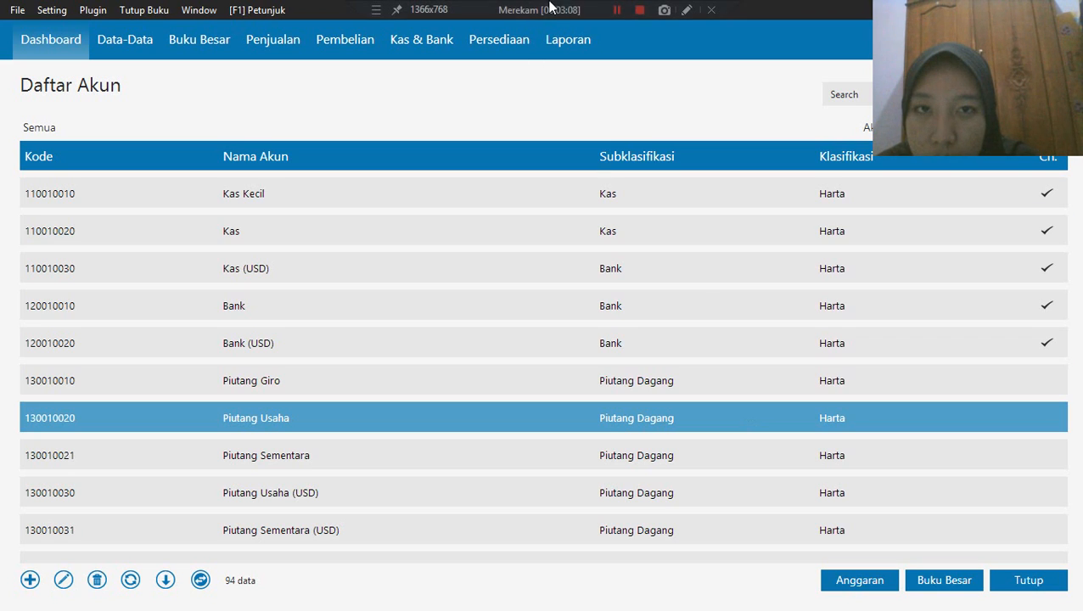
{"action": "left_click", "coordinate": [613, 10]}
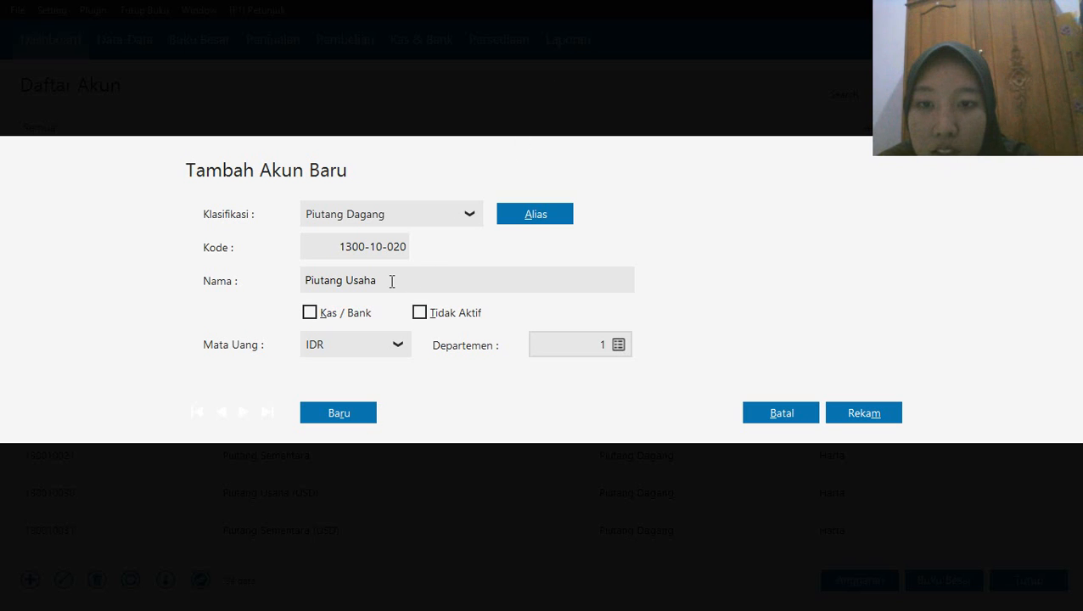
Rename the Piutang Usaha account in IDR as Piutang Dagang and save it
{"action": "triple_click", "coordinate": [391, 280]}
{"action": "mouse_move", "coordinate": [593, 5]}
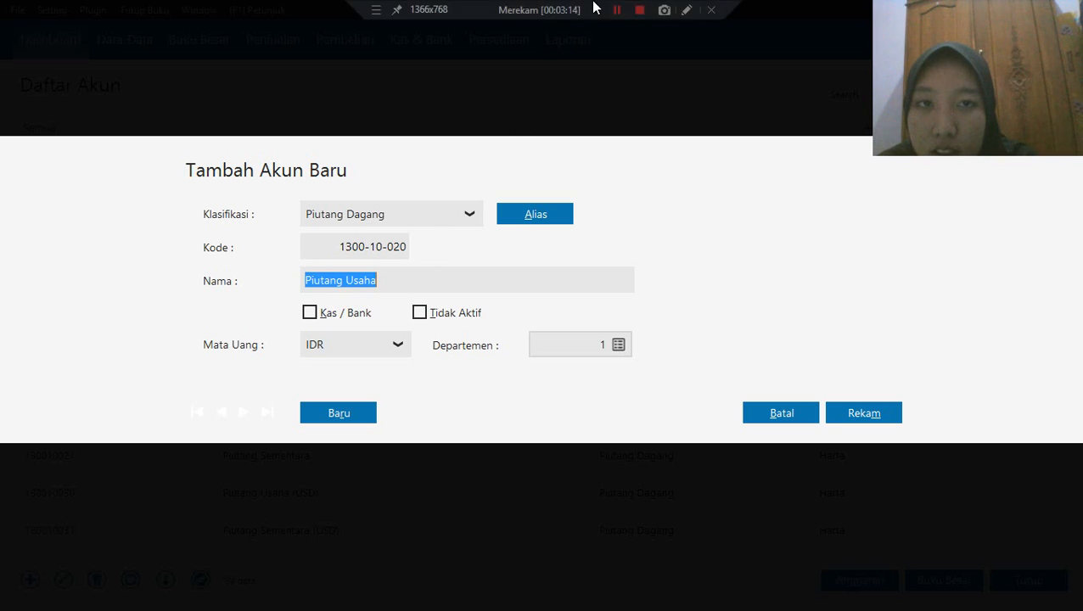
{"action": "left_click", "coordinate": [379, 278]}
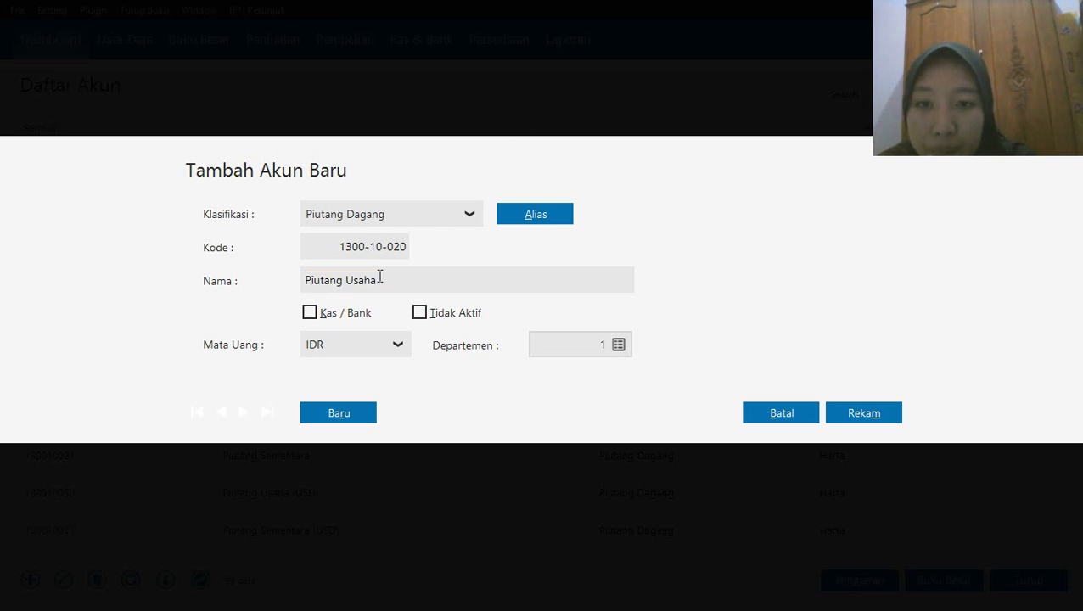
{"action": "key", "text": "BackSpace"}
{"action": "key", "text": "BackSpace"}
{"action": "key", "text": "BackSpace"}
{"action": "key", "text": "BackSpace"}
{"action": "key", "text": "BackSpace"}
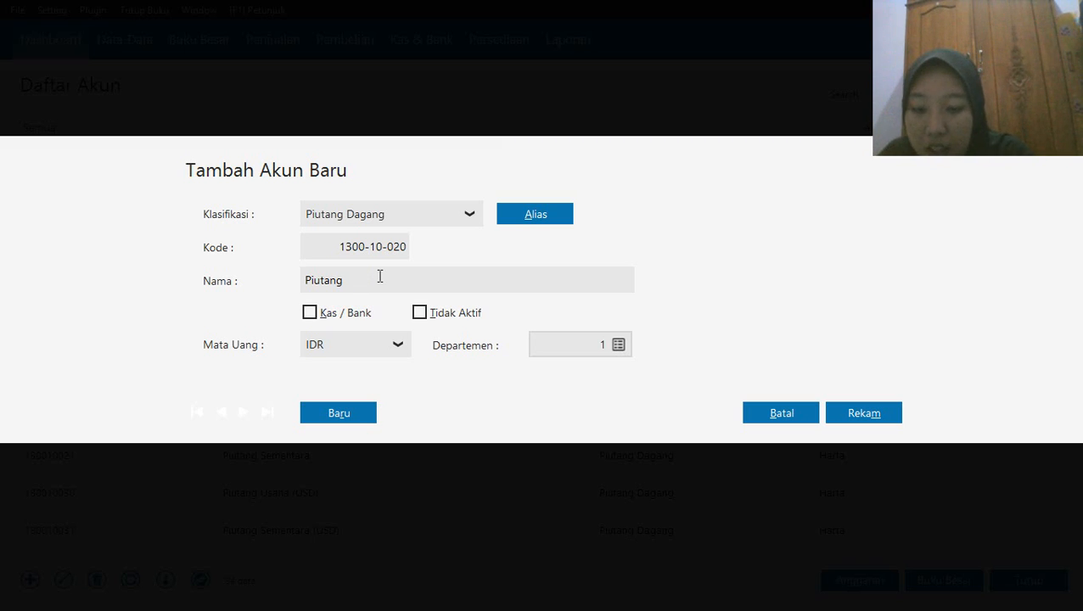
{"action": "type", "text": "Dagang"}
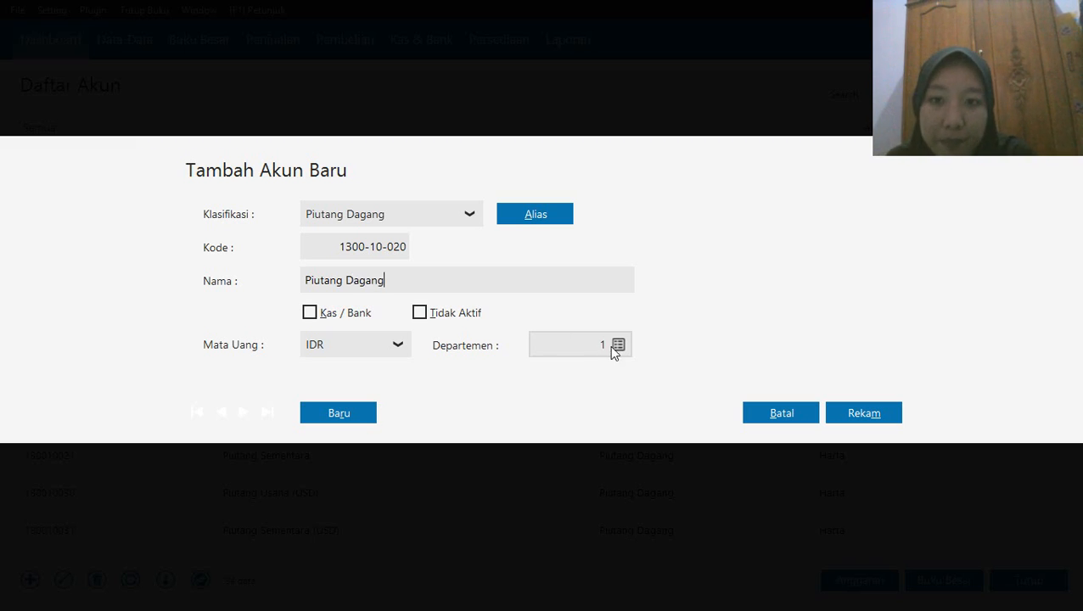
{"action": "left_click", "coordinate": [849, 414]}
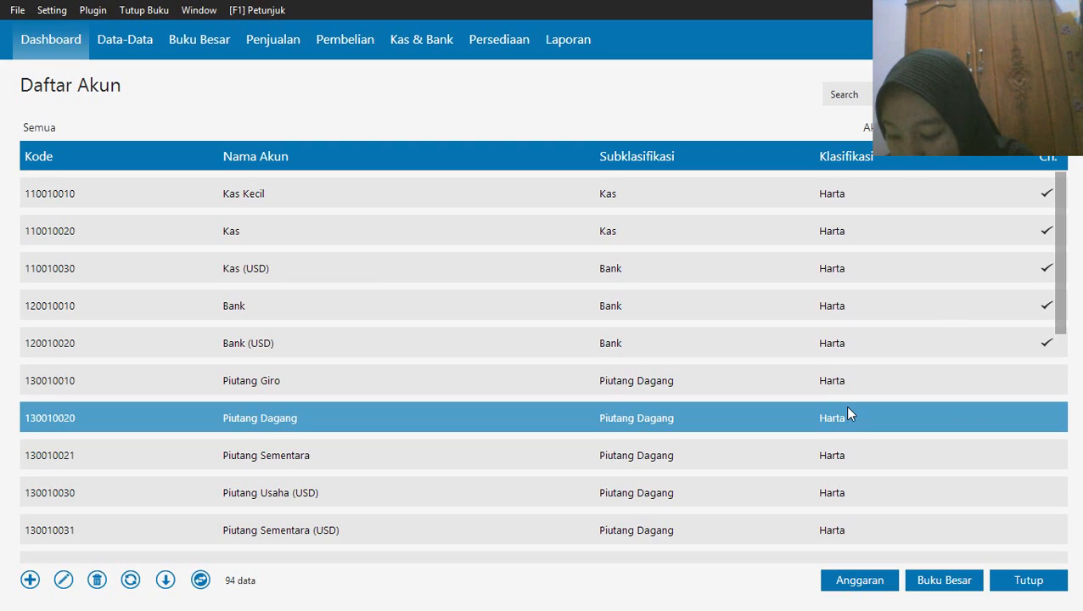
Edit the Persediaan 1 account, accepting the warning, rename it as Persediaan Barang Dagang and save it
{"action": "key", "text": "Down"}
{"action": "key", "text": "Down"}
{"action": "key", "text": "Down"}
{"action": "key", "text": "Down"}
{"action": "key", "text": "Down"}
{"action": "key", "text": "Down"}
{"action": "key", "text": "Down"}
{"action": "key", "text": "Down"}
{"action": "key", "text": "Down"}
{"action": "key", "text": "Down"}
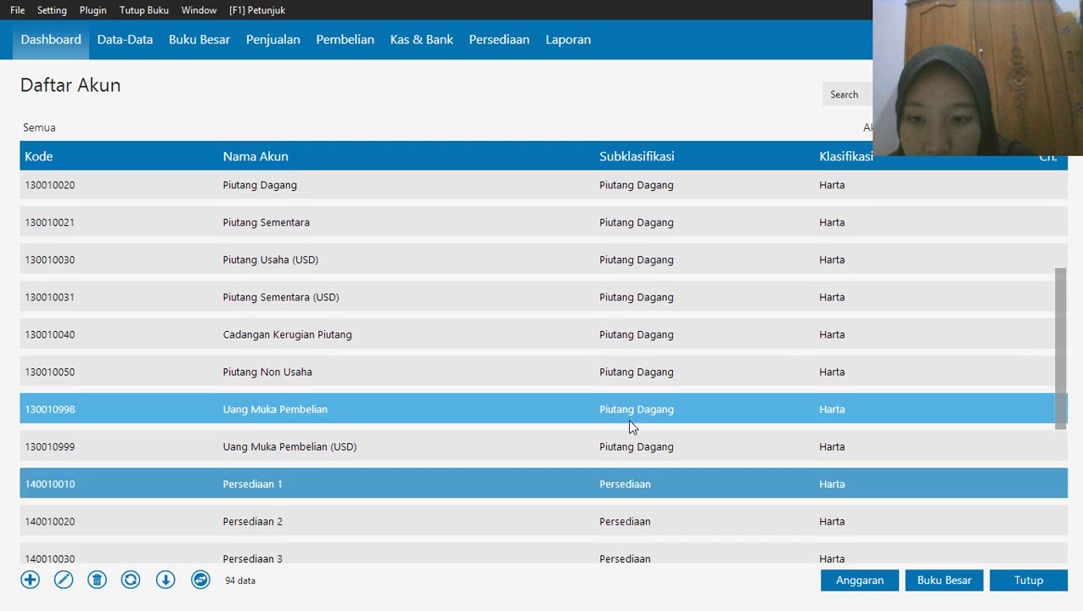
{"action": "key", "text": "Down"}
{"action": "key", "text": "Down"}
{"action": "key", "text": "Down"}
{"action": "key", "text": "Down"}
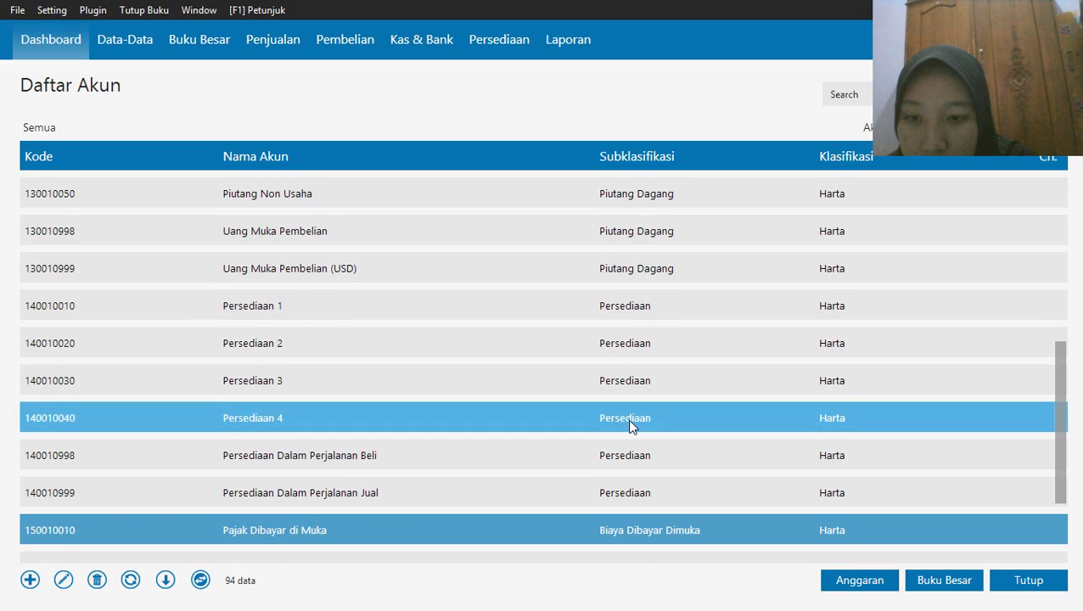
{"action": "right_click", "coordinate": [257, 307]}
{"action": "left_click", "coordinate": [286, 329]}
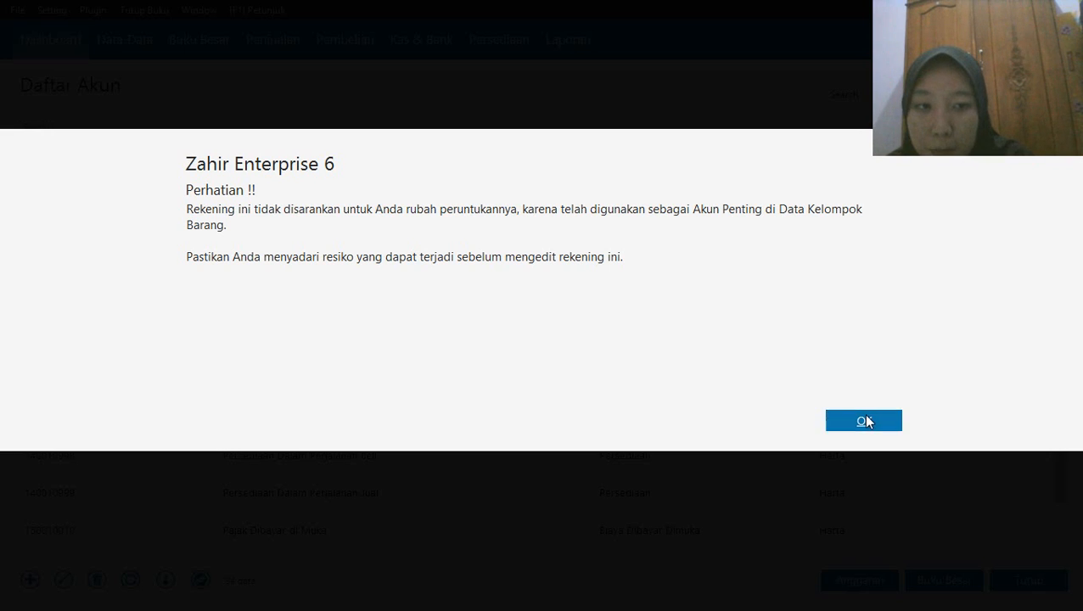
{"action": "left_click", "coordinate": [865, 421]}
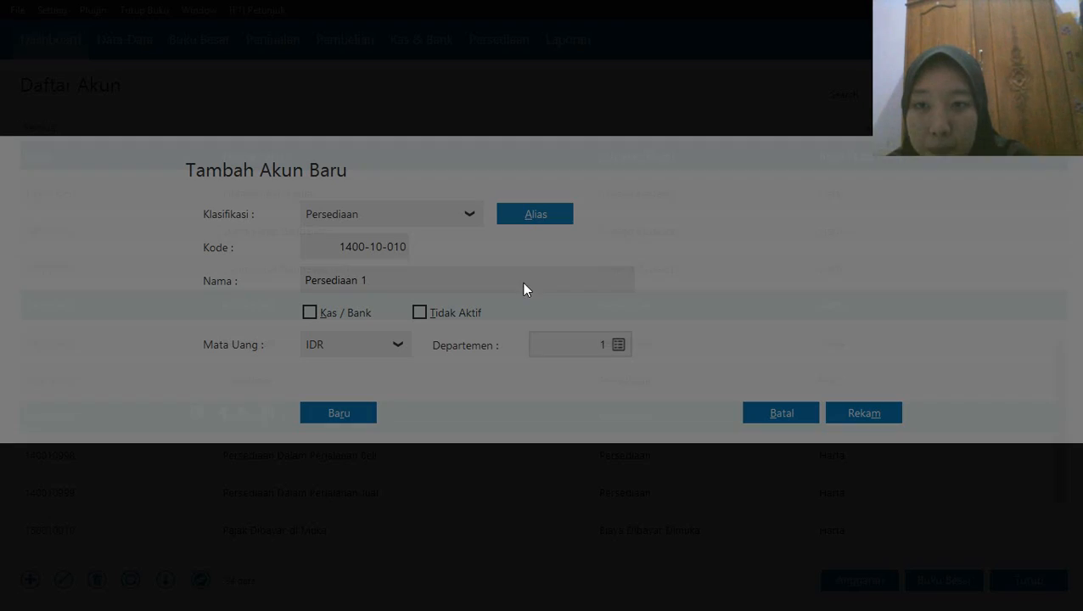
{"action": "double_click", "coordinate": [381, 279]}
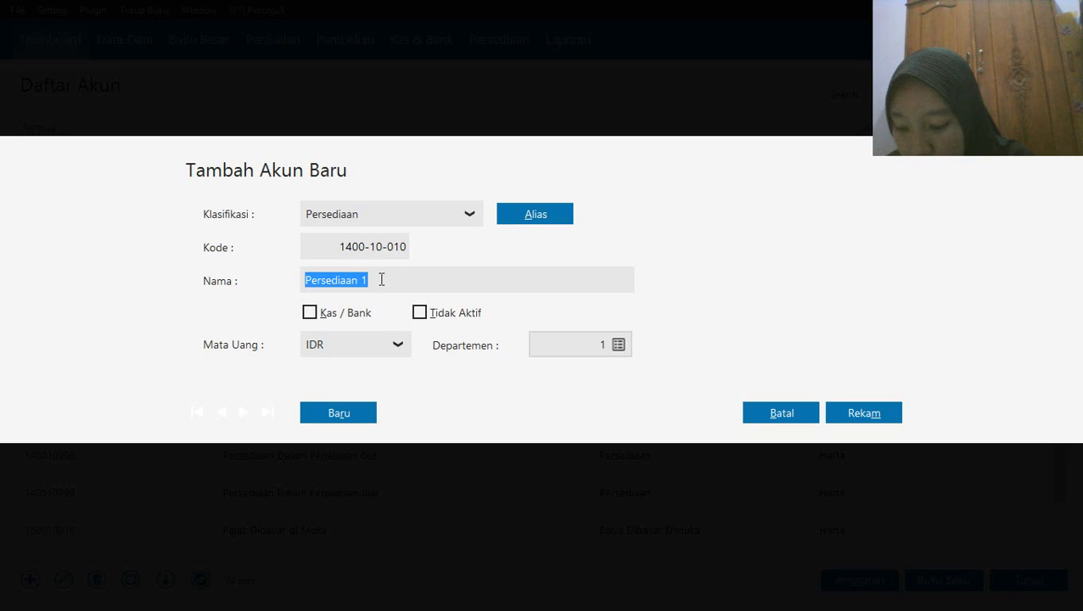
{"action": "left_click", "coordinate": [381, 279]}
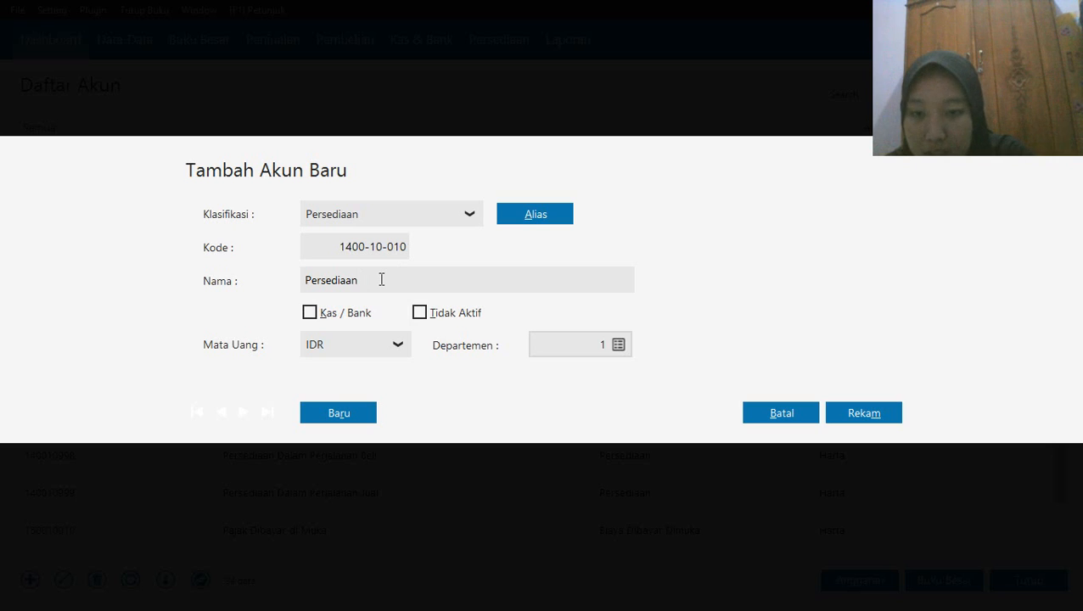
{"action": "type", "text": "Barang "}
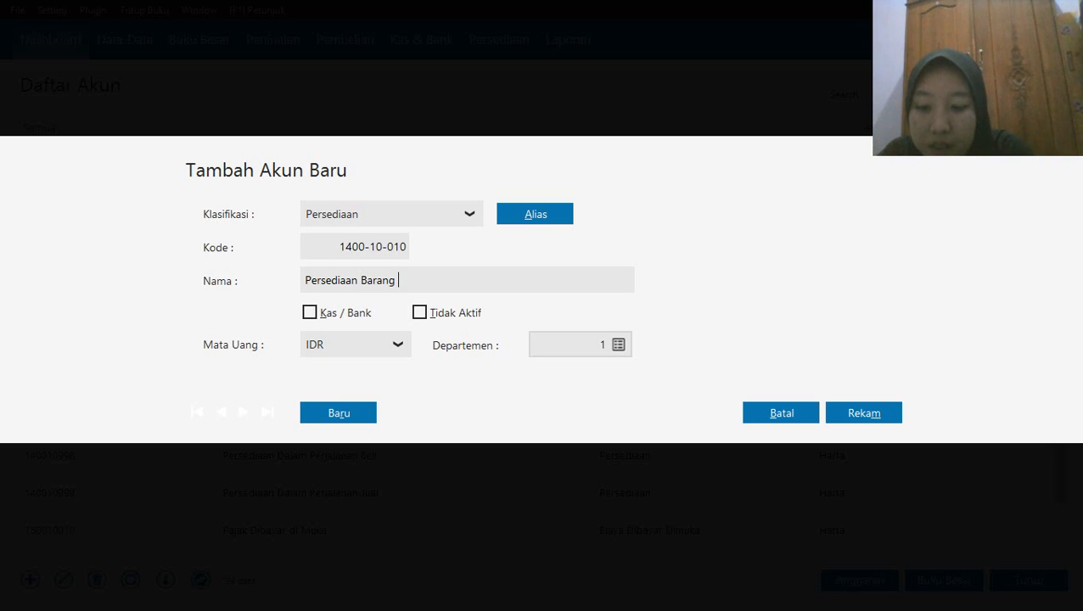
{"action": "type", "text": "Dagang"}
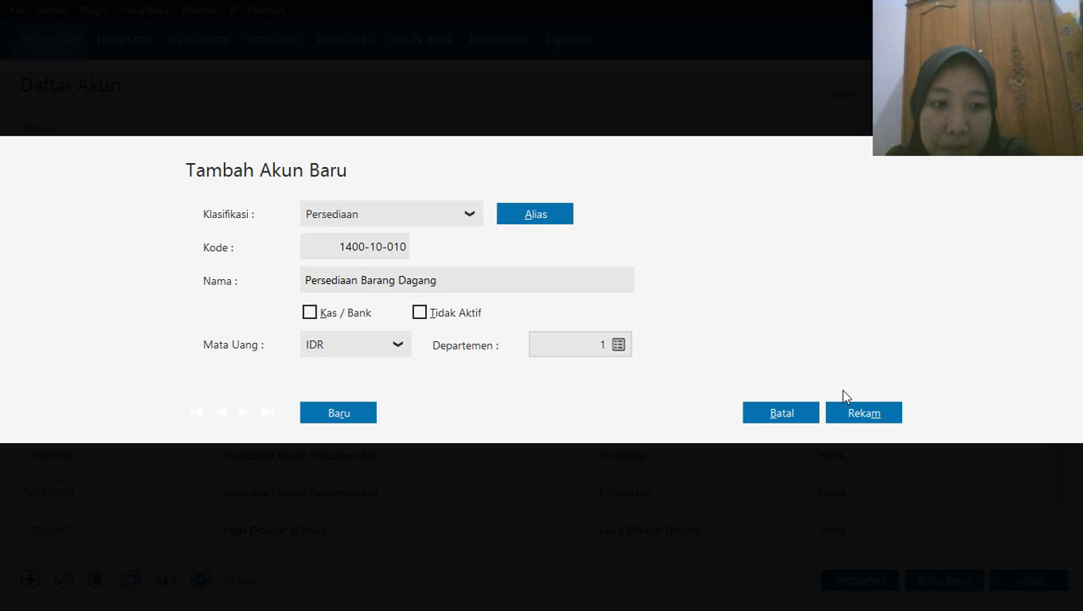
{"action": "left_click", "coordinate": [861, 412]}
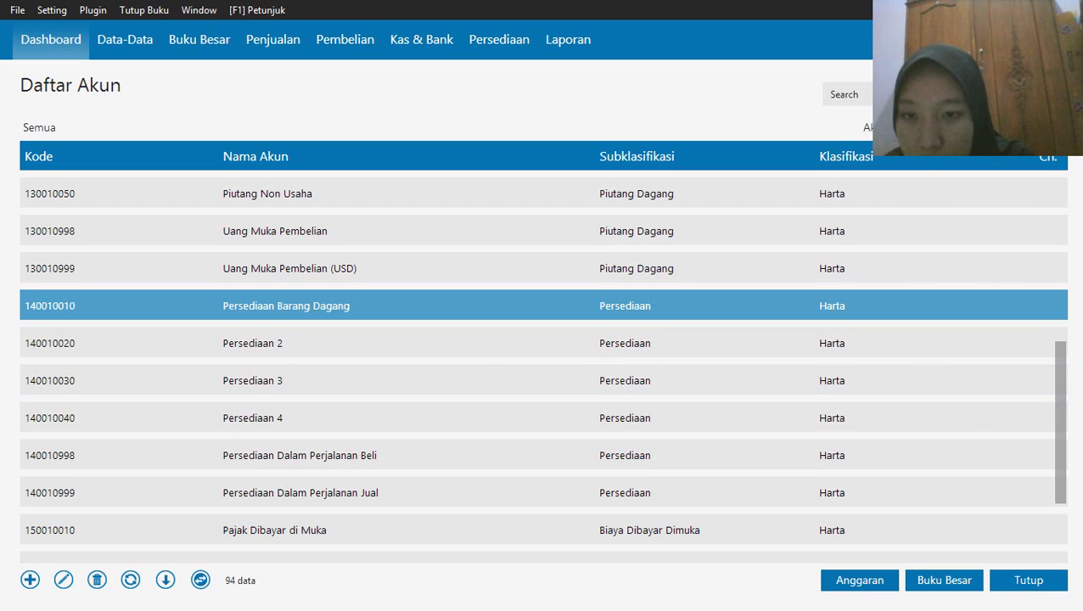
Edit the Persediaan 2 account, accepting the warning, rename it as Persediaan Handphone and save it
{"action": "left_click", "coordinate": [486, 361]}
{"action": "right_click", "coordinate": [487, 361]}
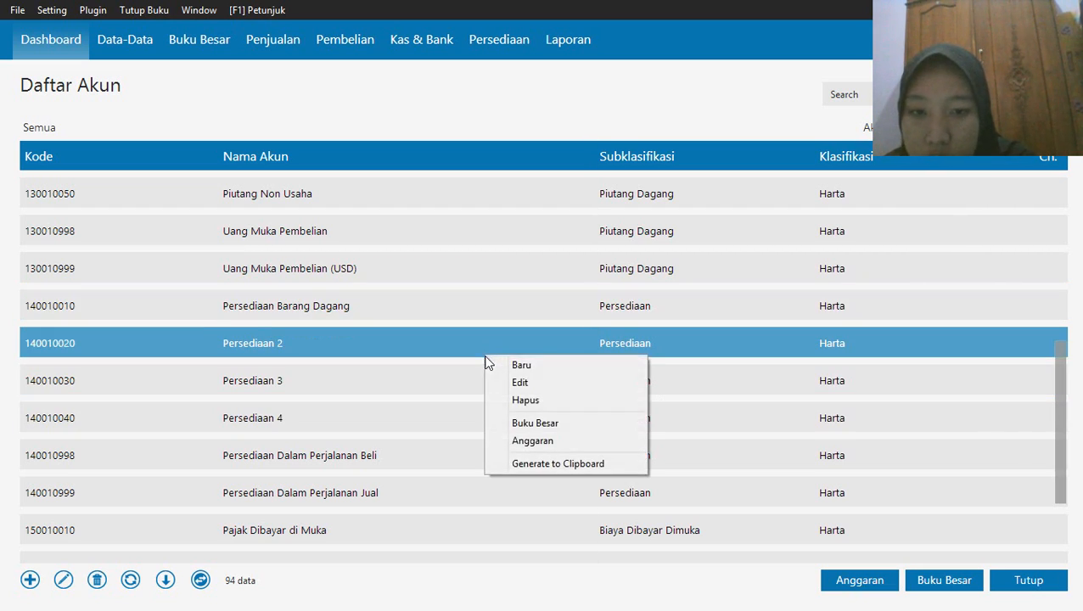
{"action": "left_click", "coordinate": [504, 382]}
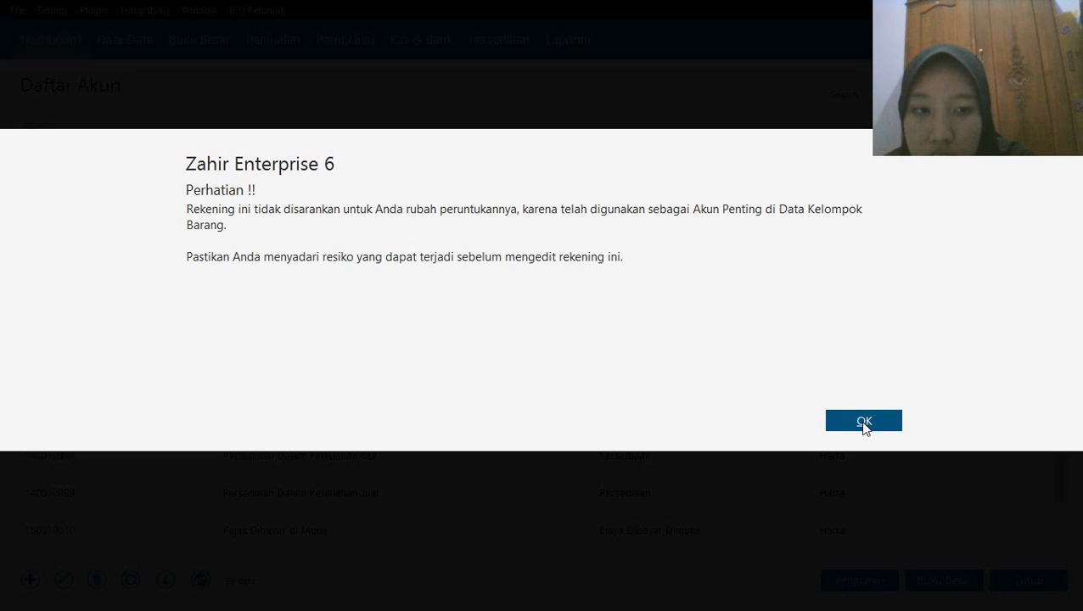
{"action": "left_click", "coordinate": [865, 425]}
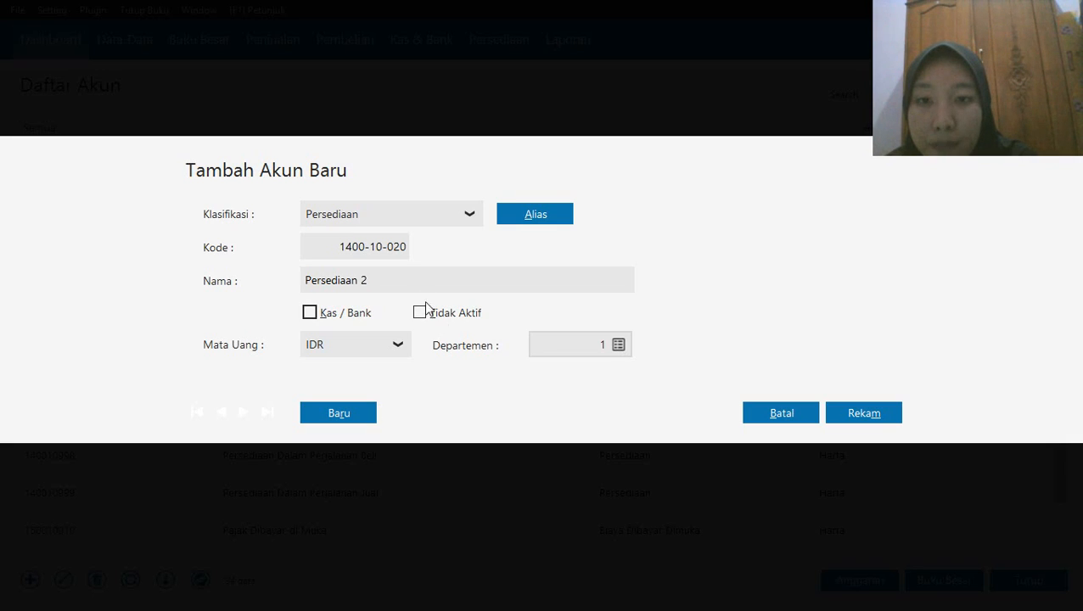
{"action": "left_click", "coordinate": [412, 283]}
{"action": "double_click", "coordinate": [412, 283]}
{"action": "key", "text": "BackSpace"}
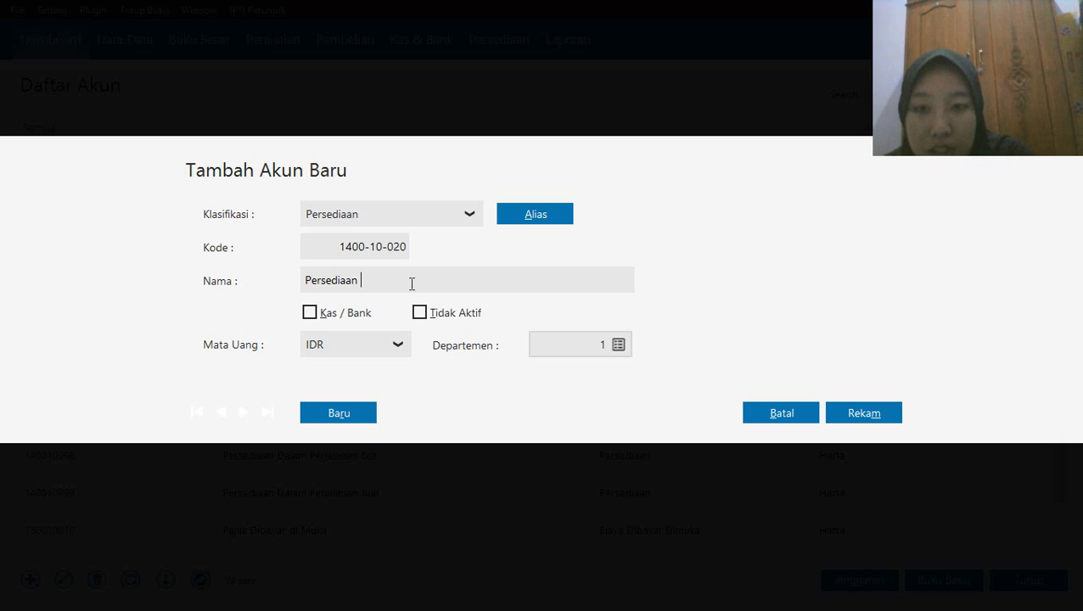
{"action": "type", "text": "HN"}
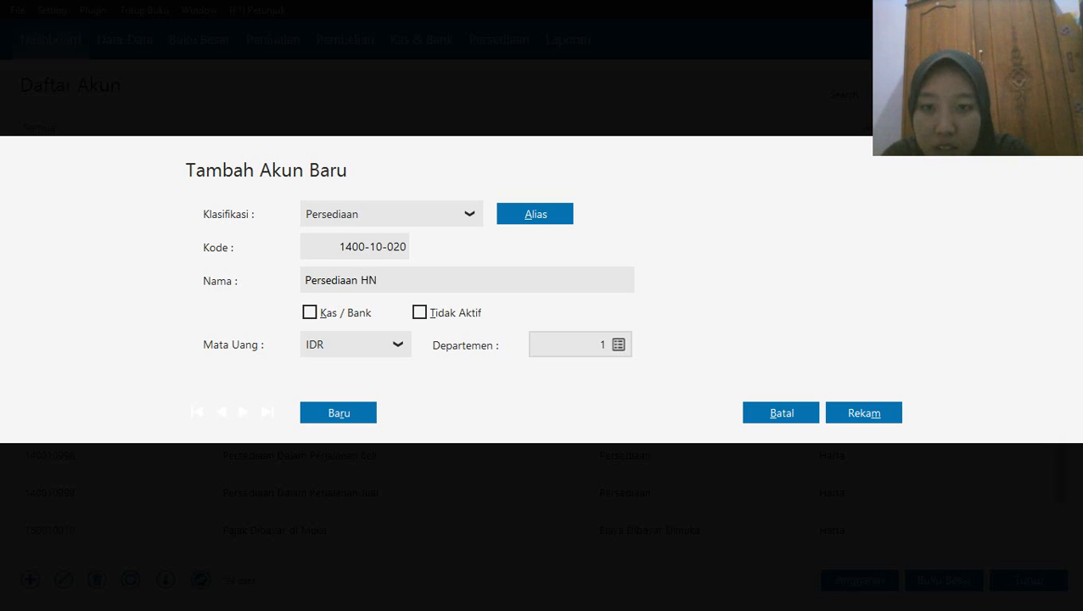
{"action": "key", "text": "BackSpace"}
{"action": "type", "text": "andp"}
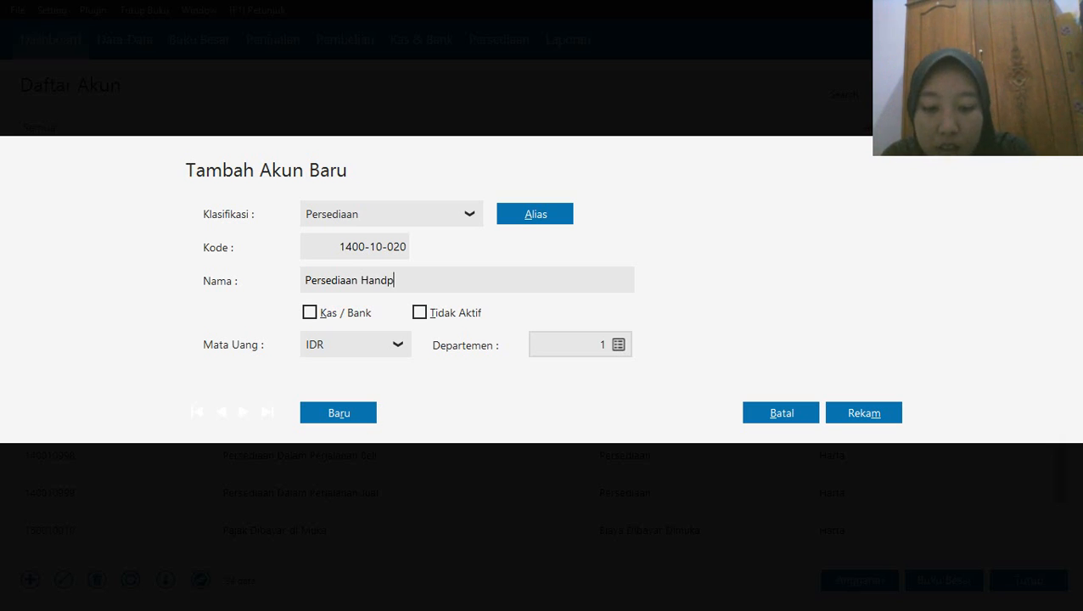
{"action": "type", "text": "hone"}
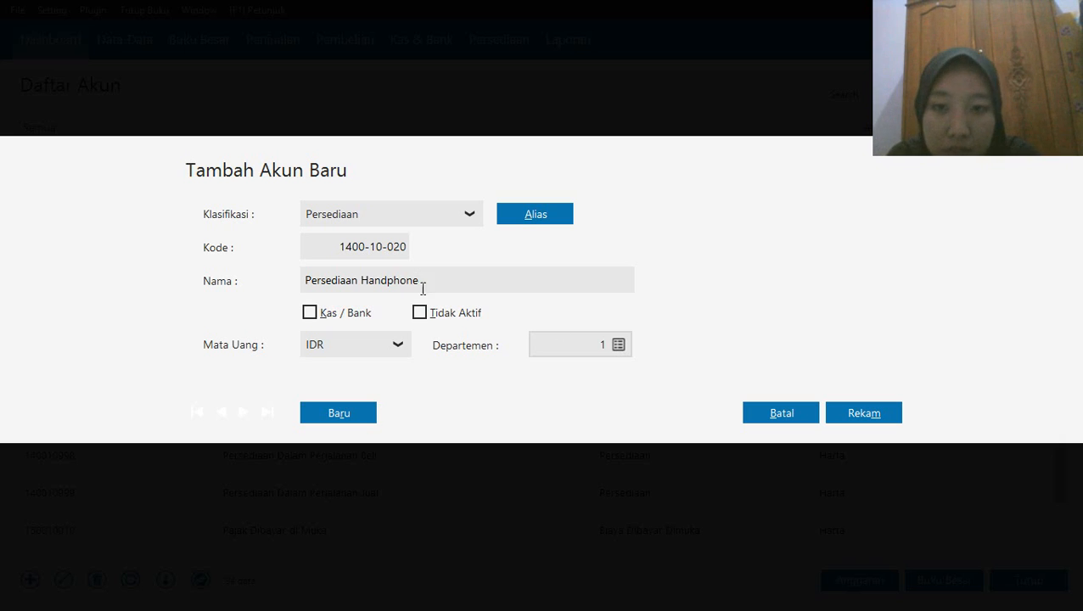
{"action": "left_click", "coordinate": [851, 416]}
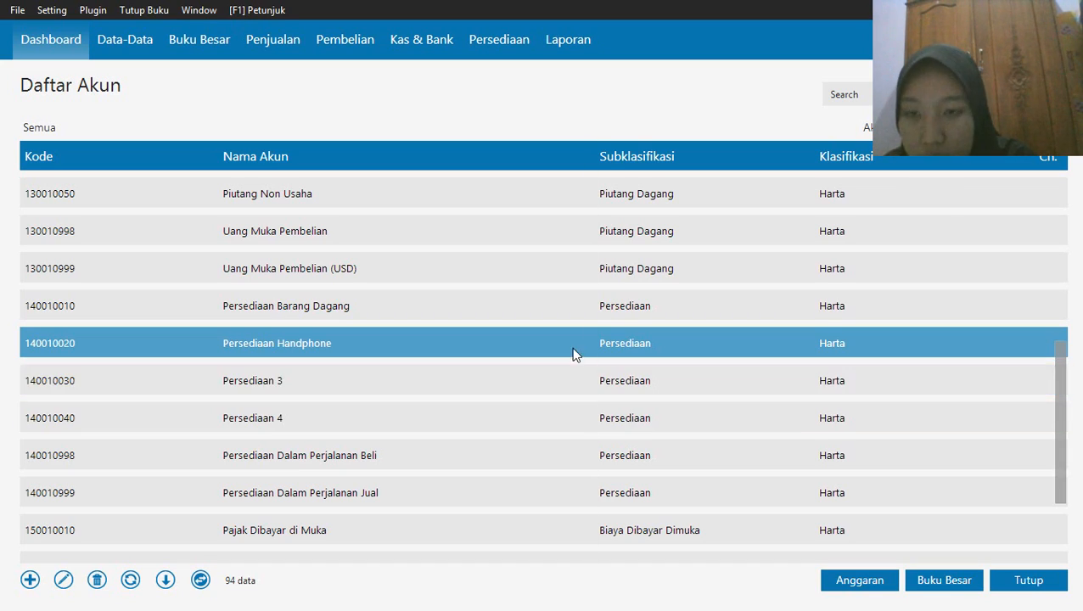
Edit the Persediaan 3 account, accepting the warning, rename it as Persediaan Casing and save it
{"action": "left_click", "coordinate": [433, 380]}
{"action": "right_click", "coordinate": [433, 379]}
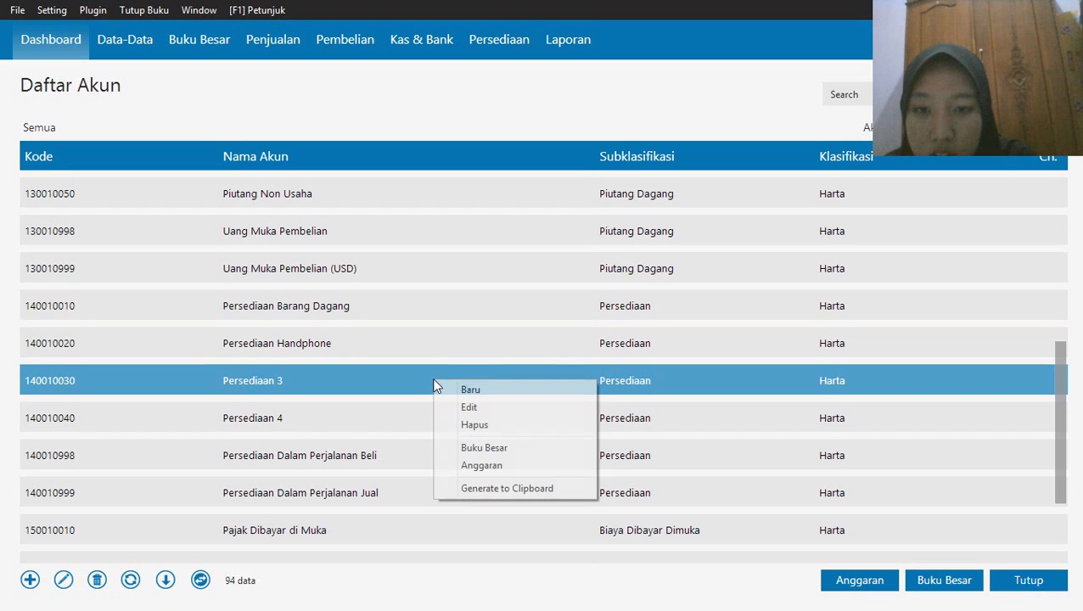
{"action": "left_click", "coordinate": [450, 406]}
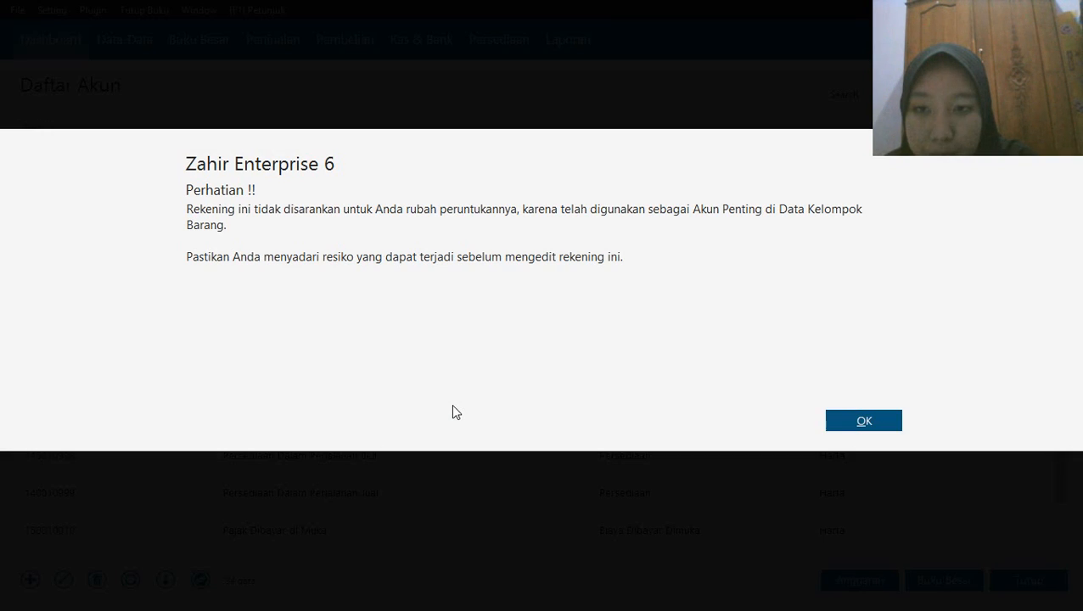
{"action": "left_click", "coordinate": [868, 431]}
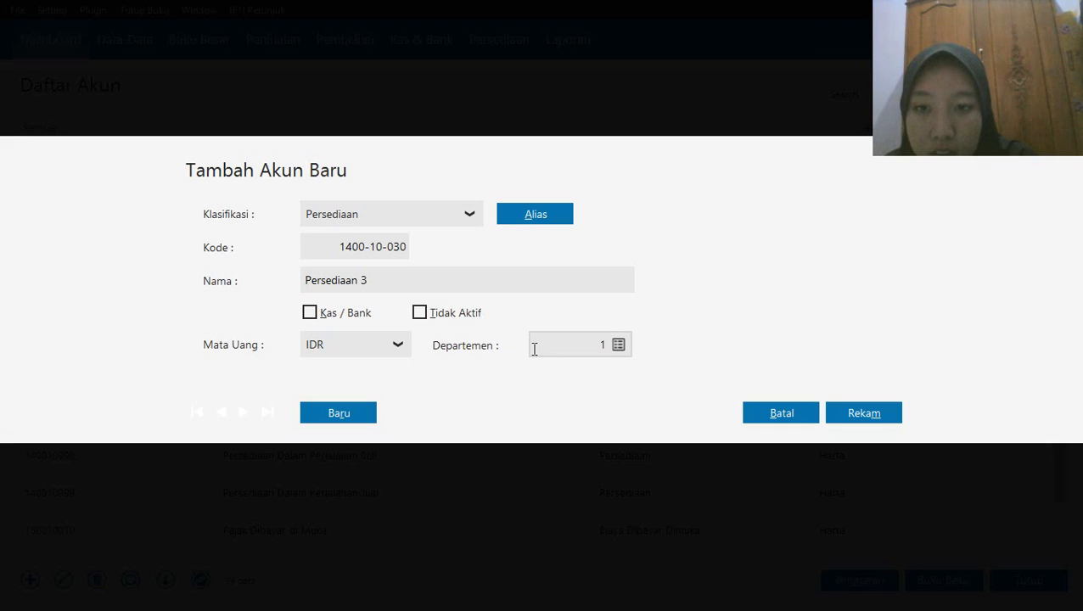
{"action": "triple_click", "coordinate": [419, 277]}
{"action": "left_click", "coordinate": [419, 277]}
{"action": "left_click", "coordinate": [618, 15]}
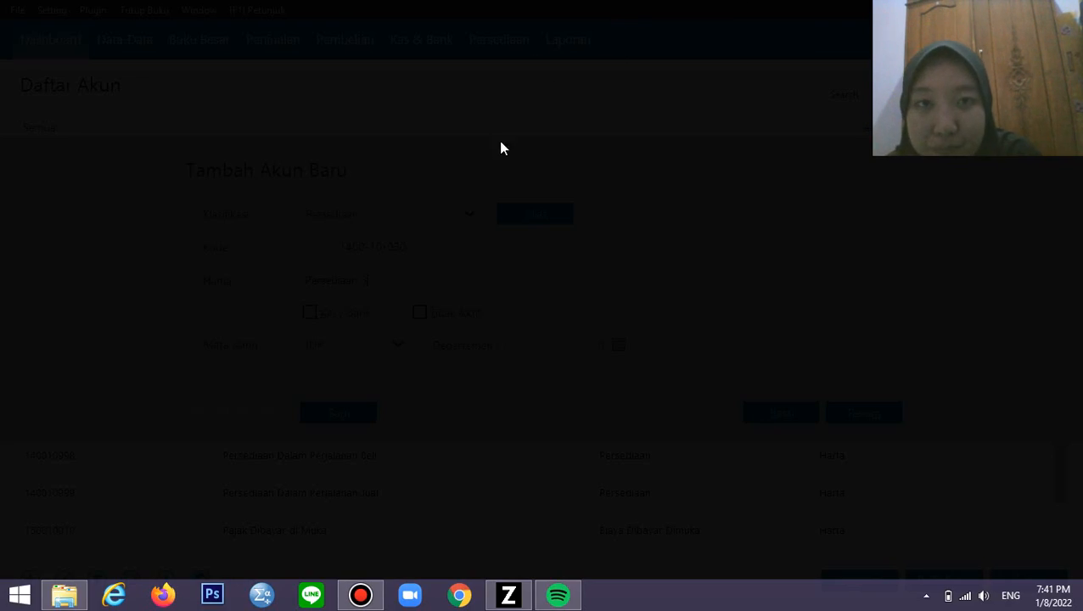
{"action": "left_click", "coordinate": [495, 152]}
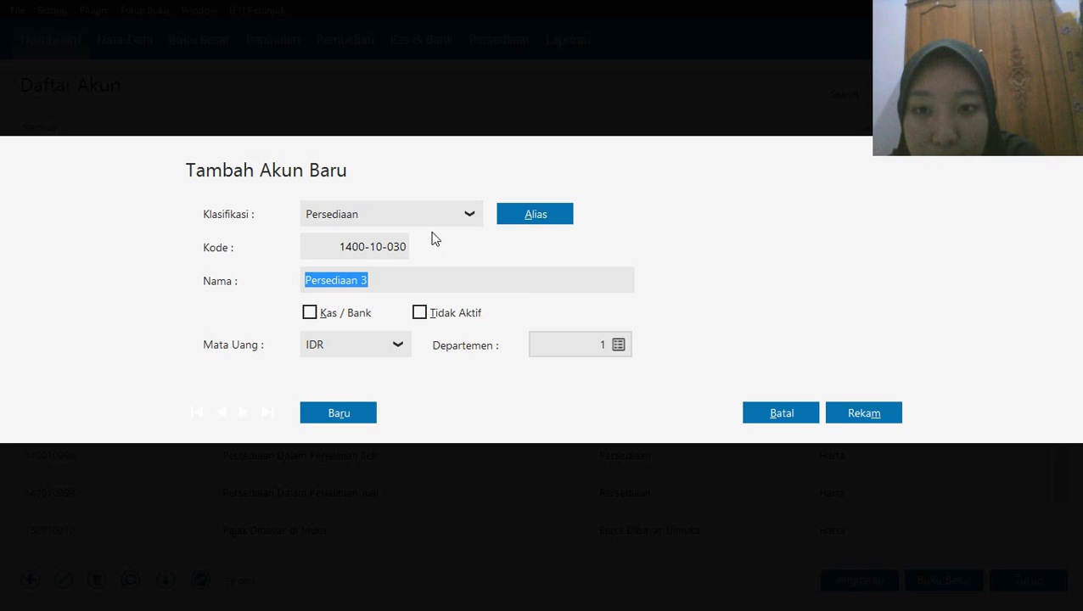
{"action": "left_click", "coordinate": [371, 282]}
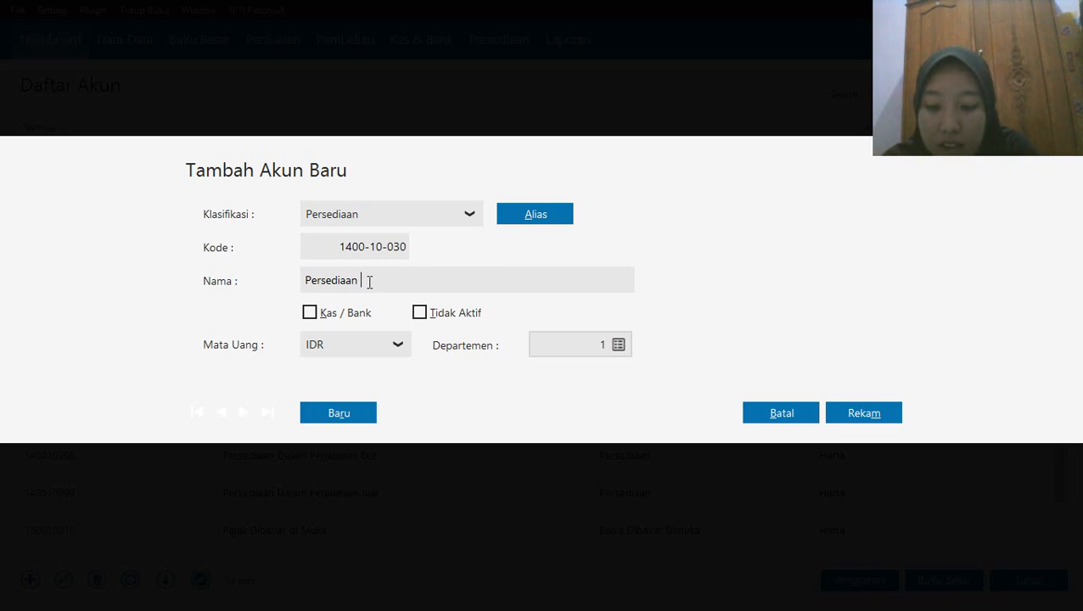
{"action": "type", "text": "g"}
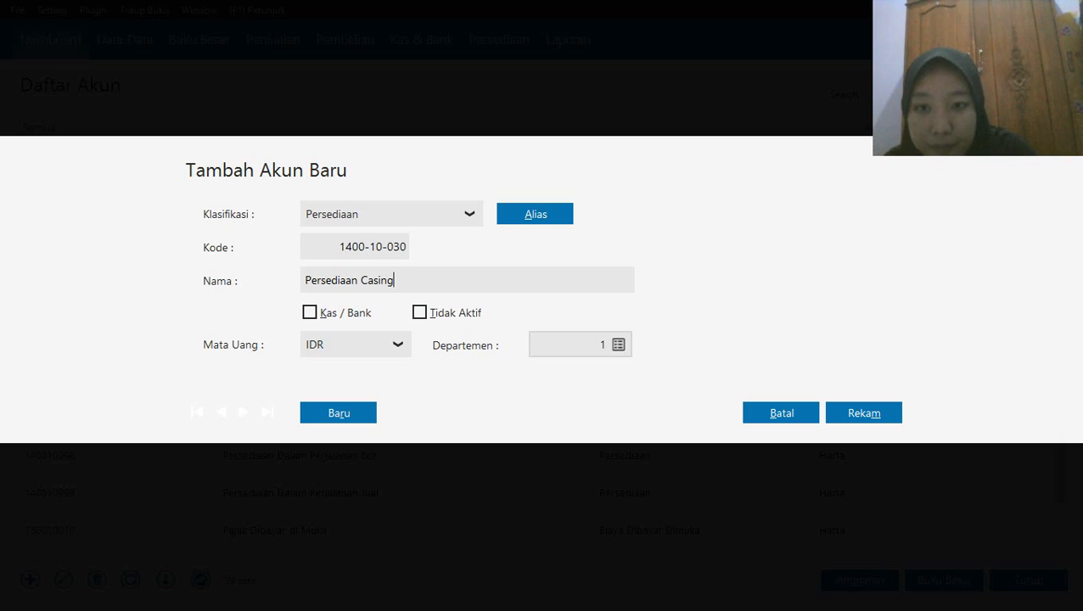
{"action": "left_click", "coordinate": [855, 408]}
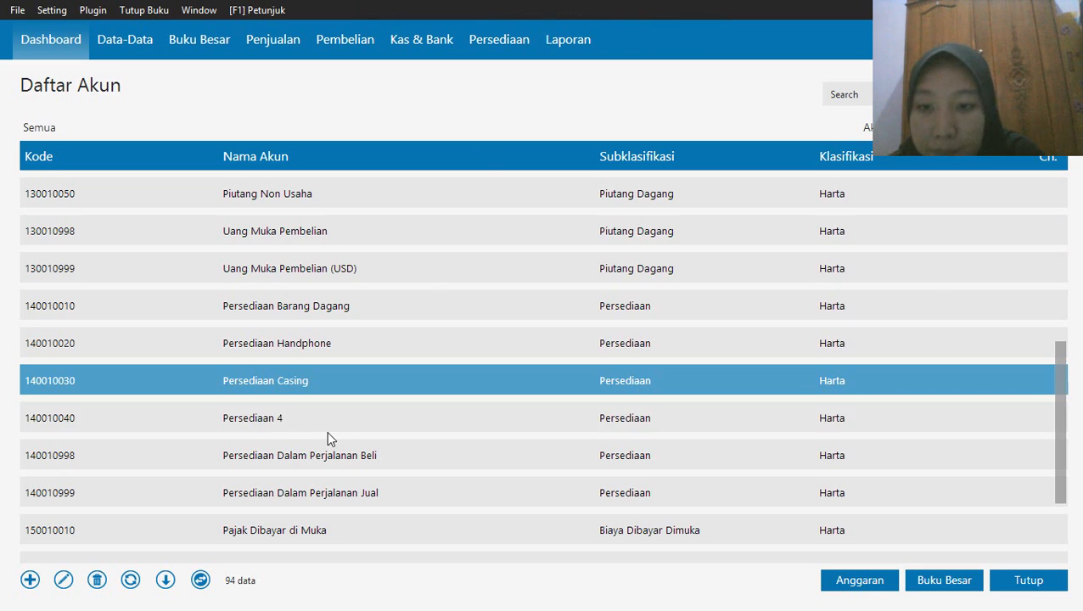
Edit the Persediaan 4 account, rename it as Persediaan Baterai and save it
{"action": "right_click", "coordinate": [287, 418]}
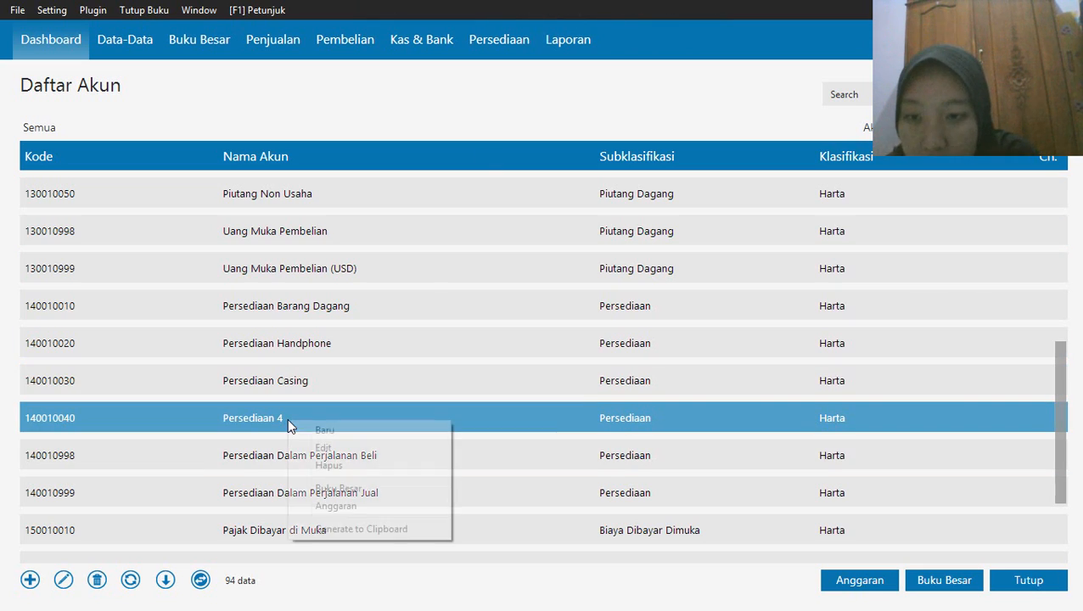
{"action": "left_click", "coordinate": [355, 449]}
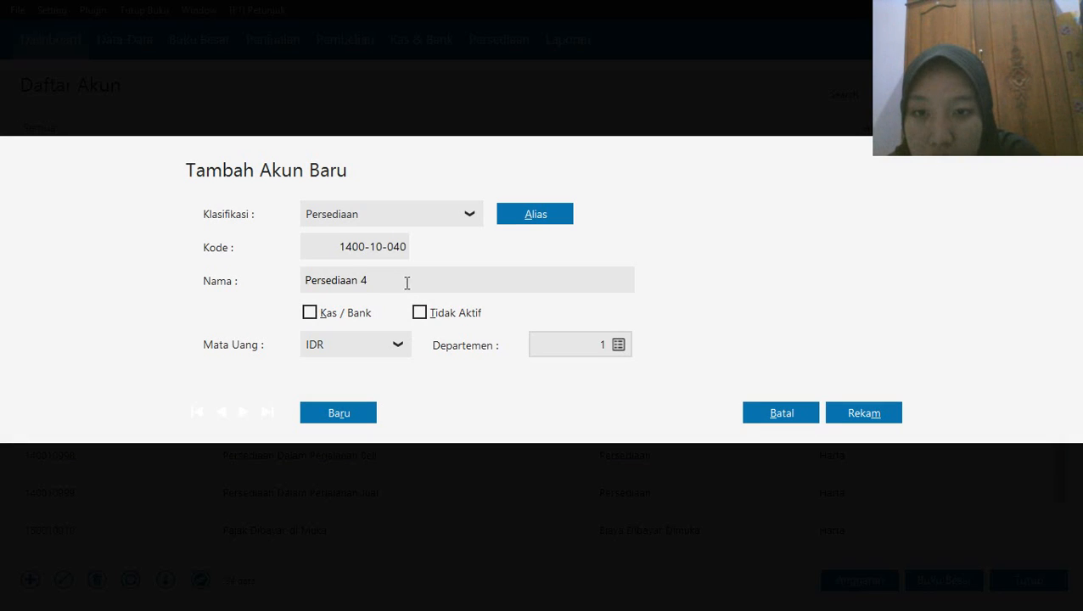
{"action": "left_click", "coordinate": [399, 280]}
{"action": "left_click", "coordinate": [399, 280]}
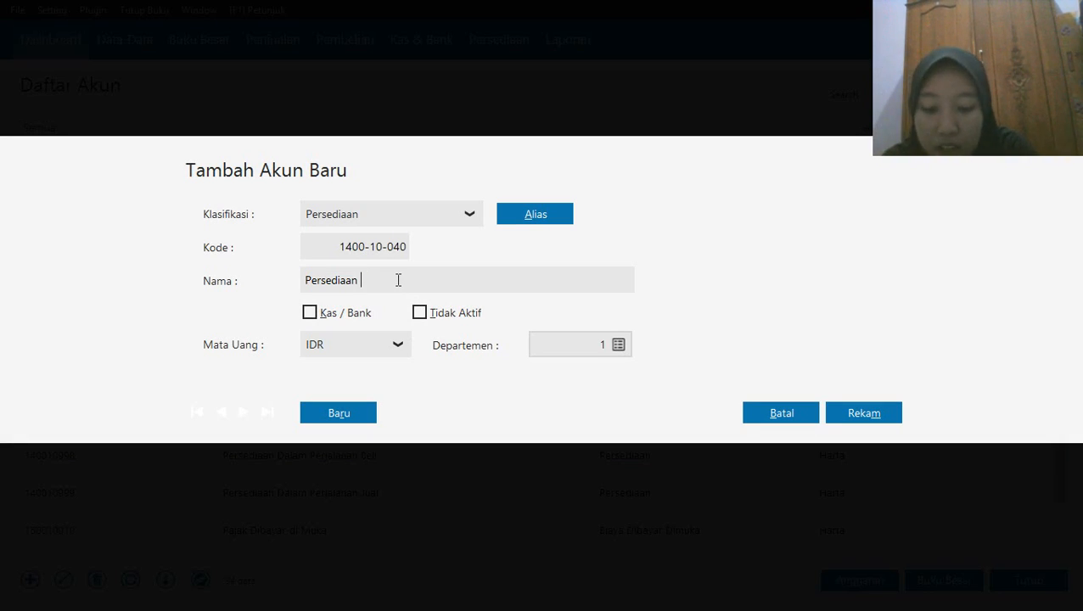
{"action": "type", "text": "Baterai"}
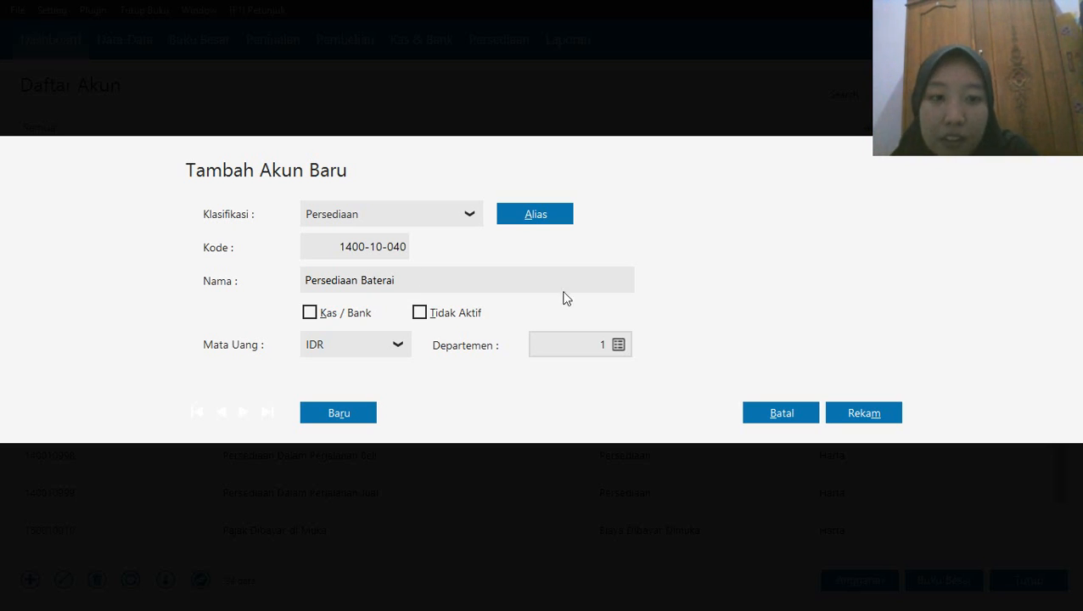
{"action": "left_click", "coordinate": [858, 416]}
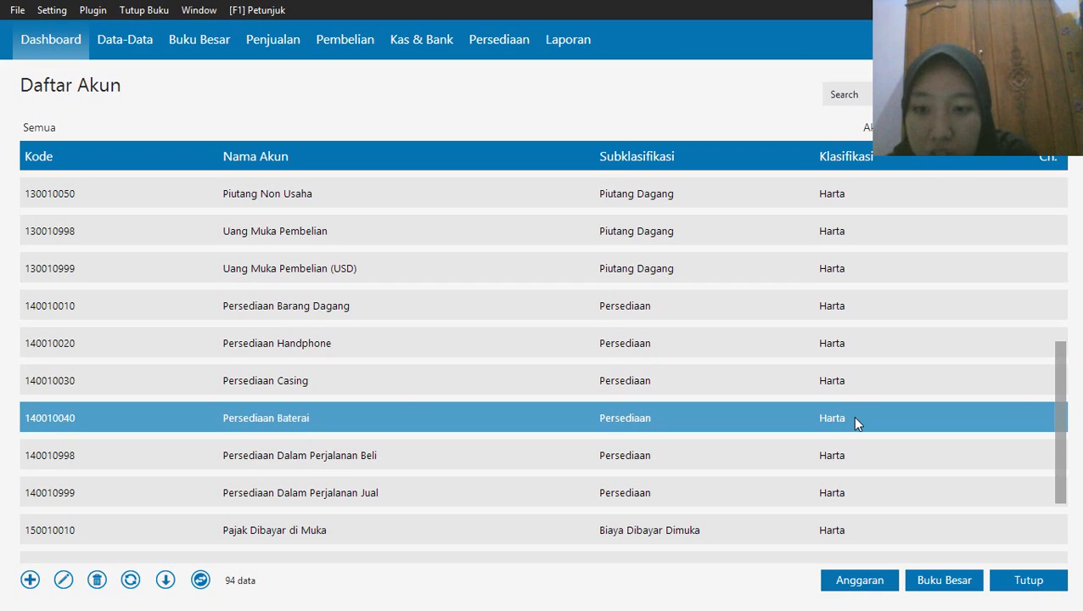
Edit the Hutang Usaha account in IDR, accepting the warning, rename it as Hutang Dagang and save it
{"action": "scroll", "coordinate": [855, 423], "scroll_direction": "down", "scroll_amount": 2}
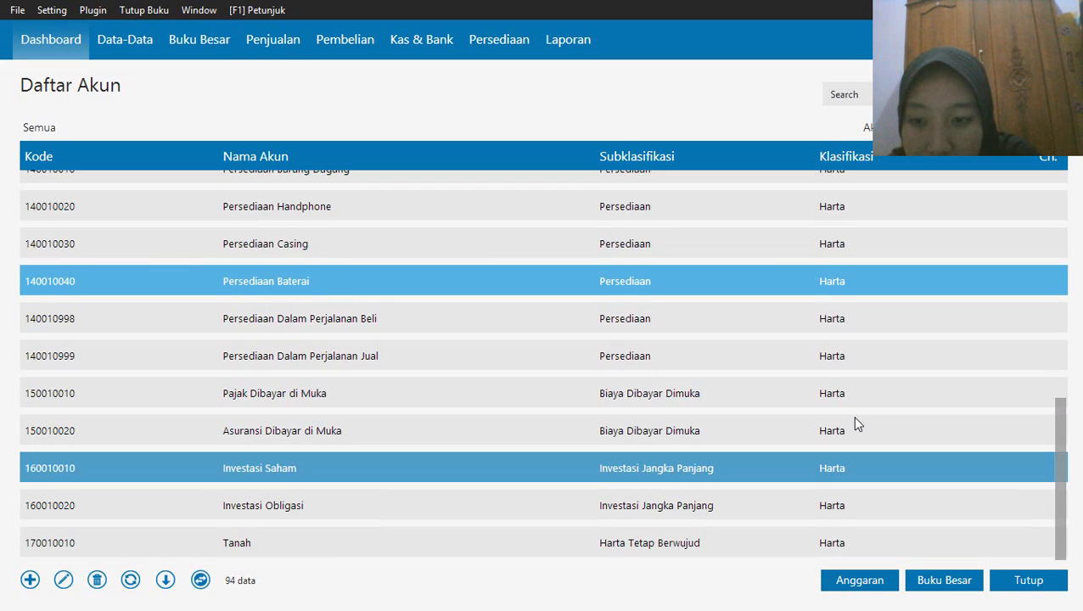
{"action": "scroll", "coordinate": [894, 408], "scroll_direction": "down", "scroll_amount": 1}
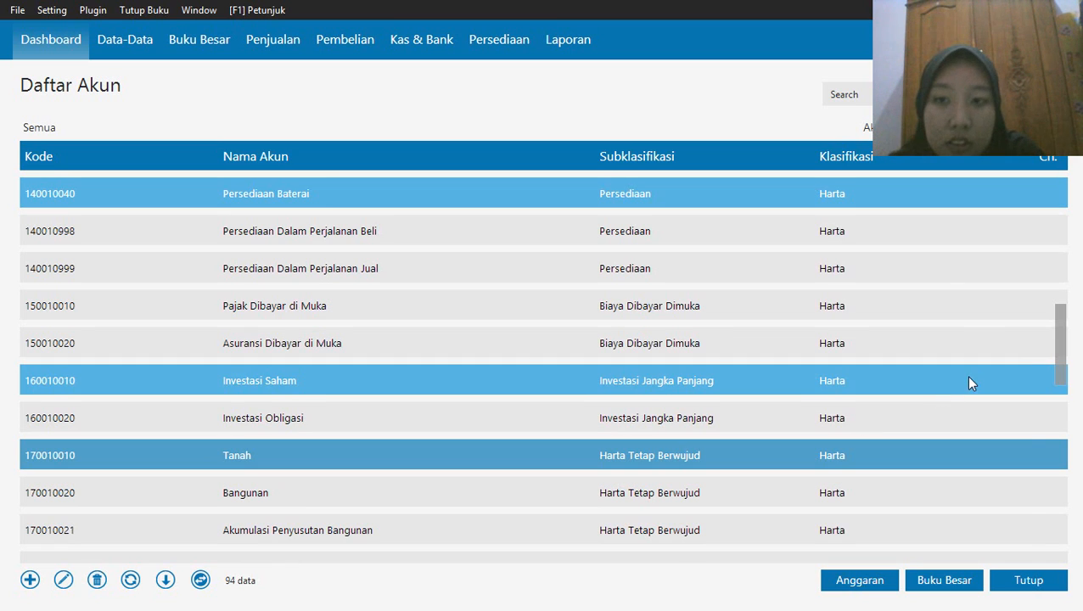
{"action": "left_click_drag", "start_coordinate": [1063, 336], "coordinate": [1057, 181]}
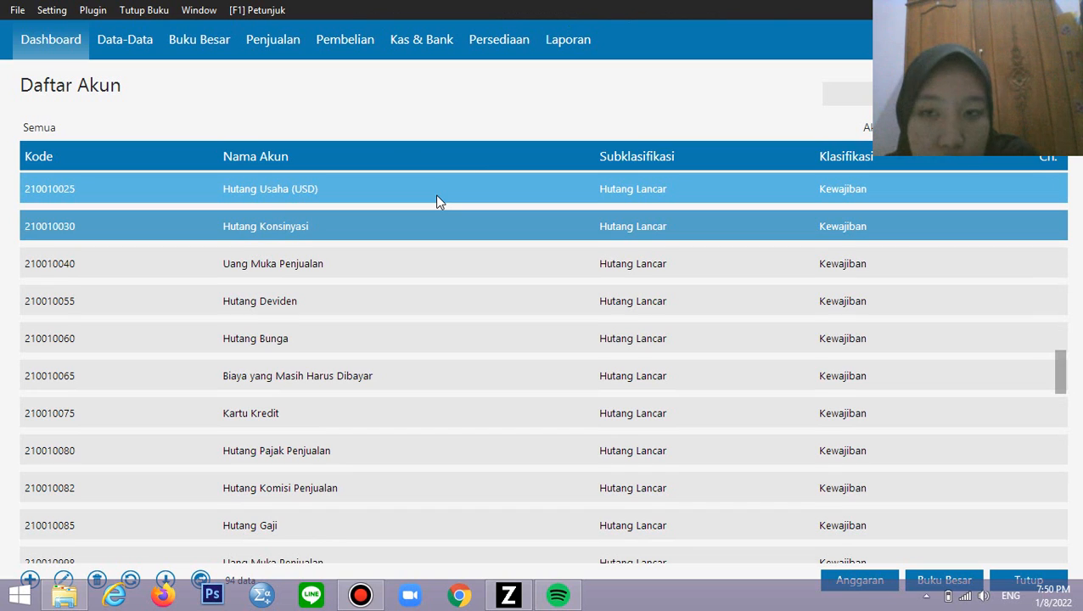
{"action": "left_click", "coordinate": [370, 200]}
{"action": "key", "text": "Up"}
{"action": "key", "text": "Up"}
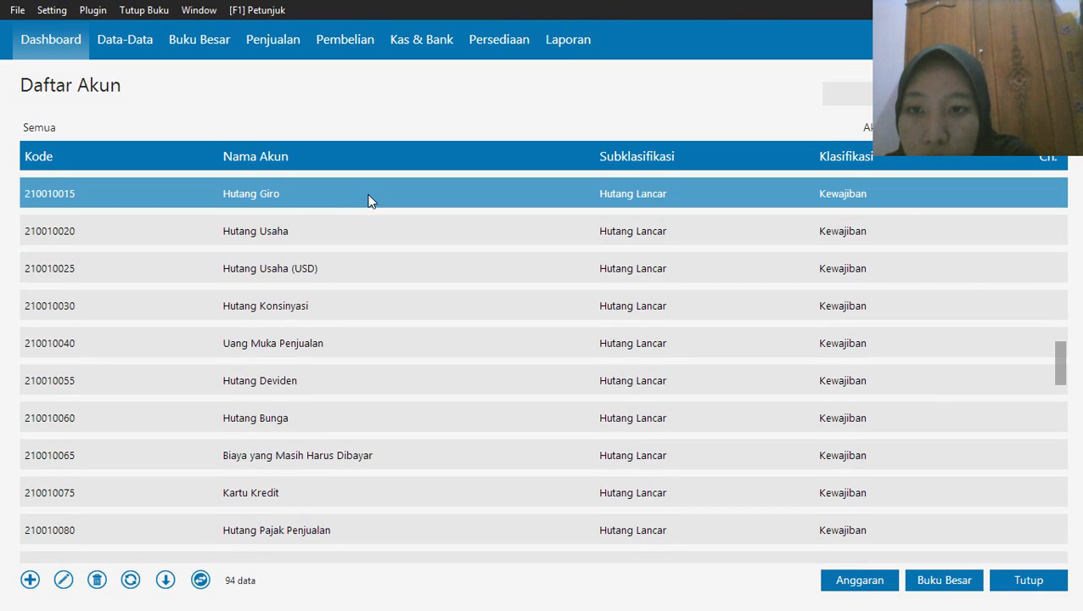
{"action": "double_click", "coordinate": [282, 232]}
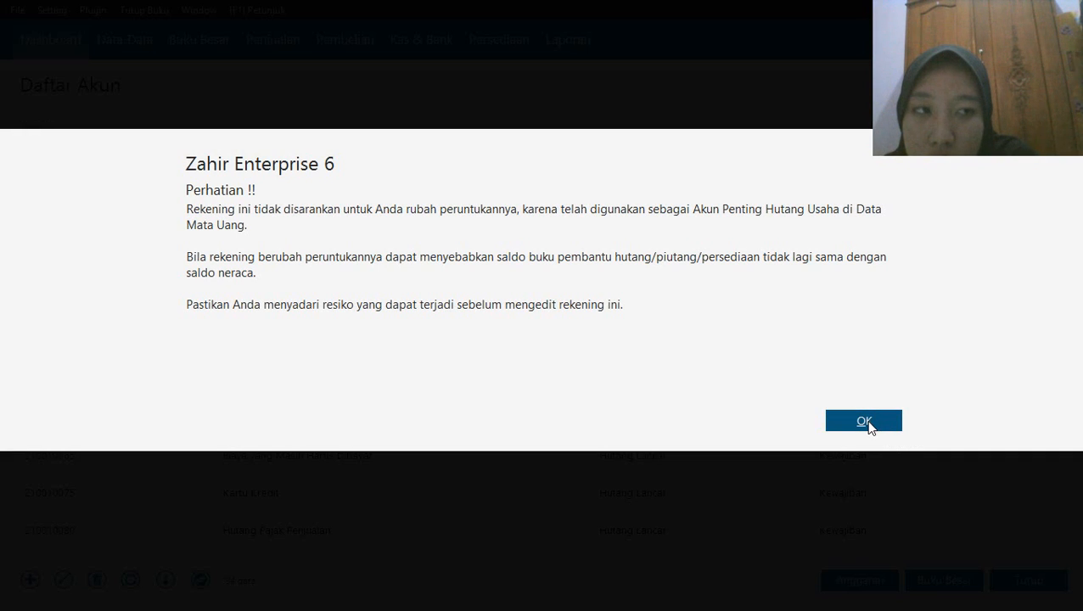
{"action": "left_click", "coordinate": [864, 422]}
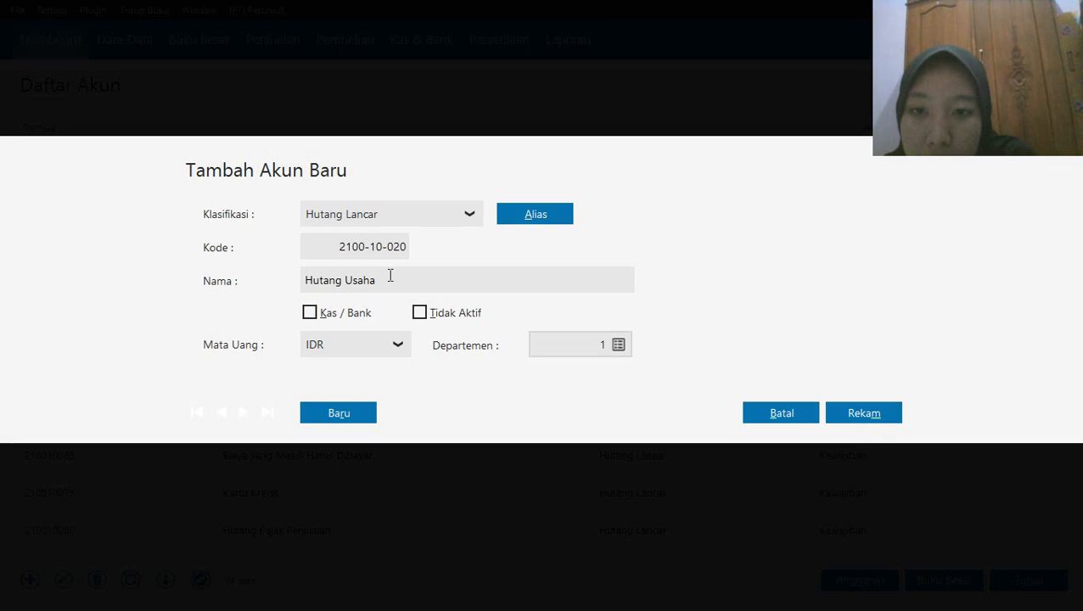
{"action": "triple_click", "coordinate": [389, 275]}
{"action": "left_click", "coordinate": [389, 275]}
{"action": "key", "text": "BackSpace"}
{"action": "key", "text": "BackSpace"}
{"action": "key", "text": "BackSpace"}
{"action": "key", "text": "BackSpace"}
{"action": "key", "text": "BackSpace"}
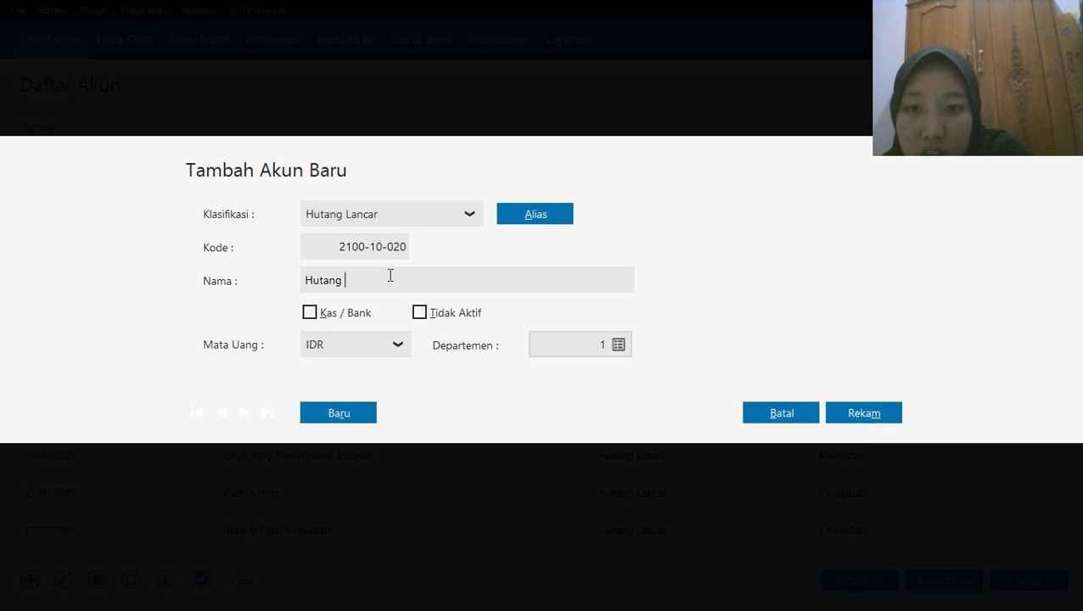
{"action": "type", "text": "Dag"}
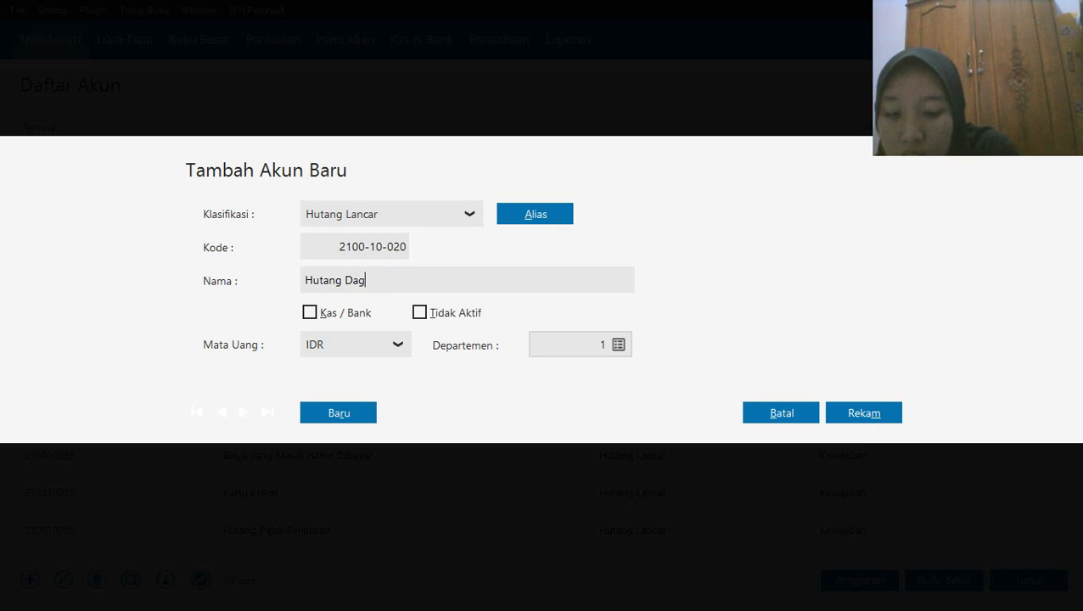
{"action": "type", "text": "ang"}
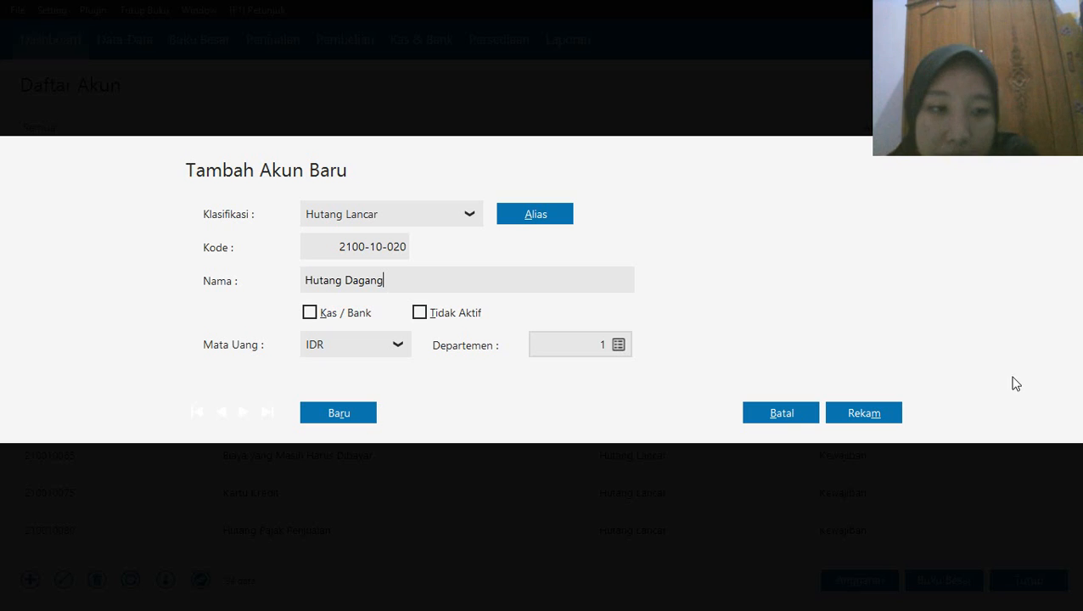
{"action": "left_click", "coordinate": [874, 424]}
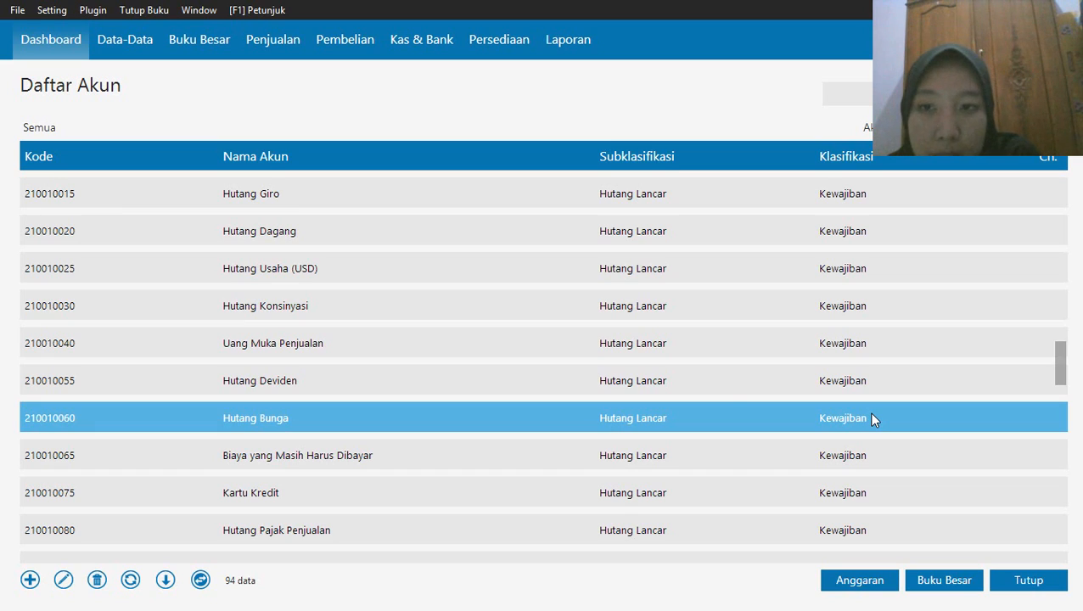
Start a new account and enter Harga Pokok Penjualan as its name
{"action": "left_click", "coordinate": [675, 379]}
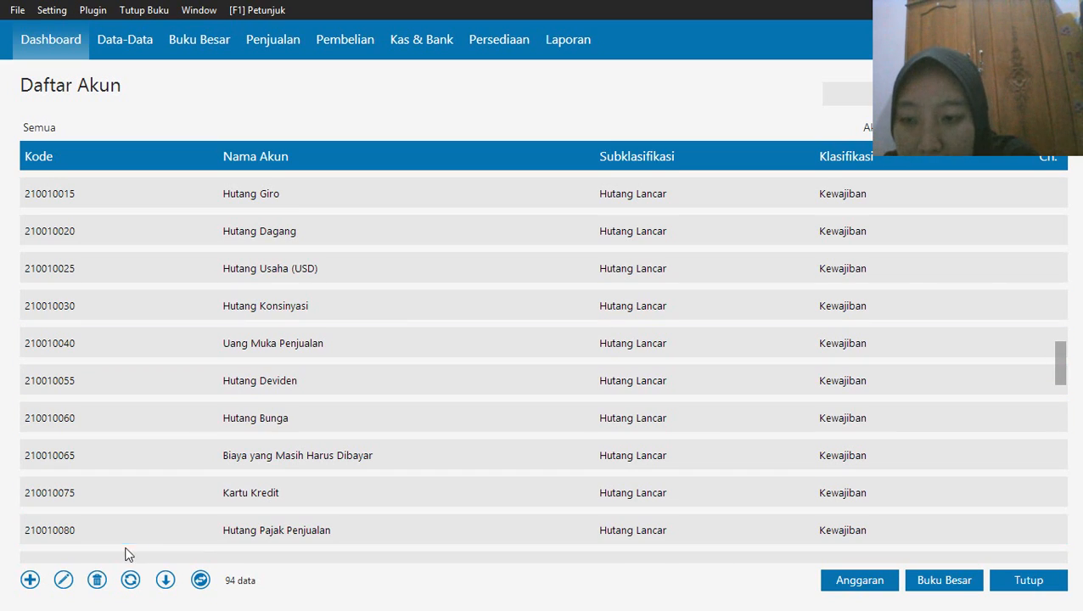
{"action": "left_click", "coordinate": [28, 583]}
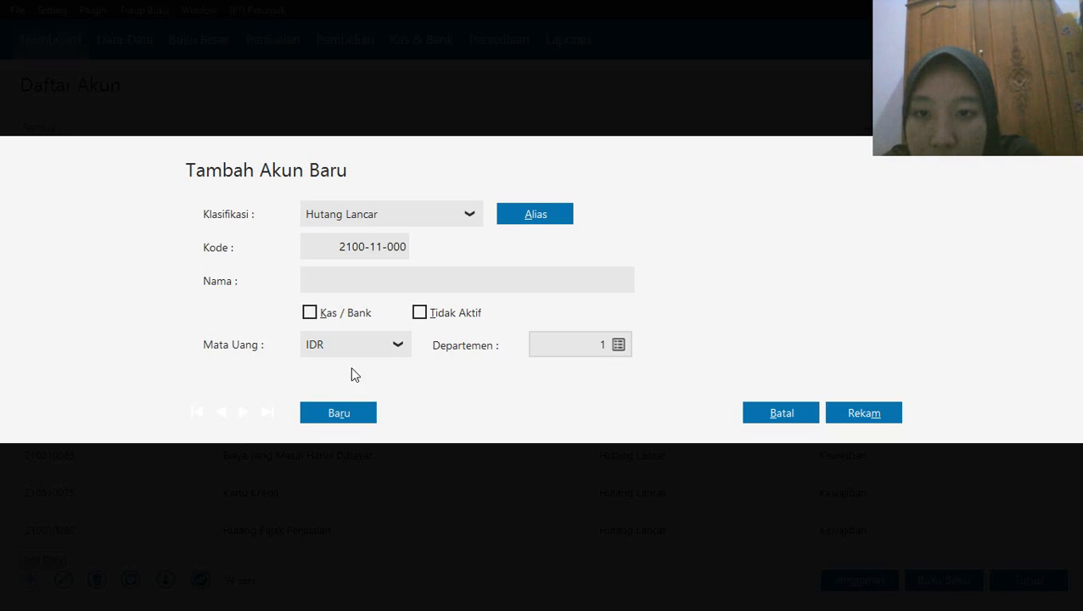
{"action": "left_click", "coordinate": [323, 277]}
{"action": "type", "text": "Har"}
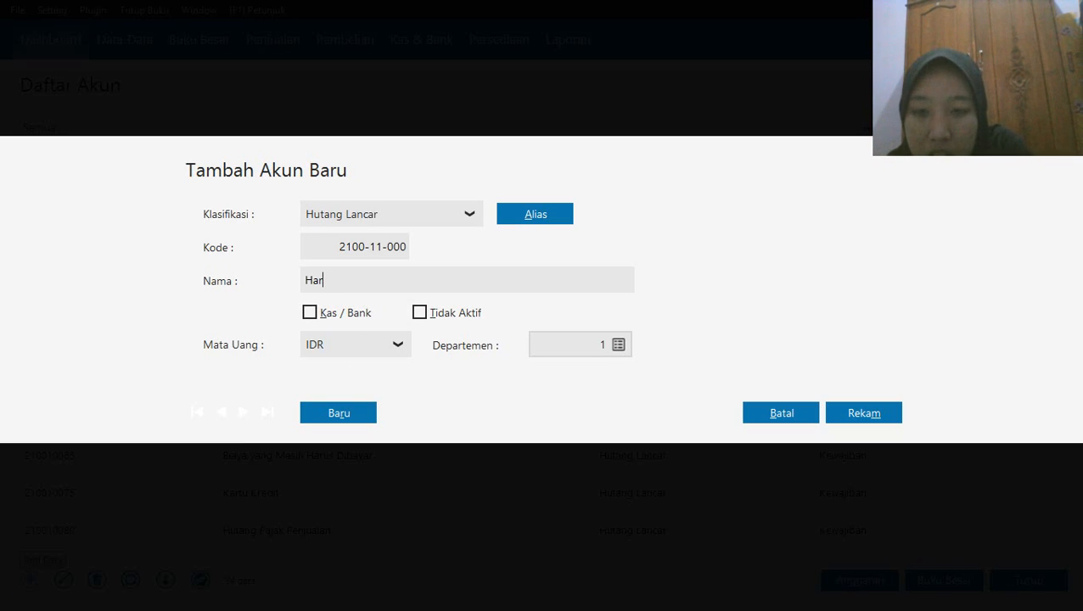
{"action": "type", "text": "ga Pokok "}
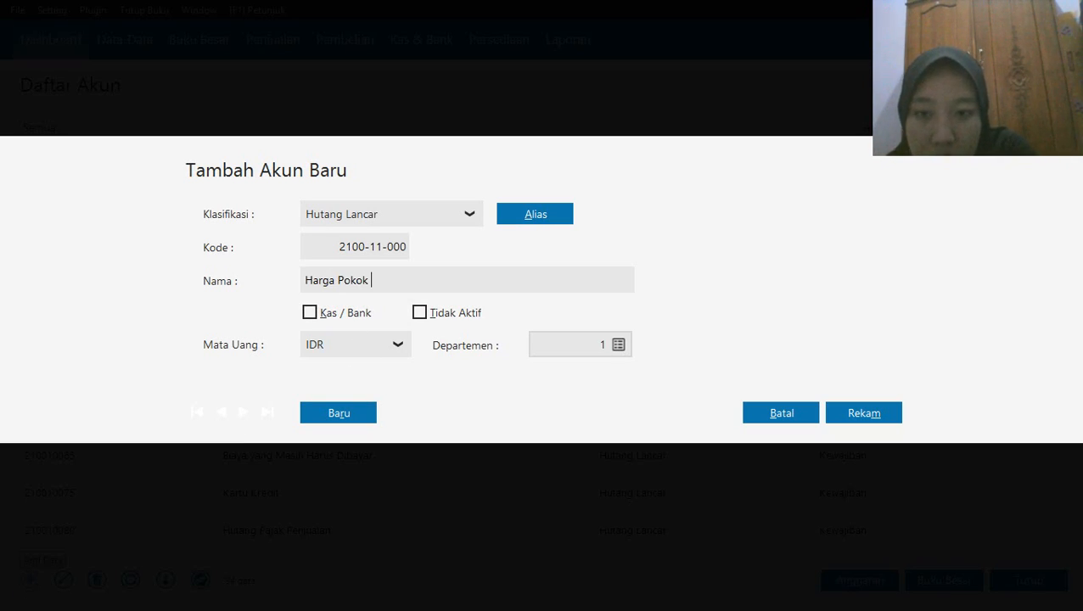
{"action": "type", "text": "Penjualan"}
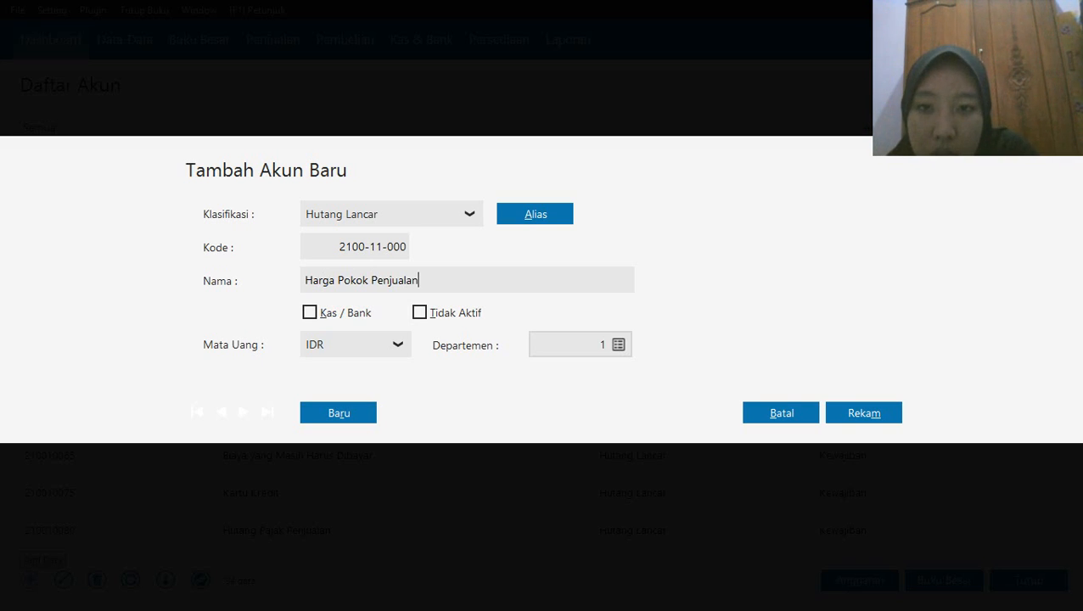
{"action": "left_click", "coordinate": [467, 218]}
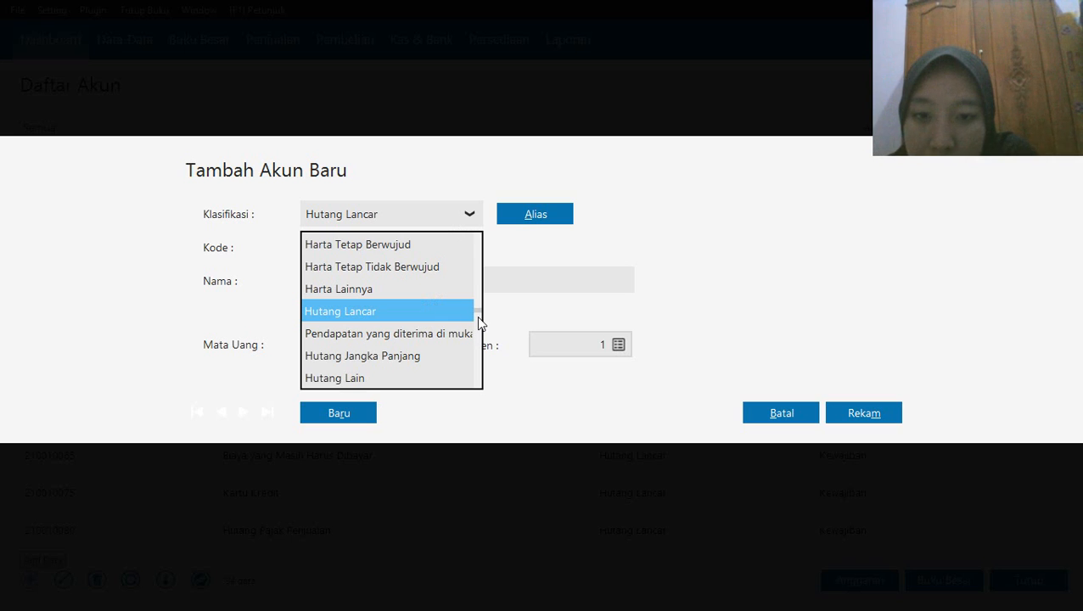
{"action": "scroll", "coordinate": [478, 306], "scroll_direction": "up", "scroll_amount": 2}
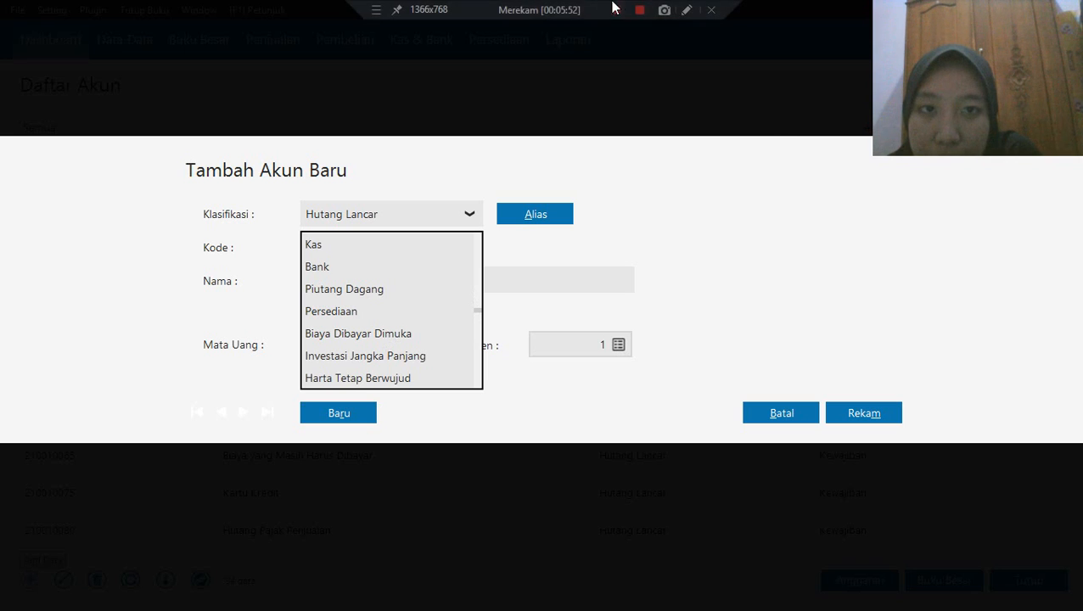
{"action": "left_click", "coordinate": [624, 10]}
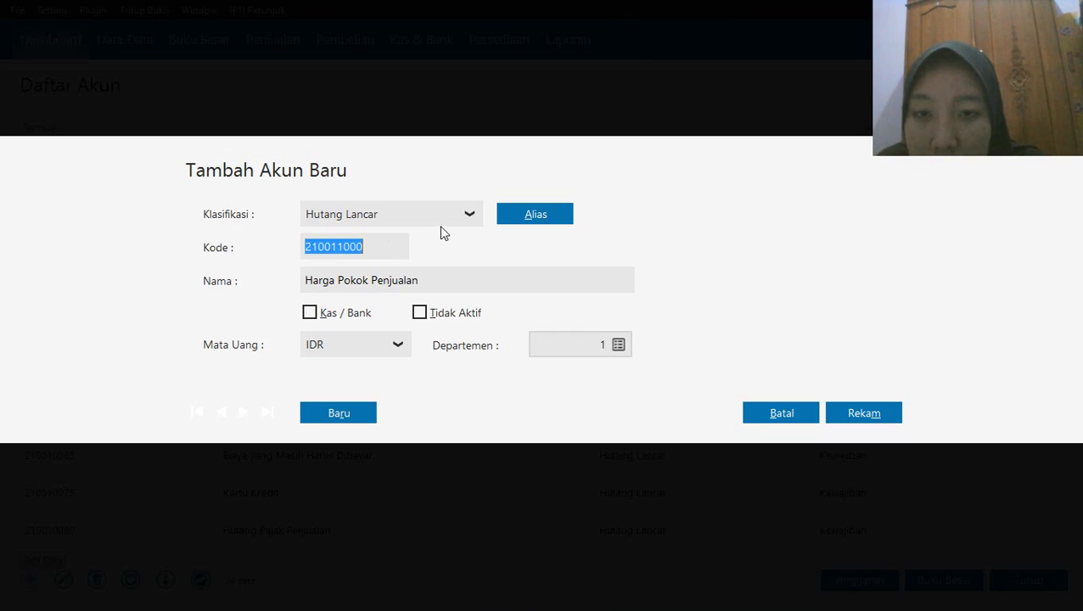
Classify the new Harga Pokok Penjualan account as Biaya Produksi, save it and close the account list
{"action": "left_click", "coordinate": [472, 214]}
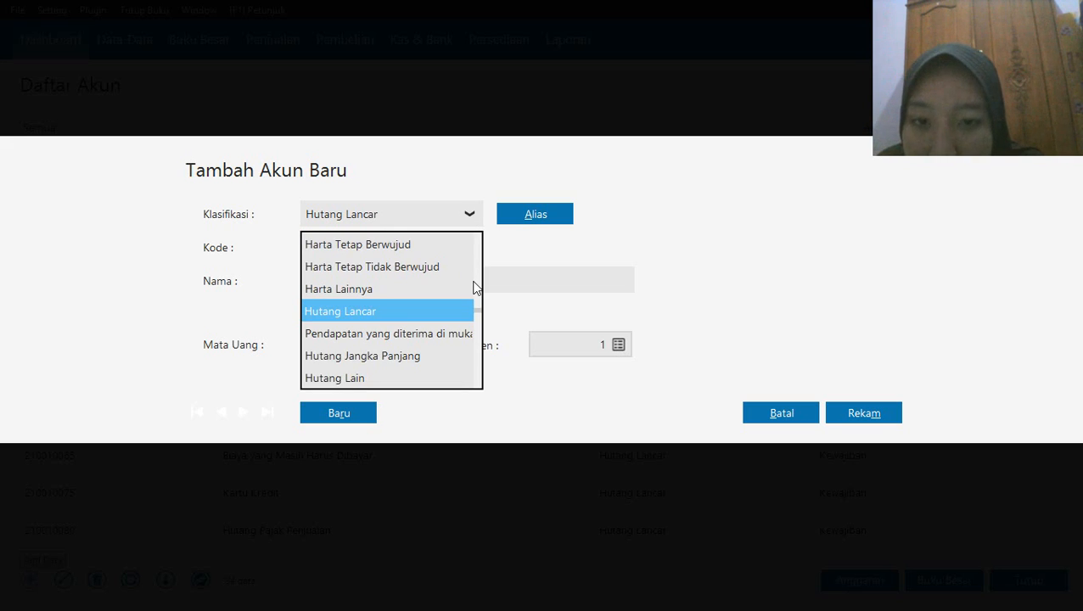
{"action": "key", "text": "Up"}
{"action": "key", "text": "Up"}
{"action": "key", "text": "Up"}
{"action": "key", "text": "Up"}
{"action": "key", "text": "Up"}
{"action": "key", "text": "Up"}
{"action": "key", "text": "Up"}
{"action": "key", "text": "Up"}
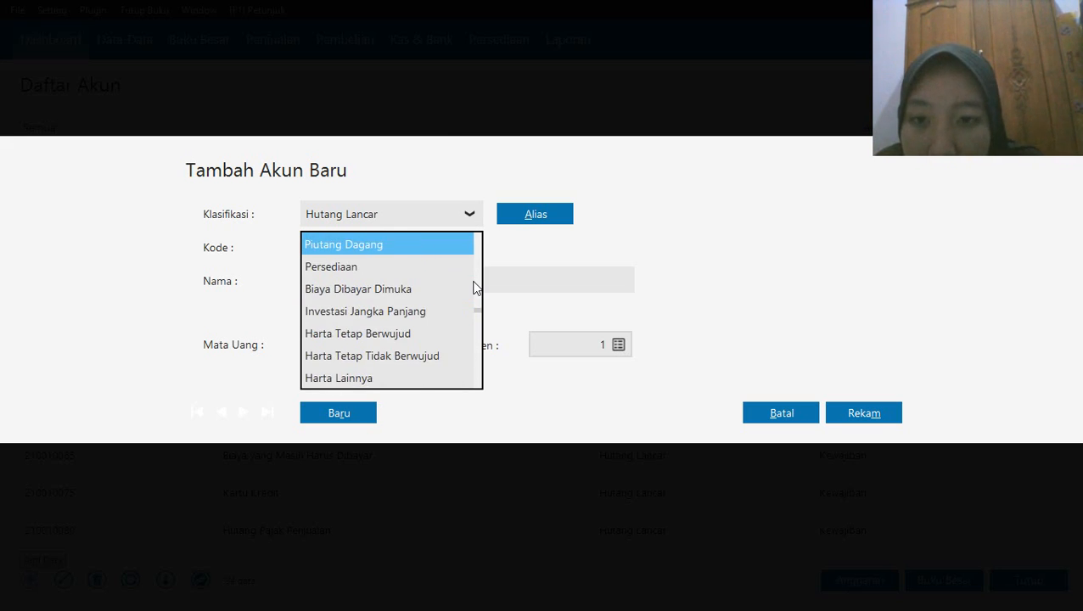
{"action": "key", "text": "Up"}
{"action": "key", "text": "Down"}
{"action": "key", "text": "Down"}
{"action": "key", "text": "Down"}
{"action": "key", "text": "Down"}
{"action": "key", "text": "Down"}
{"action": "key", "text": "Down"}
{"action": "key", "text": "Down"}
{"action": "key", "text": "Down"}
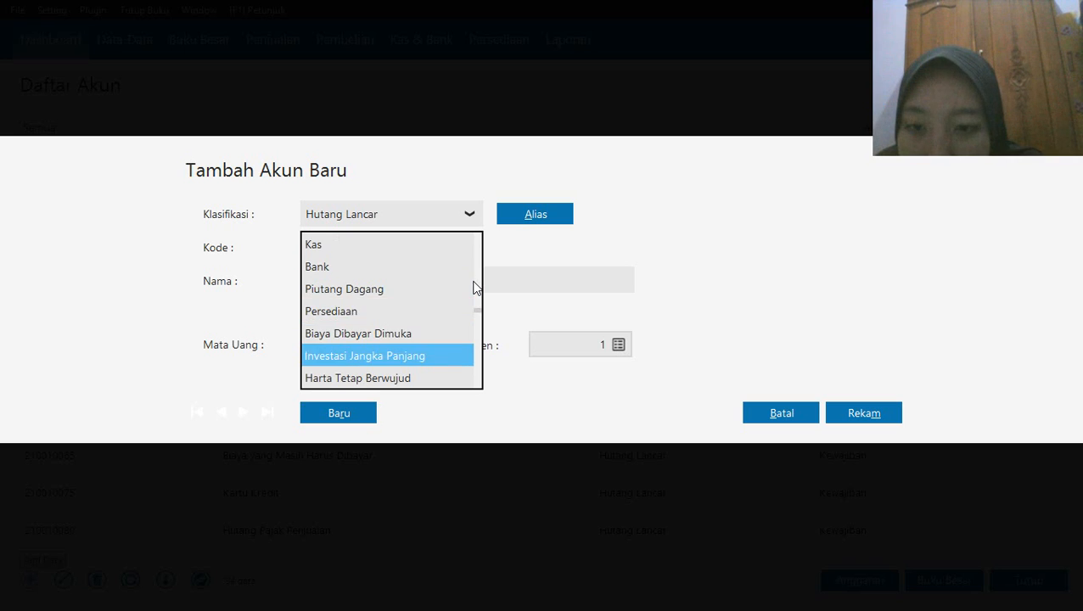
{"action": "key", "text": "Down"}
{"action": "key", "text": "Down"}
{"action": "key", "text": "Down"}
{"action": "key", "text": "Down"}
{"action": "key", "text": "Down"}
{"action": "key", "text": "Down"}
{"action": "key", "text": "Down"}
{"action": "key", "text": "Down"}
{"action": "key", "text": "Down"}
{"action": "key", "text": "Down"}
{"action": "key", "text": "Down"}
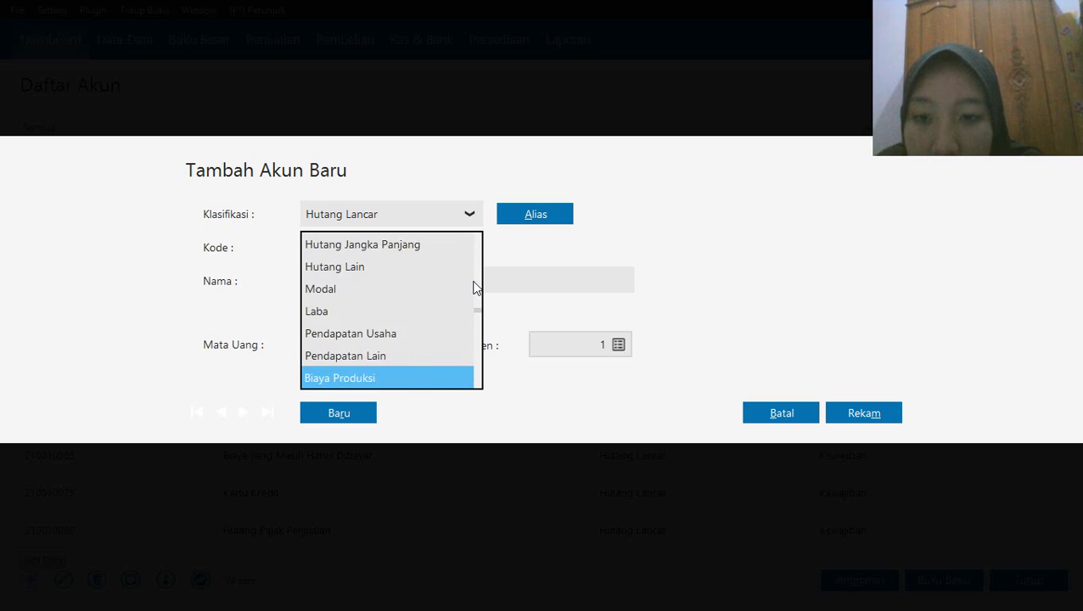
{"action": "left_click", "coordinate": [381, 334]}
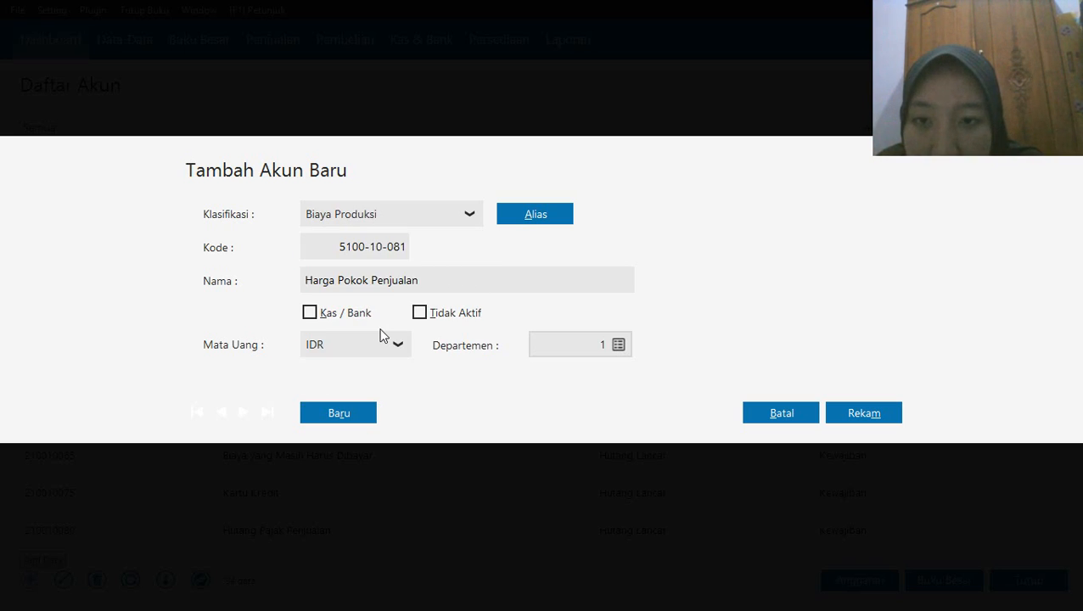
{"action": "left_click", "coordinate": [849, 410]}
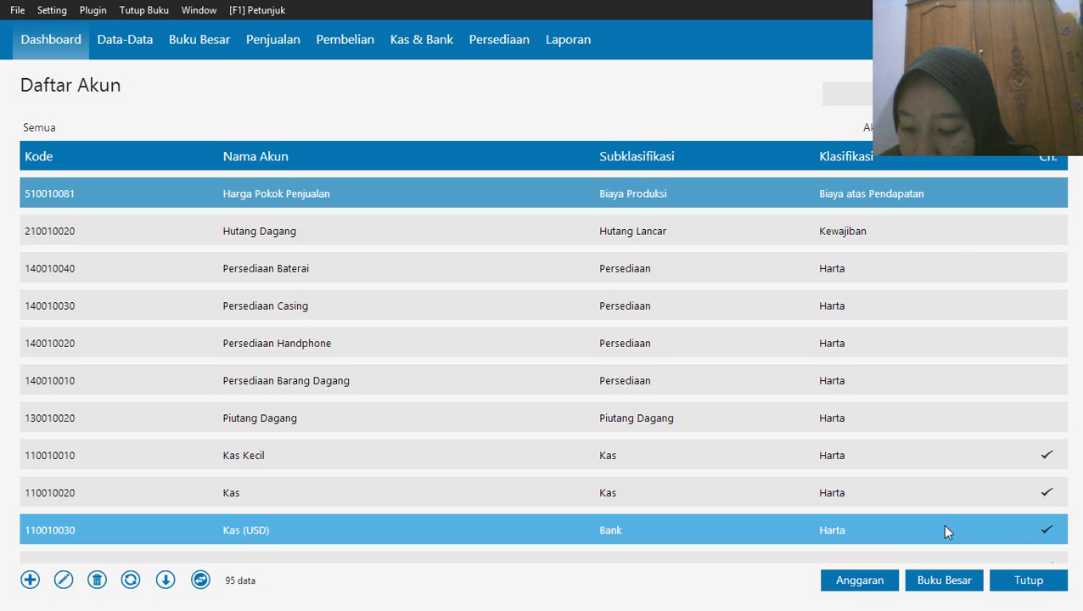
{"action": "left_click", "coordinate": [1028, 582]}
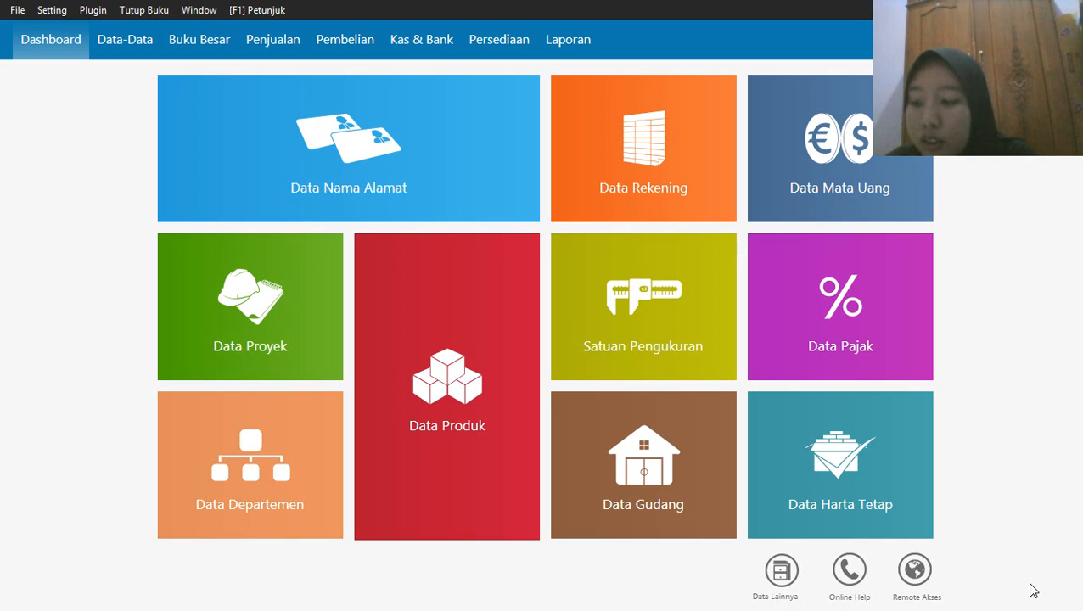
Open the account opening balances and set the Kas account's opening balance to 5,000,000
{"action": "left_click", "coordinate": [49, 10]}
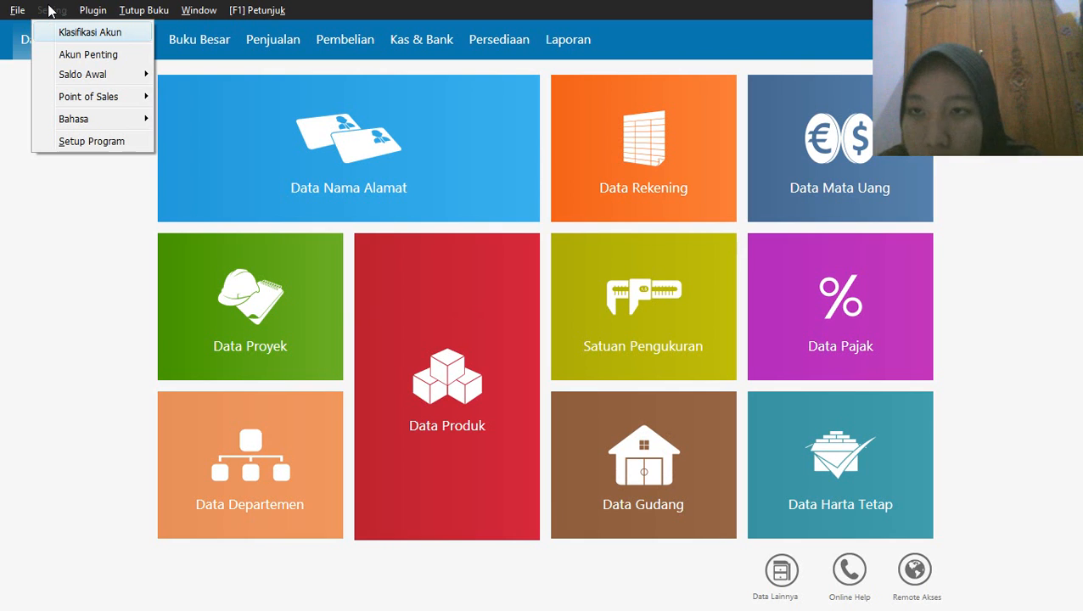
{"action": "mouse_move", "coordinate": [114, 74]}
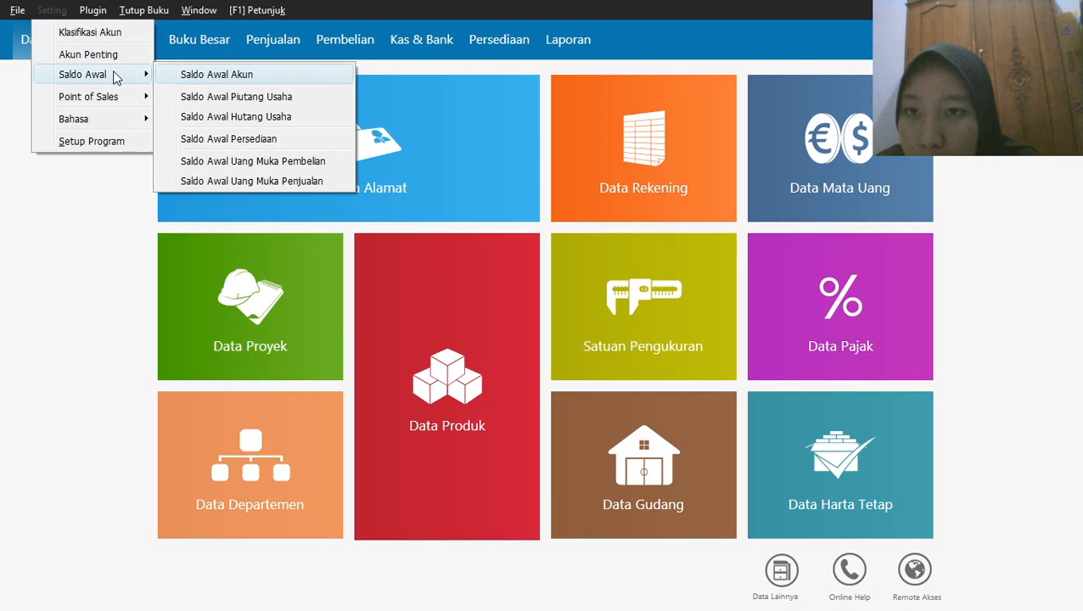
{"action": "left_click", "coordinate": [206, 74]}
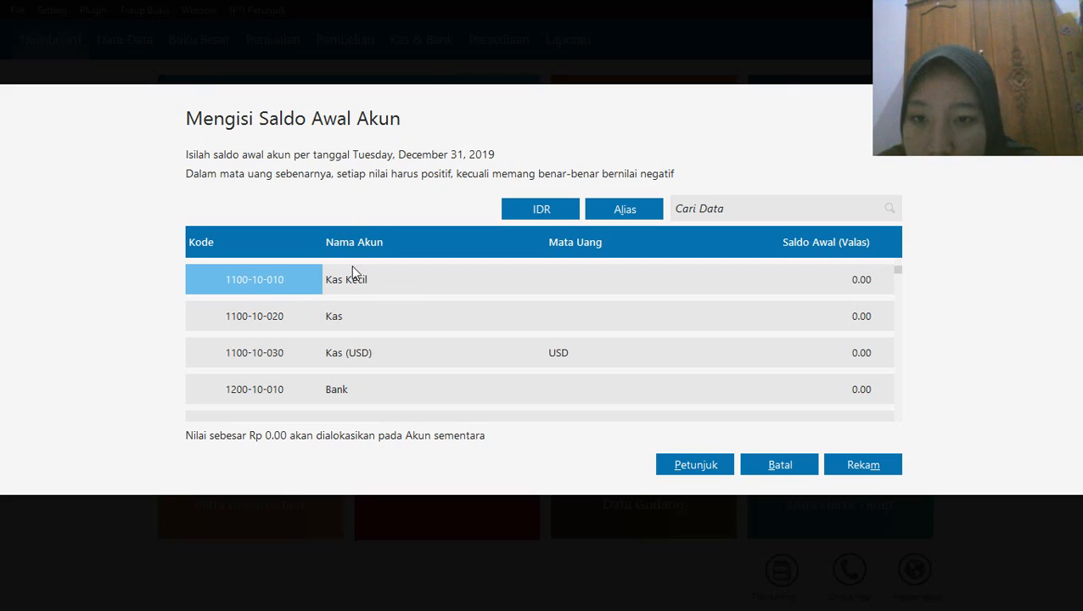
{"action": "left_click", "coordinate": [336, 316]}
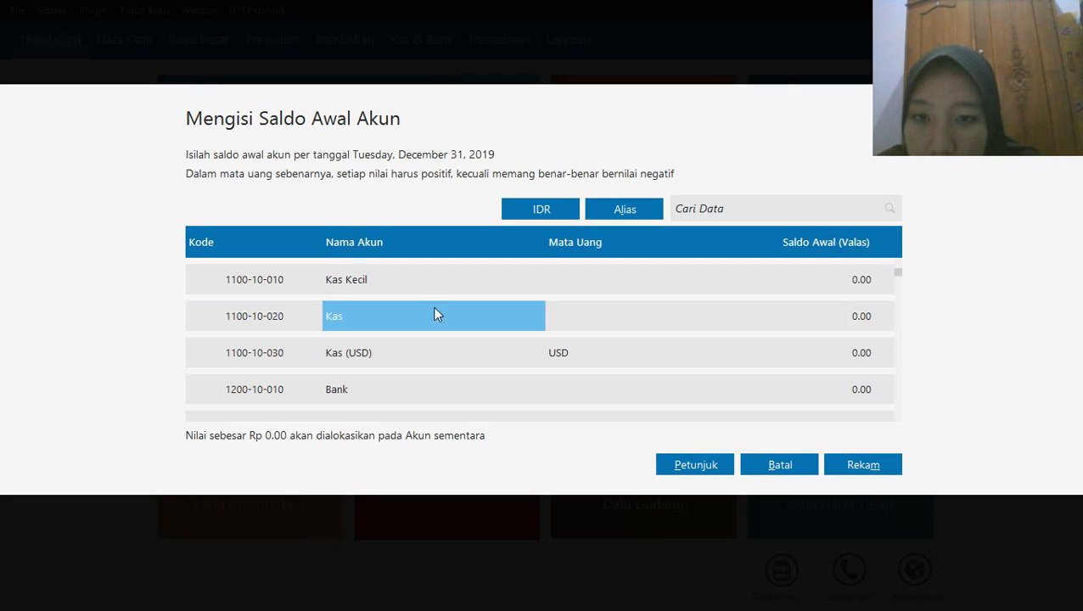
{"action": "left_click", "coordinate": [838, 322]}
{"action": "left_click", "coordinate": [837, 320]}
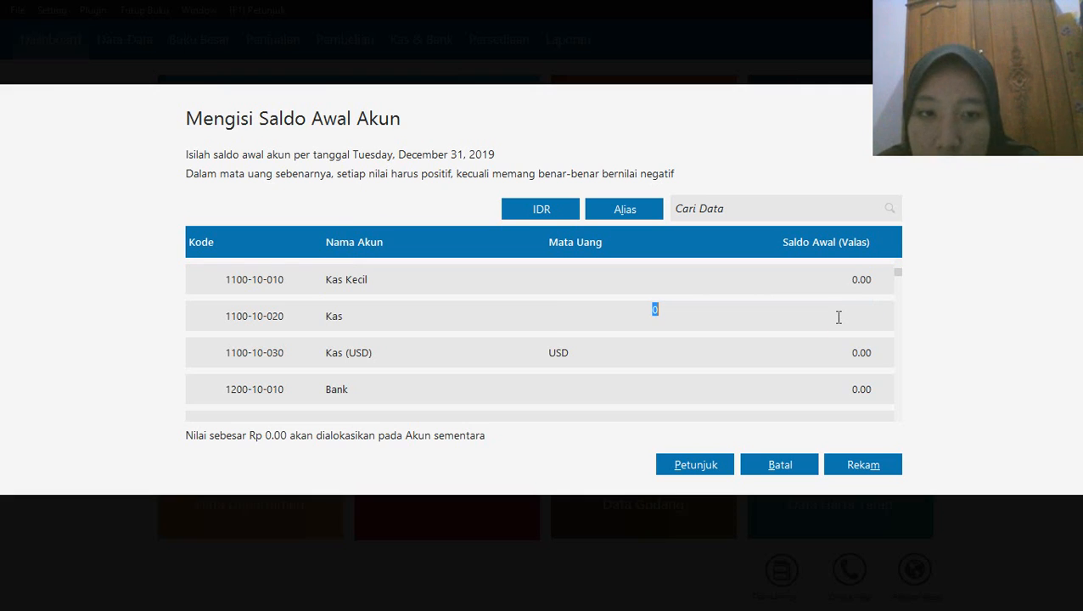
{"action": "type", "text": "5"}
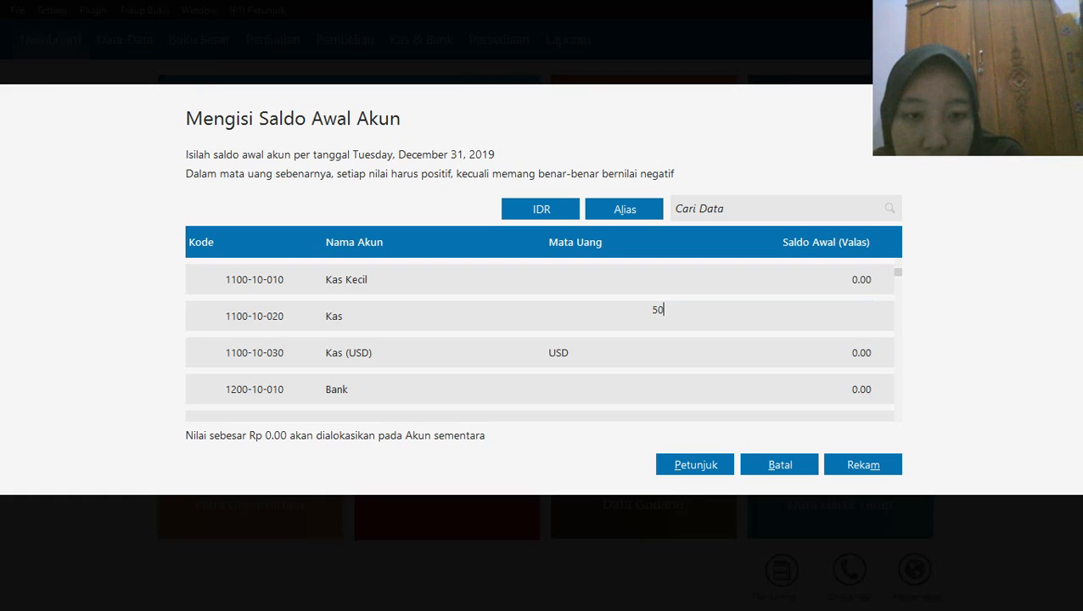
{"action": "type", "text": "000000"}
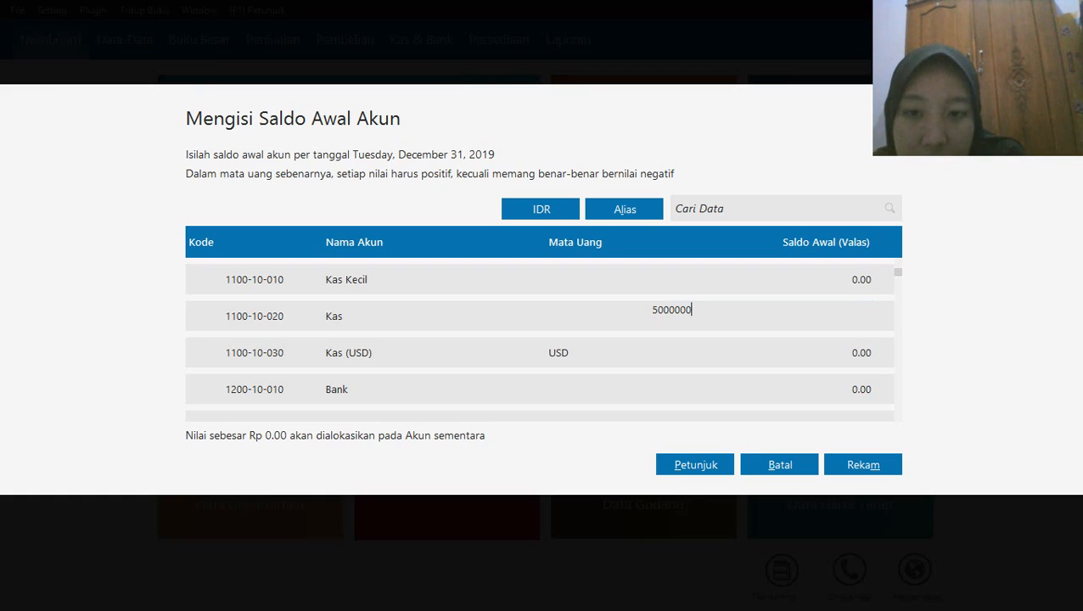
{"action": "key", "text": "Return"}
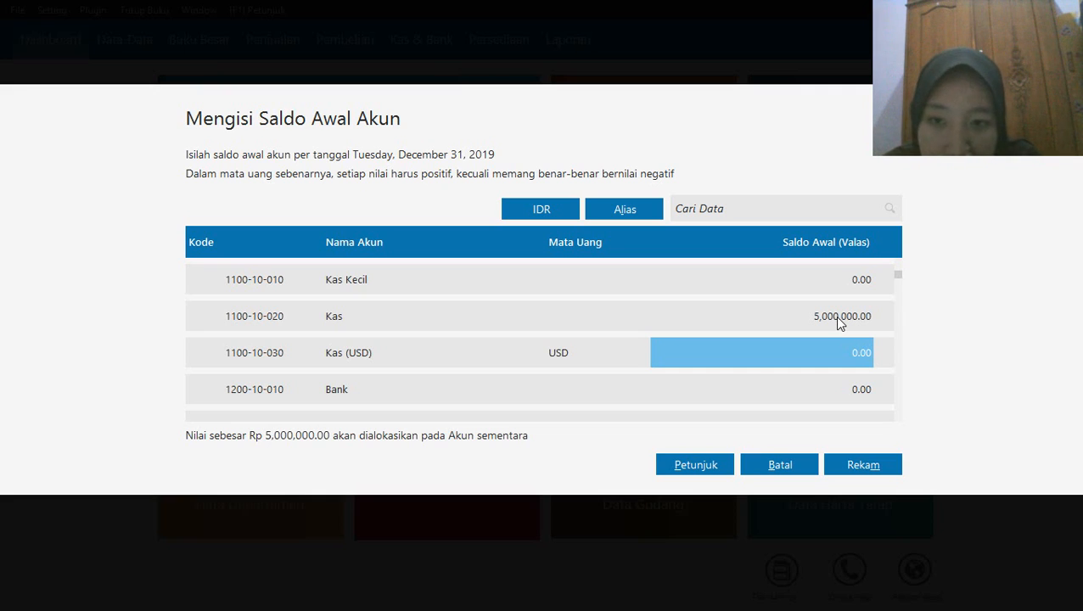
Enter 5,000,000 as the opening balance of the Bank account, skipping Kas (USD)
{"action": "key", "text": "Return"}
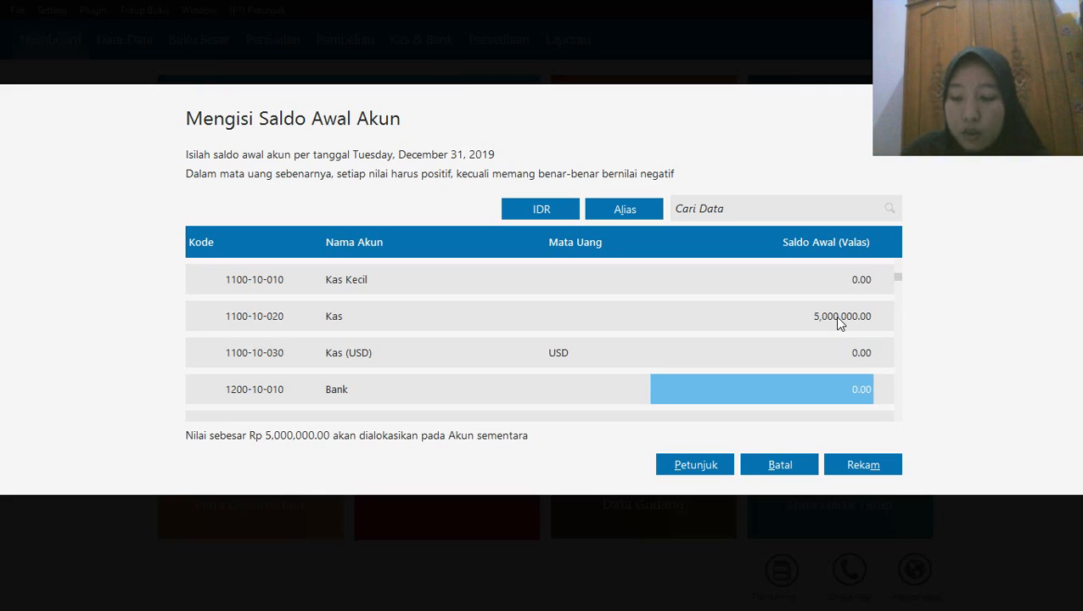
{"action": "type", "text": "50"}
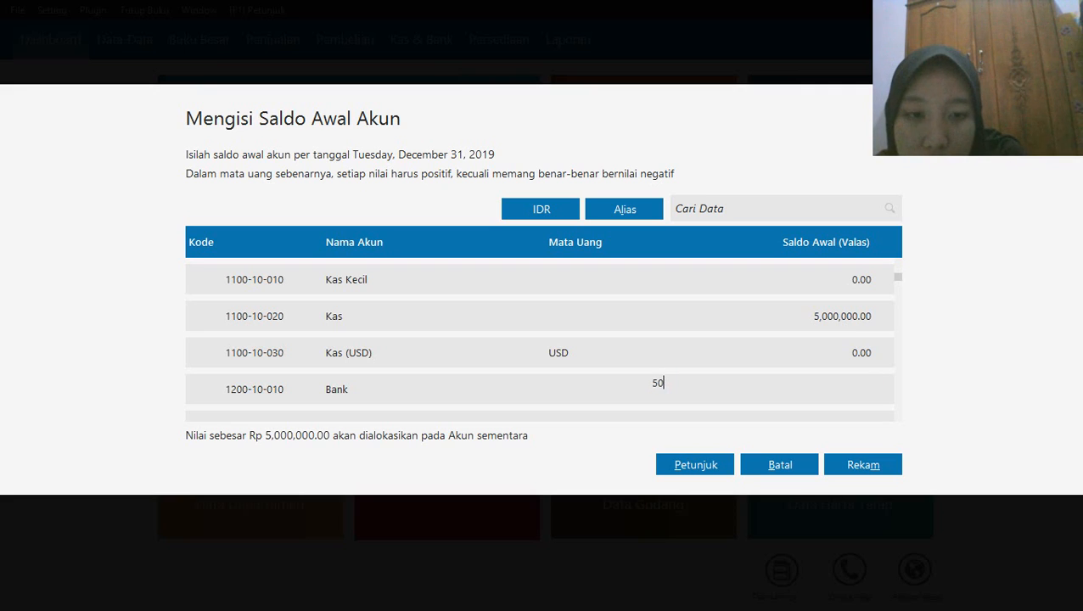
{"action": "type", "text": "00000"}
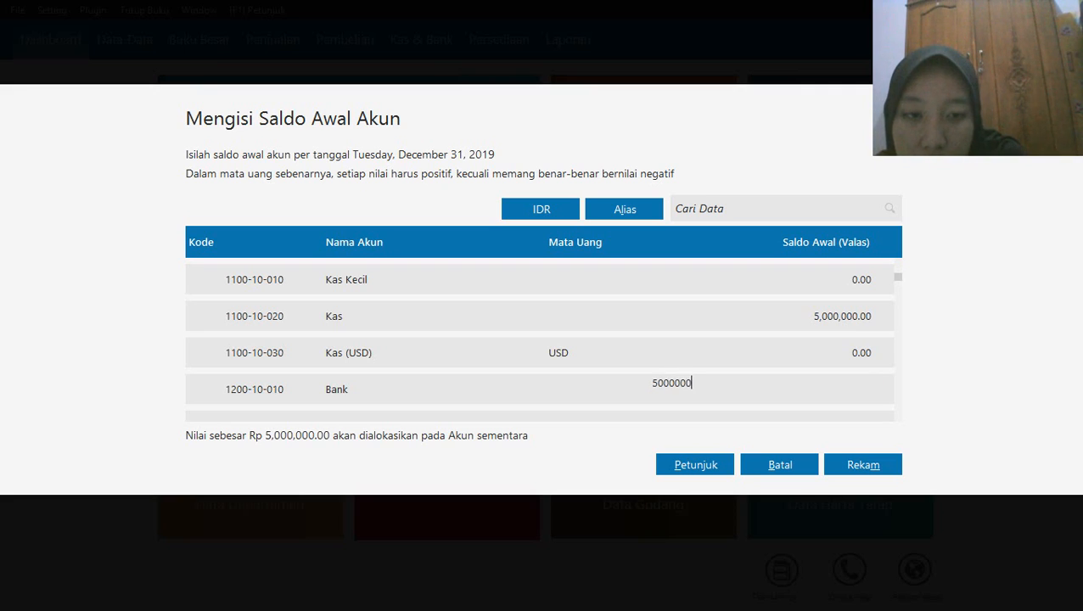
{"action": "key", "text": "Return"}
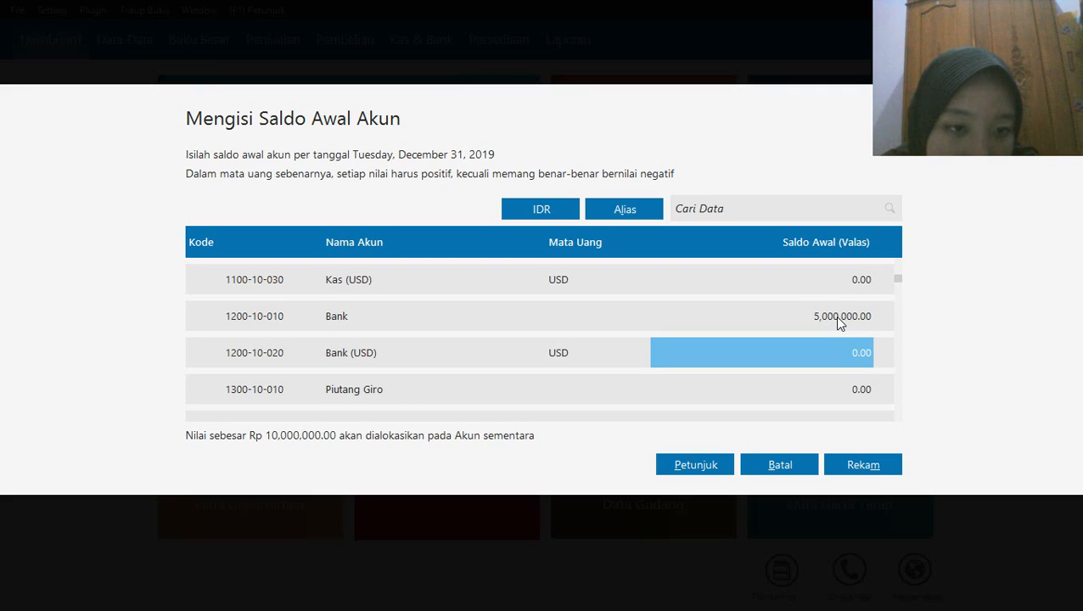
Correct the opening balance of the Bank account to 50,000,000
{"action": "left_click", "coordinate": [834, 316]}
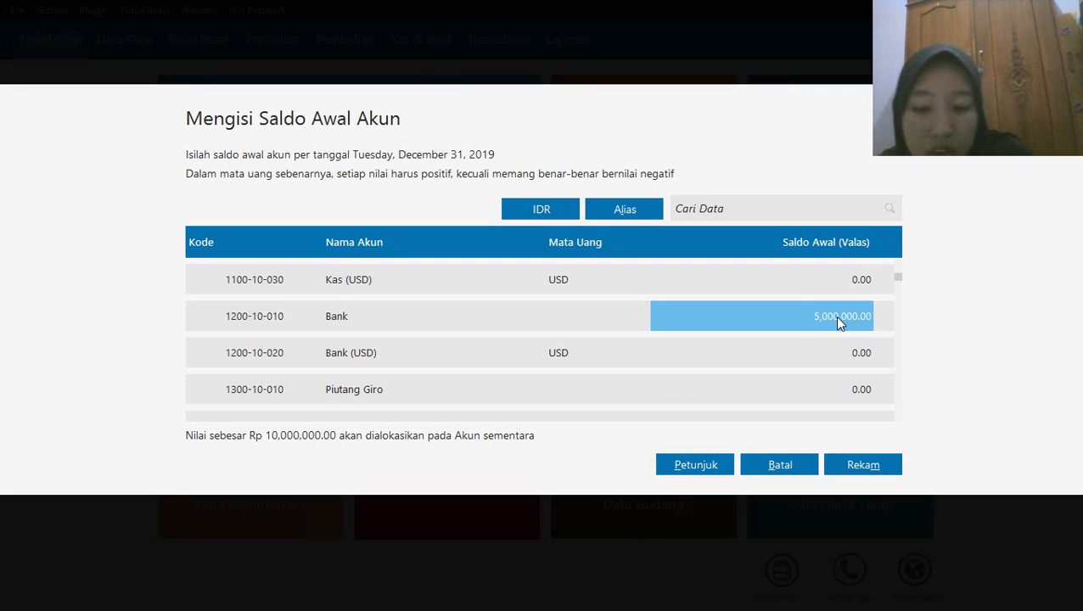
{"action": "type", "text": "5"}
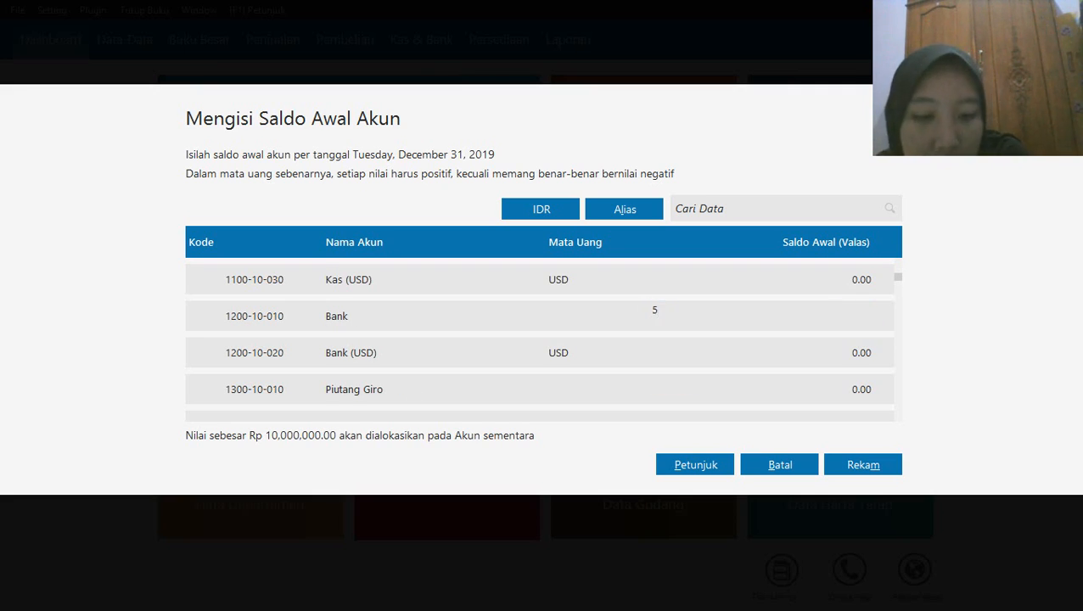
{"action": "type", "text": "0000000"}
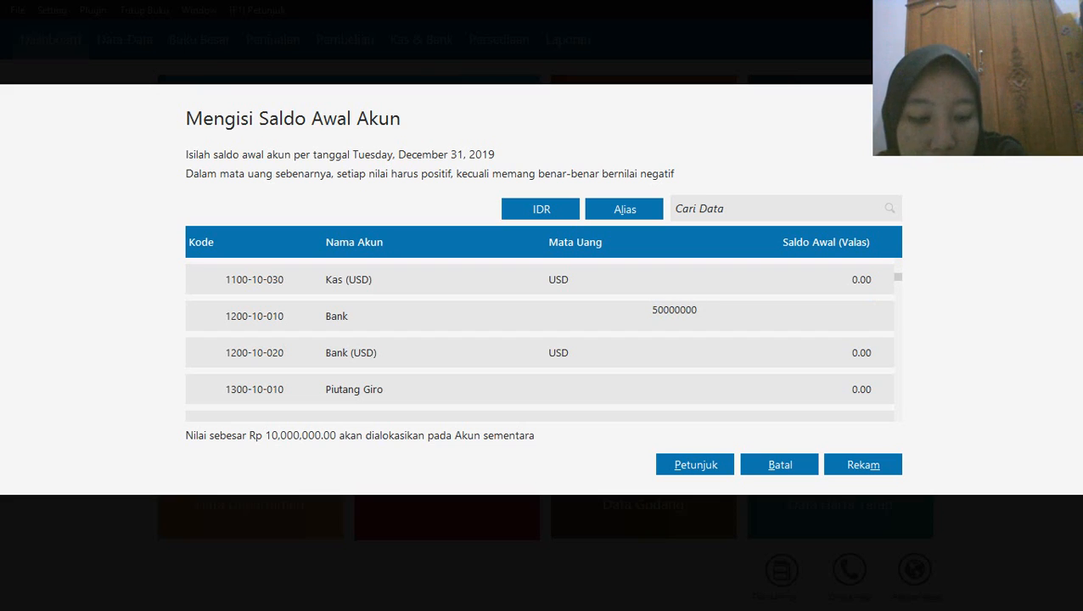
{"action": "key", "text": "Return"}
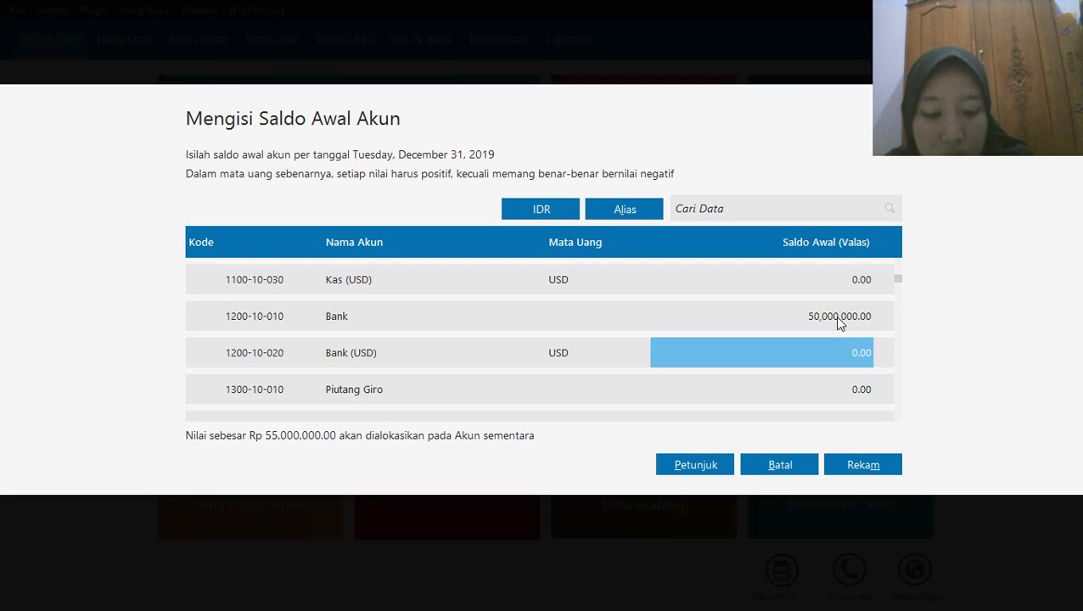
Set the opening balance of the Piutang Dagang account to 15,000,000
{"action": "key", "text": "Down"}
{"action": "key", "text": "Down"}
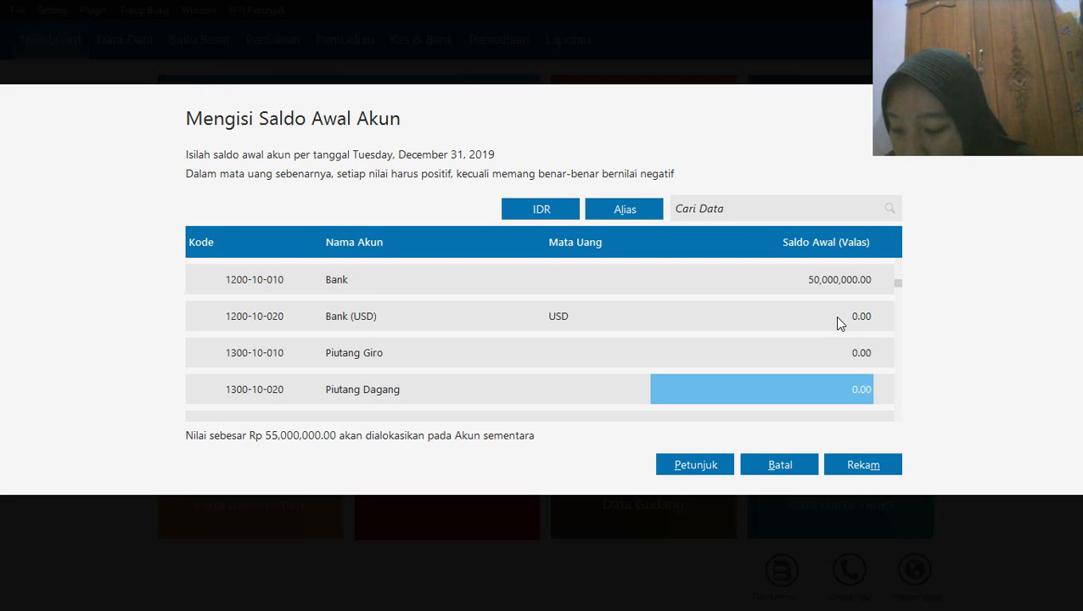
{"action": "type", "text": "15"}
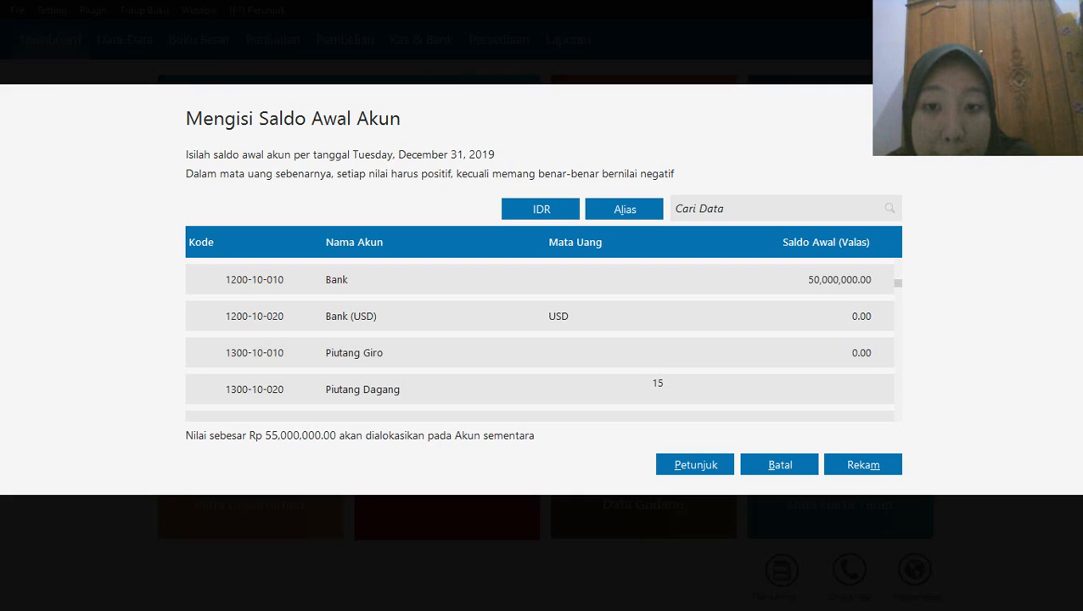
{"action": "type", "text": "000000"}
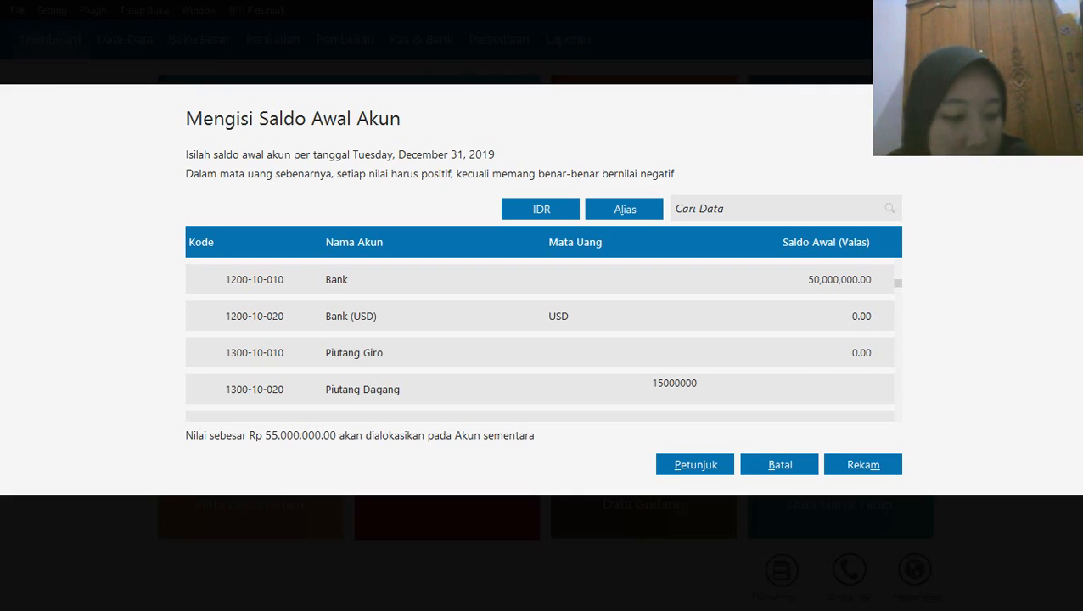
{"action": "key", "text": "Return"}
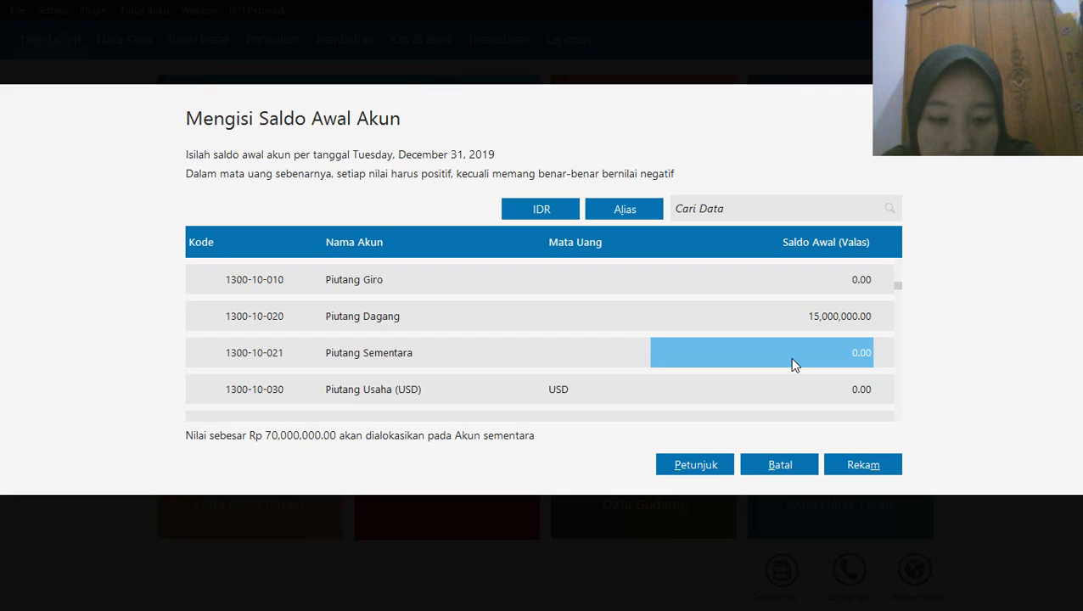
Set the opening balance of the Persediaan Handphone account to 20,200,000
{"action": "key", "text": "Return"}
{"action": "key", "text": "Return"}
{"action": "key", "text": "Return"}
{"action": "key", "text": "Return"}
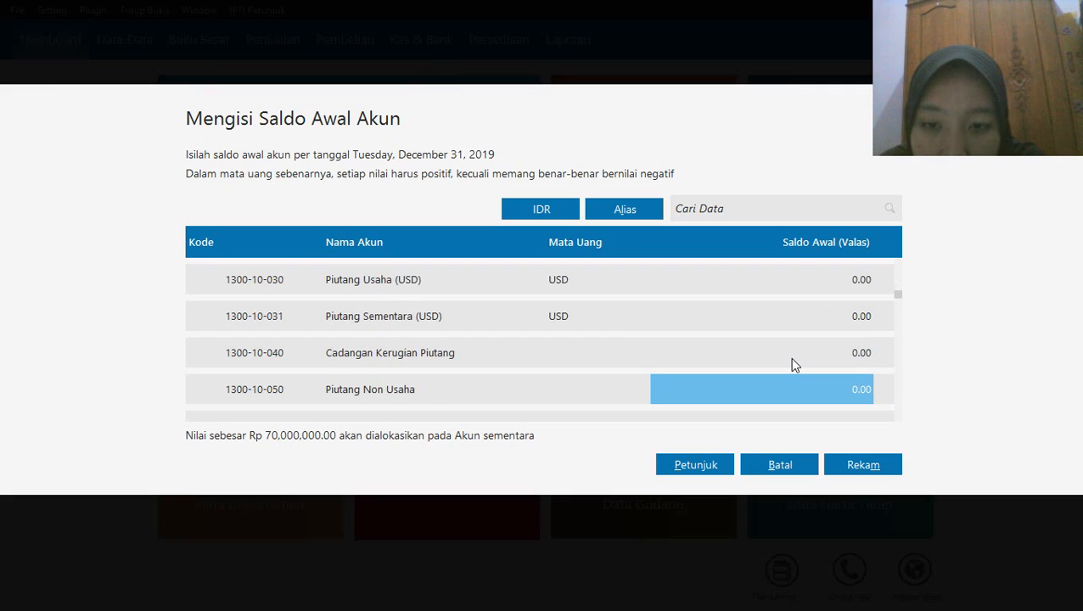
{"action": "key", "text": "Return"}
{"action": "key", "text": "Return"}
{"action": "key", "text": "Return"}
{"action": "key", "text": "Return"}
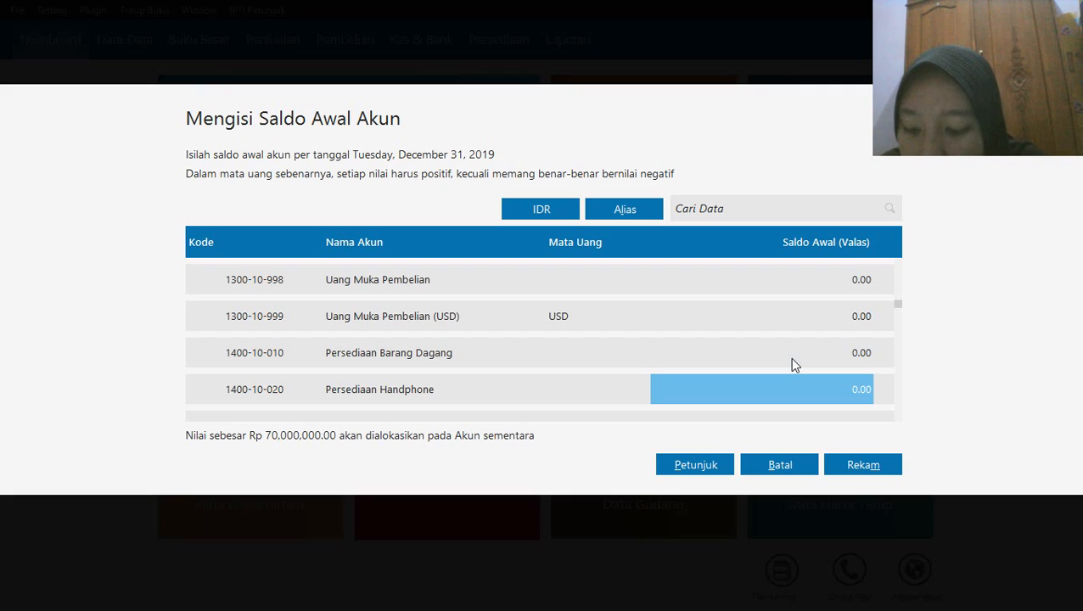
{"action": "type", "text": "20"}
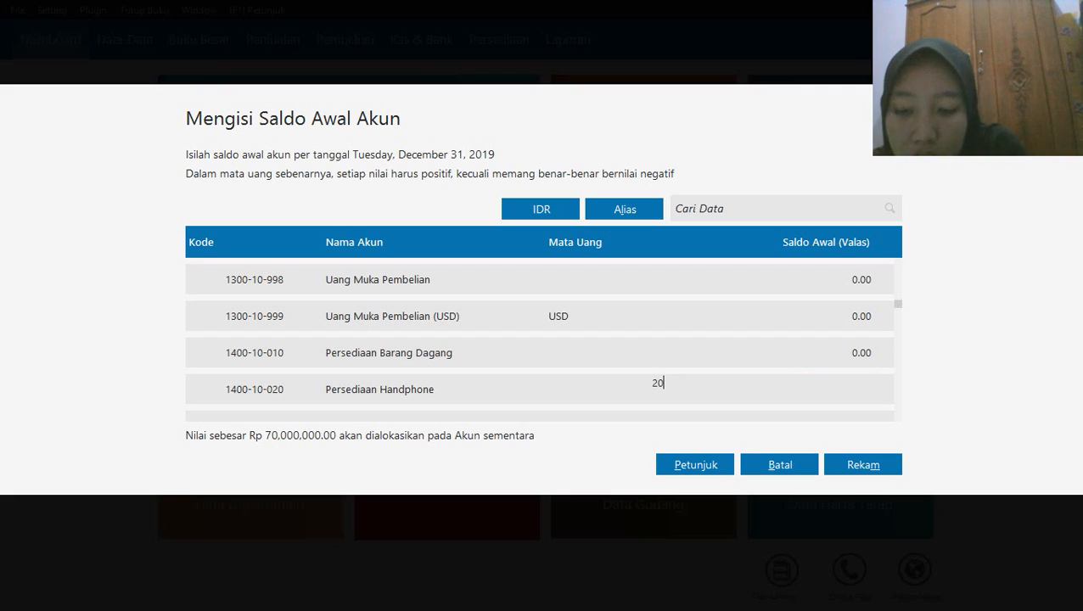
{"action": "type", "text": "200000"}
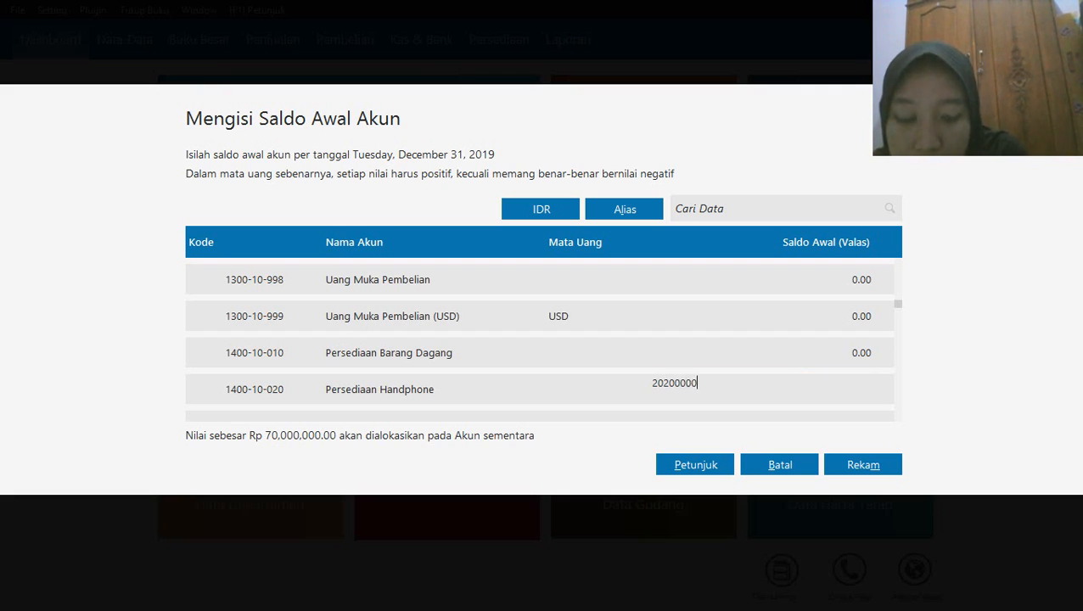
{"action": "key", "text": "Return"}
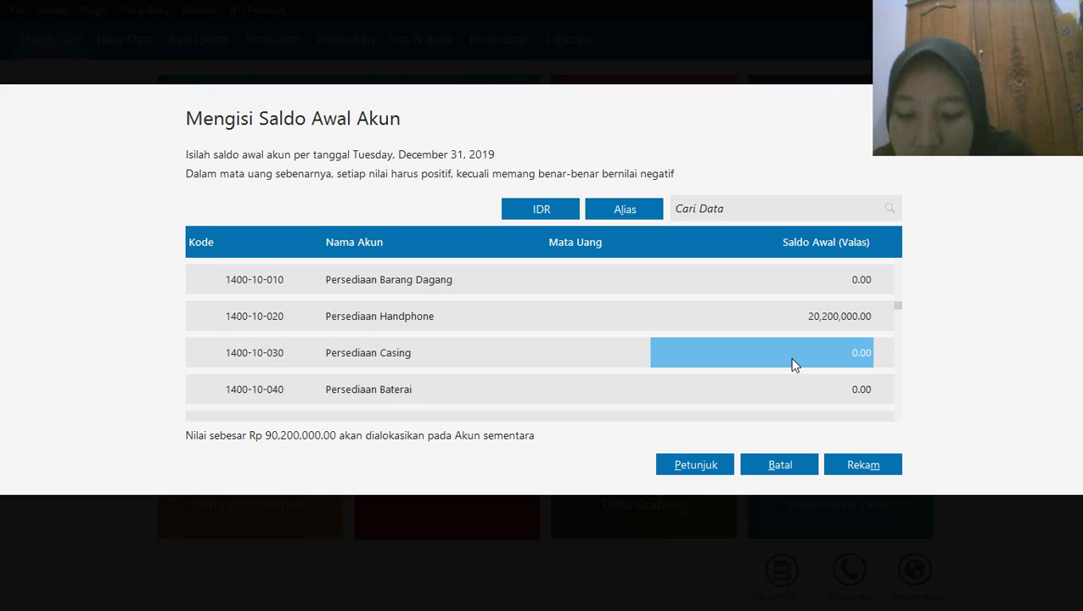
Set the opening balances of Persediaan Casing to 1,500,000 and Persediaan Baterai to 750,000
{"action": "type", "text": "1,500,00"}
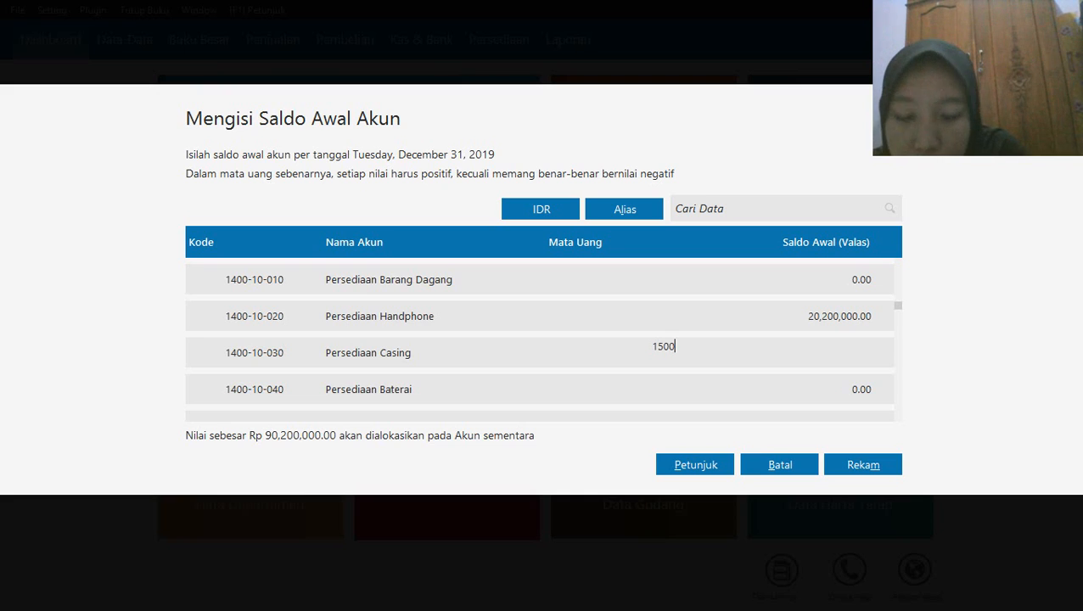
{"action": "type", "text": "000"}
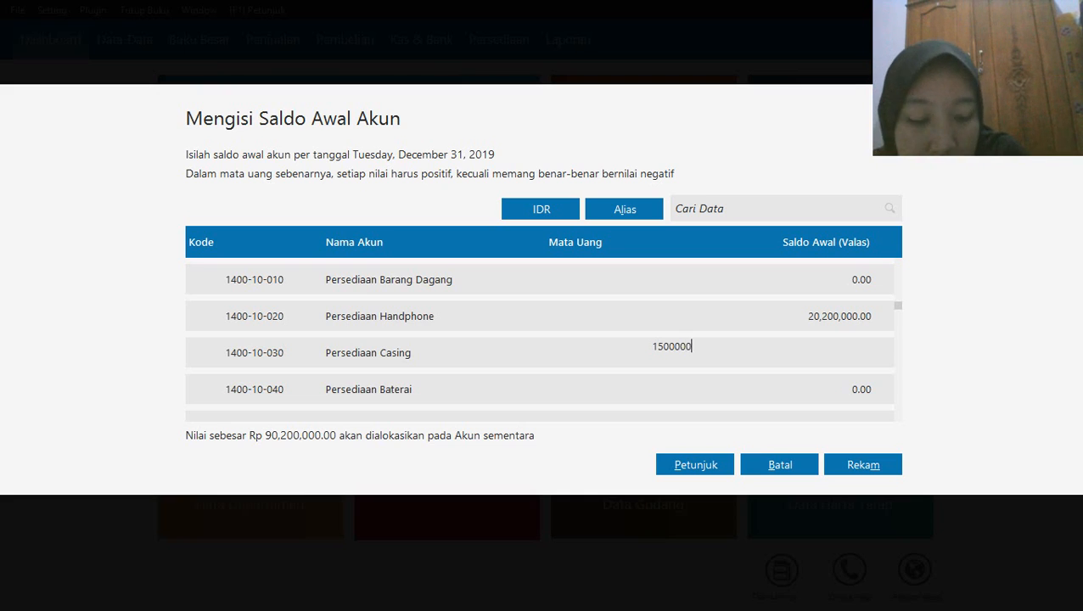
{"action": "key", "text": "Return"}
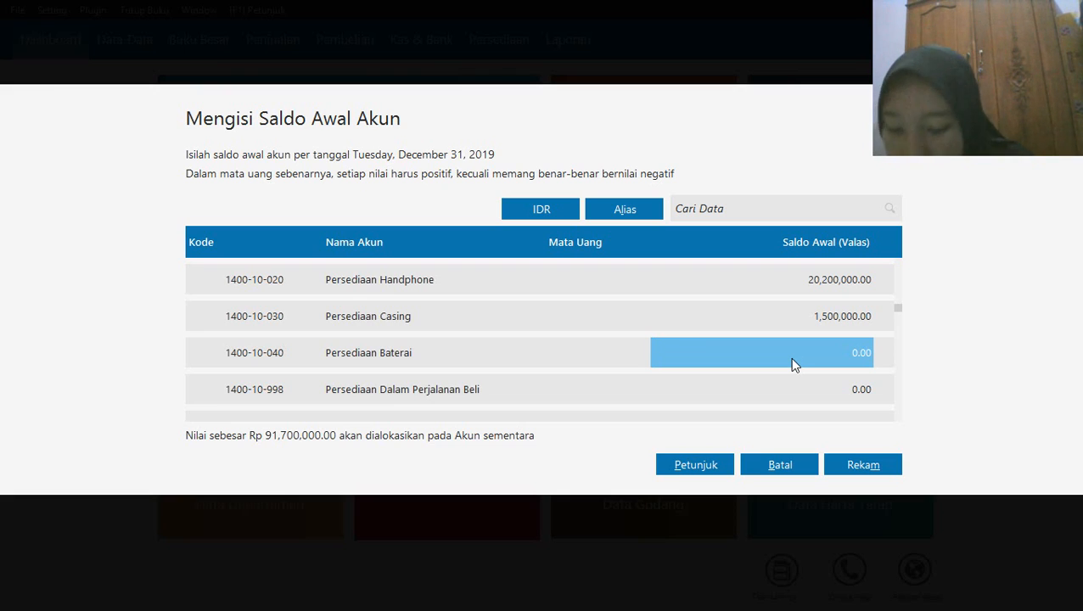
{"action": "type", "text": "750"}
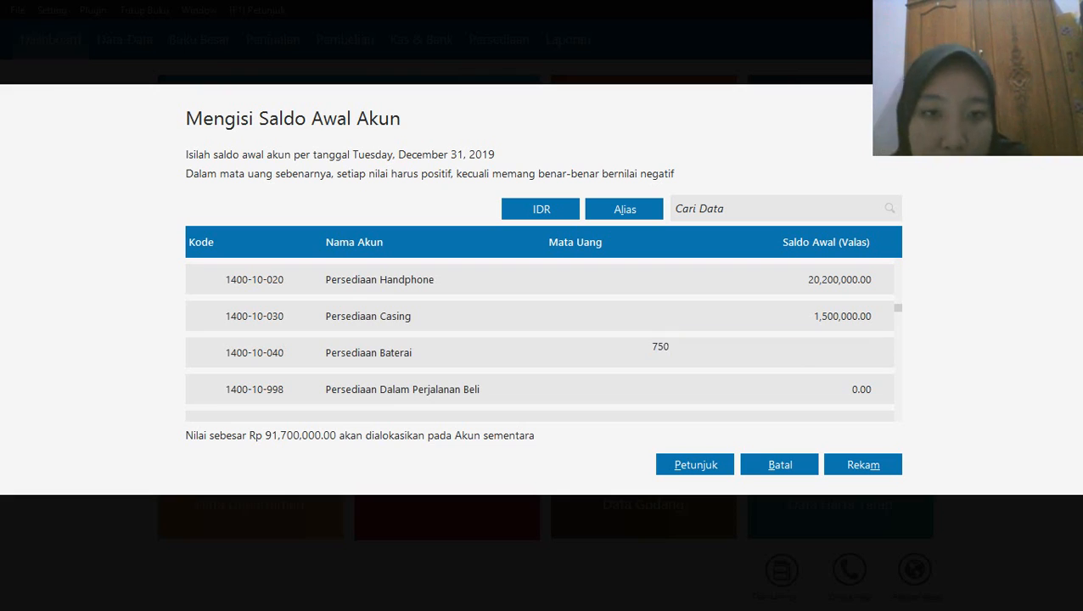
{"action": "type", "text": "000"}
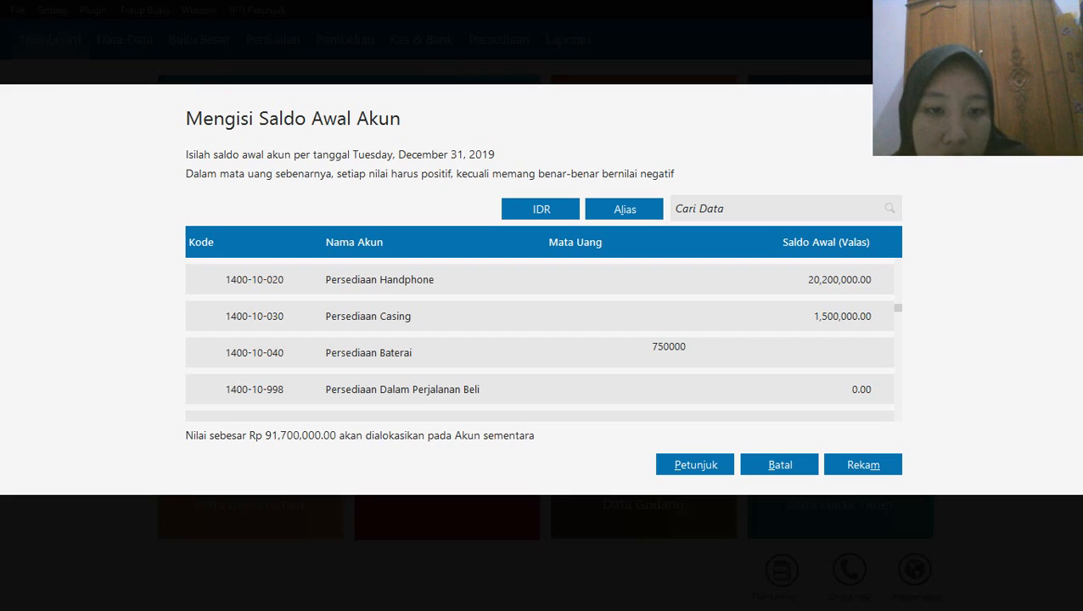
{"action": "key", "text": "Return"}
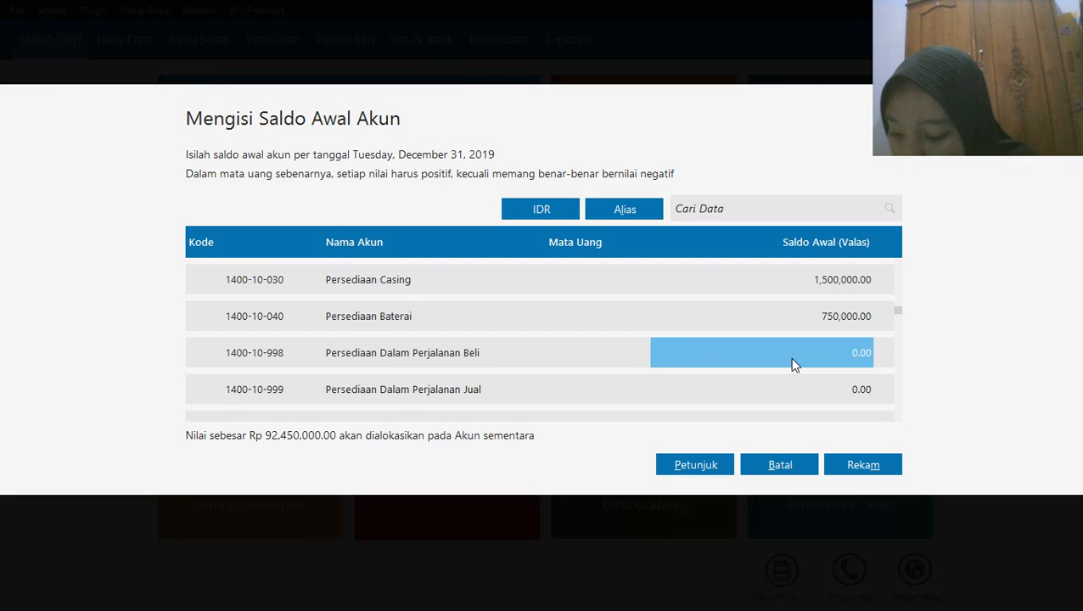
Set the opening balance of the Kendaraan account to 120,000,000
{"action": "key", "text": "Down"}
{"action": "key", "text": "Down"}
{"action": "key", "text": "Down"}
{"action": "key", "text": "Down"}
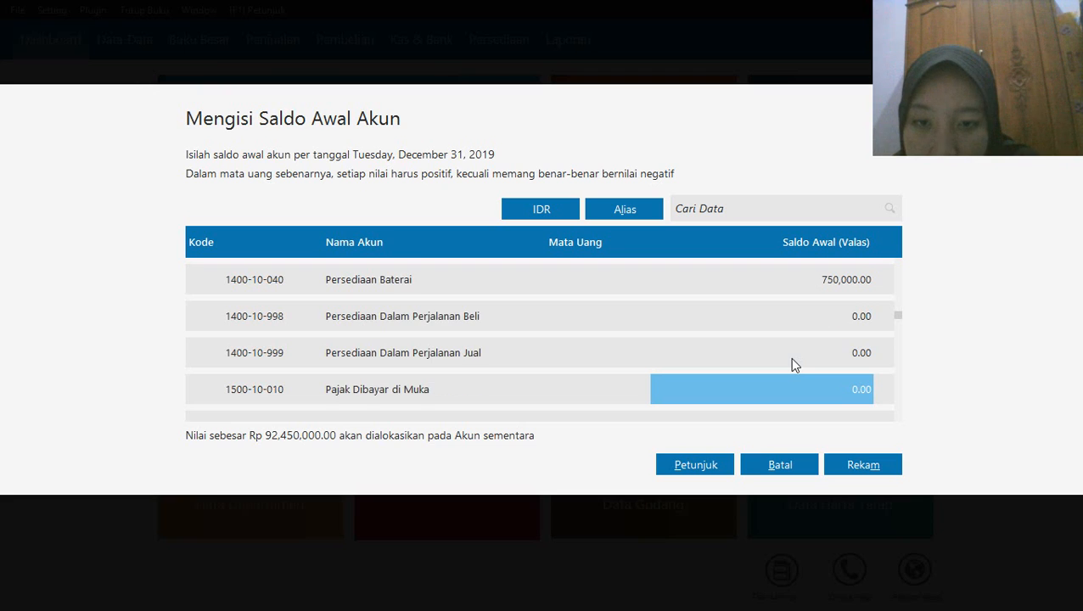
{"action": "key", "text": "Down"}
{"action": "key", "text": "Down"}
{"action": "key", "text": "Down"}
{"action": "key", "text": "Down"}
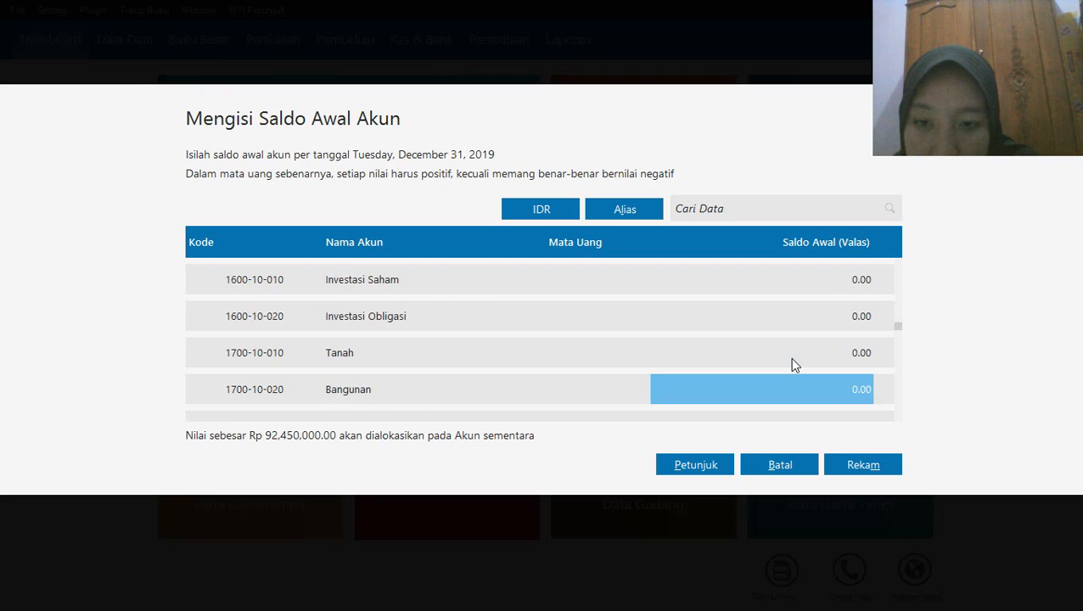
{"action": "key", "text": "Down"}
{"action": "key", "text": "Down"}
{"action": "key", "text": "Down"}
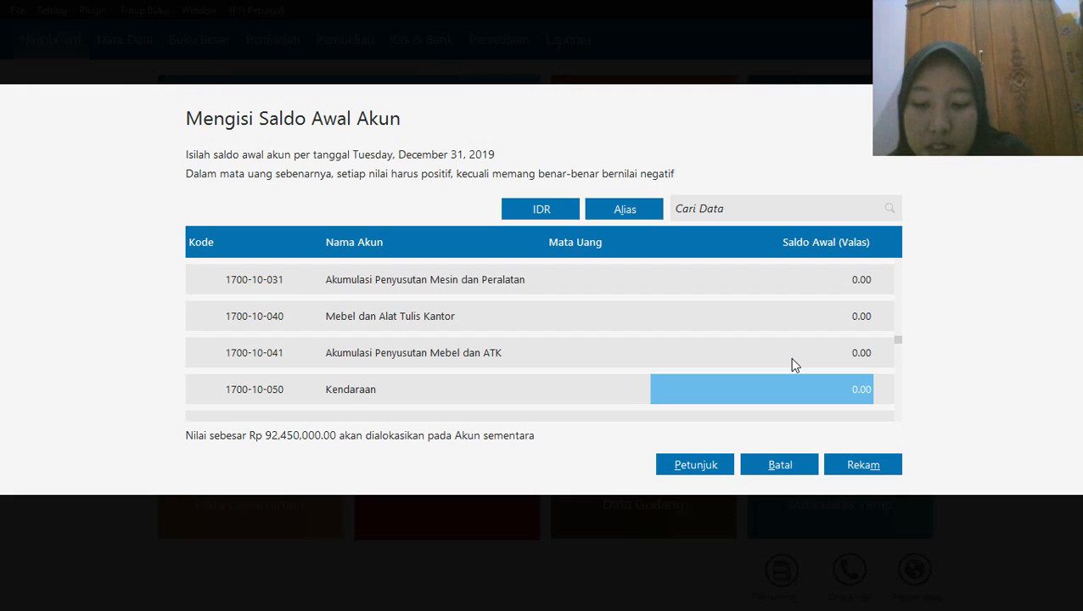
{"action": "type", "text": "120"}
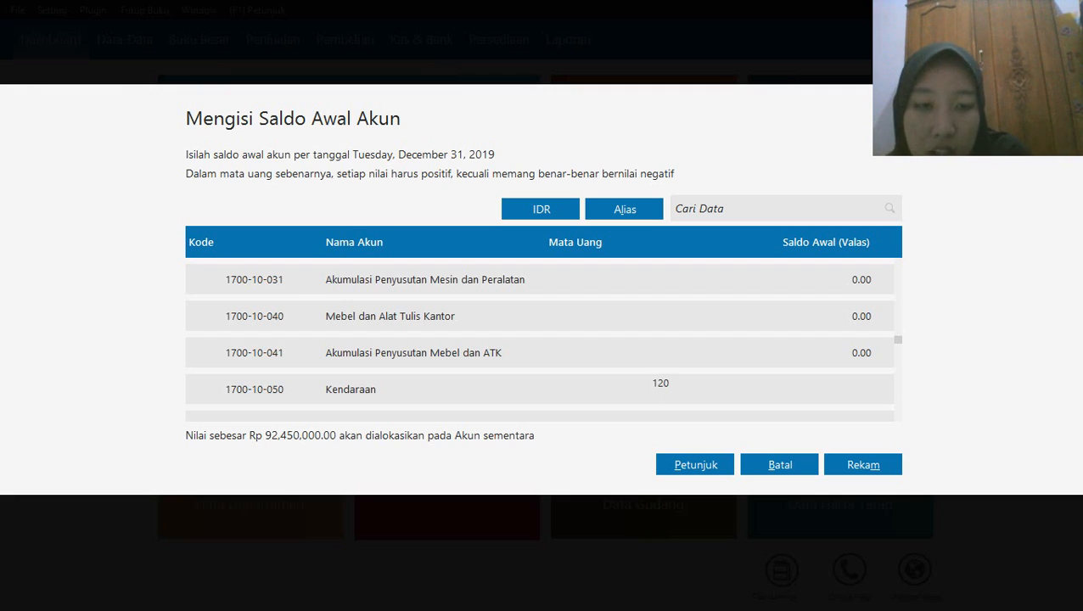
{"action": "type", "text": "000000"}
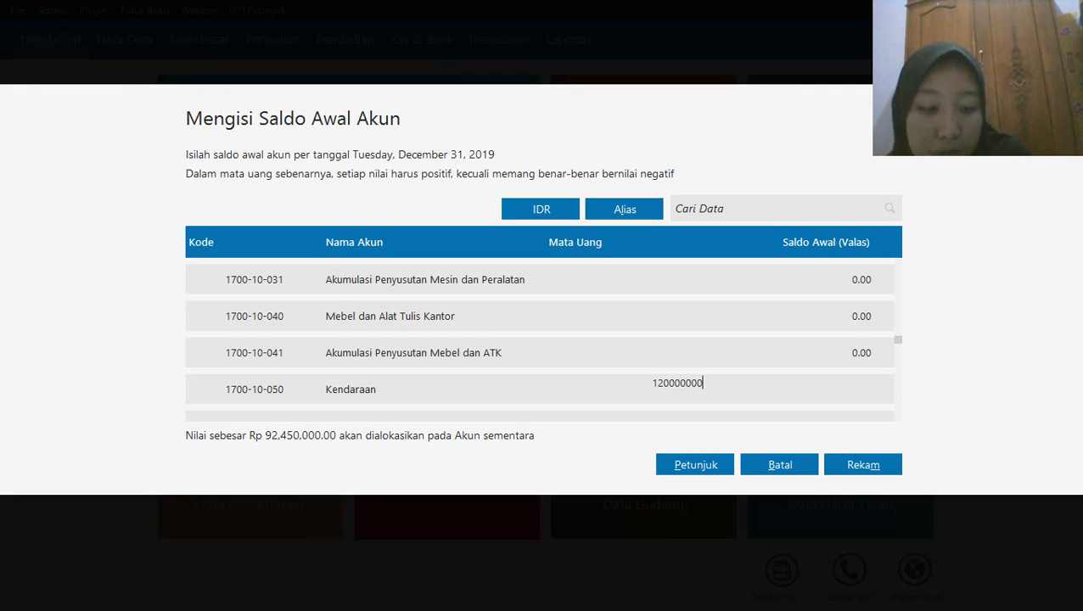
{"action": "key", "text": "Return"}
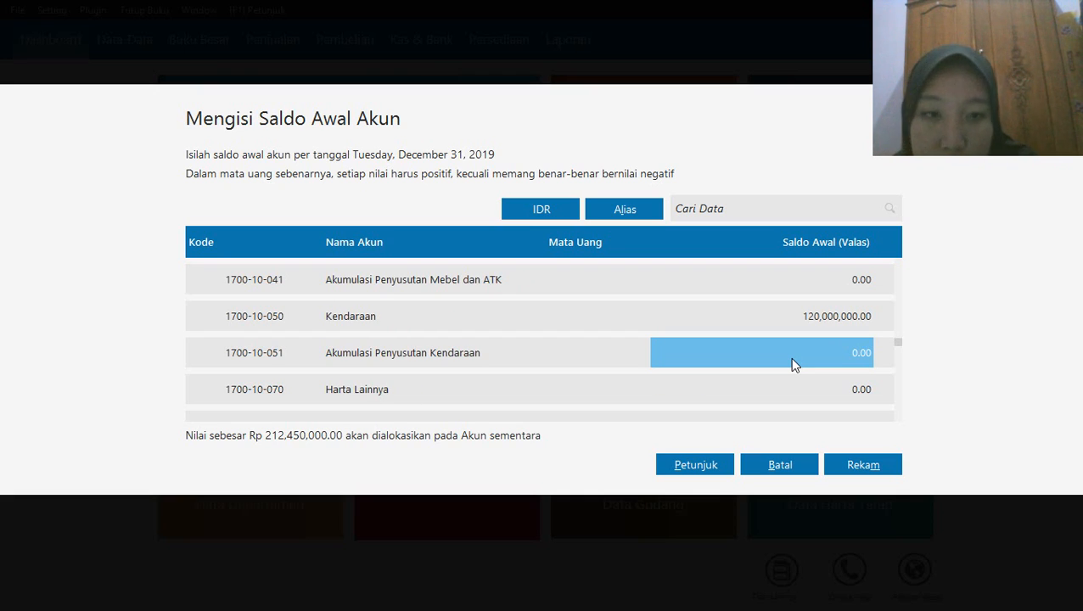
Set the opening balance of the Akumulasi Penyusutan Kendaraan account to 12,000,000
{"action": "left_click", "coordinate": [790, 358]}
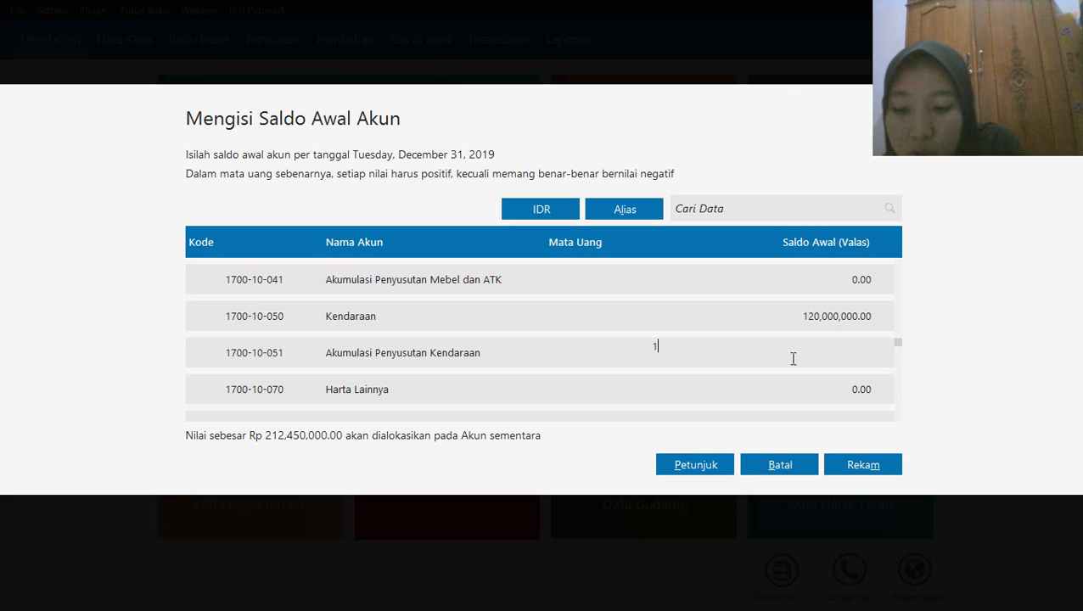
{"action": "type", "text": "12000000"}
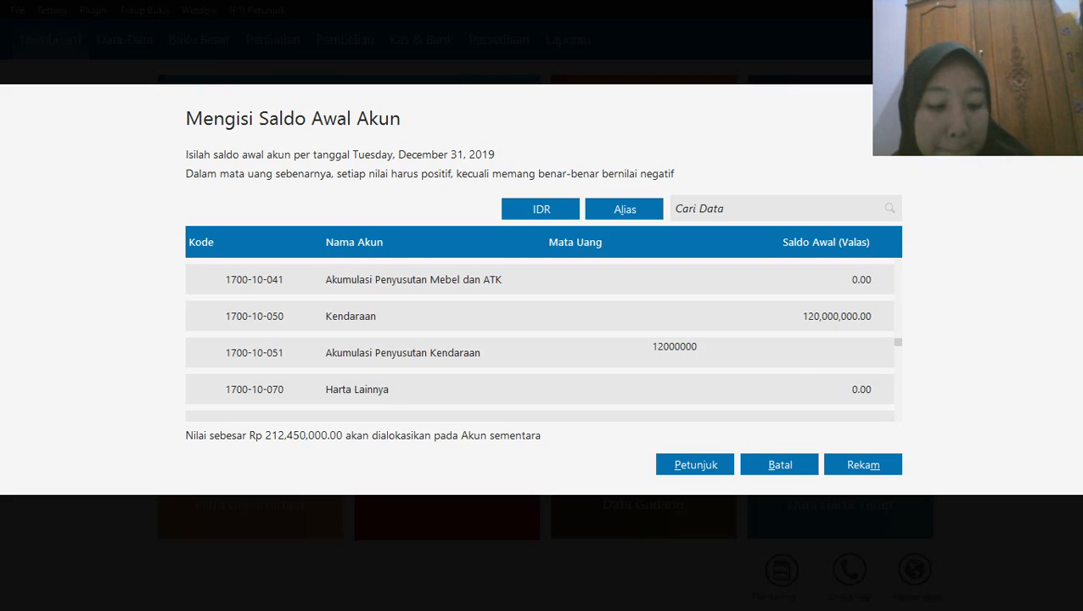
{"action": "key", "text": "Return"}
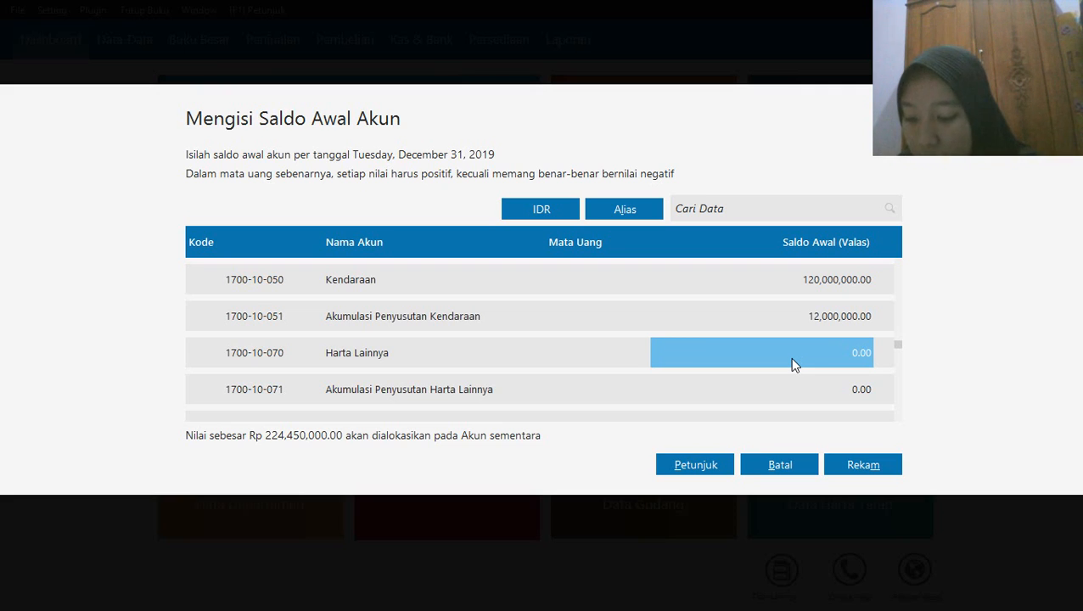
Set the opening balance of the Hutang Dagang account to 5,400,000
{"action": "key", "text": "Up"}
{"action": "key", "text": "Up"}
{"action": "key", "text": "Up"}
{"action": "key", "text": "Up"}
{"action": "key", "text": "Up"}
{"action": "key", "text": "Up"}
{"action": "key", "text": "Up"}
{"action": "key", "text": "Up"}
{"action": "key", "text": "Up"}
{"action": "key", "text": "Up"}
{"action": "key", "text": "Up"}
{"action": "key", "text": "Up"}
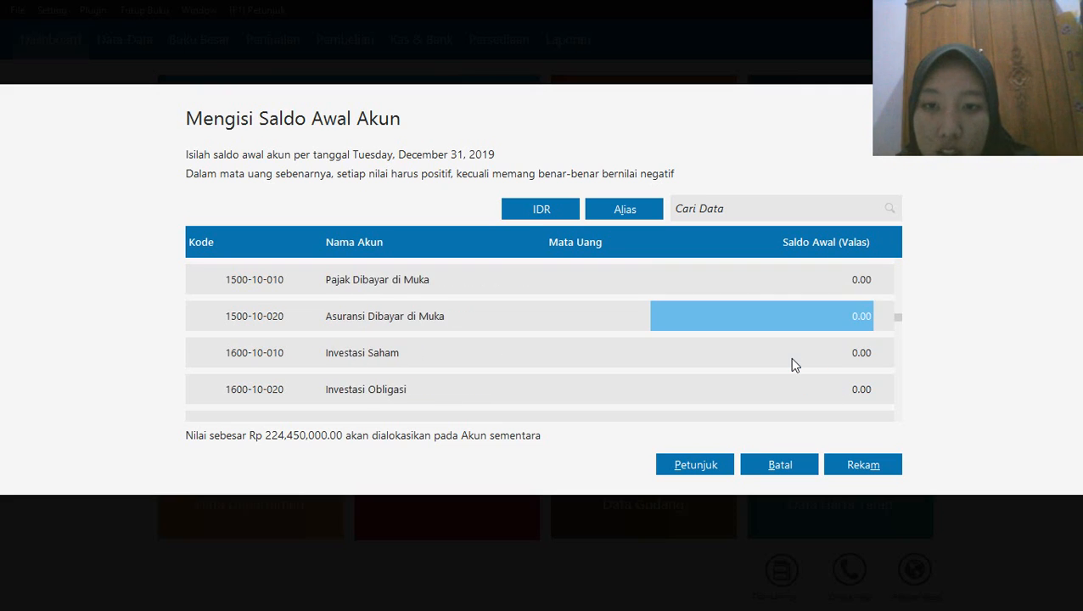
{"action": "key", "text": "Down"}
{"action": "key", "text": "Down"}
{"action": "key", "text": "Down"}
{"action": "key", "text": "Down"}
{"action": "key", "text": "Down"}
{"action": "key", "text": "Down"}
{"action": "key", "text": "Down"}
{"action": "key", "text": "Down"}
{"action": "key", "text": "Down"}
{"action": "key", "text": "Down"}
{"action": "key", "text": "Down"}
{"action": "key", "text": "Down"}
{"action": "key", "text": "Down"}
{"action": "key", "text": "Down"}
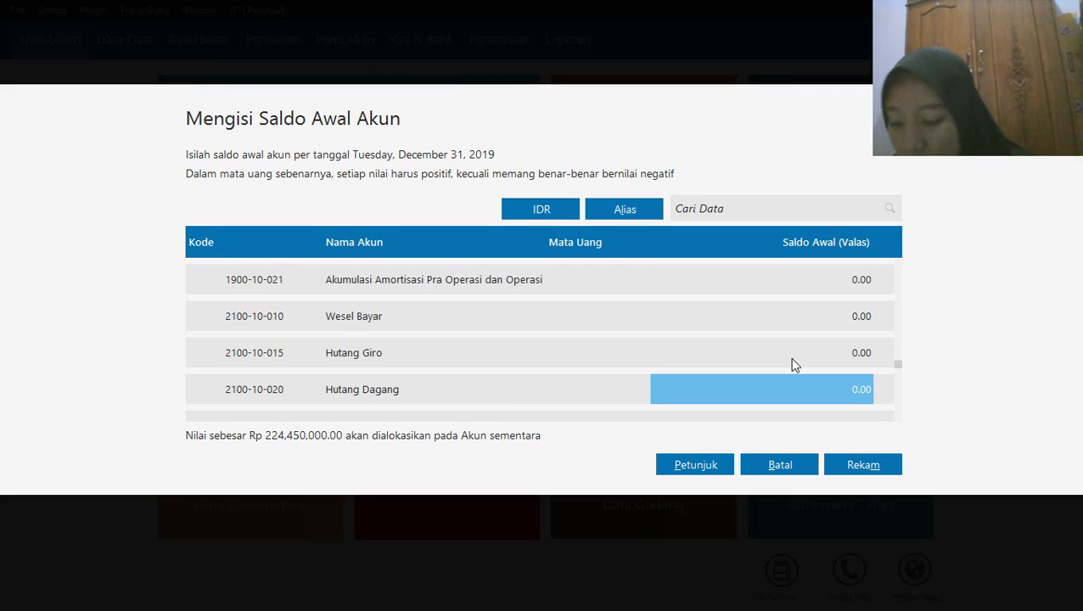
{"action": "type", "text": "5"}
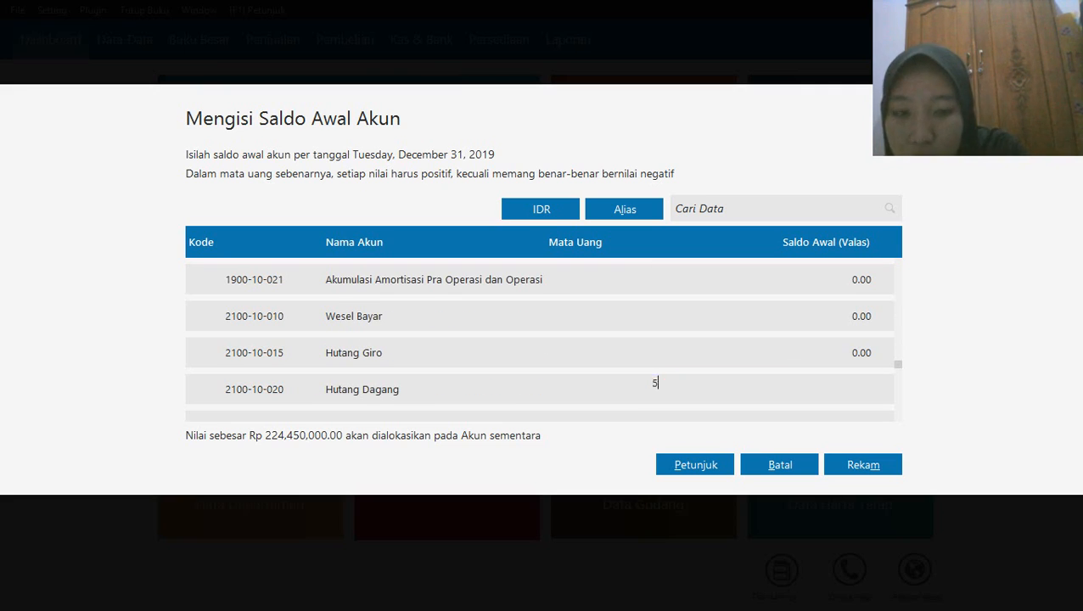
{"action": "type", "text": ",400,000"}
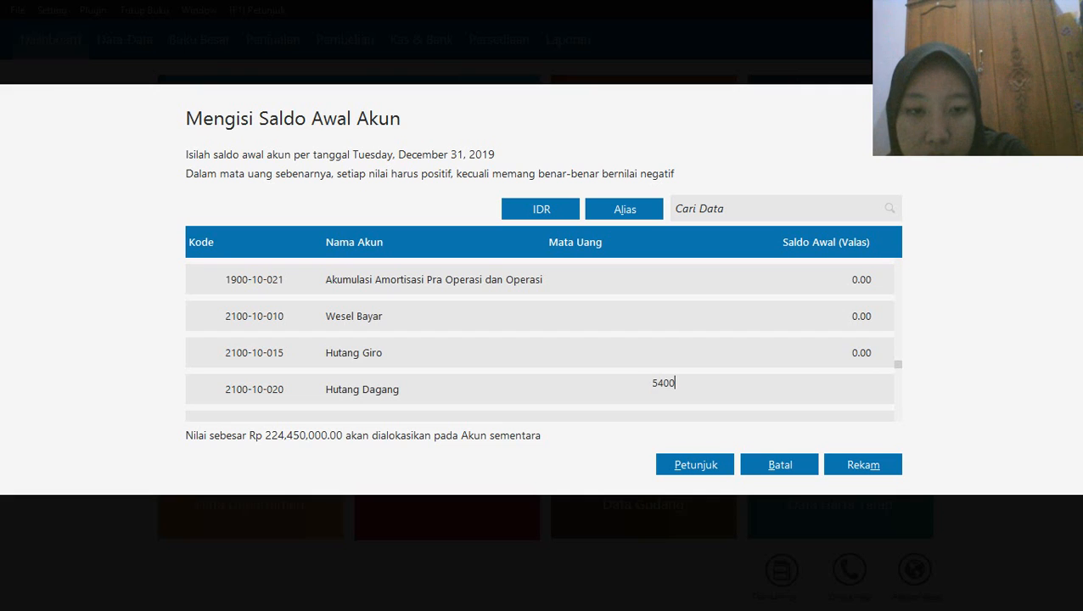
{"action": "key", "text": "Return"}
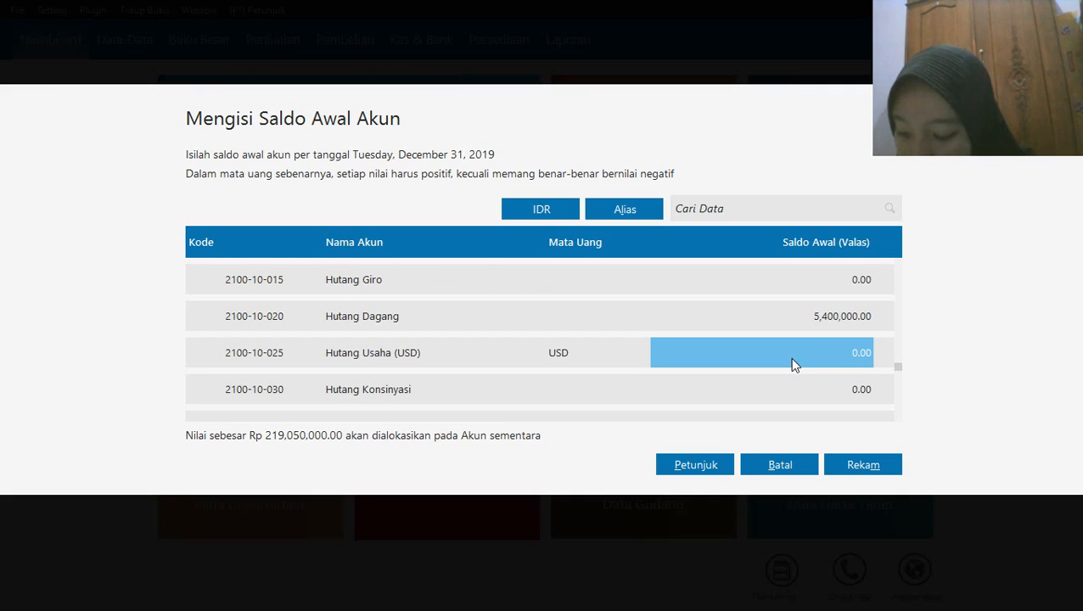
Set the opening balance of the Hutang Bank account to 30,000,000
{"action": "key", "text": "Return"}
{"action": "key", "text": "Return"}
{"action": "key", "text": "Return"}
{"action": "key", "text": "Return"}
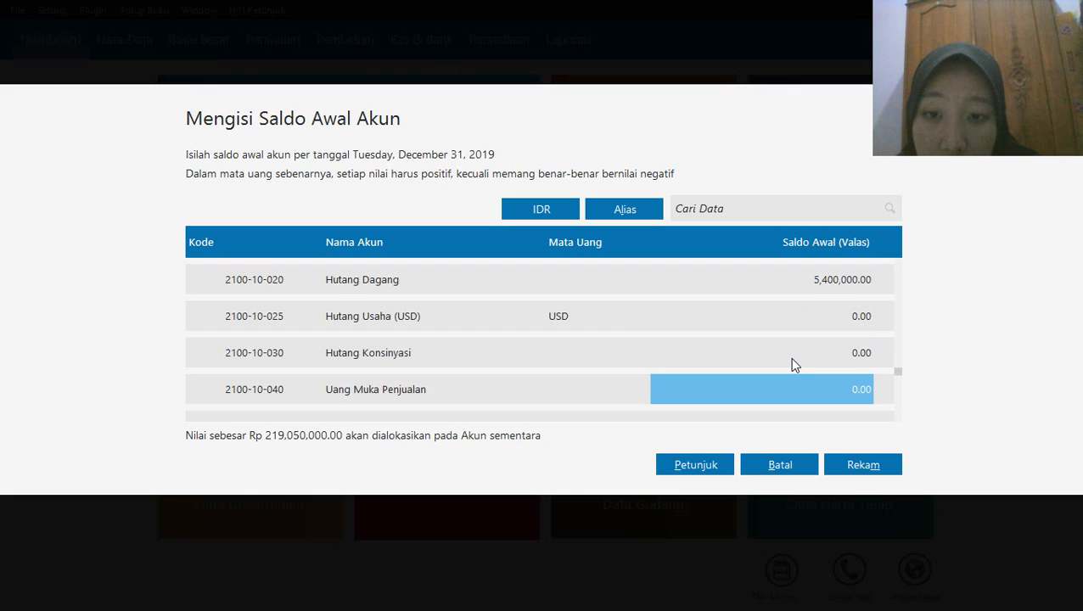
{"action": "key", "text": "Return"}
{"action": "key", "text": "Return"}
{"action": "key", "text": "Return"}
{"action": "key", "text": "Return"}
{"action": "key", "text": "Return"}
{"action": "key", "text": "Return"}
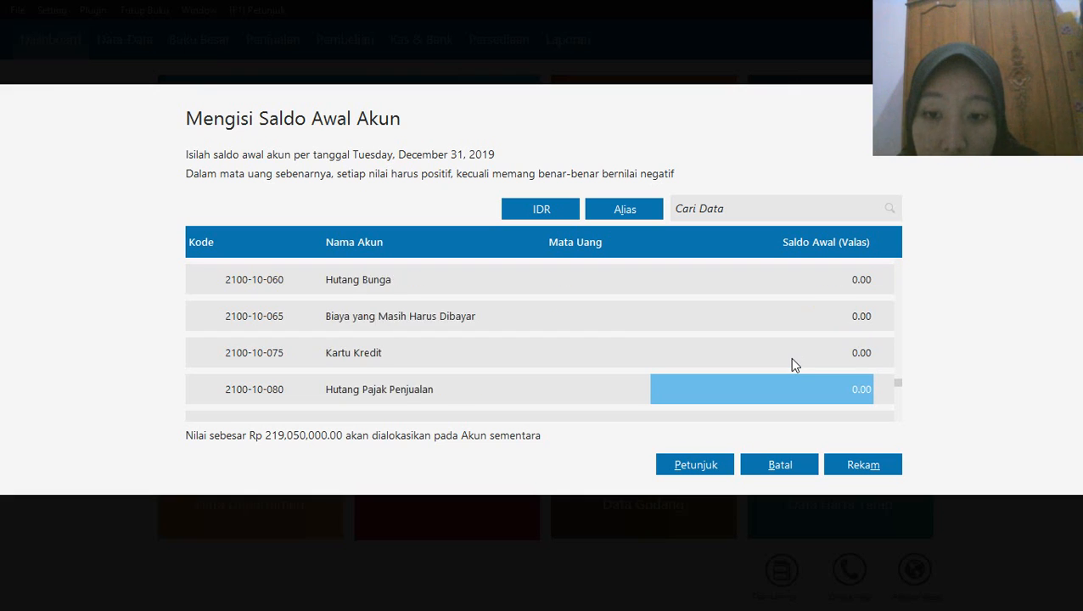
{"action": "key", "text": "Return"}
{"action": "key", "text": "Return"}
{"action": "key", "text": "Return"}
{"action": "key", "text": "Return"}
{"action": "key", "text": "Return"}
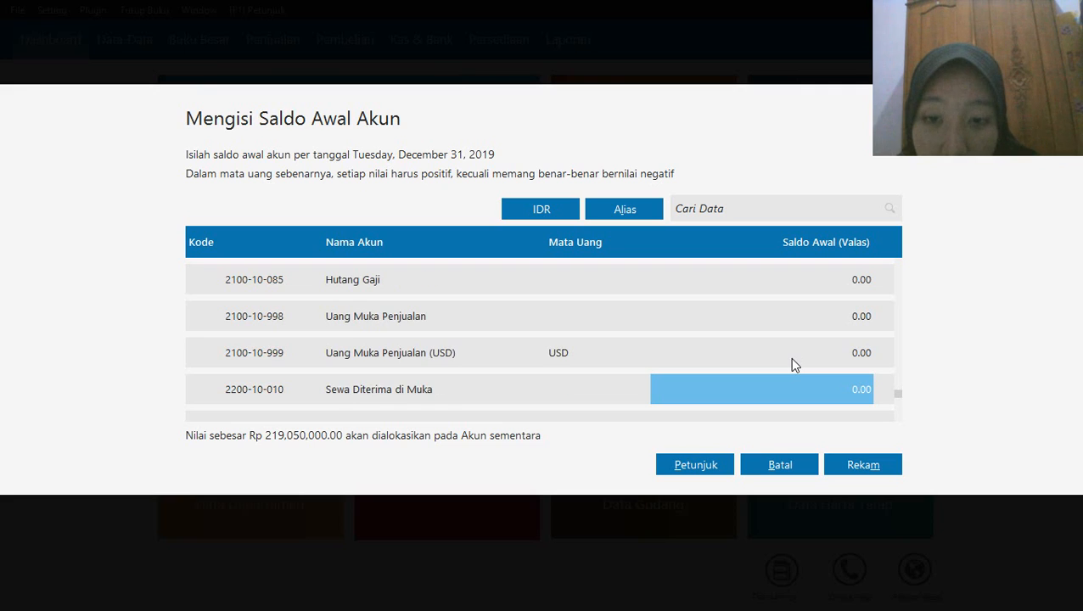
{"action": "left_click", "coordinate": [792, 359]}
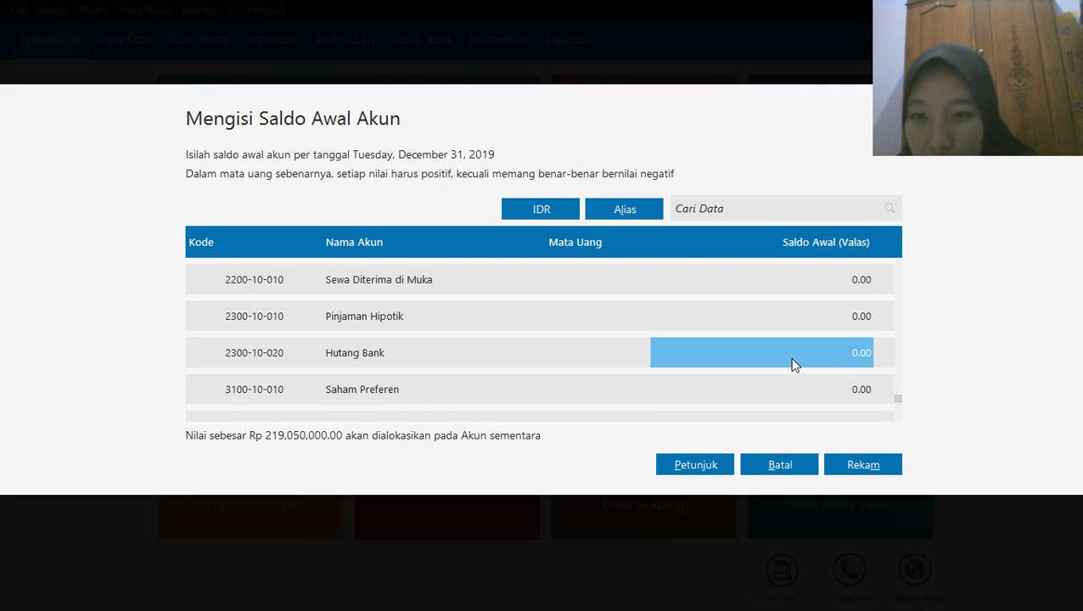
{"action": "type", "text": "3"}
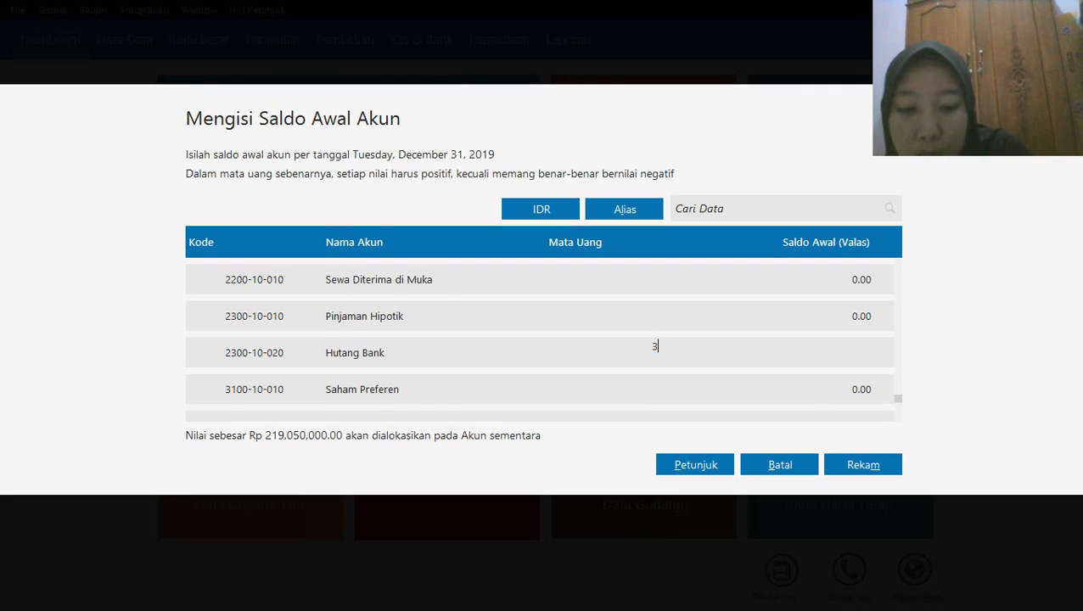
{"action": "type", "text": "0000000"}
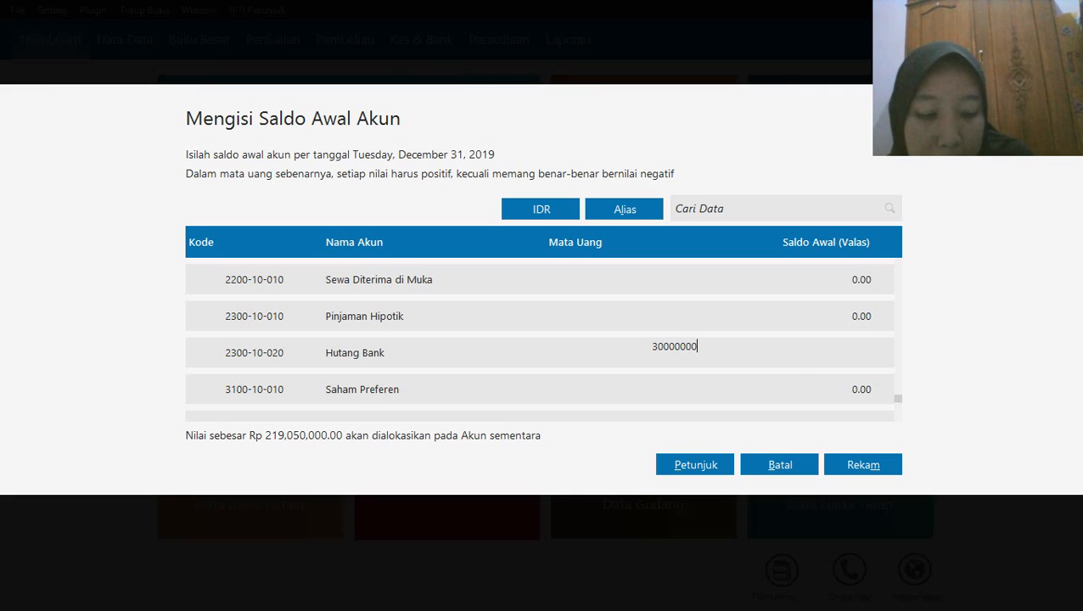
{"action": "key", "text": "Return"}
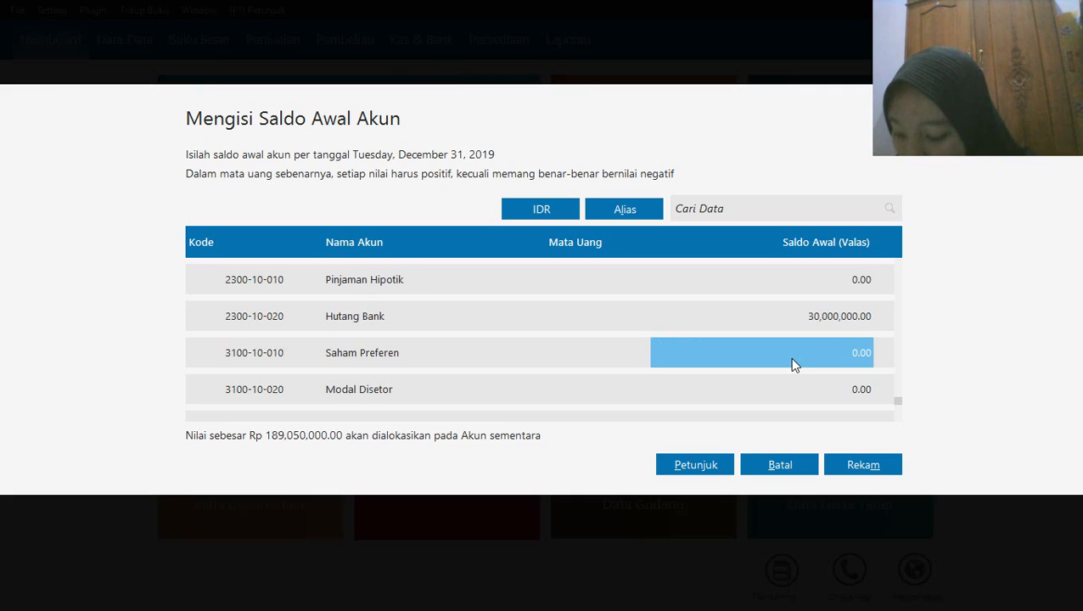
Set the opening balance of the Modal Disetor account to 100,000,000, skipping Saham Preferen
{"action": "key", "text": "Return"}
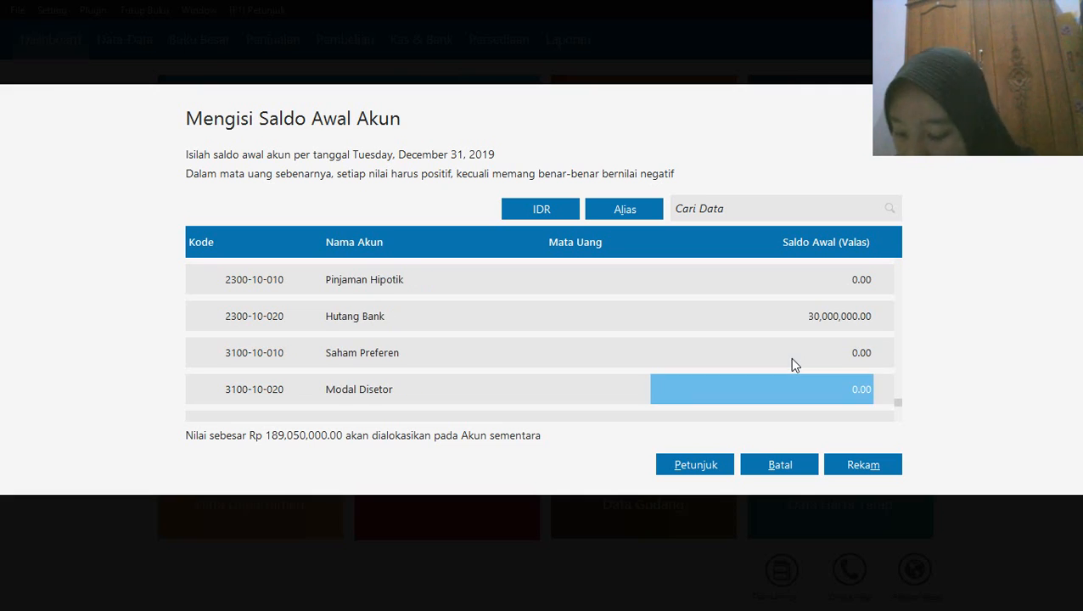
{"action": "type", "text": "100"}
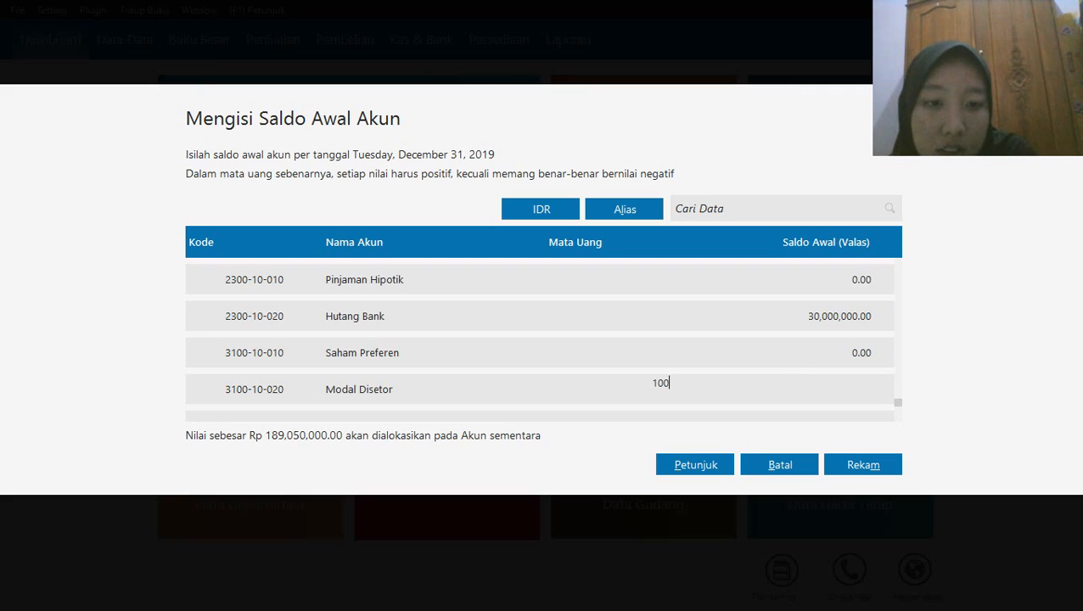
{"action": "type", "text": ",000,000"}
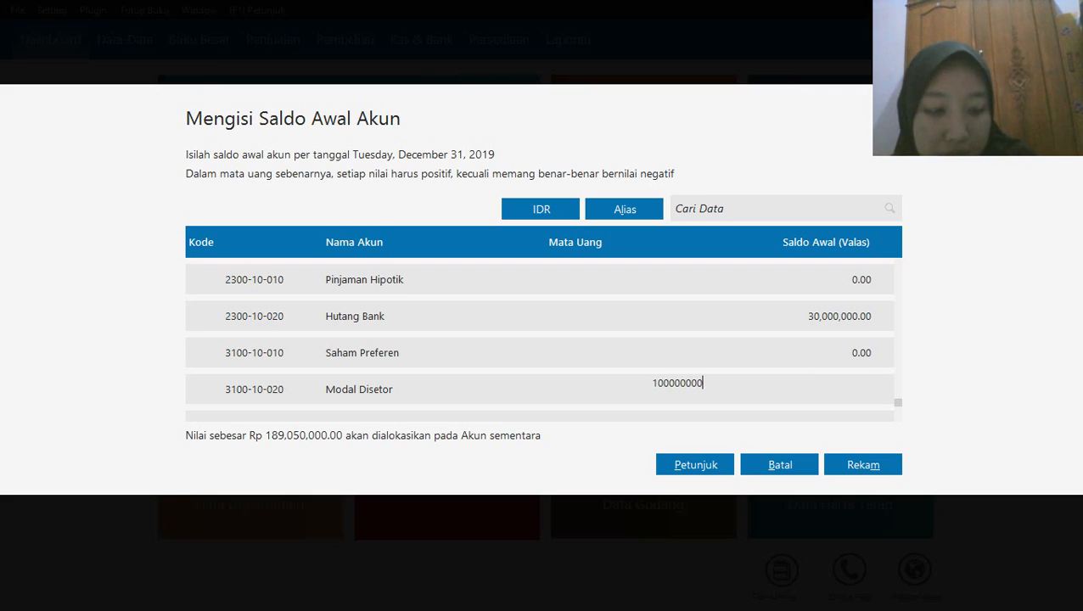
{"action": "key", "text": "Return"}
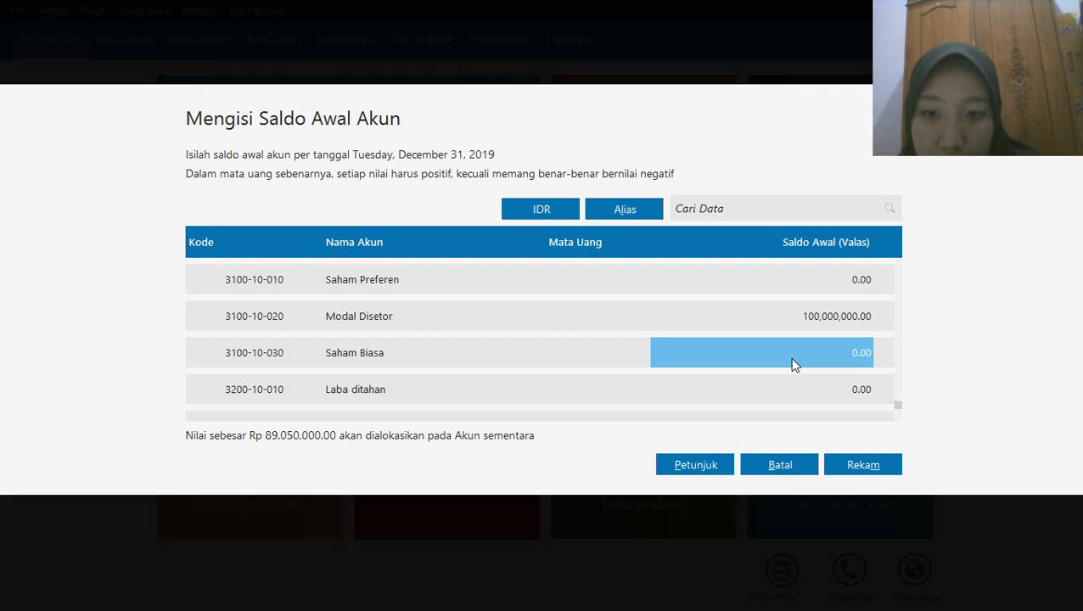
Set the opening balance of the Laba ditahan account to 40,000,000, leaving Saham Biasa without a balance
{"action": "key", "text": "Down"}
{"action": "key", "text": "Down"}
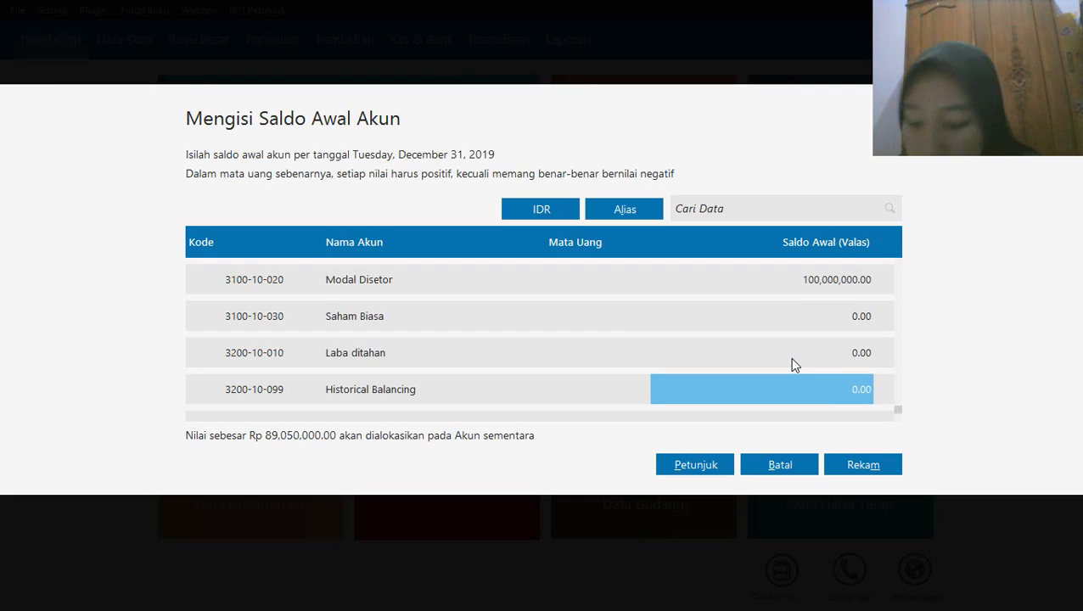
{"action": "key", "text": "Up"}
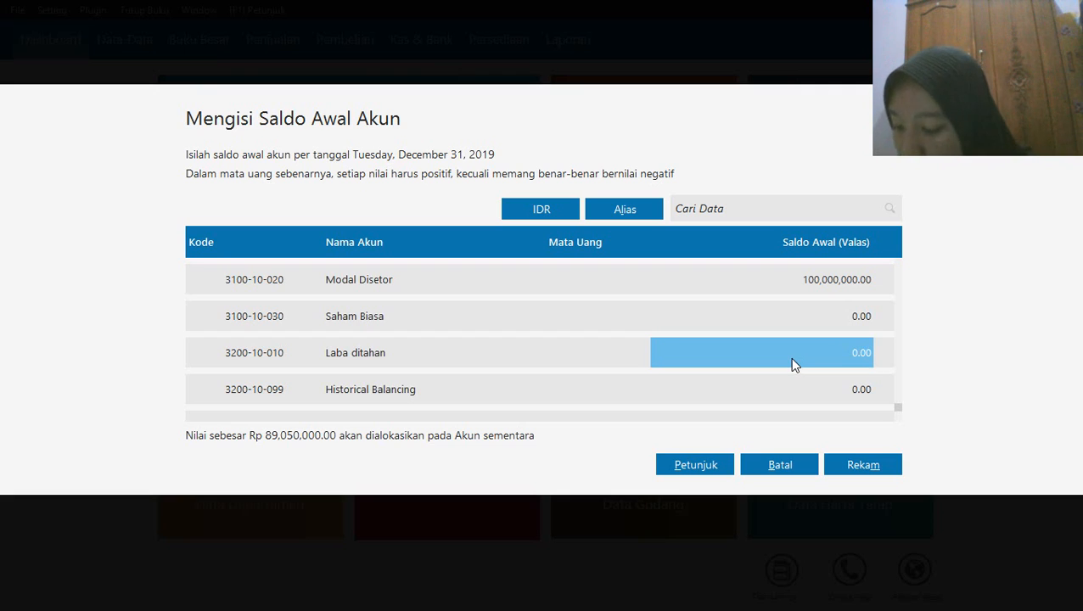
{"action": "left_click", "coordinate": [790, 357]}
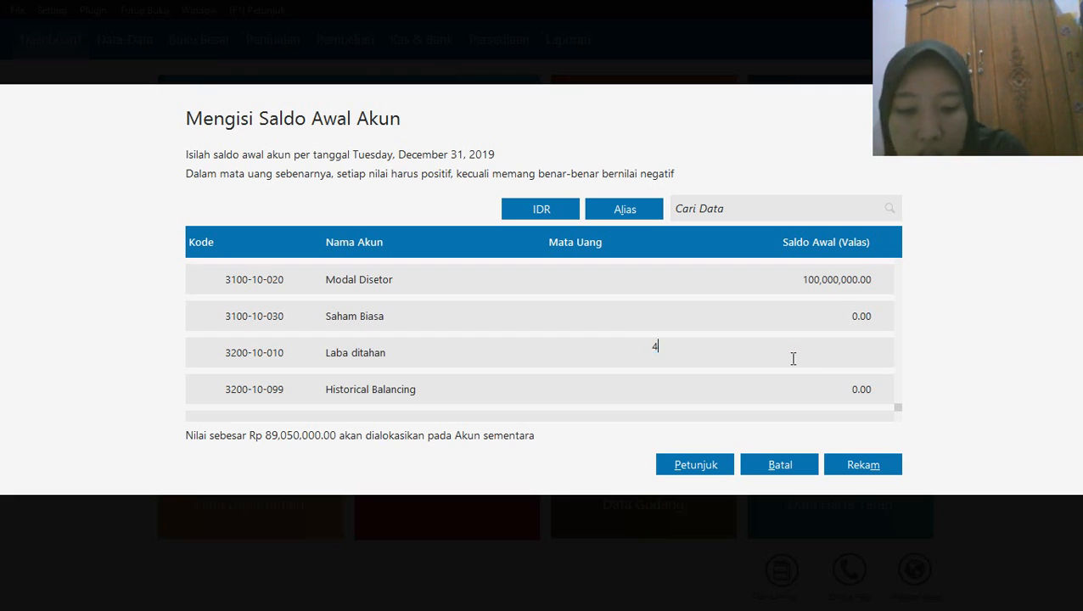
{"action": "type", "text": "40000000"}
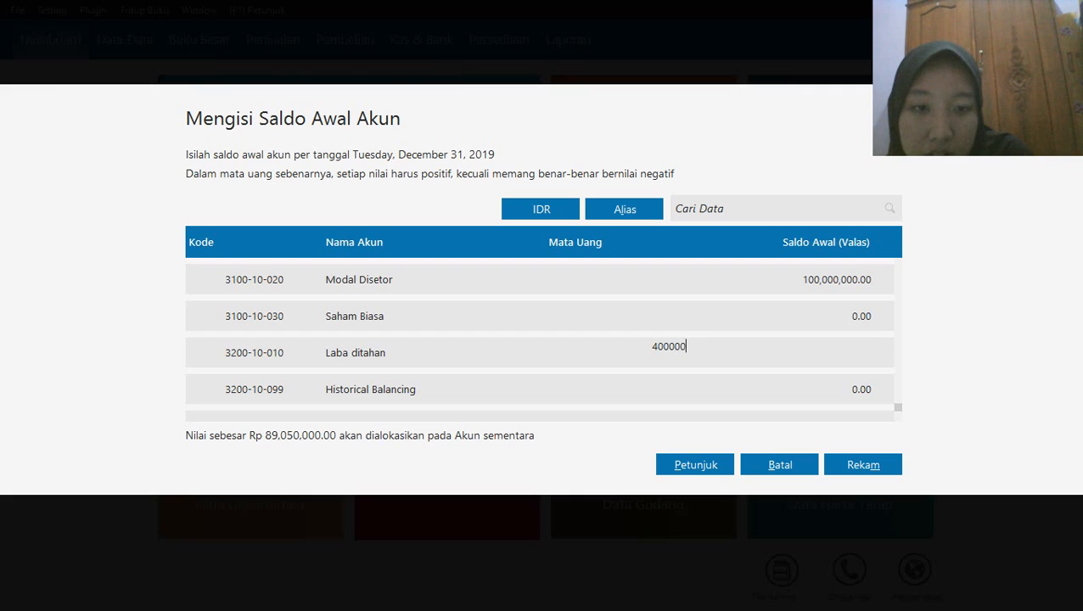
{"action": "key", "text": "Return"}
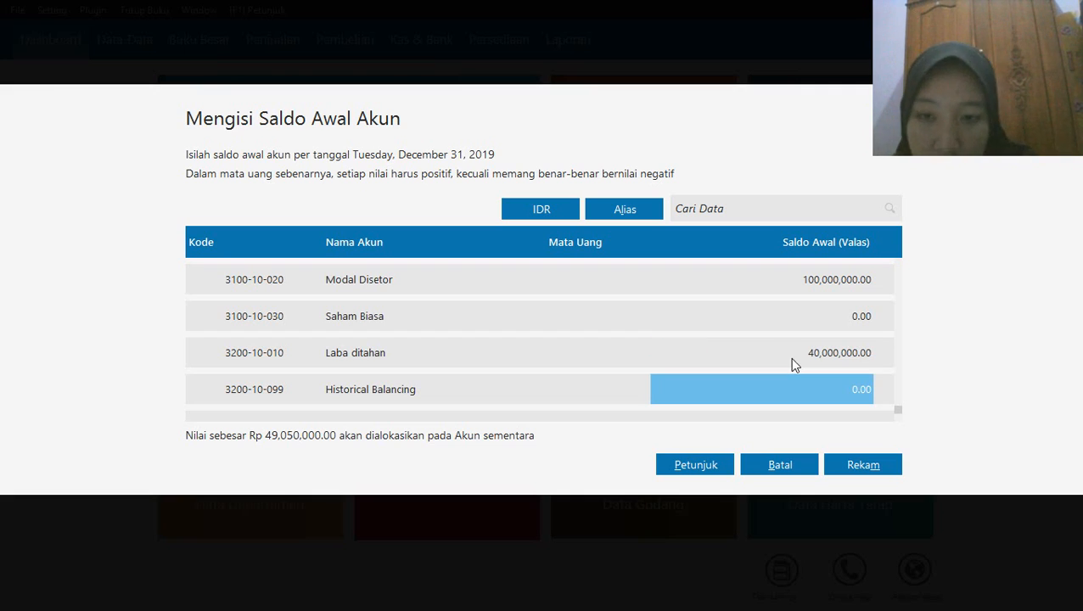
Look back over the entered account balances and record the opening balances, accepting that the total is not balanced
{"action": "key", "text": "Up"}
{"action": "key", "text": "Up"}
{"action": "key", "text": "Up"}
{"action": "key", "text": "Up"}
{"action": "key", "text": "Up"}
{"action": "key", "text": "Up"}
{"action": "key", "text": "Up"}
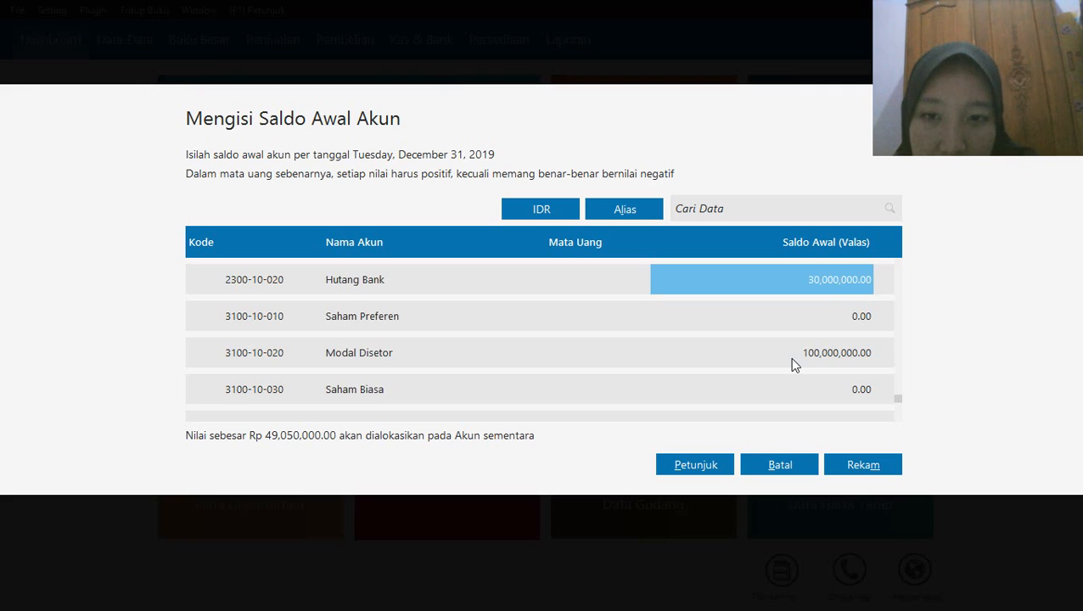
{"action": "key", "text": "Up"}
{"action": "key", "text": "Up"}
{"action": "key", "text": "Up"}
{"action": "key", "text": "Up"}
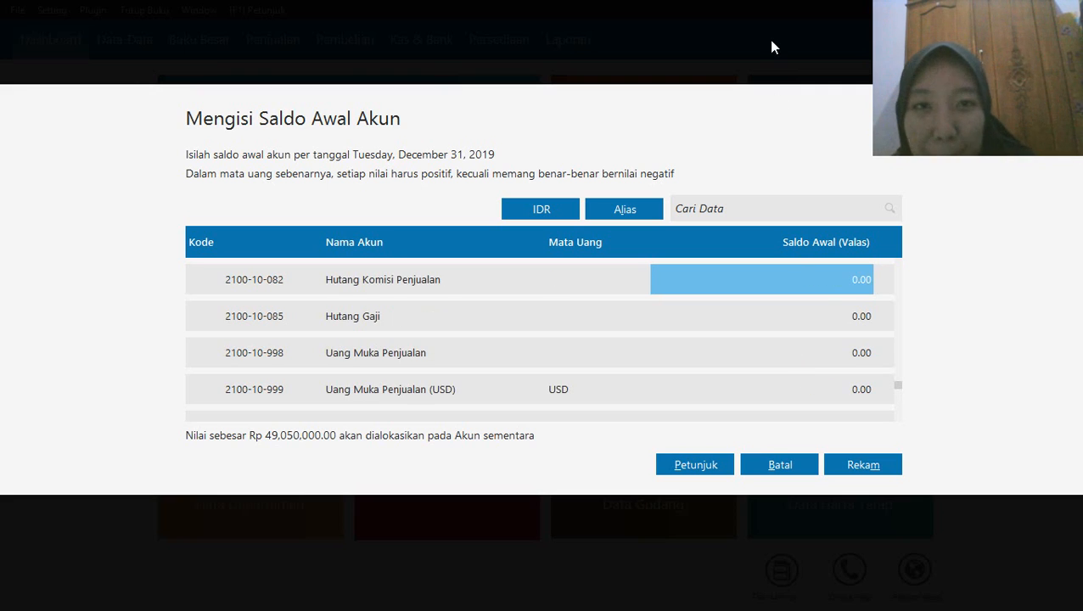
{"action": "left_click", "coordinate": [614, 12]}
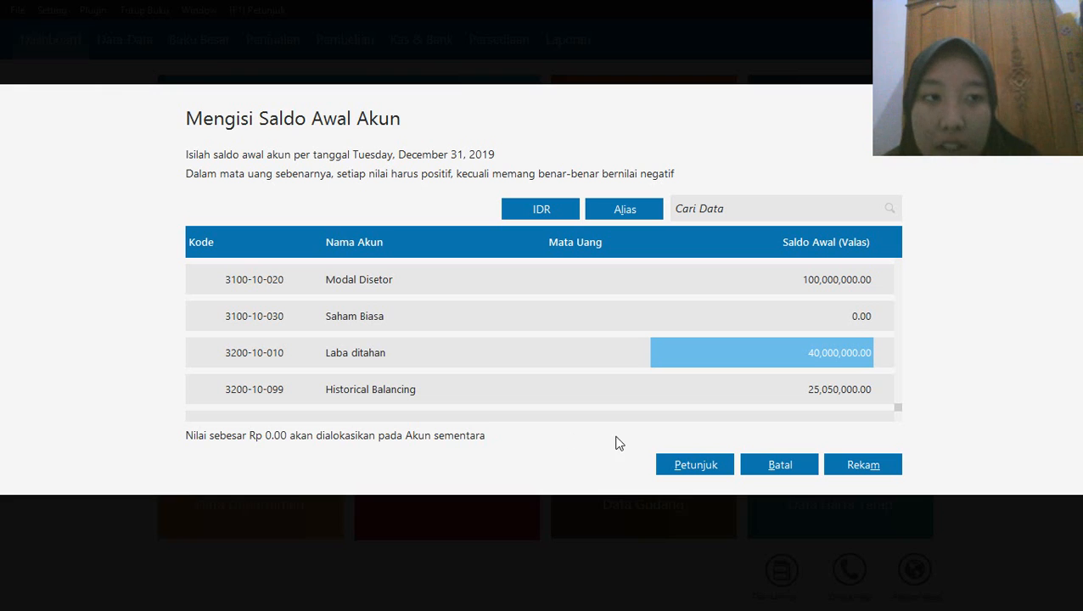
{"action": "left_click", "coordinate": [859, 470]}
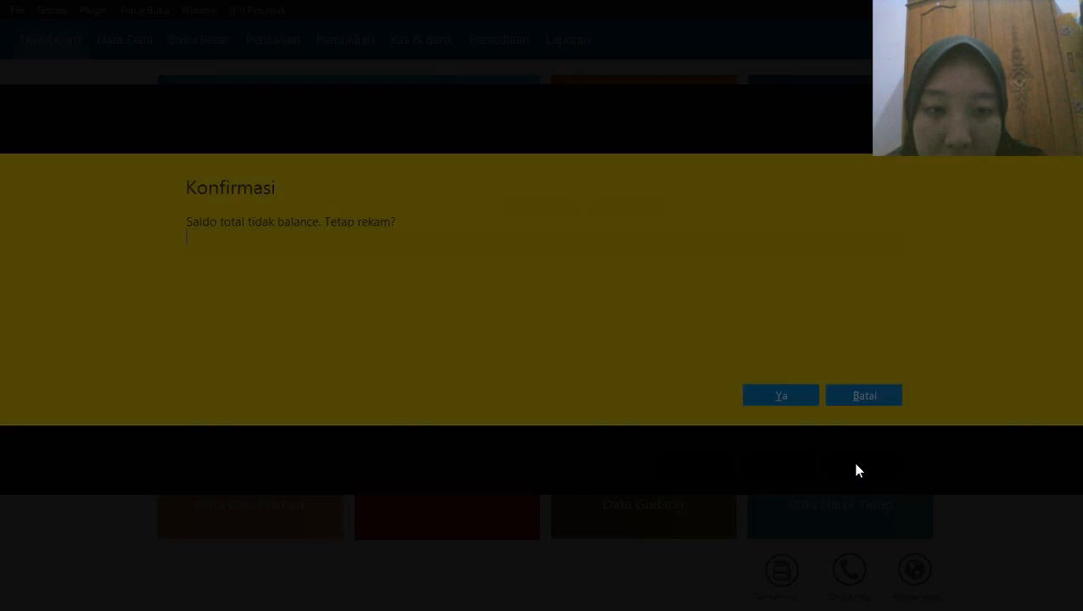
{"action": "left_click", "coordinate": [779, 391]}
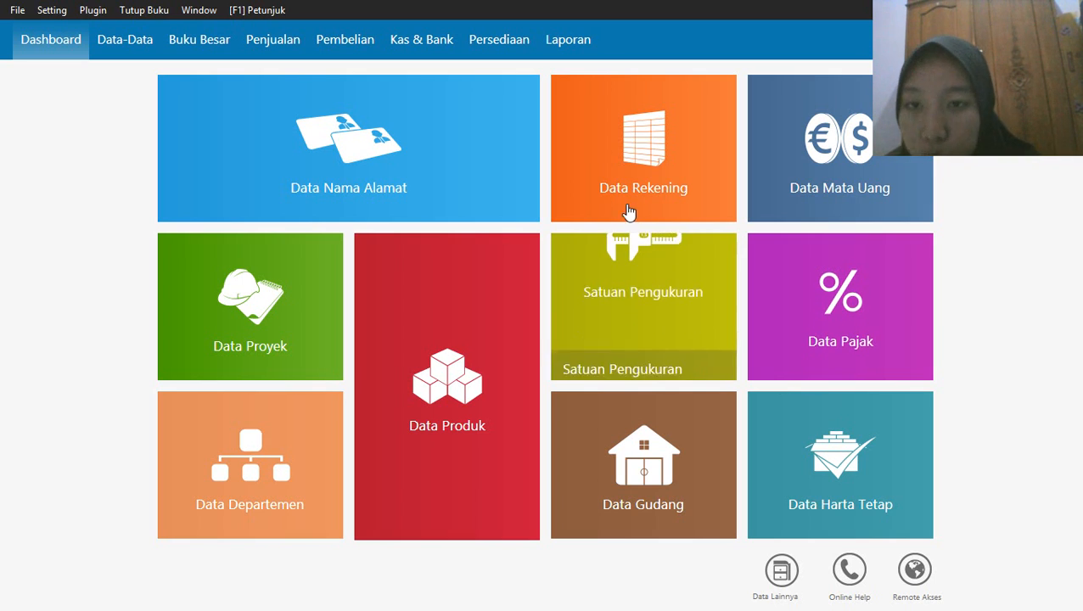
Add a customer record to the name and address data with its customer ID and the company name Toko Anugrah
{"action": "mouse_move", "coordinate": [406, 191]}
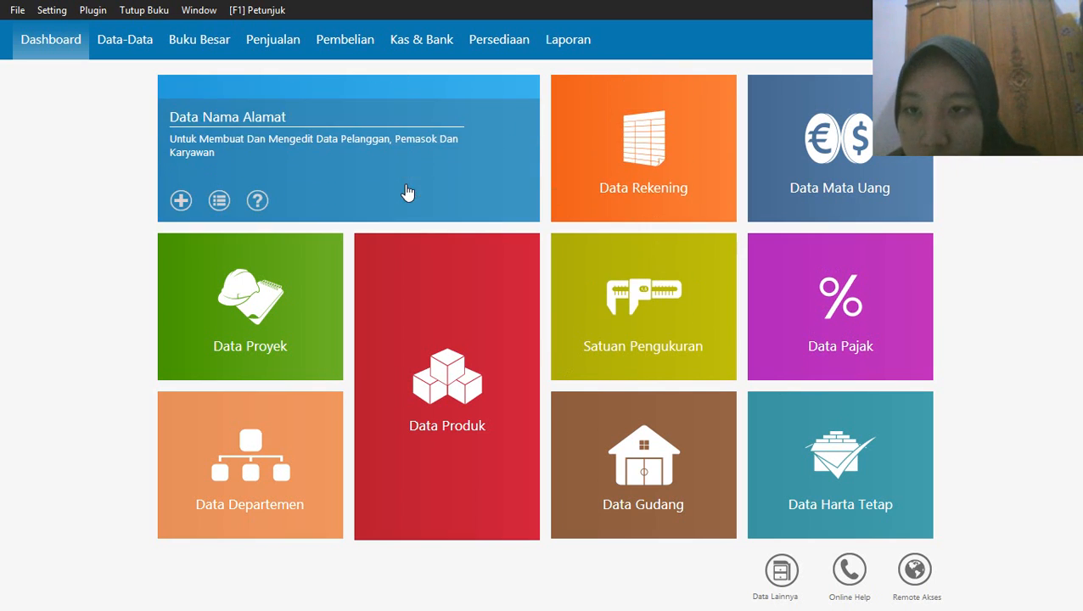
{"action": "left_click", "coordinate": [180, 201]}
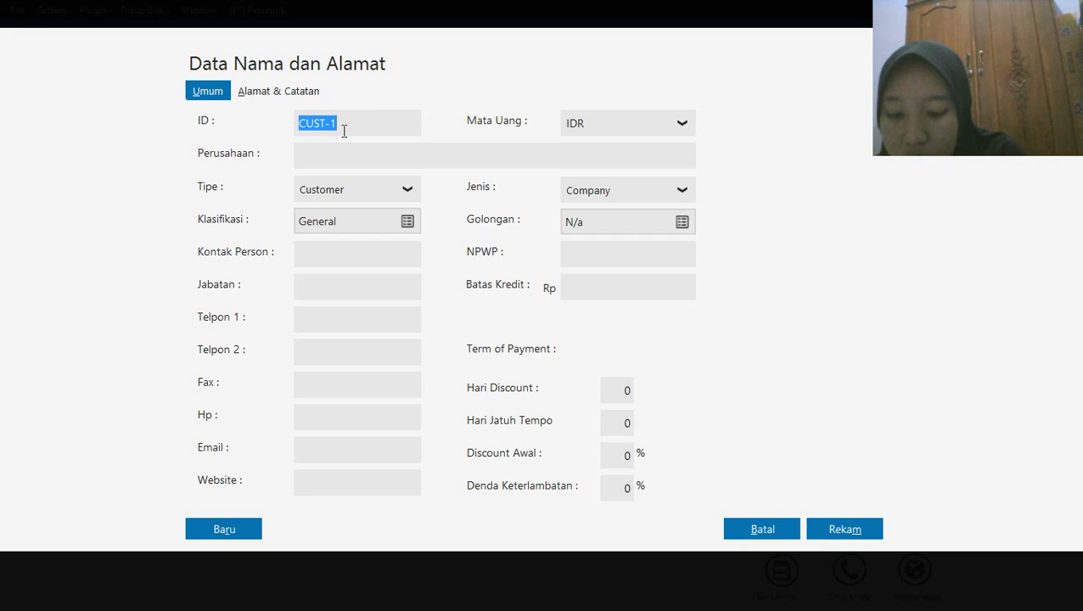
{"action": "type", "text": "C-00"}
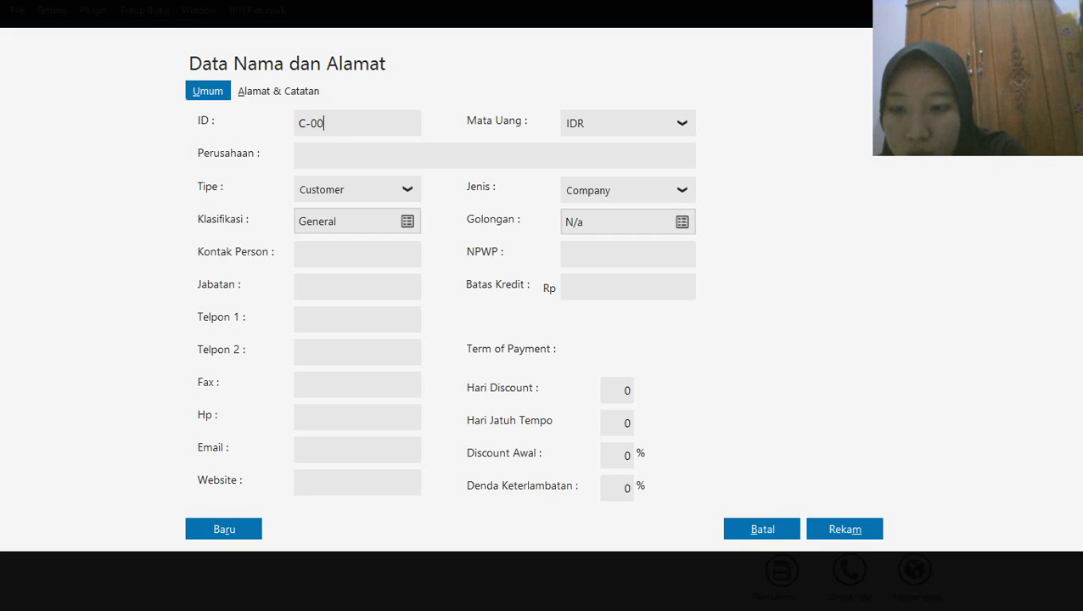
{"action": "type", "text": "1"}
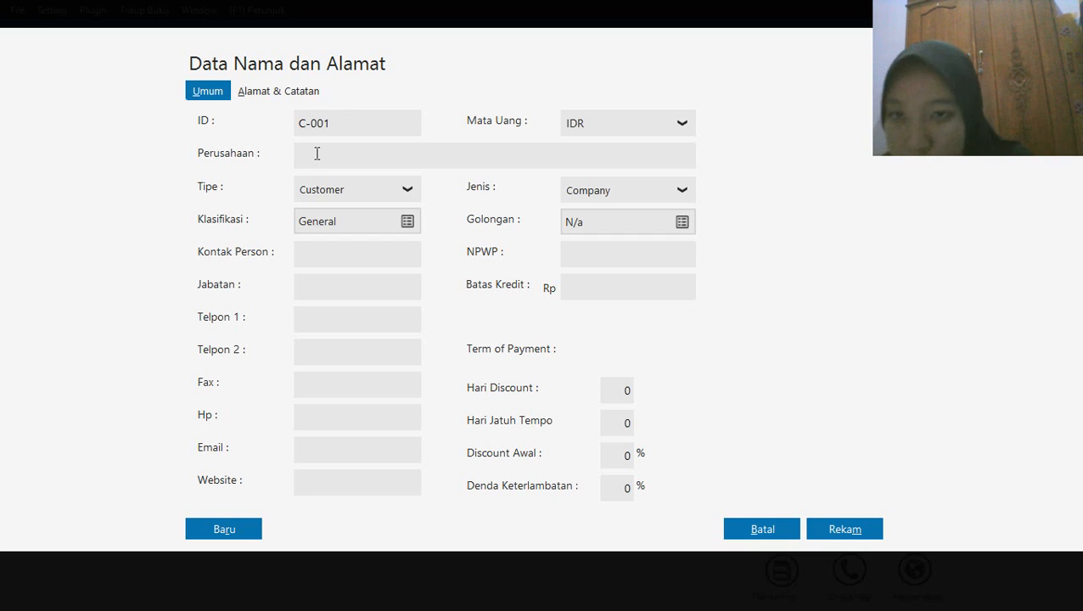
{"action": "type", "text": "o "}
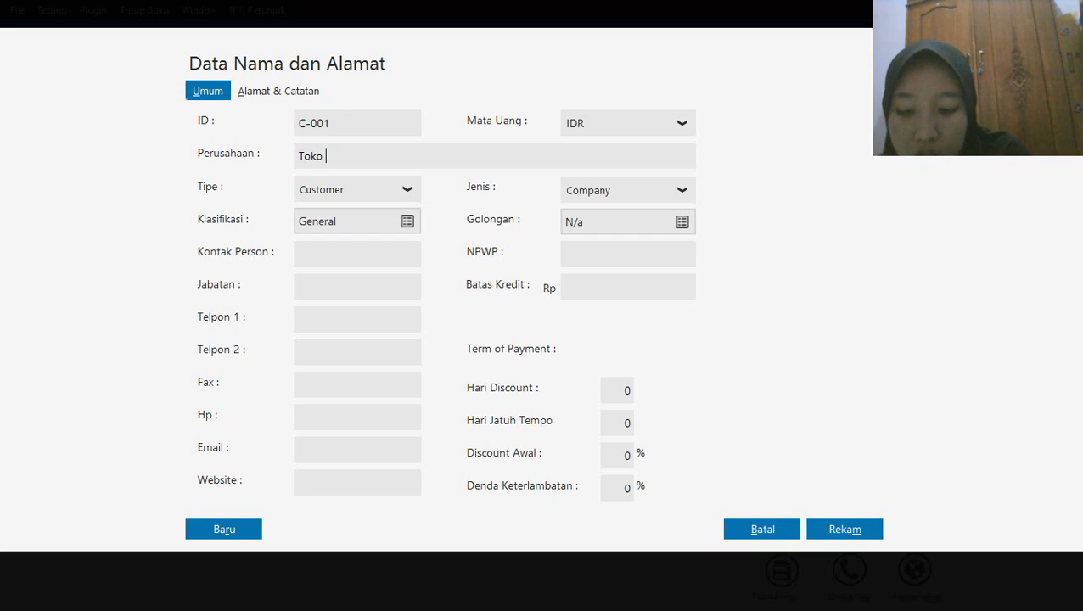
{"action": "type", "text": "Anugrah"}
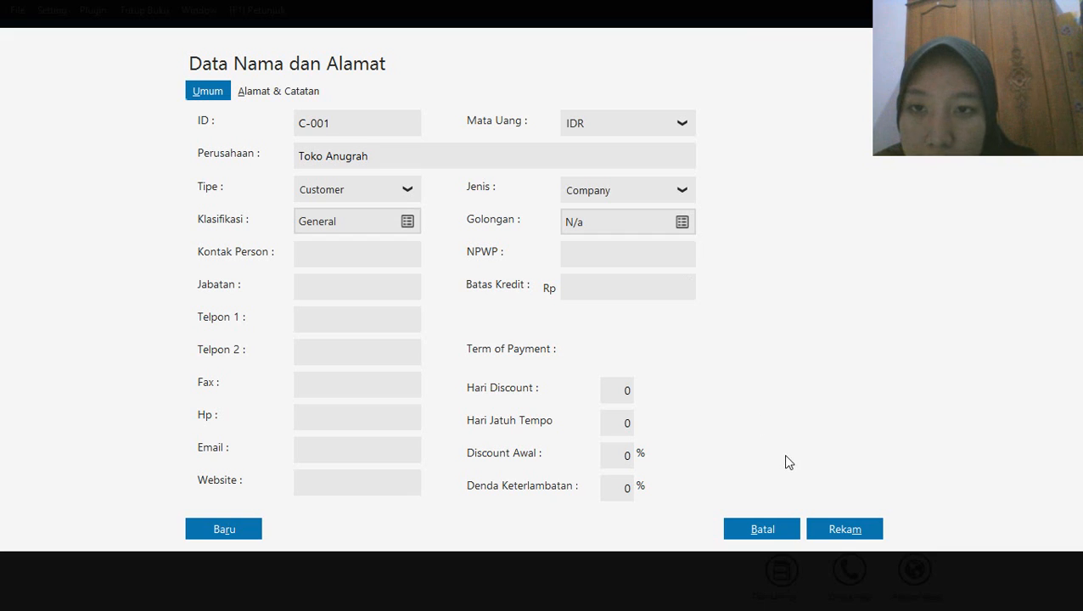
{"action": "left_click", "coordinate": [832, 531]}
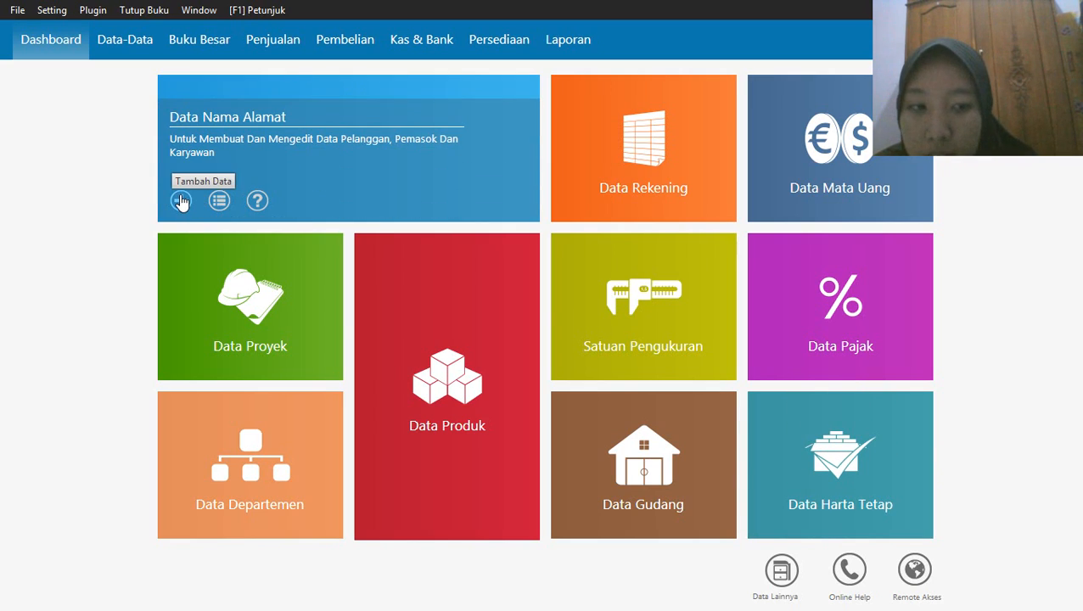
Add a second customer record with the next customer ID in sequence and the company name Toko Berkat
{"action": "left_click", "coordinate": [180, 201]}
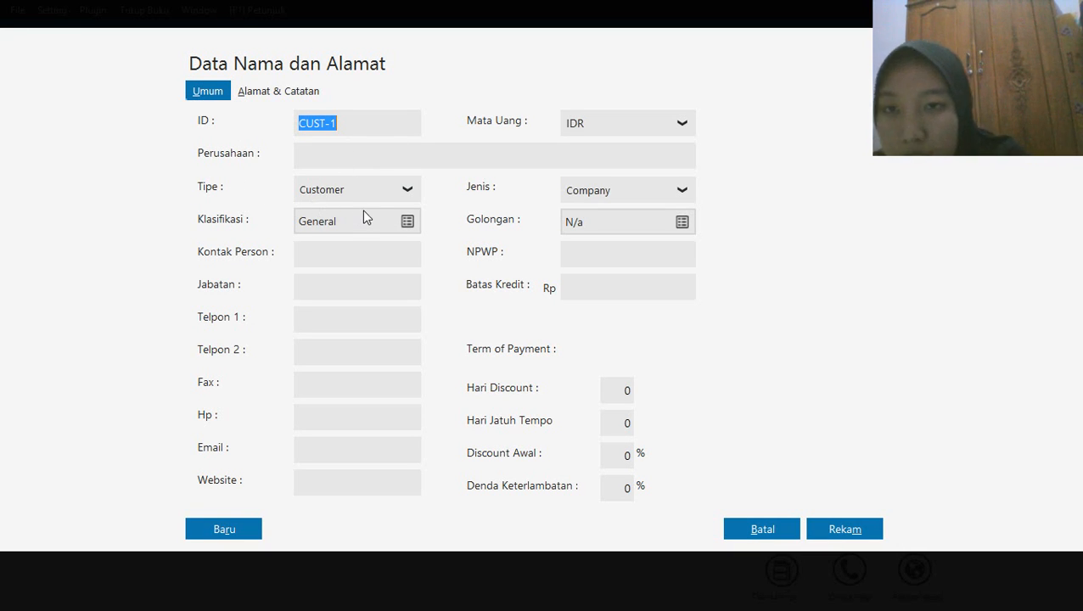
{"action": "type", "text": "C-"}
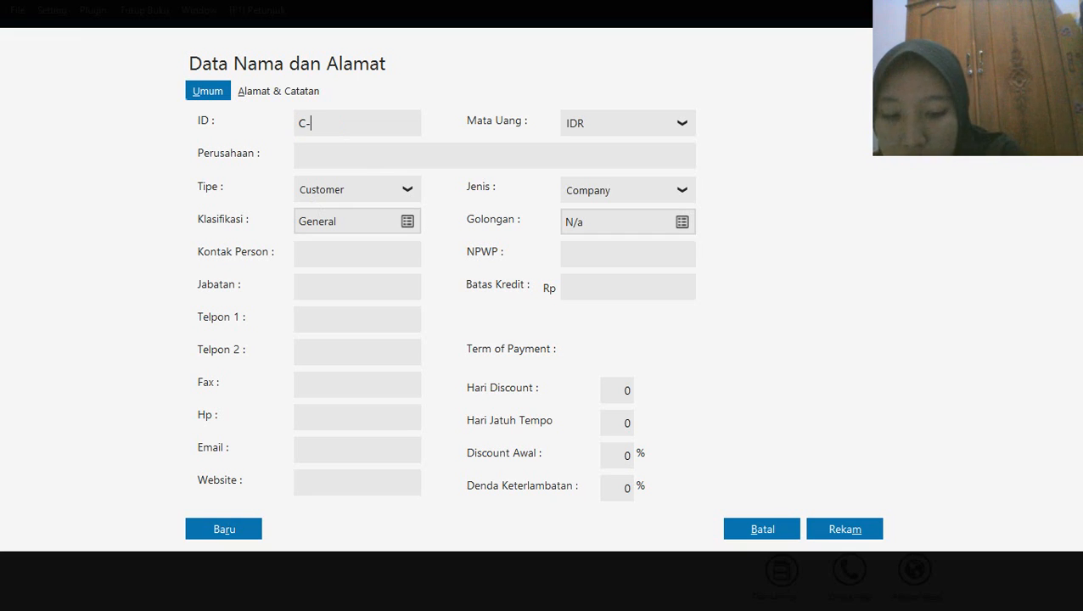
{"action": "type", "text": "002"}
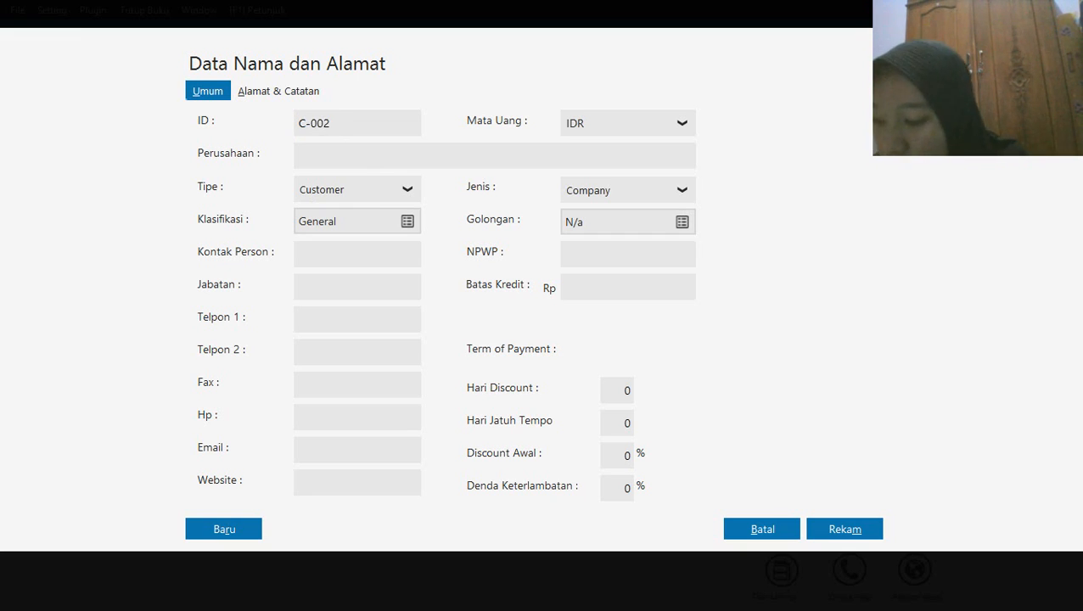
{"action": "left_click", "coordinate": [328, 152]}
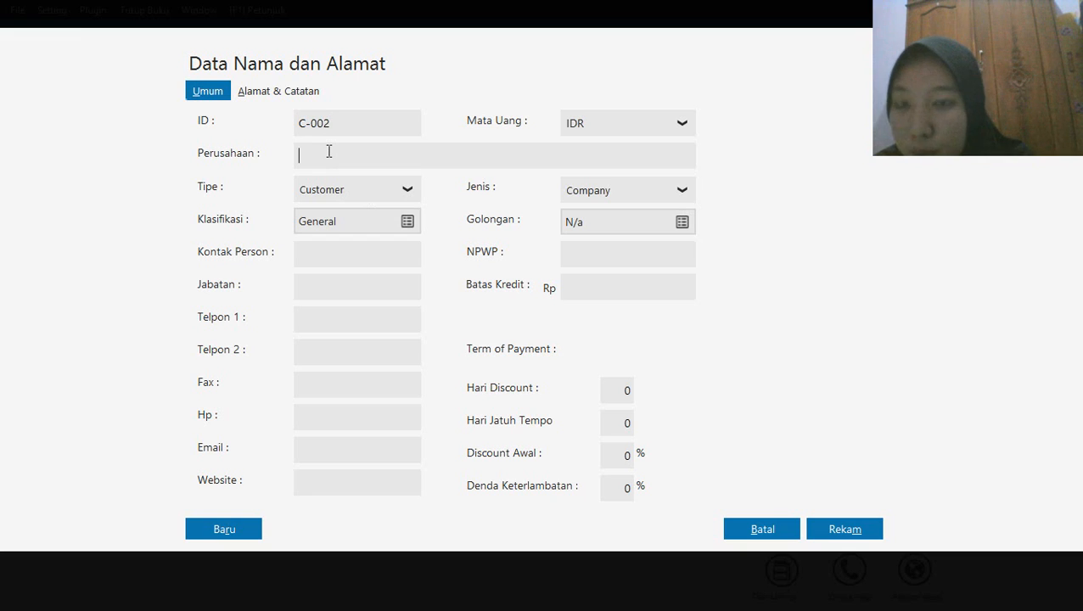
{"action": "type", "text": "Toko "}
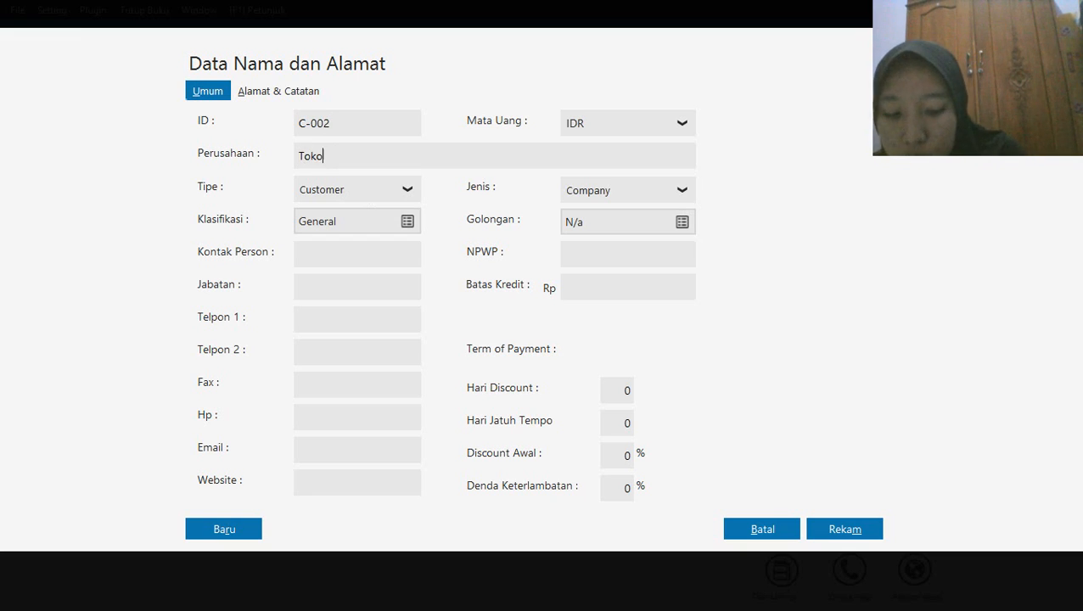
{"action": "type", "text": "Berkat"}
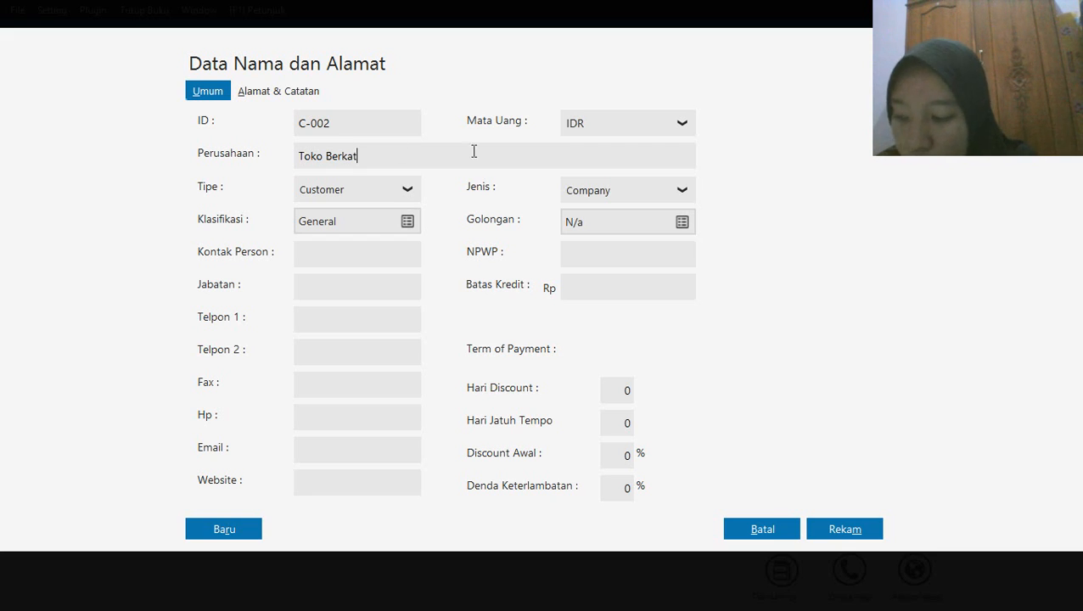
{"action": "left_click", "coordinate": [823, 522]}
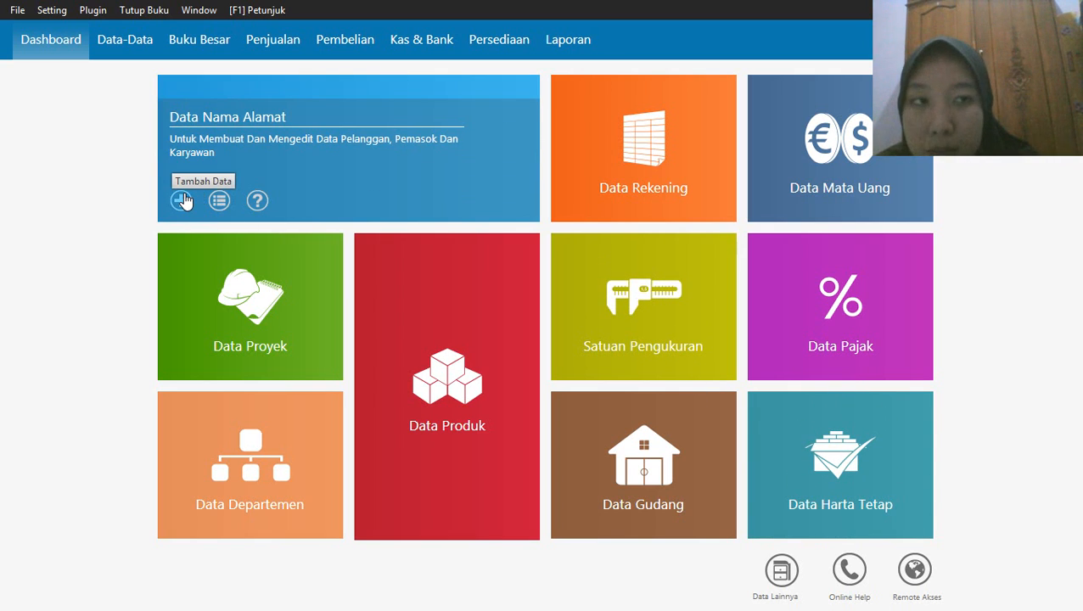
Add a third customer record with the next customer ID in sequence and the company name Toko Sukses
{"action": "left_click", "coordinate": [183, 201]}
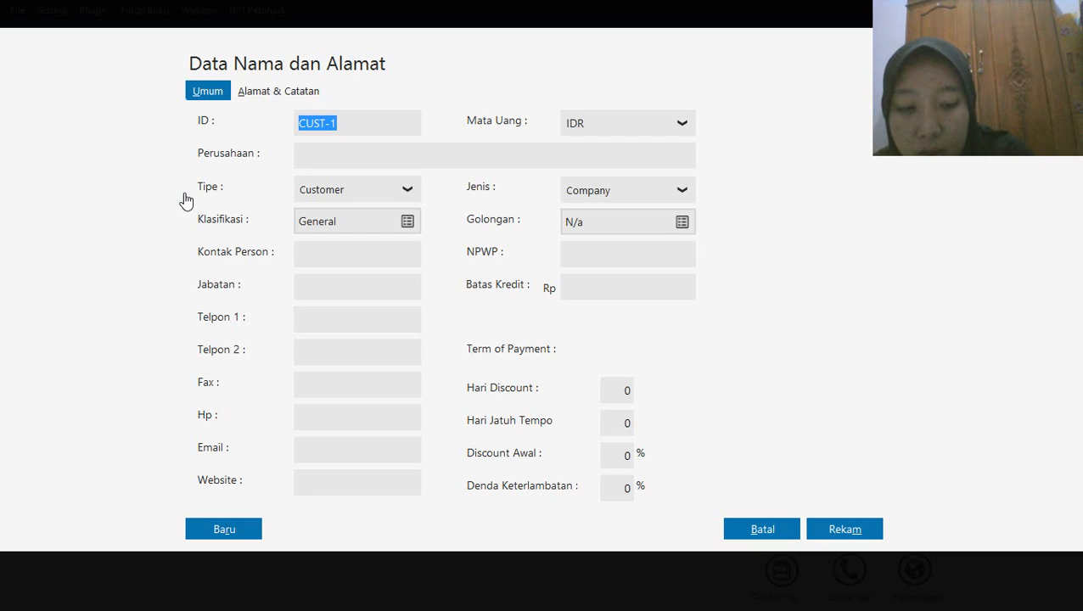
{"action": "type", "text": "C-003"}
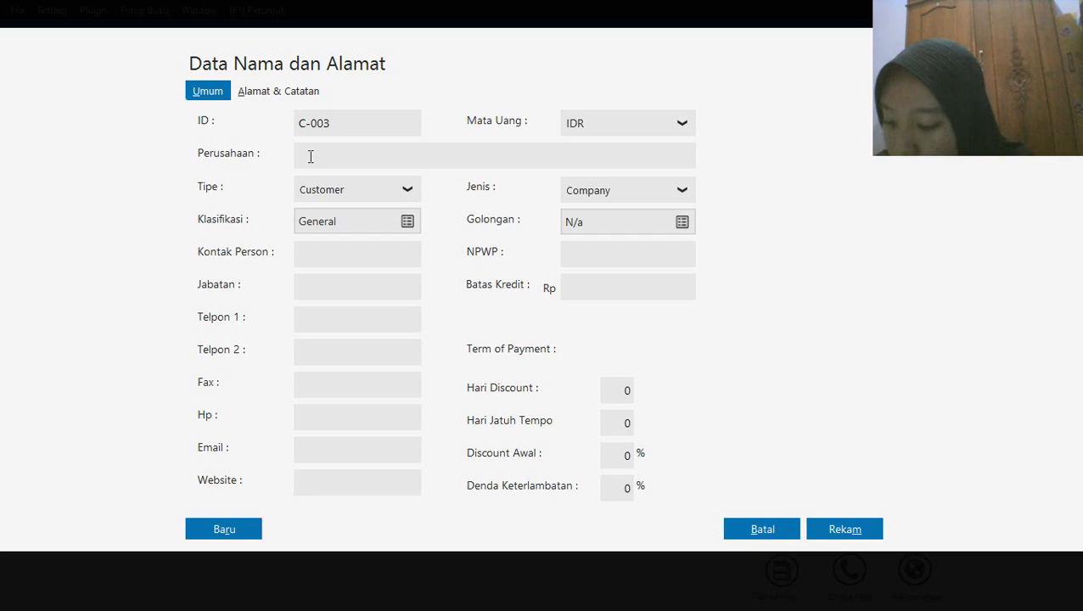
{"action": "type", "text": "z"}
{"action": "key", "text": "BackSpace"}
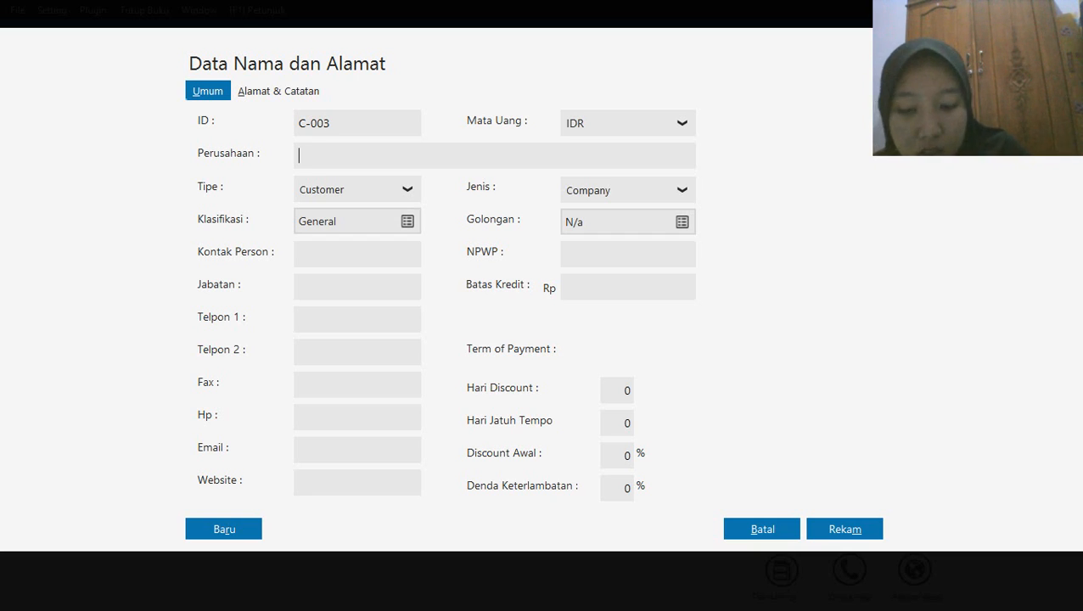
{"action": "type", "text": "Toko "}
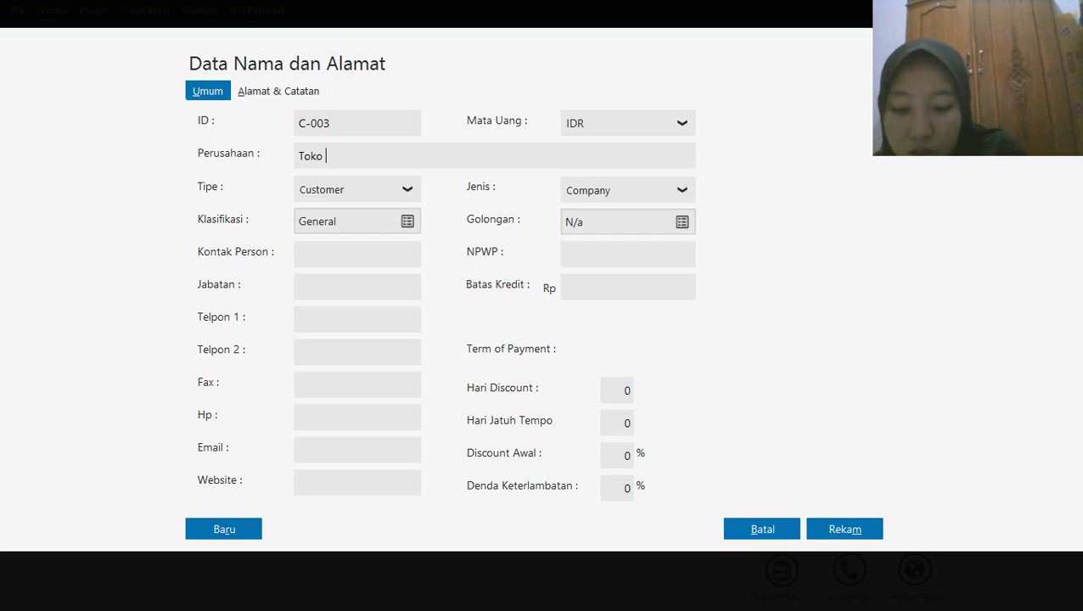
{"action": "type", "text": "Sukses"}
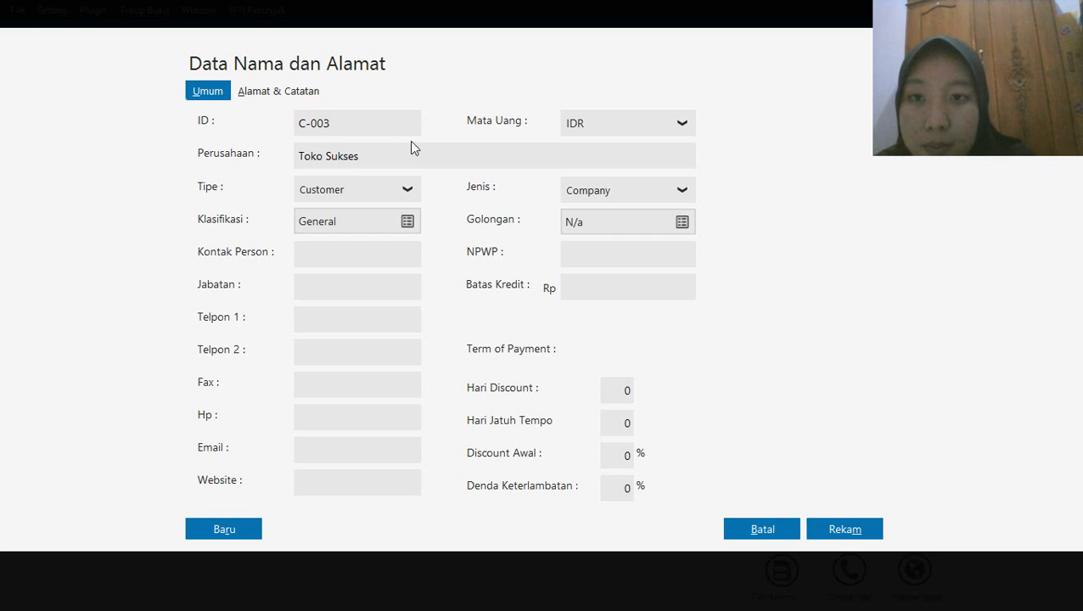
{"action": "left_click", "coordinate": [829, 531]}
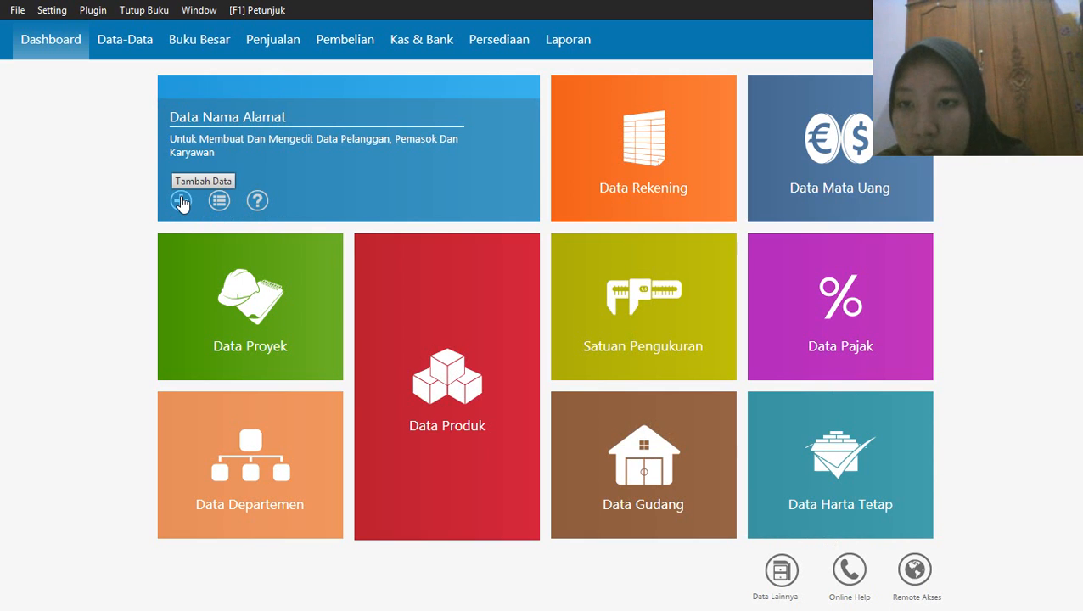
Add a fourth customer record, entering the next customer ID in sequence and the customer's name as the company
{"action": "left_click", "coordinate": [181, 202]}
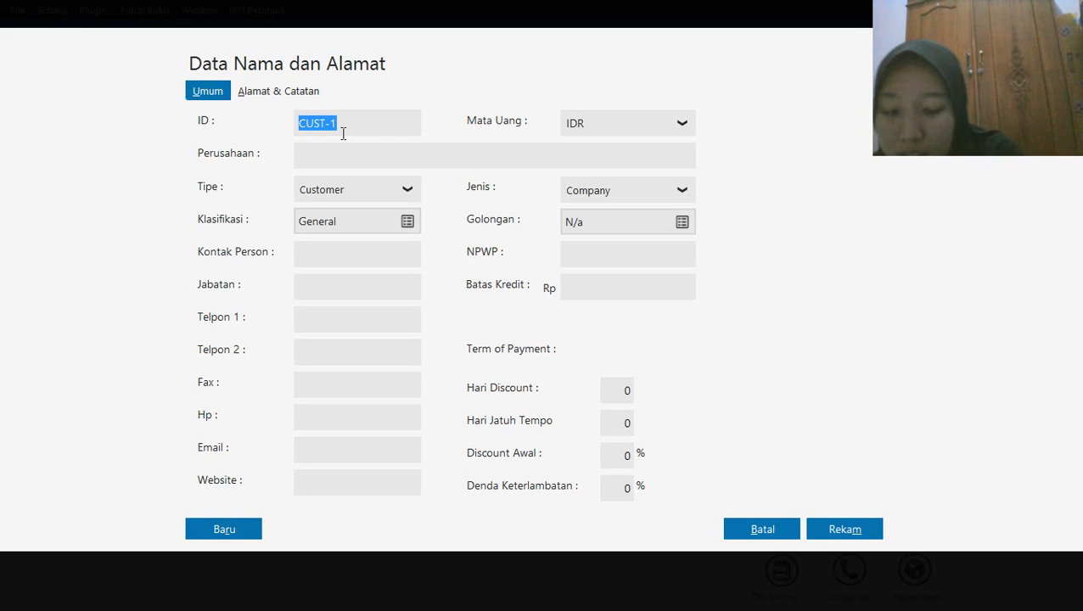
{"action": "type", "text": "C-004"}
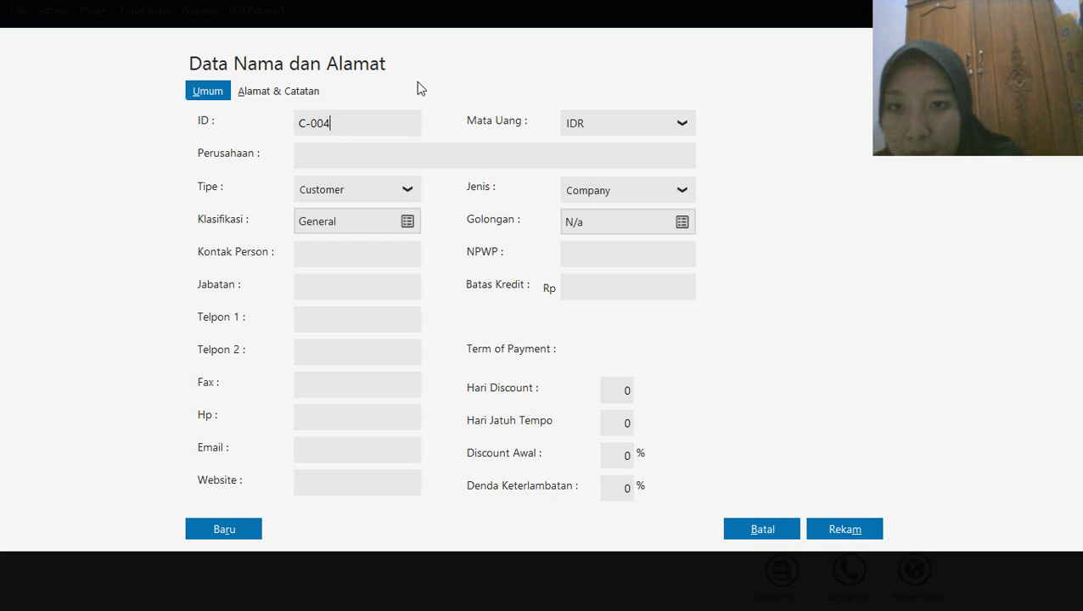
{"action": "left_click", "coordinate": [309, 151]}
{"action": "type", "text": "Rafi"}
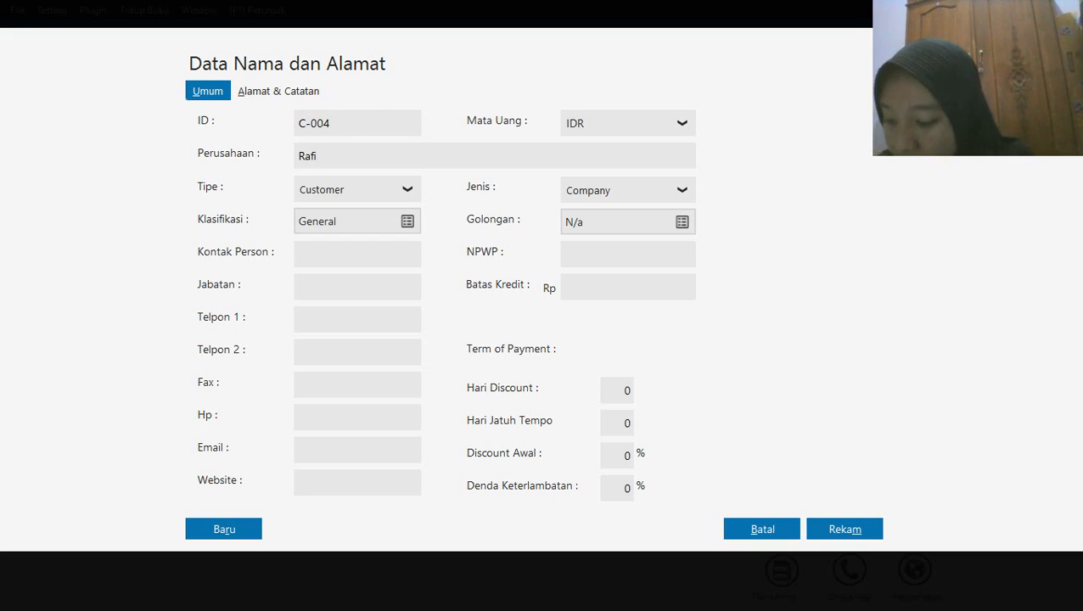
{"action": "left_click", "coordinate": [848, 537]}
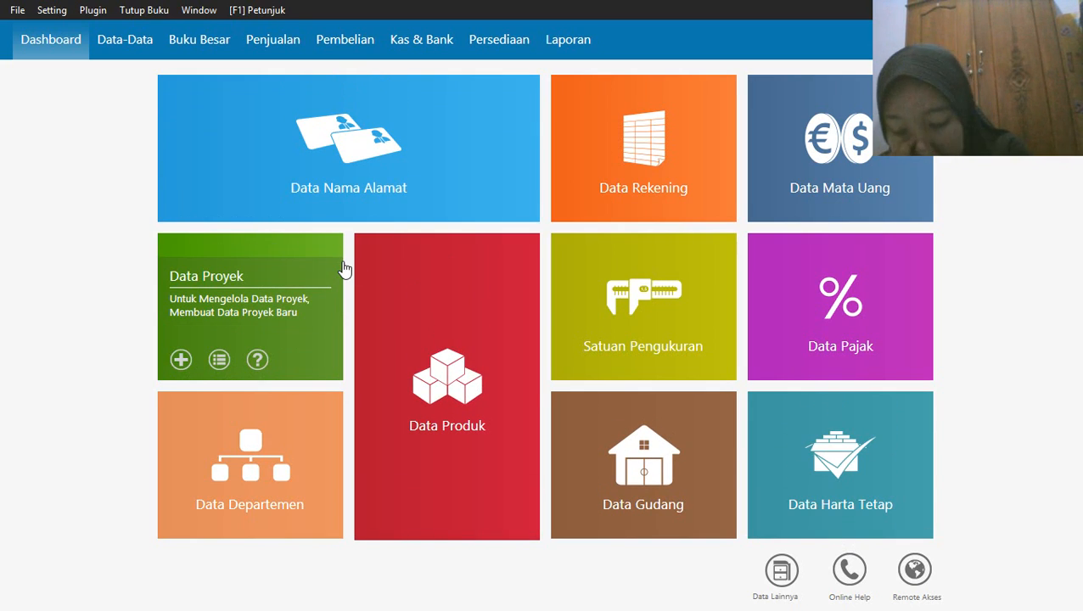
{"action": "mouse_move", "coordinate": [193, 219]}
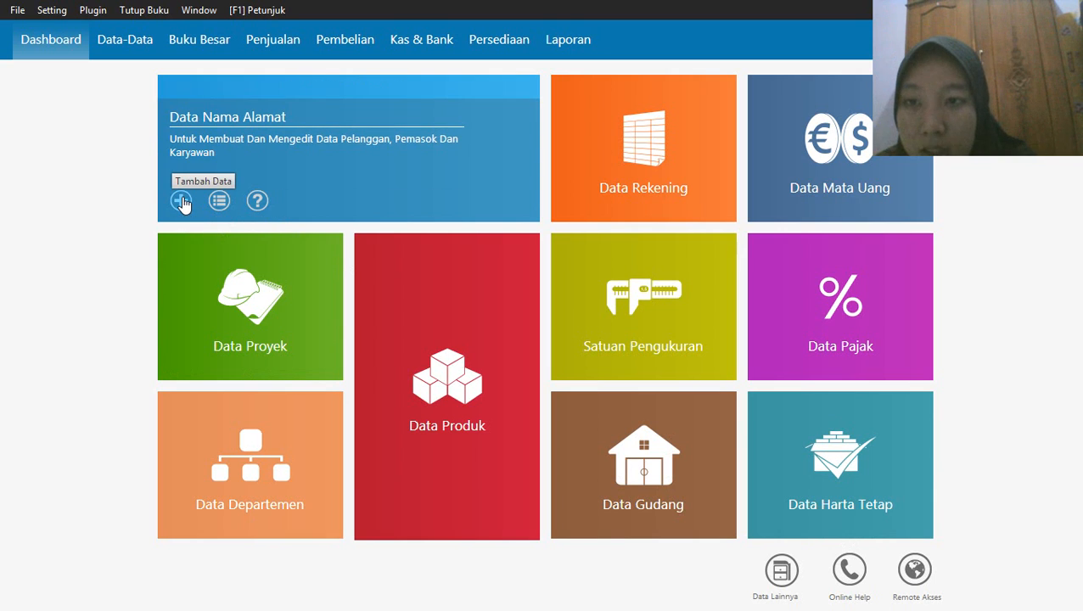
Add a name and address record of type Vendor with ID V-001 and the company name Sephia Phone
{"action": "left_click", "coordinate": [182, 202]}
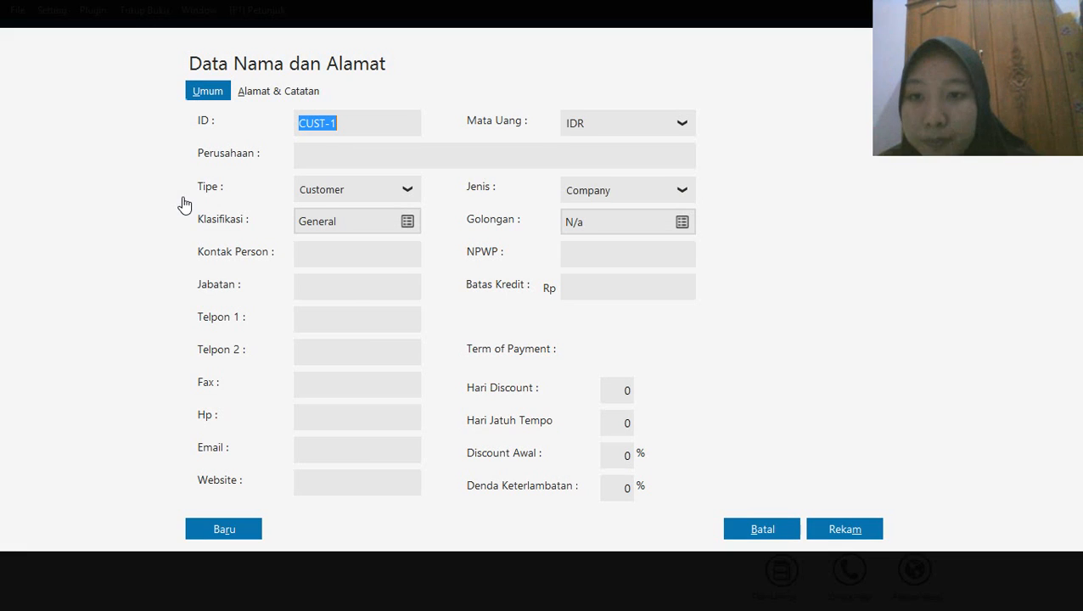
{"action": "left_click", "coordinate": [407, 191]}
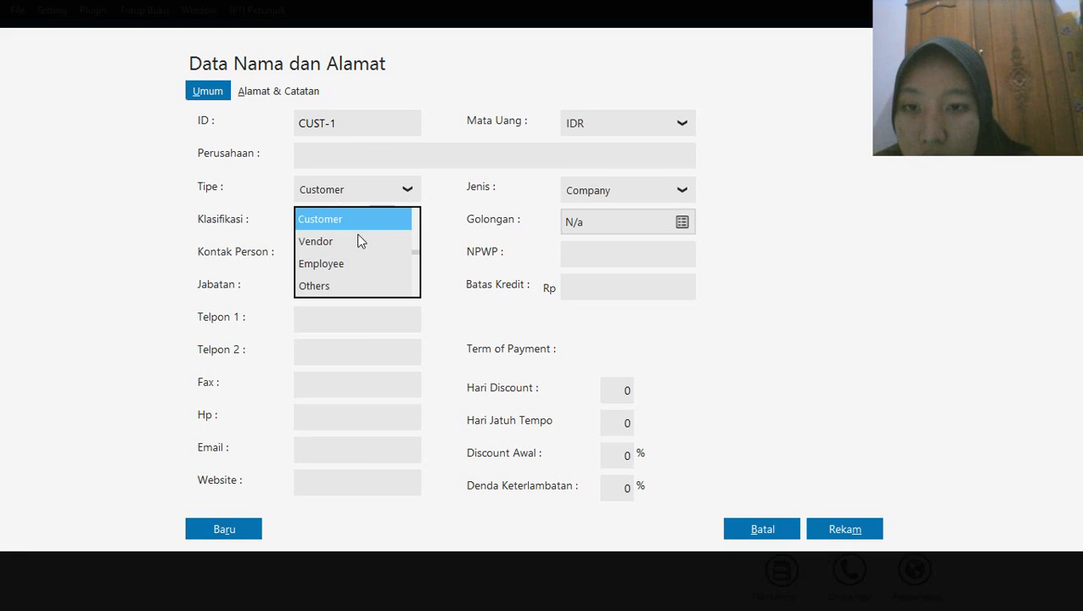
{"action": "left_click", "coordinate": [334, 246]}
{"action": "double_click", "coordinate": [356, 134]}
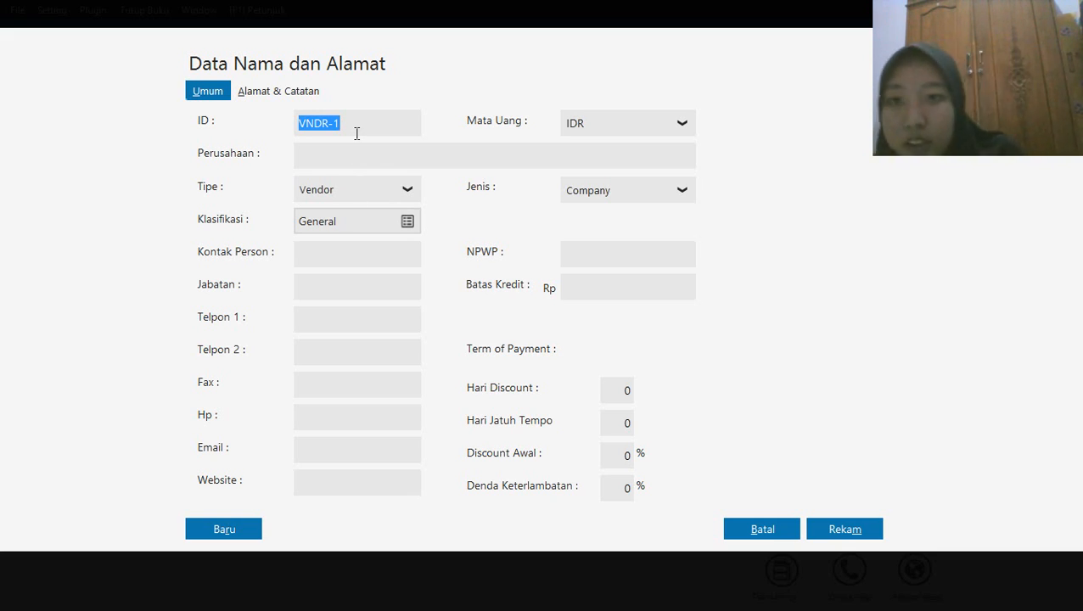
{"action": "type", "text": "V-001"}
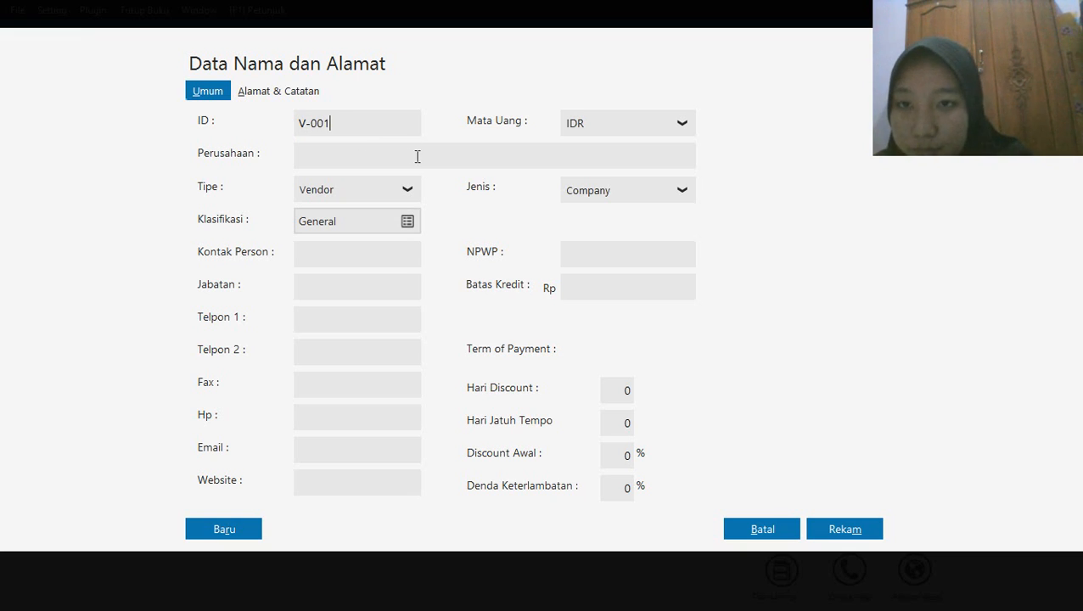
{"action": "left_click", "coordinate": [370, 161]}
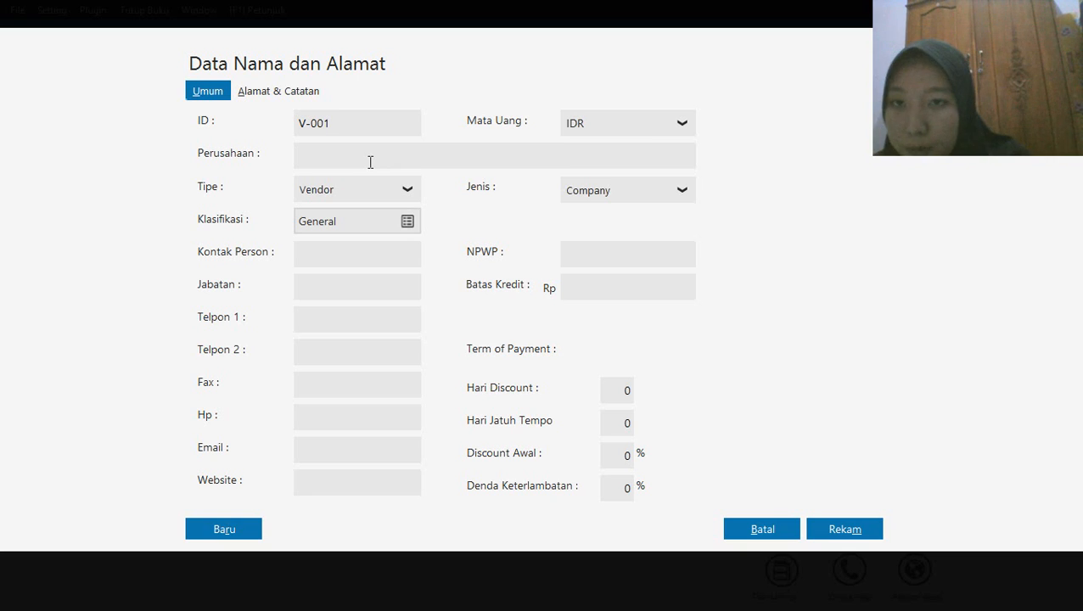
{"action": "type", "text": "Sep"}
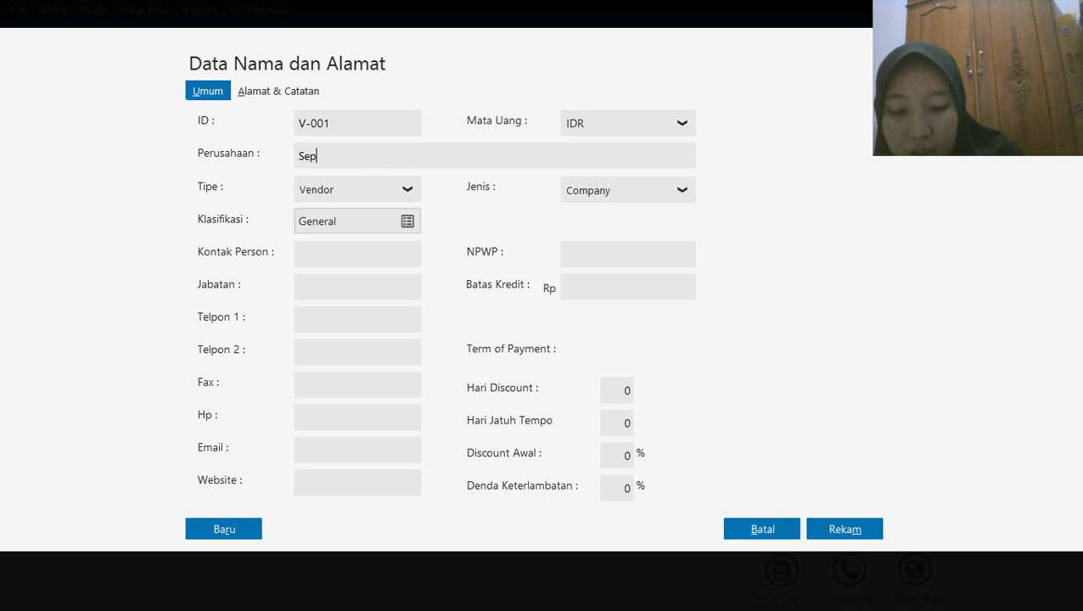
{"action": "type", "text": "hia "}
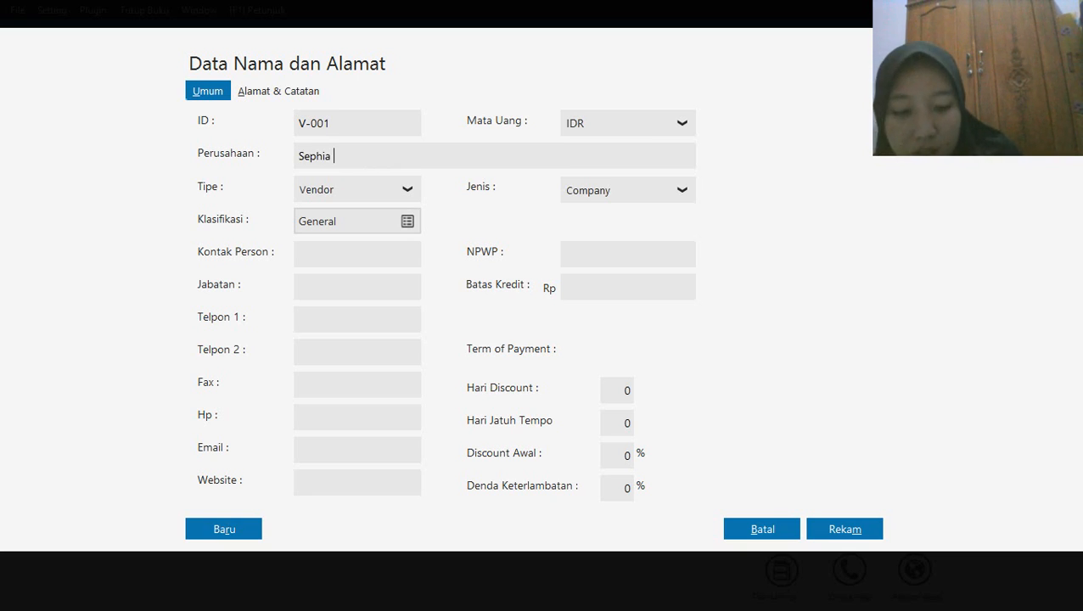
{"action": "type", "text": "Phone"}
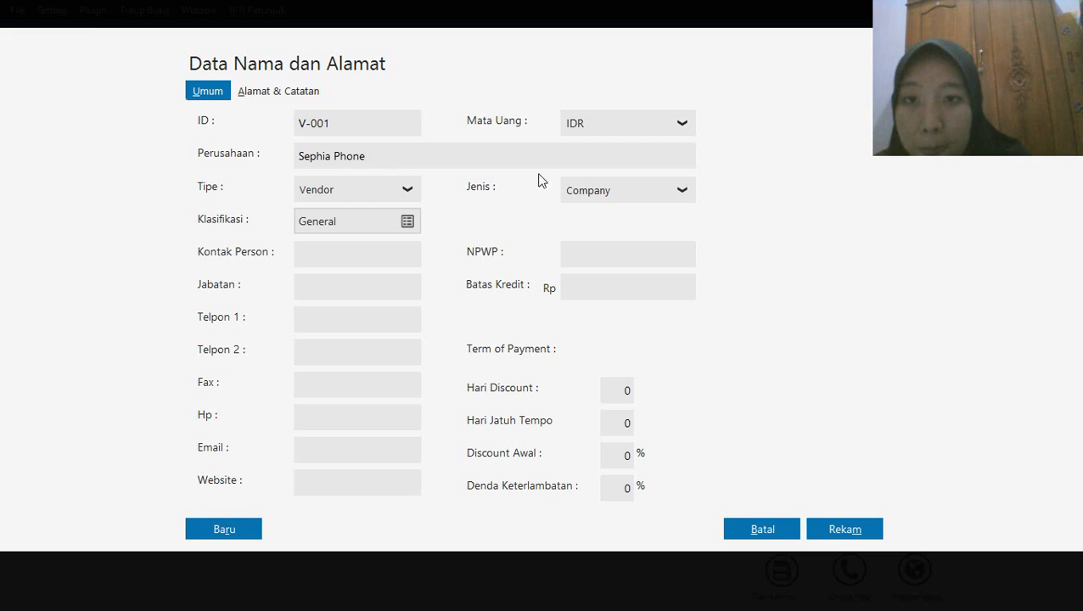
{"action": "left_click", "coordinate": [844, 533]}
Add a second Vendor record with ID V-002 and the company name Toko Semangat
{"action": "mouse_move", "coordinate": [180, 200]}
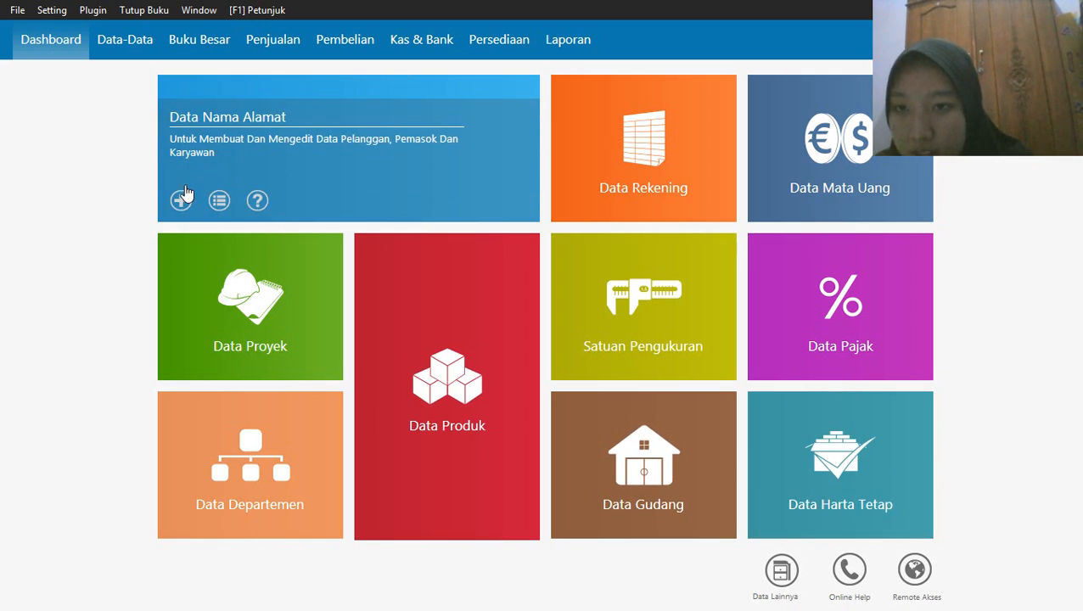
{"action": "left_click", "coordinate": [180, 201]}
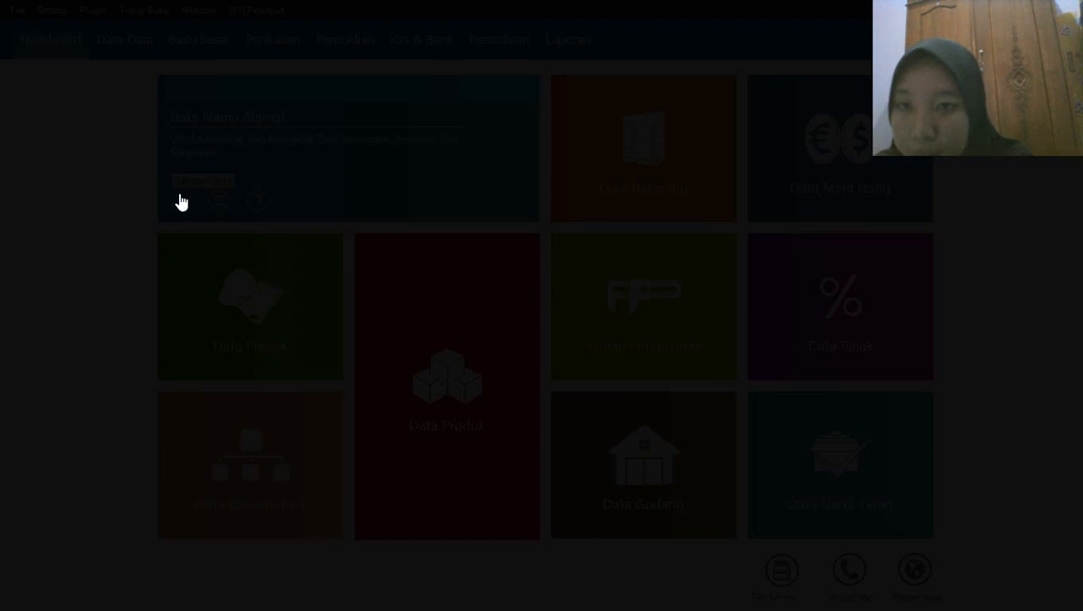
{"action": "left_click", "coordinate": [409, 192]}
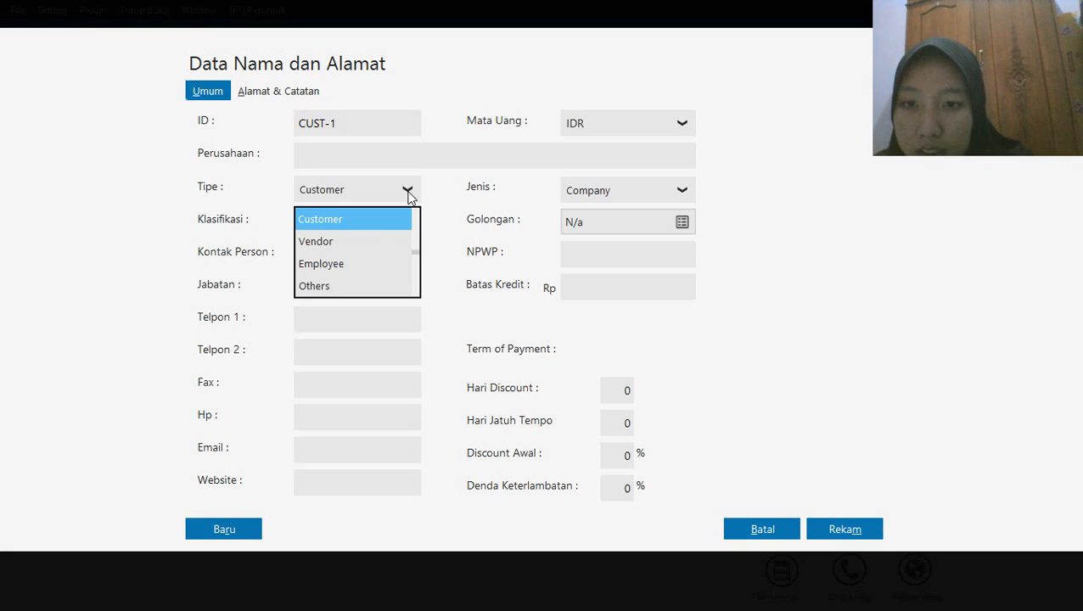
{"action": "left_click", "coordinate": [316, 241]}
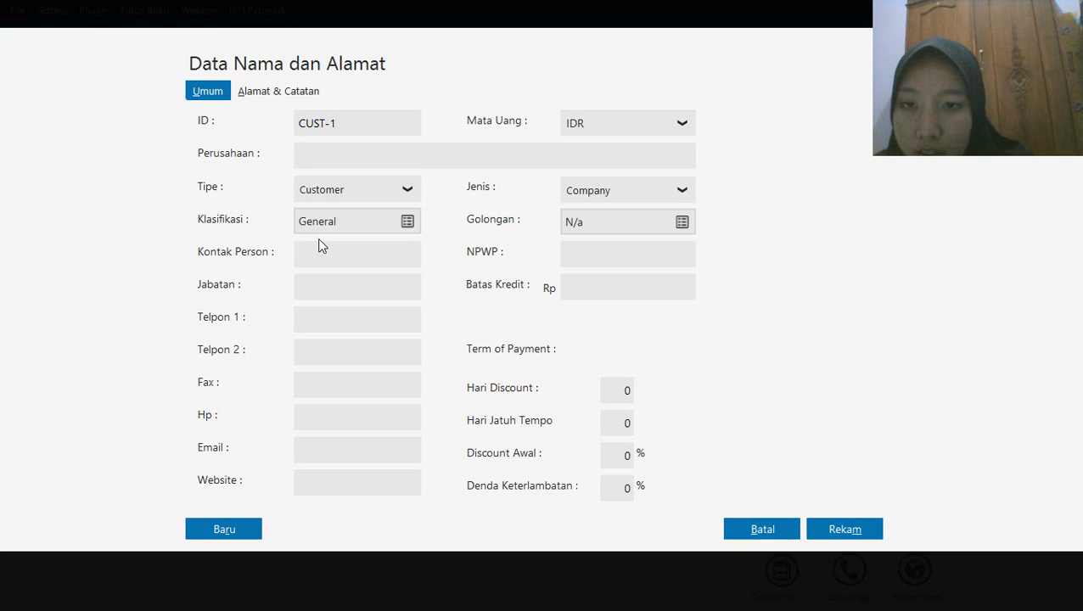
{"action": "double_click", "coordinate": [350, 121]}
{"action": "type", "text": "V-002"}
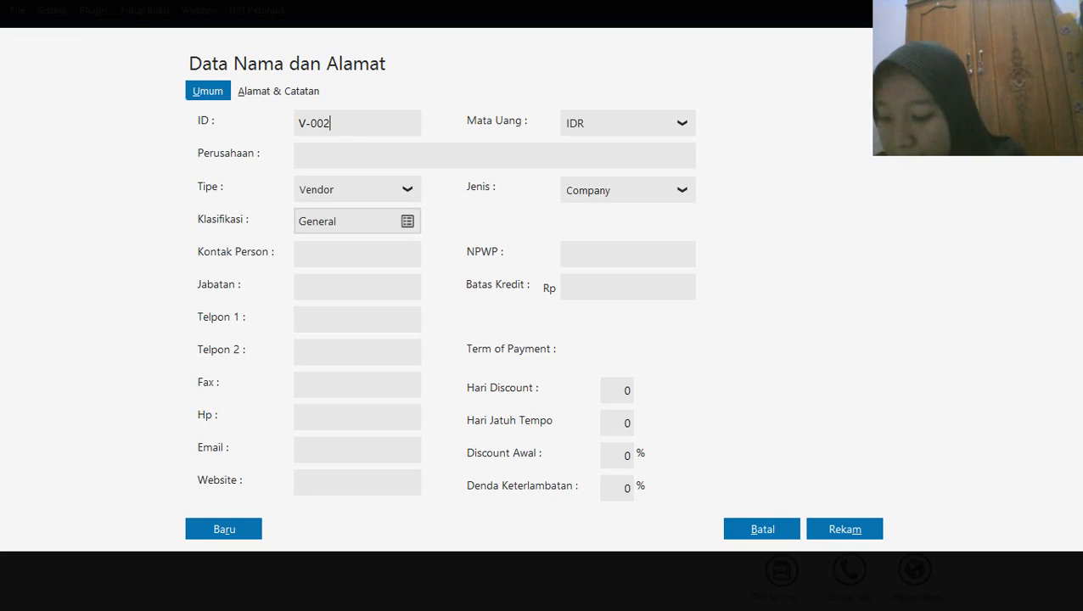
{"action": "left_click", "coordinate": [332, 156]}
{"action": "type", "text": "T"}
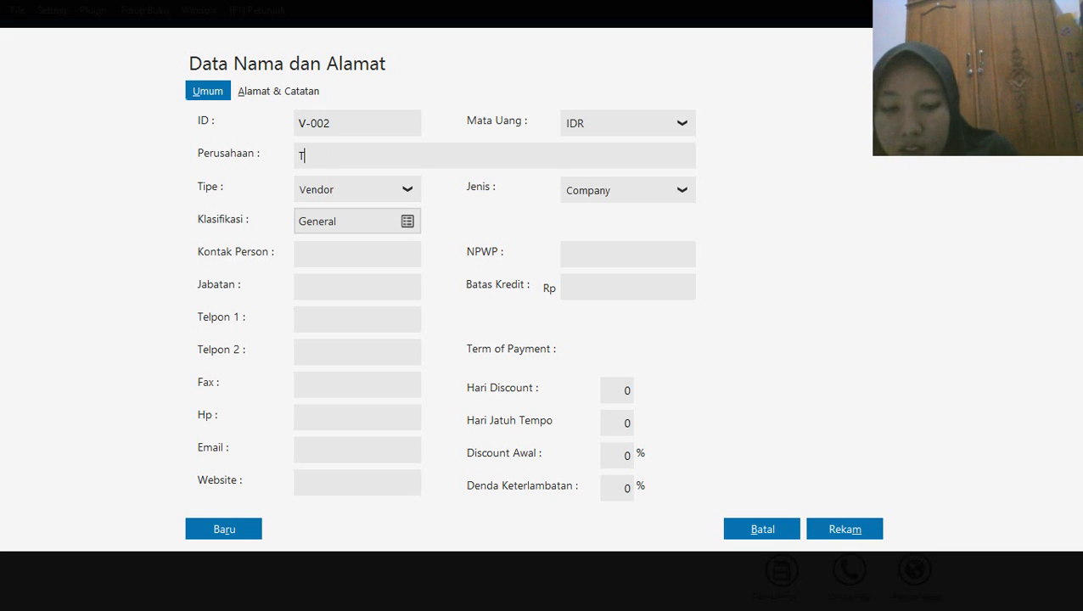
{"action": "type", "text": "oko Semangat"}
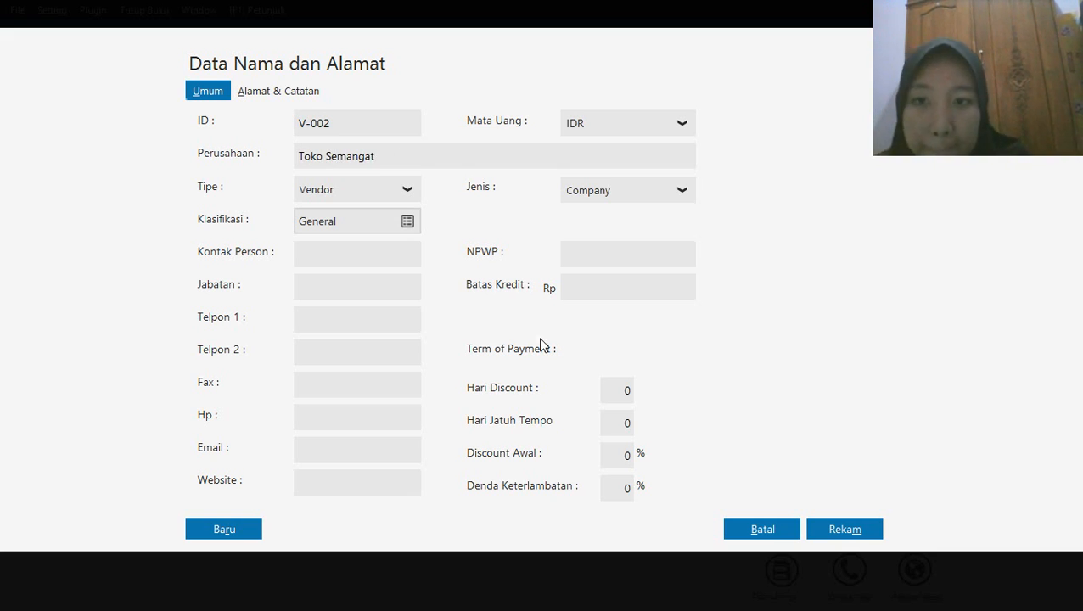
{"action": "left_click", "coordinate": [846, 534]}
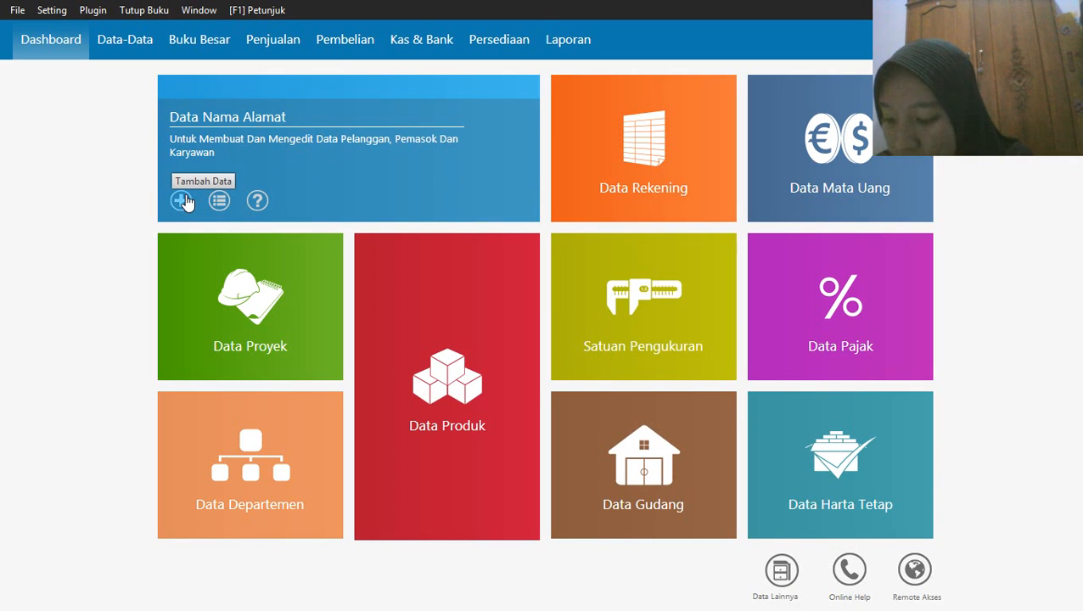
Add a third Vendor record with ID V-003 and the company name Toko Citra Komputer
{"action": "left_click", "coordinate": [184, 201]}
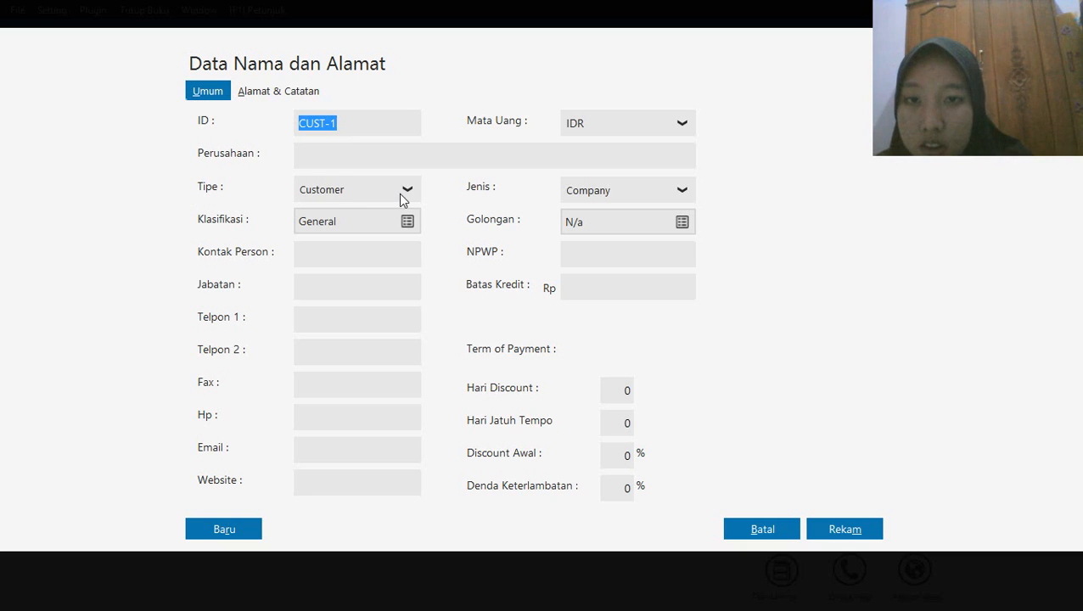
{"action": "left_click", "coordinate": [399, 192]}
{"action": "left_click", "coordinate": [334, 234]}
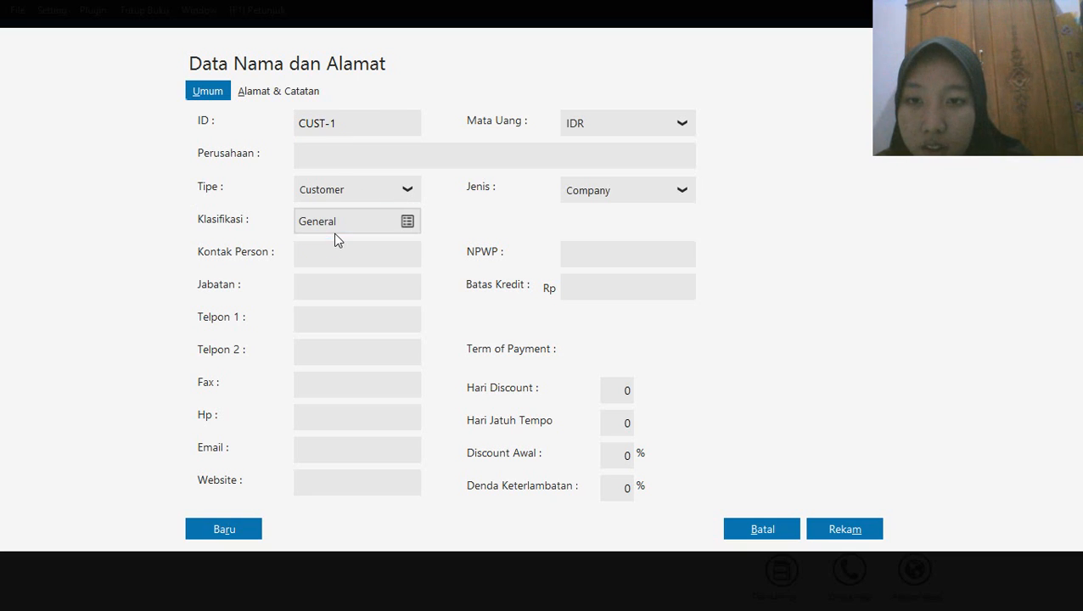
{"action": "double_click", "coordinate": [361, 118]}
{"action": "type", "text": "V-003"}
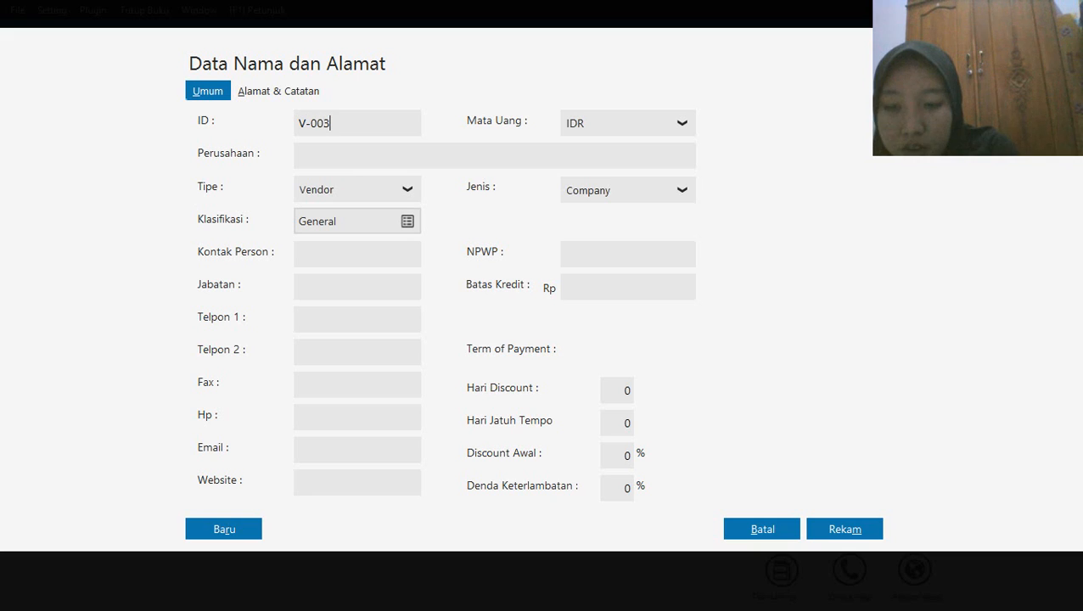
{"action": "left_click", "coordinate": [318, 154]}
{"action": "type", "text": "T"}
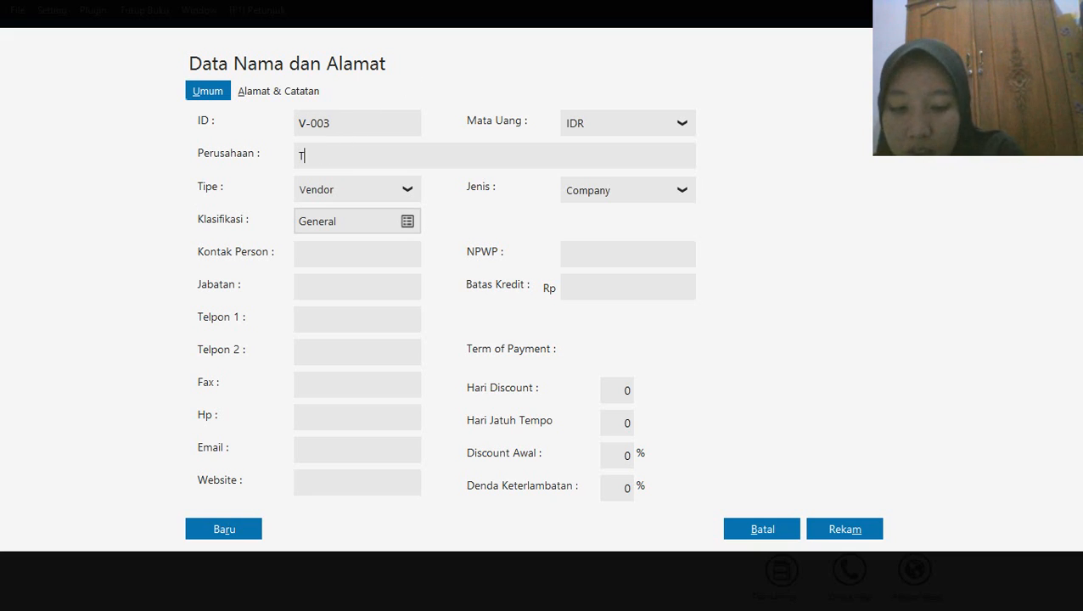
{"action": "type", "text": "oko Cir"}
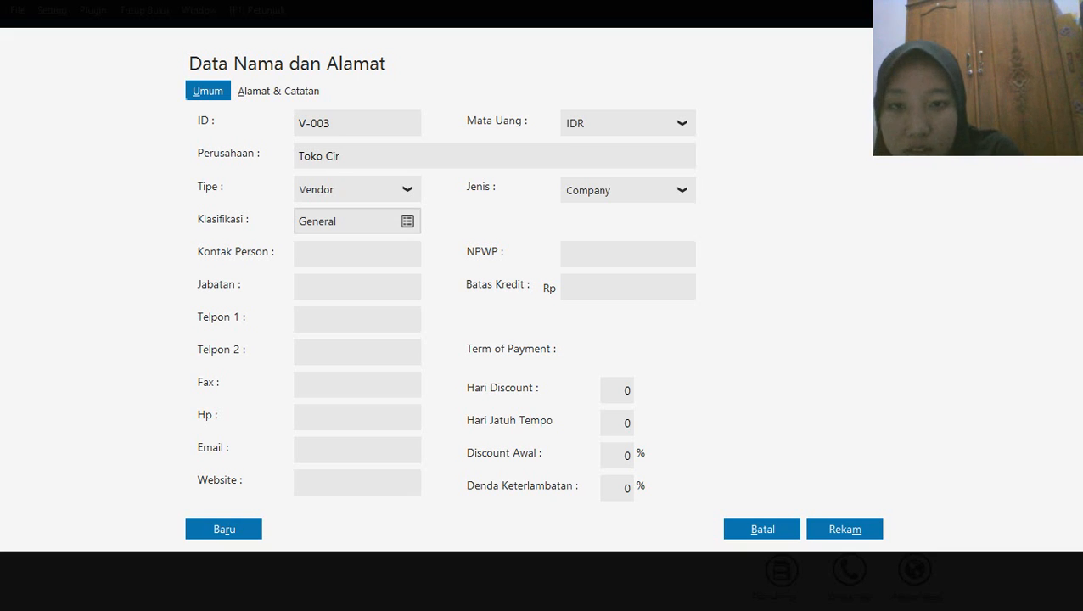
{"action": "key", "text": "BackSpace"}
{"action": "type", "text": "tr"}
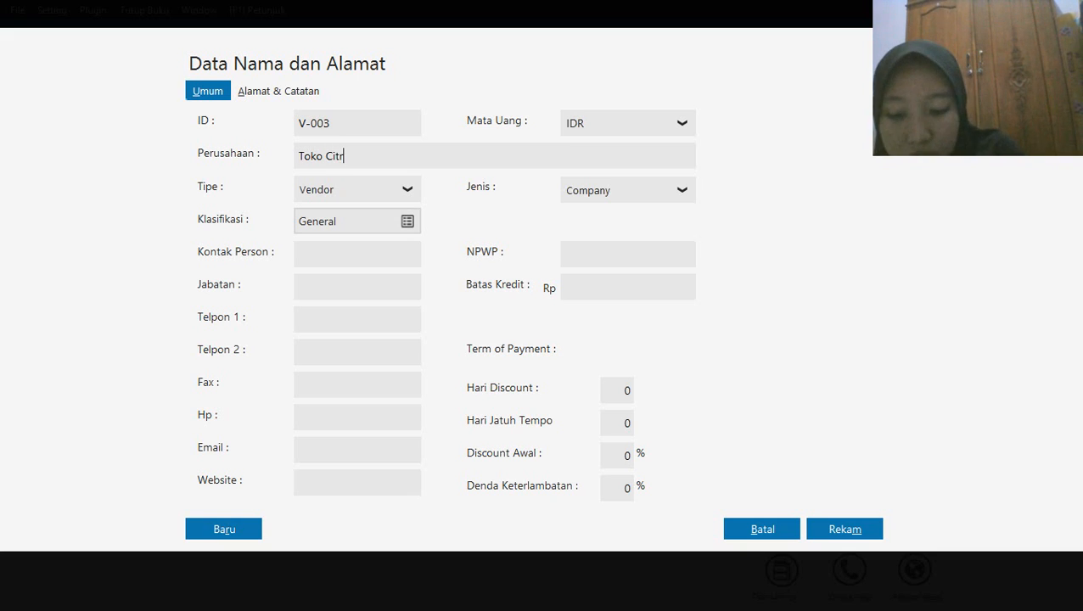
{"action": "type", "text": "a Kom"}
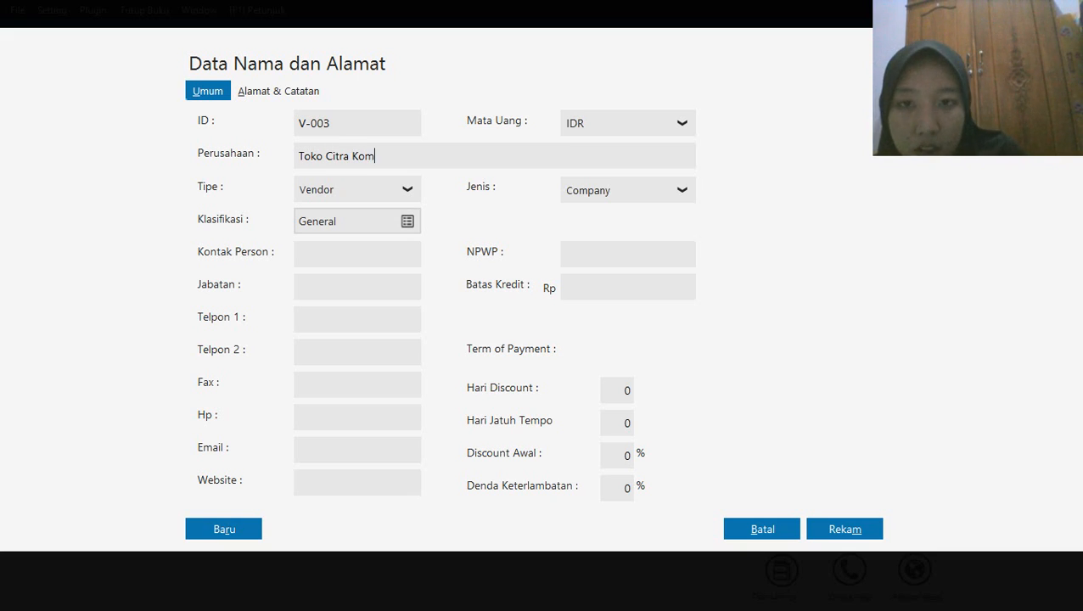
{"action": "type", "text": "puter"}
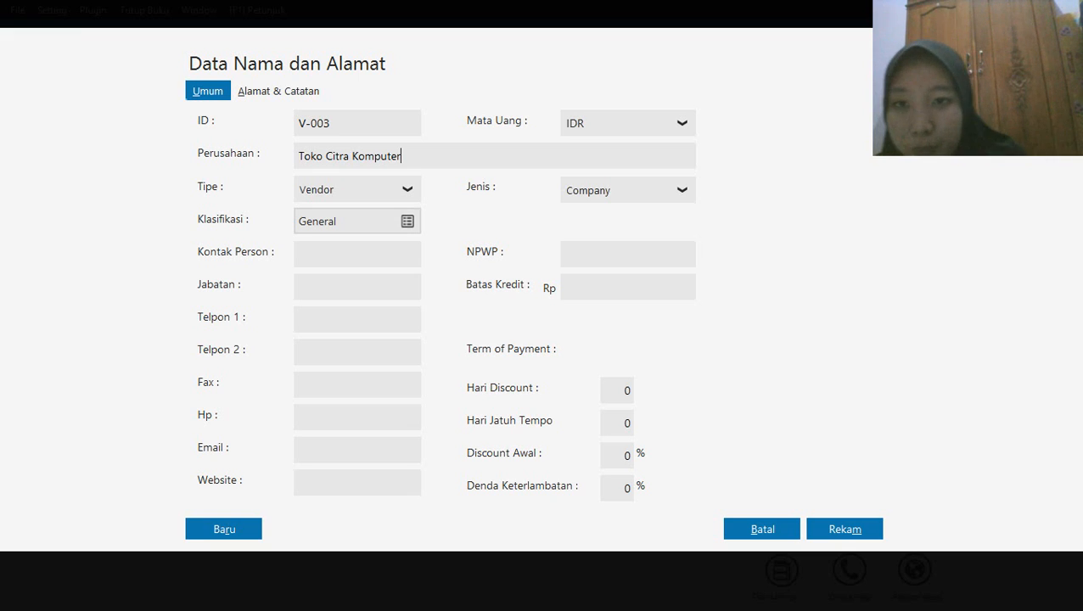
{"action": "left_click", "coordinate": [849, 535]}
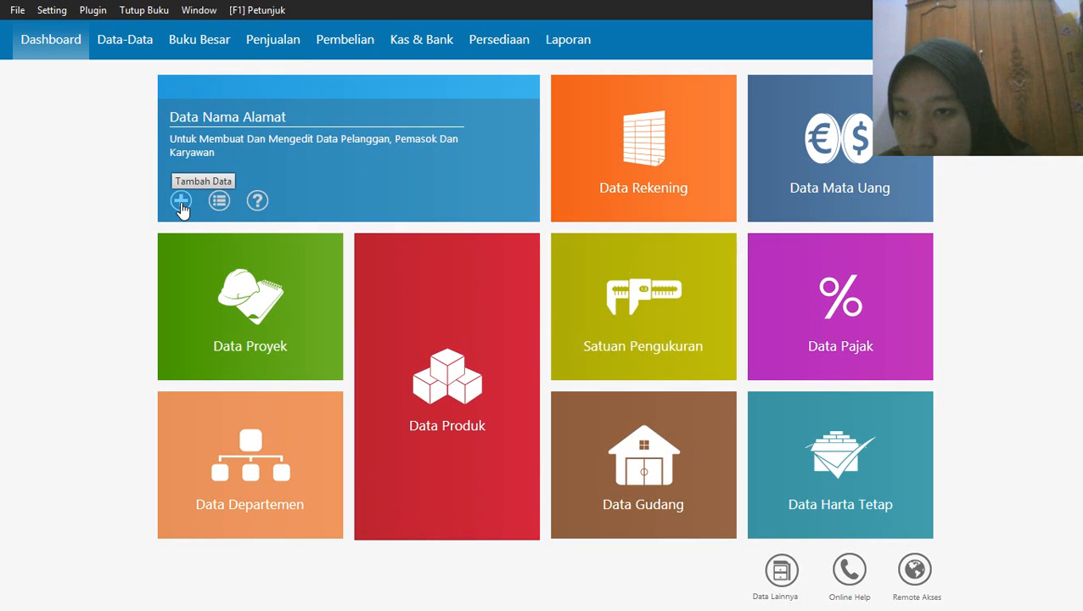
Add a record of type Others with the default ID, entering the contact's name as the company
{"action": "left_click", "coordinate": [180, 204]}
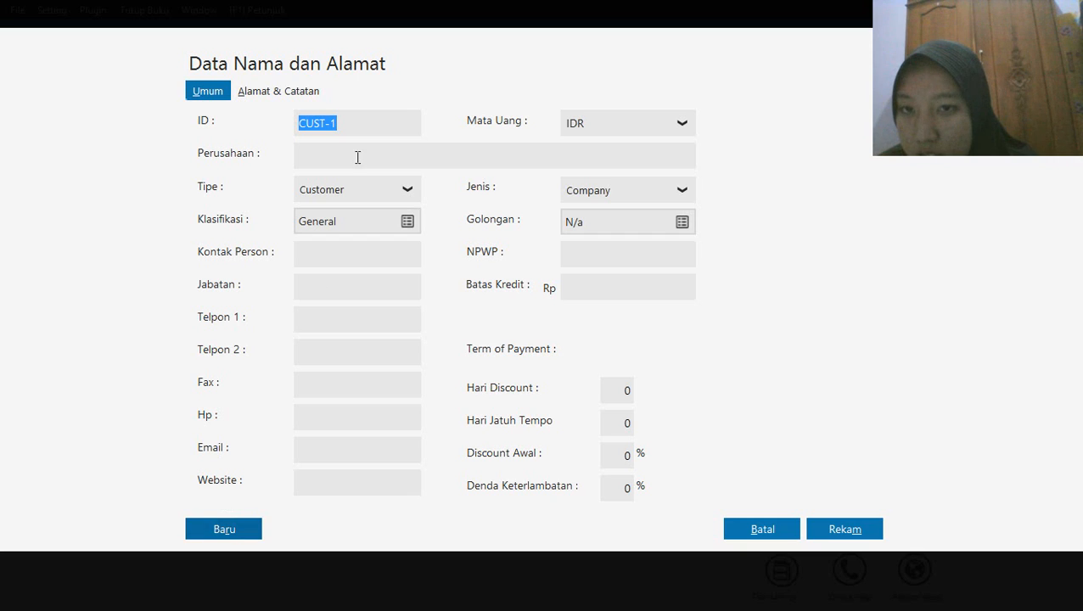
{"action": "left_click", "coordinate": [409, 189]}
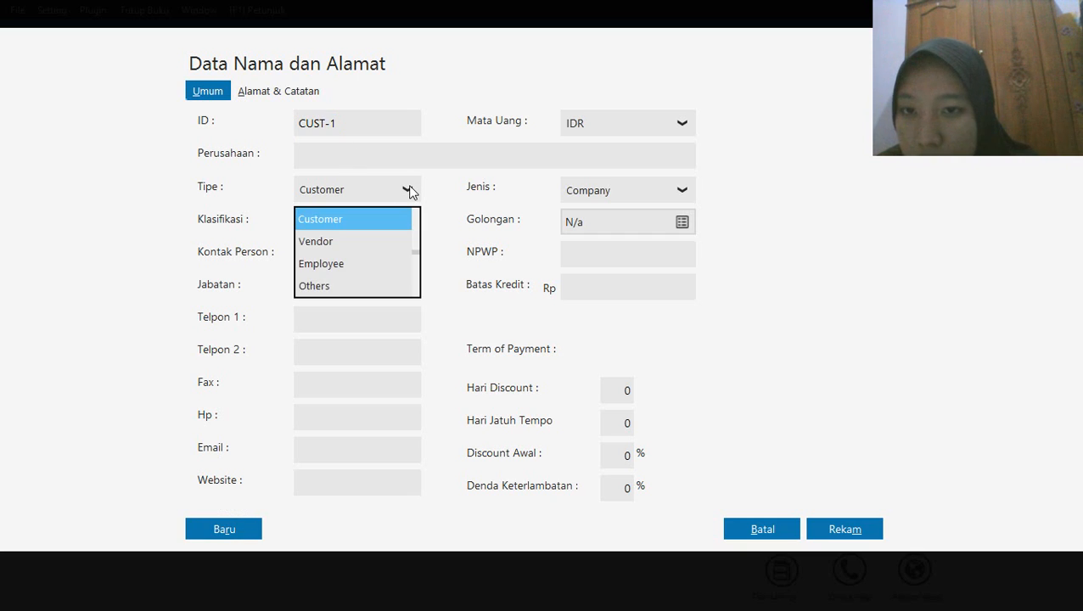
{"action": "left_click", "coordinate": [309, 287]}
{"action": "left_click", "coordinate": [346, 122]}
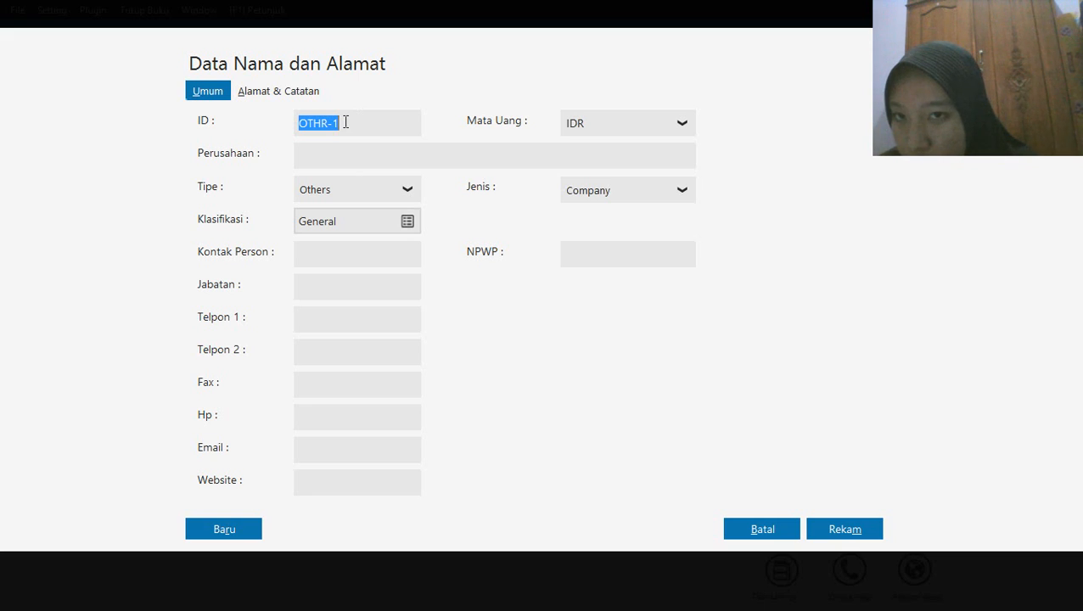
{"action": "left_click", "coordinate": [308, 153]}
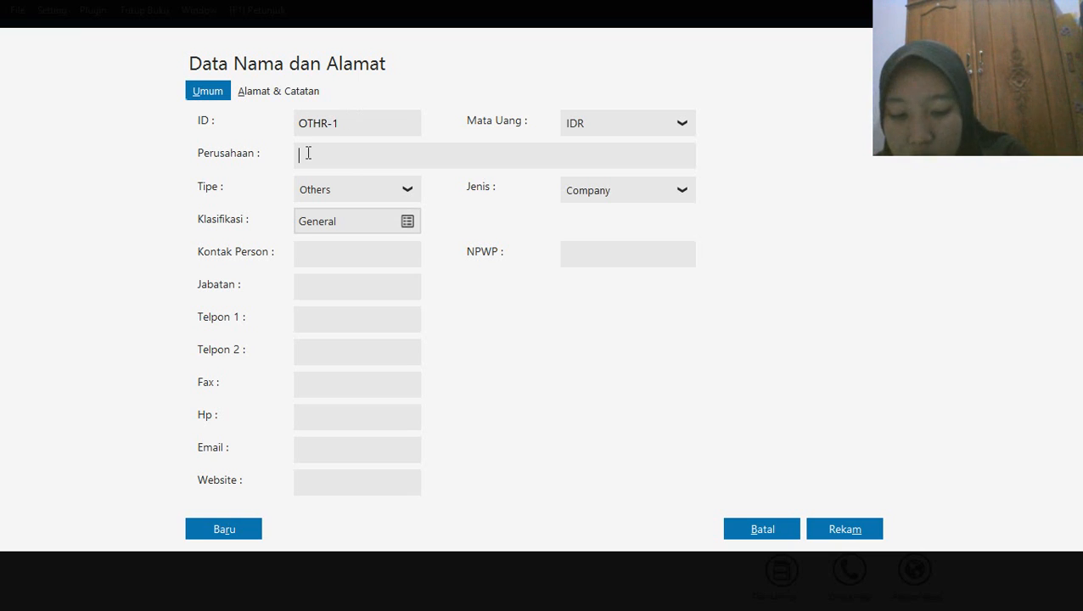
{"action": "type", "text": "H. "}
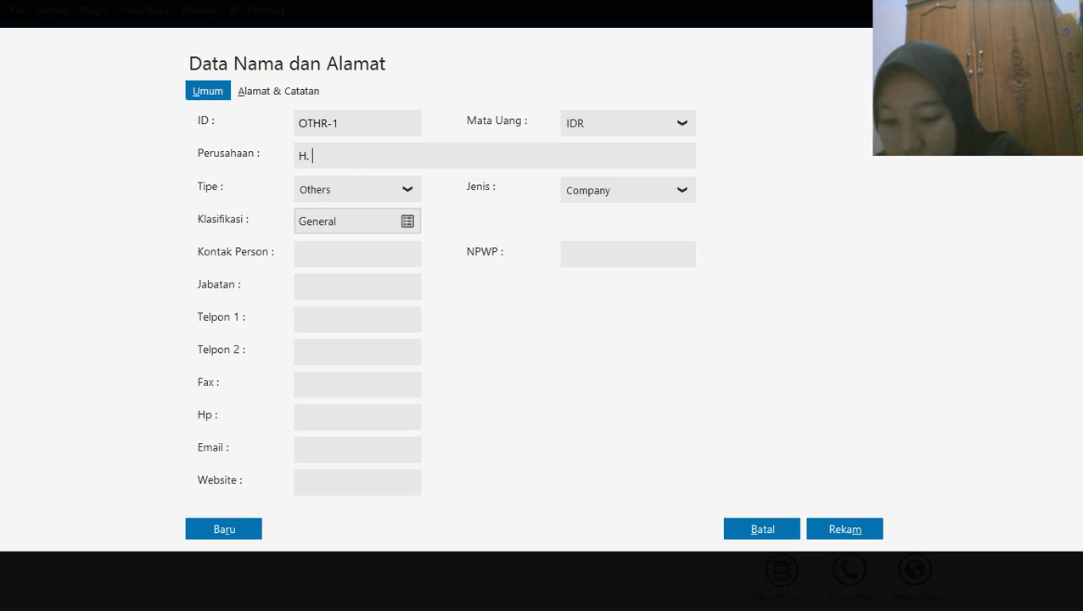
{"action": "type", "text": "Ahmad"}
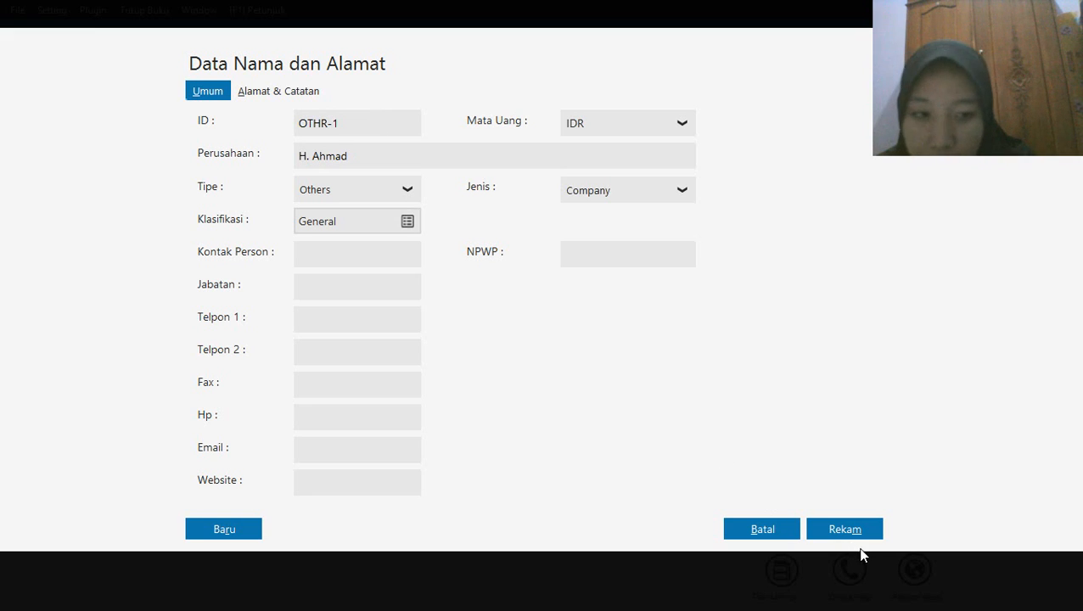
{"action": "left_click", "coordinate": [846, 528]}
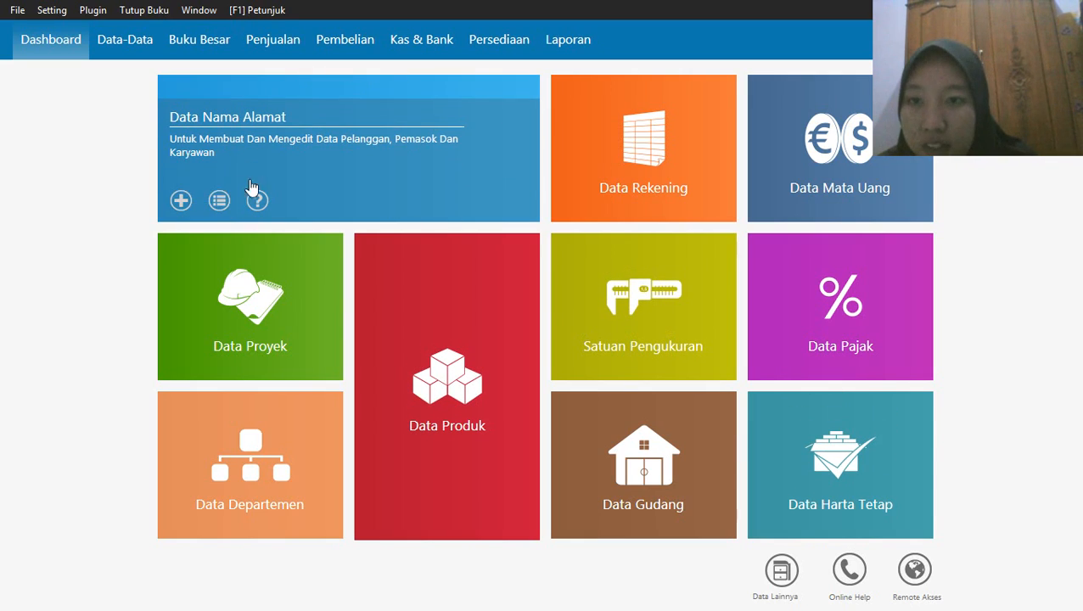
Start a new name and address record of type Employee and select its default ID for replacement
{"action": "left_click", "coordinate": [181, 200]}
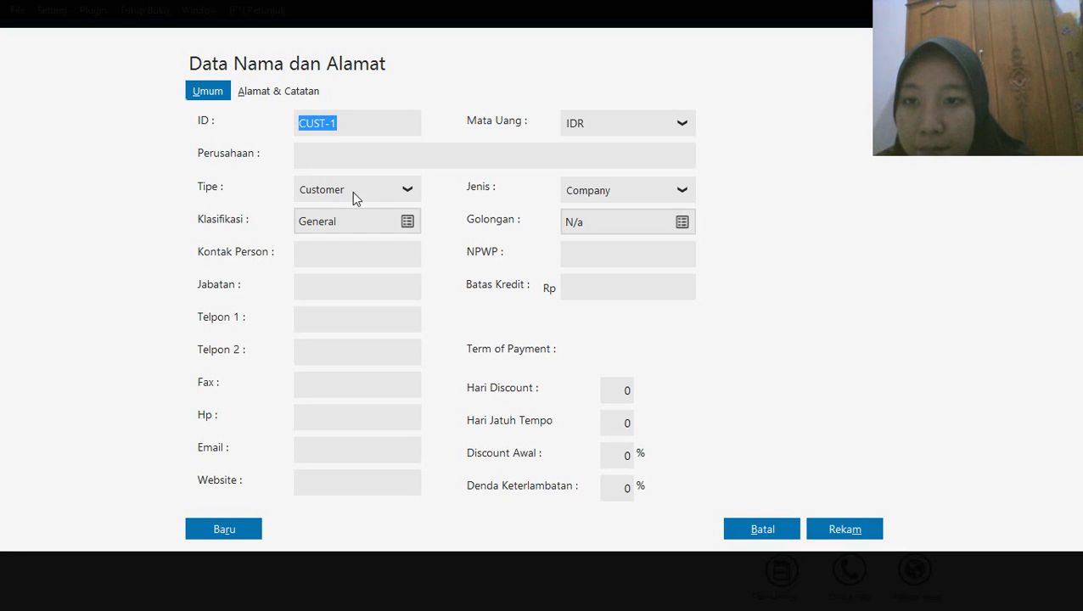
{"action": "left_click", "coordinate": [397, 200]}
{"action": "left_click", "coordinate": [326, 259]}
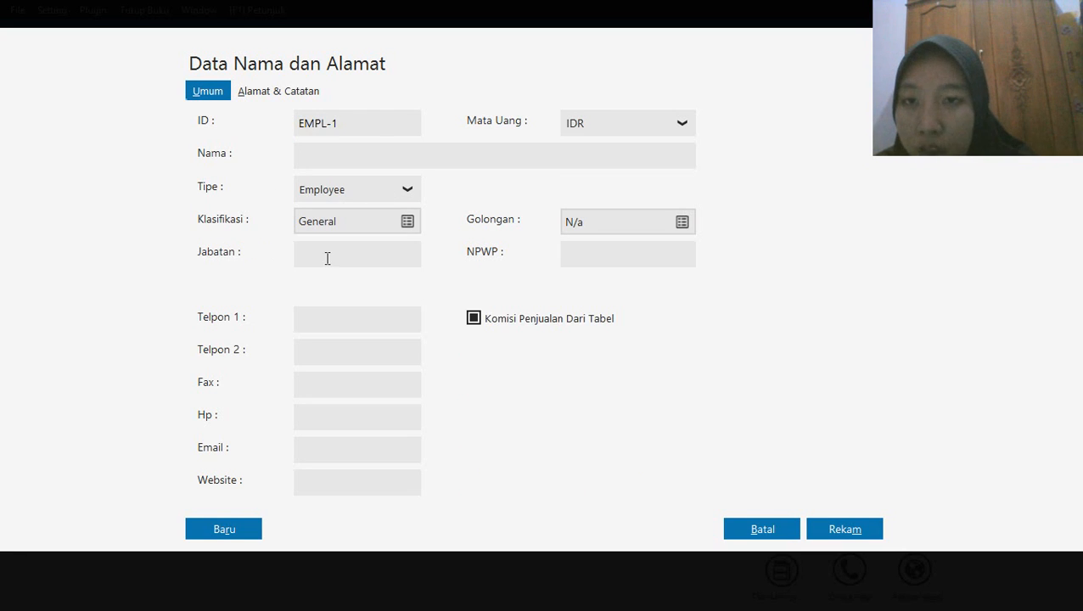
{"action": "left_click", "coordinate": [348, 126]}
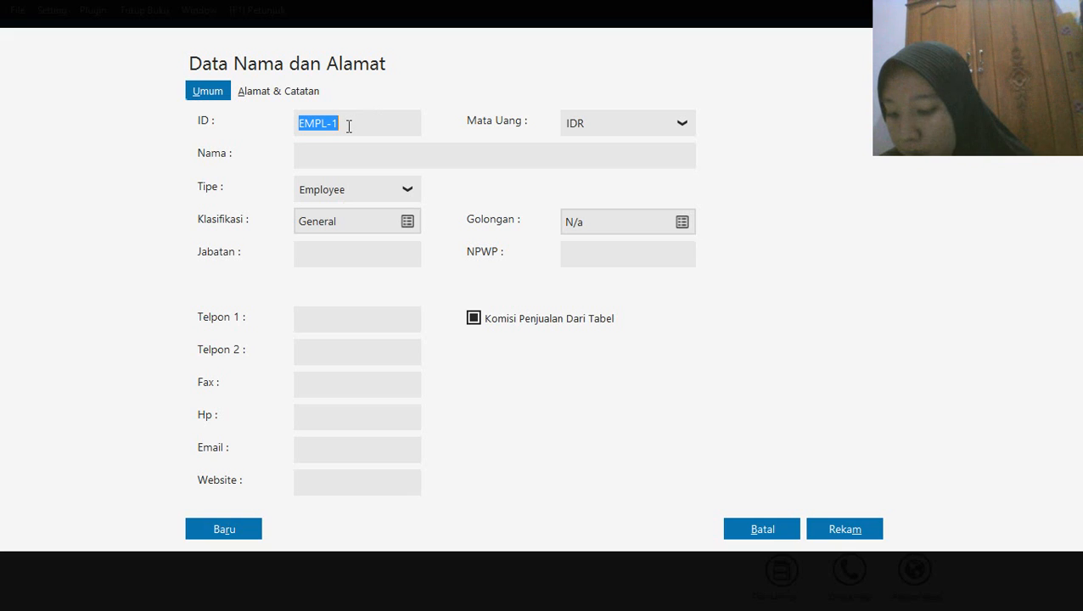
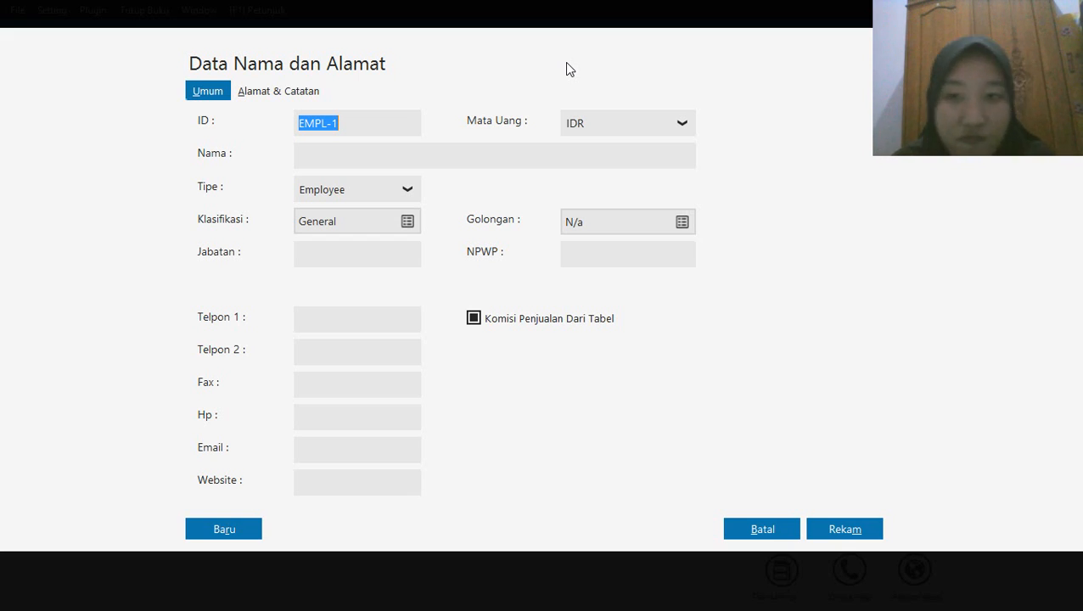
Enter the employee's name in the first Employee record, keep its default ID, and save the record
{"action": "left_click", "coordinate": [320, 158]}
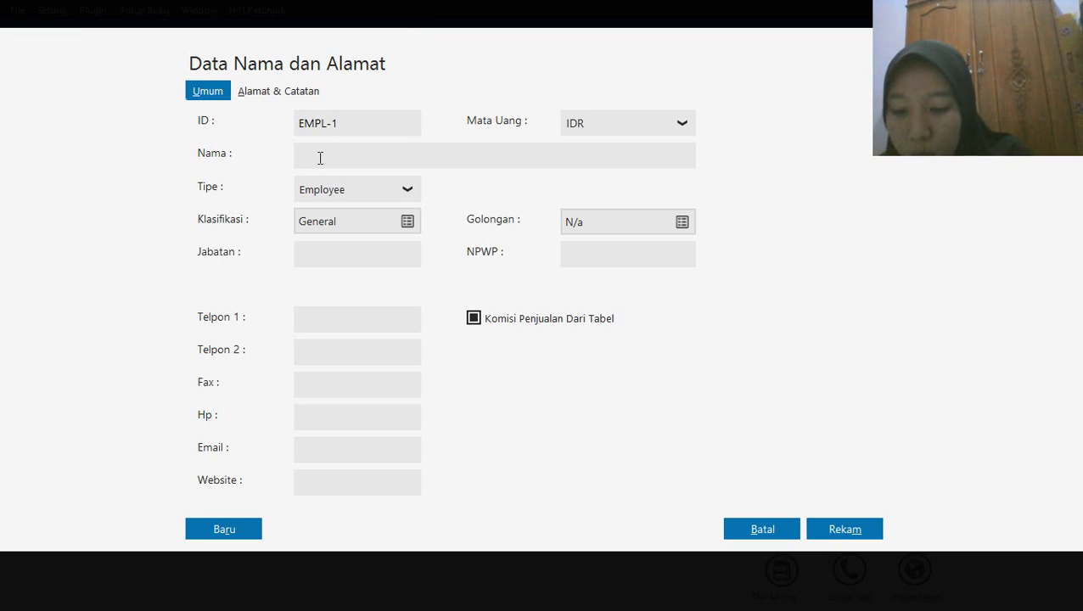
{"action": "type", "text": "Iwan"}
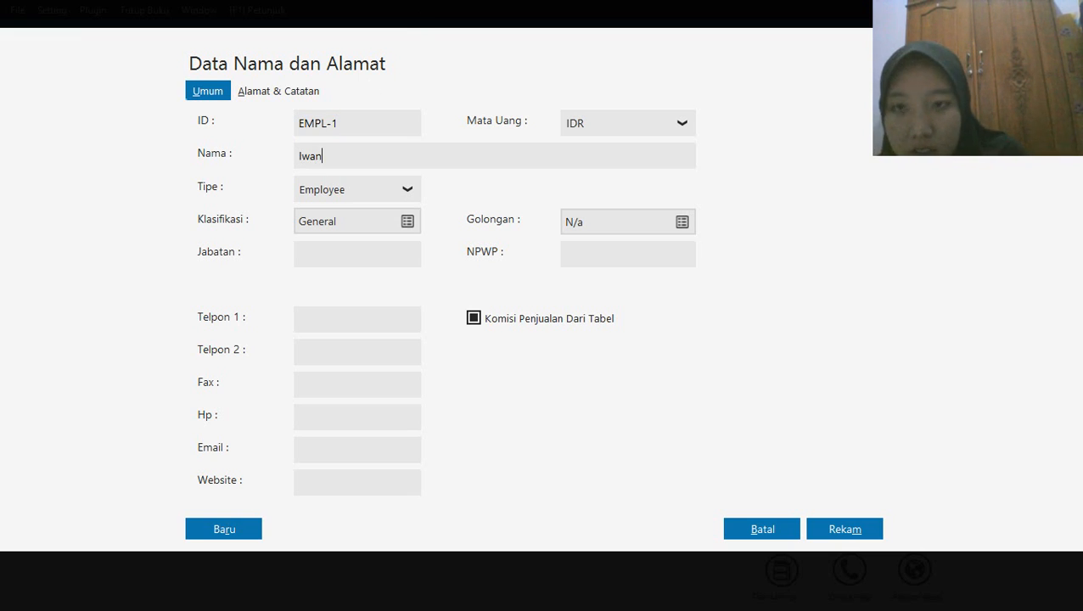
{"action": "left_click", "coordinate": [831, 529]}
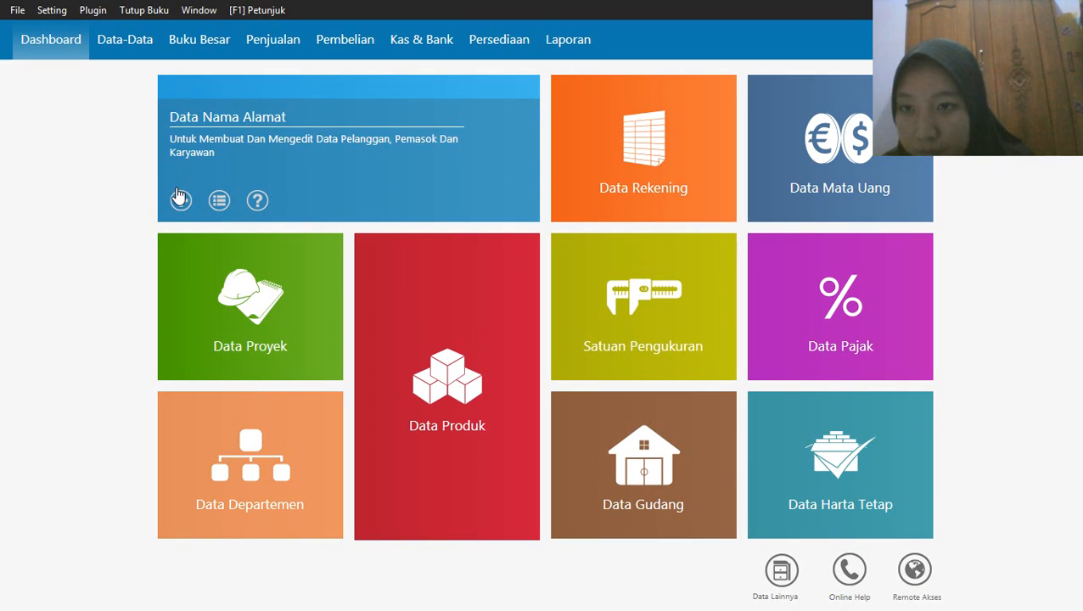
Add a second name and address record of type Employee with the default ID and the employee's name
{"action": "left_click", "coordinate": [181, 204]}
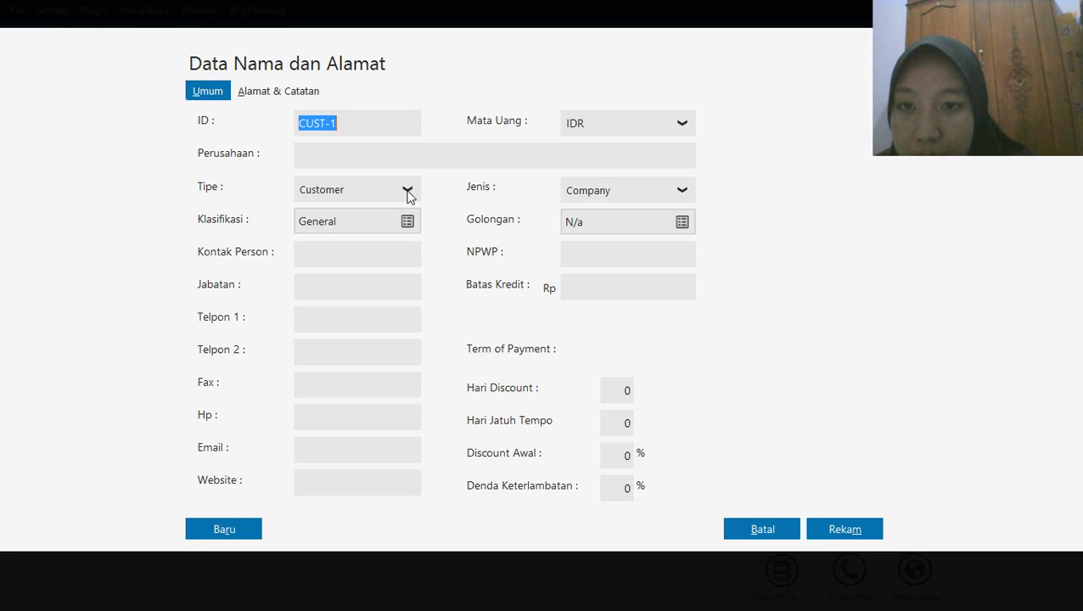
{"action": "left_click", "coordinate": [407, 195]}
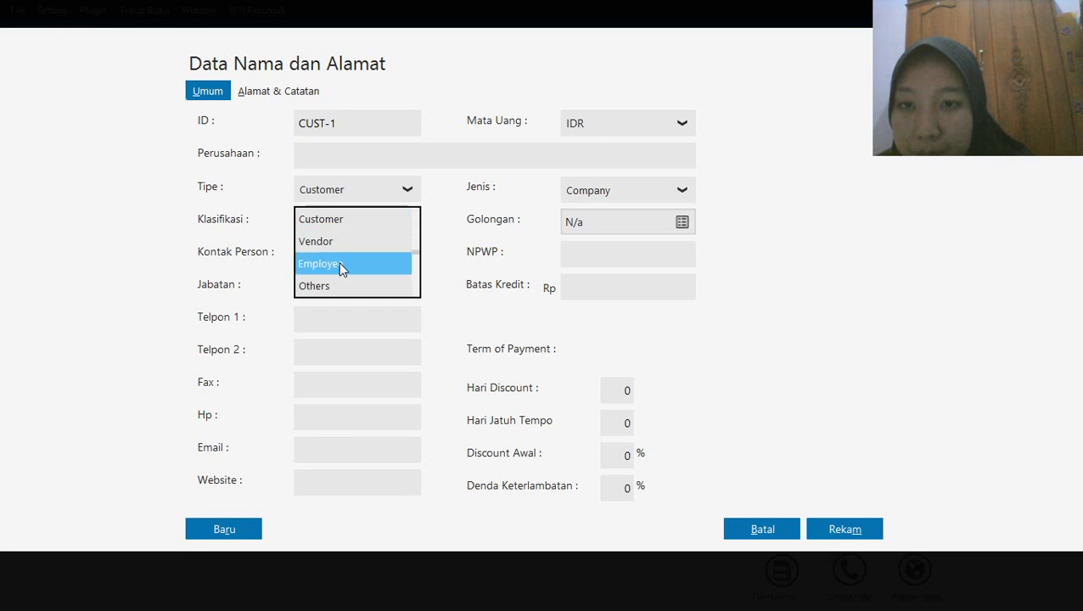
{"action": "left_click", "coordinate": [342, 266]}
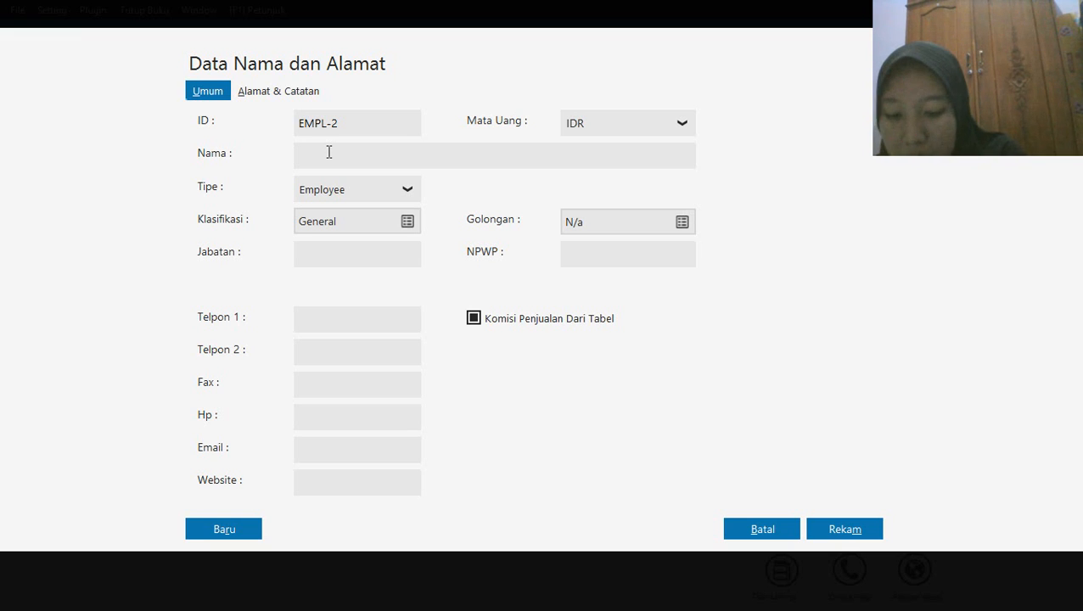
{"action": "type", "text": "Badu"}
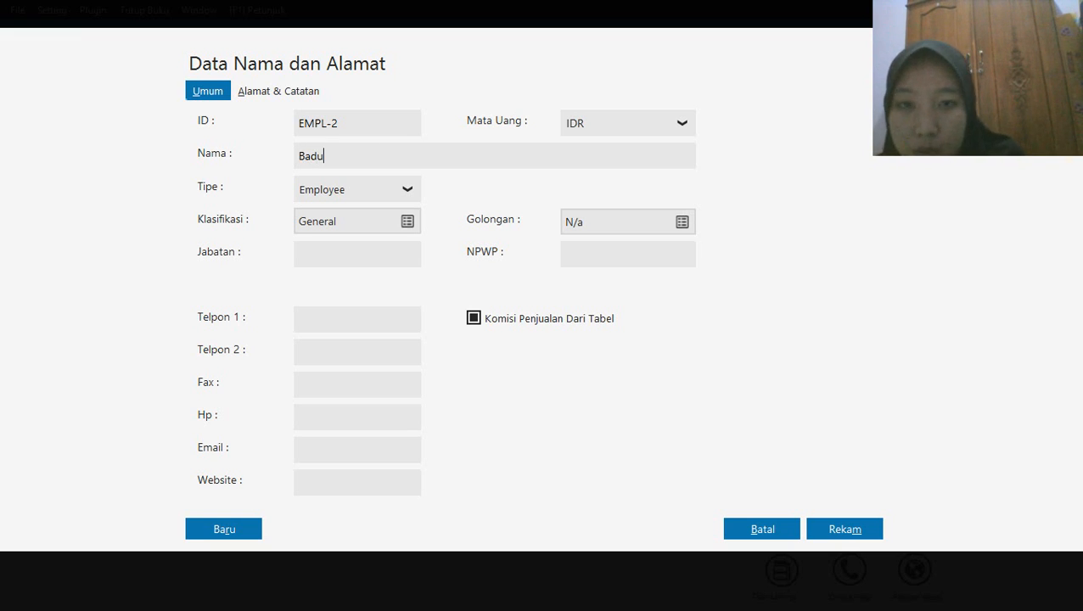
{"action": "left_click", "coordinate": [841, 528]}
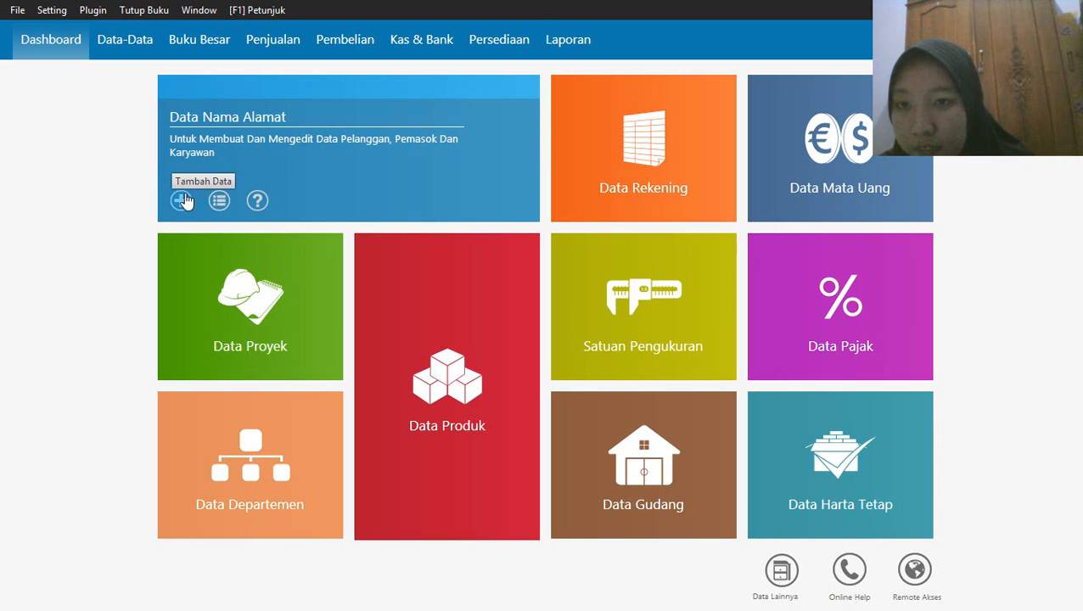
Add a third Employee record, keeping the default ID and entering the employee's name
{"action": "left_click", "coordinate": [182, 200]}
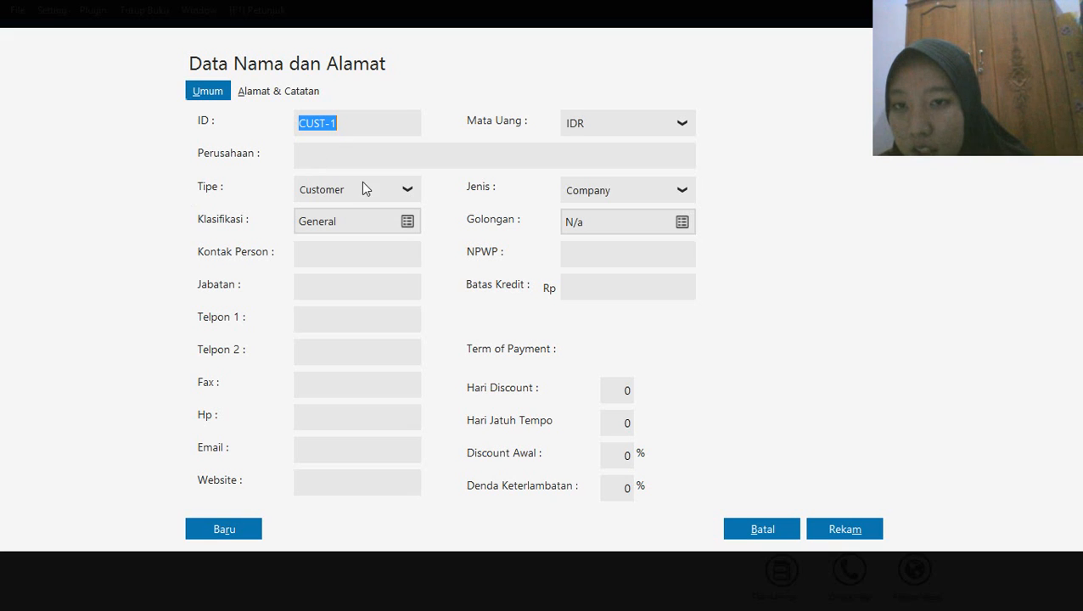
{"action": "left_click", "coordinate": [406, 189]}
{"action": "left_click", "coordinate": [333, 264]}
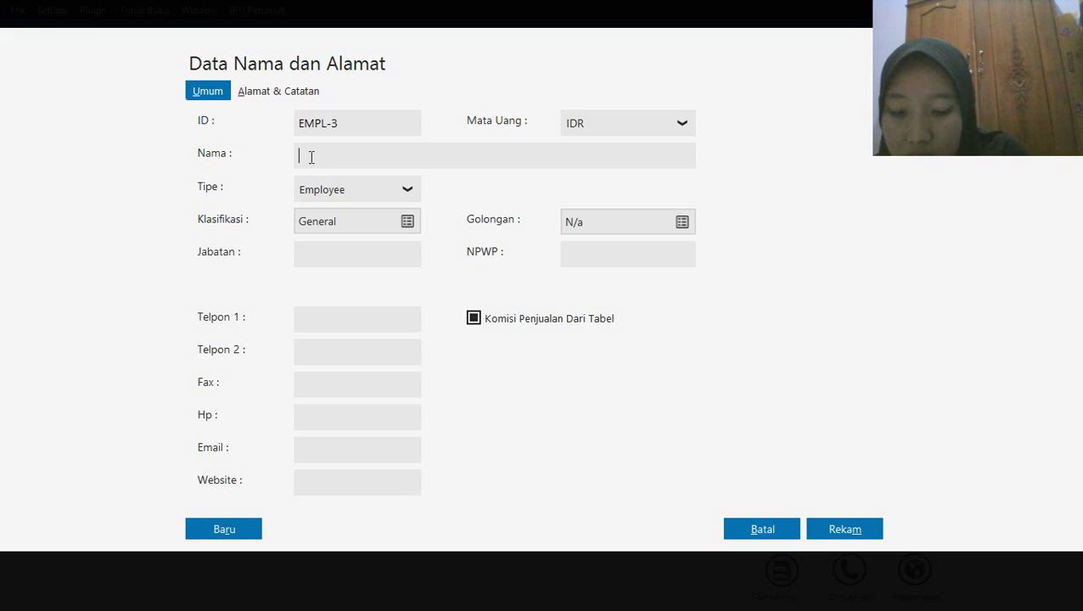
{"action": "type", "text": "Tari"}
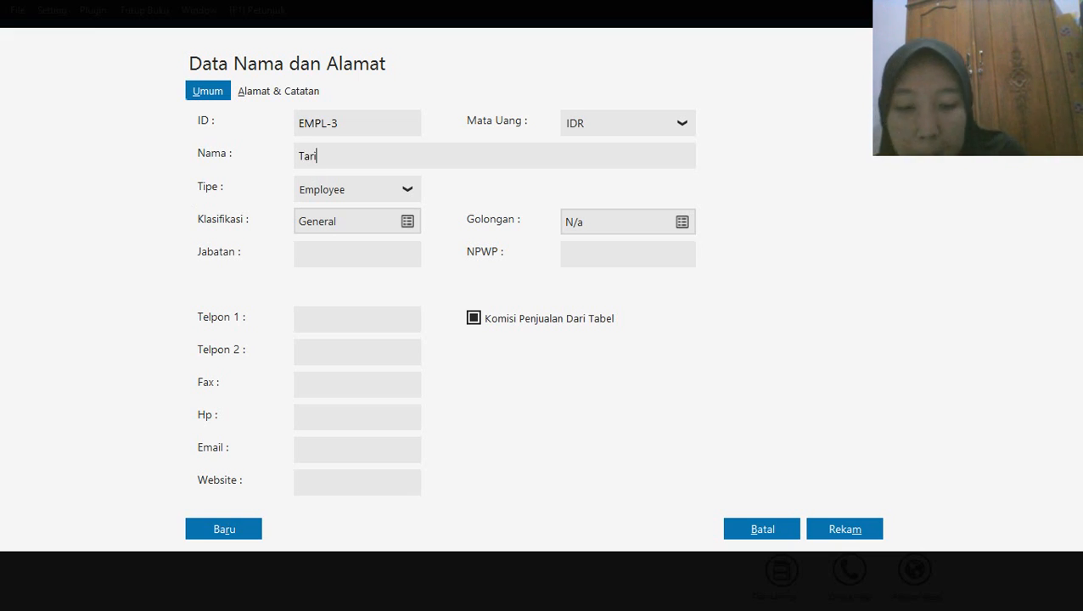
{"action": "left_click", "coordinate": [863, 528]}
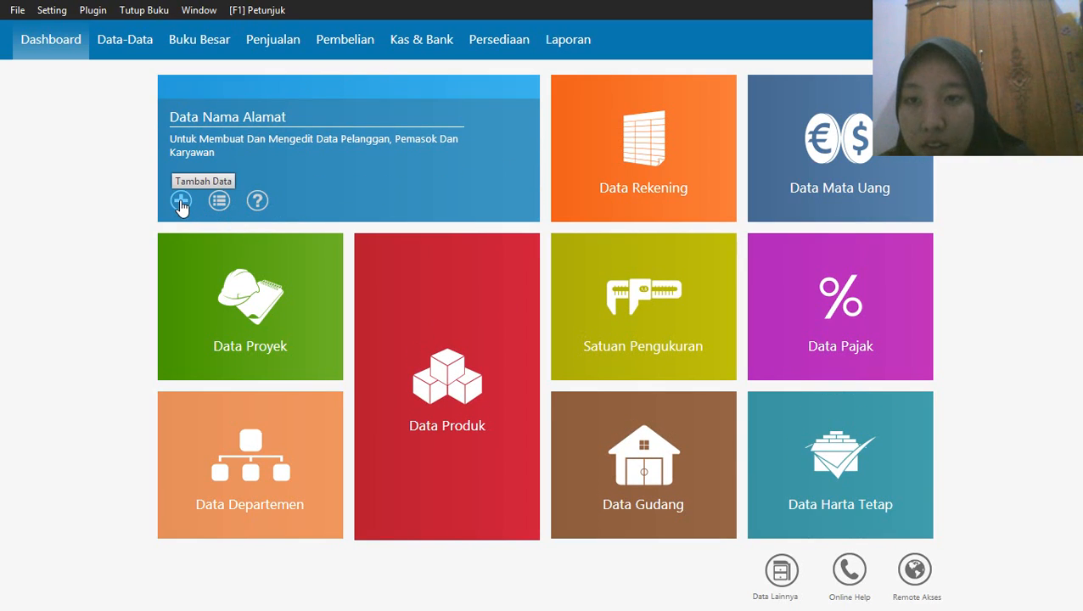
Add a fourth Employee record, keeping the default ID and entering the employee's name
{"action": "left_click", "coordinate": [181, 203]}
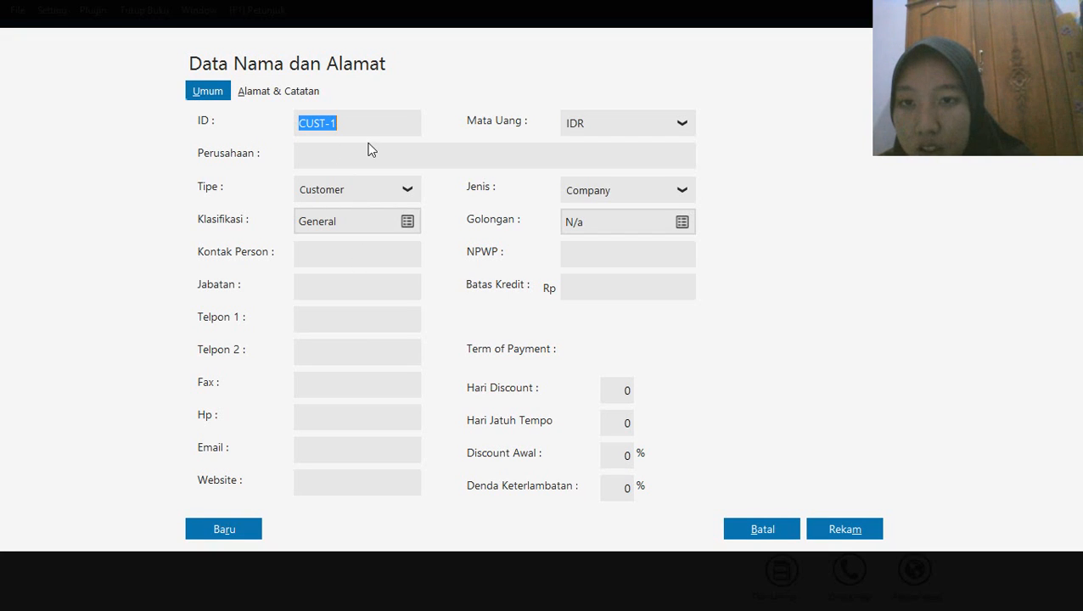
{"action": "left_click", "coordinate": [403, 194]}
{"action": "left_click", "coordinate": [323, 261]}
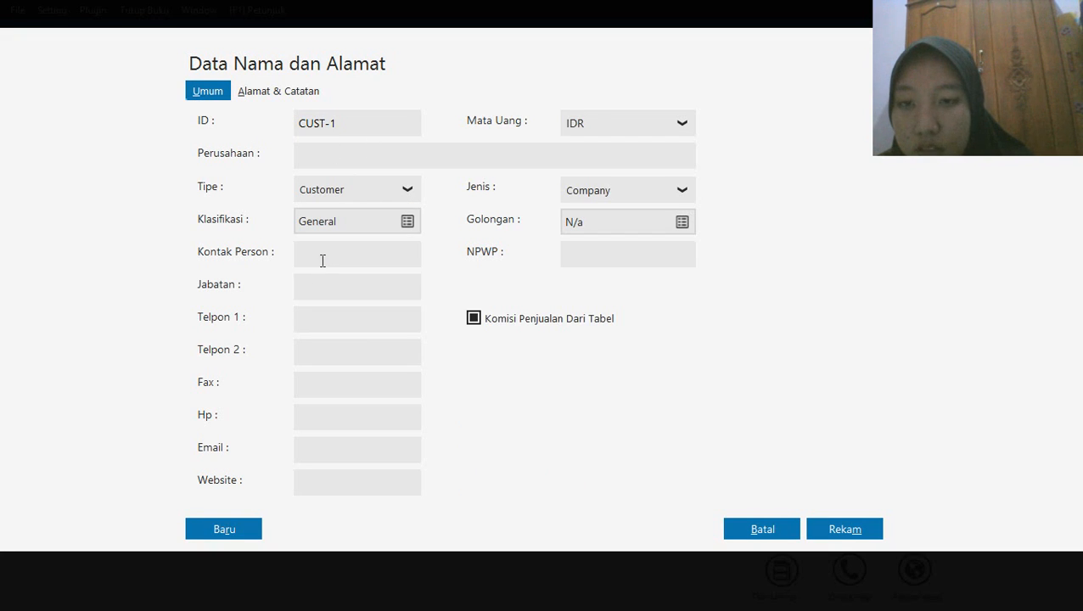
{"action": "left_click", "coordinate": [336, 151]}
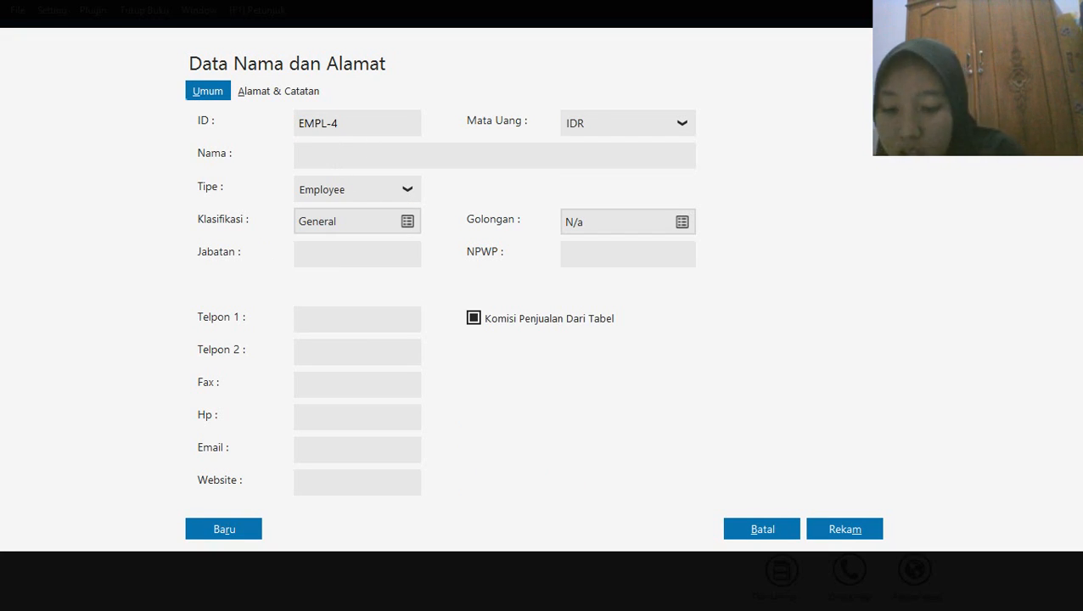
{"action": "type", "text": "Agus"}
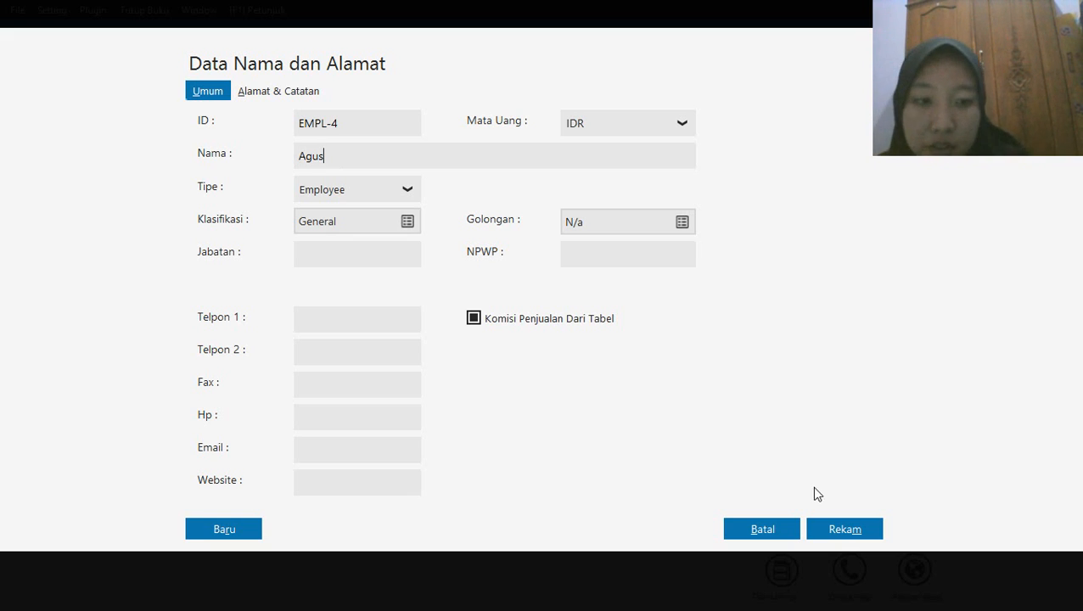
{"action": "left_click", "coordinate": [830, 528]}
Add a fifth Employee record, keeping the default ID and entering the employee's name
{"action": "mouse_move", "coordinate": [215, 219]}
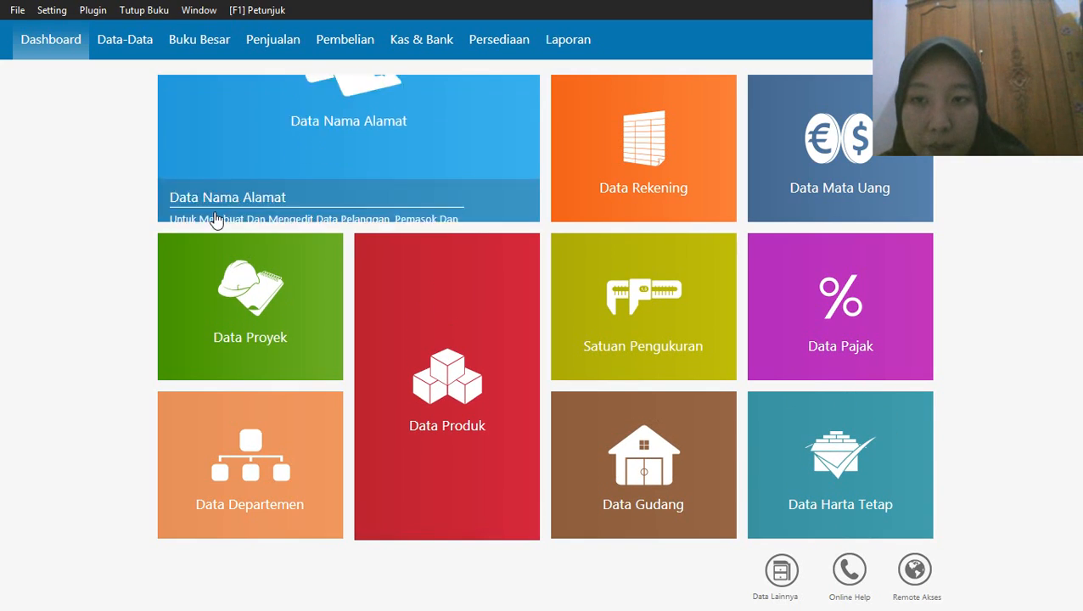
{"action": "left_click", "coordinate": [181, 202]}
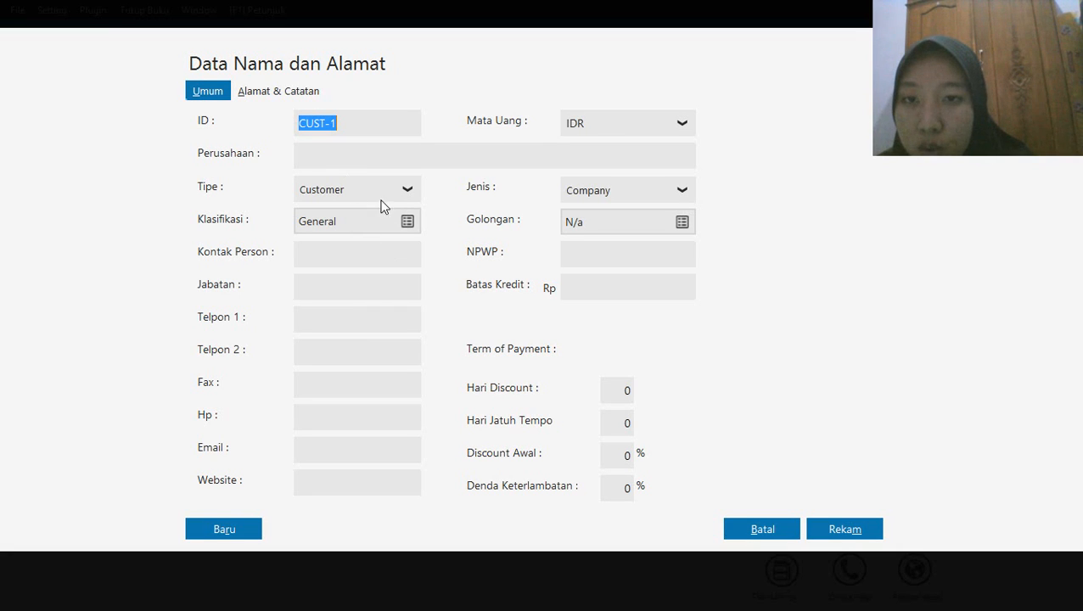
{"action": "left_click", "coordinate": [382, 190]}
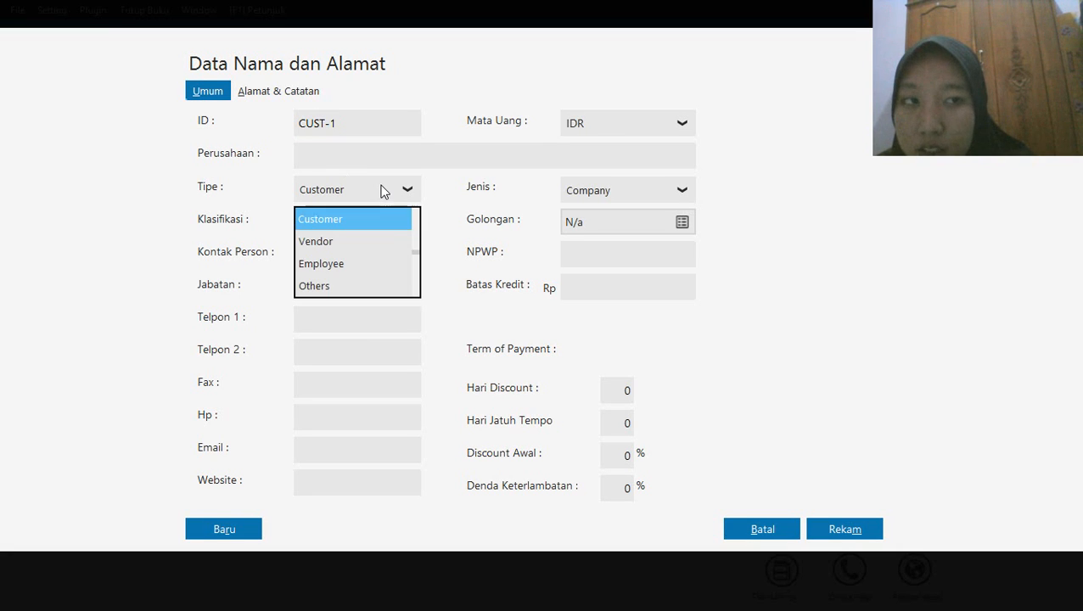
{"action": "left_click", "coordinate": [325, 263]}
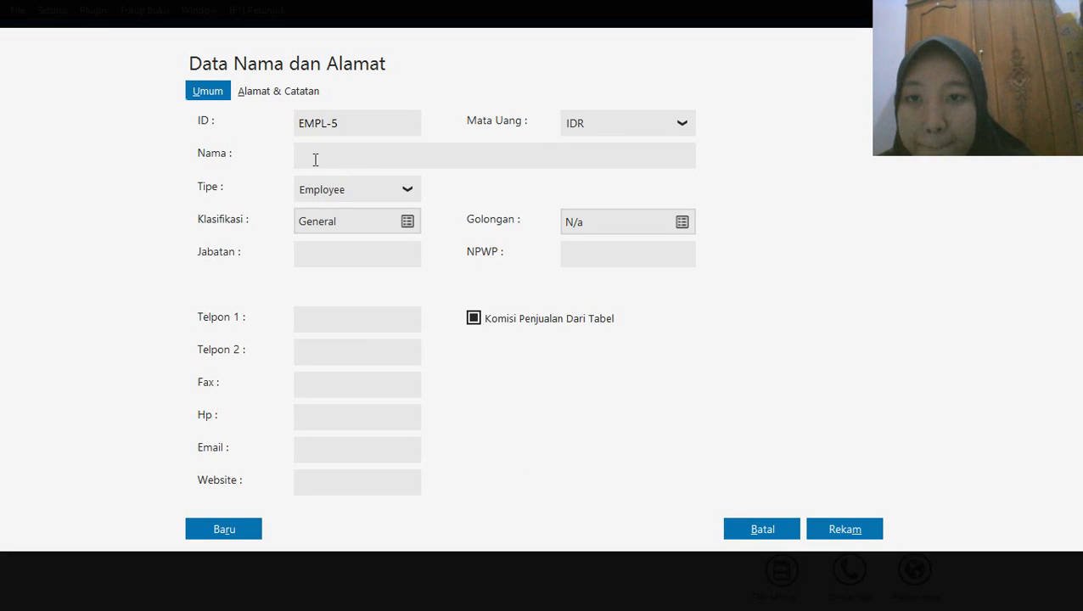
{"action": "type", "text": "Dani"}
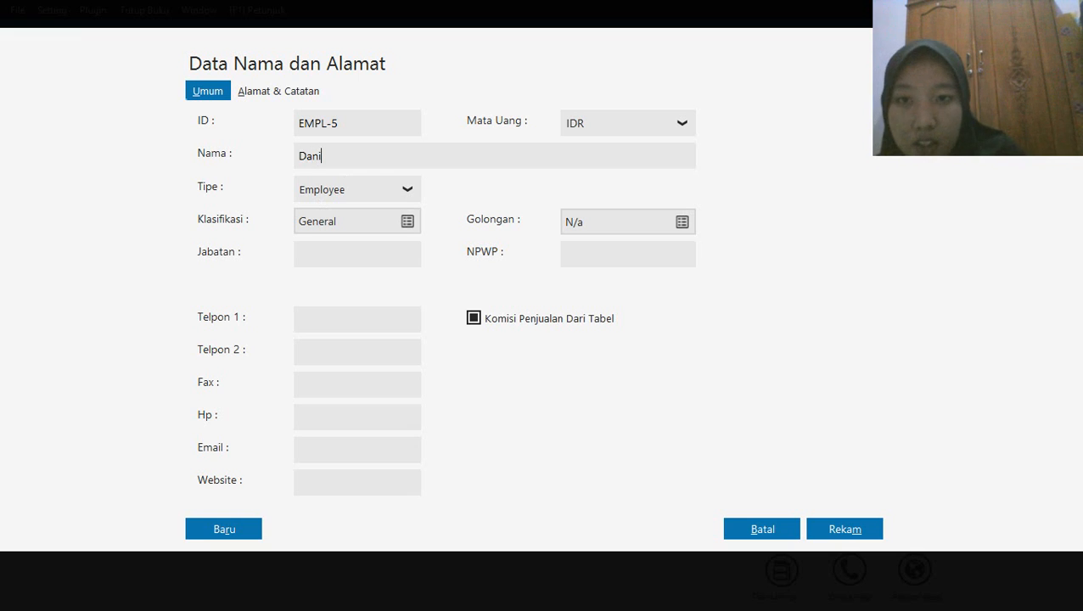
{"action": "left_click", "coordinate": [829, 529]}
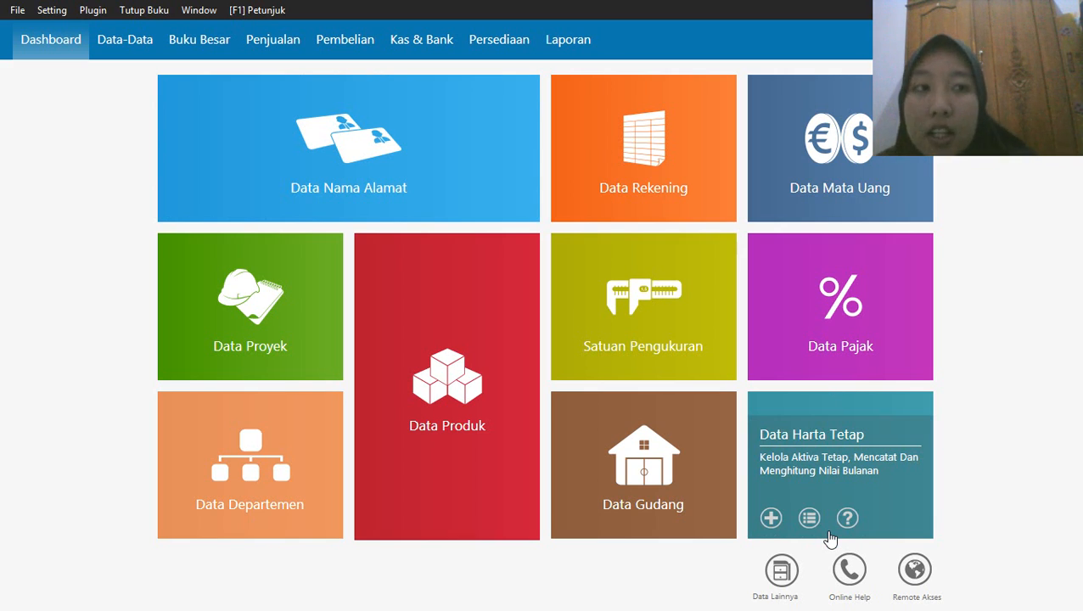
Start a new accounts receivable opening balance entry (Saldo Awal Piutang Usaha) for the customer Toko Anugrah
{"action": "left_click", "coordinate": [52, 14]}
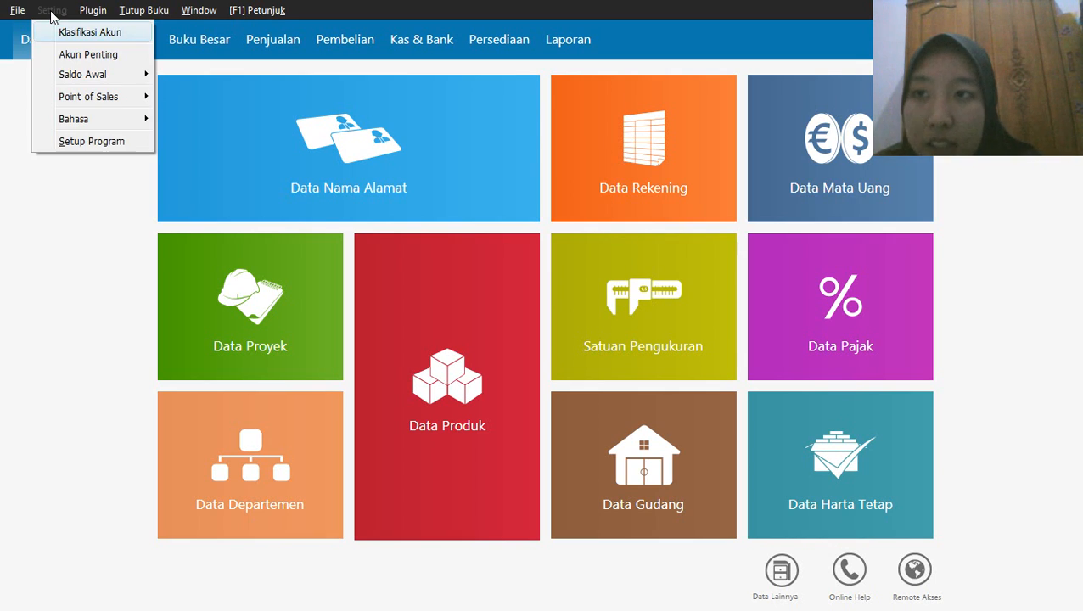
{"action": "mouse_move", "coordinate": [92, 78]}
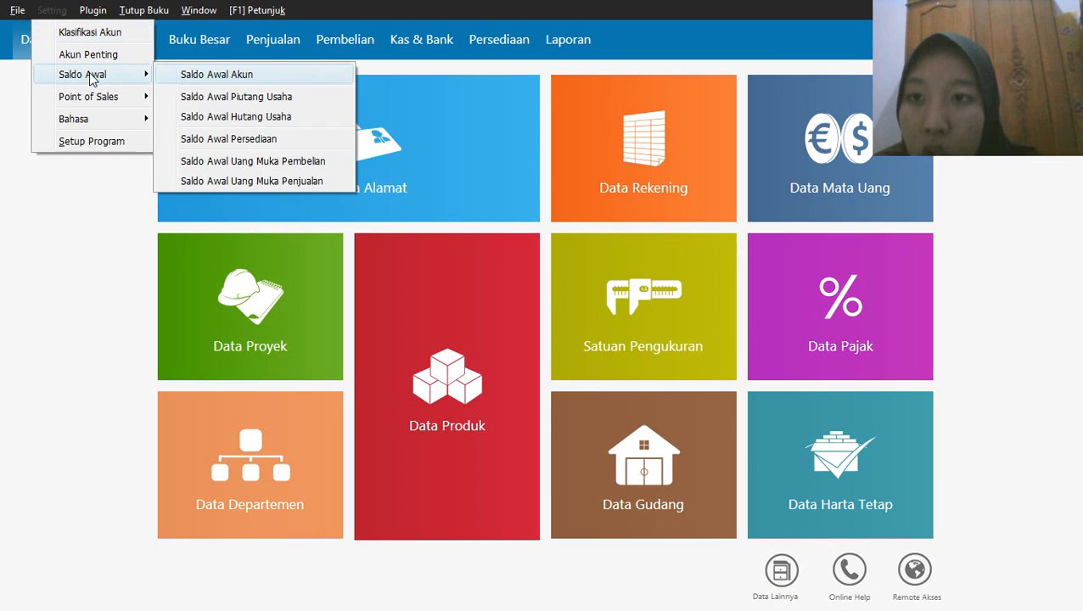
{"action": "left_click", "coordinate": [220, 97]}
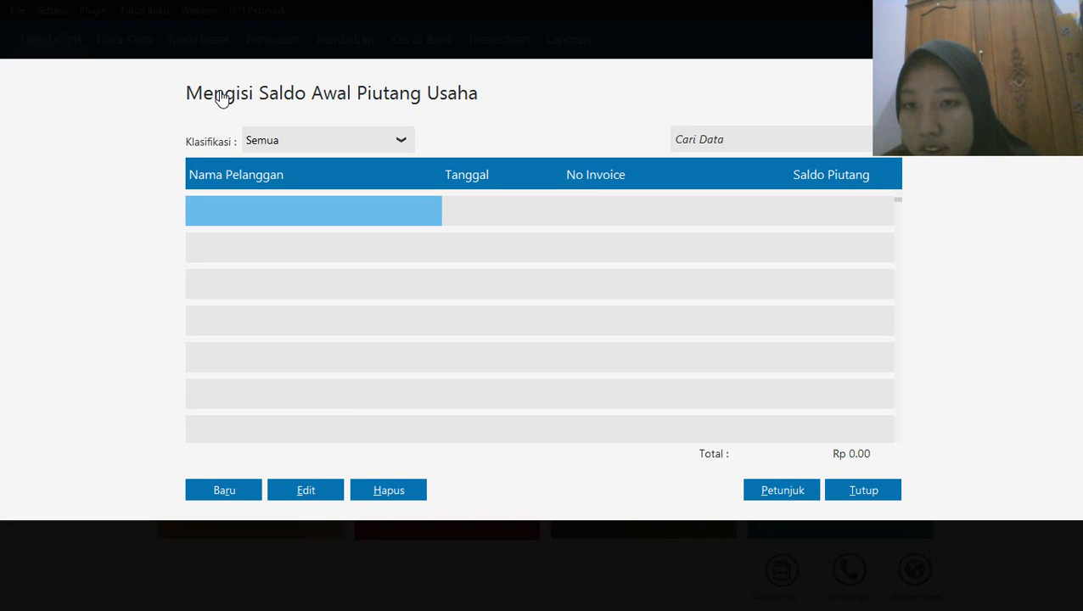
{"action": "left_click", "coordinate": [219, 494]}
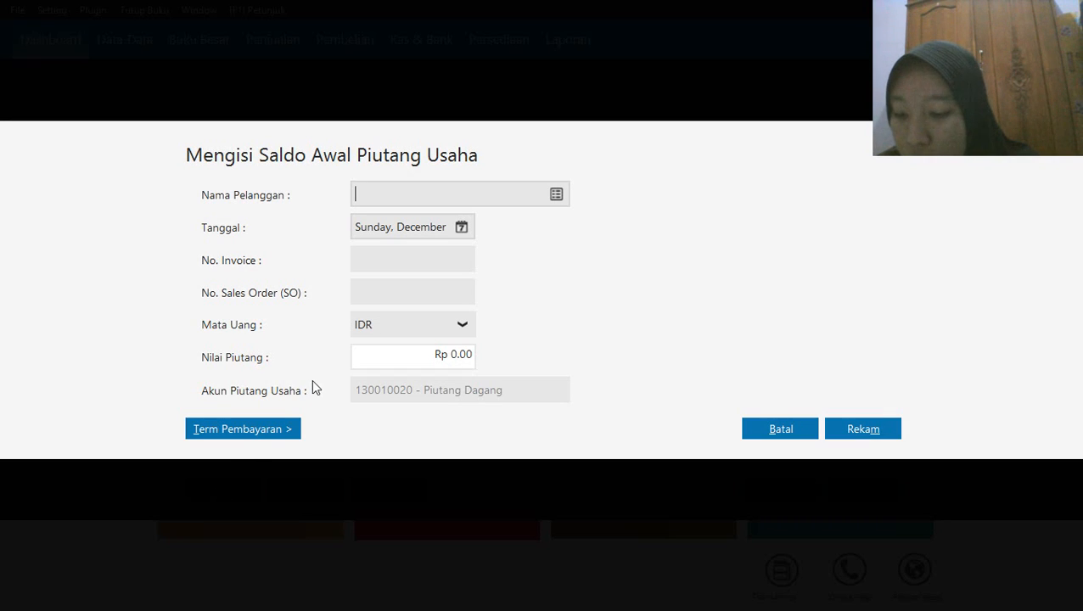
{"action": "left_click", "coordinate": [556, 201]}
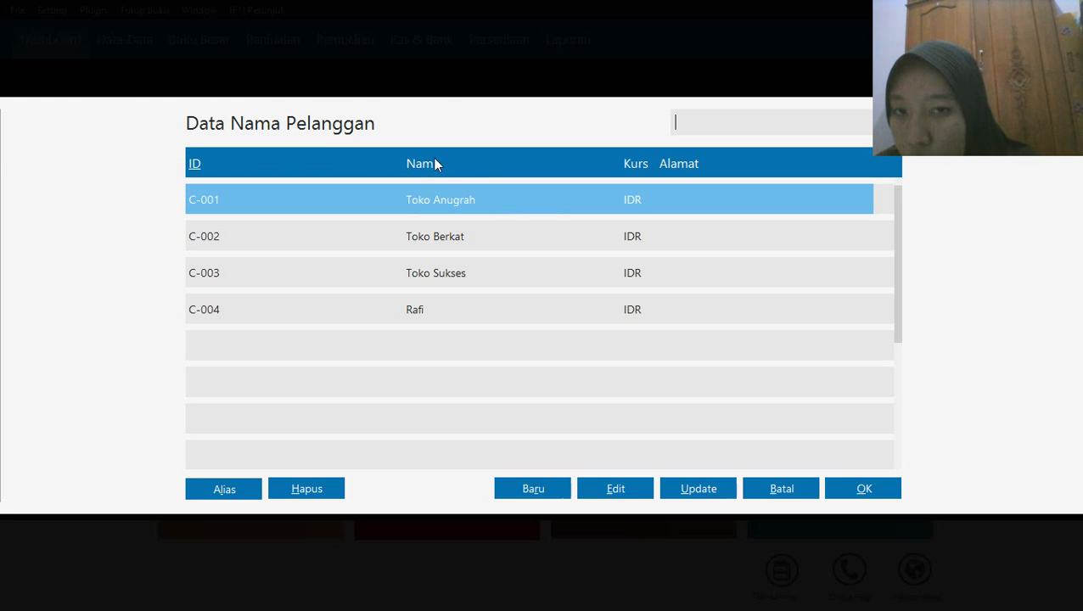
{"action": "left_click", "coordinate": [864, 490]}
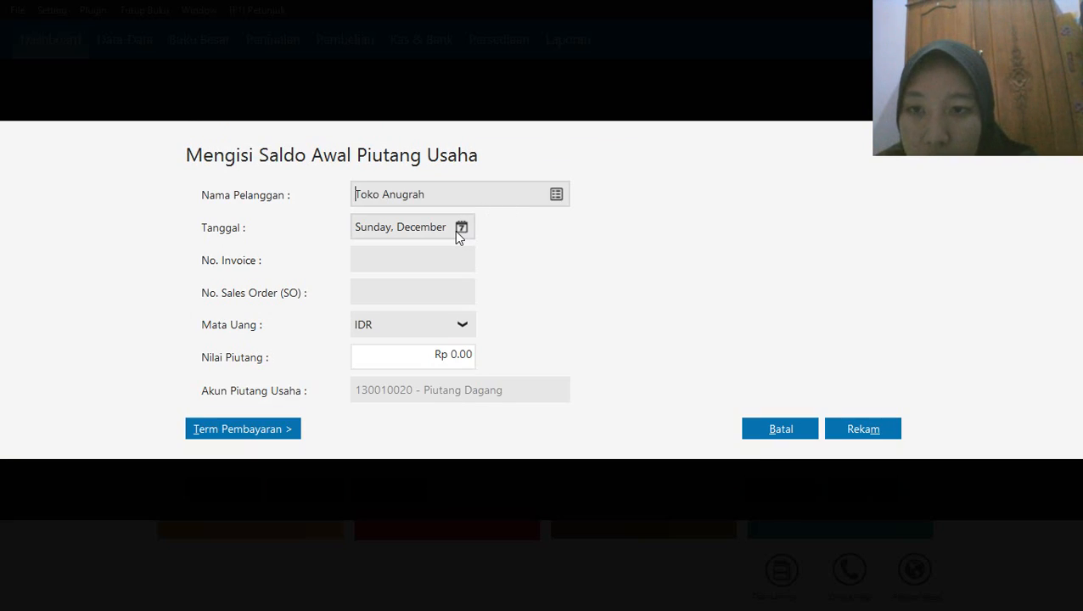
Set the date of the Toko Anugrah receivable to 11 November 2019
{"action": "left_click", "coordinate": [458, 229]}
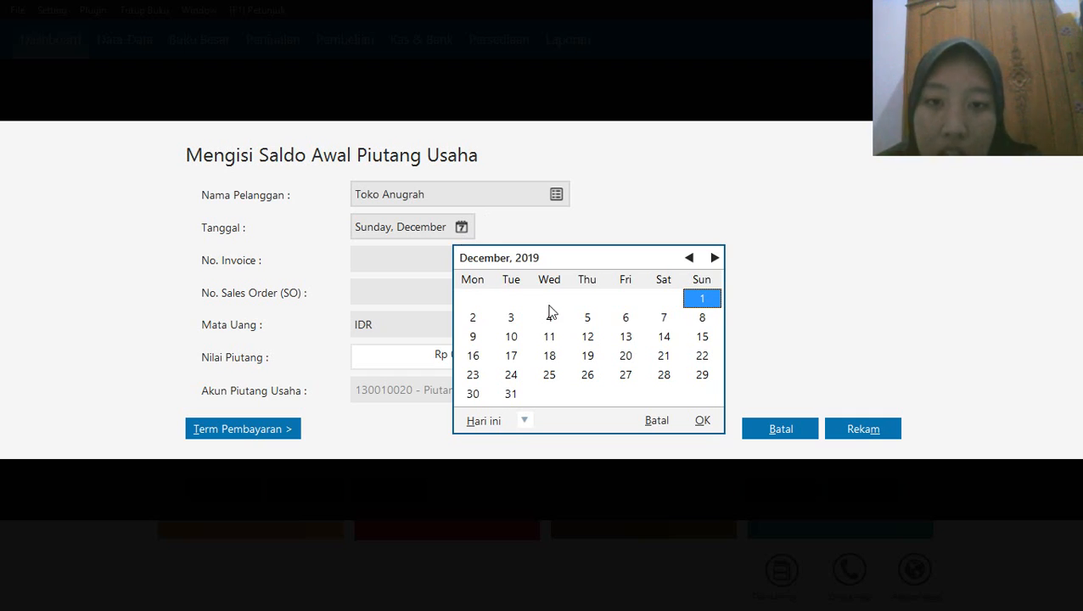
{"action": "left_click", "coordinate": [690, 259]}
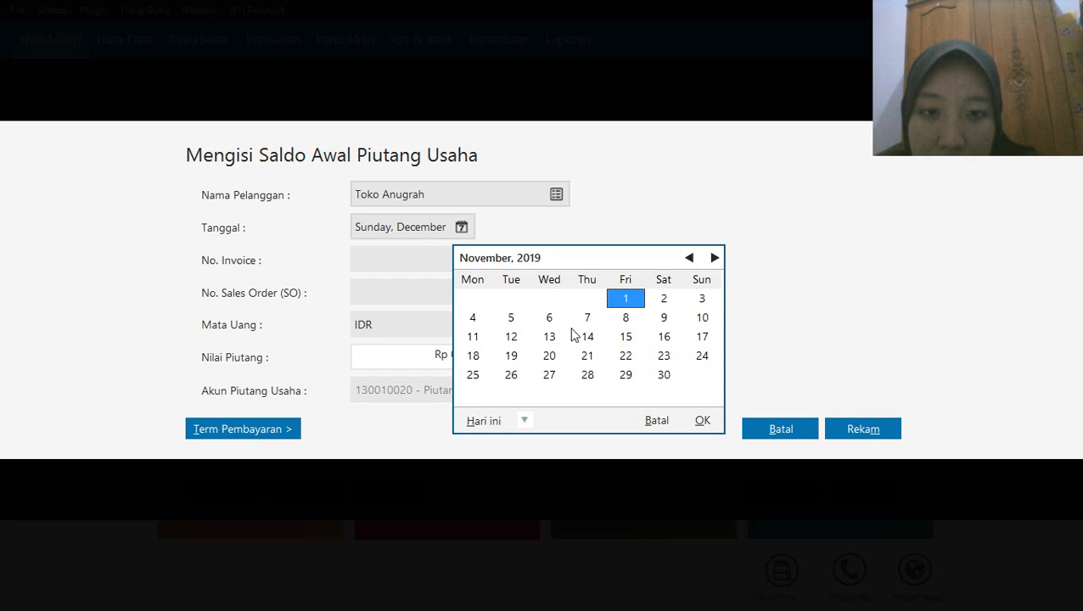
{"action": "left_click", "coordinate": [468, 341]}
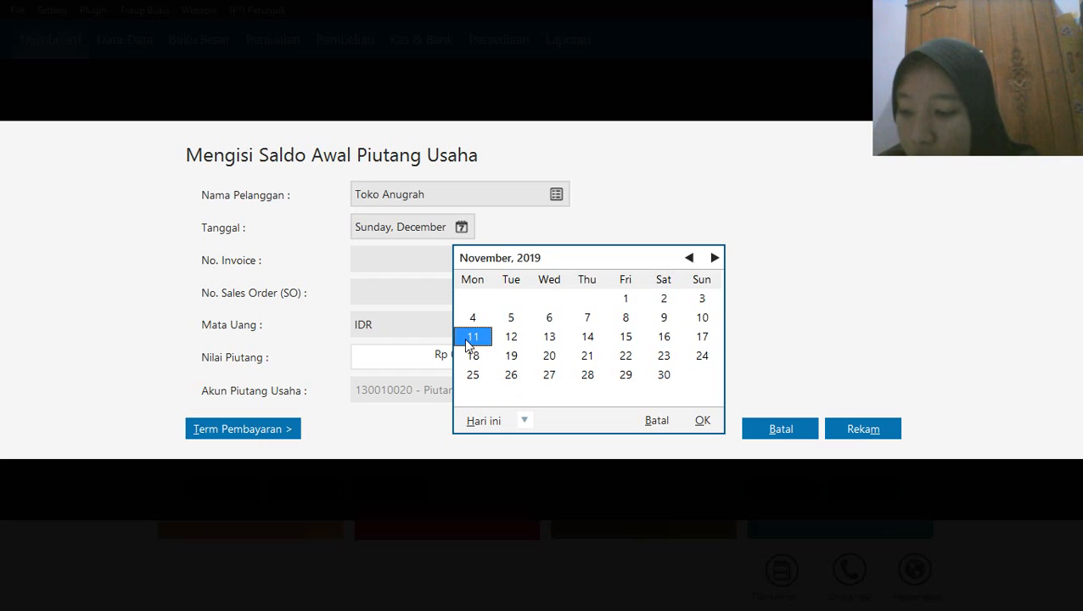
{"action": "left_click", "coordinate": [704, 425]}
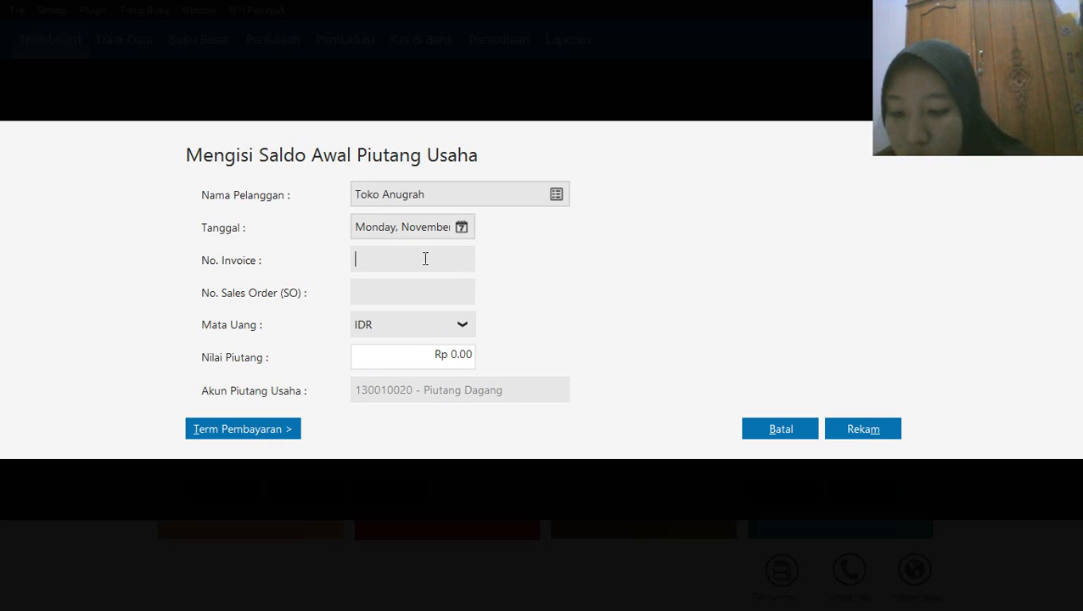
Enter invoice number INV-001 and a receivable value of Rp 2,000,000 for Toko Anugrah, and record the entry
{"action": "left_click", "coordinate": [426, 259]}
{"action": "type", "text": "IN"}
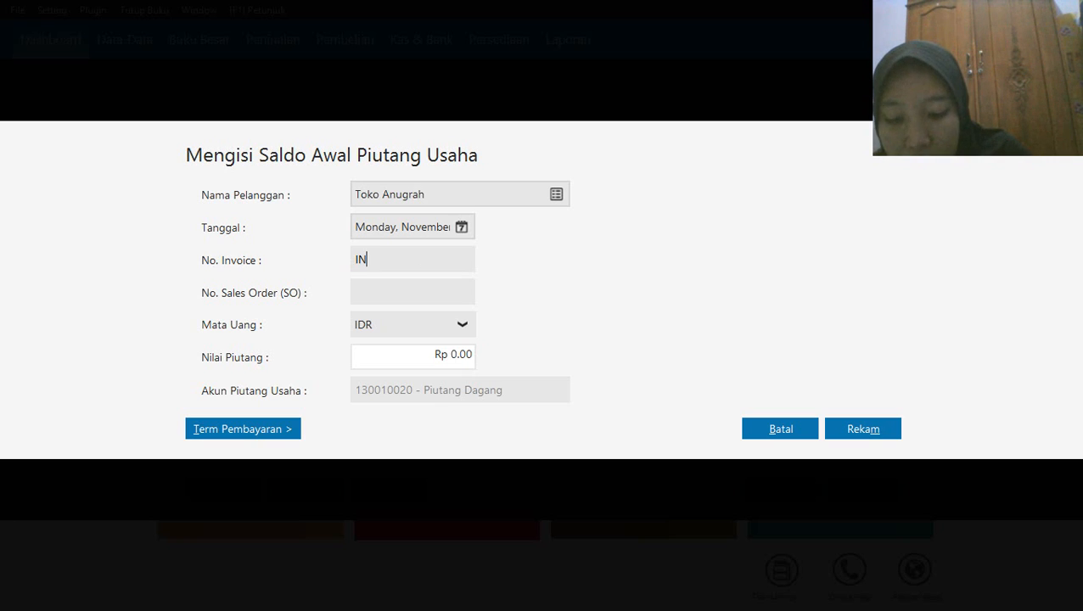
{"action": "type", "text": "V-001"}
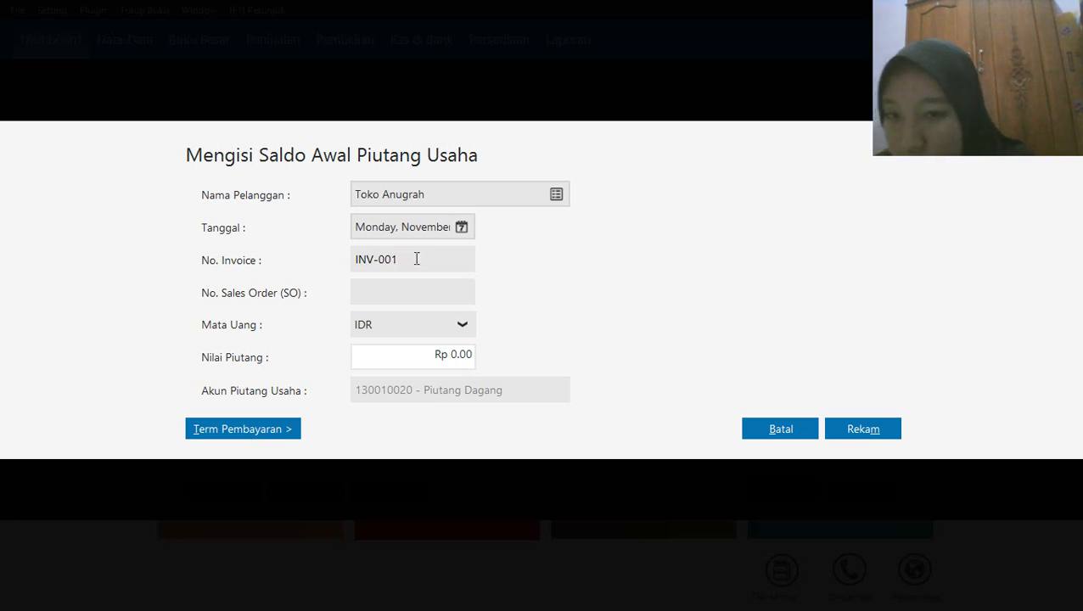
{"action": "left_click", "coordinate": [399, 357]}
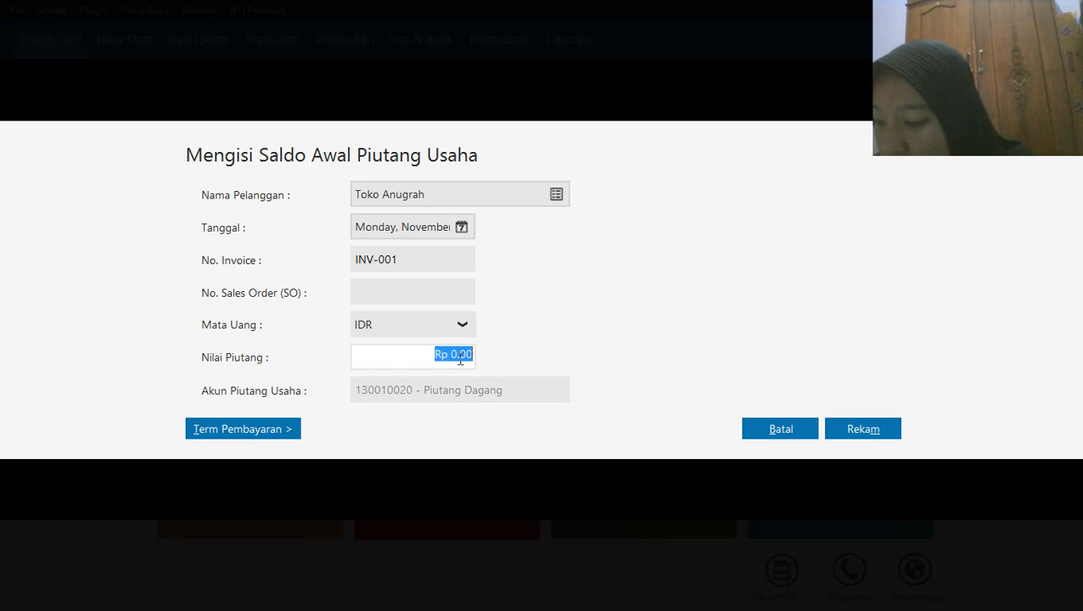
{"action": "key", "text": "BackSpace"}
{"action": "type", "text": "200"}
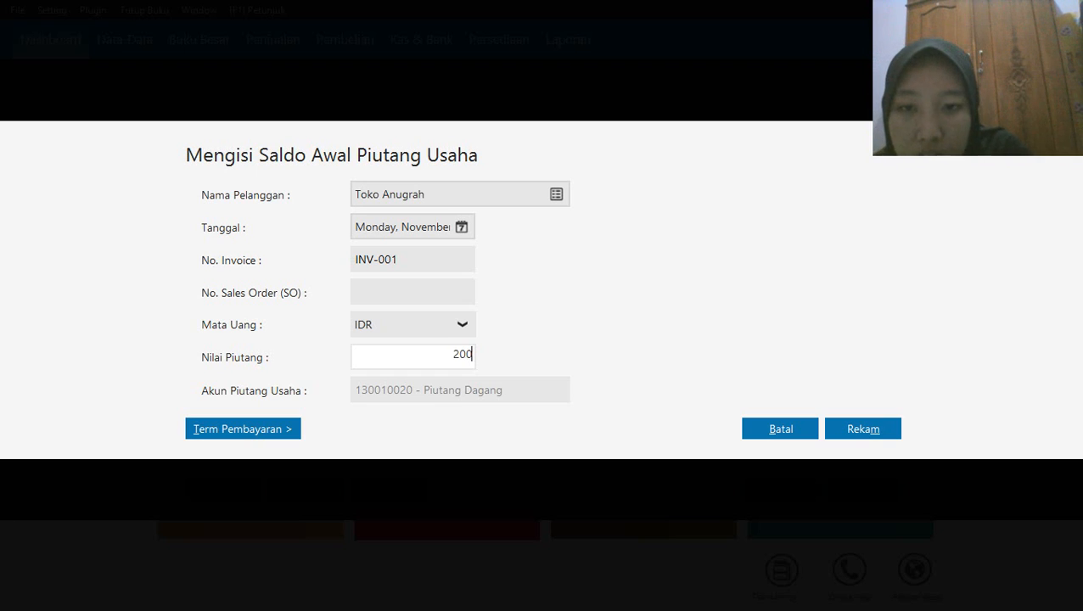
{"action": "type", "text": "0000"}
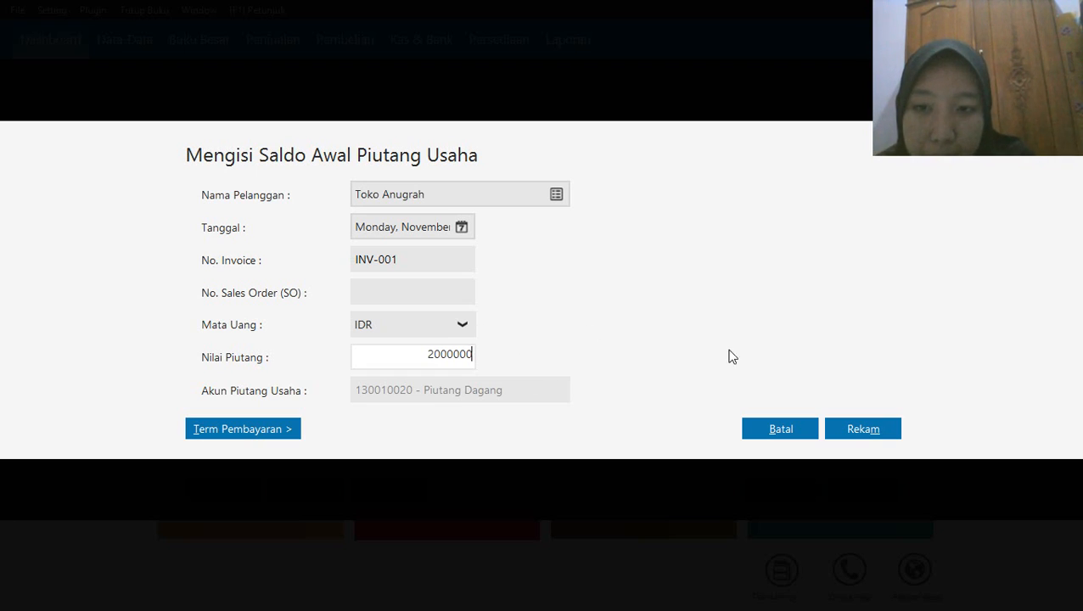
{"action": "left_click", "coordinate": [855, 431]}
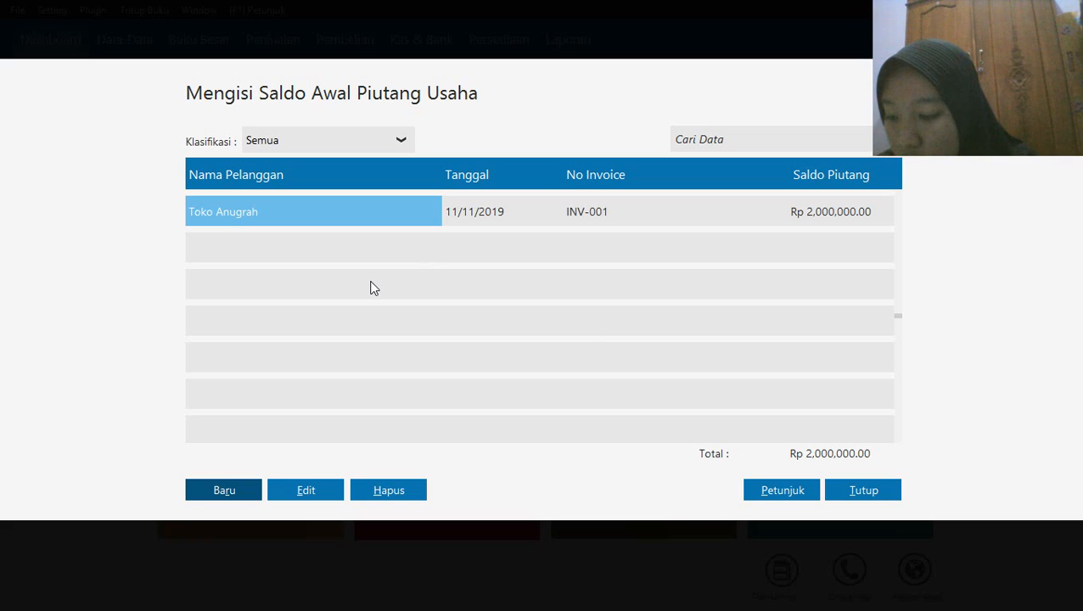
Start a second receivable opening balance entry for Toko Anugrah, dated 12 December 2019
{"action": "left_click", "coordinate": [227, 495]}
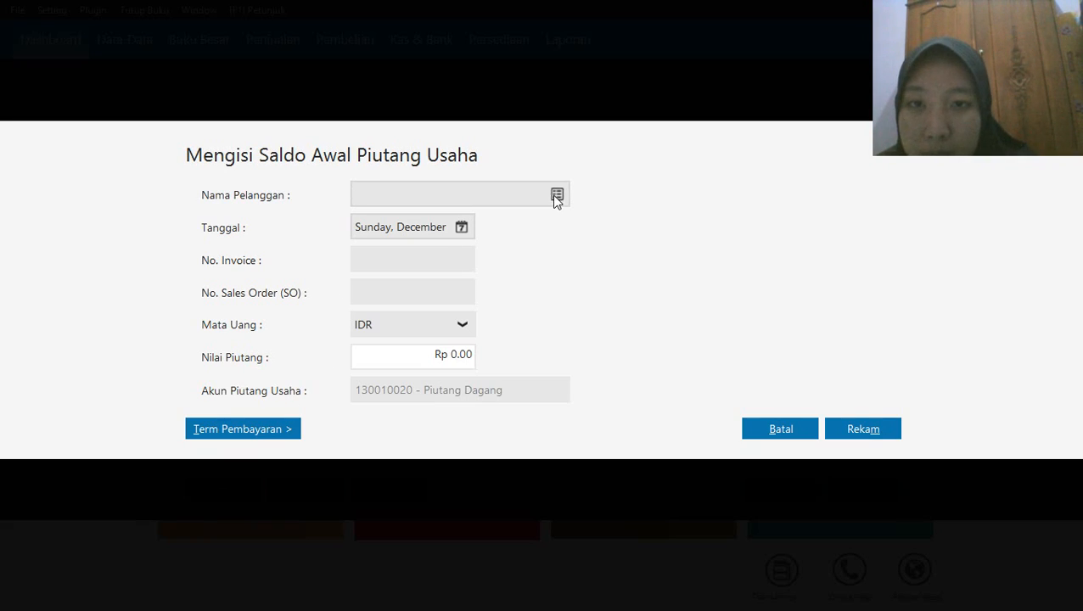
{"action": "left_click", "coordinate": [557, 197]}
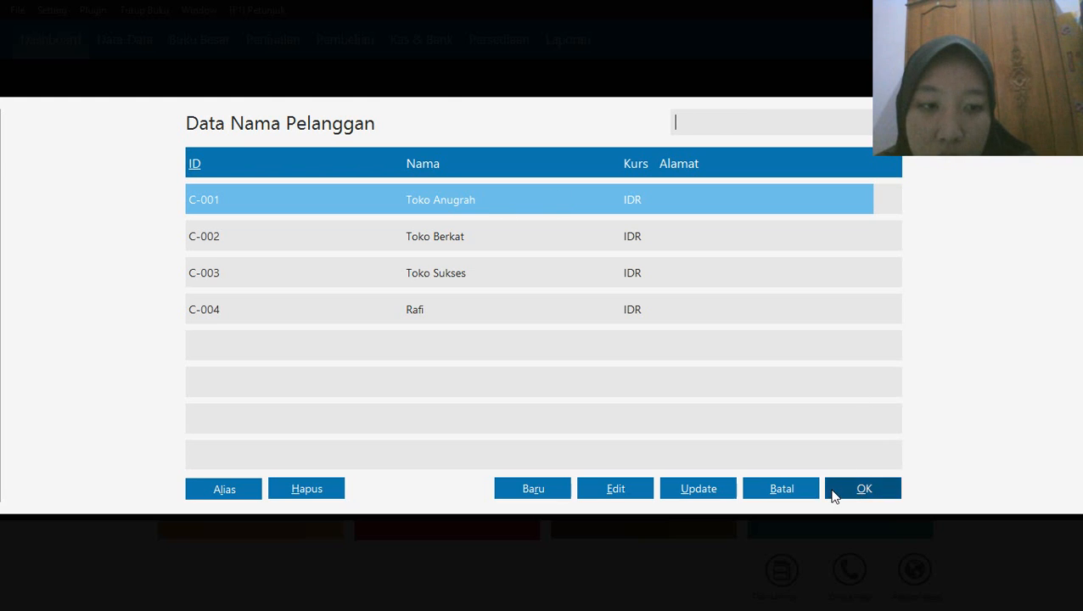
{"action": "left_click", "coordinate": [863, 489]}
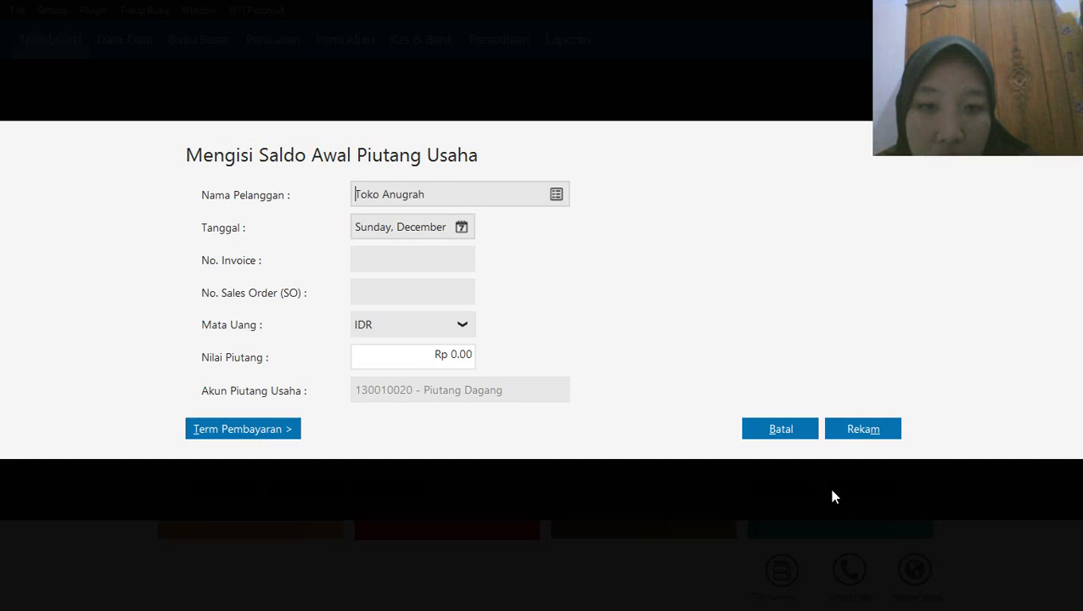
{"action": "left_click", "coordinate": [462, 228]}
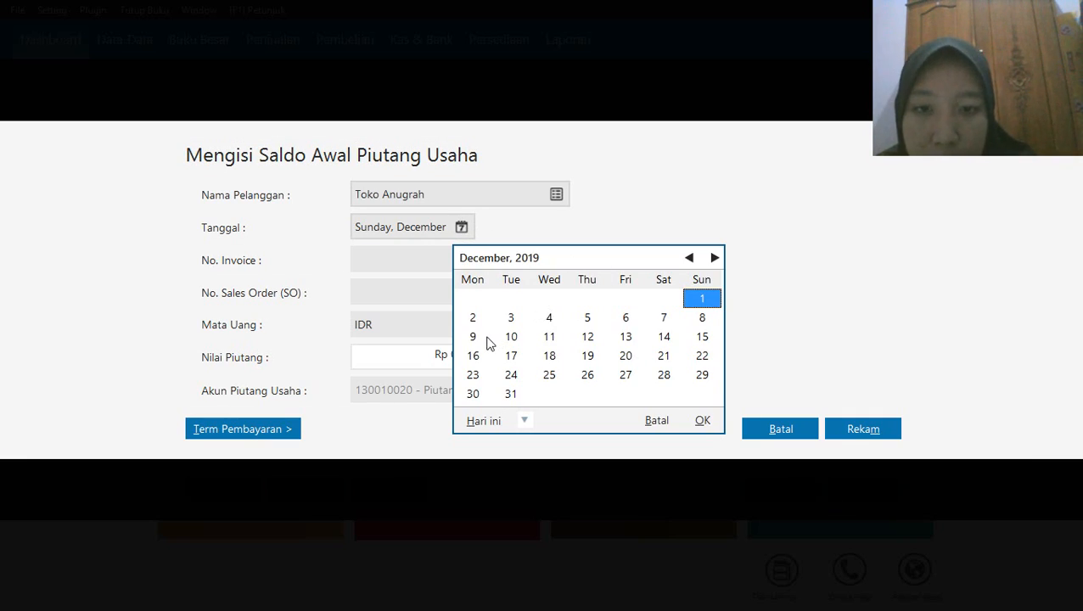
{"action": "left_click", "coordinate": [588, 337]}
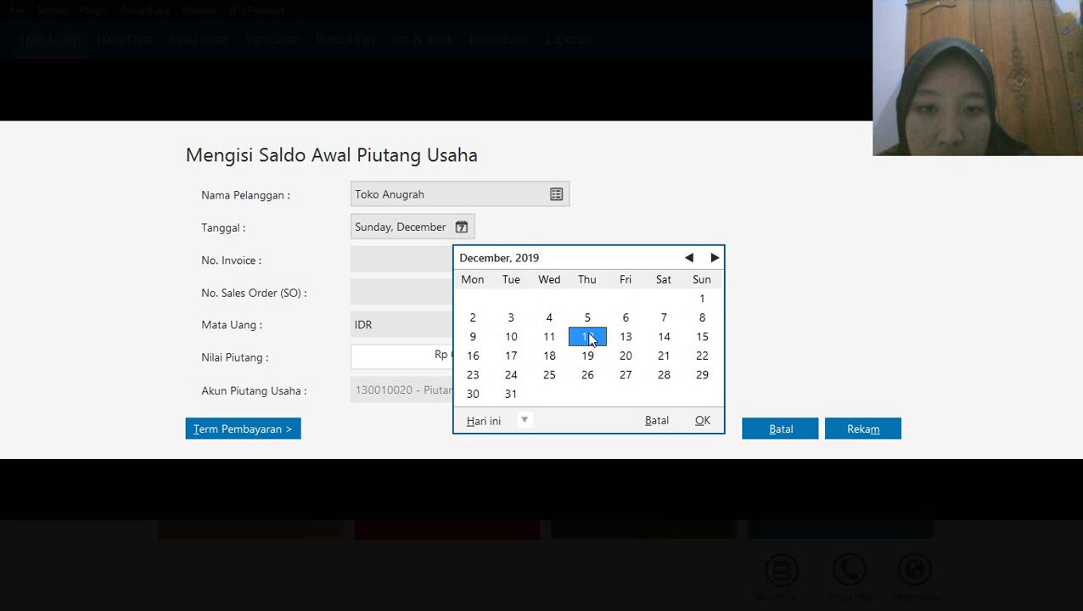
{"action": "left_click", "coordinate": [702, 421]}
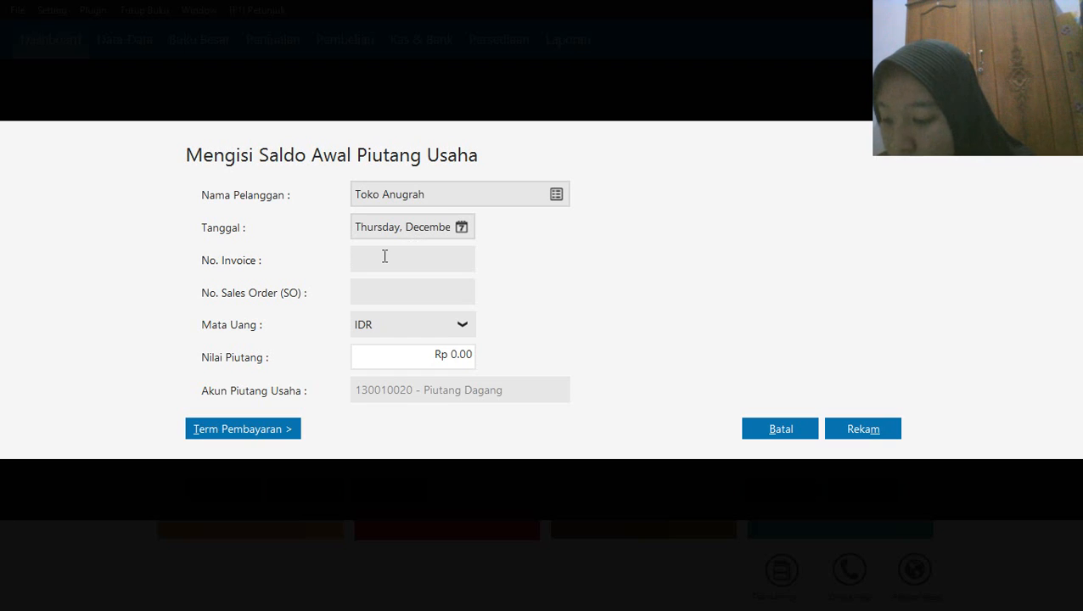
Enter invoice number INV-002 and a receivable value of Rp 4,300,000 for Toko Anugrah, and record the entry
{"action": "type", "text": "INV"}
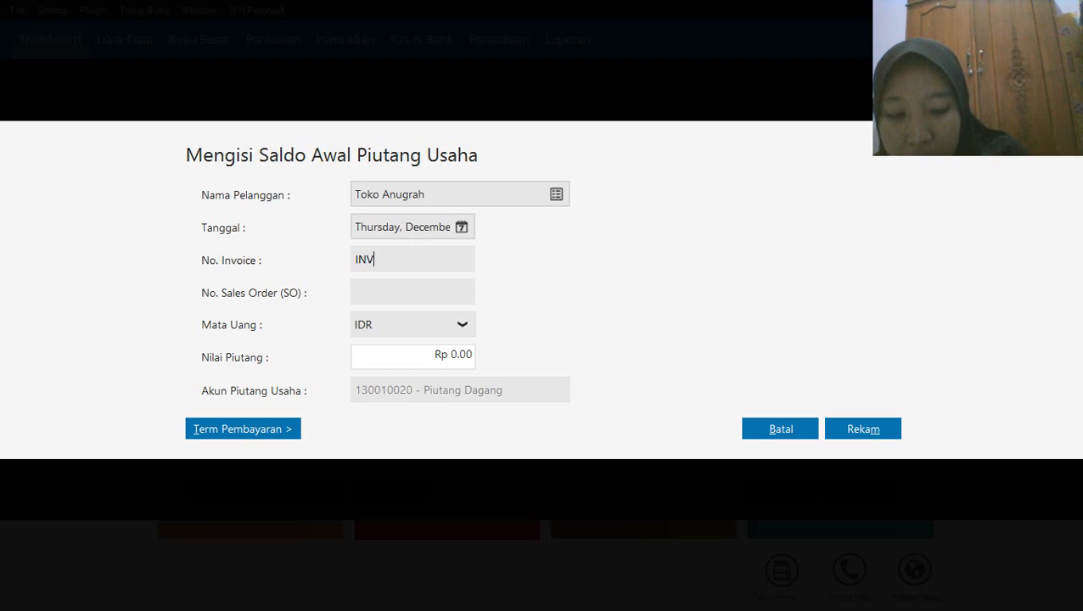
{"action": "type", "text": "-002"}
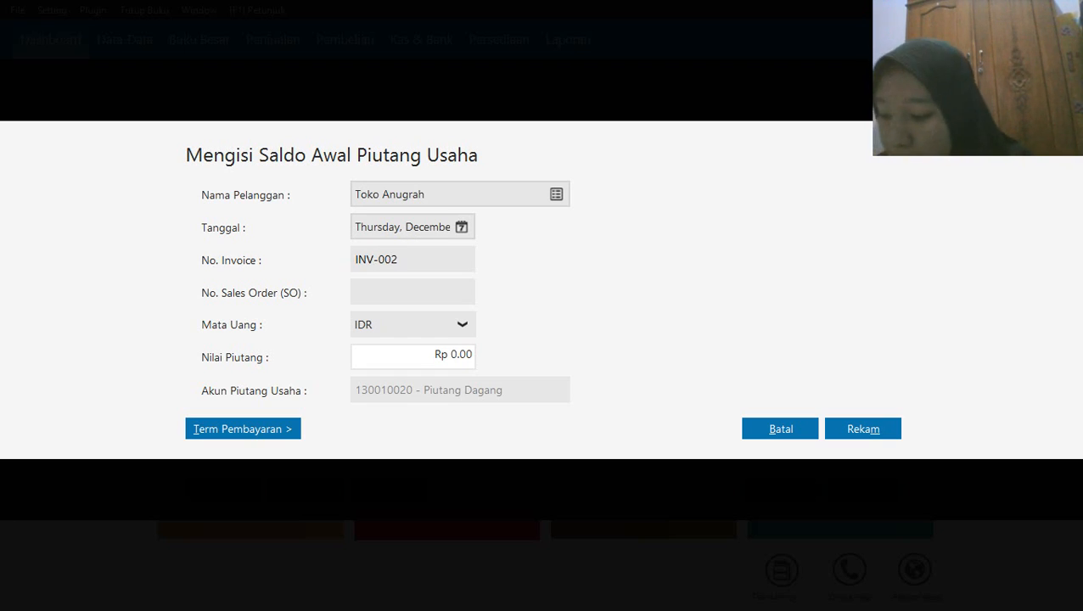
{"action": "left_click", "coordinate": [410, 353]}
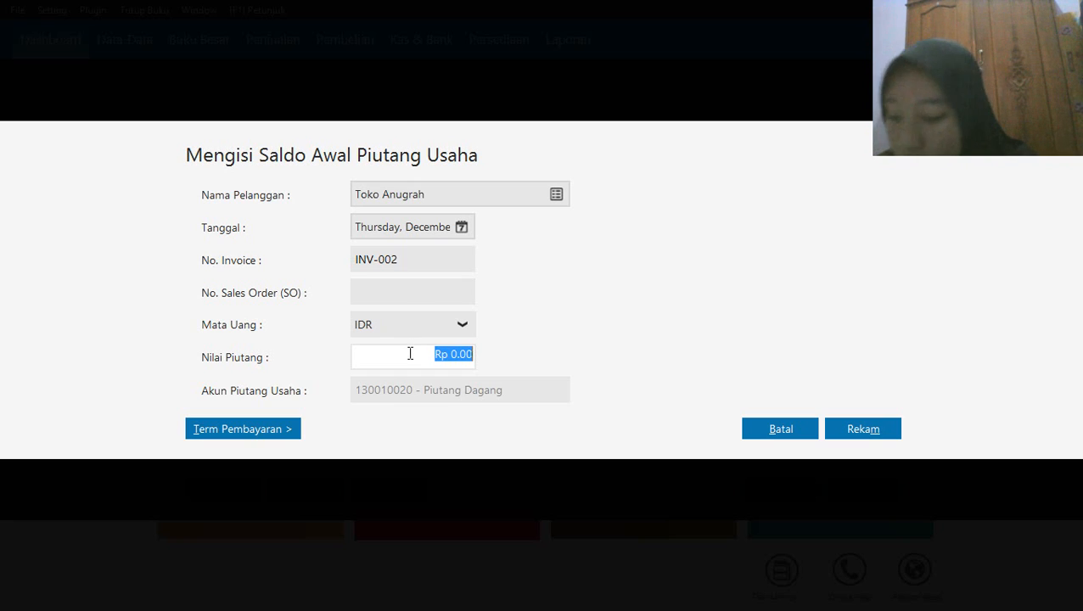
{"action": "type", "text": "4,300,00"}
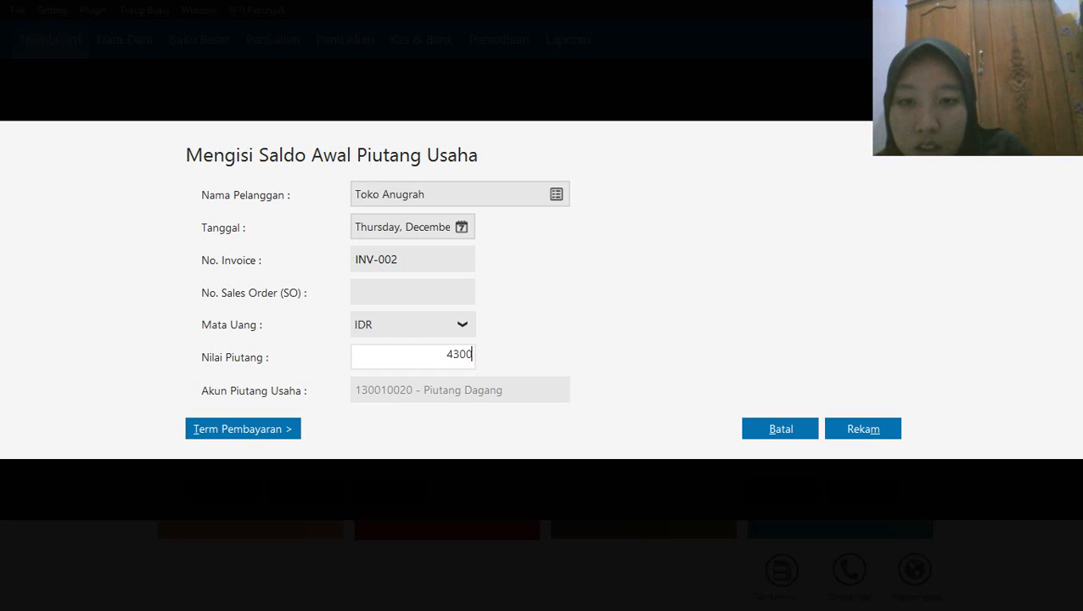
{"action": "type", "text": "000"}
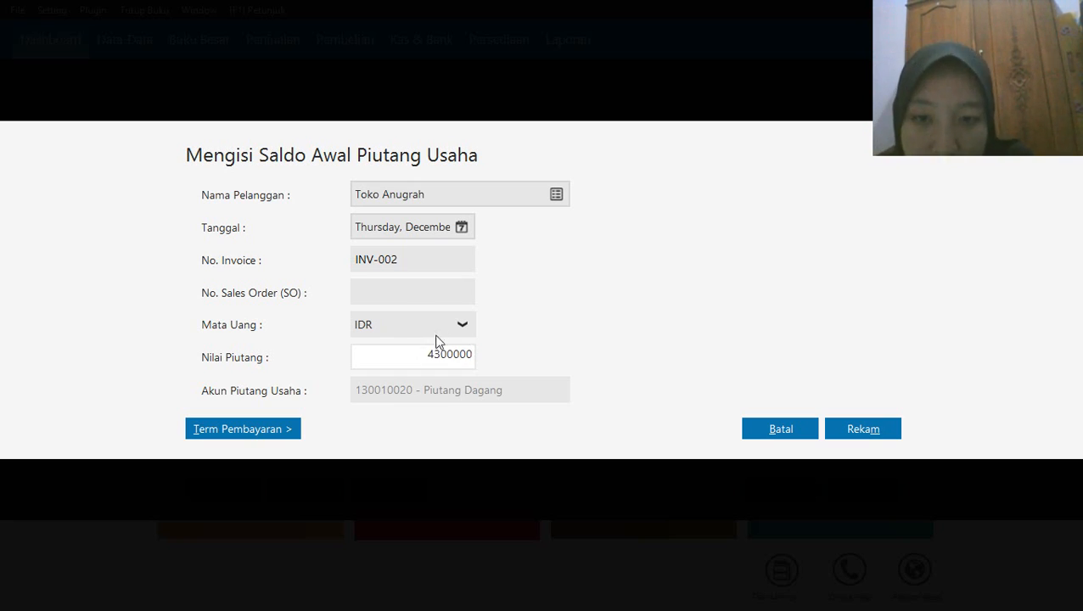
{"action": "left_click", "coordinate": [441, 290]}
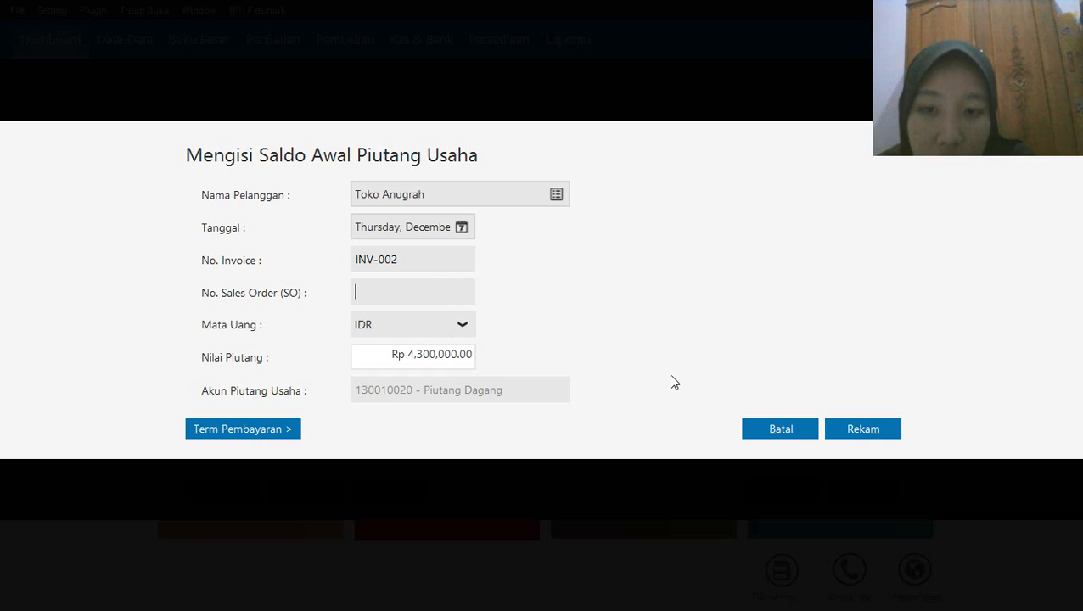
{"action": "left_click", "coordinate": [854, 431]}
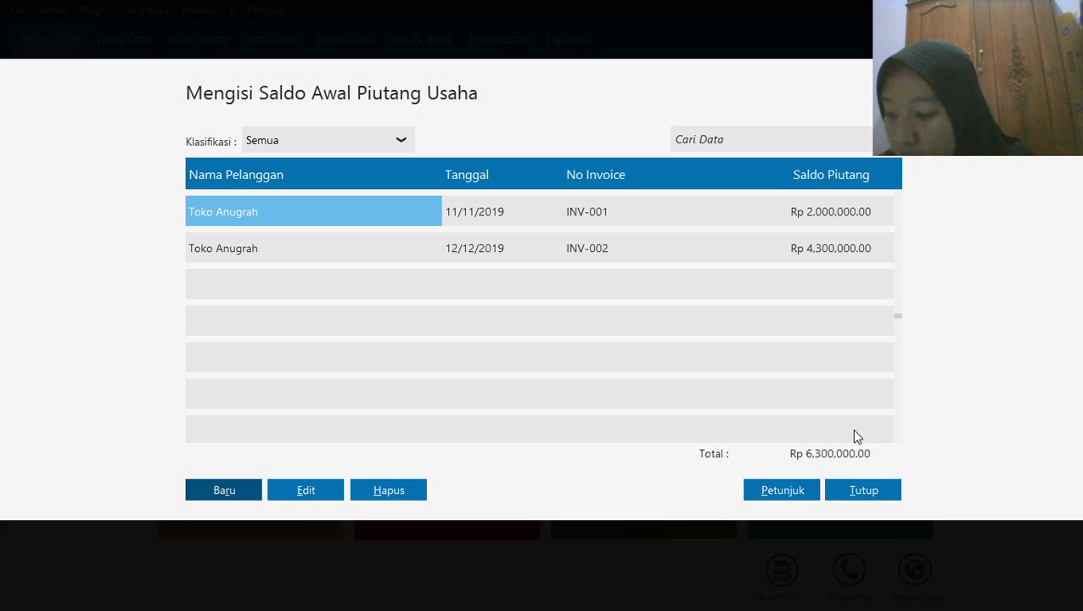
Start a new receivable opening balance entry for the customer Toko Berkat, dated 13 December 2019
{"action": "left_click", "coordinate": [221, 488]}
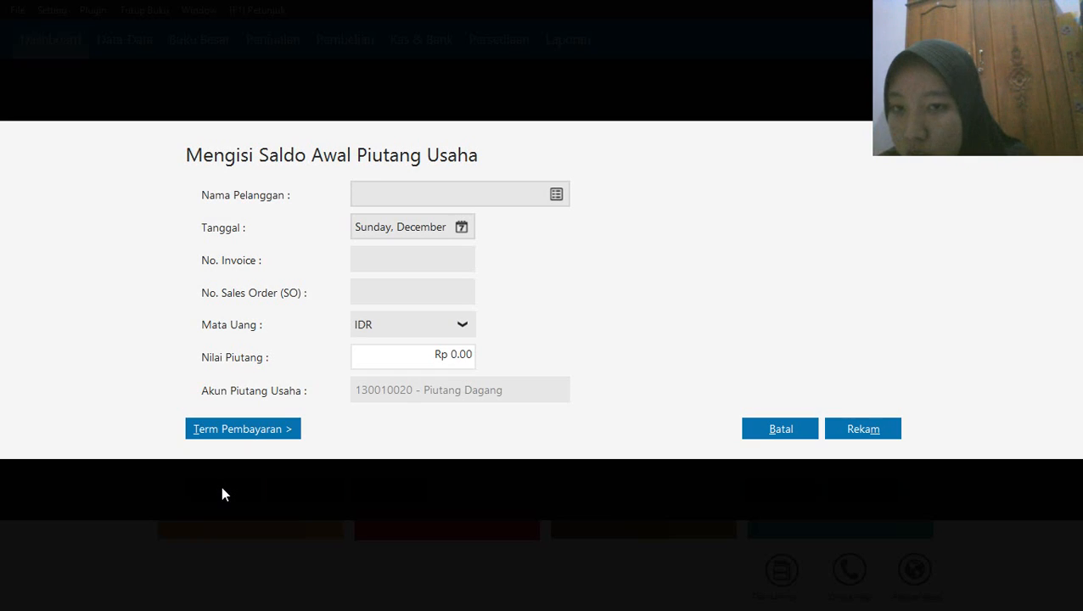
{"action": "left_click", "coordinate": [556, 196]}
{"action": "left_click", "coordinate": [454, 236]}
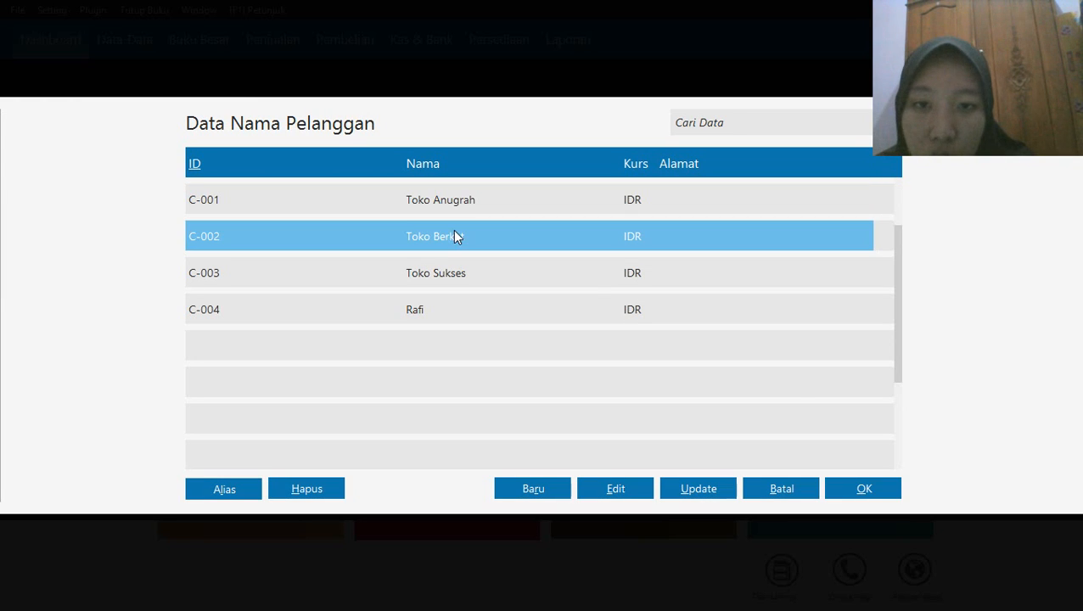
{"action": "left_click", "coordinate": [862, 489]}
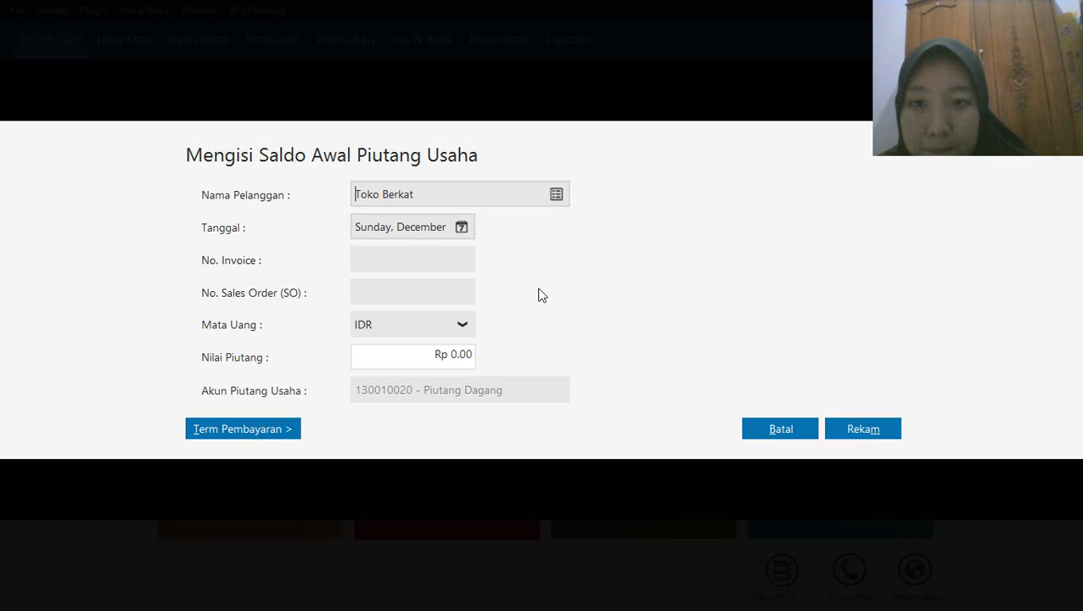
{"action": "left_click", "coordinate": [463, 229]}
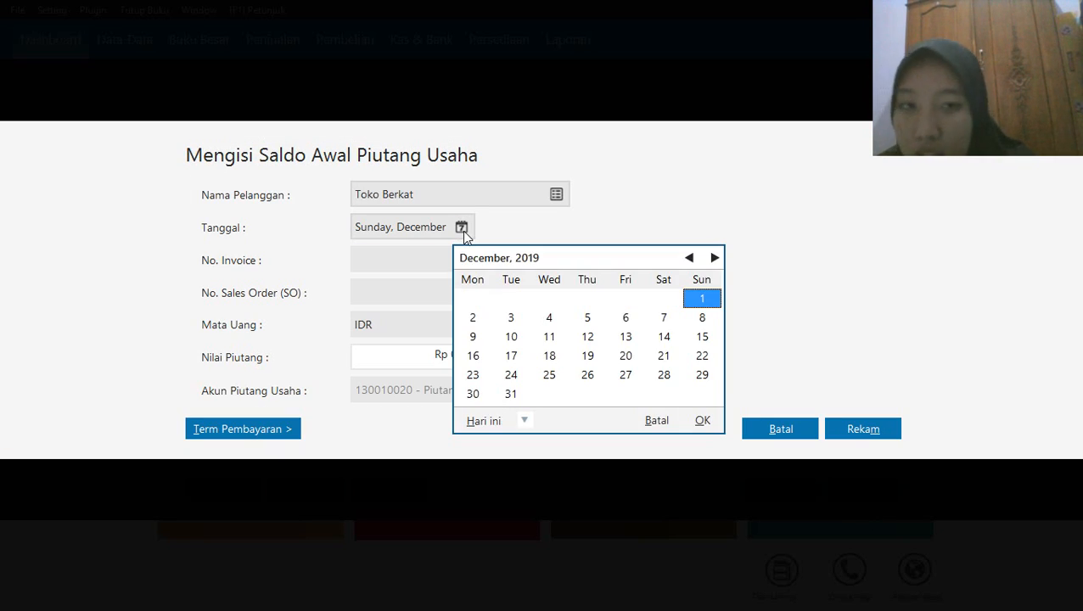
{"action": "left_click", "coordinate": [624, 338]}
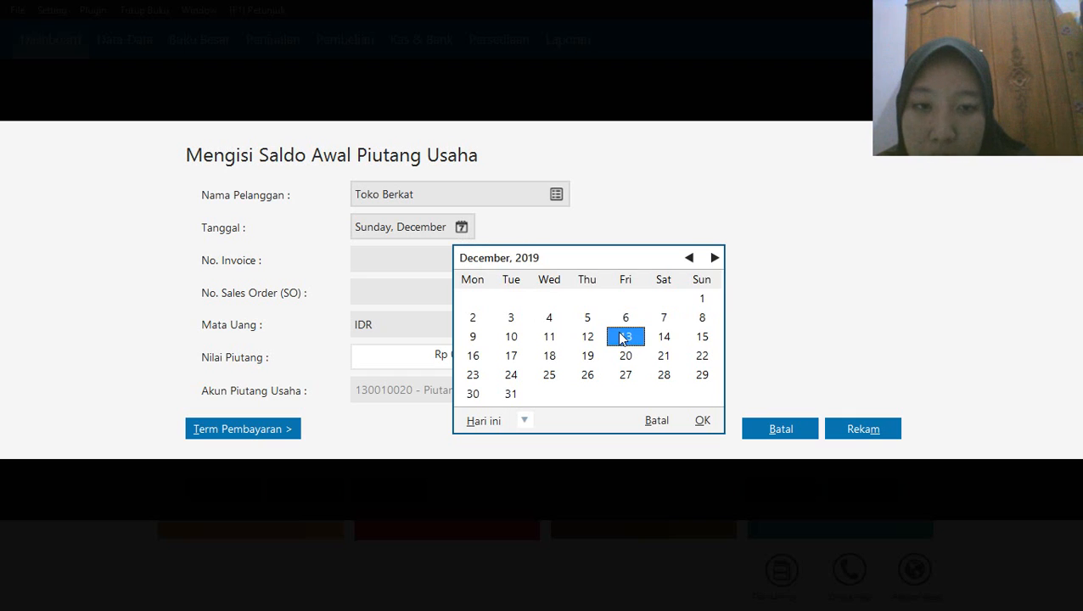
{"action": "left_click", "coordinate": [701, 422]}
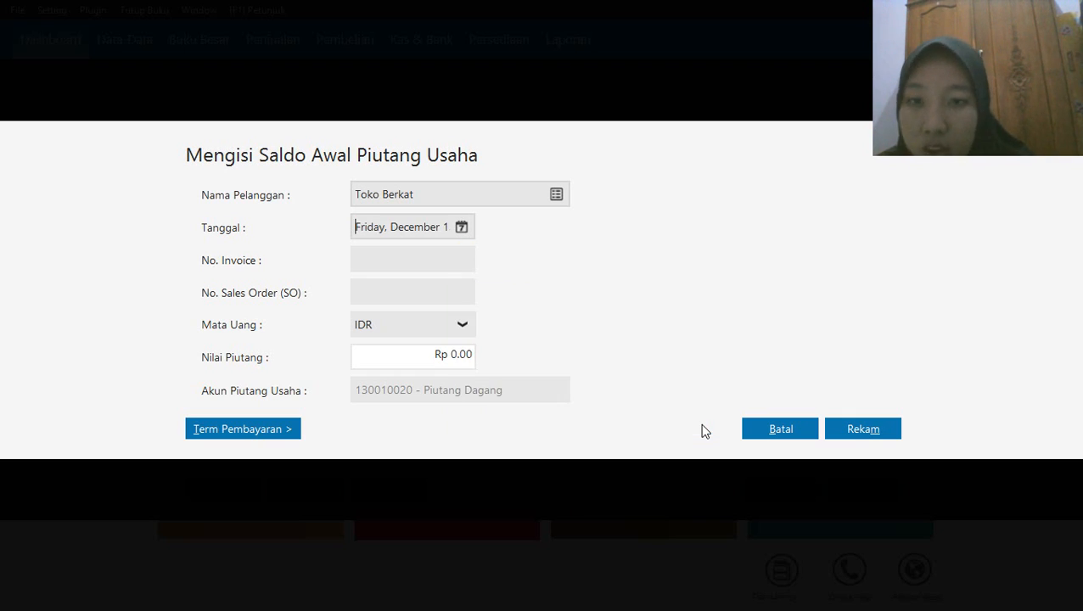
Enter invoice number INV-003 and a receivable value of Rp 3,200,000 for Toko Berkat, and record the entry
{"action": "left_click", "coordinate": [409, 263]}
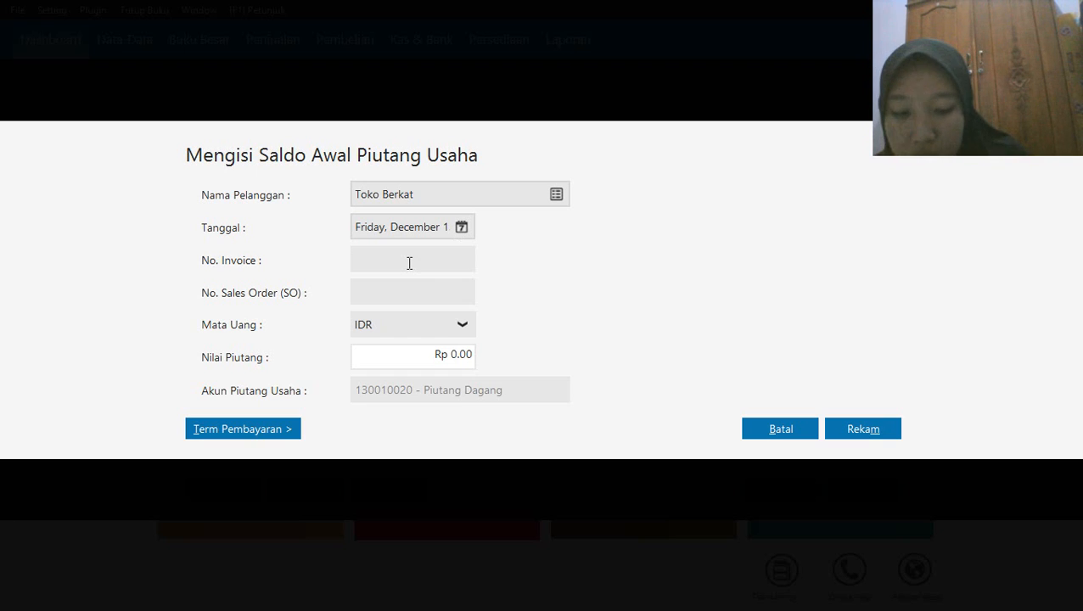
{"action": "type", "text": "INV-003"}
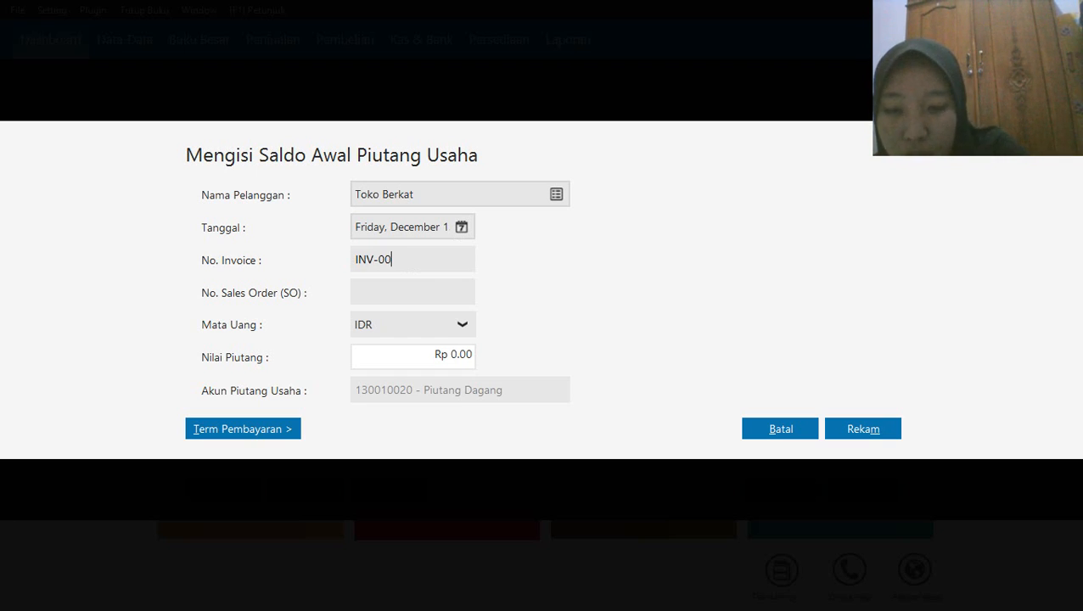
{"action": "left_click", "coordinate": [445, 363]}
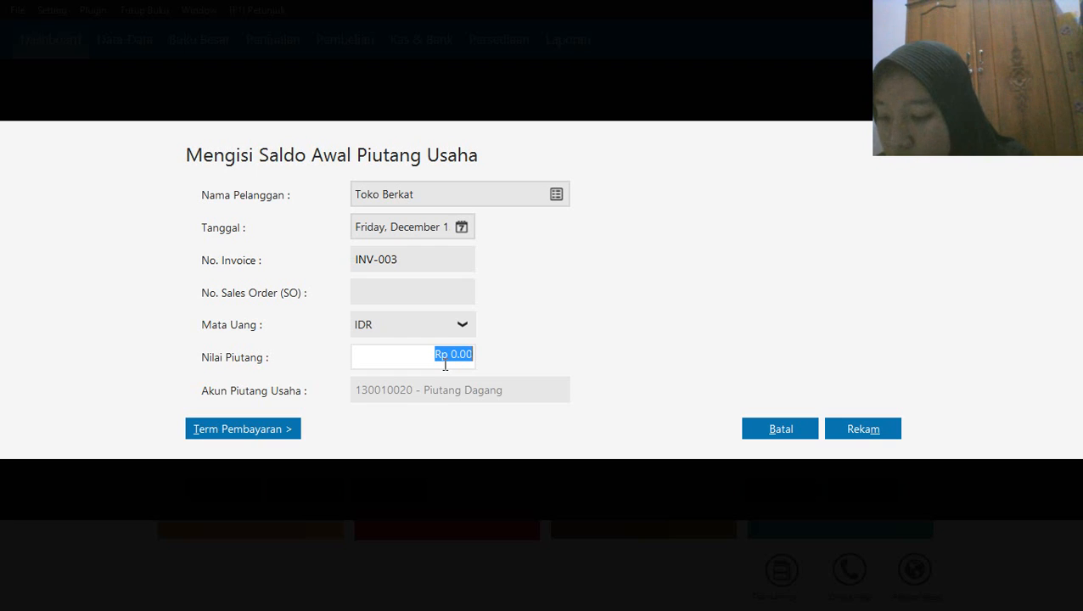
{"action": "type", "text": "3200"}
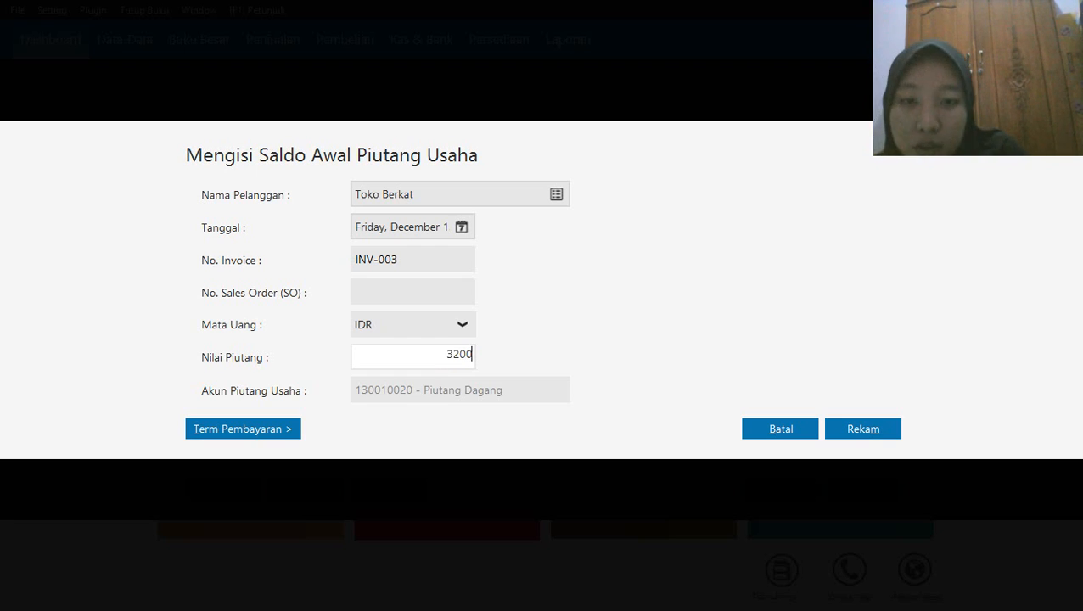
{"action": "type", "text": "000"}
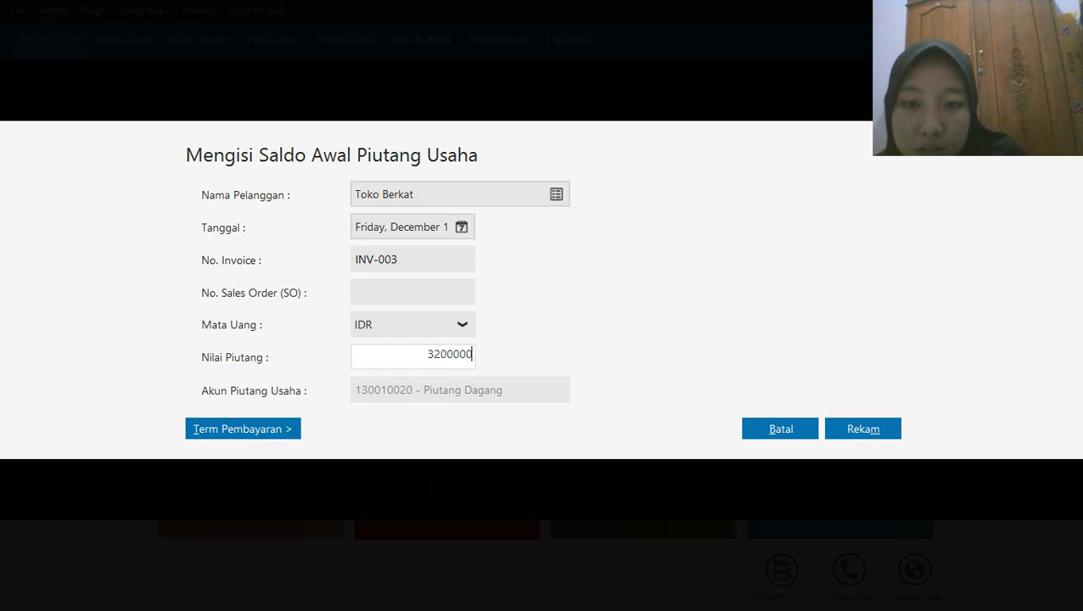
{"action": "left_click", "coordinate": [858, 428]}
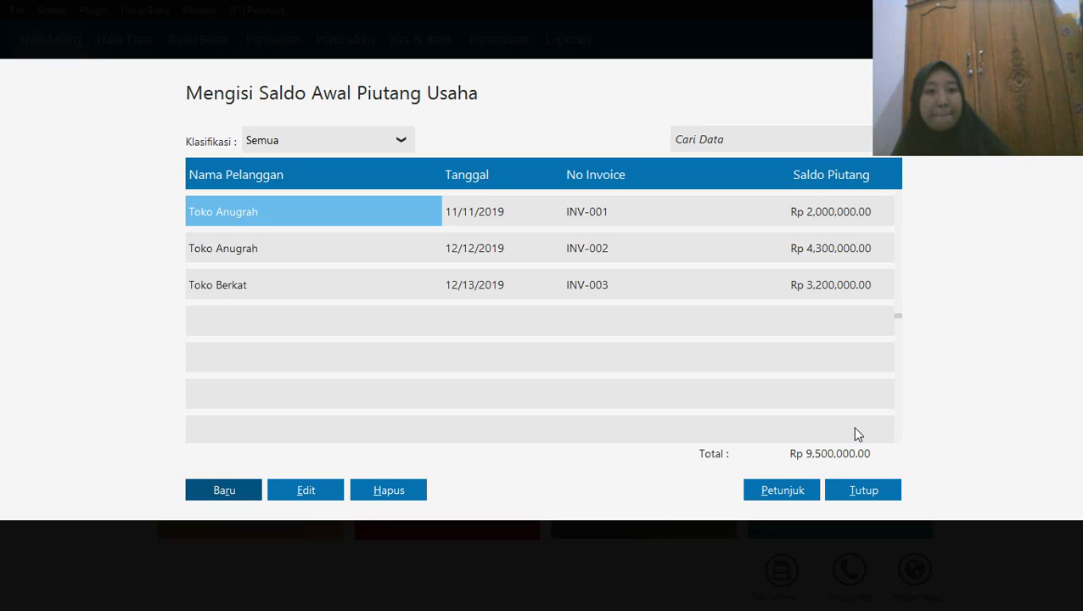
Start a new receivable opening balance entry for the customer Toko Sukses, dated 13 December 2019
{"action": "left_click", "coordinate": [242, 492]}
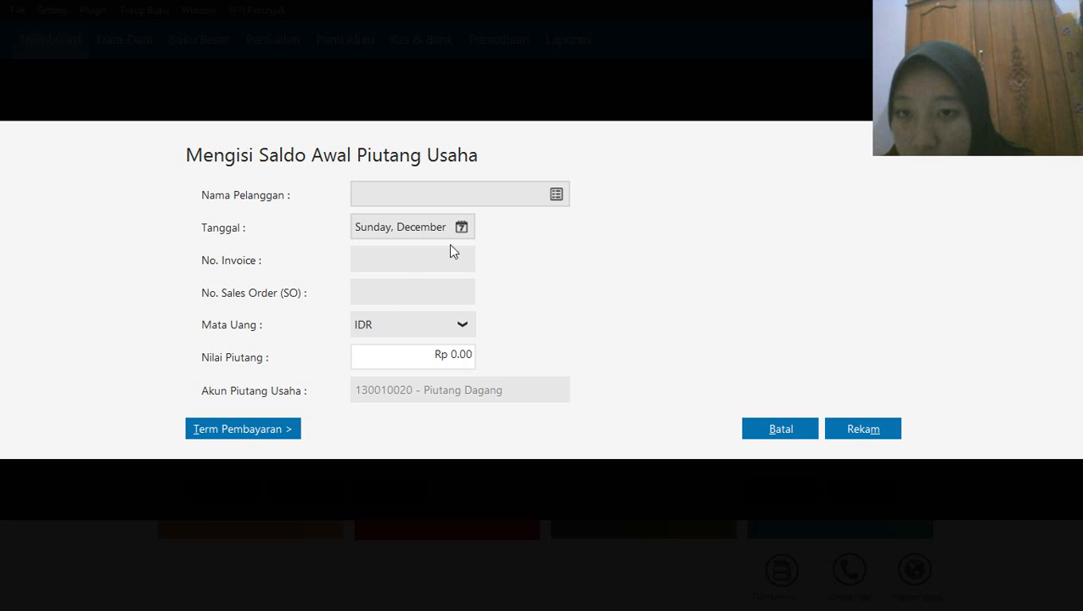
{"action": "left_click", "coordinate": [558, 192]}
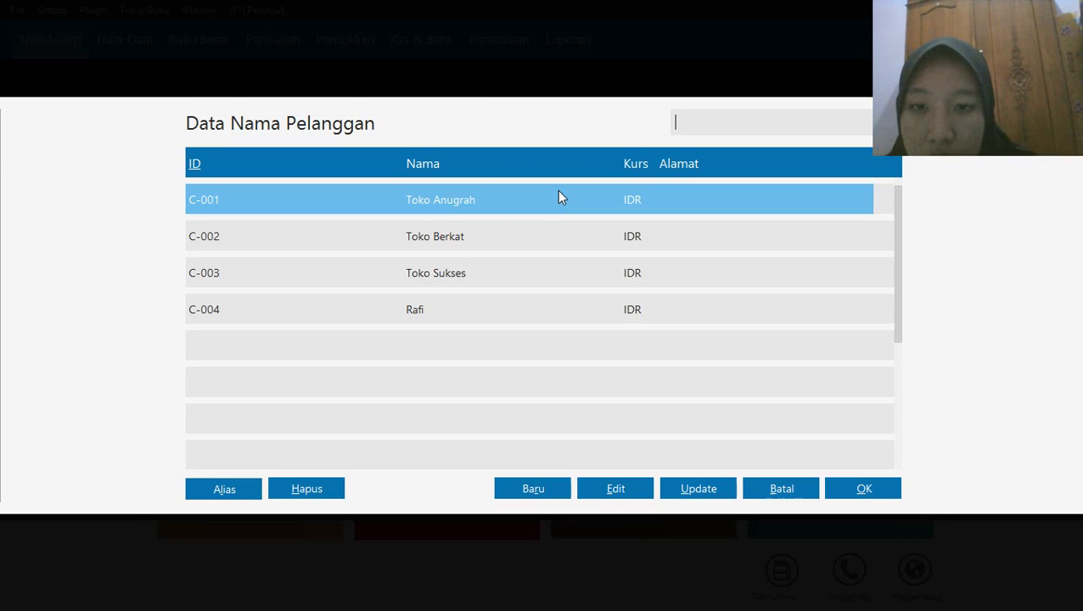
{"action": "left_click", "coordinate": [425, 276]}
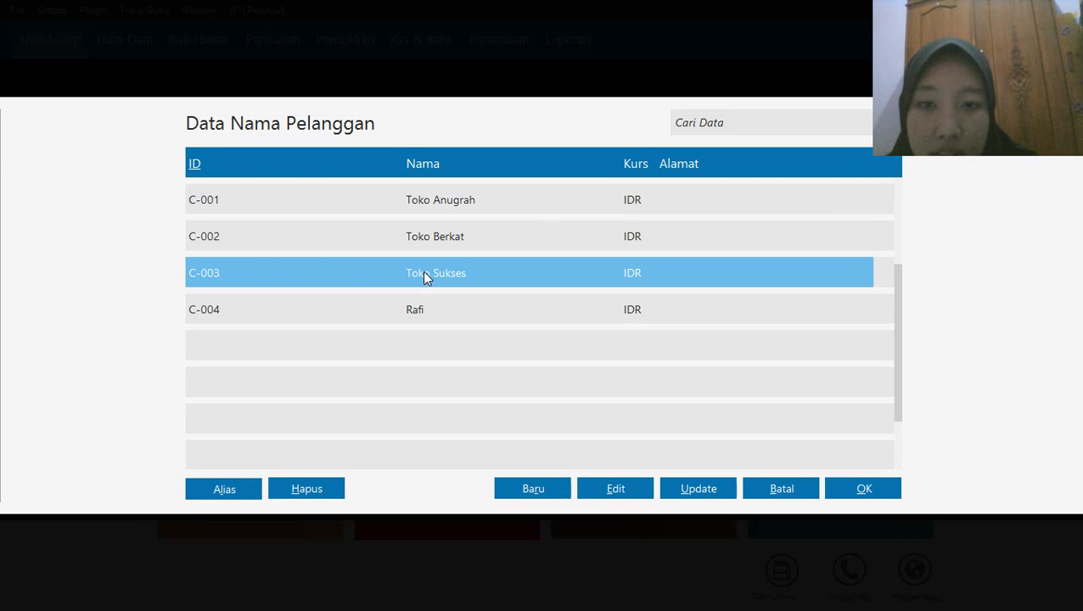
{"action": "left_click", "coordinate": [851, 492]}
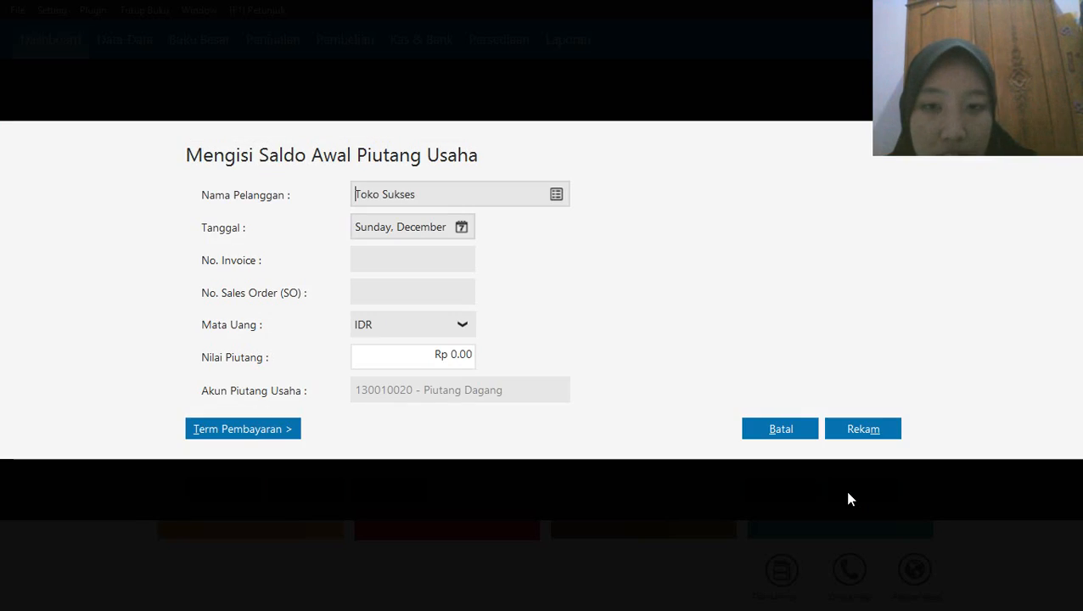
{"action": "left_click", "coordinate": [460, 229]}
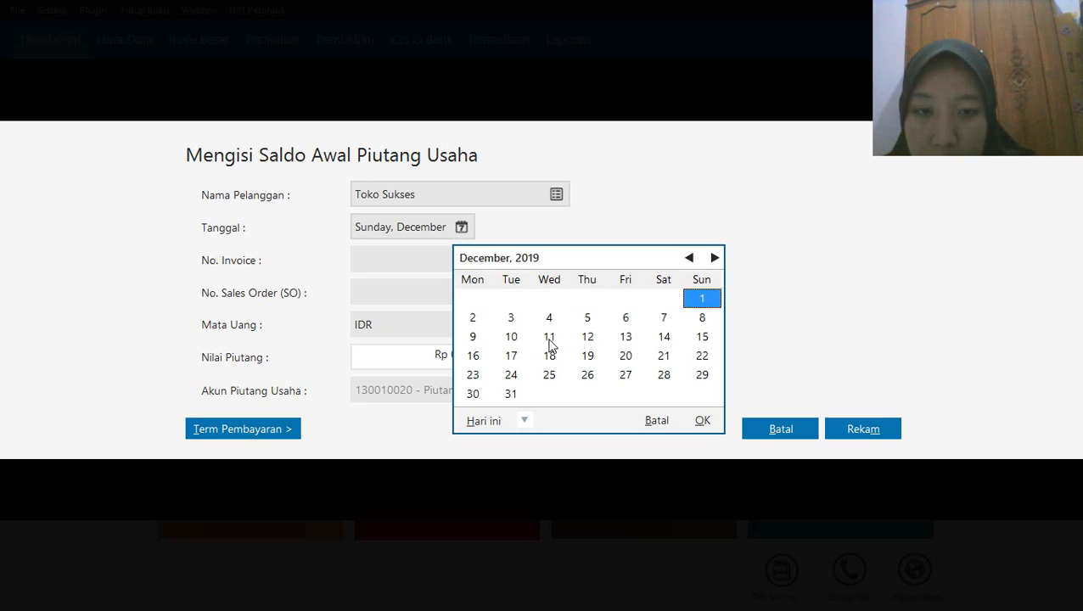
{"action": "left_click", "coordinate": [626, 336]}
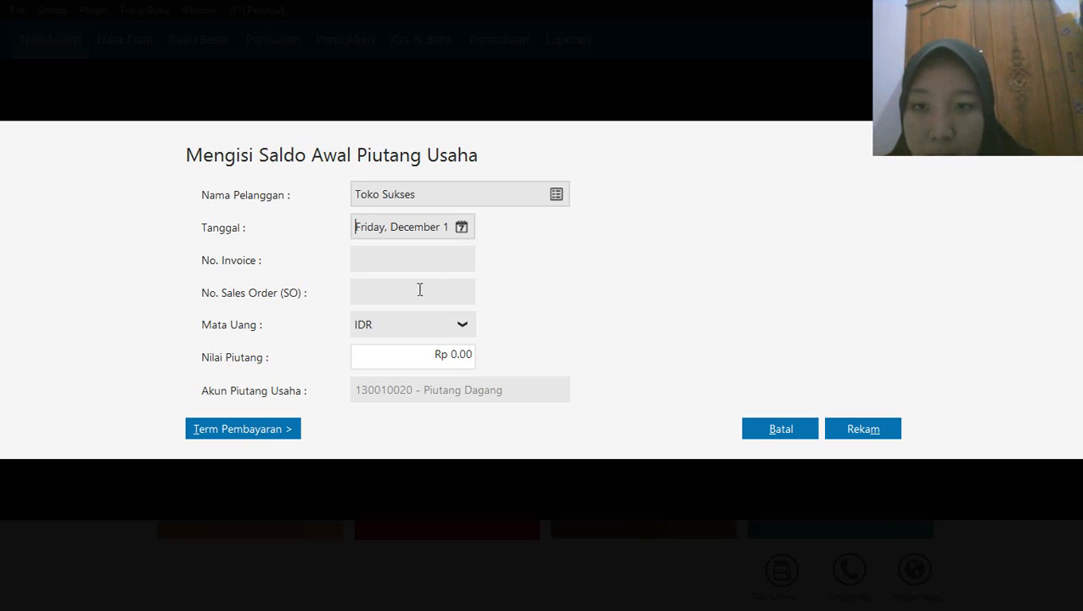
Enter invoice number INV-004 and a receivable value of Rp 750,000 for Toko Sukses, and record the entry
{"action": "left_click", "coordinate": [409, 265]}
{"action": "type", "text": "IN"}
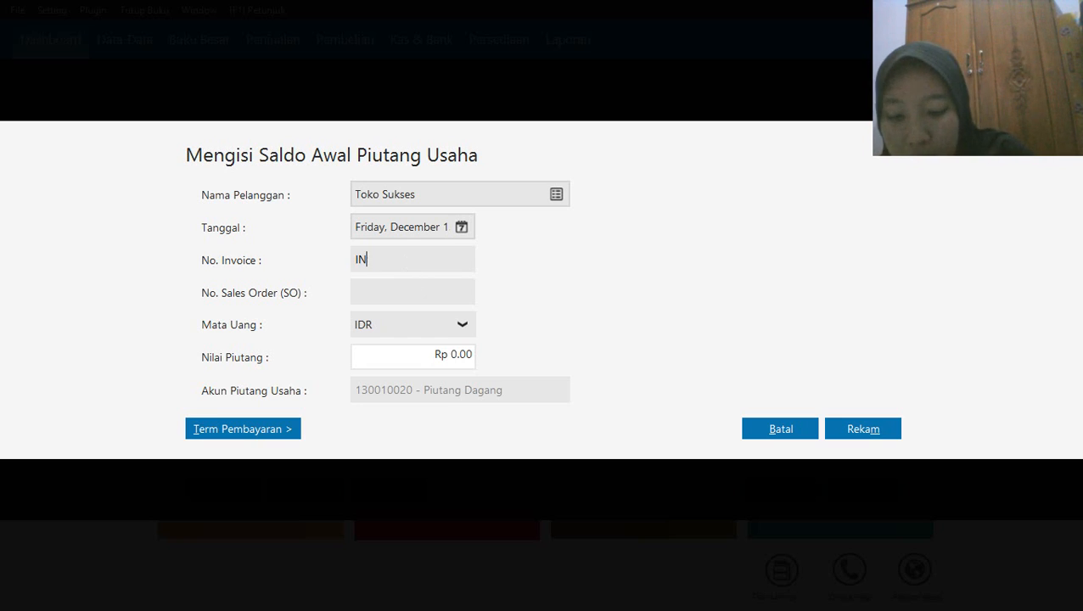
{"action": "type", "text": "V-004"}
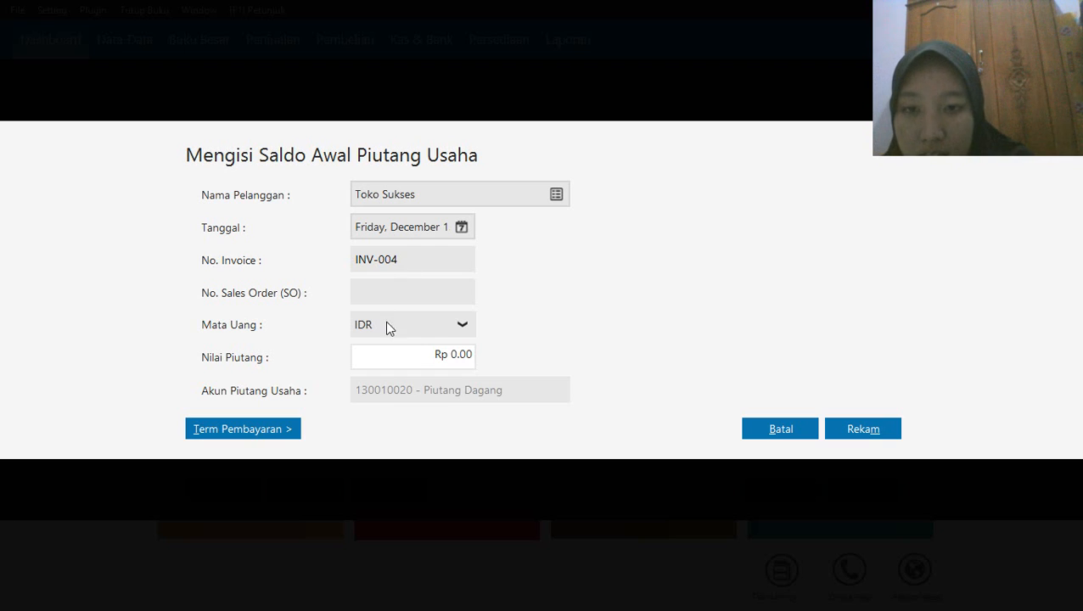
{"action": "left_click", "coordinate": [420, 351]}
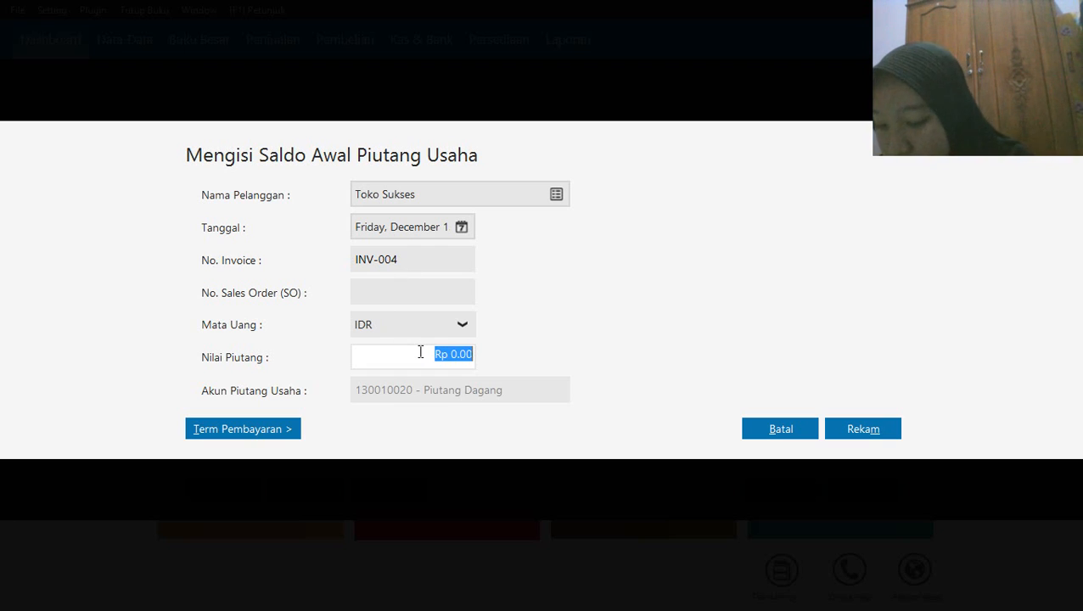
{"action": "type", "text": "750"}
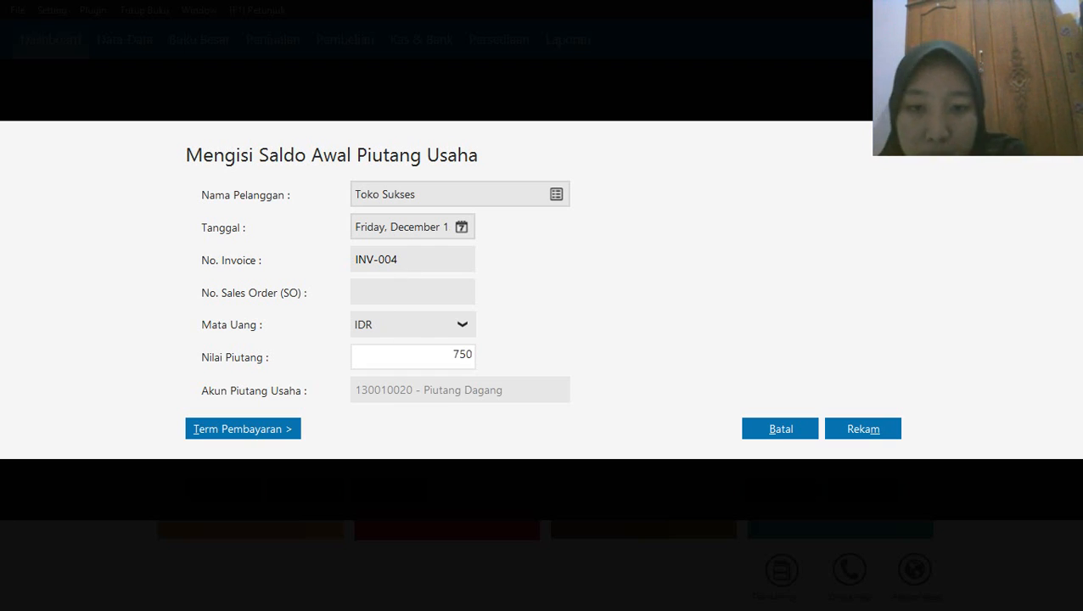
{"action": "type", "text": "000"}
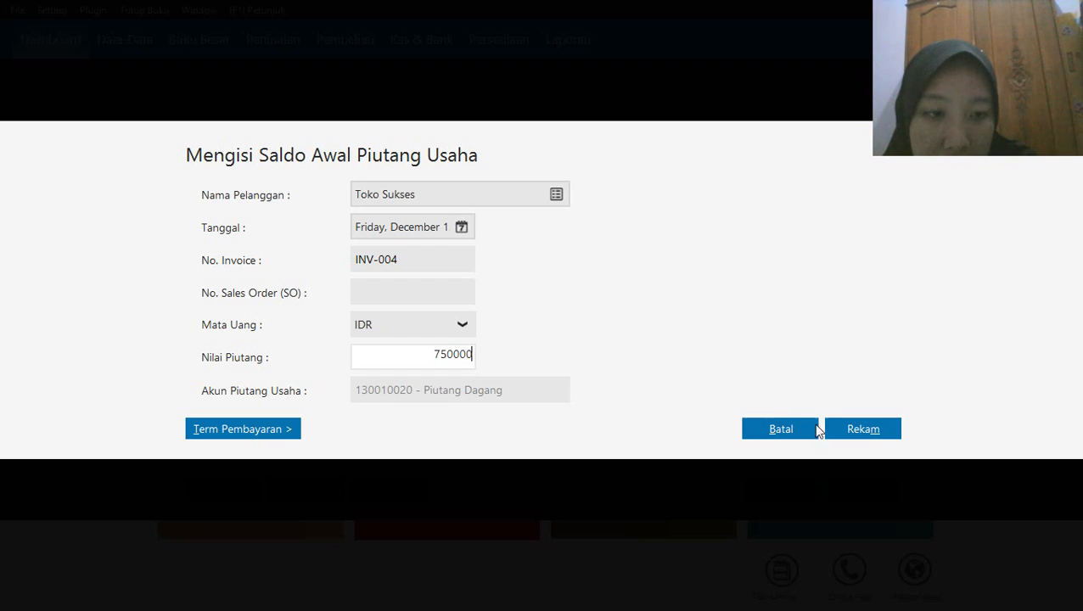
{"action": "left_click", "coordinate": [854, 430]}
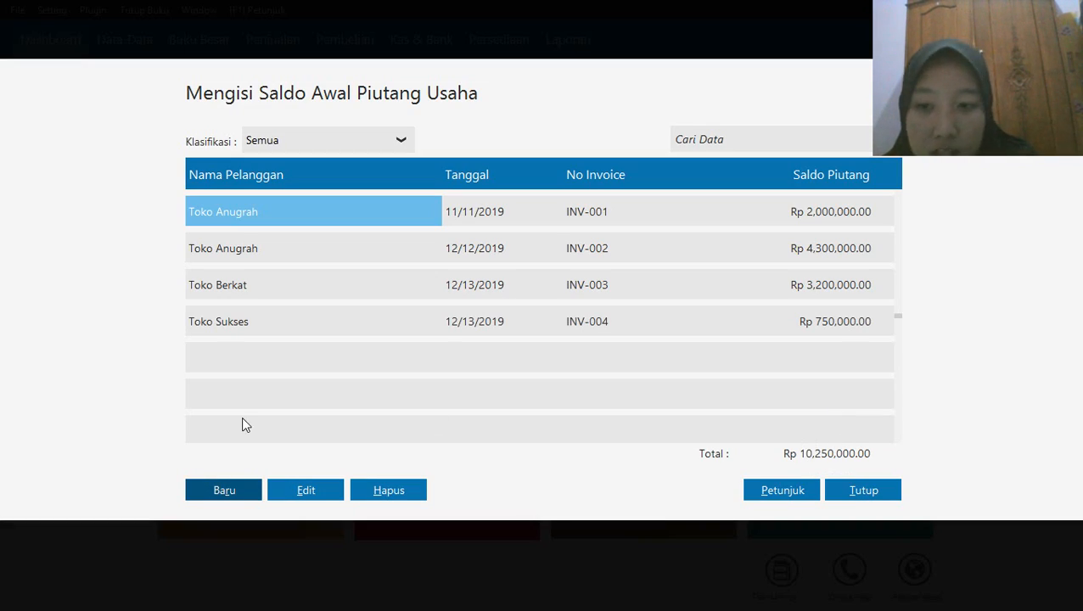
Start a new receivable opening balance entry for the fourth customer in the customer list, dated 13 December 2019
{"action": "left_click", "coordinate": [215, 492]}
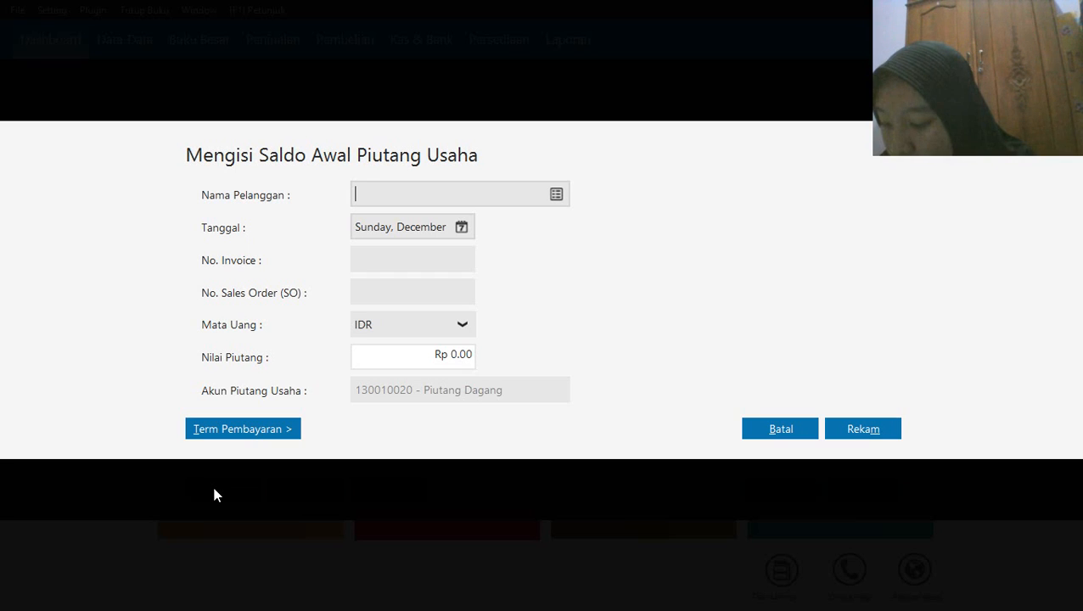
{"action": "left_click", "coordinate": [557, 194]}
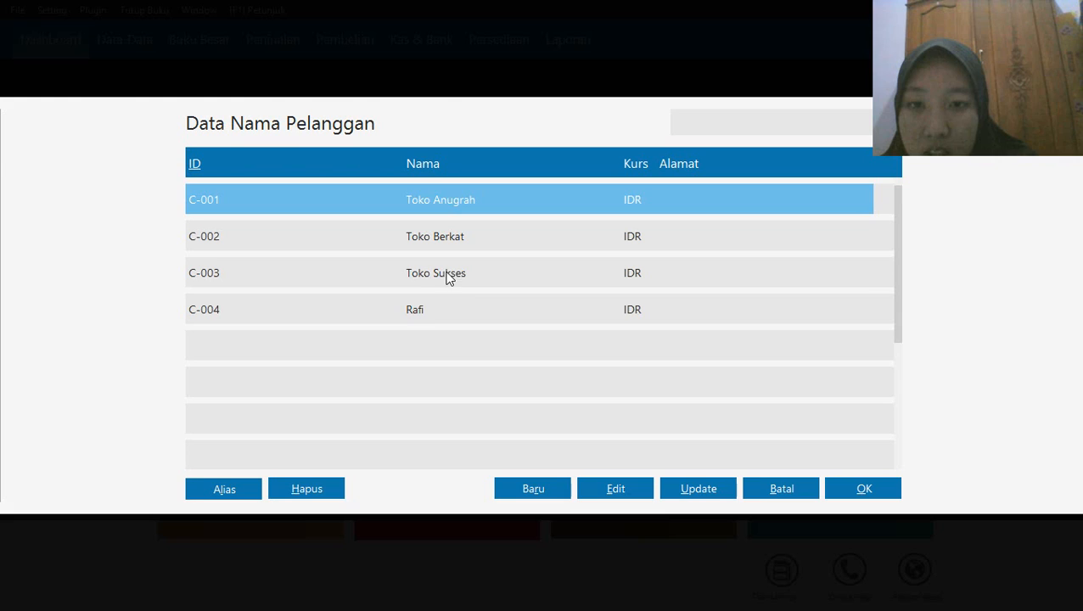
{"action": "left_click", "coordinate": [416, 310]}
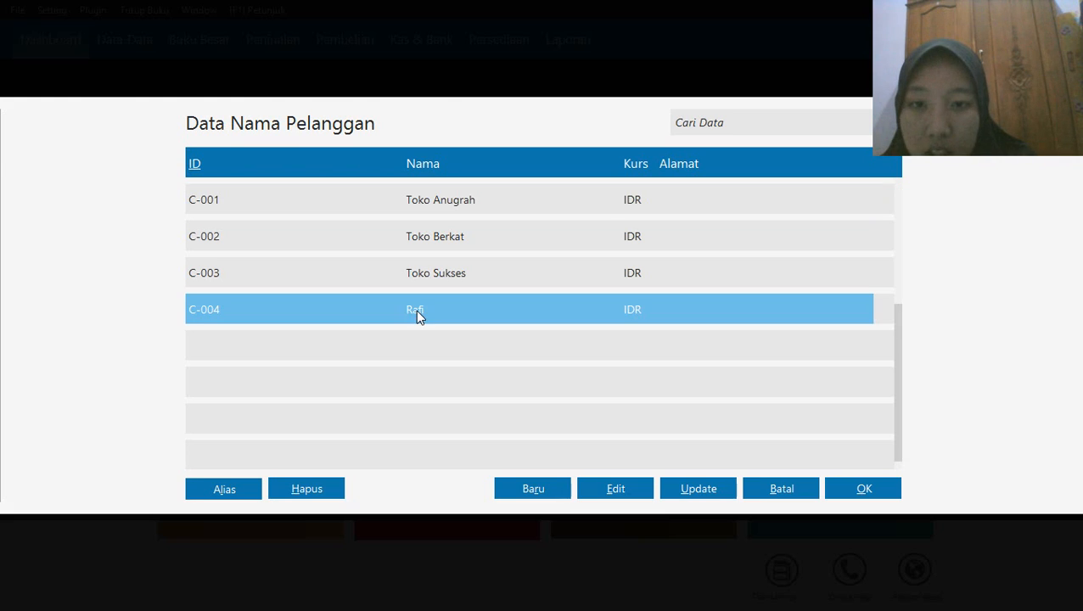
{"action": "left_click", "coordinate": [862, 490]}
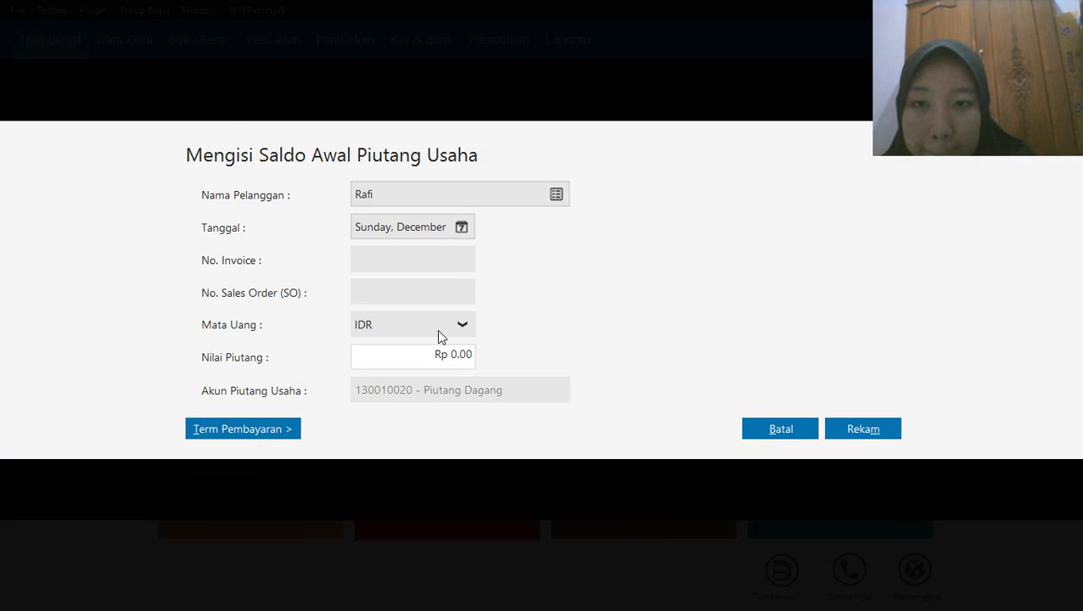
{"action": "left_click", "coordinate": [463, 229]}
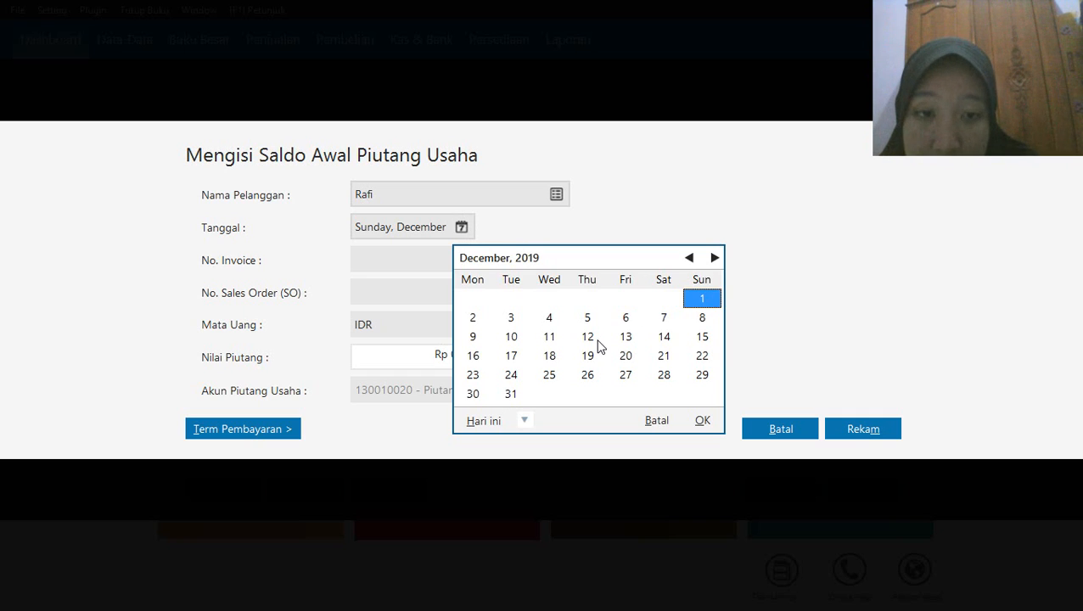
{"action": "left_click", "coordinate": [625, 337]}
{"action": "left_click", "coordinate": [701, 421]}
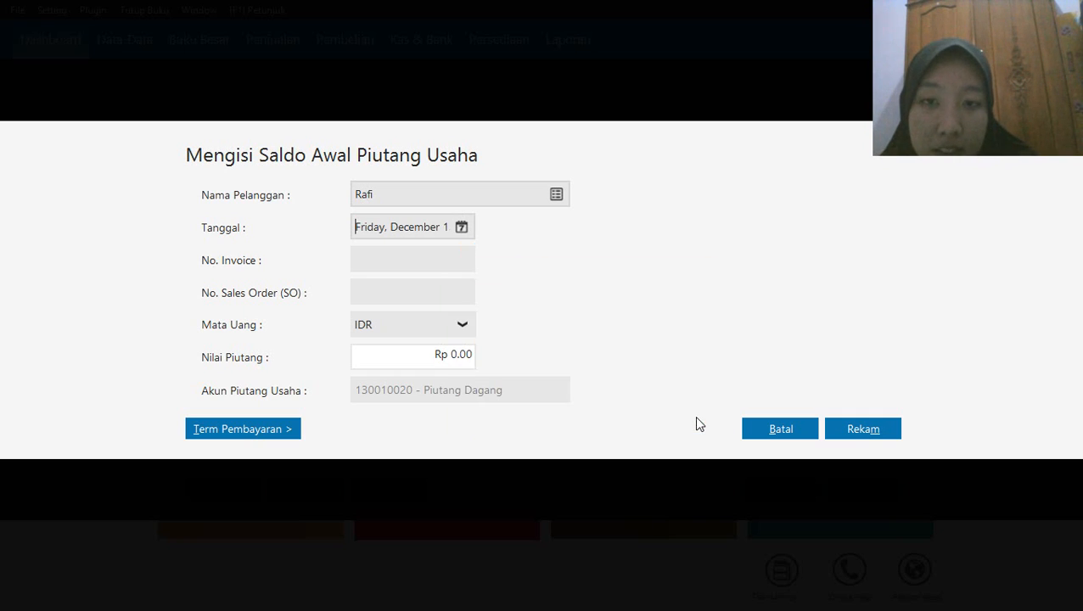
Enter invoice number INV-005 and a receivable value of Rp 4,750,000, record the entry, and close the receivable opening balances
{"action": "left_click", "coordinate": [392, 263]}
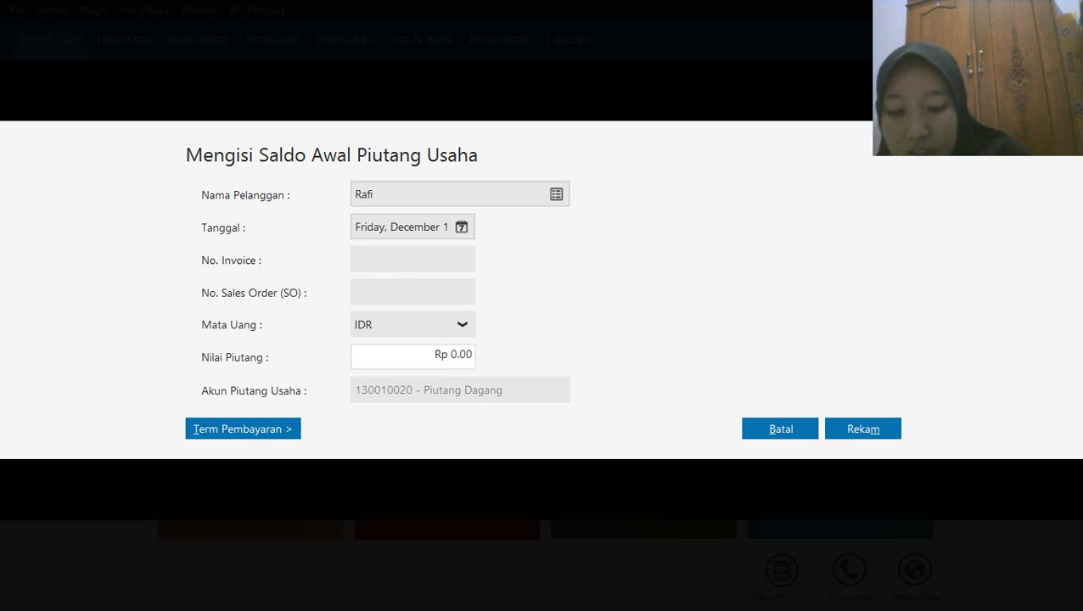
{"action": "type", "text": "INV-"}
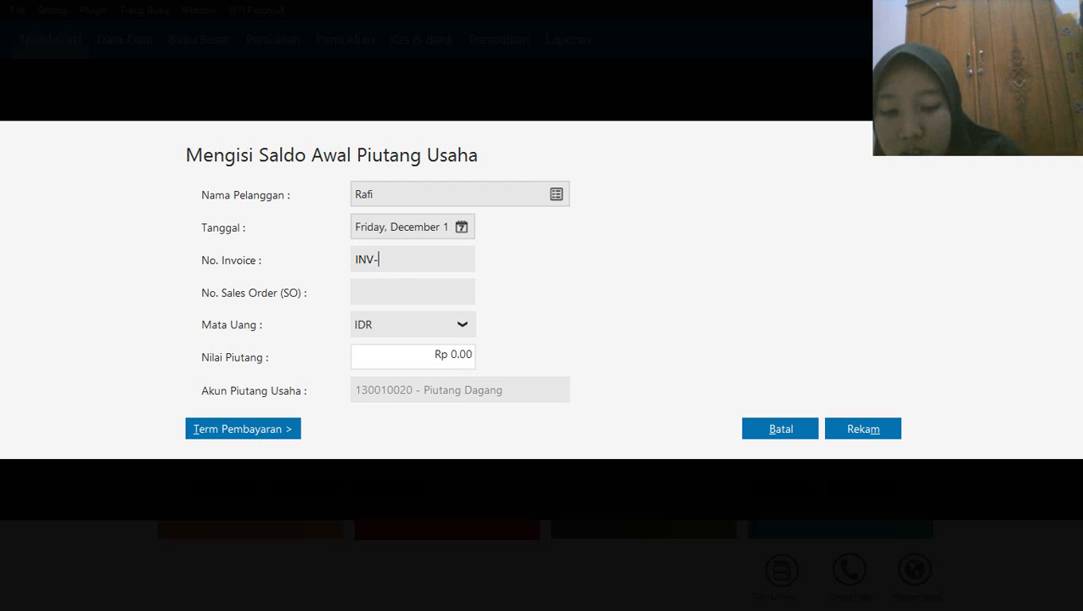
{"action": "type", "text": "005"}
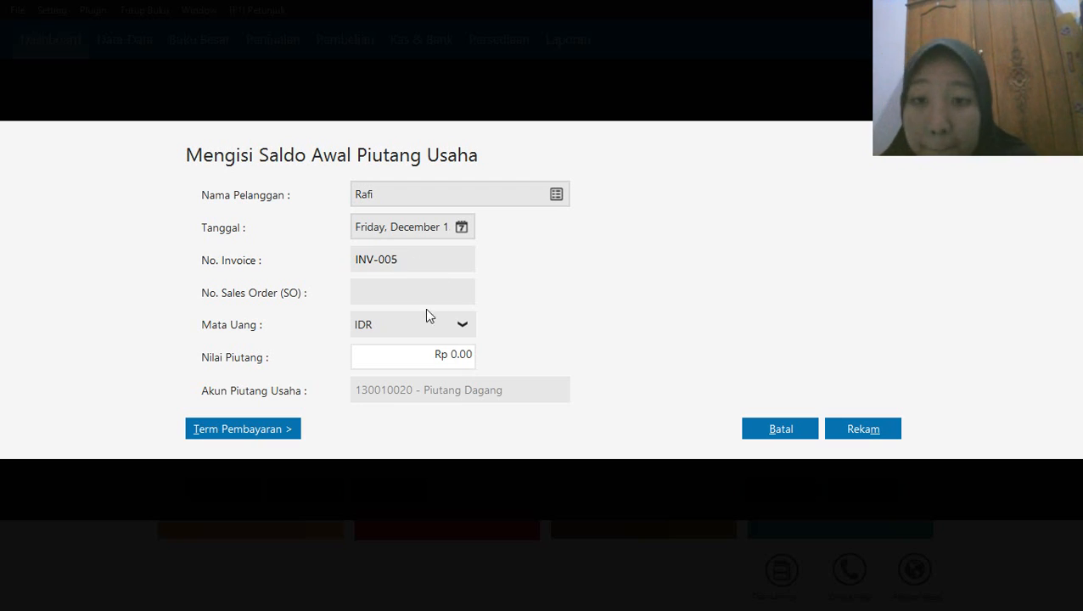
{"action": "left_click", "coordinate": [404, 355]}
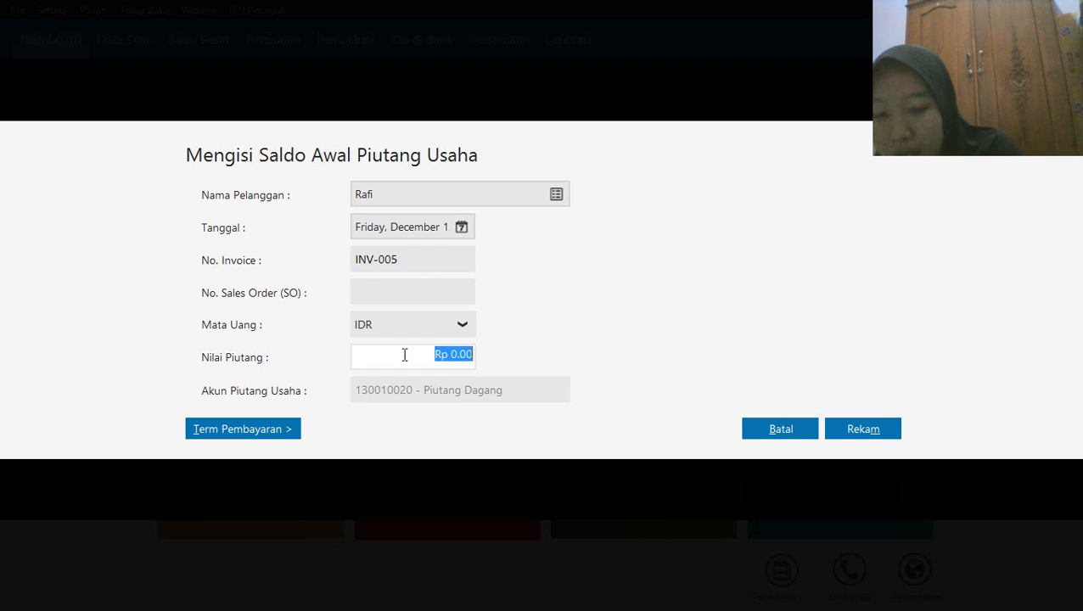
{"action": "type", "text": "475"}
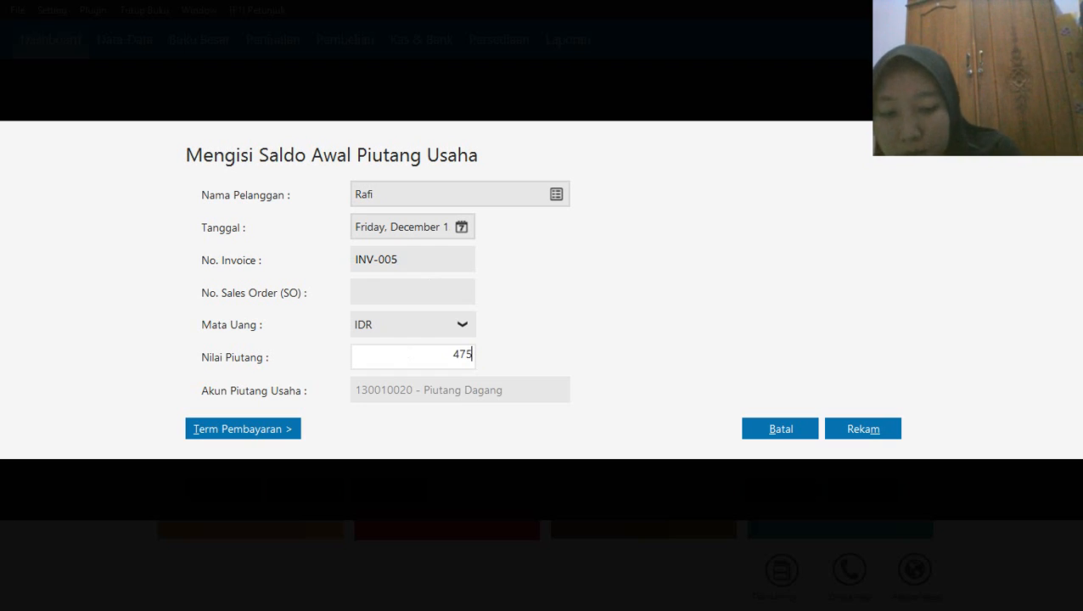
{"action": "type", "text": "0000"}
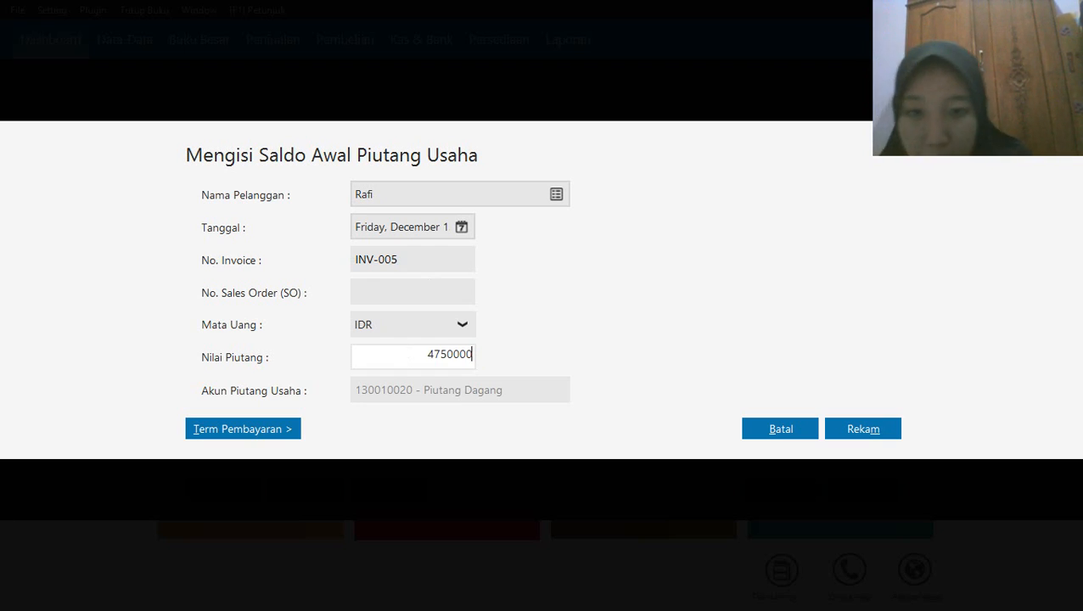
{"action": "left_click", "coordinate": [871, 428]}
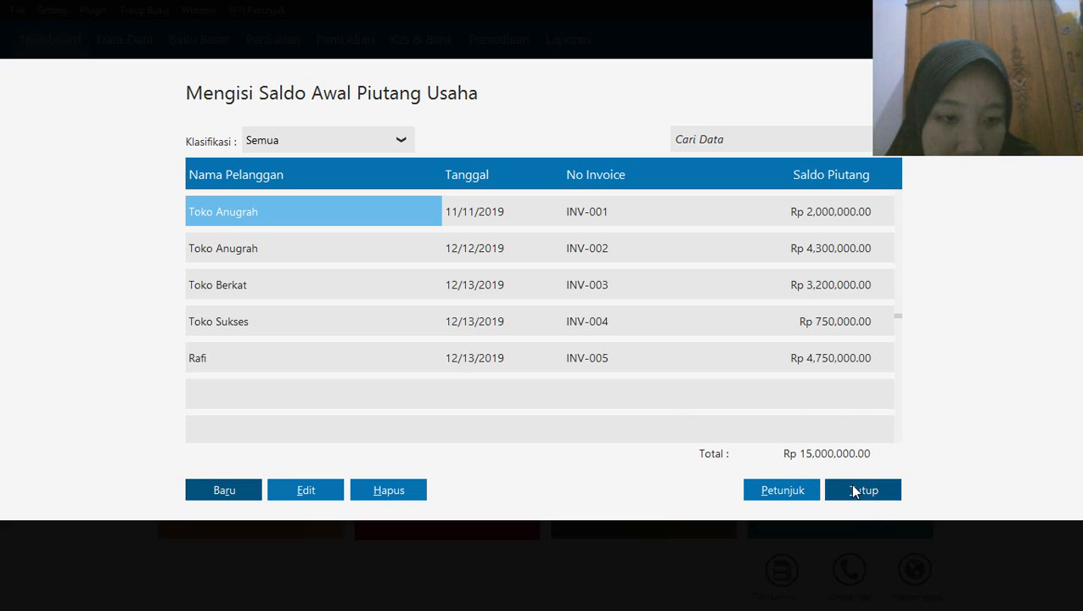
{"action": "left_click", "coordinate": [851, 491]}
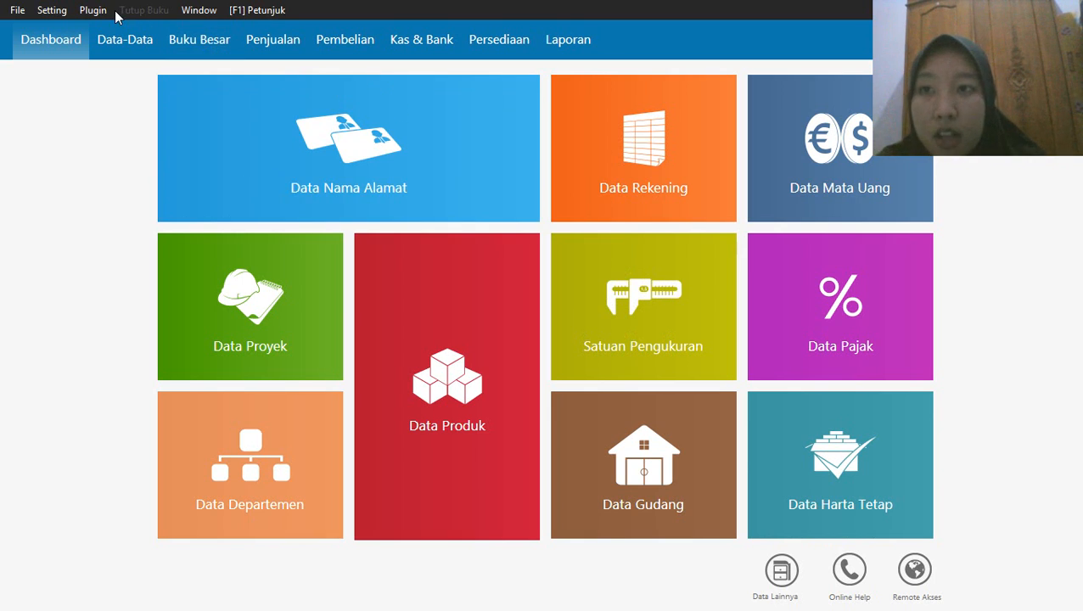
Open the accounts payable opening balances and start a new entry for the supplier Sephia Phone
{"action": "left_click", "coordinate": [59, 13]}
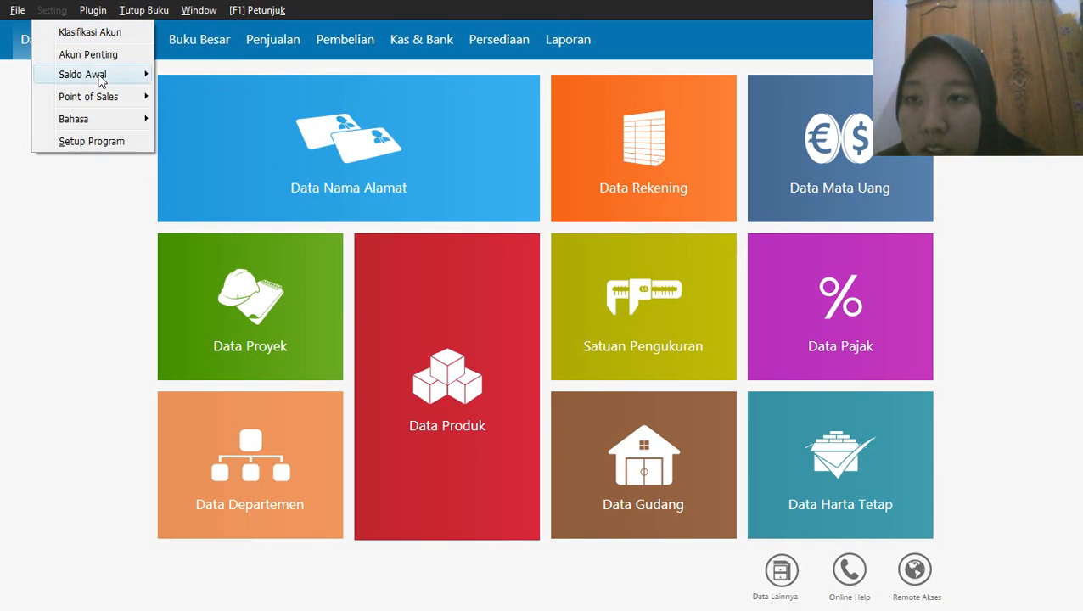
{"action": "mouse_move", "coordinate": [99, 78]}
{"action": "left_click", "coordinate": [229, 118]}
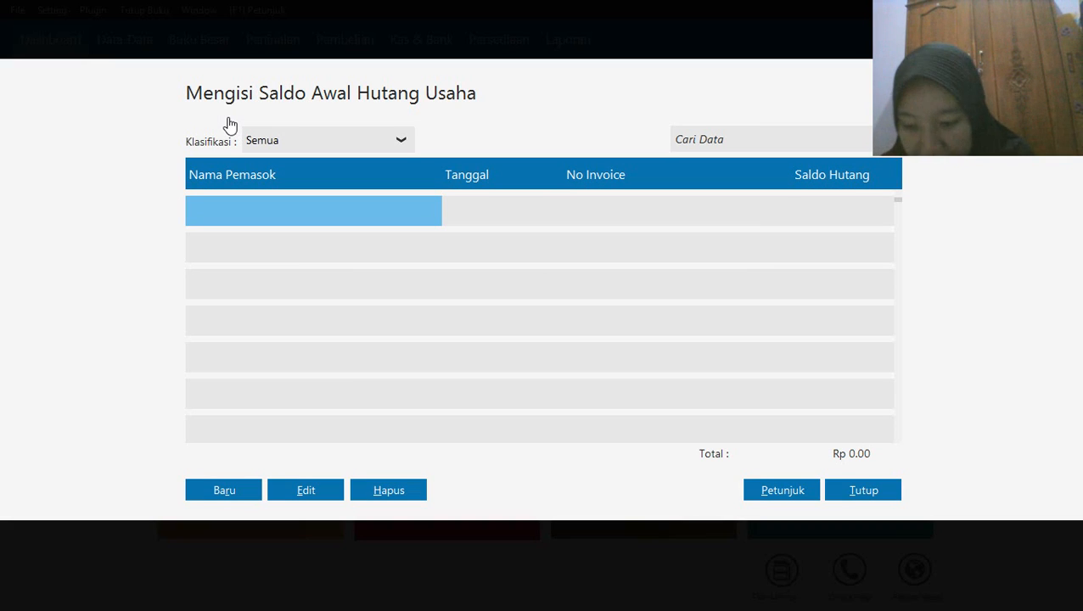
{"action": "left_click", "coordinate": [214, 492]}
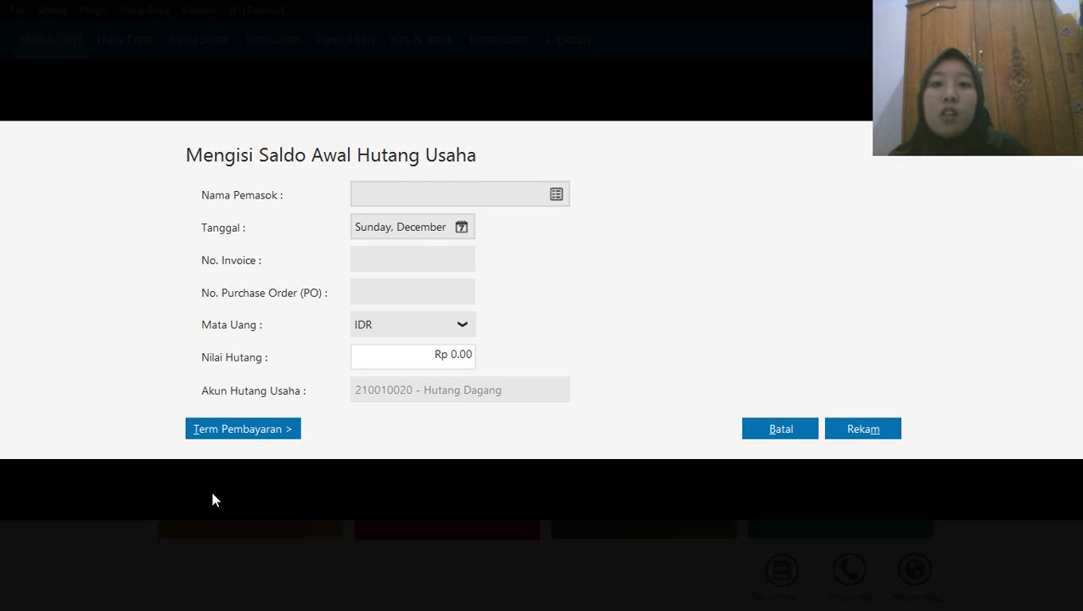
{"action": "left_click", "coordinate": [557, 196]}
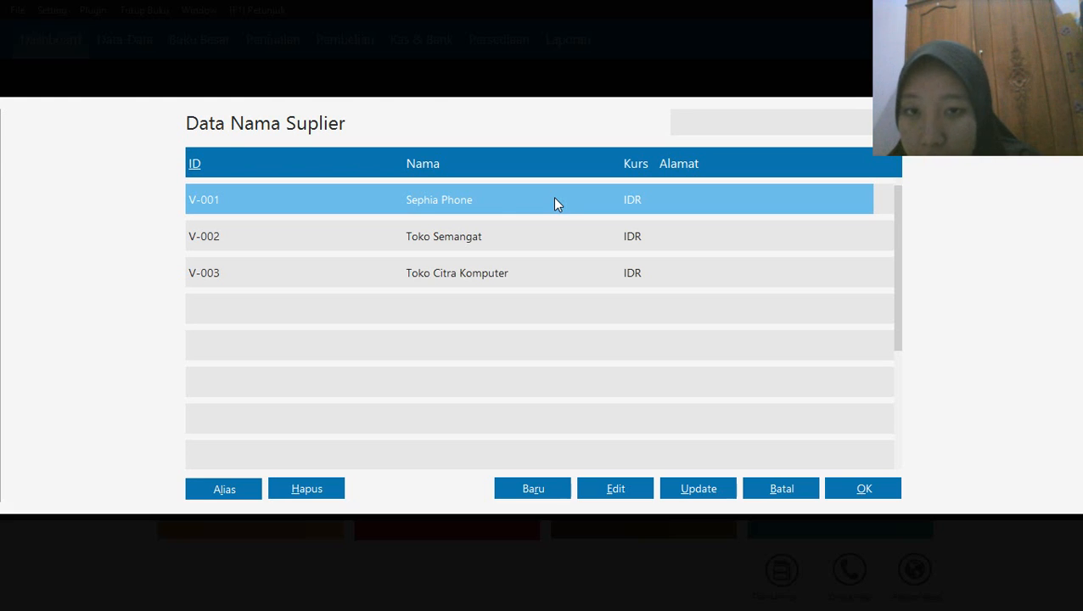
{"action": "left_click", "coordinate": [512, 200]}
{"action": "left_click", "coordinate": [865, 493]}
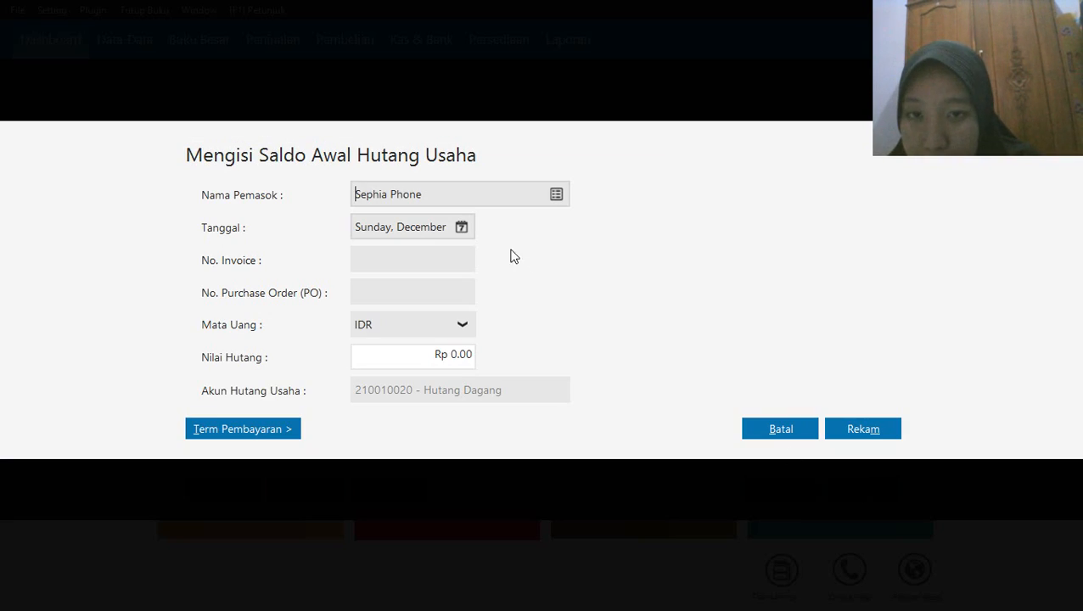
Set the date of the Sephia Phone payable entry to 18 November 2019
{"action": "left_click", "coordinate": [463, 231]}
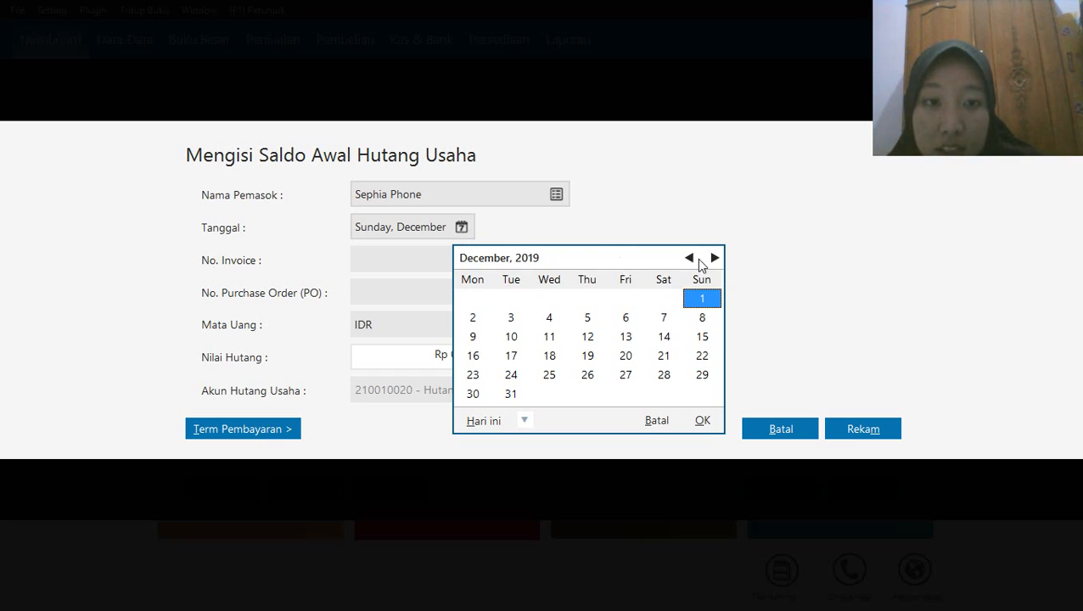
{"action": "left_click", "coordinate": [690, 259]}
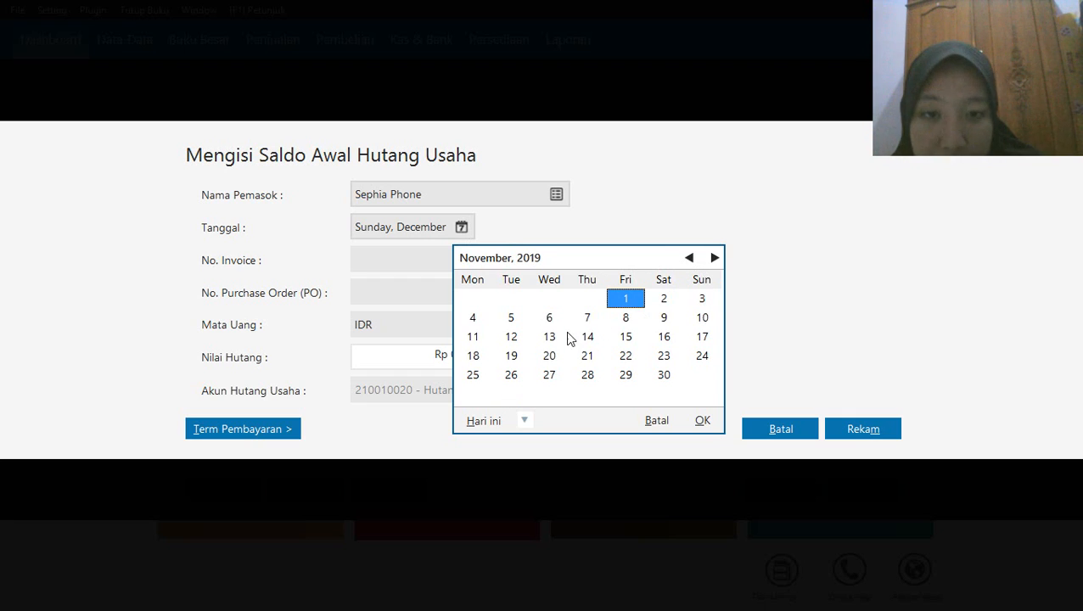
{"action": "left_click", "coordinate": [463, 355]}
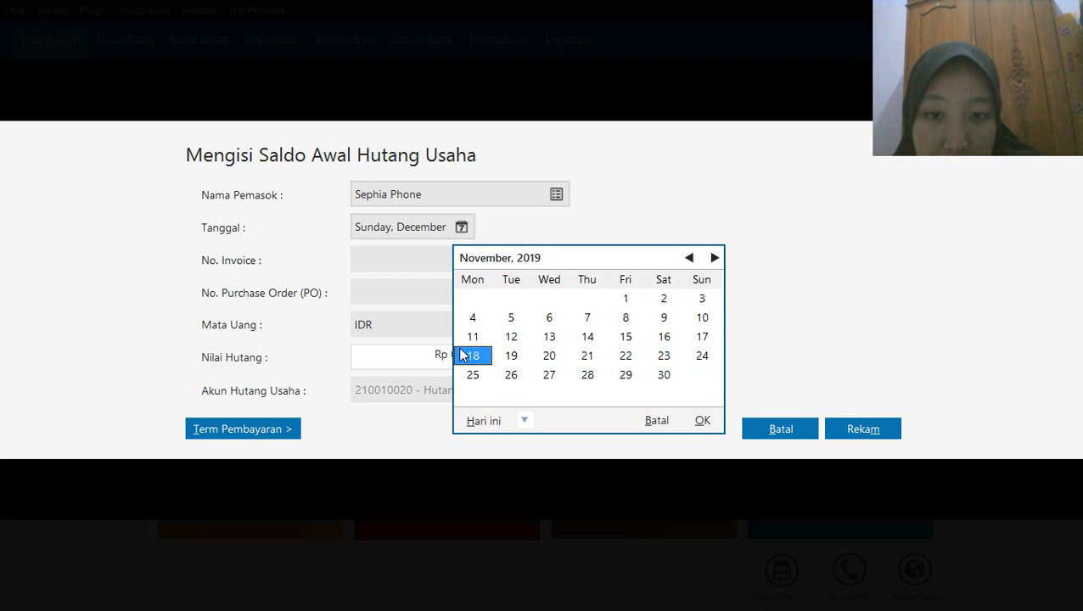
{"action": "left_click", "coordinate": [701, 420]}
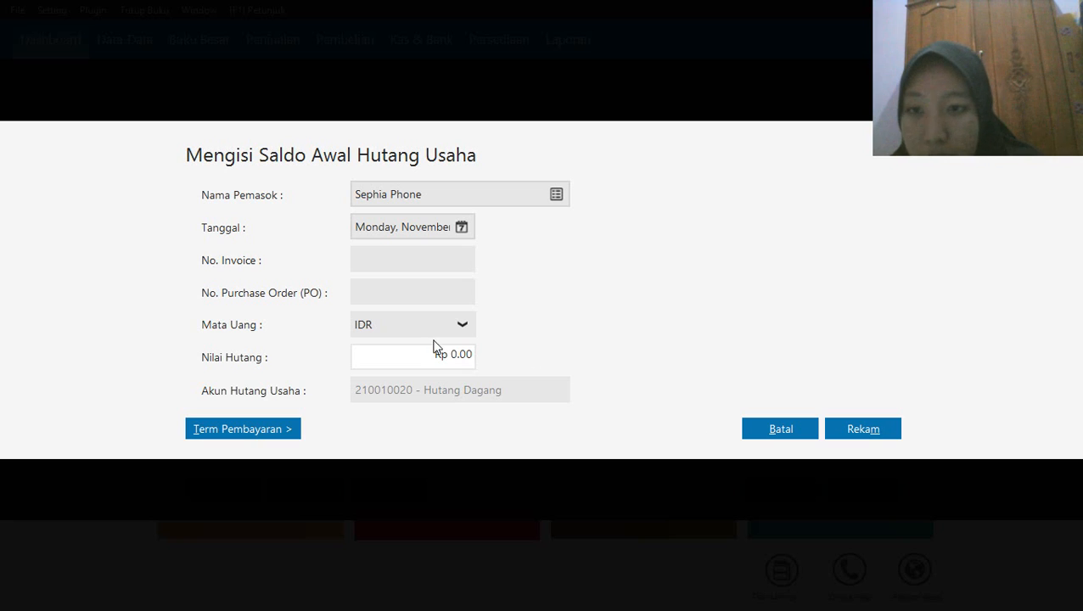
Enter invoice number INV-023 and a payable value of Rp 2,300,000 for Sephia Phone, and record the entry
{"action": "left_click", "coordinate": [411, 258]}
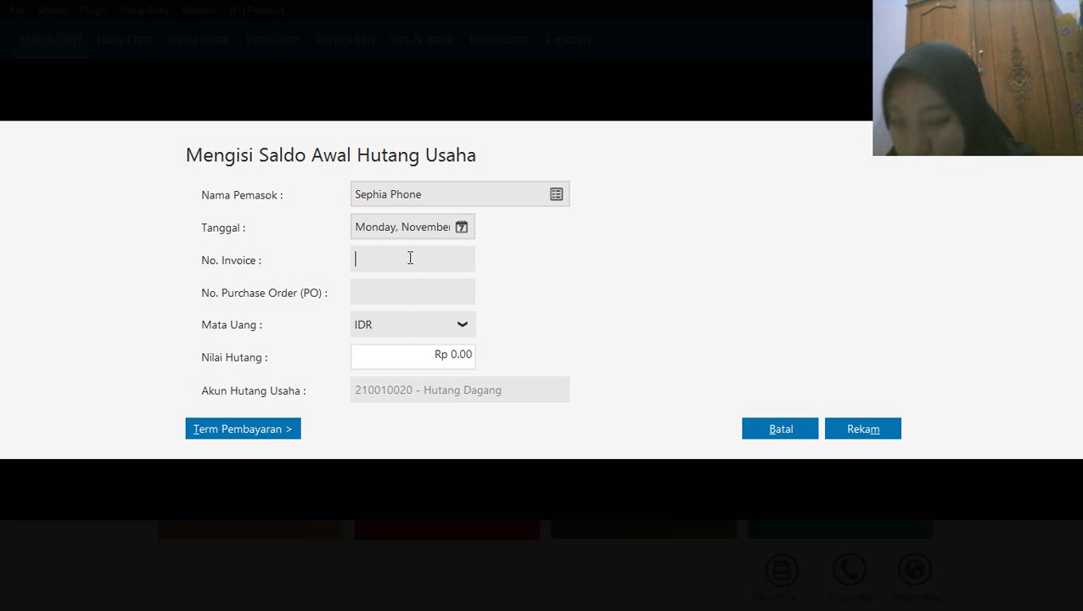
{"action": "type", "text": "N"}
{"action": "key", "text": "BackSpace"}
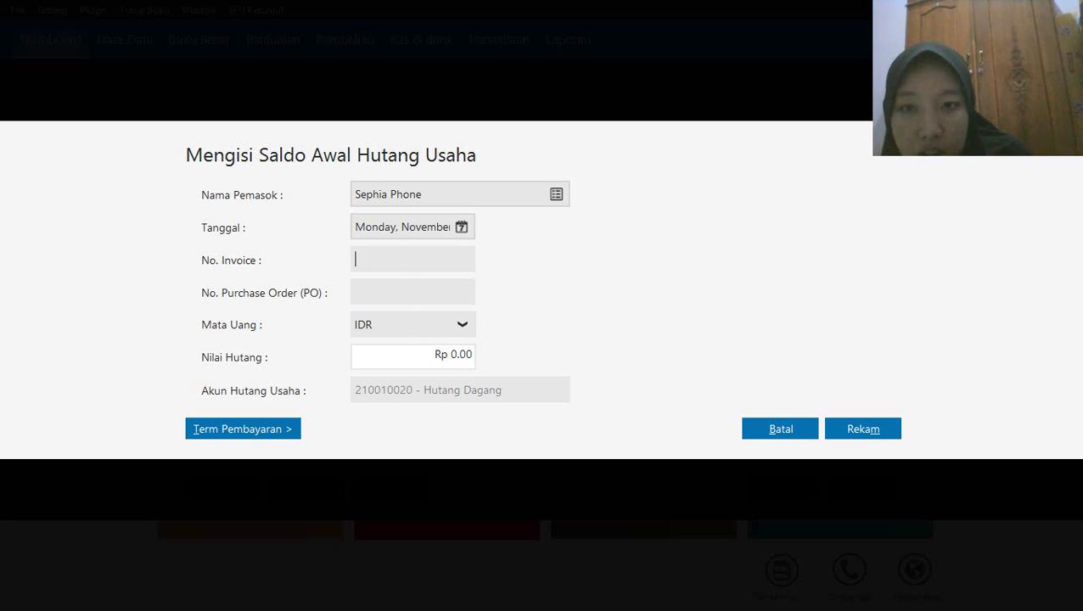
{"action": "type", "text": "INV-023"}
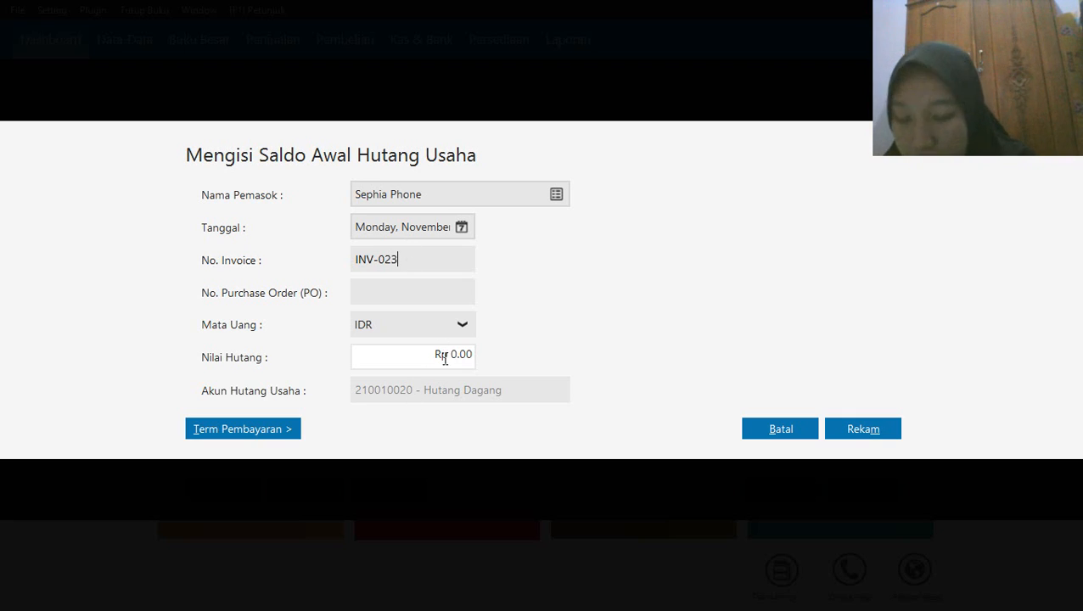
{"action": "left_click", "coordinate": [446, 356]}
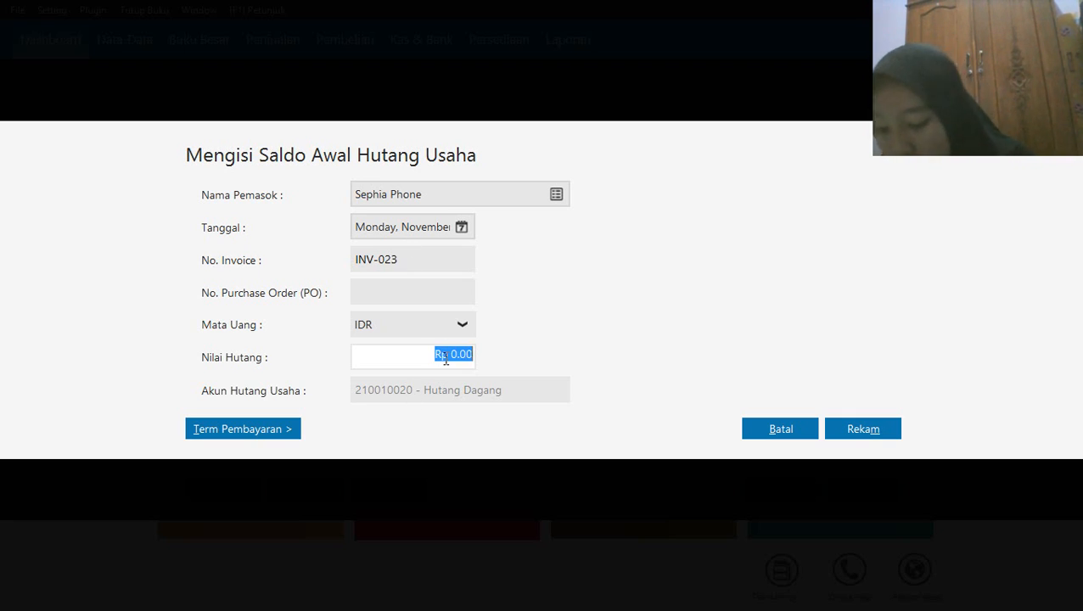
{"action": "type", "text": "23"}
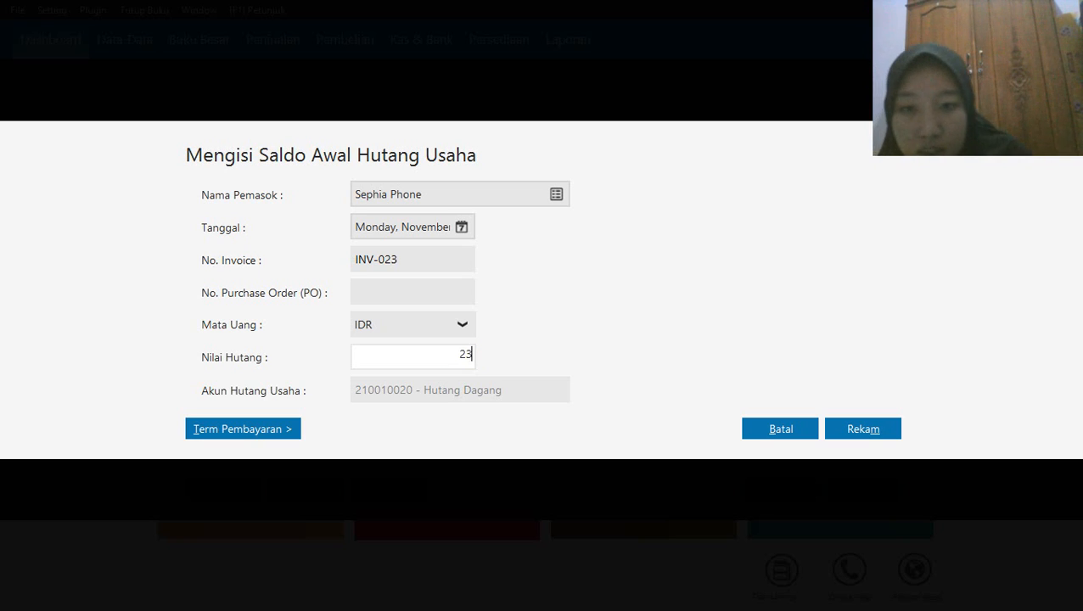
{"action": "type", "text": "00000"}
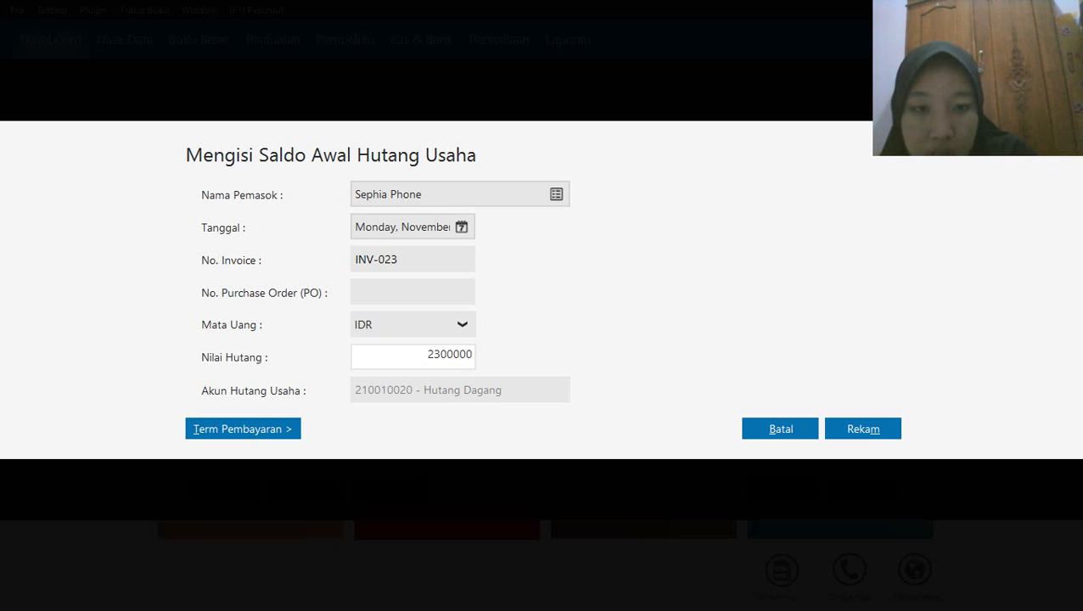
{"action": "left_click", "coordinate": [845, 429]}
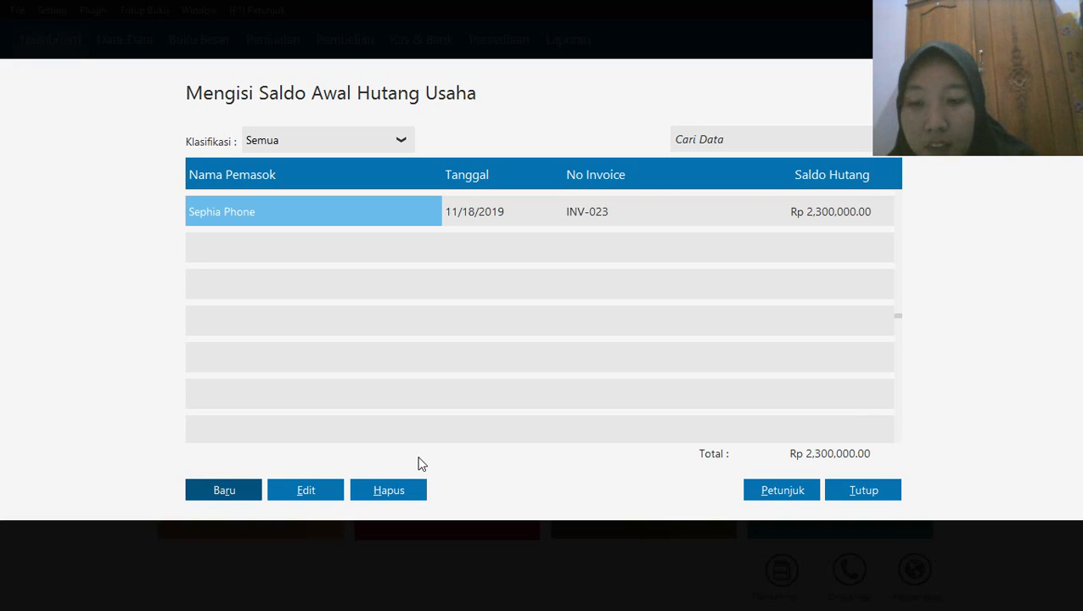
Start a new payable opening balance entry for the supplier Toko Semangat, dated 11 December 2019
{"action": "left_click", "coordinate": [243, 496]}
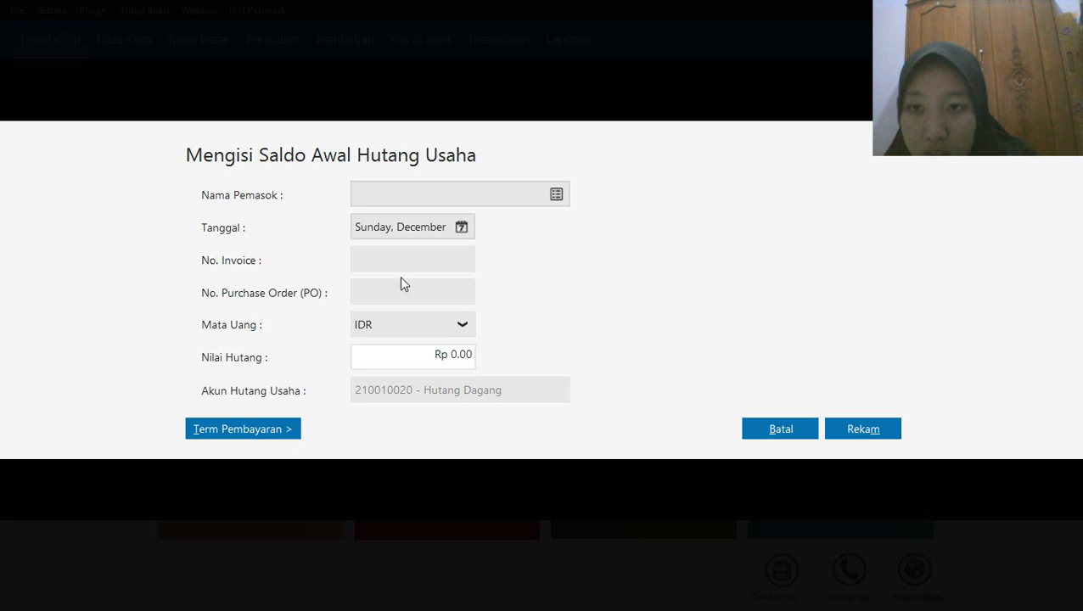
{"action": "left_click", "coordinate": [551, 197]}
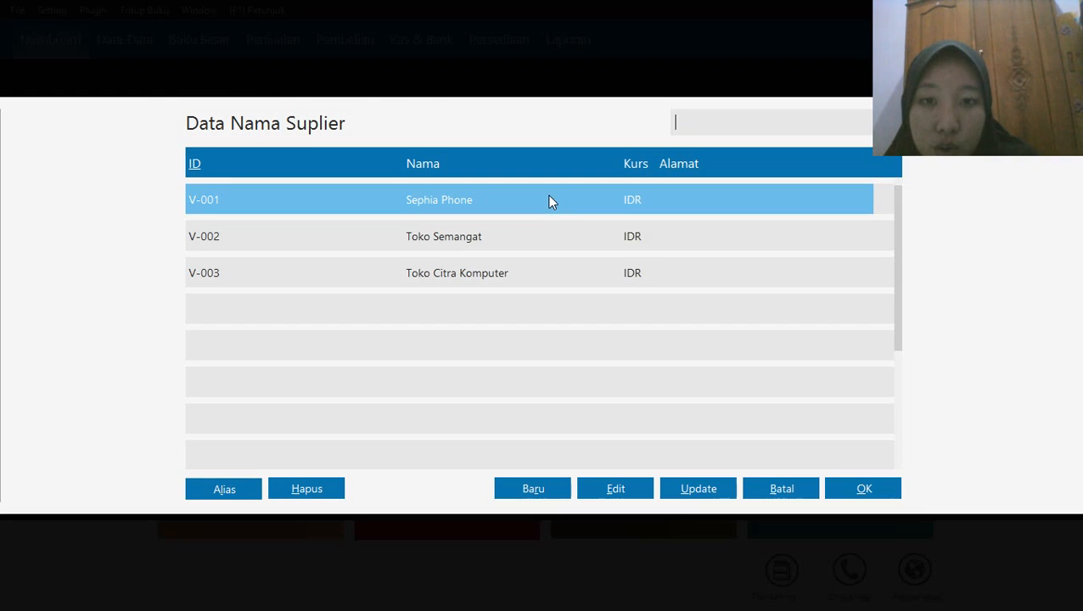
{"action": "left_click", "coordinate": [472, 235]}
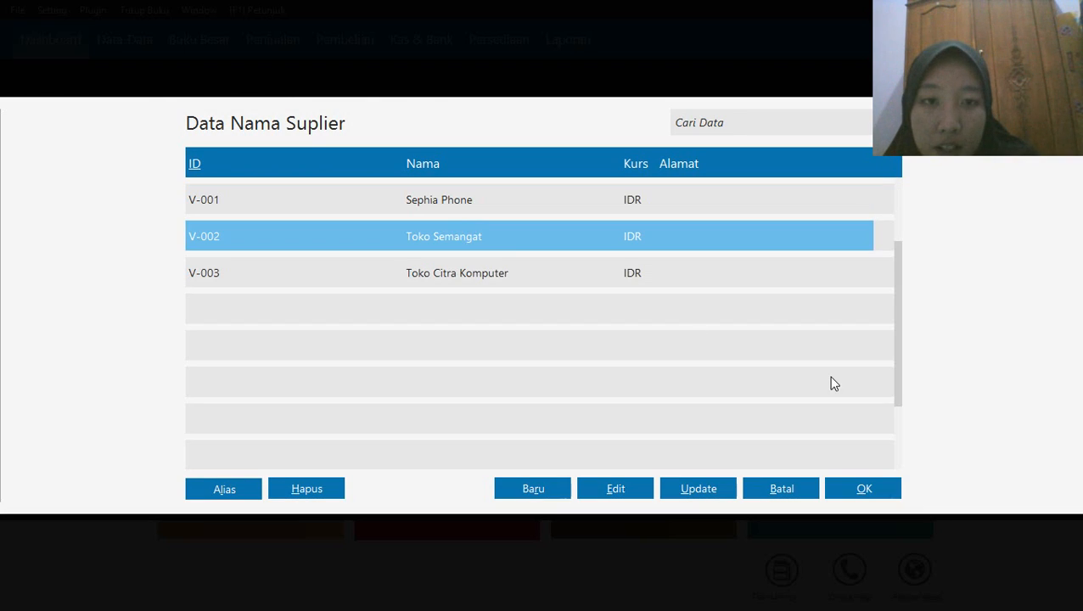
{"action": "left_click", "coordinate": [844, 489]}
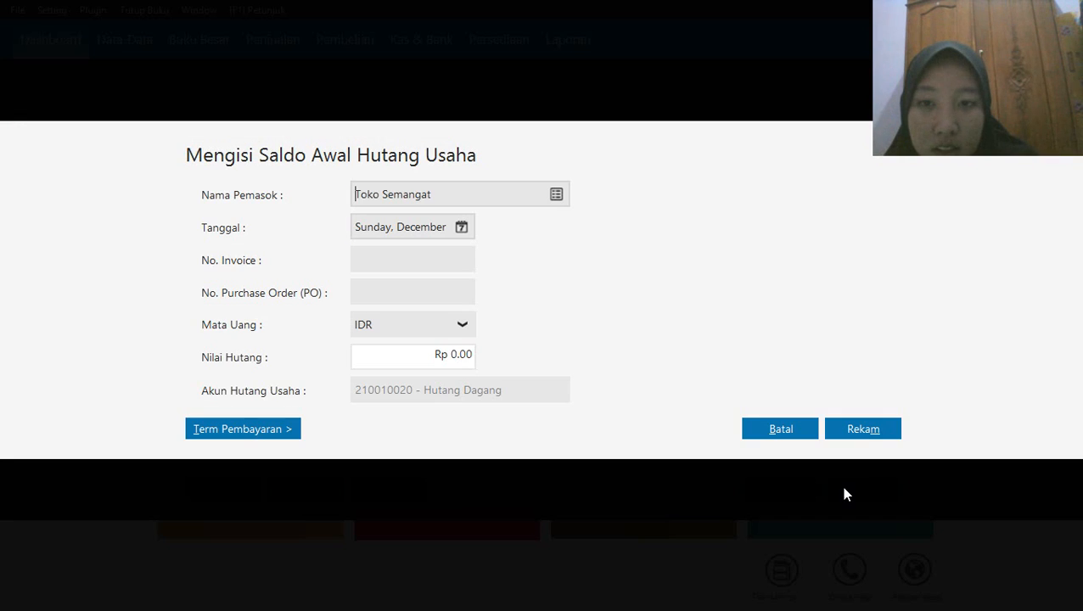
{"action": "left_click", "coordinate": [462, 227]}
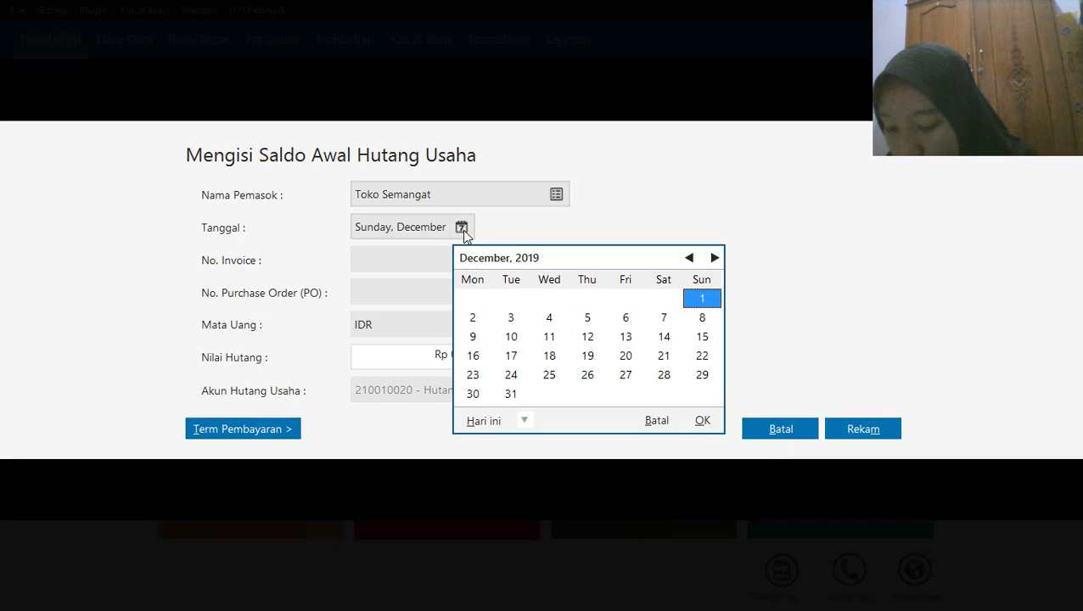
{"action": "left_click", "coordinate": [549, 337]}
{"action": "left_click", "coordinate": [702, 421]}
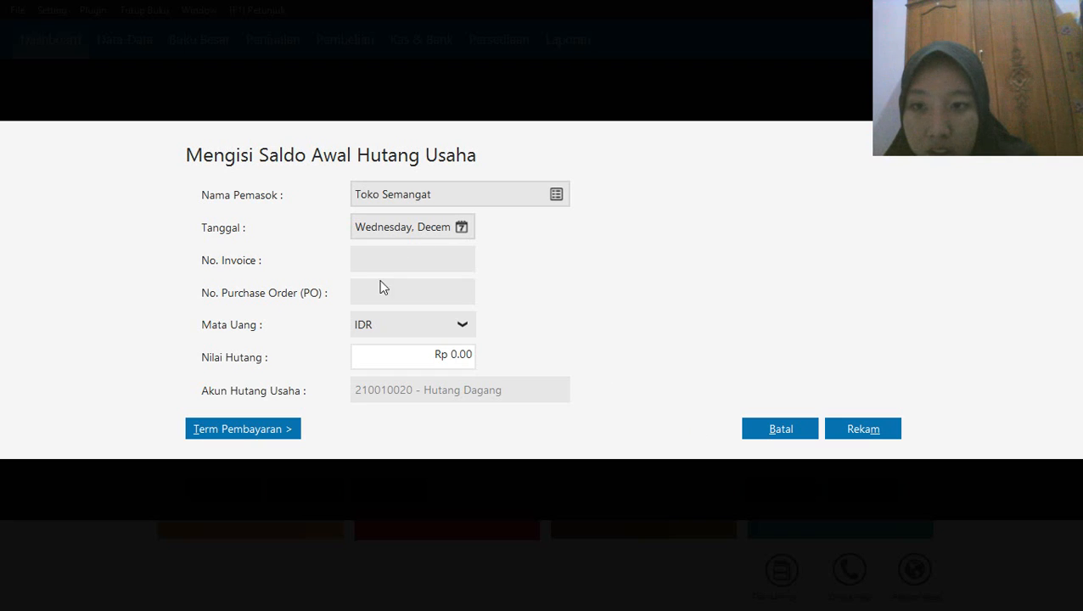
Enter invoice number XII/243 and a payable value of Rp 3,100,000, record the entry, and close the payable opening balances
{"action": "left_click", "coordinate": [417, 260]}
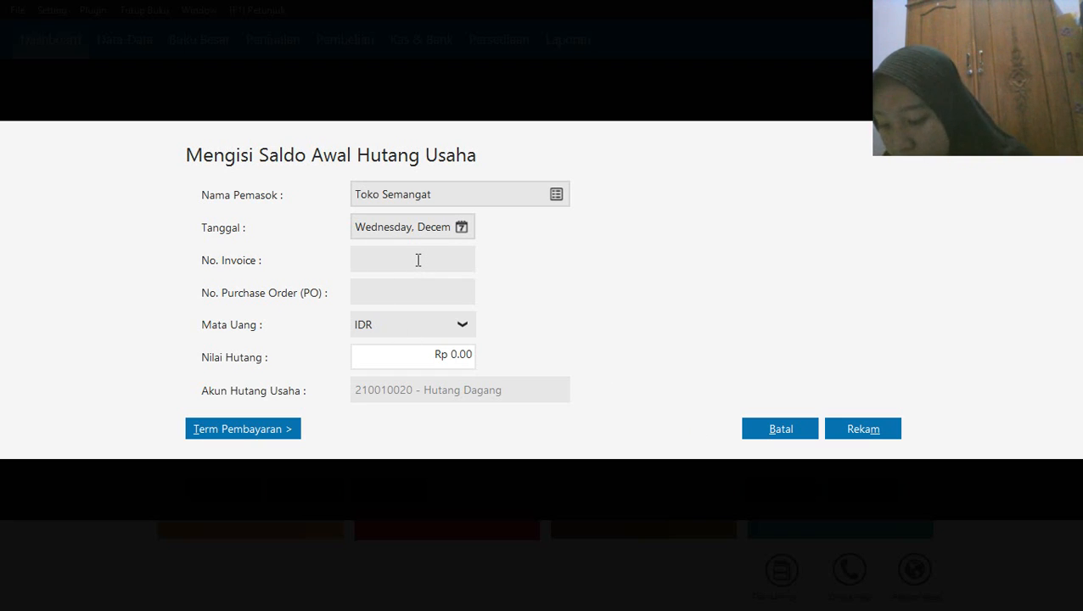
{"action": "type", "text": "XII"}
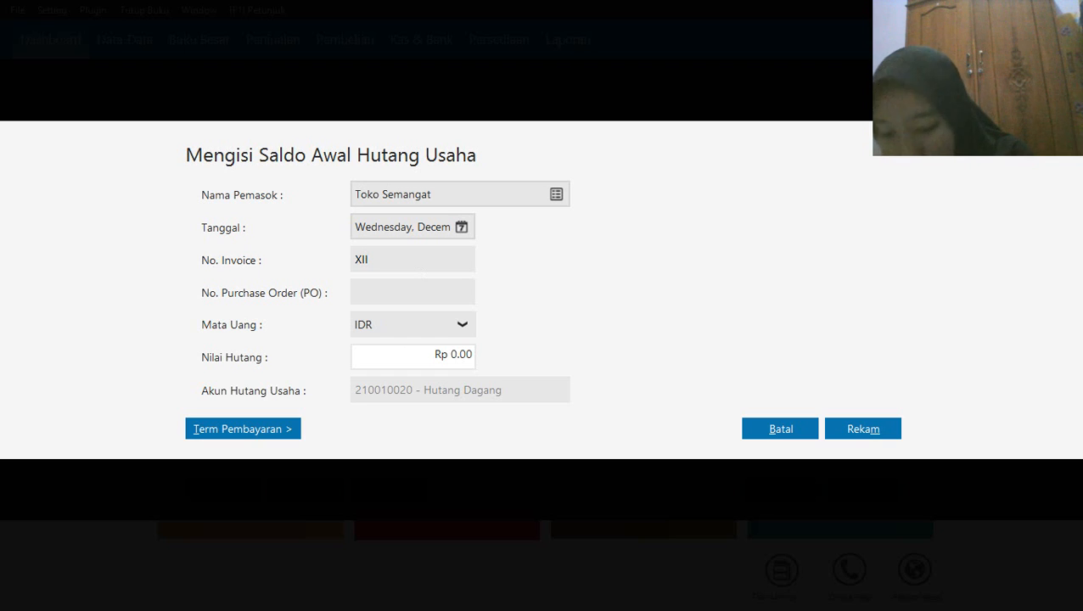
{"action": "type", "text": "/"}
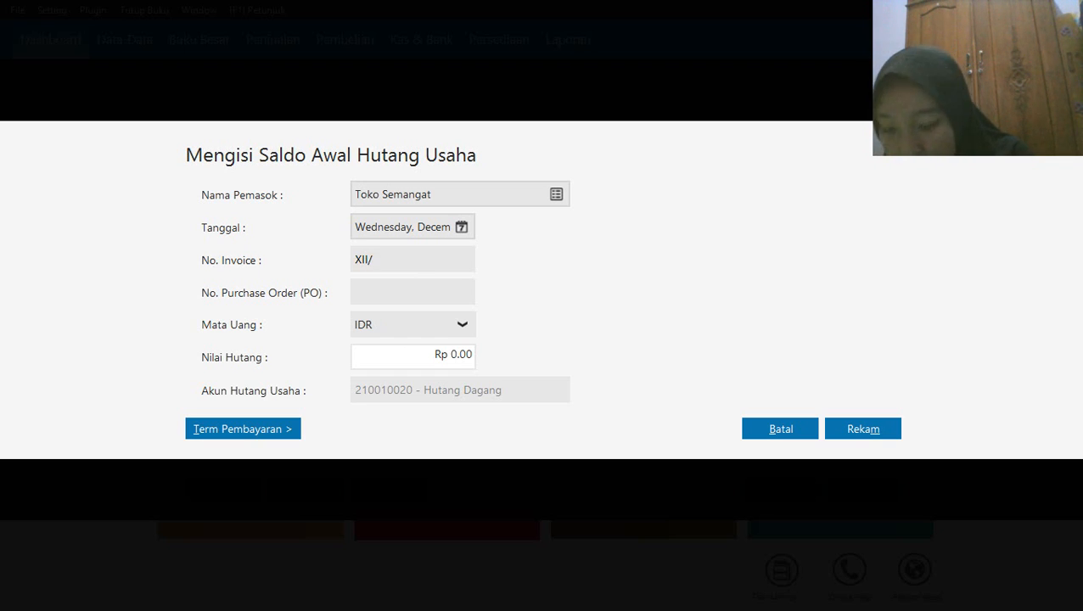
{"action": "type", "text": "243"}
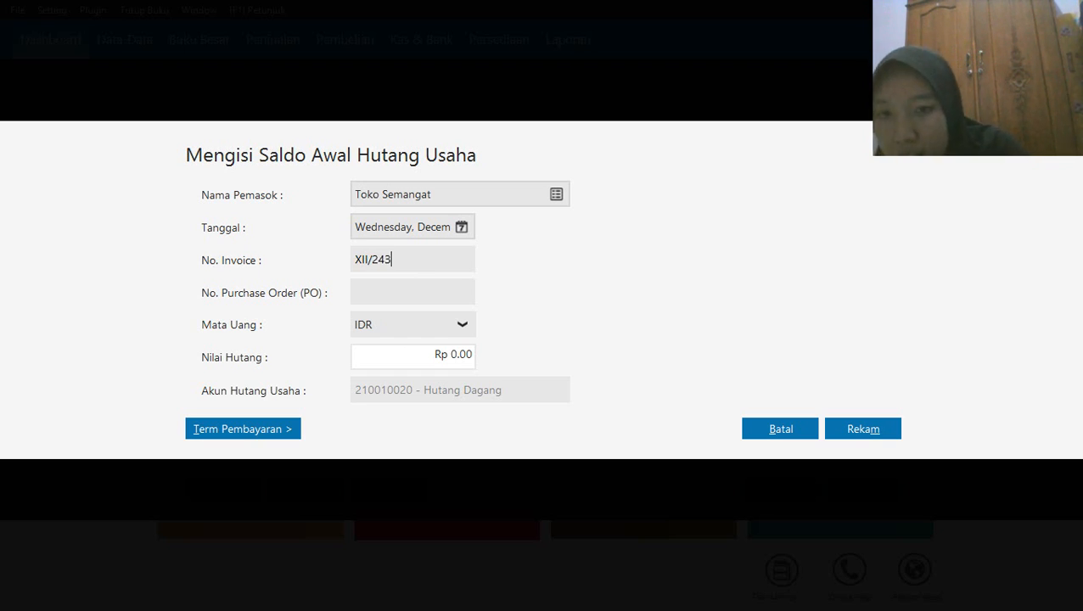
{"action": "left_click", "coordinate": [428, 349]}
{"action": "type", "text": "3"}
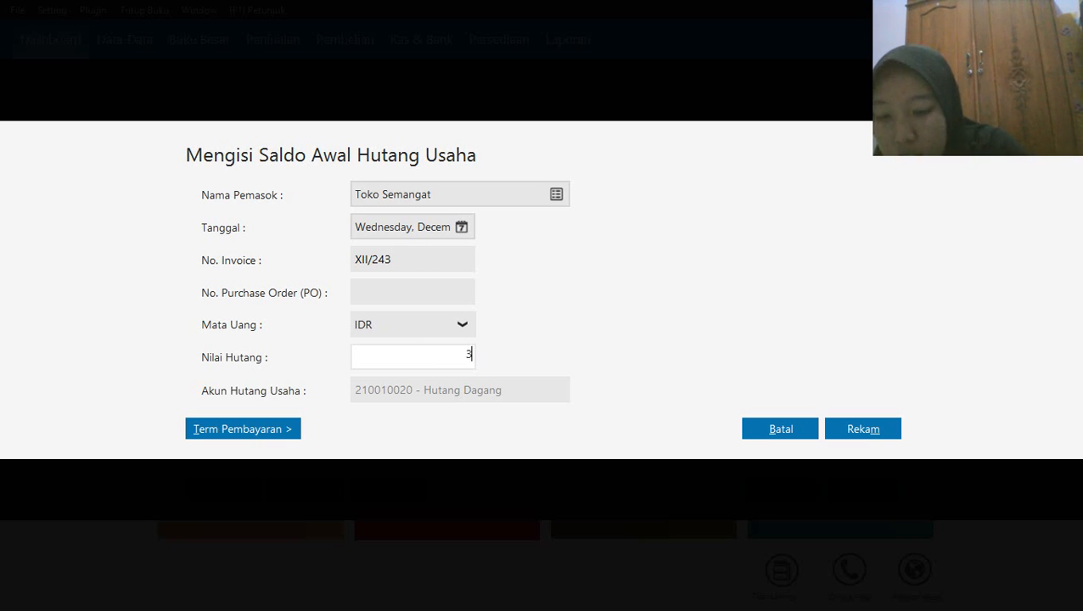
{"action": "type", "text": "100000"}
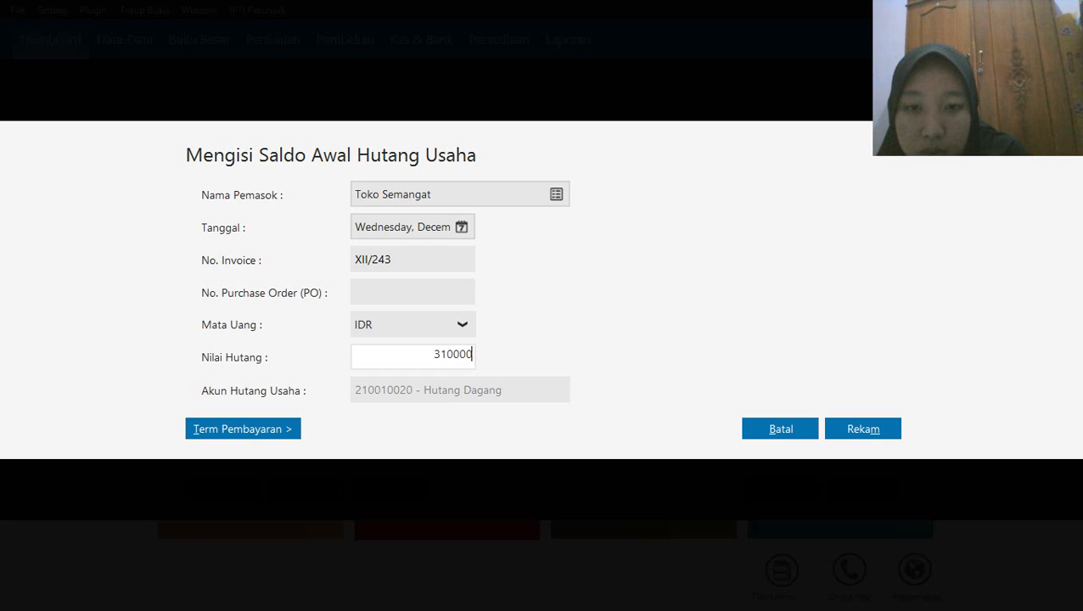
{"action": "left_click", "coordinate": [861, 429]}
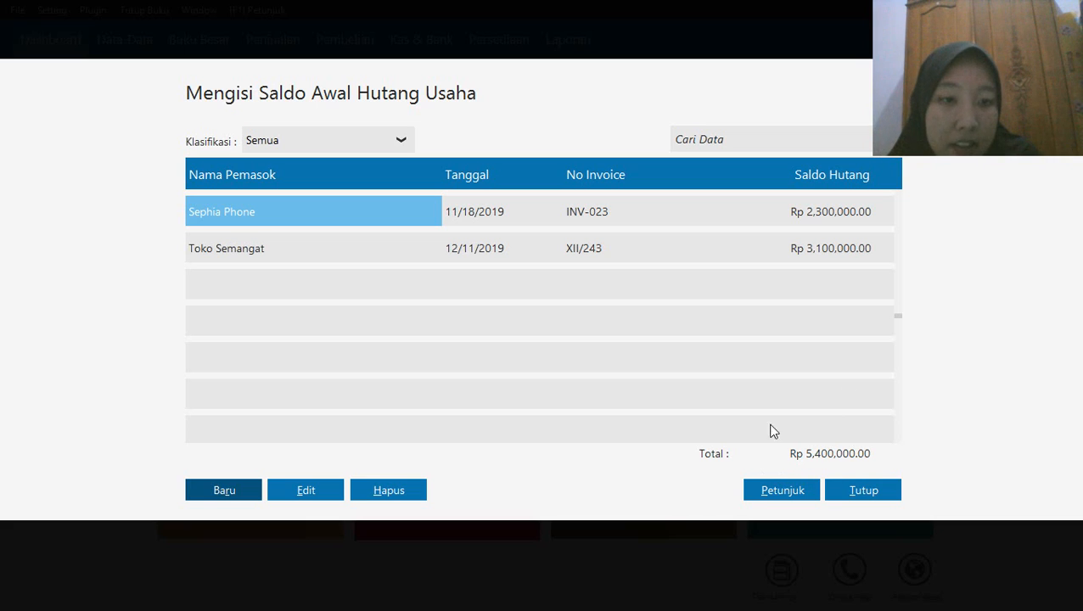
{"action": "left_click", "coordinate": [866, 491]}
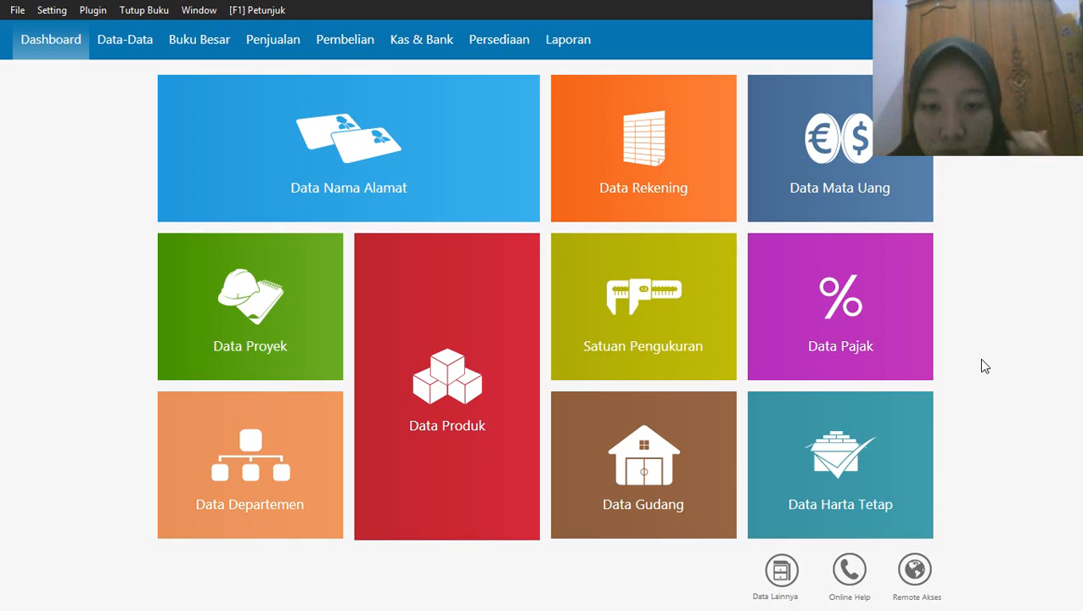
{"action": "mouse_move", "coordinate": [796, 471]}
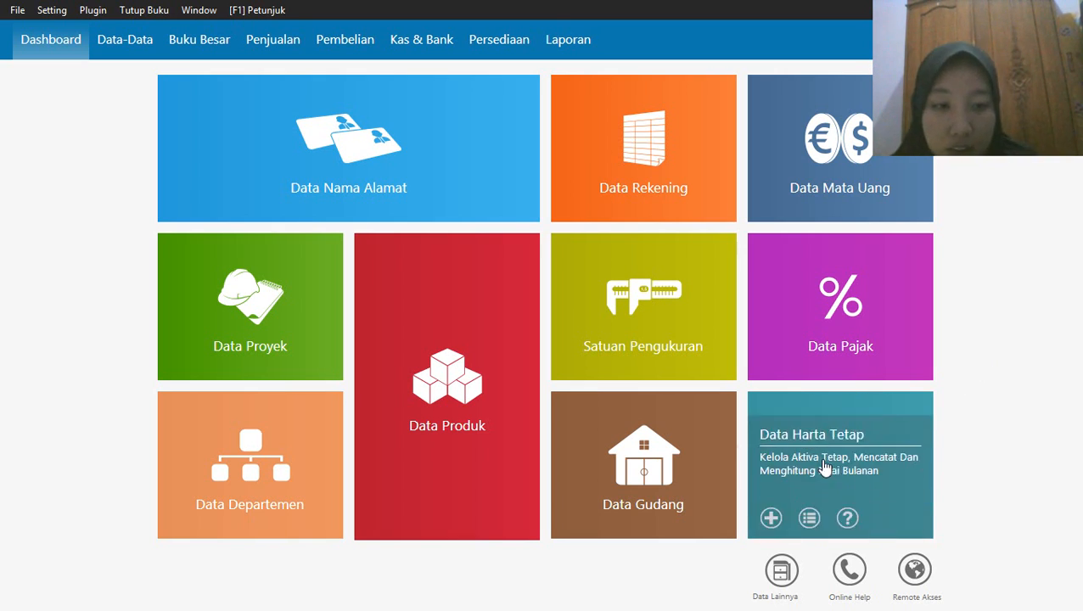
{"action": "left_click", "coordinate": [771, 519]}
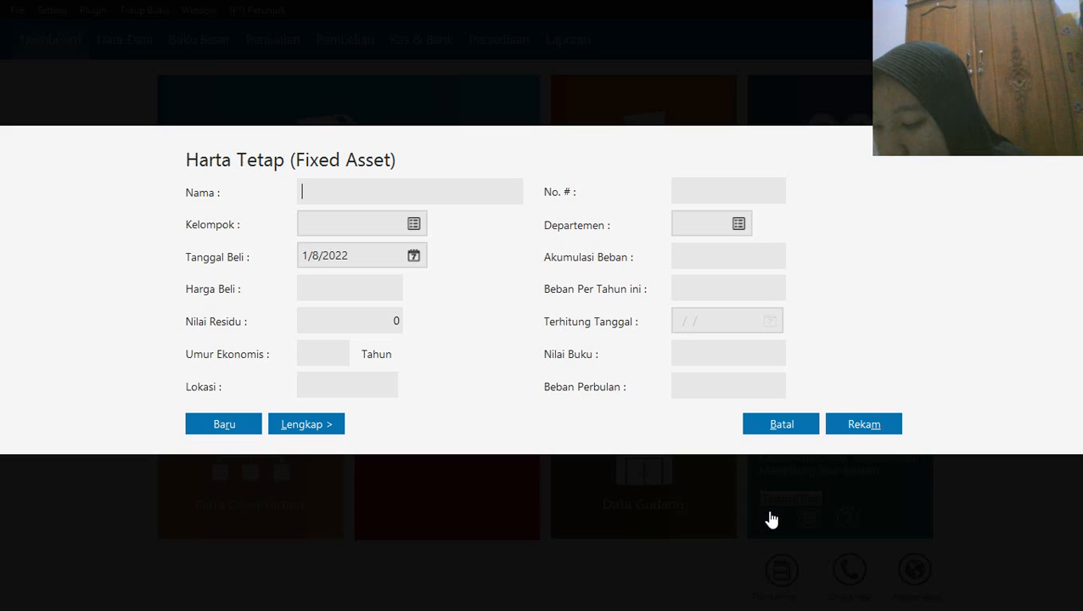
{"action": "left_click", "coordinate": [797, 427]}
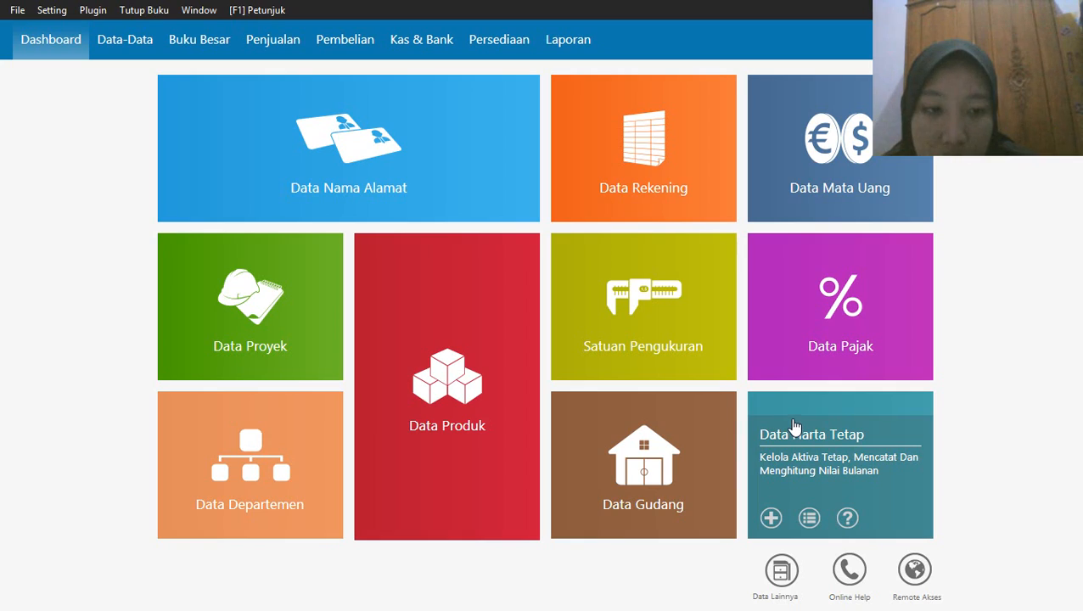
Open the fixed asset data and start a new fixed asset named Mobil Kijang Inova
{"action": "left_click", "coordinate": [820, 406]}
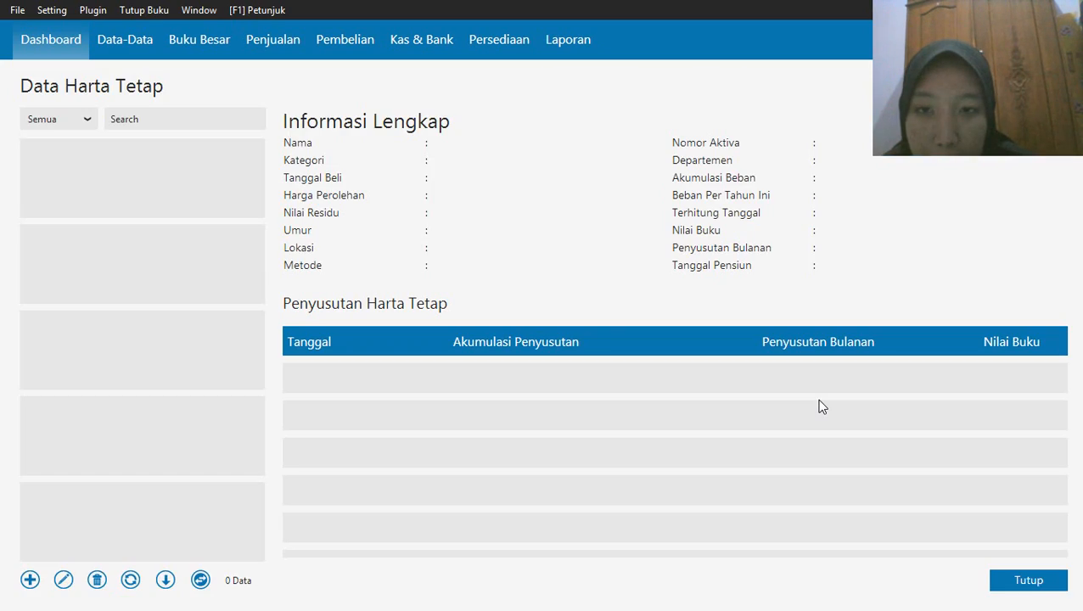
{"action": "left_click", "coordinate": [30, 582]}
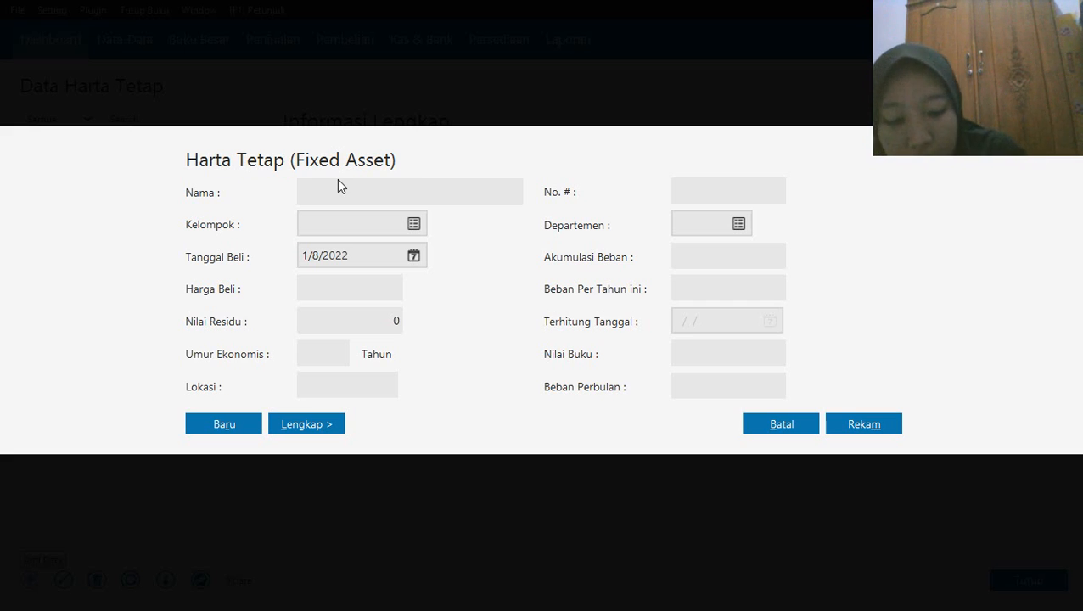
{"action": "type", "text": "Mobil K"}
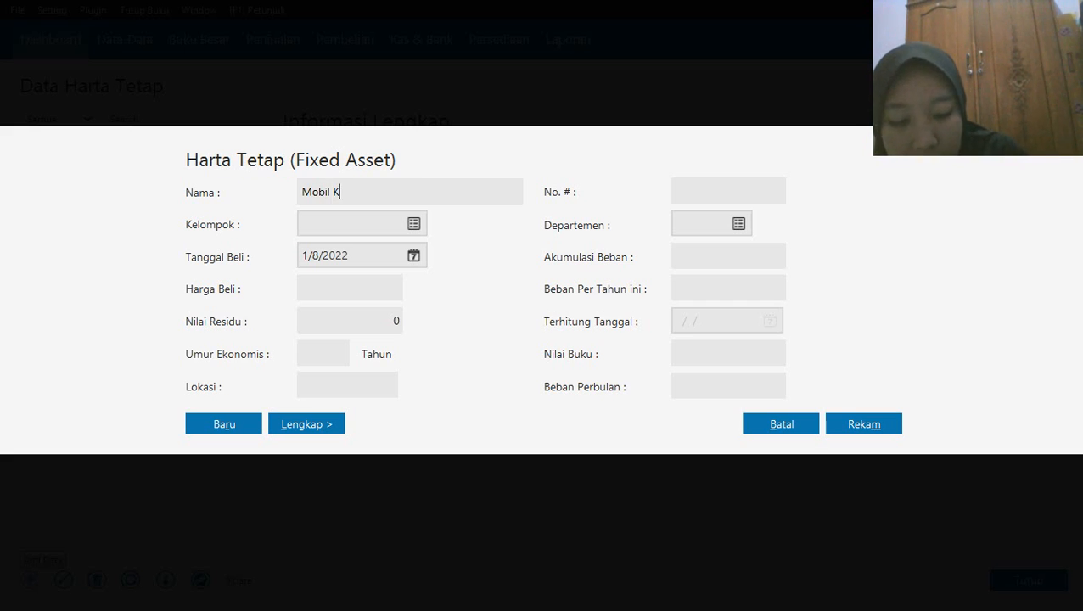
{"action": "type", "text": "ijang In"}
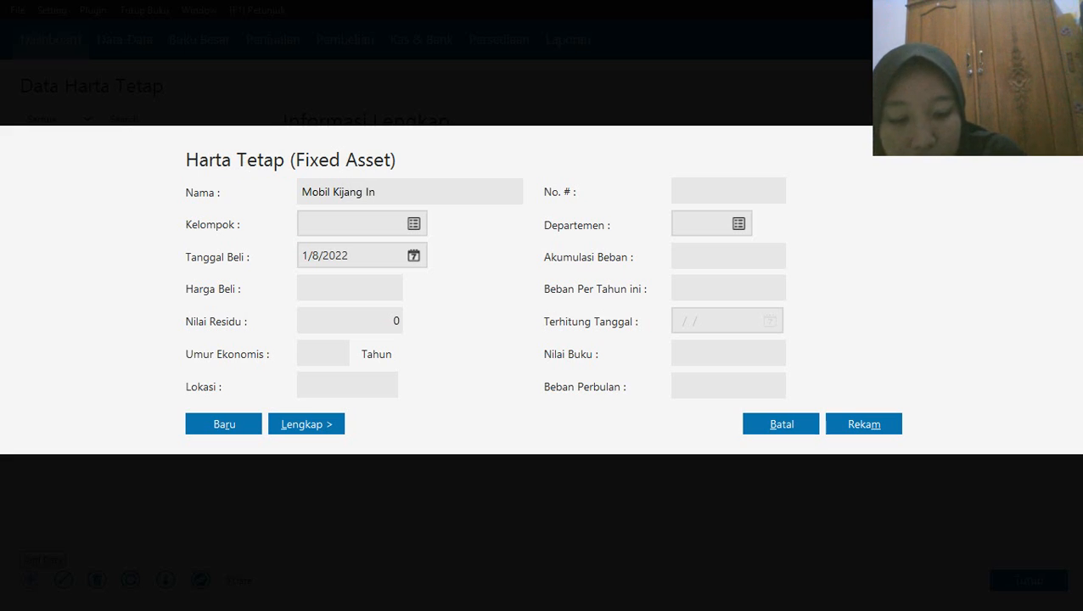
{"action": "type", "text": "ova"}
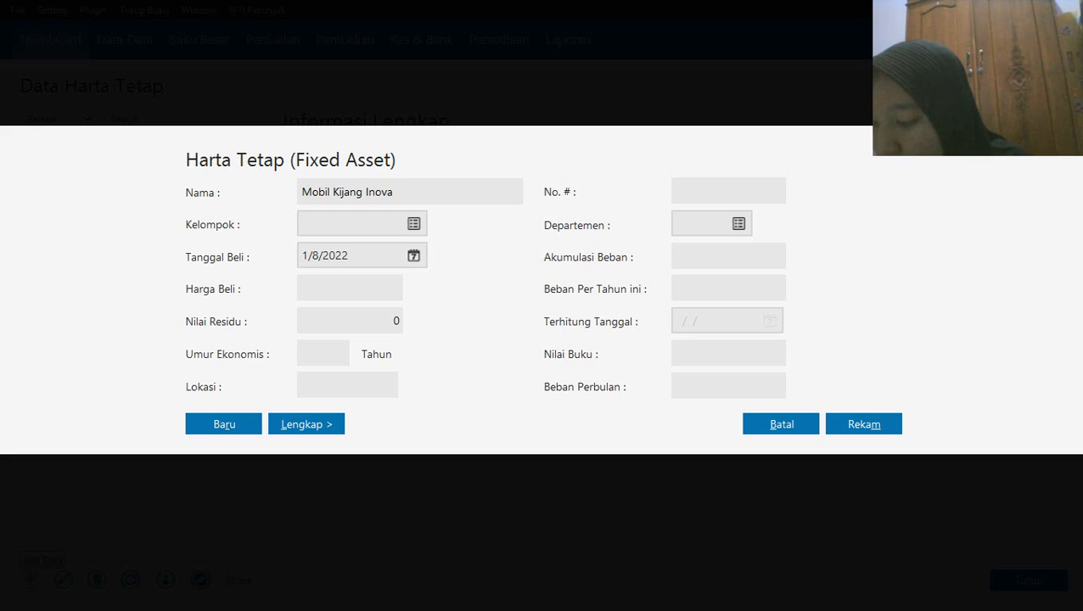
Assign the Mobil Kijang Inova asset to the asset group Kendaraan Roda 4
{"action": "left_click", "coordinate": [408, 228]}
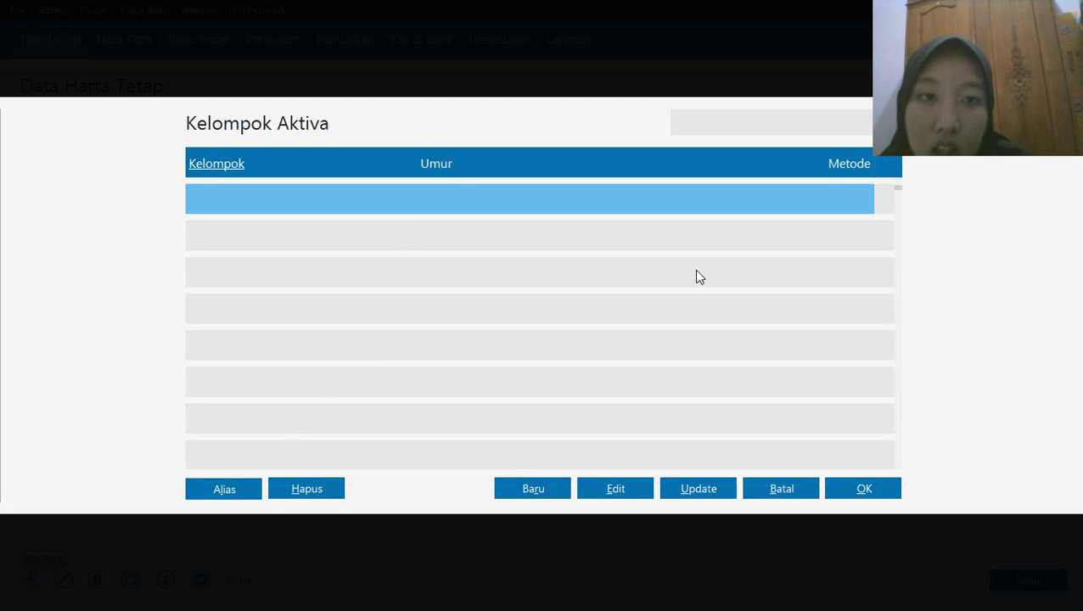
{"action": "mouse_move", "coordinate": [560, 8]}
{"action": "left_click", "coordinate": [617, 10]}
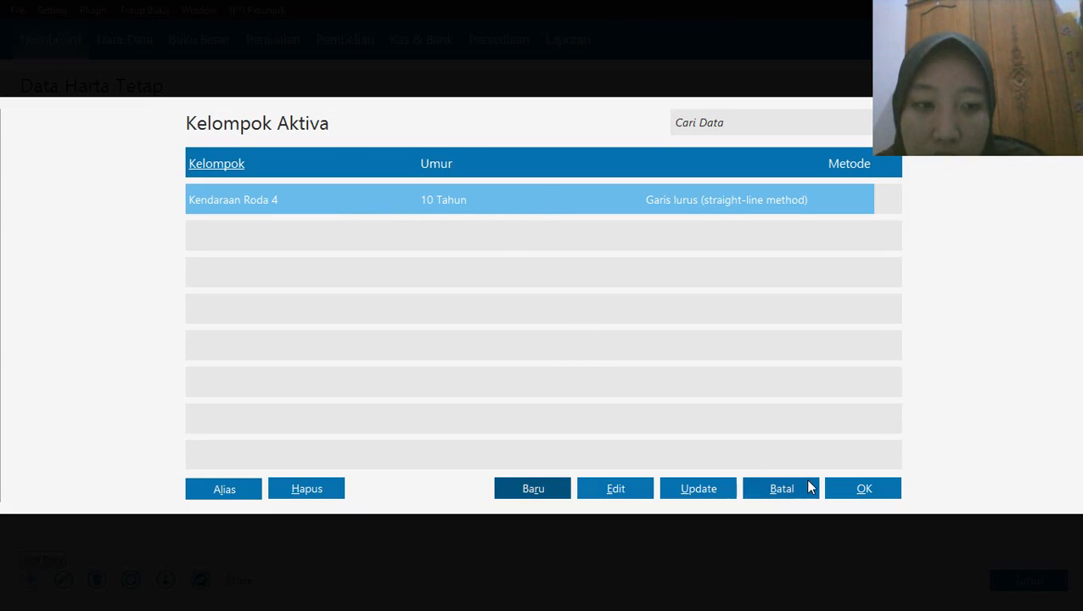
{"action": "left_click", "coordinate": [845, 482]}
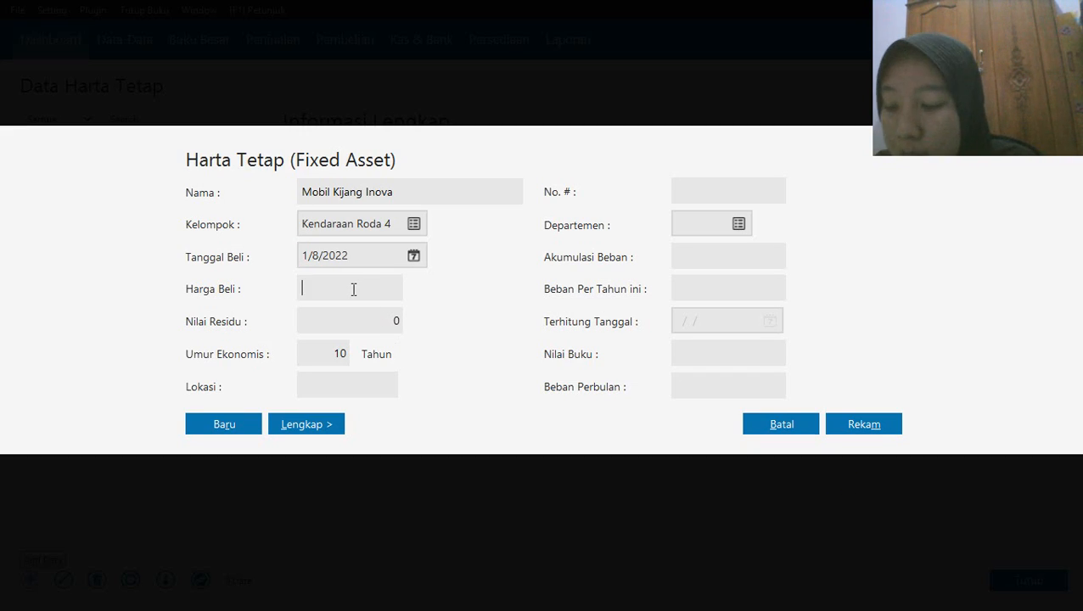
Set the purchase date of the Mobil Kijang Inova asset to 5 January 2019
{"action": "left_click", "coordinate": [414, 257]}
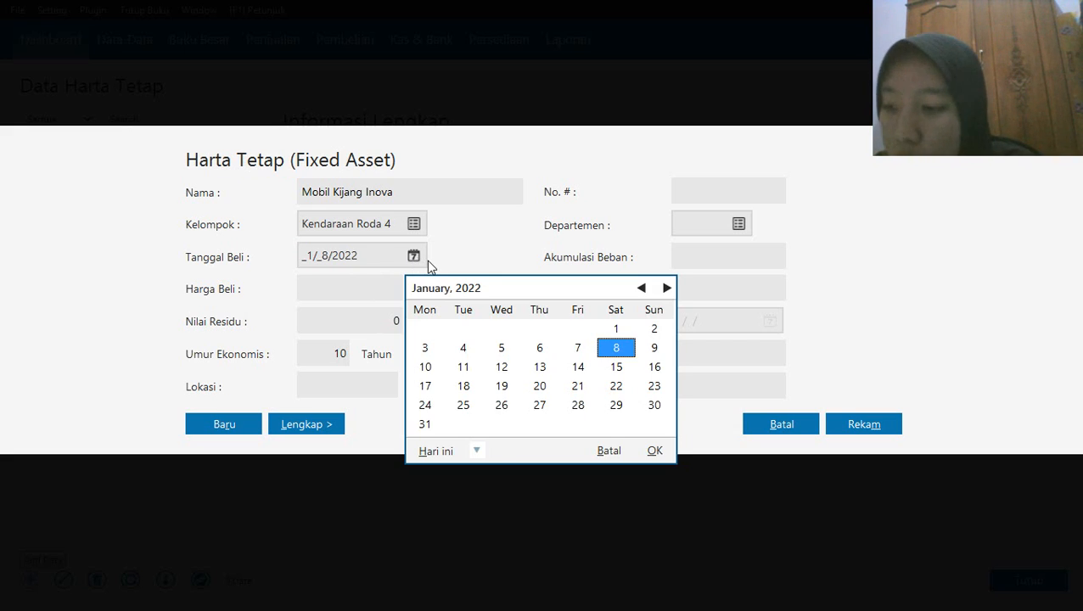
{"action": "left_click", "coordinate": [643, 290]}
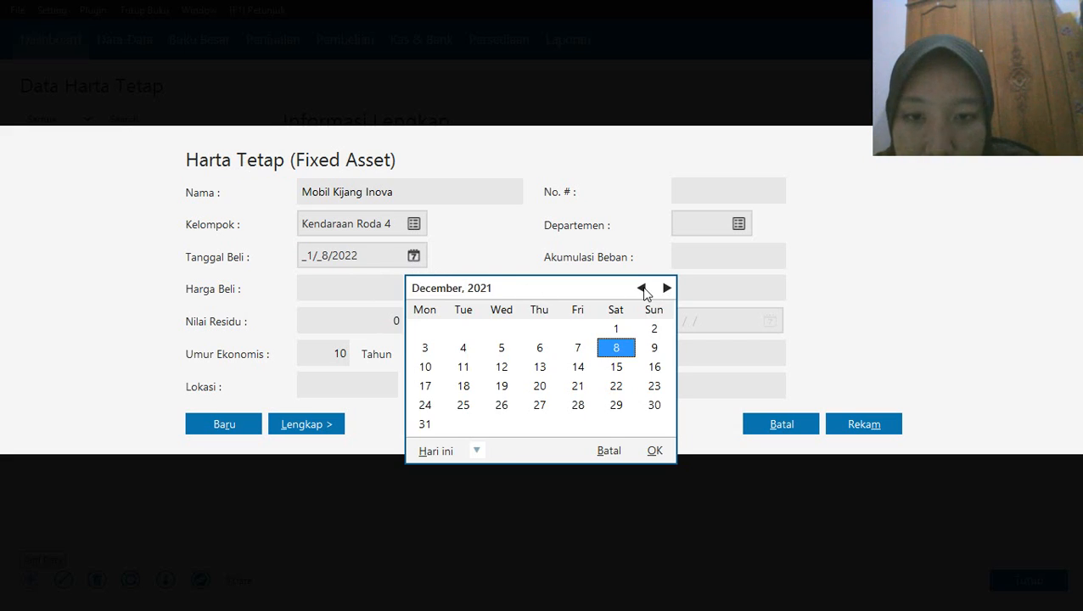
{"action": "left_click", "coordinate": [643, 289]}
{"action": "left_click", "coordinate": [643, 290]}
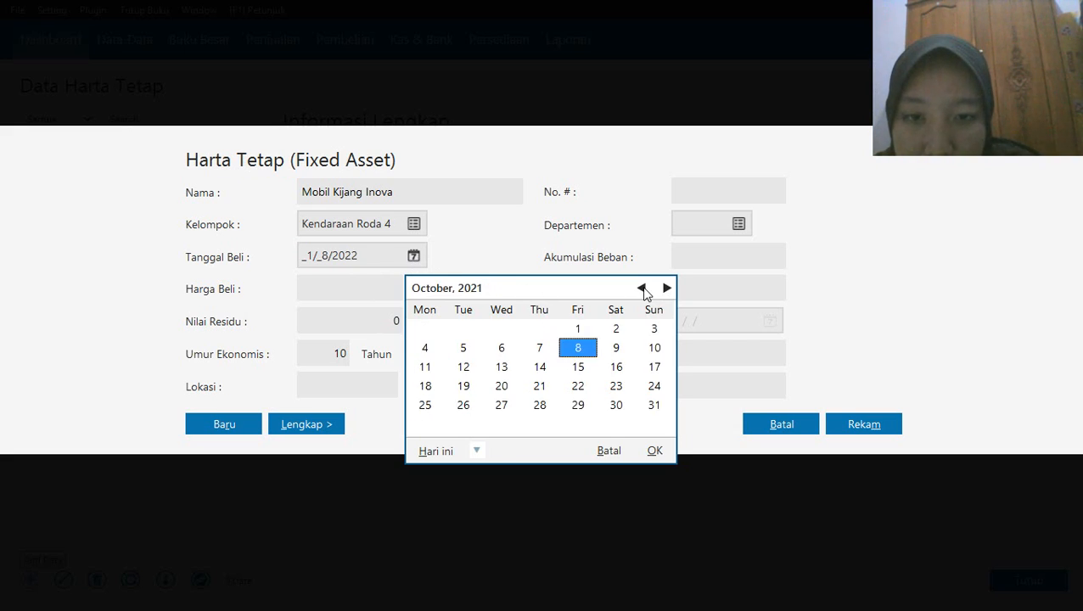
{"action": "left_click", "coordinate": [477, 452]}
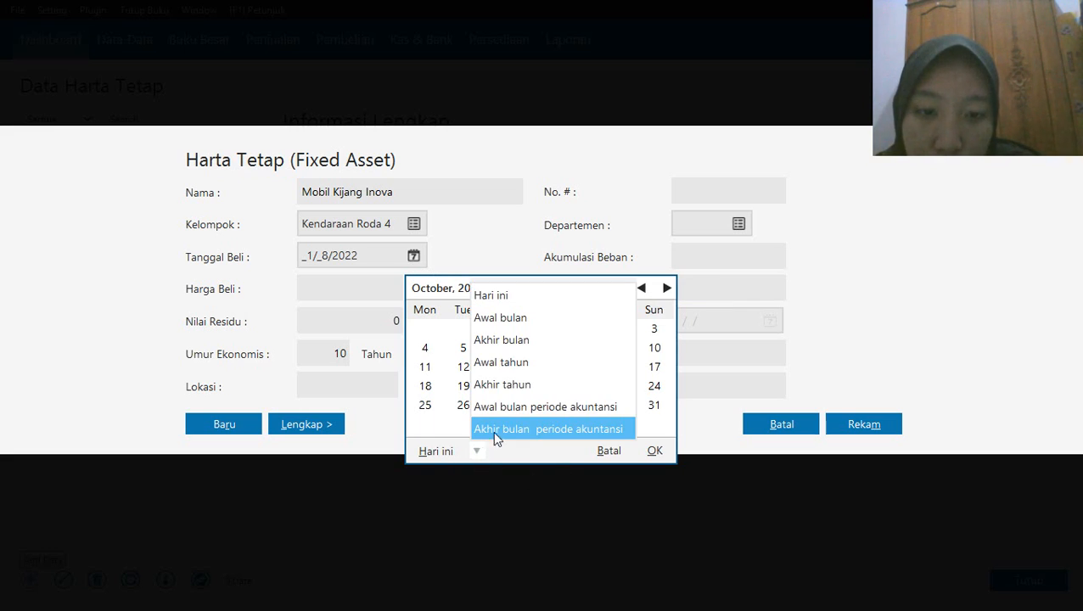
{"action": "left_click", "coordinate": [528, 408]}
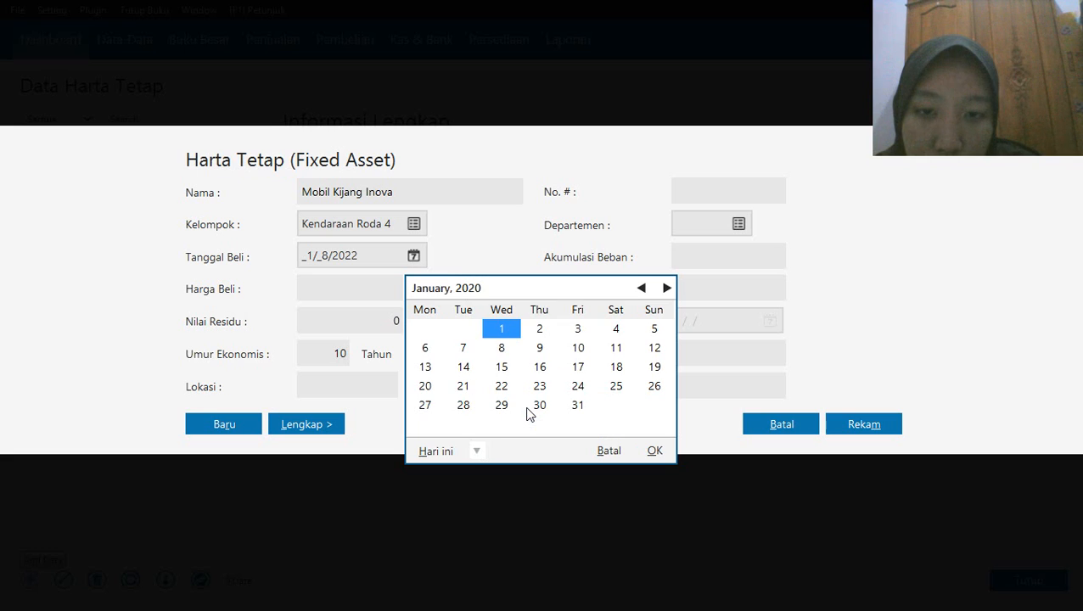
{"action": "left_click", "coordinate": [643, 288]}
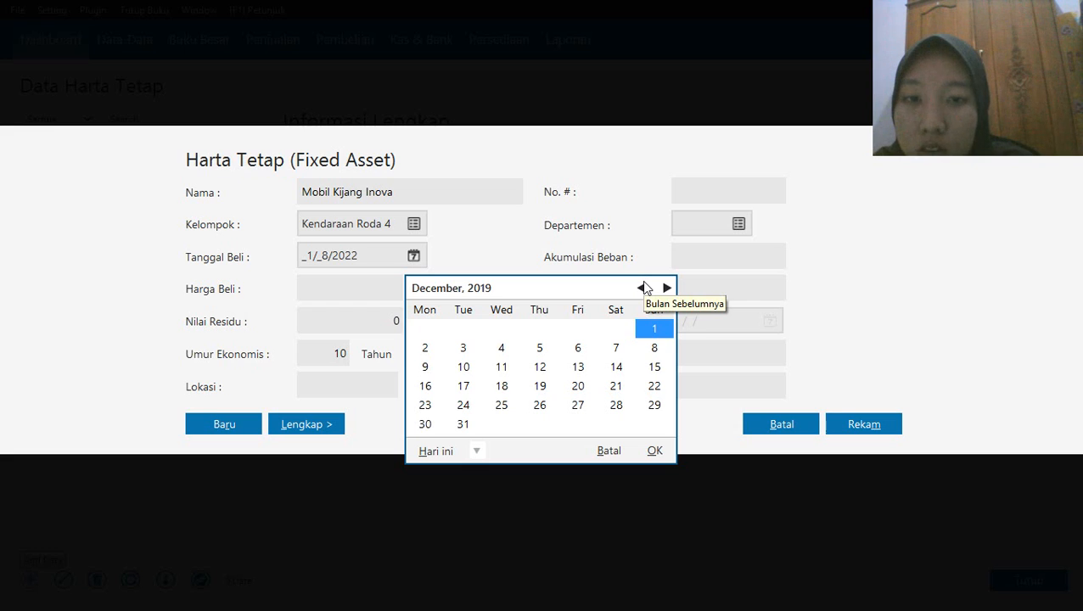
{"action": "left_click", "coordinate": [643, 288]}
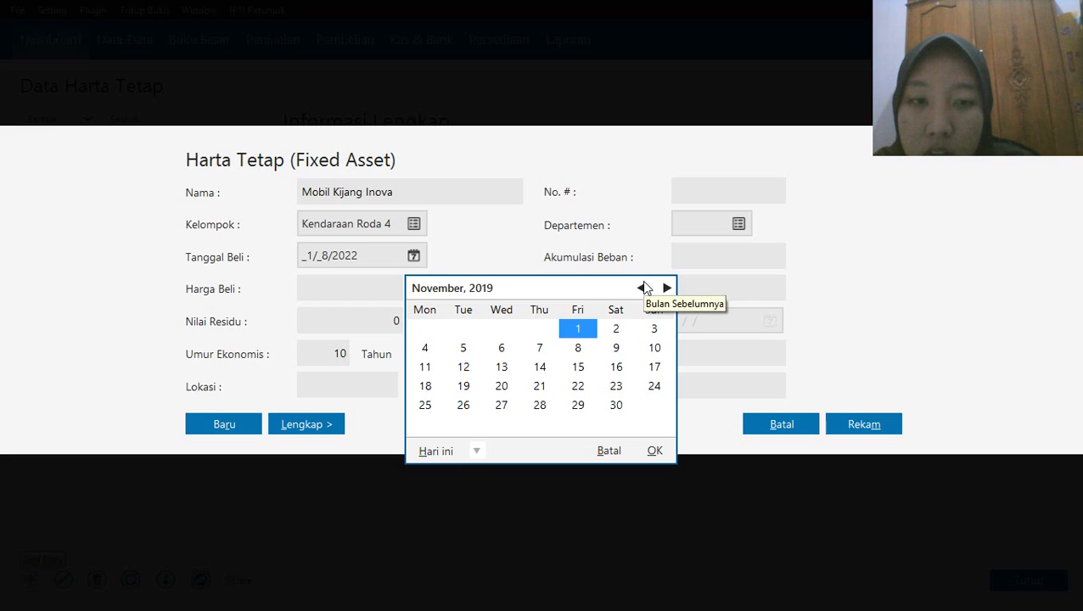
{"action": "left_click", "coordinate": [465, 461]}
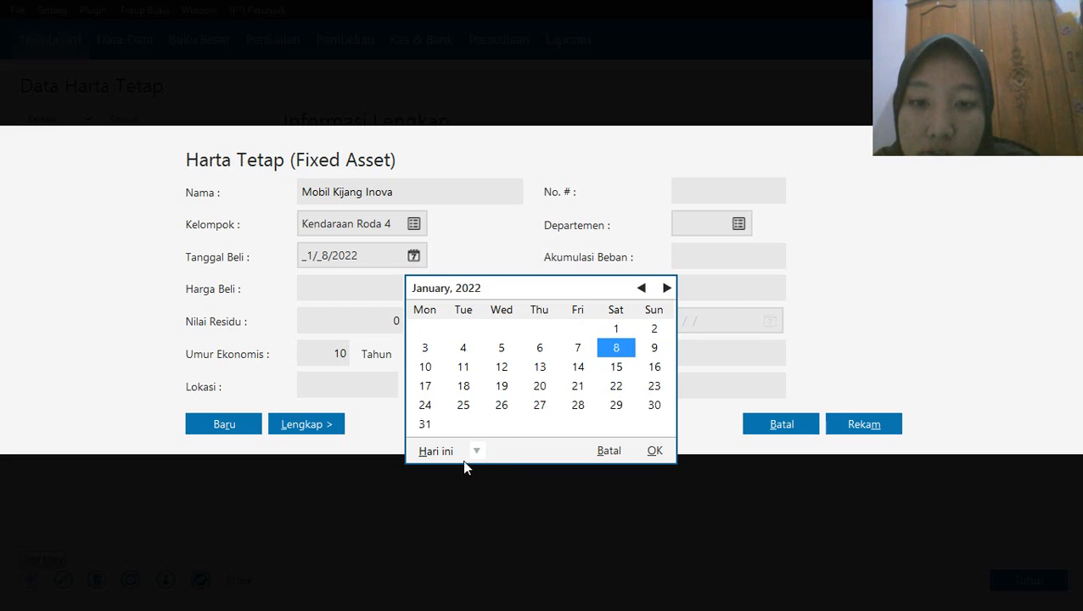
{"action": "left_click", "coordinate": [477, 451]}
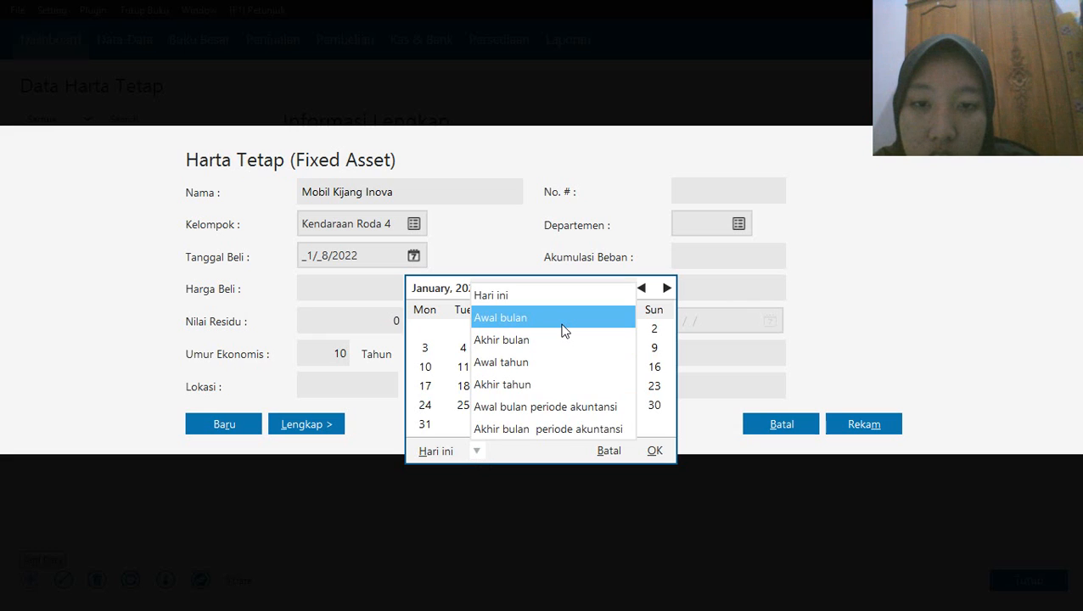
{"action": "left_click", "coordinate": [542, 427]}
{"action": "left_click", "coordinate": [643, 288]}
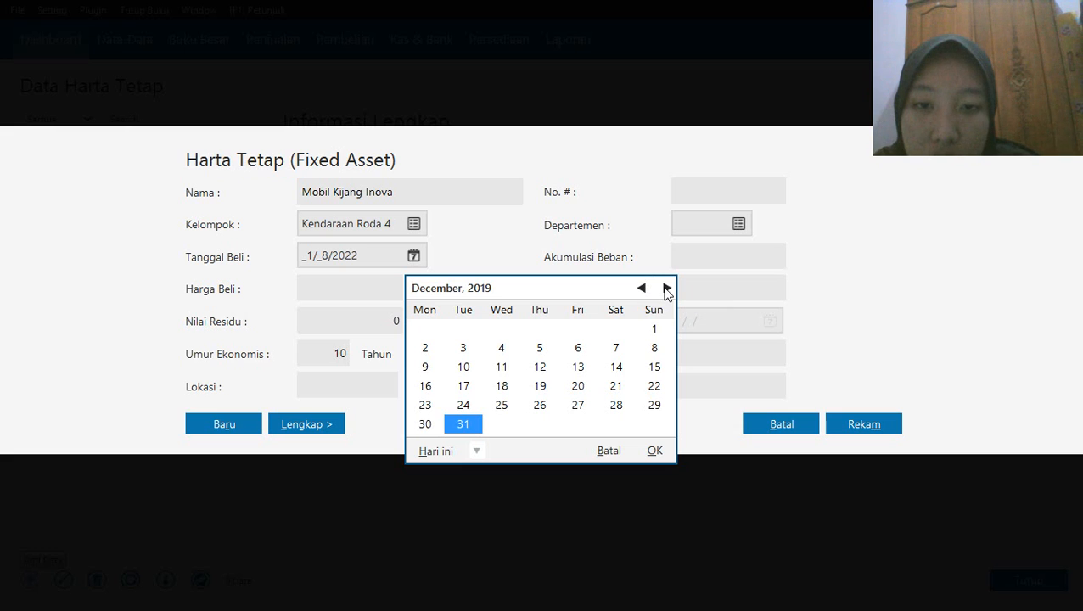
{"action": "left_click", "coordinate": [665, 289]}
{"action": "left_click", "coordinate": [643, 288]}
{"action": "left_click", "coordinate": [643, 288]}
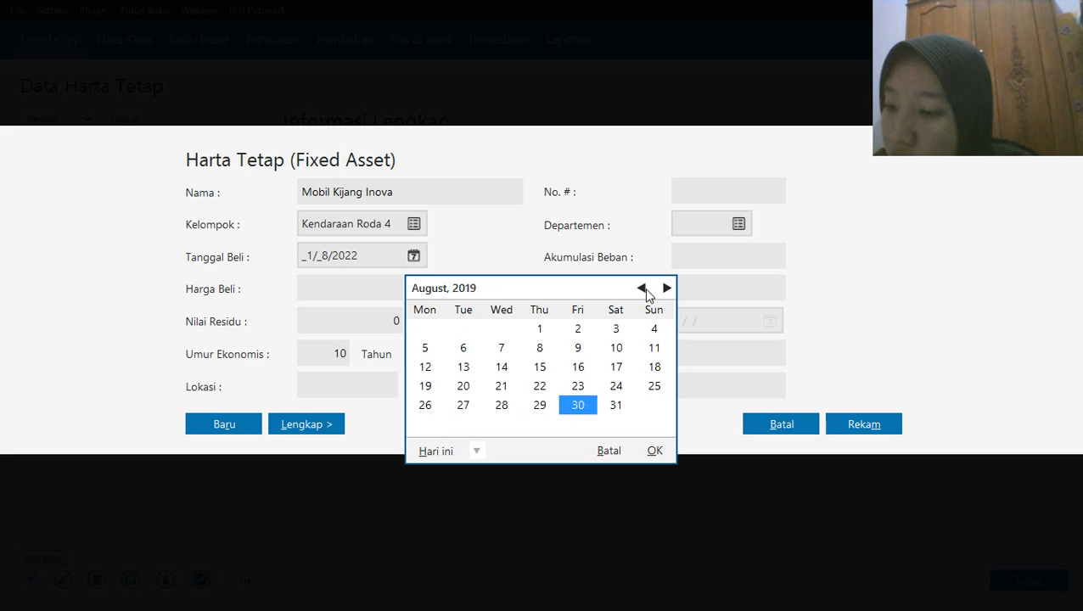
{"action": "left_click", "coordinate": [643, 289]}
{"action": "left_click", "coordinate": [643, 289]}
{"action": "left_click", "coordinate": [643, 289]}
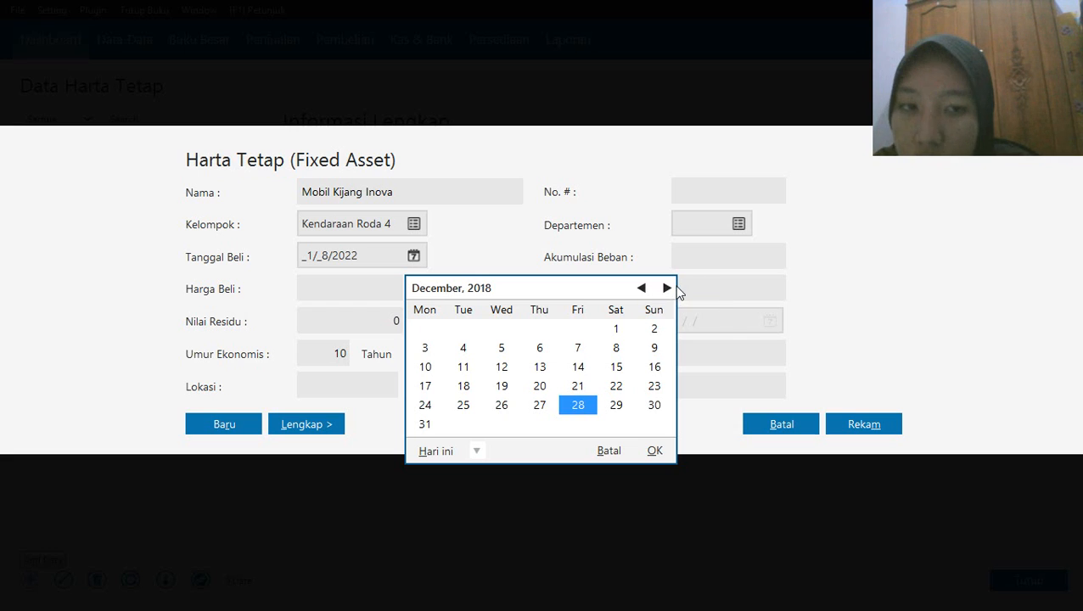
{"action": "left_click", "coordinate": [667, 289]}
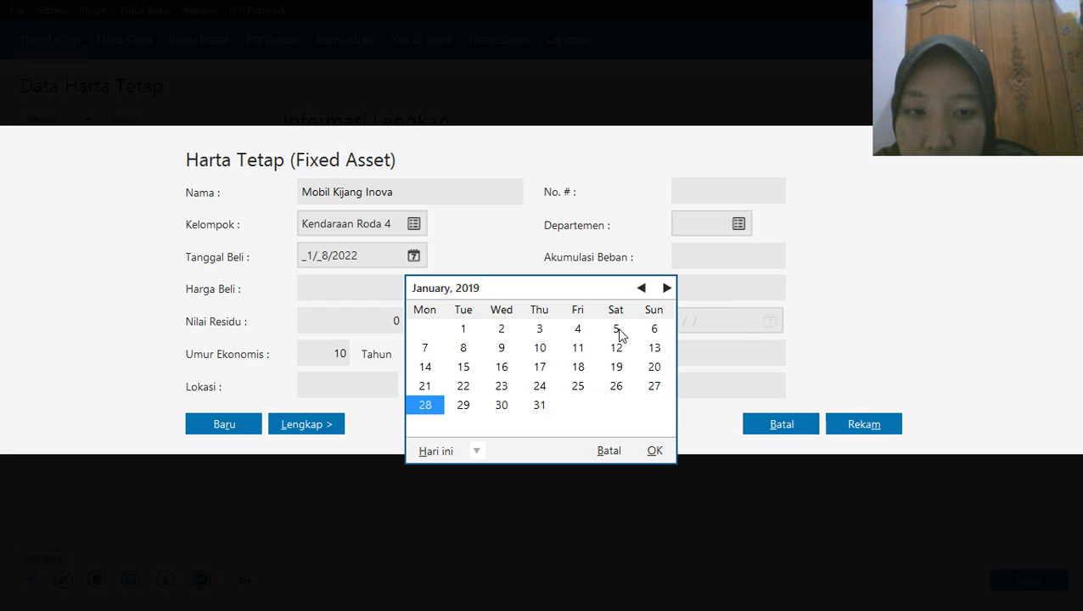
{"action": "left_click", "coordinate": [618, 331]}
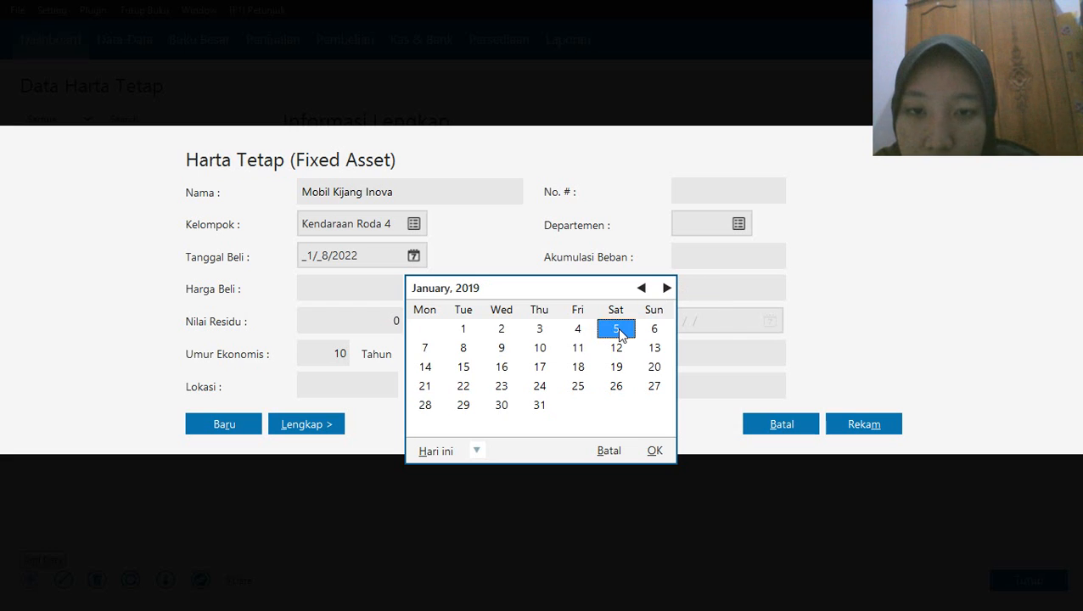
{"action": "left_click", "coordinate": [654, 451]}
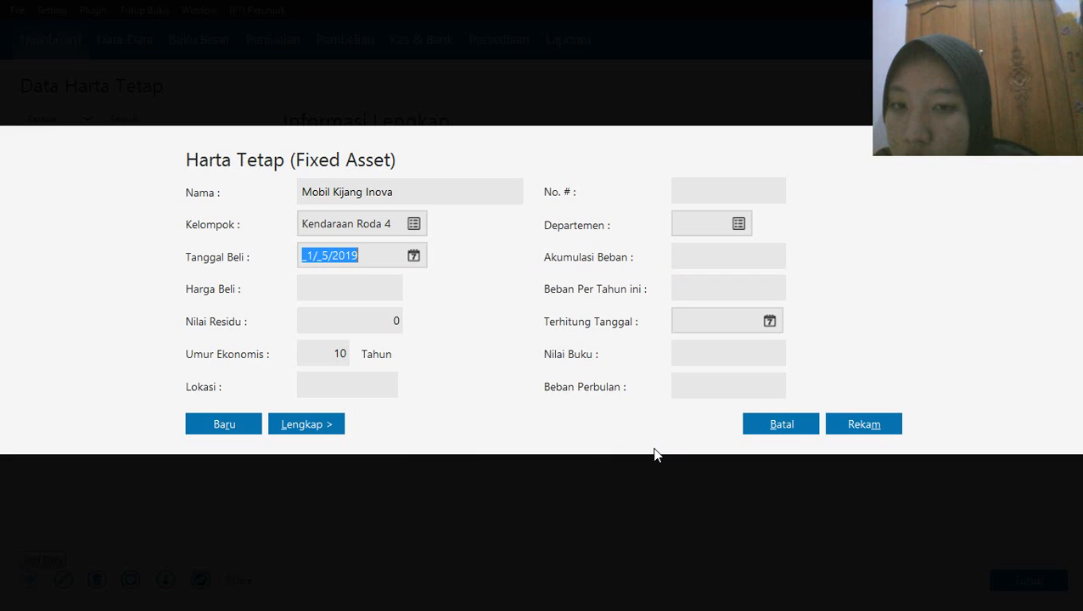
Enter a purchase price of 120,000,000 and an accumulated expense (Akumulasi Beban) of -12,000,000 for the asset
{"action": "left_click", "coordinate": [354, 283]}
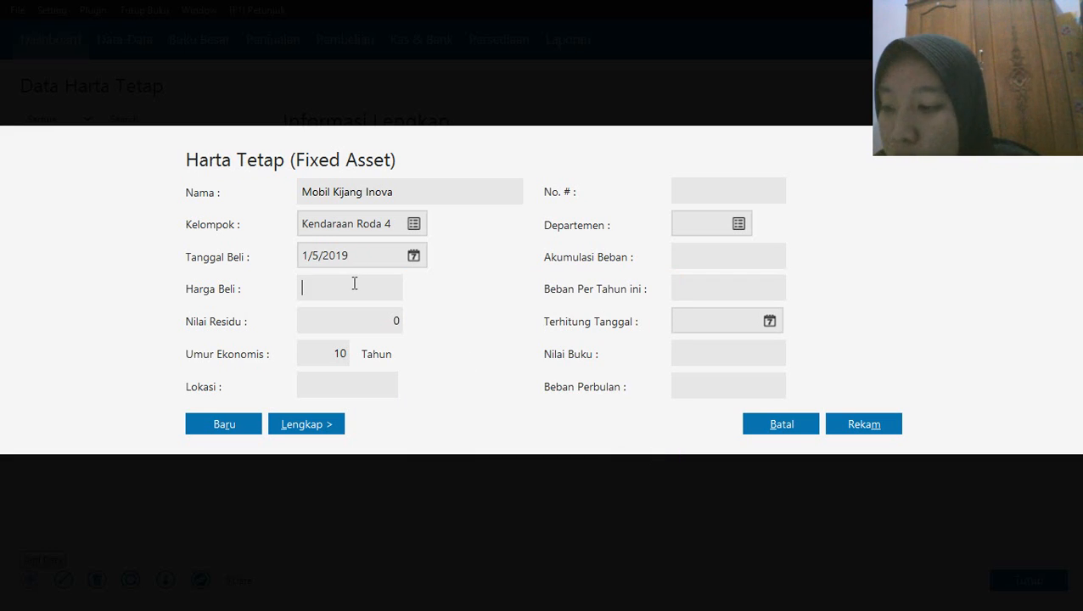
{"action": "type", "text": "12"}
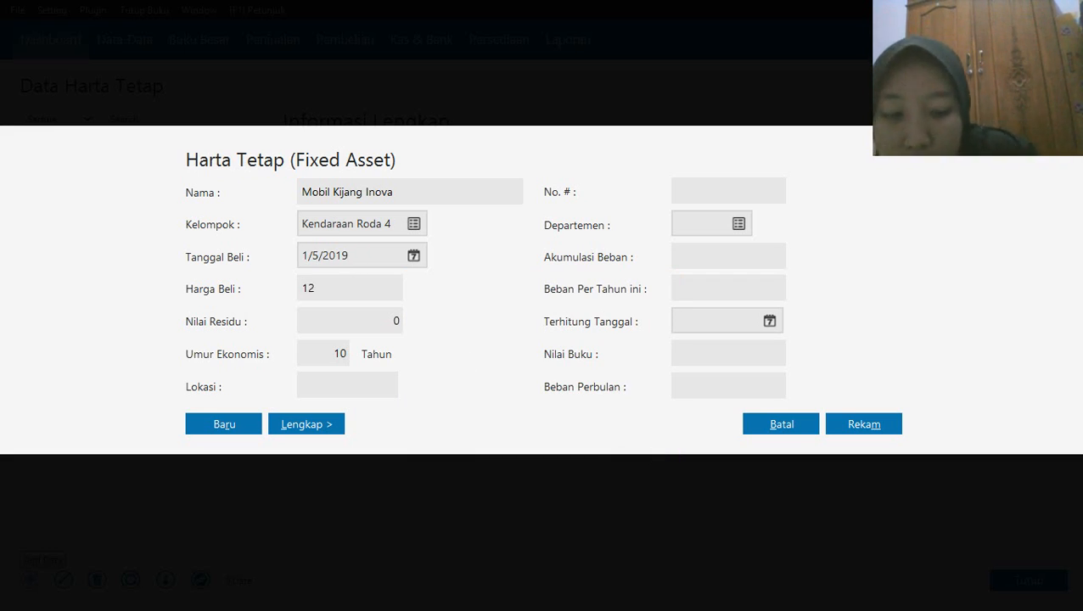
{"action": "type", "text": "0000000"}
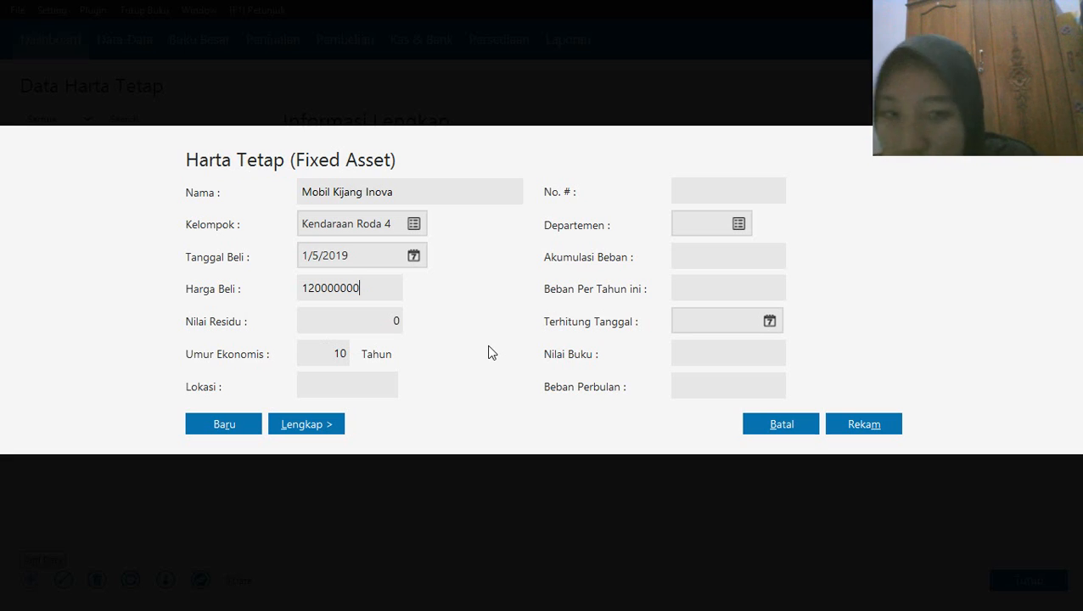
{"action": "left_click", "coordinate": [696, 263]}
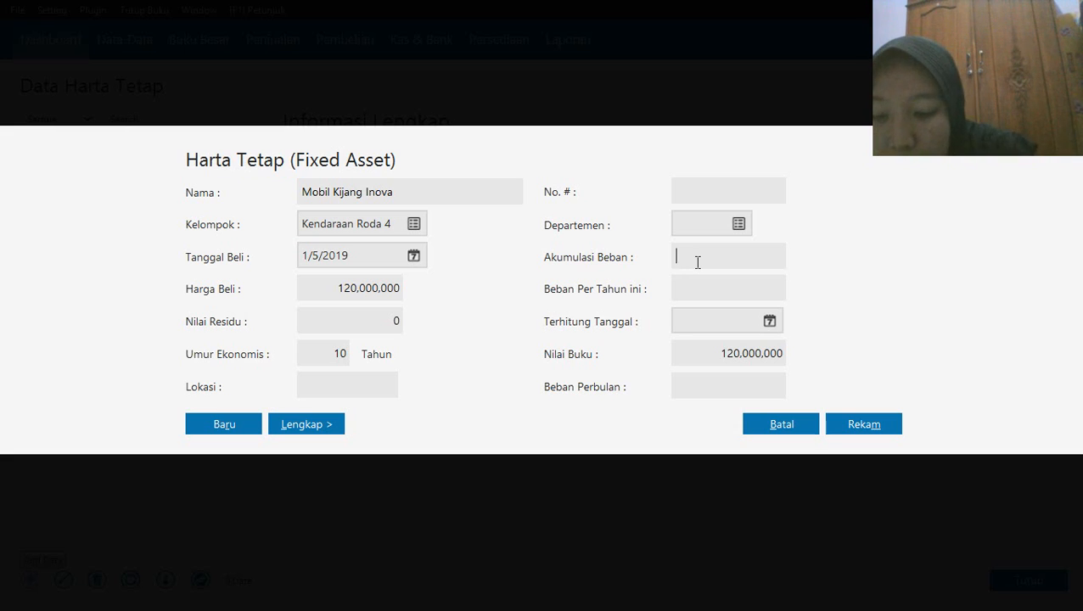
{"action": "type", "text": "-12"}
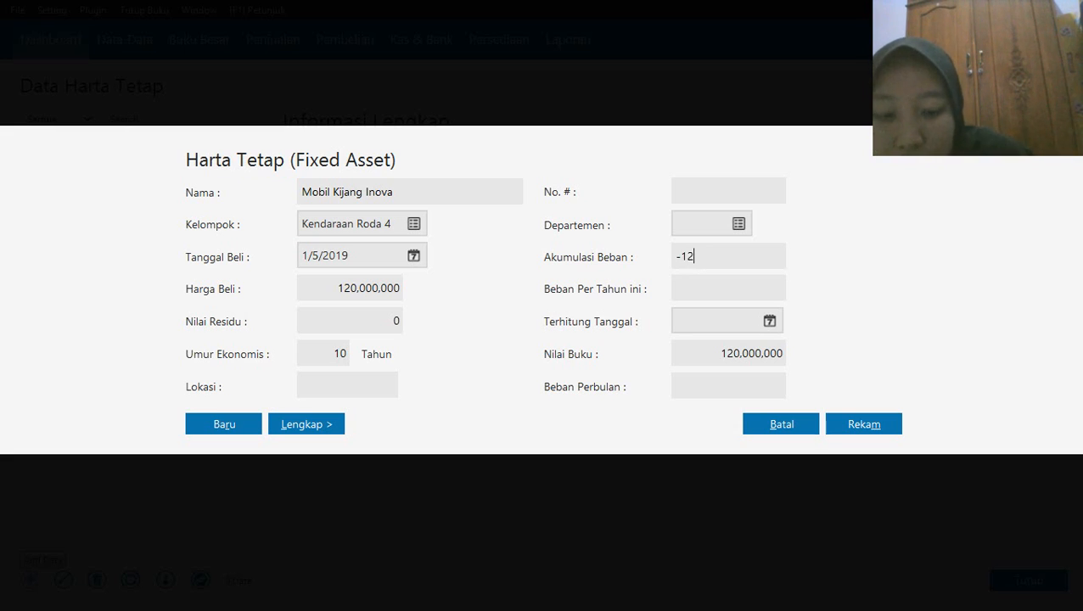
{"action": "type", "text": "000000"}
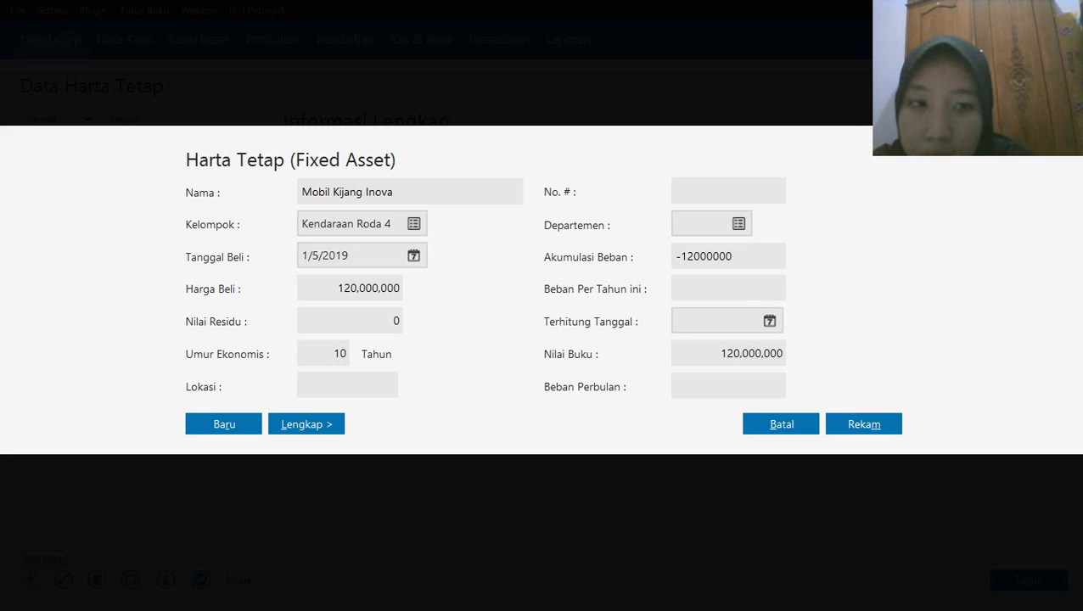
Set the asset's as-of date (Terhitung Tanggal) to 31 December 2019
{"action": "left_click", "coordinate": [769, 323]}
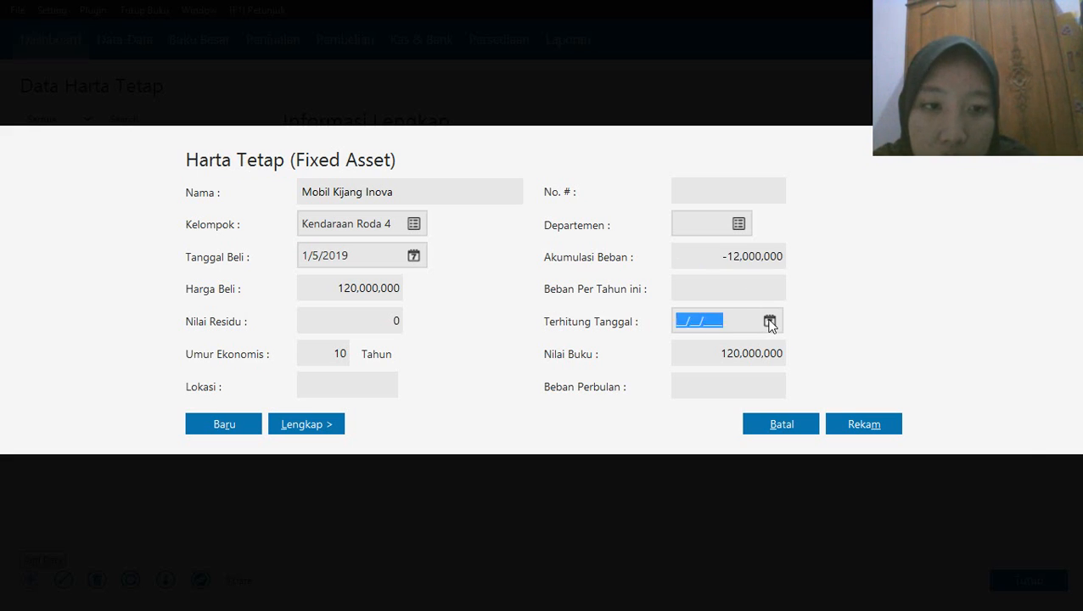
{"action": "left_click", "coordinate": [769, 323]}
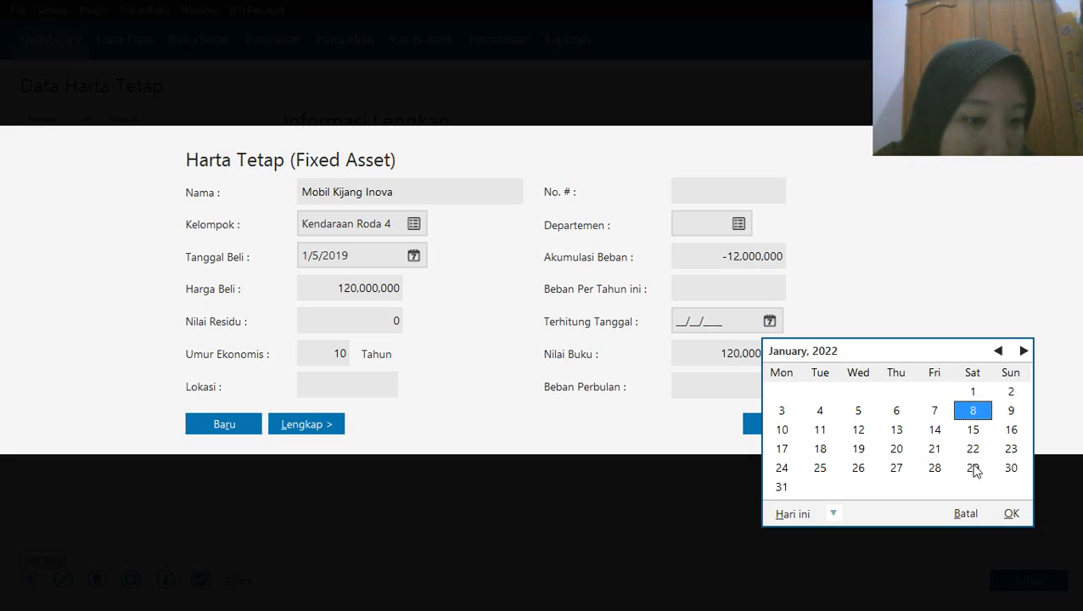
{"action": "left_click", "coordinate": [834, 514]}
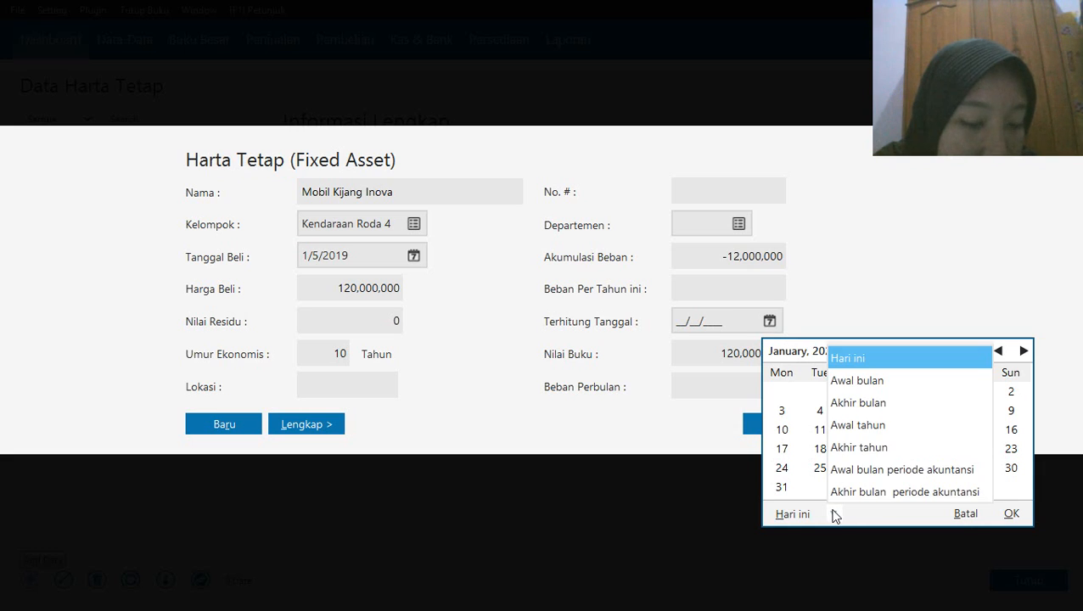
{"action": "left_click", "coordinate": [883, 472]}
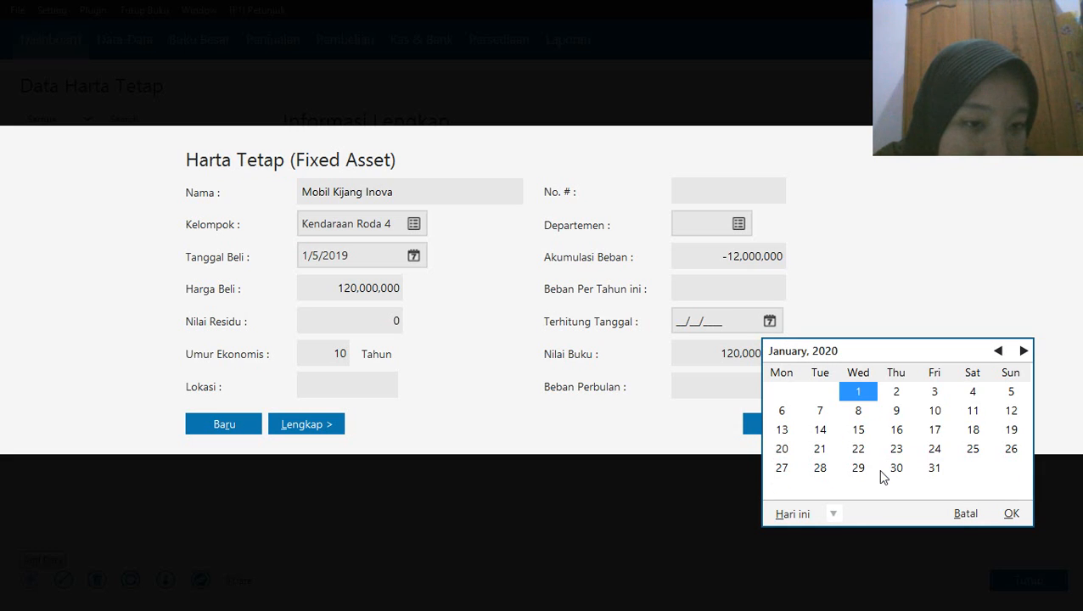
{"action": "left_click", "coordinate": [999, 351]}
{"action": "left_click", "coordinate": [820, 474]}
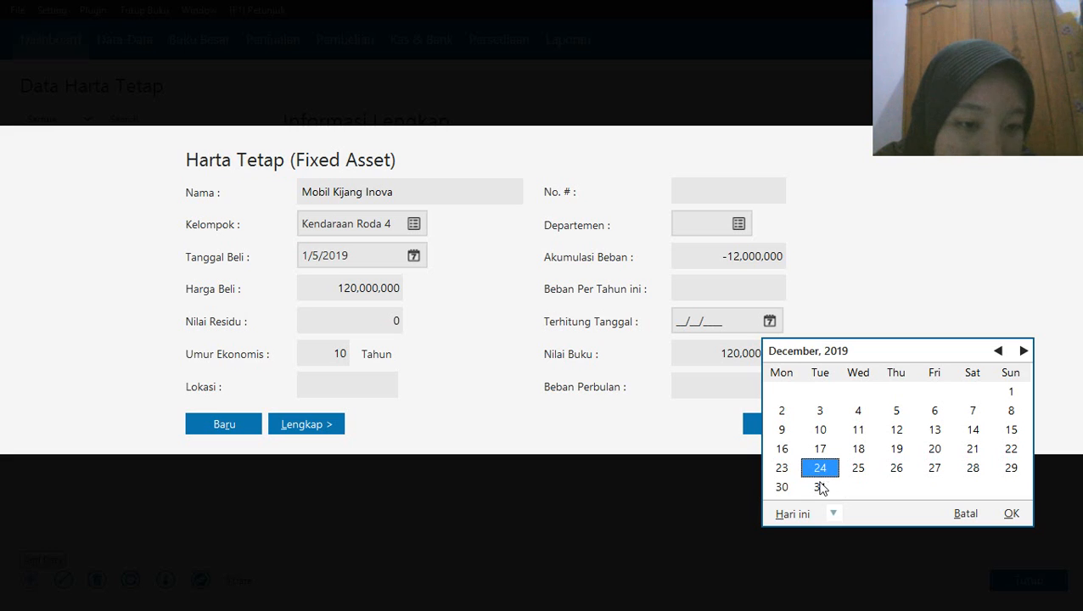
{"action": "left_click", "coordinate": [820, 486]}
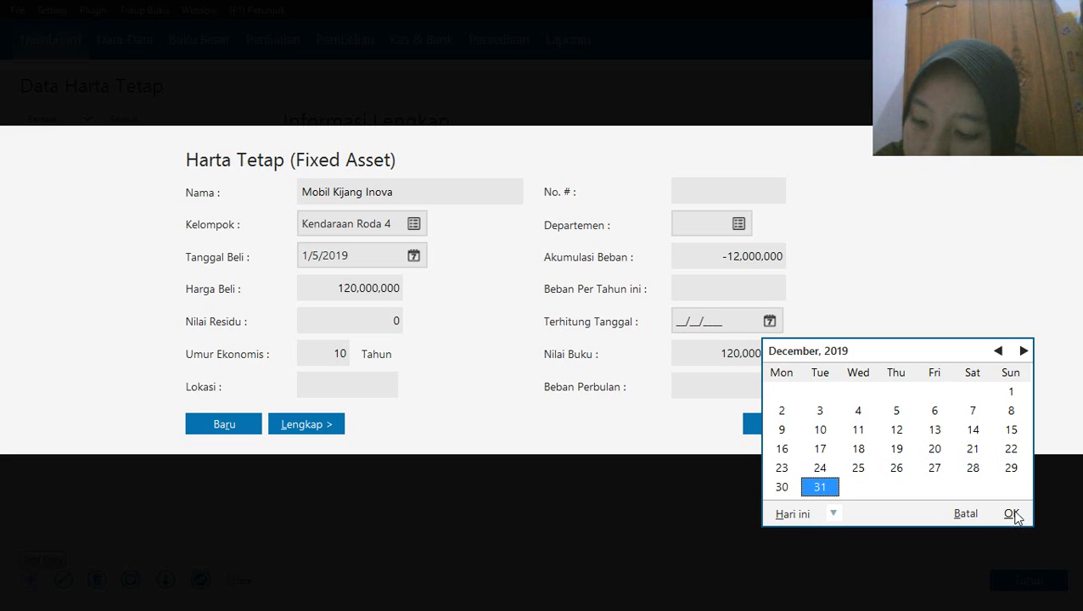
{"action": "left_click", "coordinate": [1013, 515]}
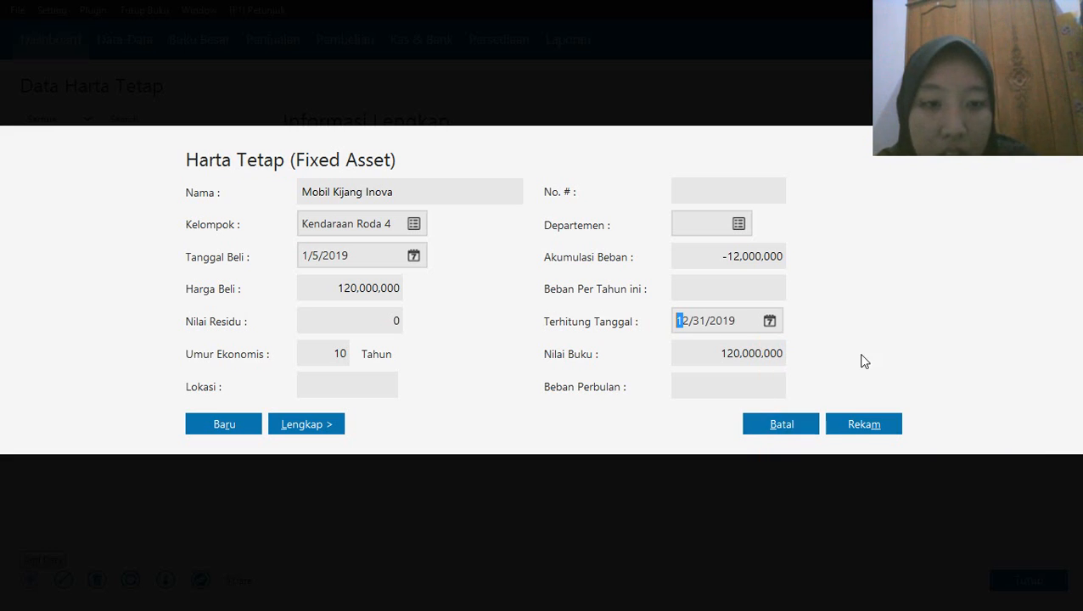
Record the asset, accept the automatic calculation of accumulated expense, and close the fixed asset data
{"action": "left_click", "coordinate": [840, 422]}
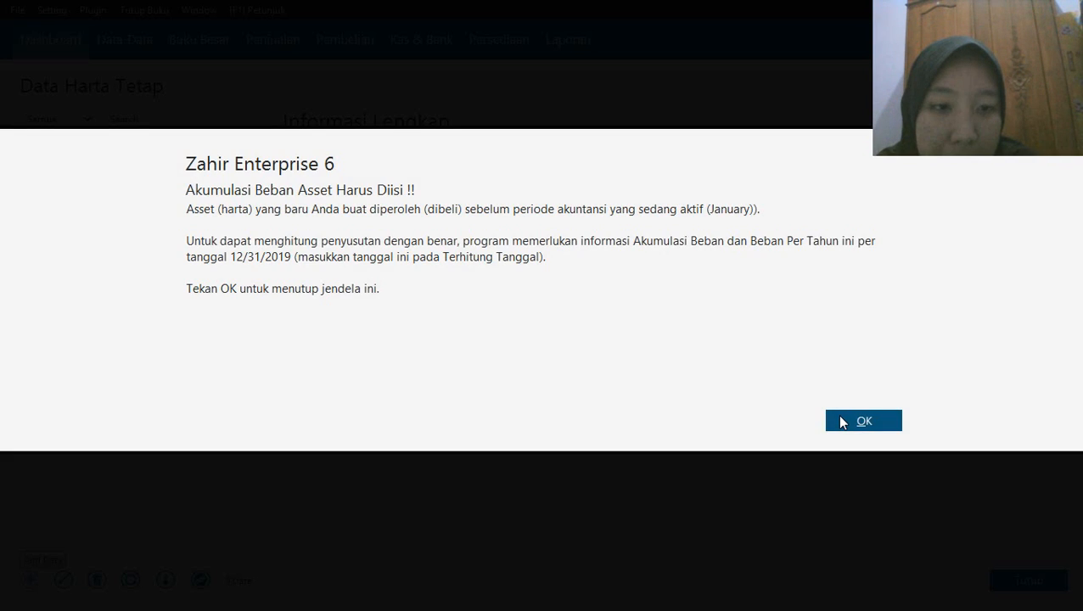
{"action": "left_click", "coordinate": [841, 422]}
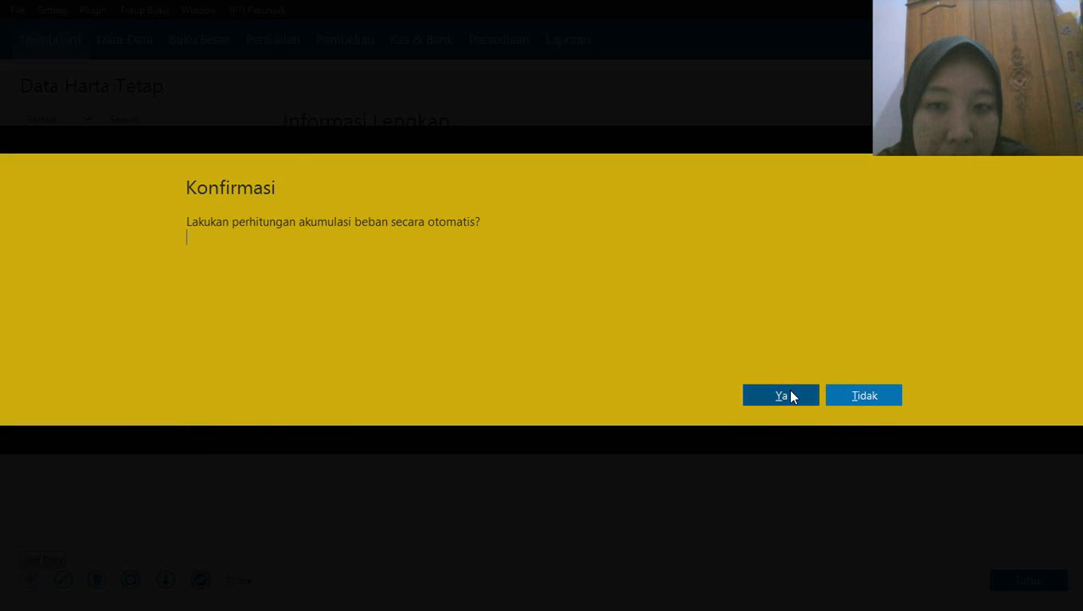
{"action": "left_click", "coordinate": [781, 396]}
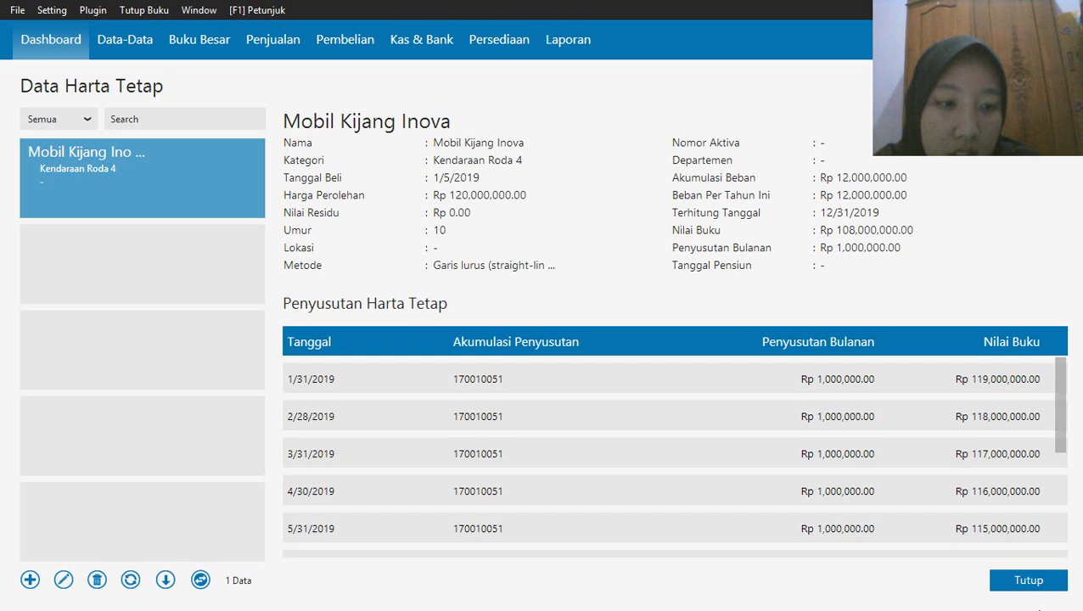
{"action": "left_click", "coordinate": [1038, 583]}
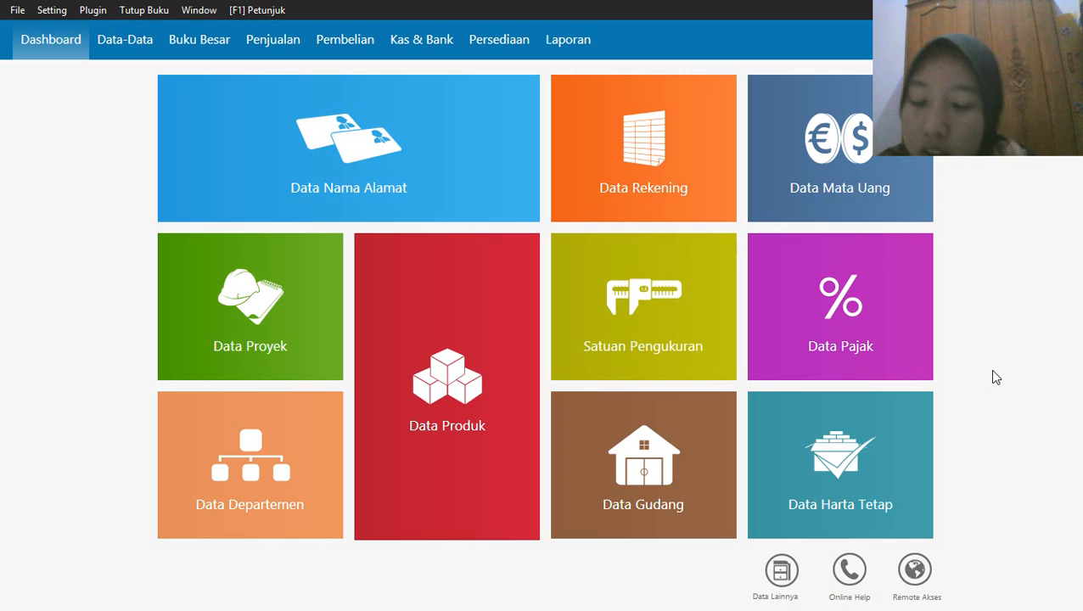
Start a new product record and open the Product 1 item group (Kelompok Barang) for editing
{"action": "mouse_move", "coordinate": [440, 481]}
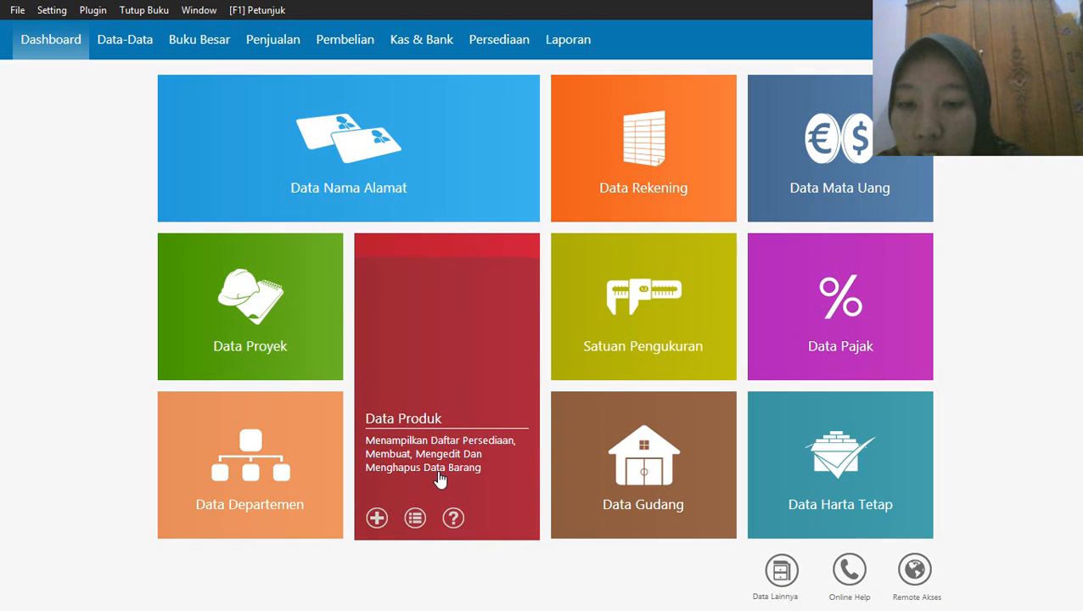
{"action": "left_click", "coordinate": [377, 519]}
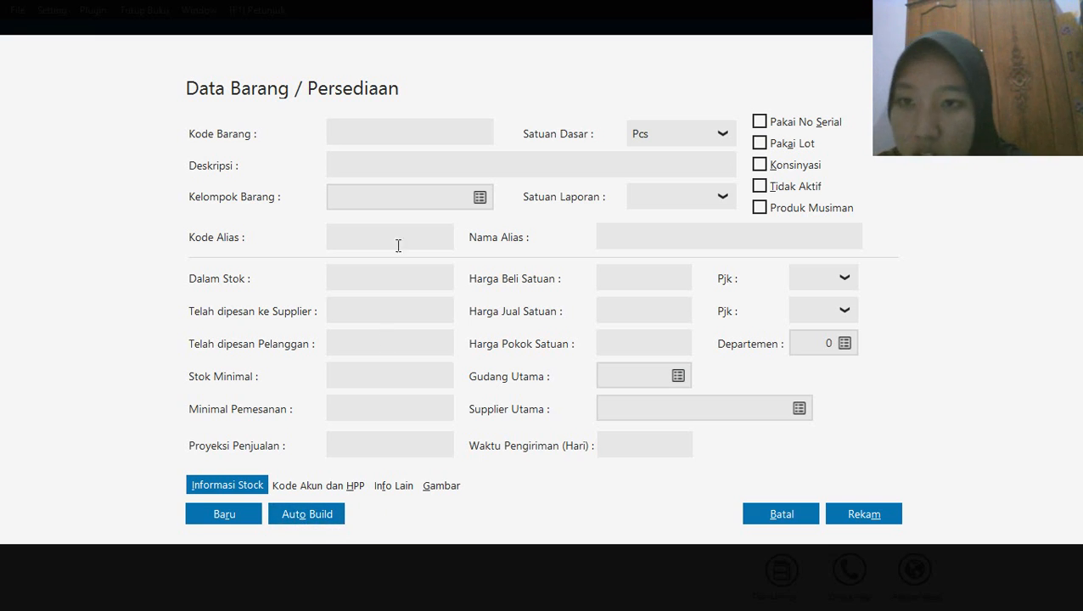
{"action": "left_click", "coordinate": [481, 198]}
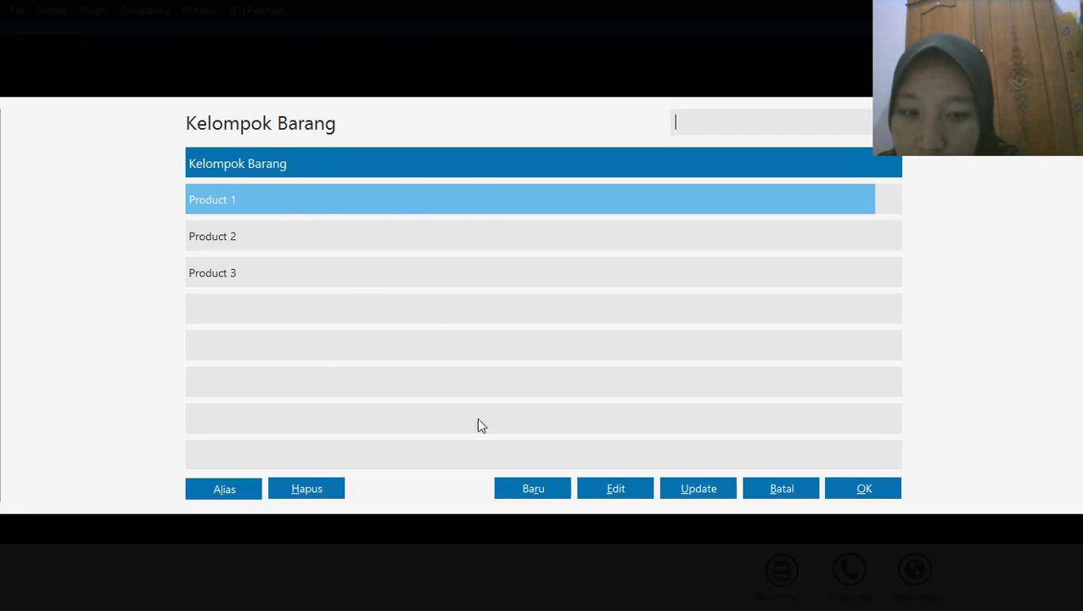
{"action": "left_click", "coordinate": [592, 490]}
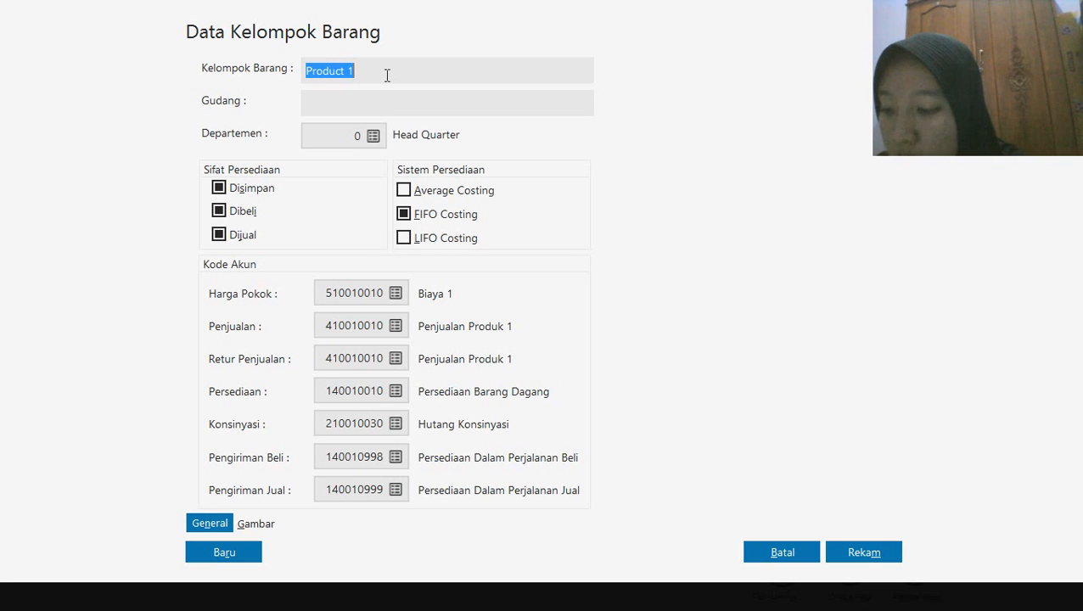
Rename the Product 1 item group as Persediaan Handphone, dismissing the interrupting LINE login window
{"action": "type", "text": "P"}
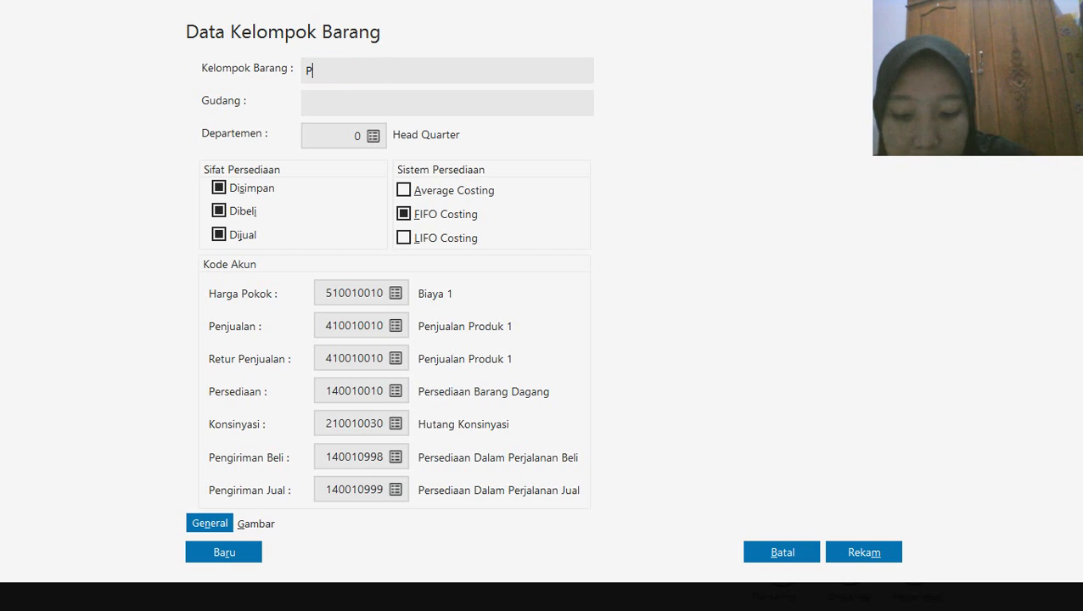
{"action": "type", "text": "ersediaan "}
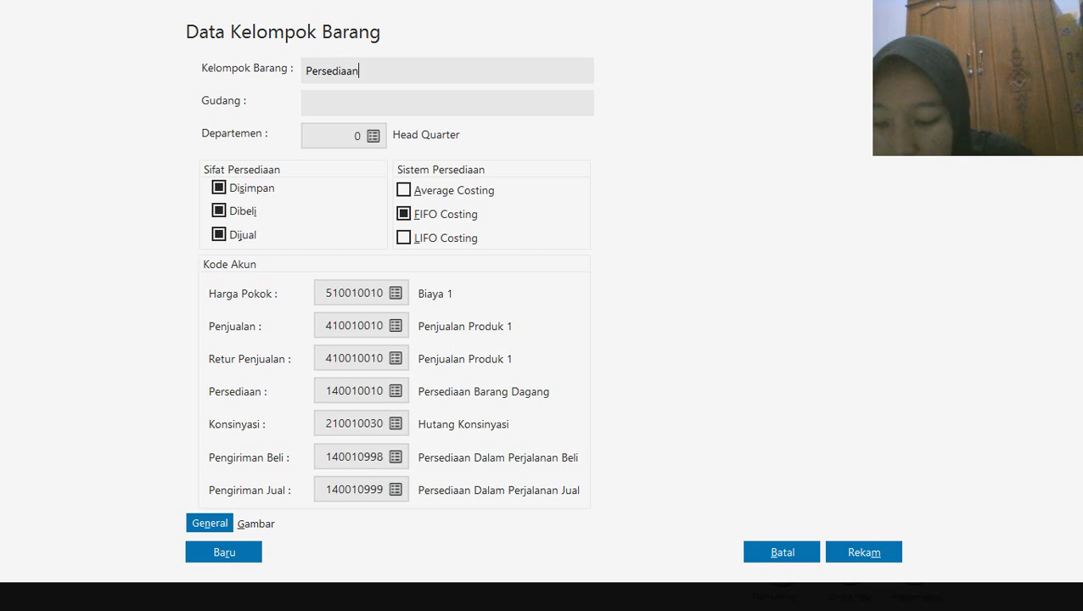
{"action": "type", "text": "H"}
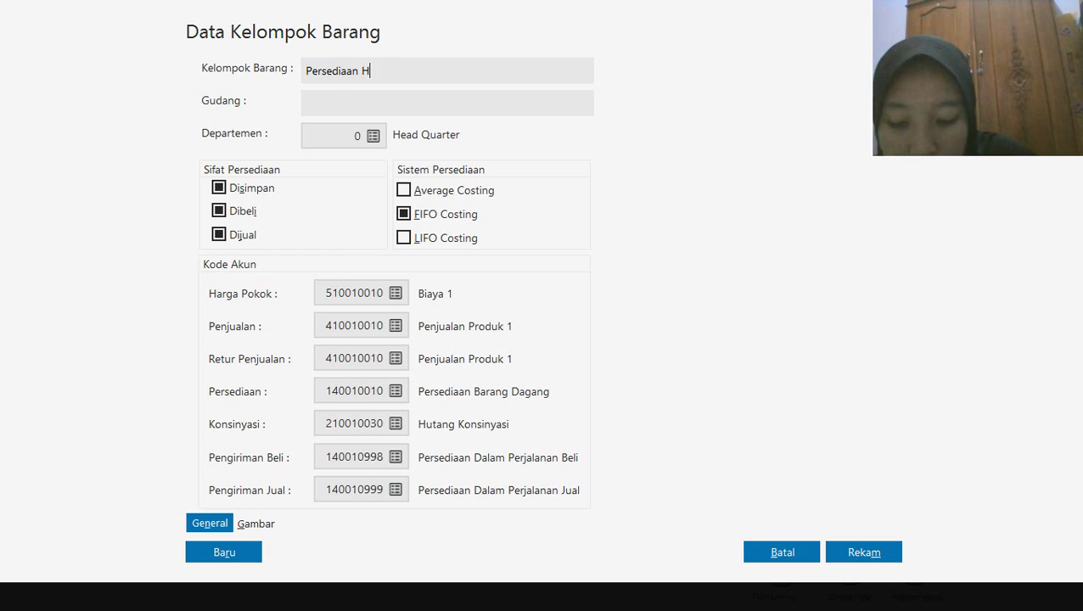
{"action": "type", "text": "andp"}
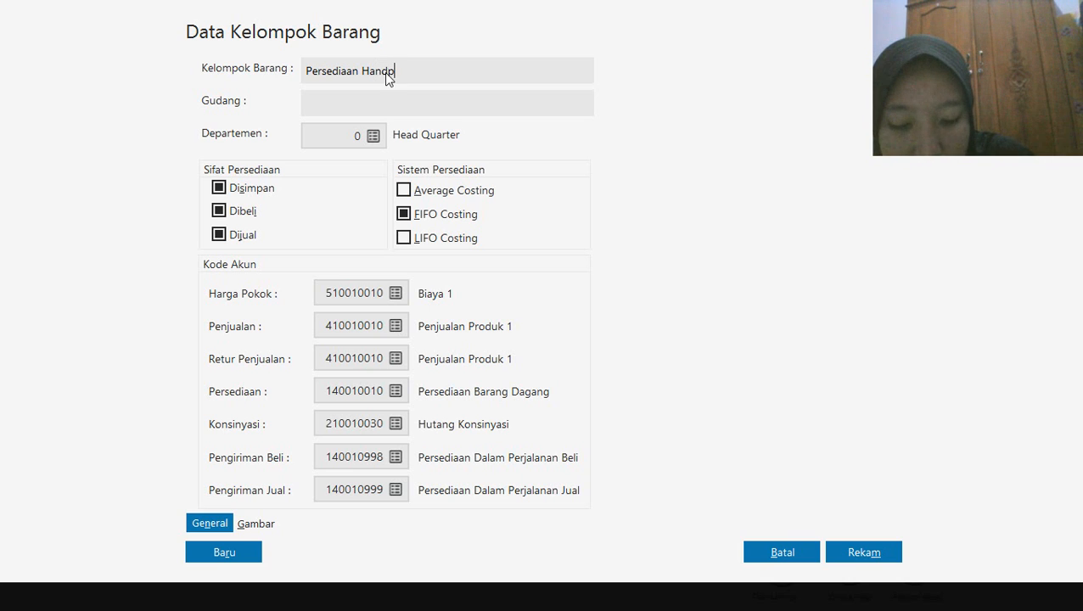
{"action": "type", "text": "ho"}
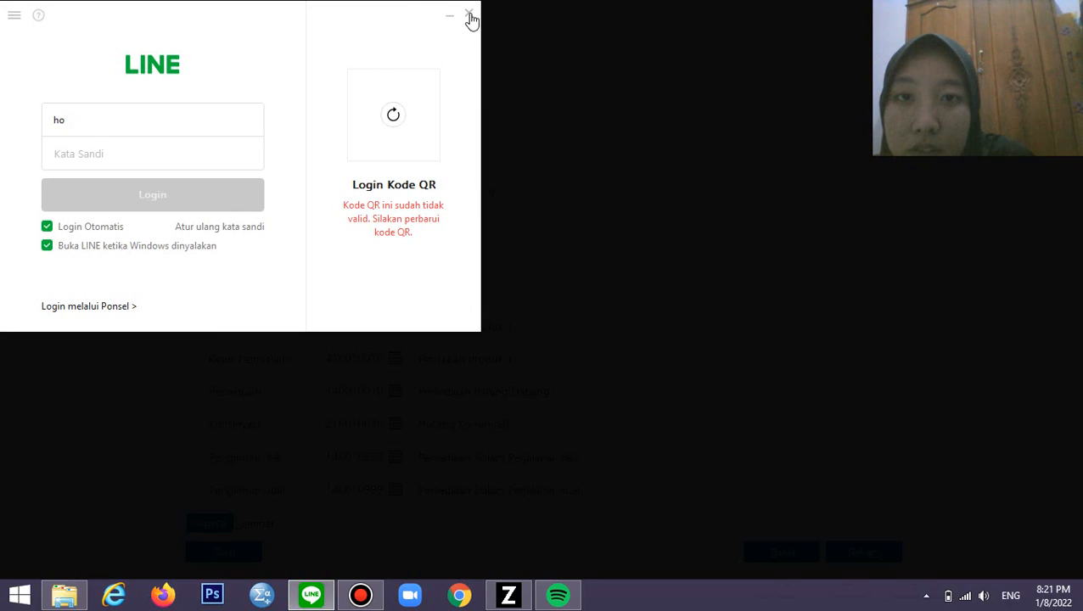
{"action": "left_click", "coordinate": [470, 17]}
{"action": "left_click", "coordinate": [407, 74]}
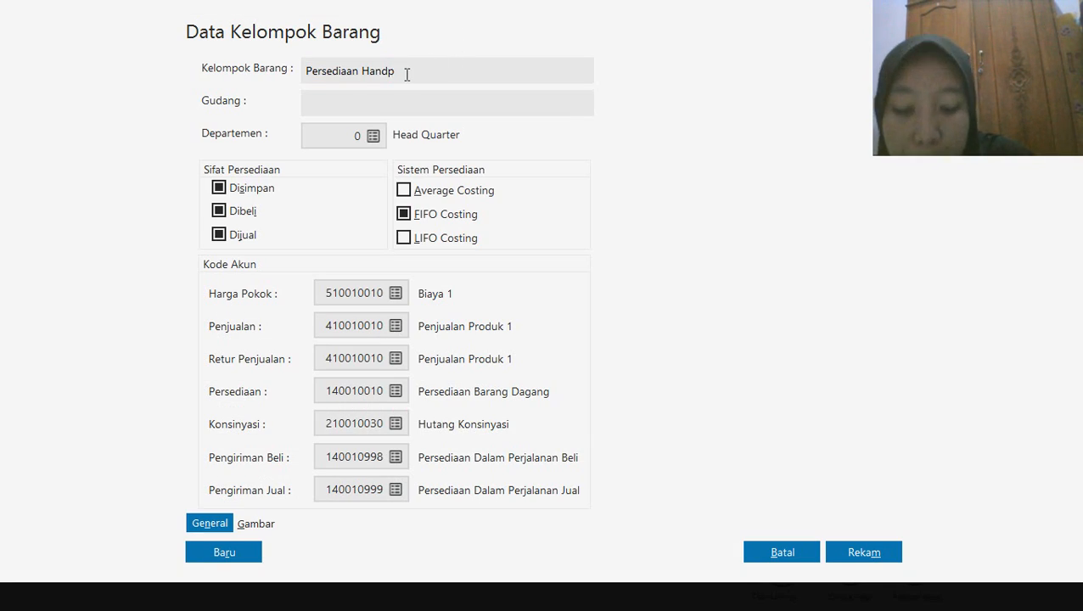
{"action": "type", "text": "hone"}
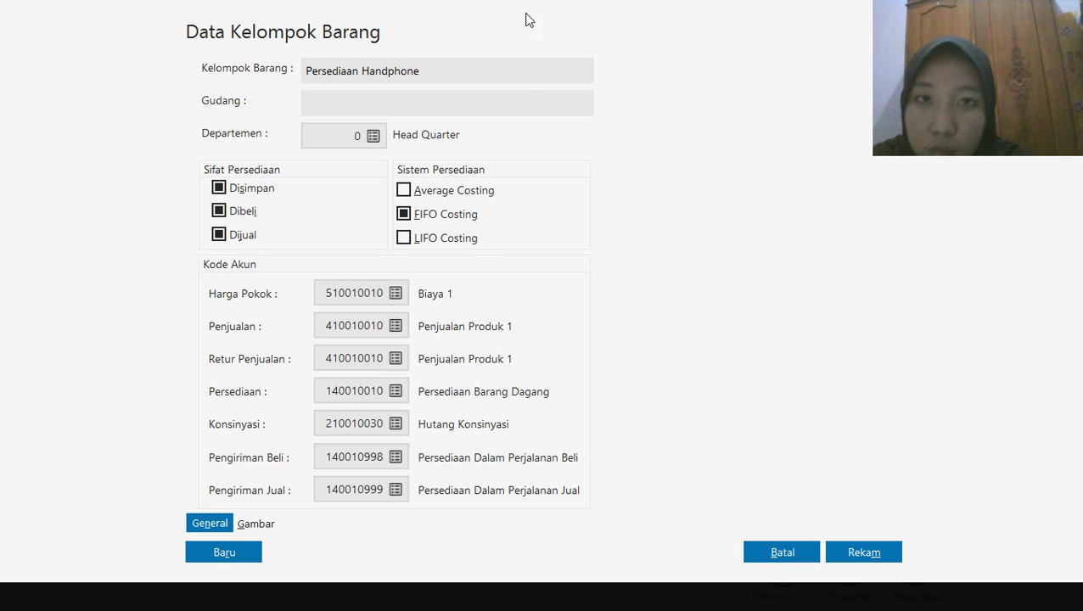
{"action": "mouse_move", "coordinate": [535, 9]}
{"action": "left_click", "coordinate": [618, 9]}
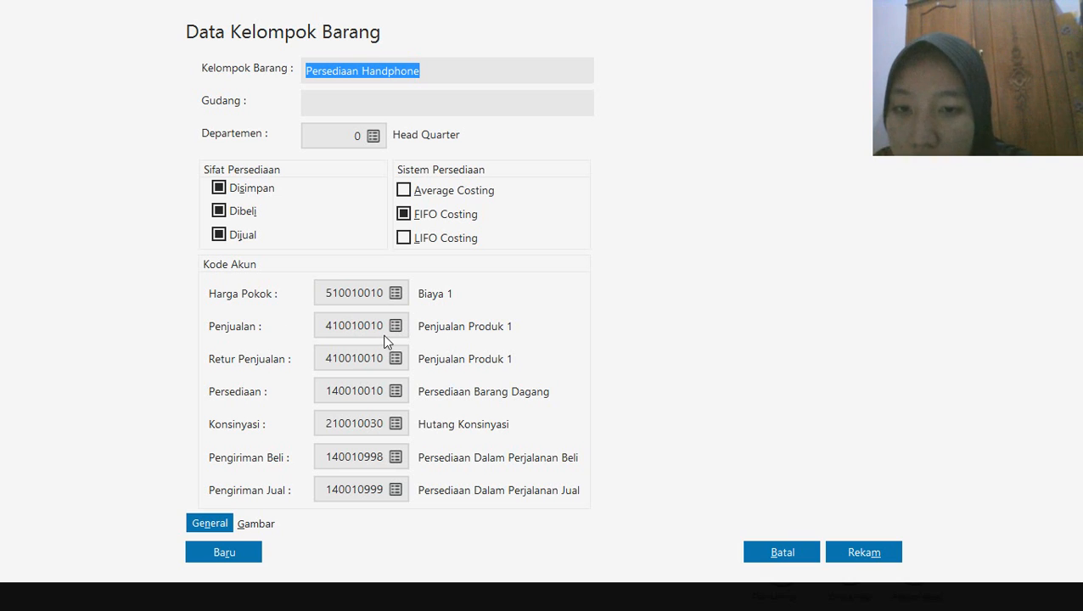
Set the item group's sales account (Penjualan) to 140010010 Persediaan Barang Dagang
{"action": "left_click", "coordinate": [396, 327]}
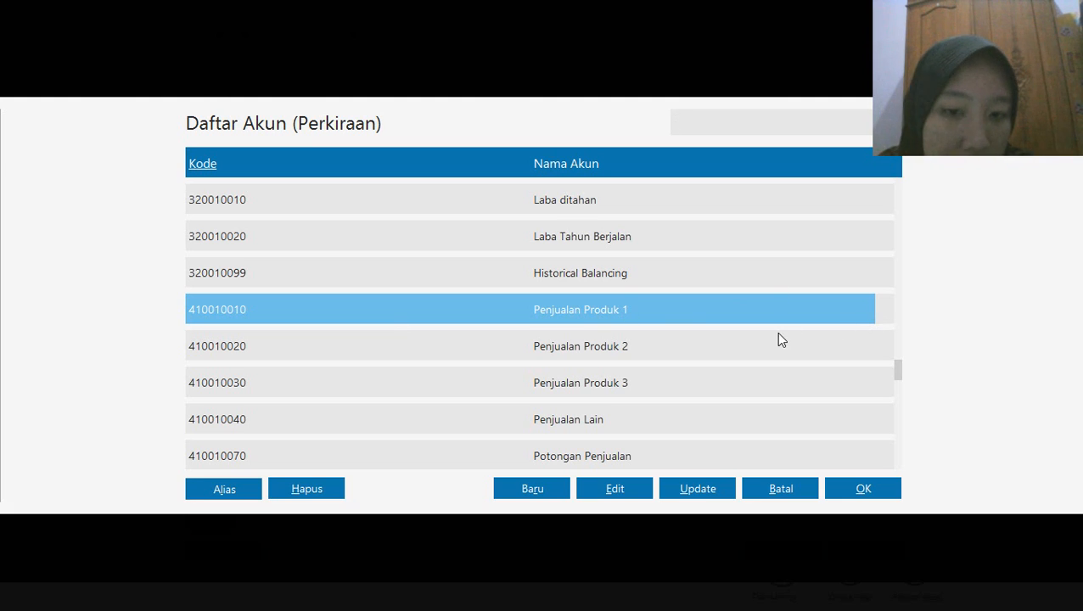
{"action": "key", "text": "Down"}
{"action": "key", "text": "Down"}
{"action": "key", "text": "Down"}
{"action": "key", "text": "Down"}
{"action": "key", "text": "Down"}
{"action": "key", "text": "Down"}
{"action": "key", "text": "Down"}
{"action": "key", "text": "Down"}
{"action": "key", "text": "Down"}
{"action": "key", "text": "Down"}
{"action": "key", "text": "Down"}
{"action": "key", "text": "Down"}
{"action": "key", "text": "Down"}
{"action": "key", "text": "Down"}
{"action": "key", "text": "Down"}
{"action": "key", "text": "Down"}
{"action": "key", "text": "Down"}
{"action": "key", "text": "Down"}
{"action": "key", "text": "Down"}
{"action": "key", "text": "Down"}
{"action": "key", "text": "Down"}
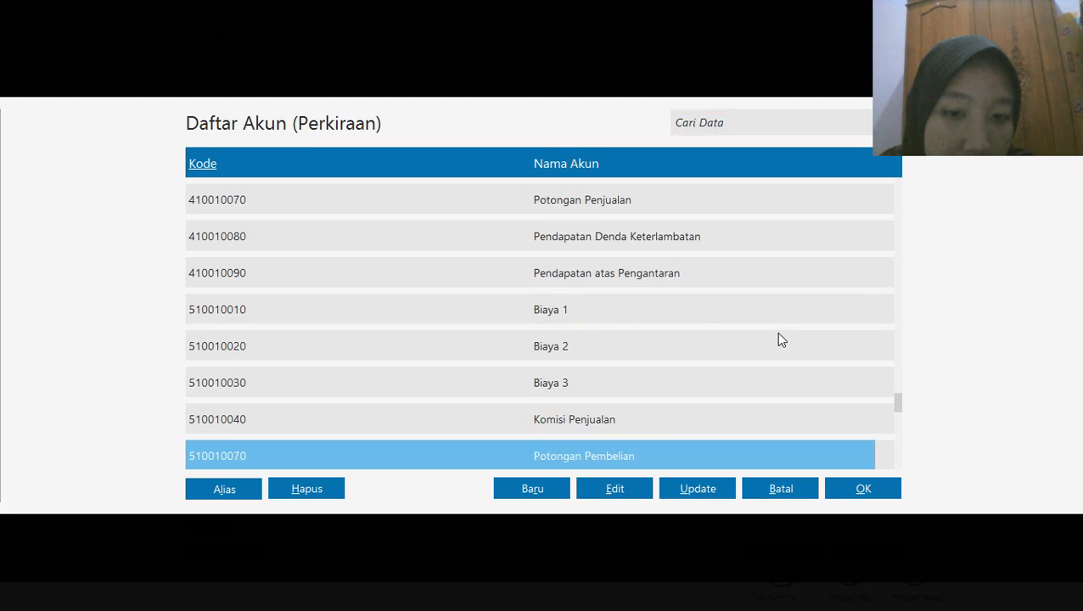
{"action": "key", "text": "Down"}
{"action": "key", "text": "Down"}
{"action": "key", "text": "Down"}
{"action": "key", "text": "Down"}
{"action": "key", "text": "Down"}
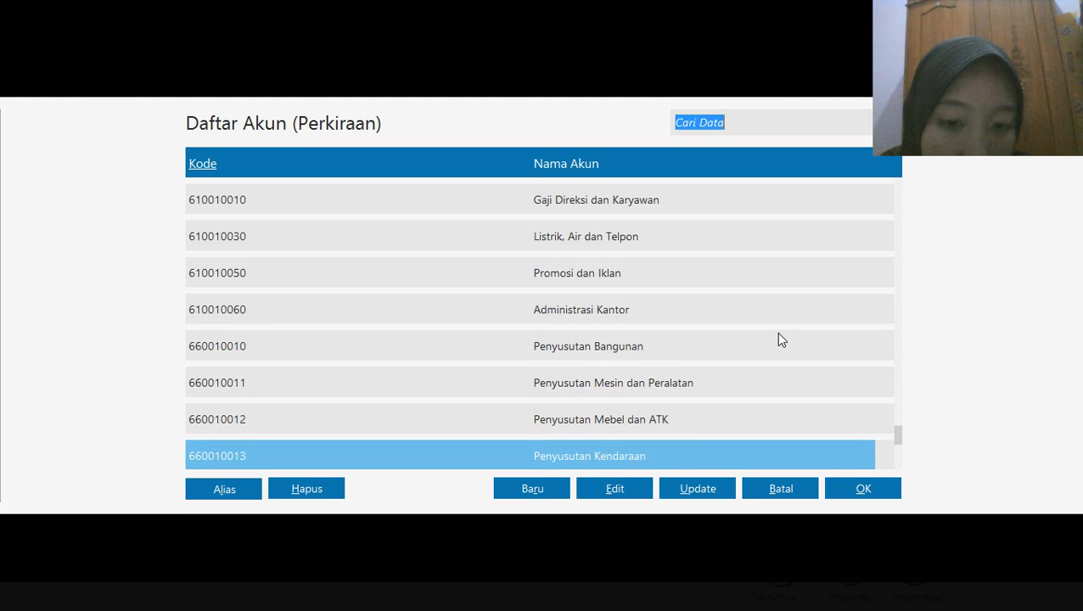
{"action": "key", "text": "Up"}
{"action": "key", "text": "Up"}
{"action": "key", "text": "Up"}
{"action": "key", "text": "Up"}
{"action": "key", "text": "Up"}
{"action": "key", "text": "Up"}
{"action": "key", "text": "Up"}
{"action": "key", "text": "Up"}
{"action": "key", "text": "Up"}
{"action": "key", "text": "Up"}
{"action": "key", "text": "Up"}
{"action": "key", "text": "Up"}
{"action": "key", "text": "Up"}
{"action": "key", "text": "Up"}
{"action": "key", "text": "Up"}
{"action": "key", "text": "Up"}
{"action": "key", "text": "Up"}
{"action": "key", "text": "Up"}
{"action": "key", "text": "Up"}
{"action": "key", "text": "Up"}
{"action": "key", "text": "Up"}
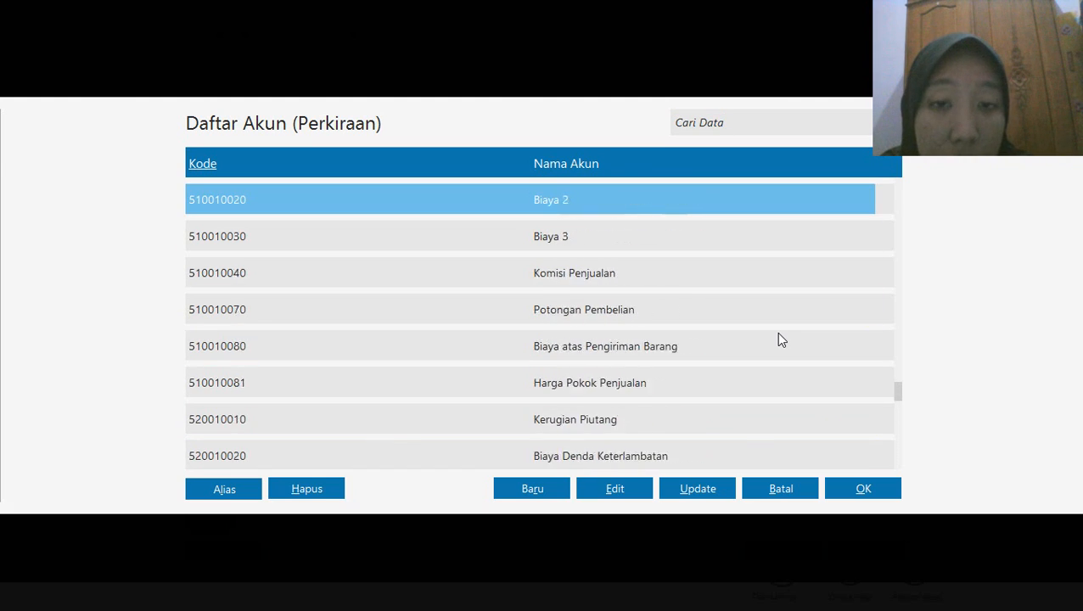
{"action": "key", "text": "Up"}
{"action": "key", "text": "Up"}
{"action": "key", "text": "Up"}
{"action": "key", "text": "Up"}
{"action": "key", "text": "Up"}
{"action": "key", "text": "Up"}
{"action": "key", "text": "Up"}
{"action": "key", "text": "Up"}
{"action": "key", "text": "Up"}
{"action": "key", "text": "Up"}
{"action": "key", "text": "Up"}
{"action": "key", "text": "Up"}
{"action": "key", "text": "Up"}
{"action": "key", "text": "Up"}
{"action": "key", "text": "Up"}
{"action": "key", "text": "Up"}
{"action": "key", "text": "Up"}
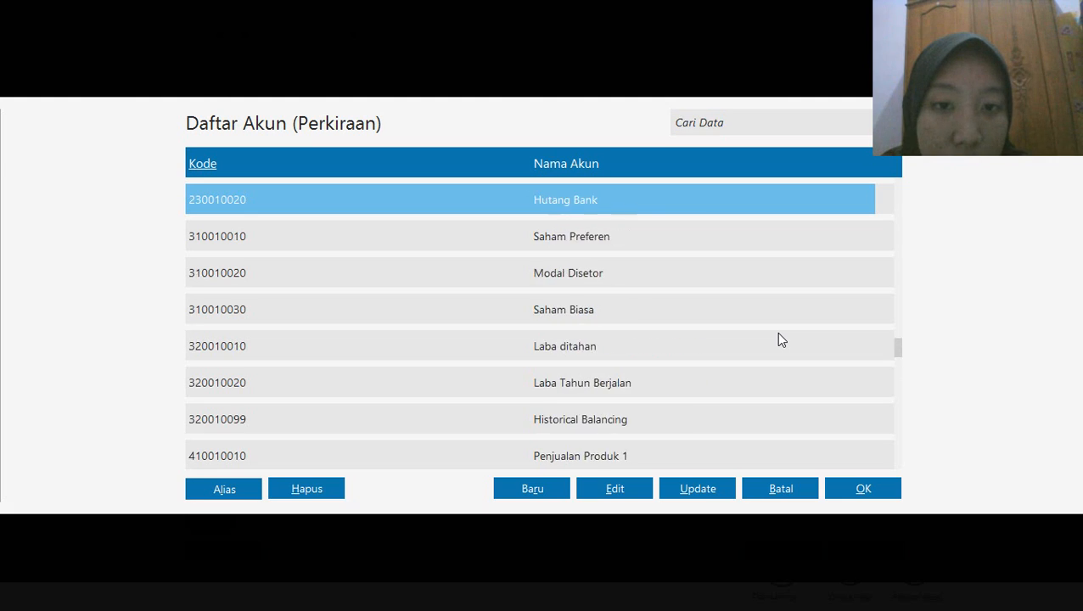
{"action": "key", "text": "Up"}
{"action": "key", "text": "Up"}
{"action": "key", "text": "Up"}
{"action": "key", "text": "Up"}
{"action": "key", "text": "Up"}
{"action": "key", "text": "Up"}
{"action": "key", "text": "Up"}
{"action": "key", "text": "Up"}
{"action": "key", "text": "Up"}
{"action": "key", "text": "Up"}
{"action": "key", "text": "Up"}
{"action": "key", "text": "Up"}
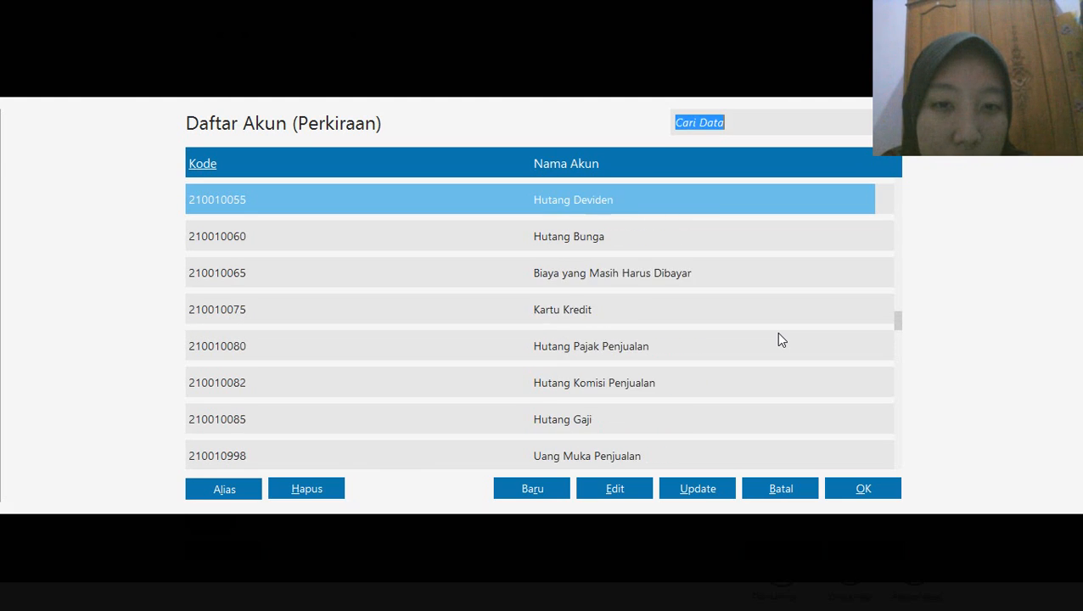
{"action": "key", "text": "Up"}
{"action": "key", "text": "Up"}
{"action": "key", "text": "Up"}
{"action": "key", "text": "Up"}
{"action": "key", "text": "Up"}
{"action": "key", "text": "Up"}
{"action": "key", "text": "Up"}
{"action": "key", "text": "Up"}
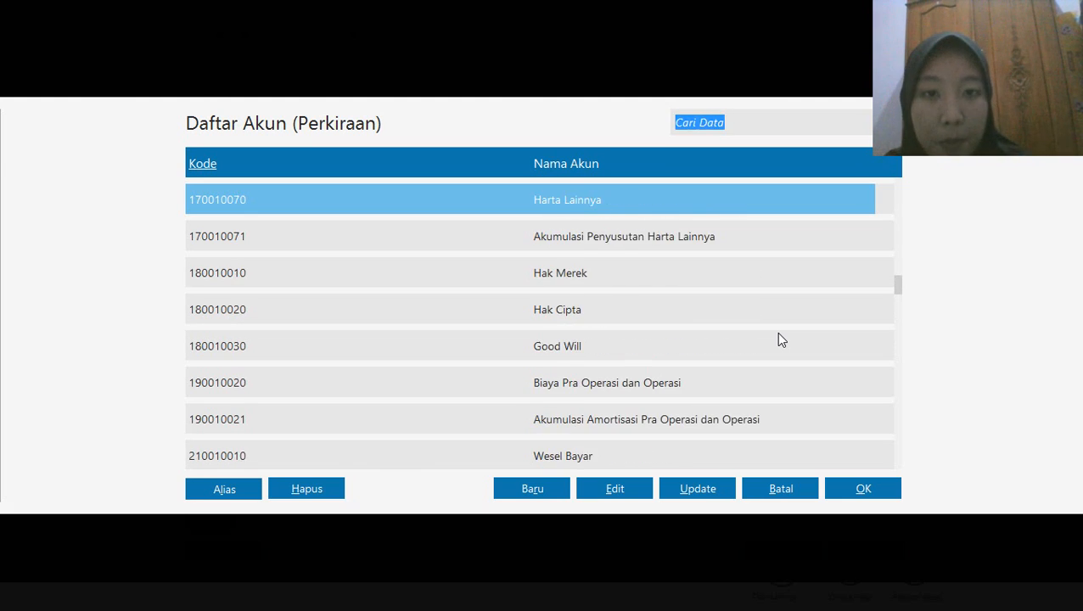
{"action": "key", "text": "Up"}
{"action": "key", "text": "Up"}
{"action": "key", "text": "Up"}
{"action": "key", "text": "Up"}
{"action": "key", "text": "Up"}
{"action": "key", "text": "Up"}
{"action": "key", "text": "Up"}
{"action": "key", "text": "Up"}
{"action": "key", "text": "Up"}
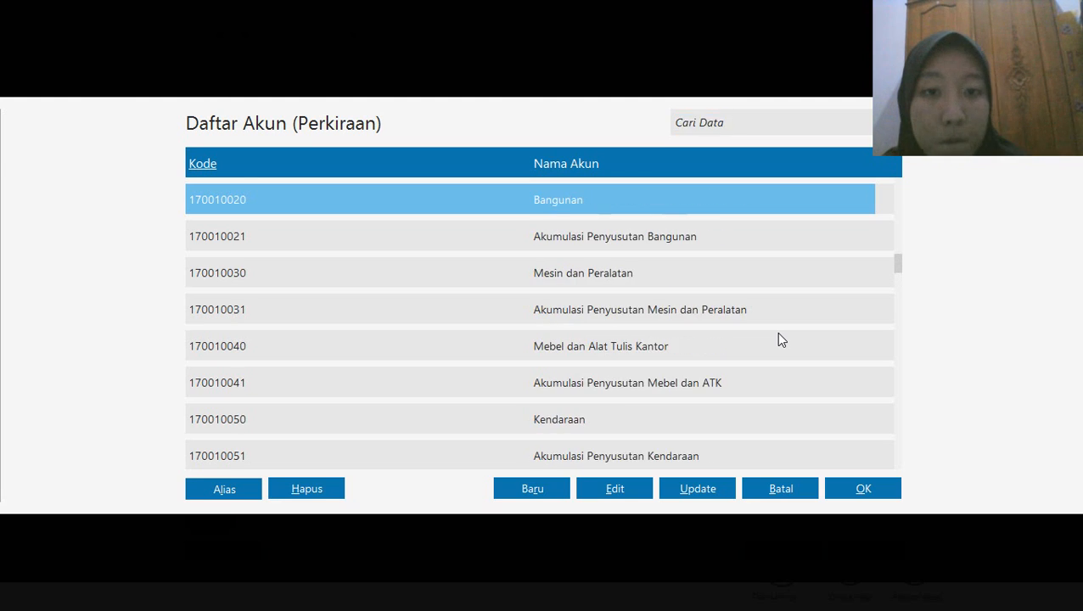
{"action": "key", "text": "Up"}
{"action": "key", "text": "Up"}
{"action": "key", "text": "Up"}
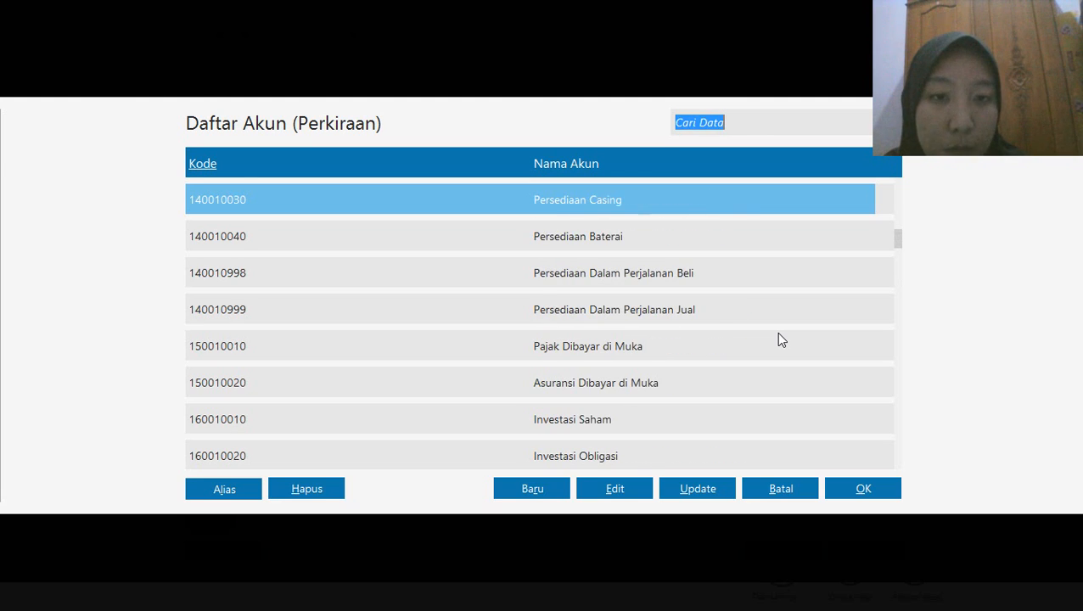
{"action": "key", "text": "Down"}
{"action": "key", "text": "Down"}
{"action": "key", "text": "Up"}
{"action": "key", "text": "Up"}
{"action": "key", "text": "Up"}
{"action": "key", "text": "Up"}
{"action": "key", "text": "Up"}
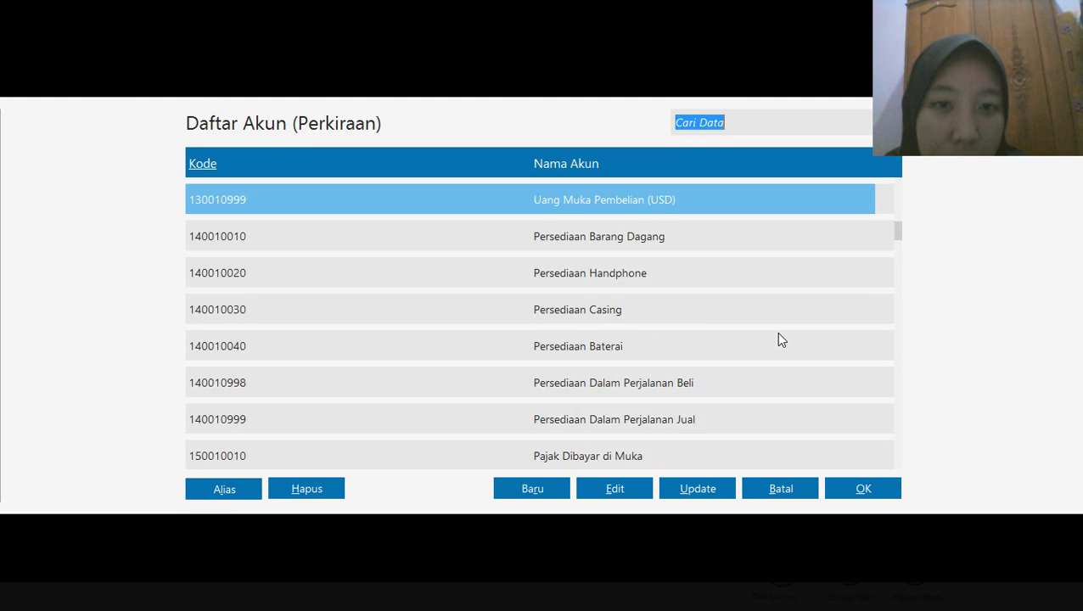
{"action": "key", "text": "Down"}
{"action": "left_click", "coordinate": [855, 490]}
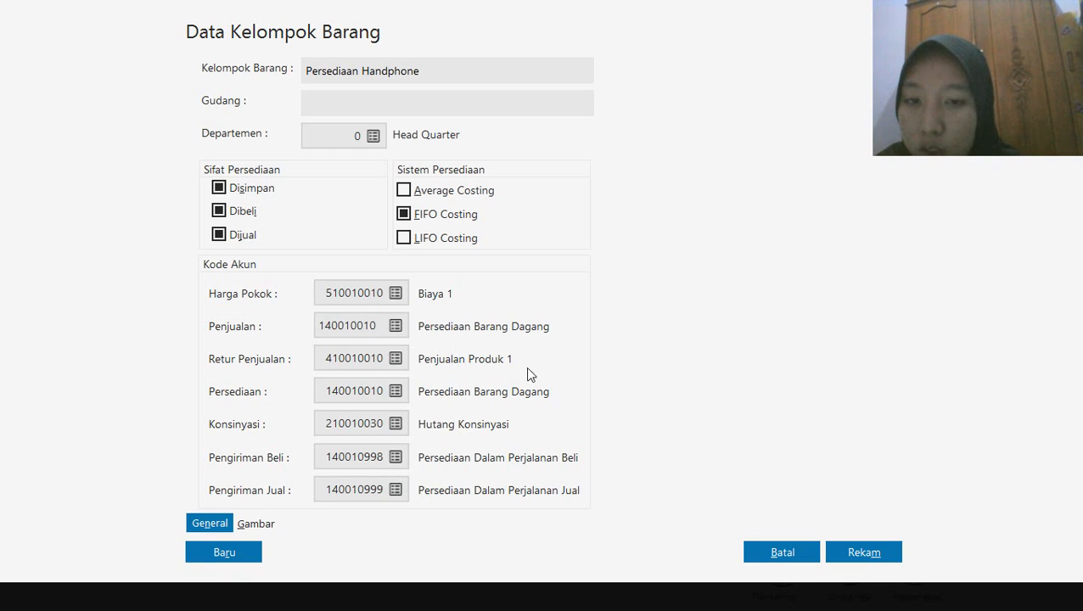
Set the Retur Penjualan account to 140010020 Persediaan Handphone and record the group, applying its account codes to all products in it
{"action": "left_click", "coordinate": [396, 359]}
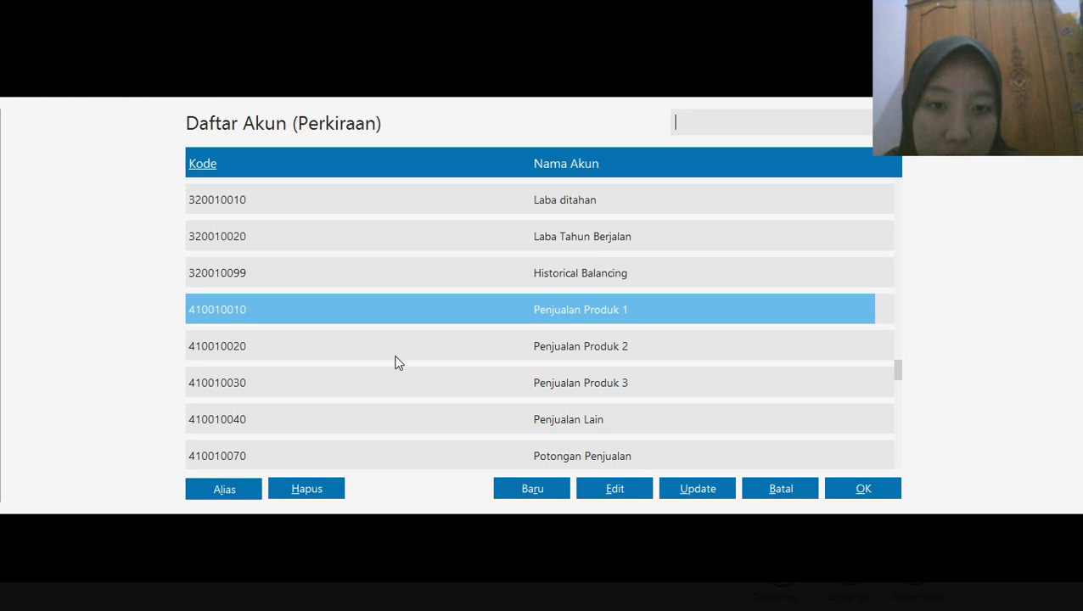
{"action": "key", "text": "Up"}
{"action": "key", "text": "Up"}
{"action": "key", "text": "Up"}
{"action": "key", "text": "Up"}
{"action": "key", "text": "Up"}
{"action": "key", "text": "Up"}
{"action": "key", "text": "Up"}
{"action": "key", "text": "Up"}
{"action": "key", "text": "Up"}
{"action": "key", "text": "Up"}
{"action": "key", "text": "Up"}
{"action": "key", "text": "Up"}
{"action": "key", "text": "Up"}
{"action": "key", "text": "Up"}
{"action": "key", "text": "Up"}
{"action": "key", "text": "Up"}
{"action": "key", "text": "Up"}
{"action": "key", "text": "Up"}
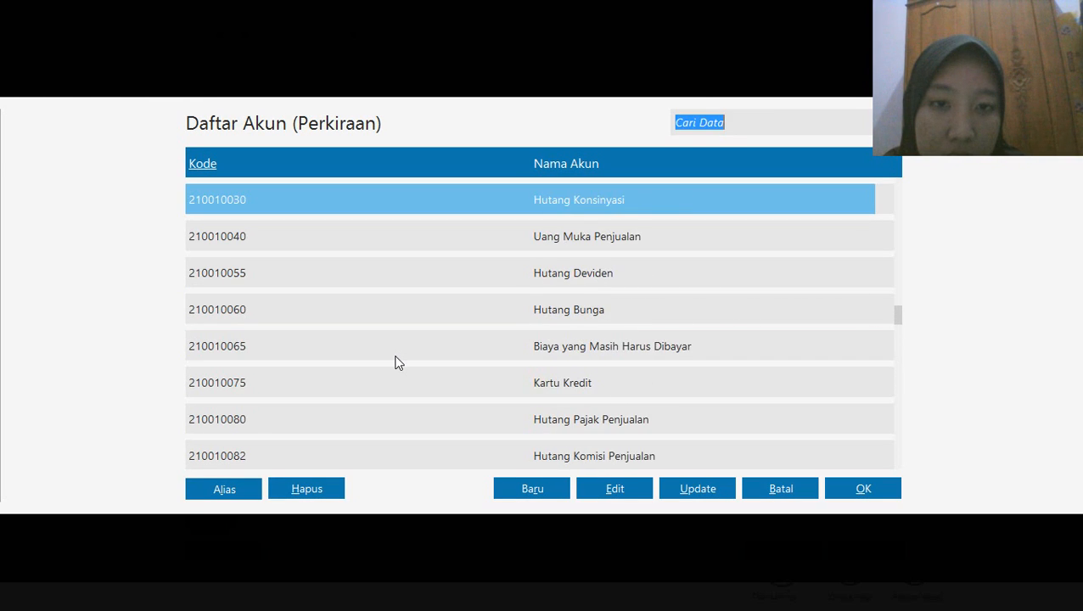
{"action": "key", "text": "Up"}
{"action": "key", "text": "Up"}
{"action": "key", "text": "Up"}
{"action": "key", "text": "Up"}
{"action": "key", "text": "Up"}
{"action": "key", "text": "Up"}
{"action": "key", "text": "Up"}
{"action": "key", "text": "Up"}
{"action": "key", "text": "Up"}
{"action": "key", "text": "Up"}
{"action": "key", "text": "Up"}
{"action": "key", "text": "Up"}
{"action": "key", "text": "Up"}
{"action": "key", "text": "Up"}
{"action": "key", "text": "Up"}
{"action": "key", "text": "Up"}
{"action": "key", "text": "Up"}
{"action": "key", "text": "Up"}
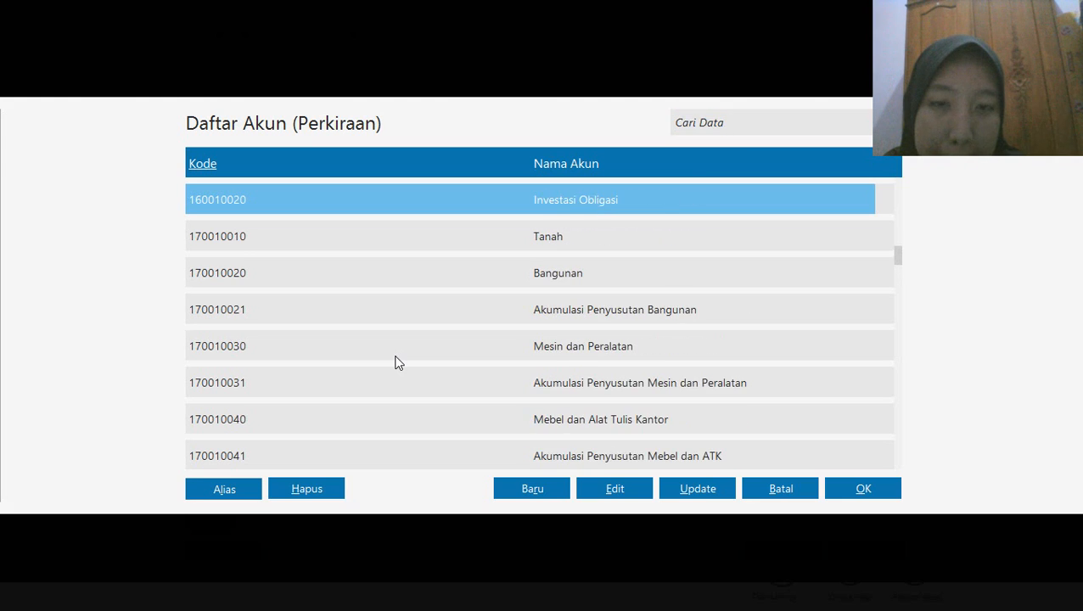
{"action": "key", "text": "Up"}
{"action": "key", "text": "Up"}
{"action": "key", "text": "Up"}
{"action": "key", "text": "Up"}
{"action": "key", "text": "Up"}
{"action": "key", "text": "Up"}
{"action": "key", "text": "Up"}
{"action": "key", "text": "Up"}
{"action": "key", "text": "Down"}
{"action": "key", "text": "Down"}
{"action": "key", "text": "Down"}
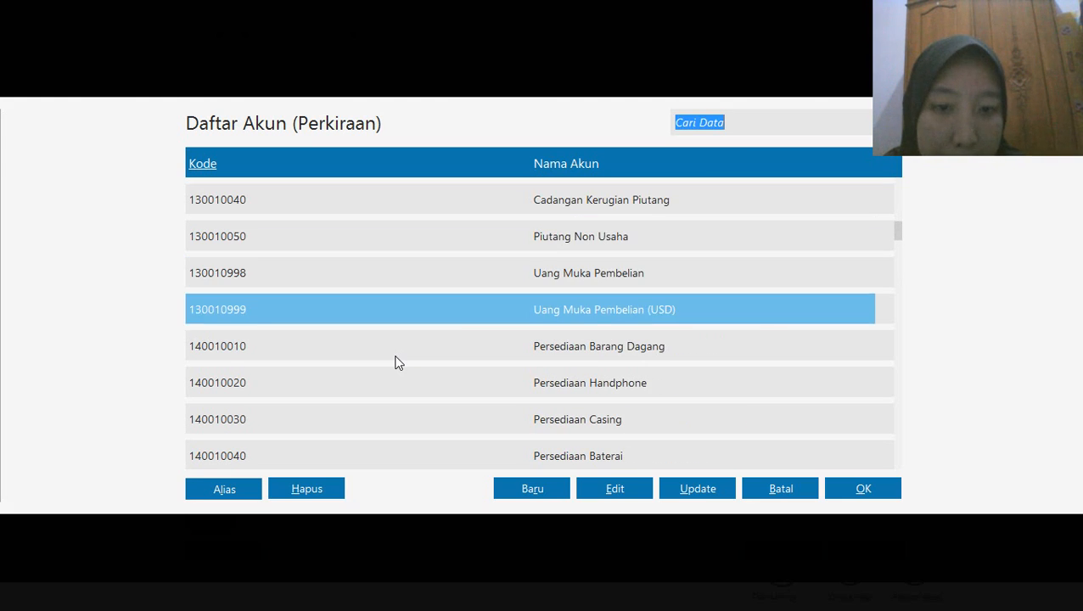
{"action": "key", "text": "Down"}
{"action": "key", "text": "Down"}
{"action": "left_click", "coordinate": [852, 490]}
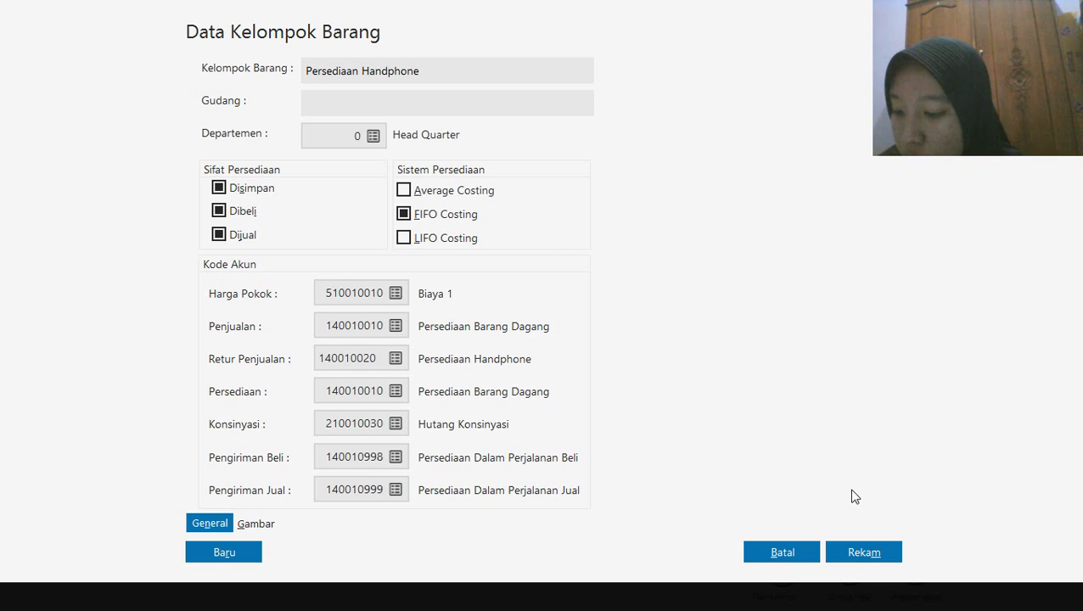
{"action": "left_click", "coordinate": [864, 553]}
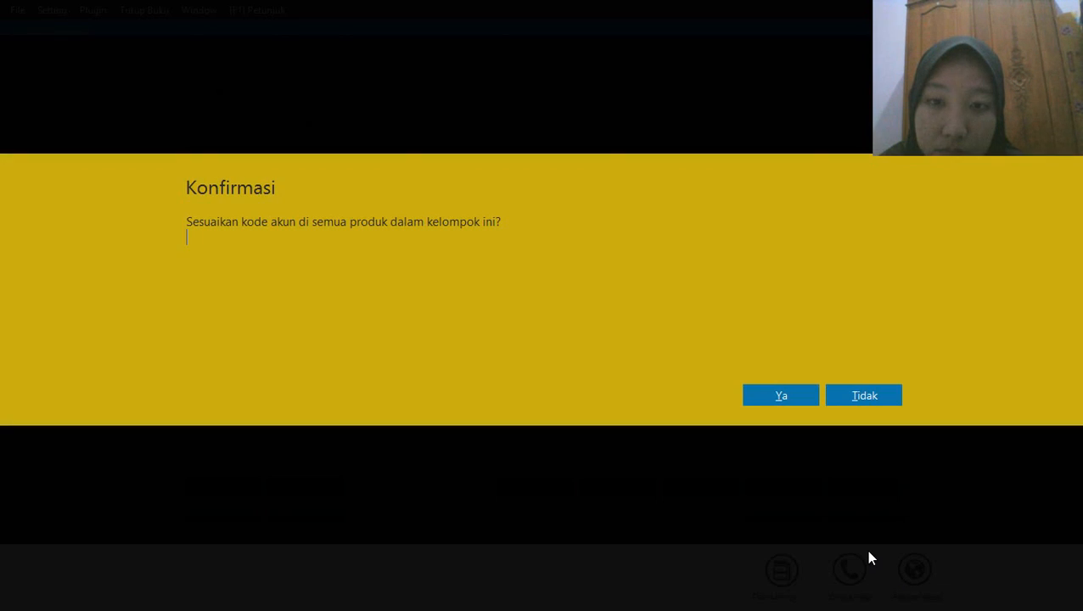
{"action": "left_click", "coordinate": [780, 391]}
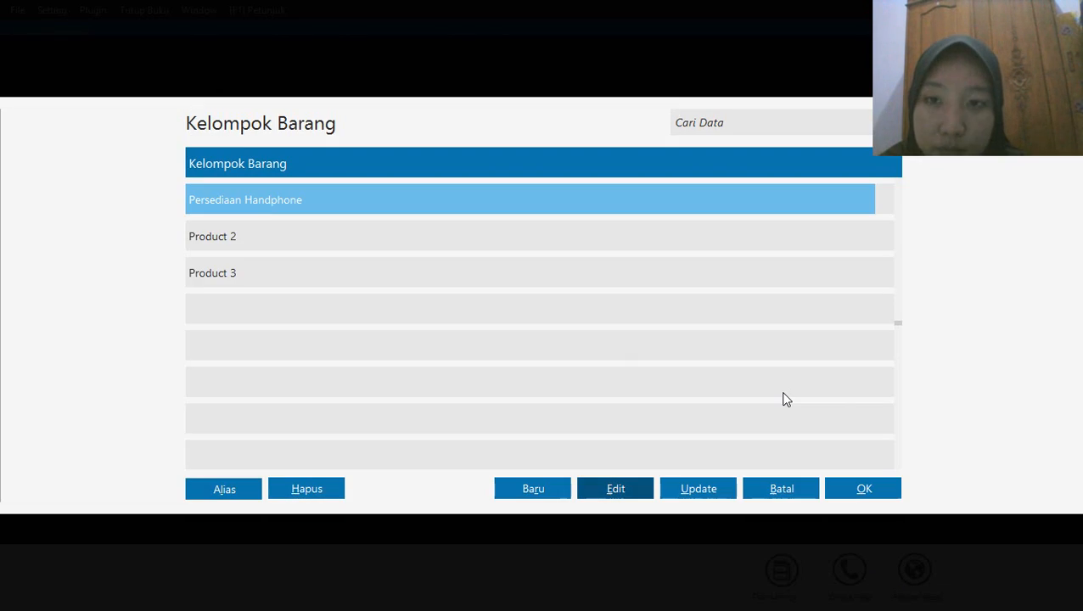
Open the Product 2 item group (Kelompok Barang) for editing and rename it as Persediaan Casing
{"action": "left_click", "coordinate": [298, 229]}
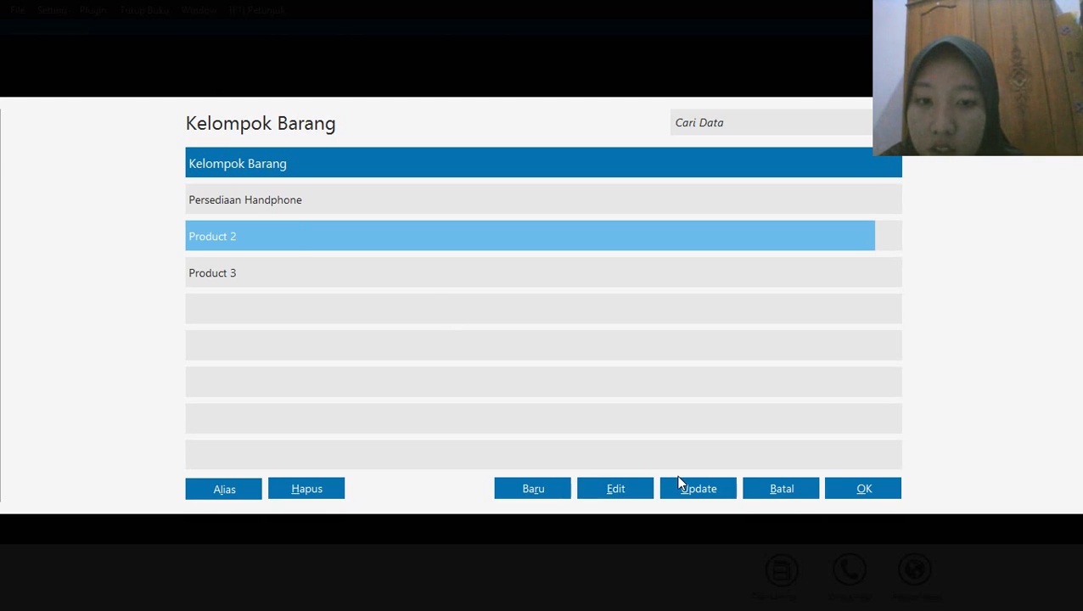
{"action": "left_click", "coordinate": [620, 493]}
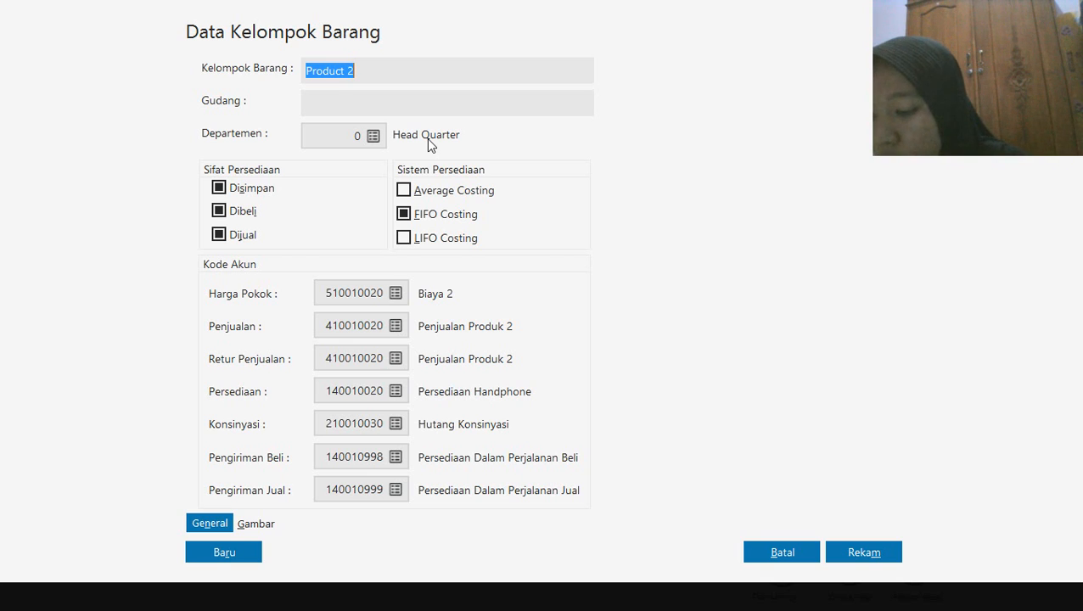
{"action": "type", "text": "p"}
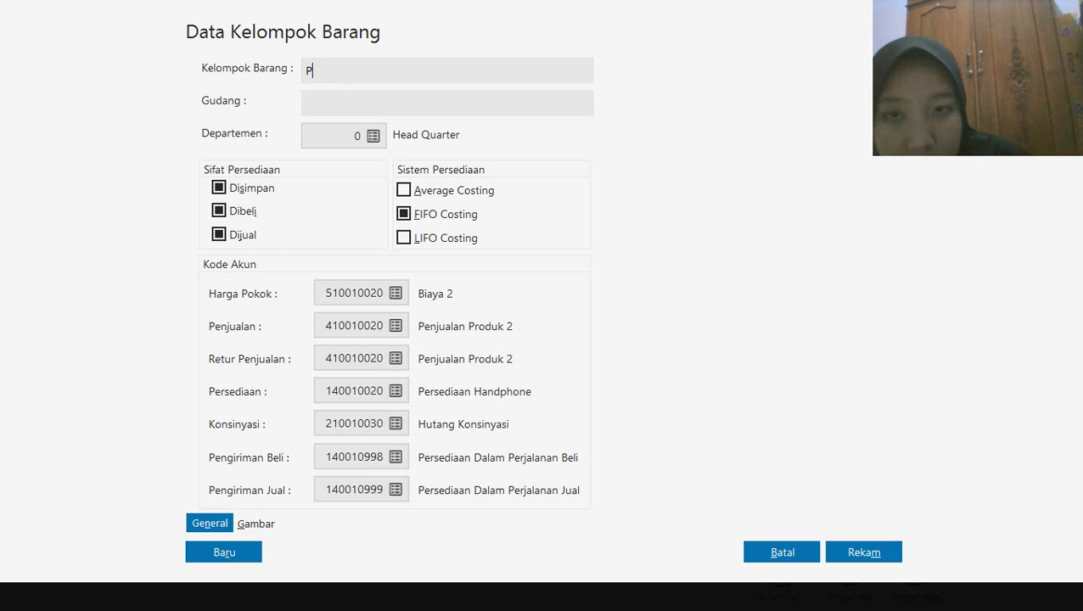
{"action": "type", "text": "ersedia"}
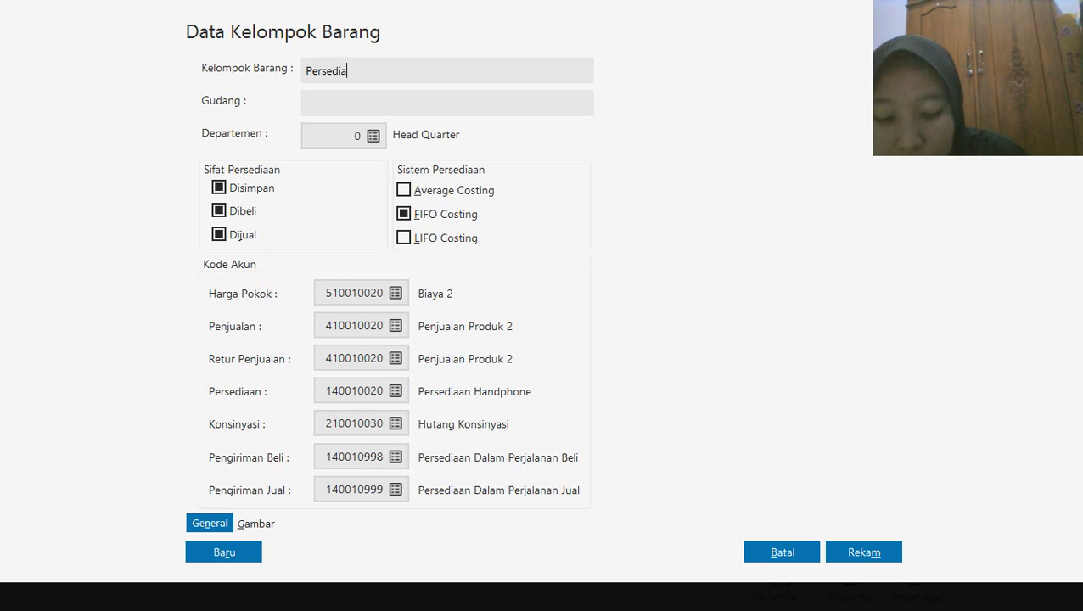
{"action": "type", "text": "an Casi"}
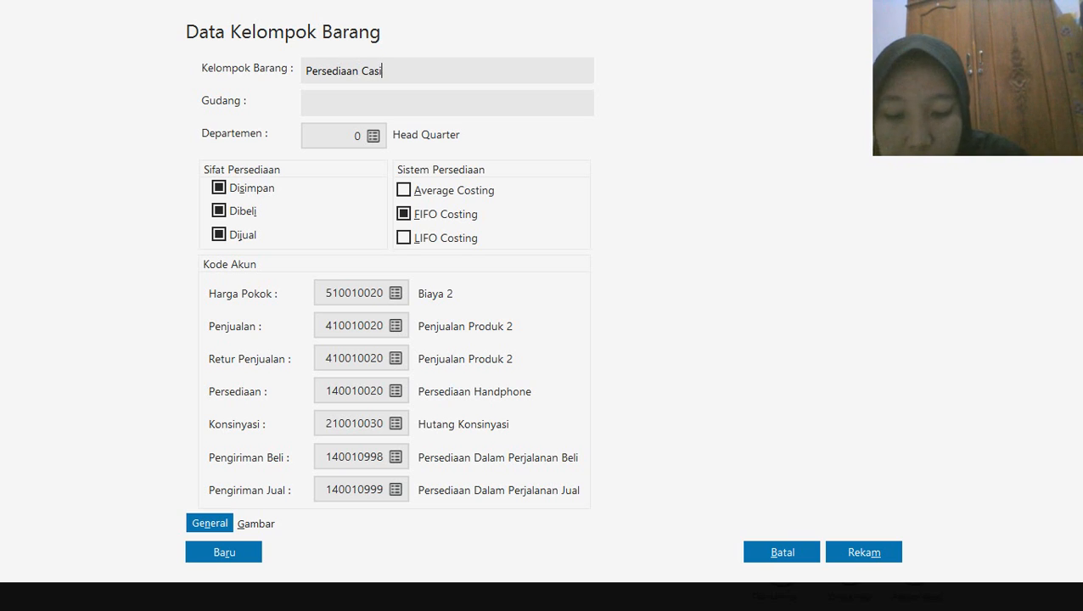
{"action": "type", "text": "ng"}
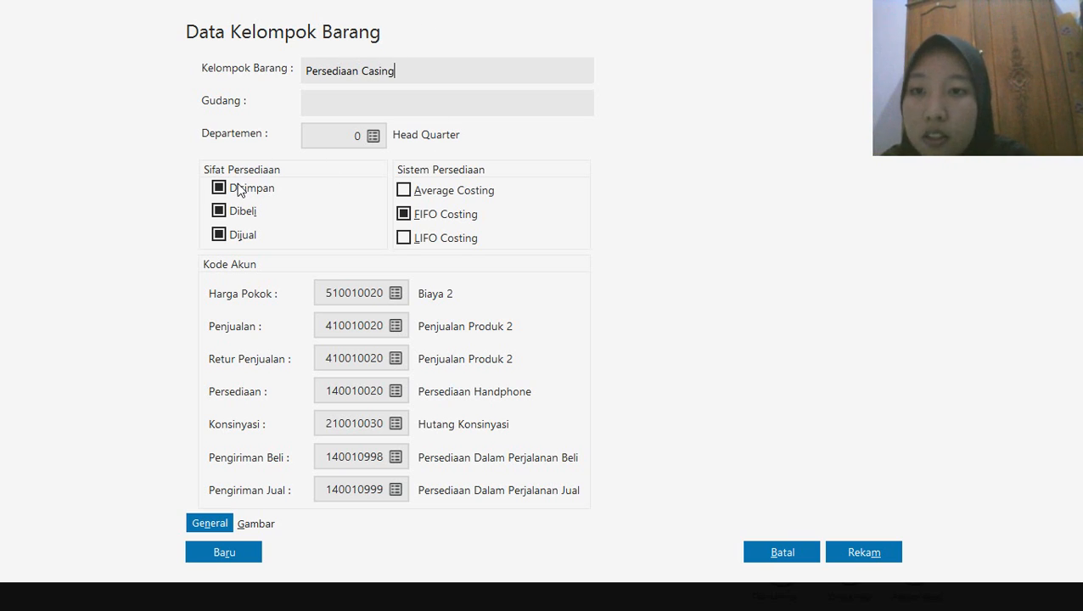
Set the item group's cost of goods account (Harga Pokok) to 510010081 Harga Pokok Penjualan
{"action": "left_click", "coordinate": [396, 293]}
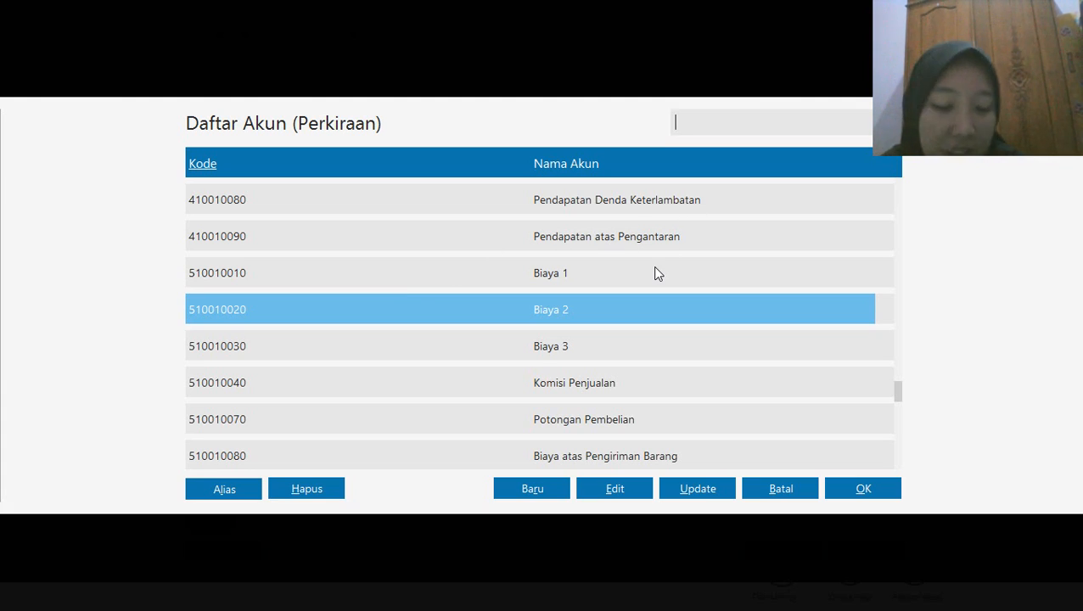
{"action": "key", "text": "Down"}
{"action": "key", "text": "Down"}
{"action": "key", "text": "Down"}
{"action": "key", "text": "Down"}
{"action": "key", "text": "Down"}
{"action": "key", "text": "Down"}
{"action": "key", "text": "Down"}
{"action": "key", "text": "Down"}
{"action": "key", "text": "Down"}
{"action": "key", "text": "Down"}
{"action": "key", "text": "Down"}
{"action": "key", "text": "Down"}
{"action": "key", "text": "Down"}
{"action": "key", "text": "Down"}
{"action": "key", "text": "Down"}
{"action": "key", "text": "Down"}
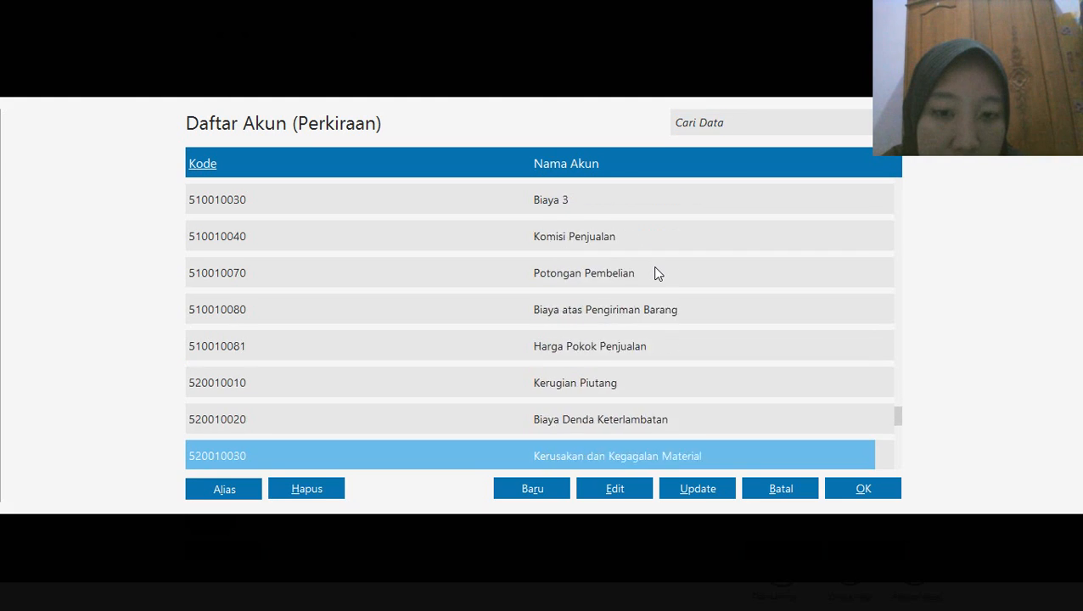
{"action": "key", "text": "Up"}
{"action": "key", "text": "Up"}
{"action": "key", "text": "Up"}
{"action": "key", "text": "Up"}
{"action": "key", "text": "Up"}
{"action": "key", "text": "Up"}
{"action": "key", "text": "Up"}
{"action": "key", "text": "Up"}
{"action": "key", "text": "Up"}
{"action": "key", "text": "Up"}
{"action": "key", "text": "Up"}
{"action": "key", "text": "Up"}
{"action": "key", "text": "Up"}
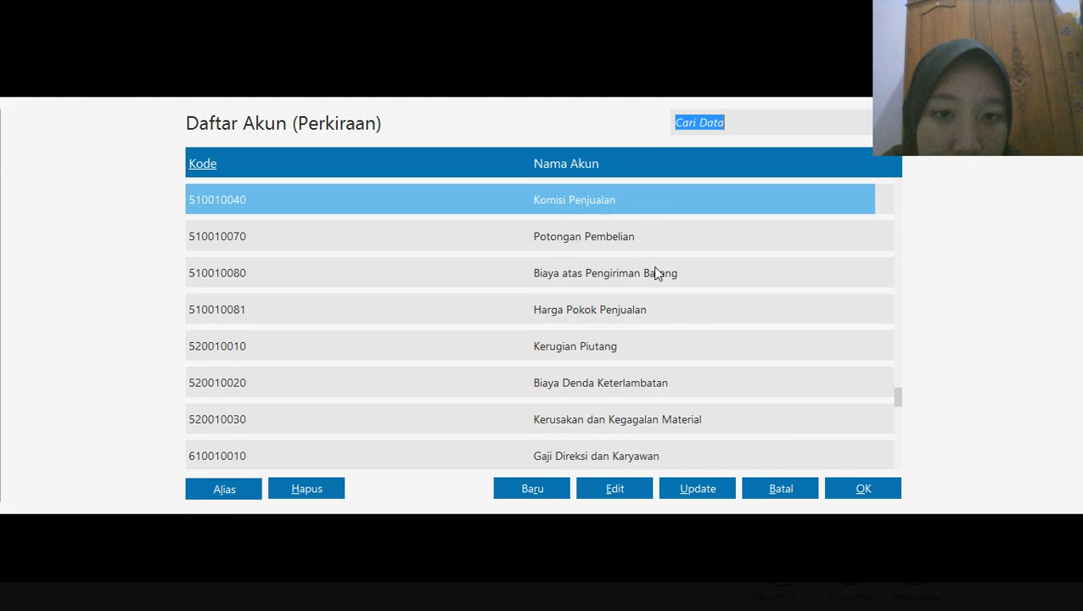
{"action": "key", "text": "Down"}
{"action": "key", "text": "Down"}
{"action": "key", "text": "Down"}
{"action": "key", "text": "Down"}
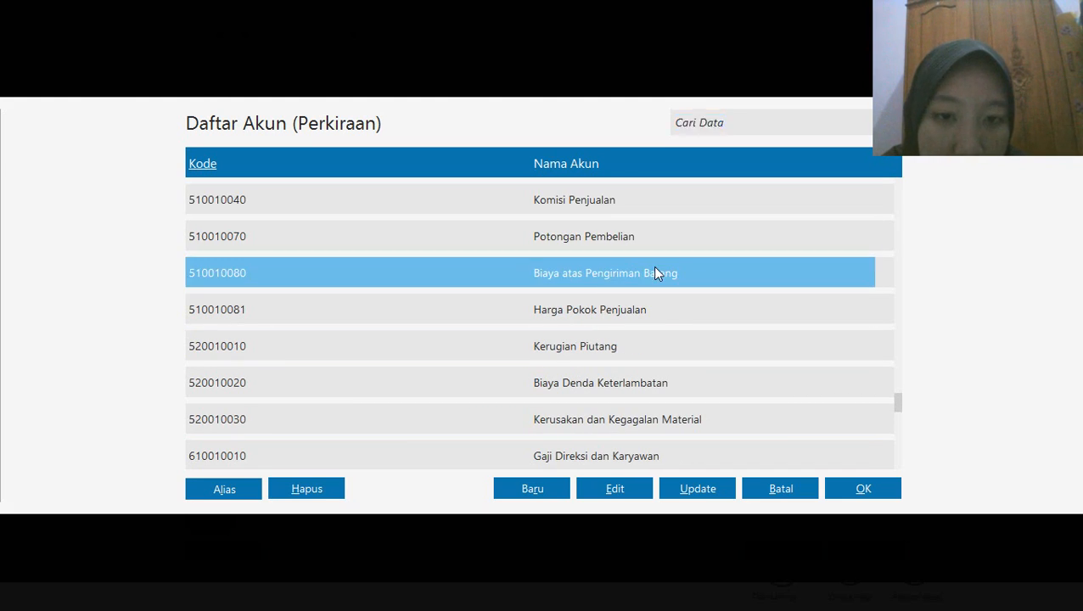
{"action": "key", "text": "Up"}
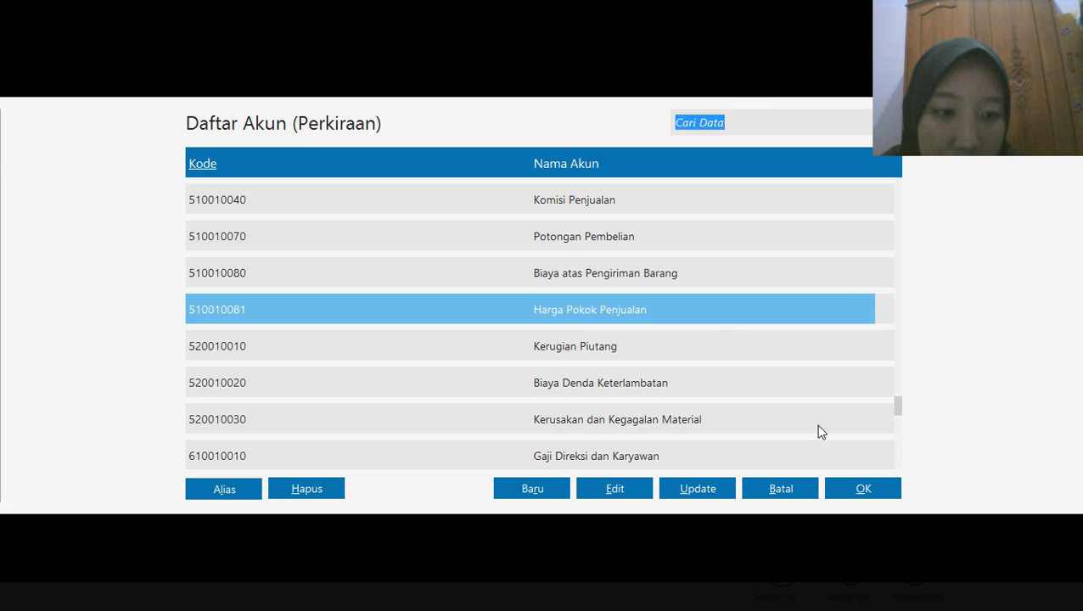
{"action": "left_click", "coordinate": [862, 488]}
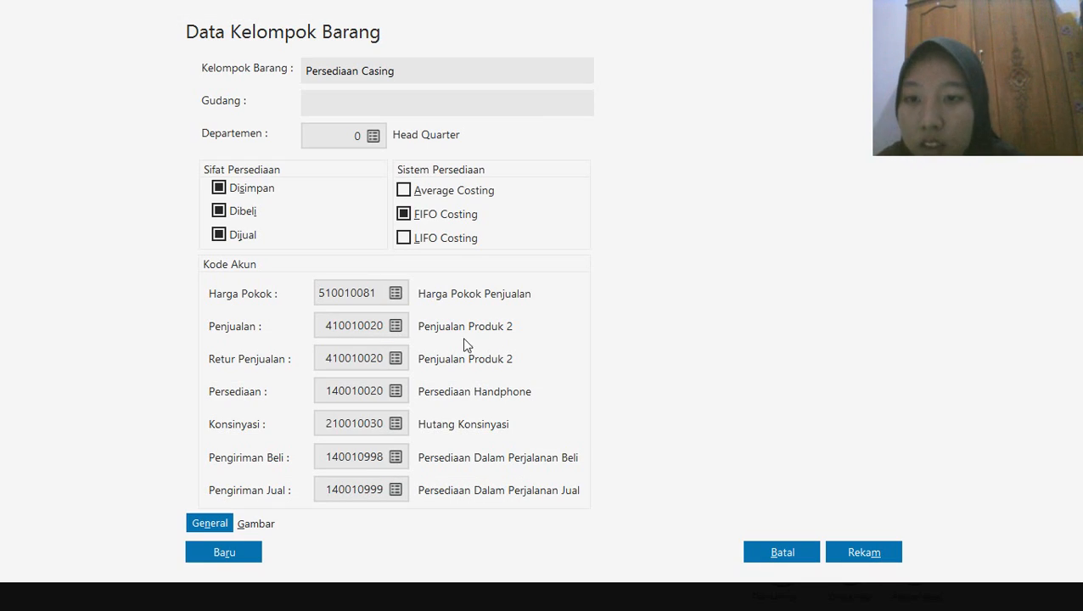
Set the Persediaan Casing group's sales account (Penjualan) to 140010010 Persediaan Barang Dagang
{"action": "left_click", "coordinate": [396, 326]}
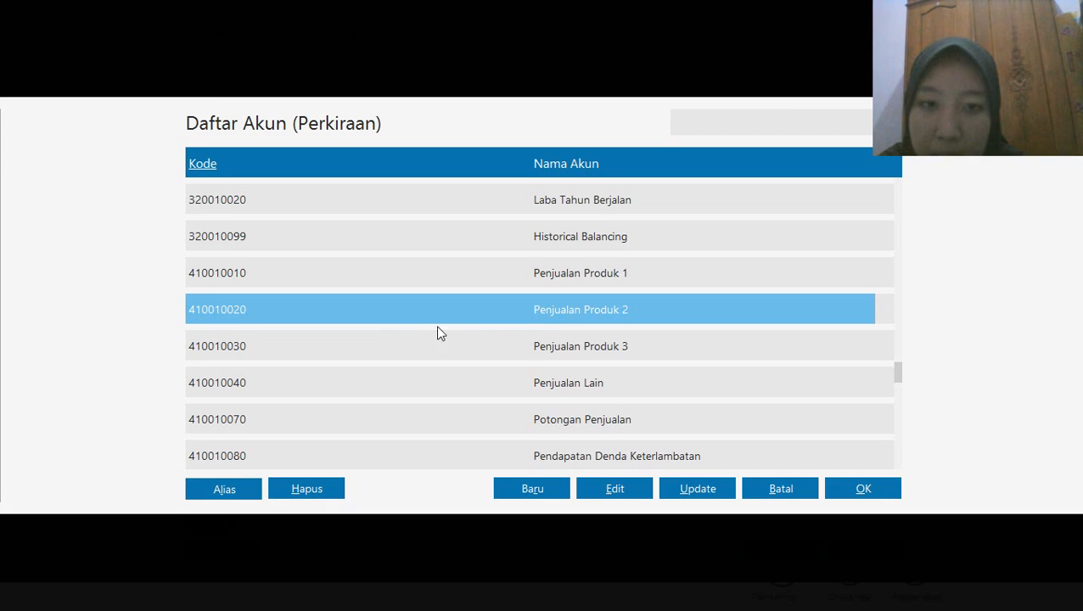
{"action": "key", "text": "Up"}
{"action": "key", "text": "Up"}
{"action": "key", "text": "Up"}
{"action": "key", "text": "Up"}
{"action": "key", "text": "Up"}
{"action": "key", "text": "Up"}
{"action": "key", "text": "Up"}
{"action": "key", "text": "Up"}
{"action": "key", "text": "Up"}
{"action": "key", "text": "Up"}
{"action": "key", "text": "Up"}
{"action": "key", "text": "Up"}
{"action": "key", "text": "Up"}
{"action": "key", "text": "Up"}
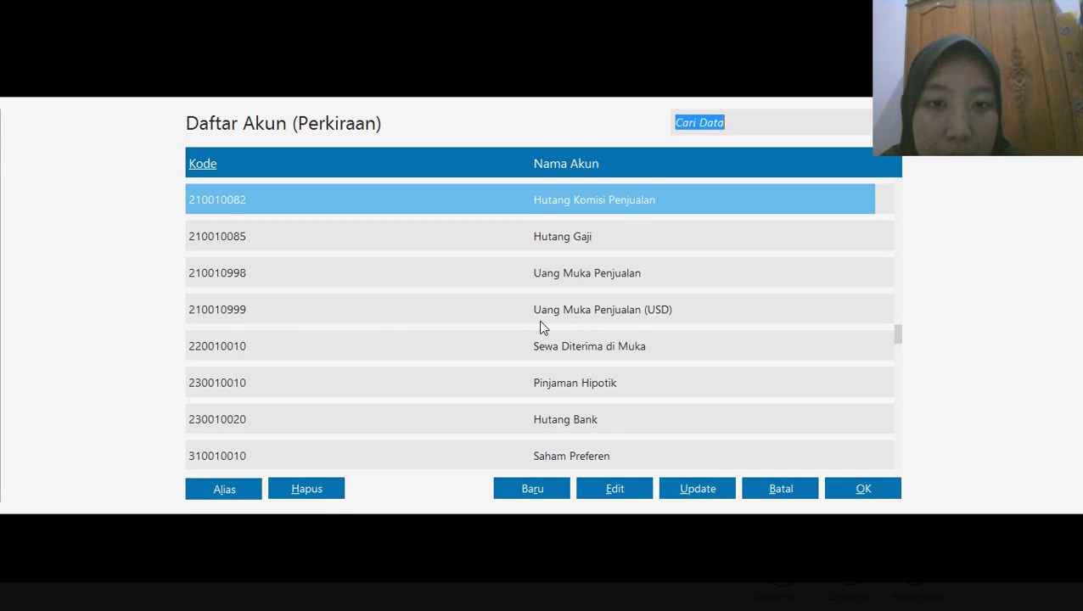
{"action": "key", "text": "Up"}
{"action": "key", "text": "Up"}
{"action": "key", "text": "Up"}
{"action": "key", "text": "Up"}
{"action": "key", "text": "Up"}
{"action": "key", "text": "Up"}
{"action": "key", "text": "Up"}
{"action": "key", "text": "Up"}
{"action": "key", "text": "Up"}
{"action": "key", "text": "Up"}
{"action": "key", "text": "Up"}
{"action": "key", "text": "Up"}
{"action": "key", "text": "Up"}
{"action": "key", "text": "Up"}
{"action": "key", "text": "Up"}
{"action": "key", "text": "Up"}
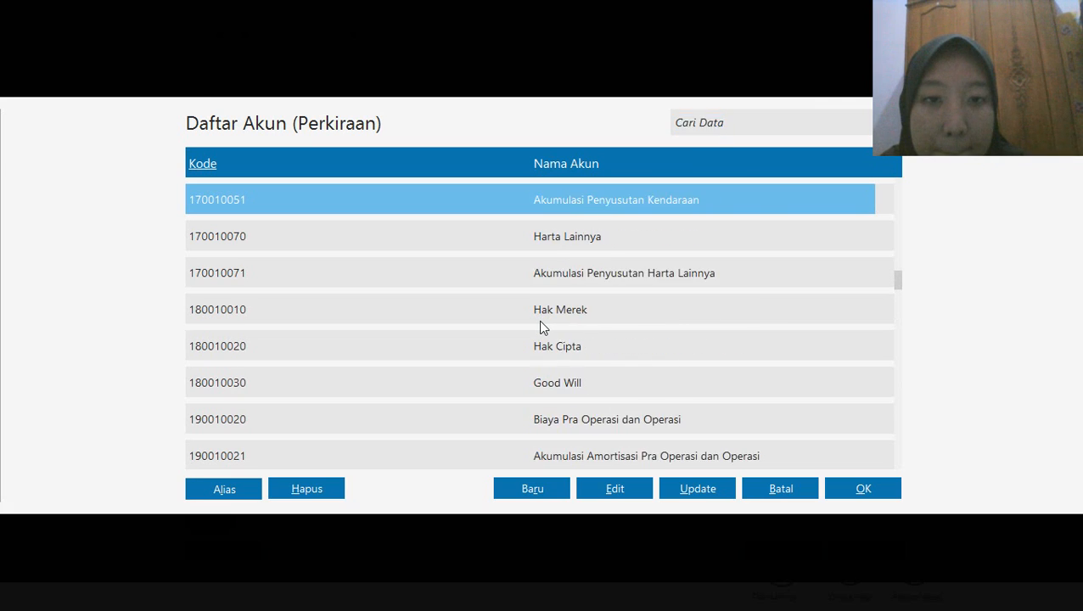
{"action": "key", "text": "Up"}
{"action": "key", "text": "Up"}
{"action": "key", "text": "Up"}
{"action": "key", "text": "Up"}
{"action": "key", "text": "Up"}
{"action": "key", "text": "Up"}
{"action": "key", "text": "Up"}
{"action": "key", "text": "Up"}
{"action": "key", "text": "Up"}
{"action": "key", "text": "Up"}
{"action": "key", "text": "Up"}
{"action": "key", "text": "Up"}
{"action": "key", "text": "Up"}
{"action": "key", "text": "Up"}
{"action": "key", "text": "Up"}
{"action": "key", "text": "Up"}
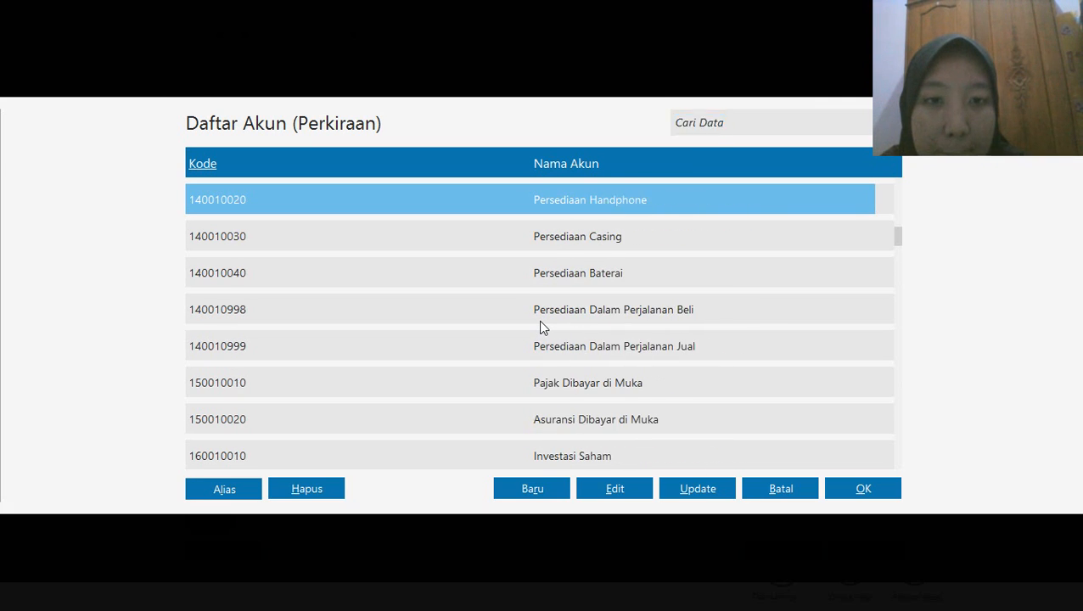
{"action": "key", "text": "Down"}
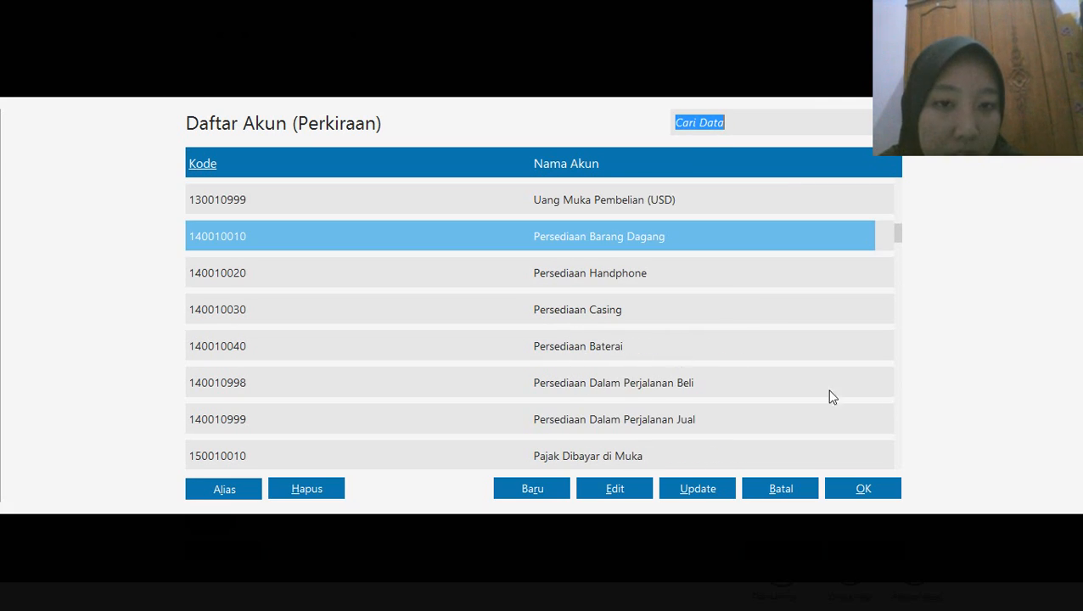
{"action": "left_click", "coordinate": [842, 489]}
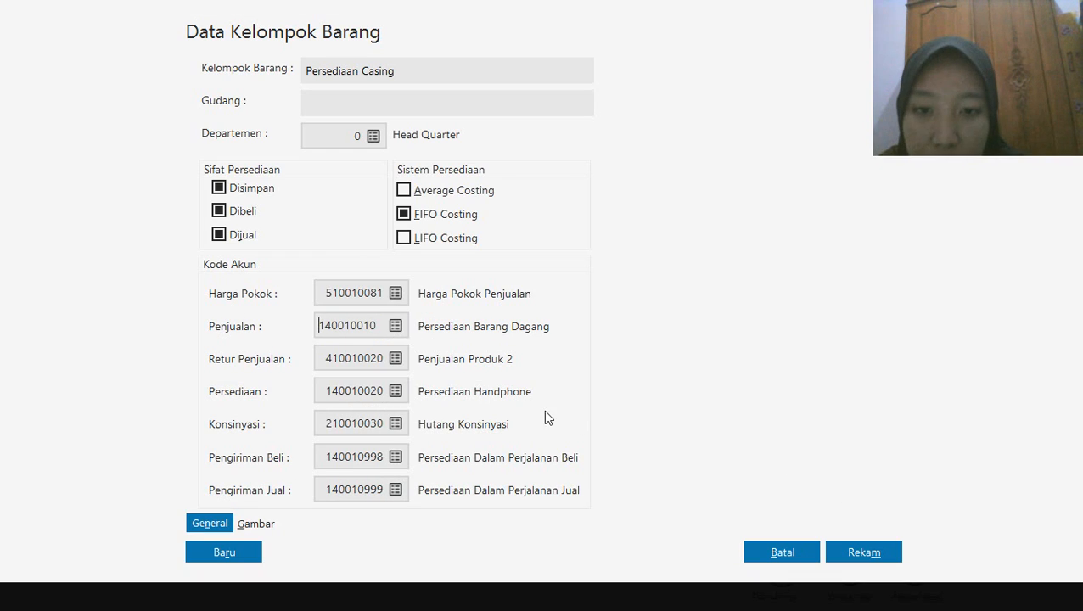
Set the group's sales return account (Retur Penjualan) to 140010010 Persediaan Barang Dagang
{"action": "left_click", "coordinate": [396, 359]}
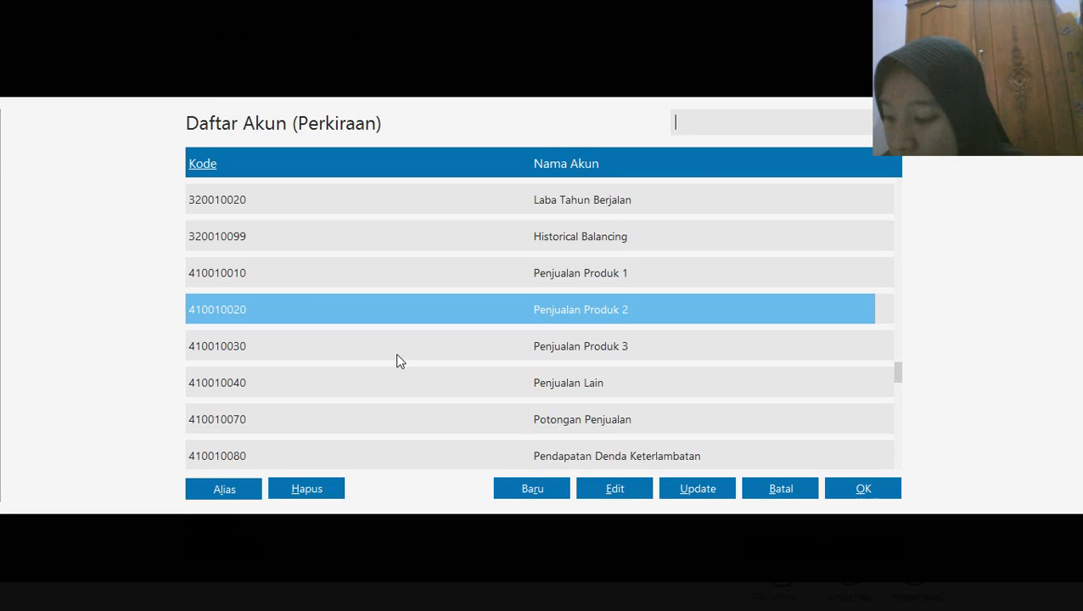
{"action": "key", "text": "Up"}
{"action": "key", "text": "Up"}
{"action": "key", "text": "Up"}
{"action": "key", "text": "Up"}
{"action": "key", "text": "Up"}
{"action": "key", "text": "Up"}
{"action": "key", "text": "Up"}
{"action": "key", "text": "Up"}
{"action": "key", "text": "Up"}
{"action": "key", "text": "Up"}
{"action": "key", "text": "Up"}
{"action": "key", "text": "Up"}
{"action": "key", "text": "Up"}
{"action": "key", "text": "Up"}
{"action": "key", "text": "Up"}
{"action": "key", "text": "Up"}
{"action": "key", "text": "Up"}
{"action": "key", "text": "Up"}
{"action": "key", "text": "Up"}
{"action": "key", "text": "Up"}
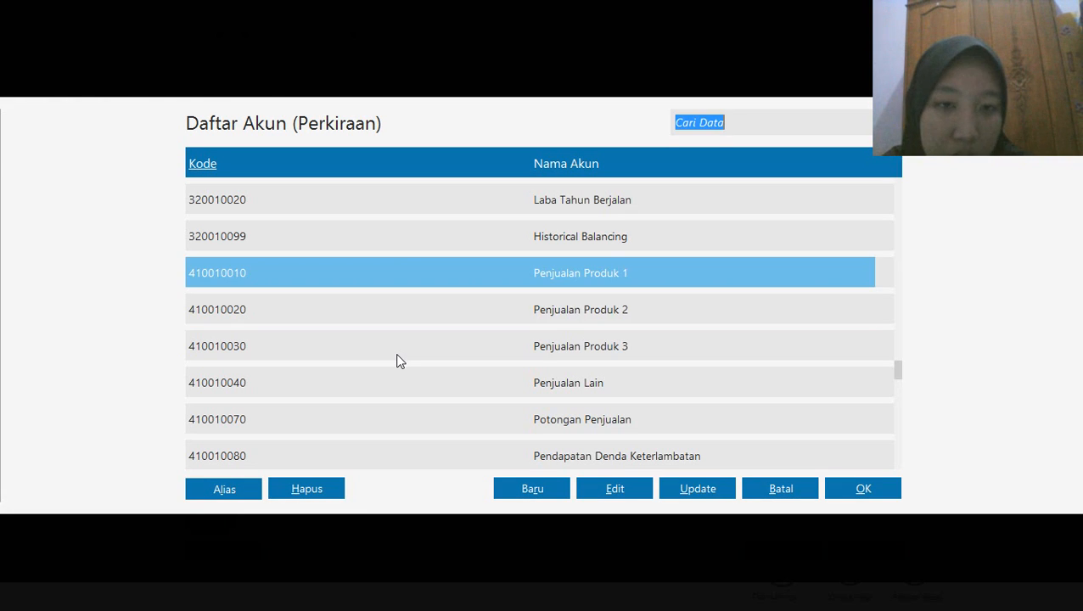
{"action": "key", "text": "Up"}
{"action": "key", "text": "Up"}
{"action": "key", "text": "Up"}
{"action": "key", "text": "Up"}
{"action": "key", "text": "Up"}
{"action": "key", "text": "Up"}
{"action": "key", "text": "Up"}
{"action": "key", "text": "Up"}
{"action": "key", "text": "Up"}
{"action": "key", "text": "Up"}
{"action": "key", "text": "Up"}
{"action": "key", "text": "Up"}
{"action": "key", "text": "Up"}
{"action": "key", "text": "Up"}
{"action": "key", "text": "Up"}
{"action": "key", "text": "Up"}
{"action": "key", "text": "Up"}
{"action": "key", "text": "Up"}
{"action": "key", "text": "Up"}
{"action": "key", "text": "Up"}
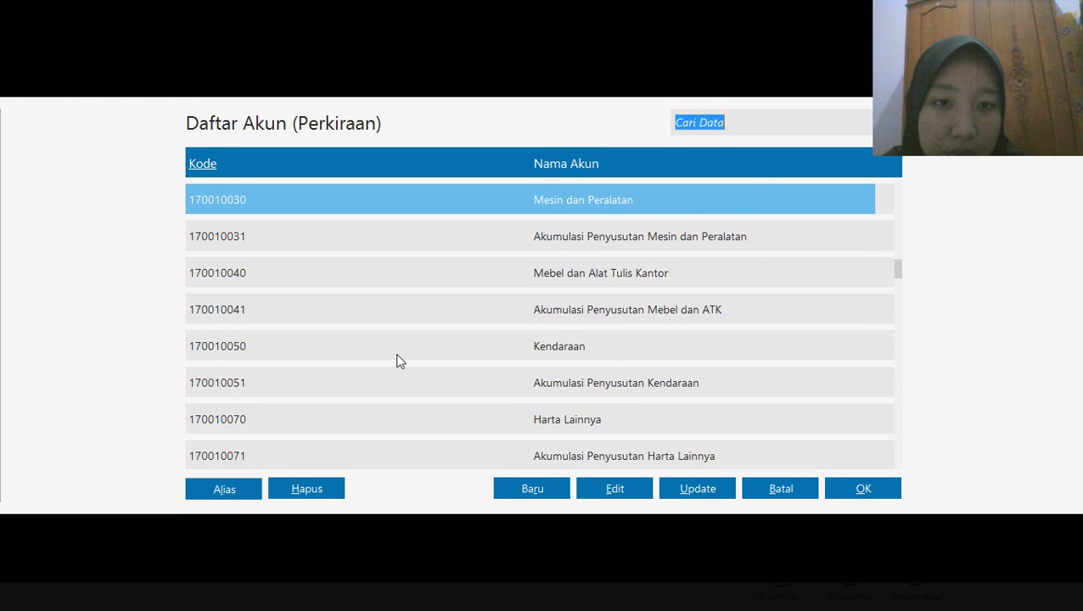
{"action": "key", "text": "Up"}
{"action": "key", "text": "Up"}
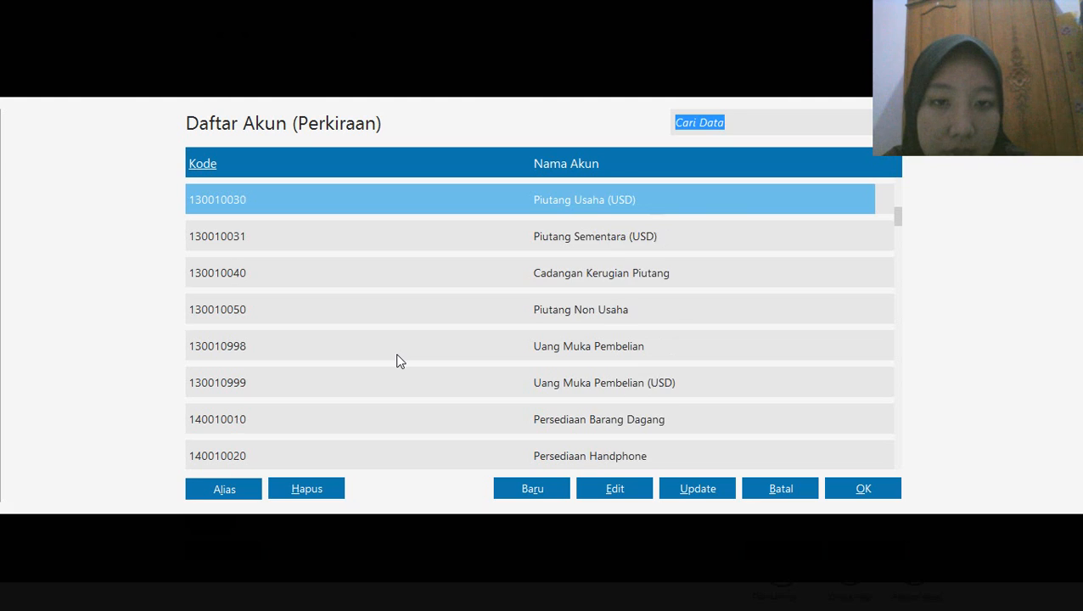
{"action": "key", "text": "Down"}
{"action": "key", "text": "Down"}
{"action": "key", "text": "Down"}
{"action": "key", "text": "Down"}
{"action": "key", "text": "Down"}
{"action": "key", "text": "Down"}
{"action": "key", "text": "Down"}
{"action": "key", "text": "Down"}
{"action": "key", "text": "Down"}
{"action": "key", "text": "Down"}
{"action": "key", "text": "Down"}
{"action": "key", "text": "Down"}
{"action": "key", "text": "Down"}
{"action": "key", "text": "Down"}
{"action": "key", "text": "Down"}
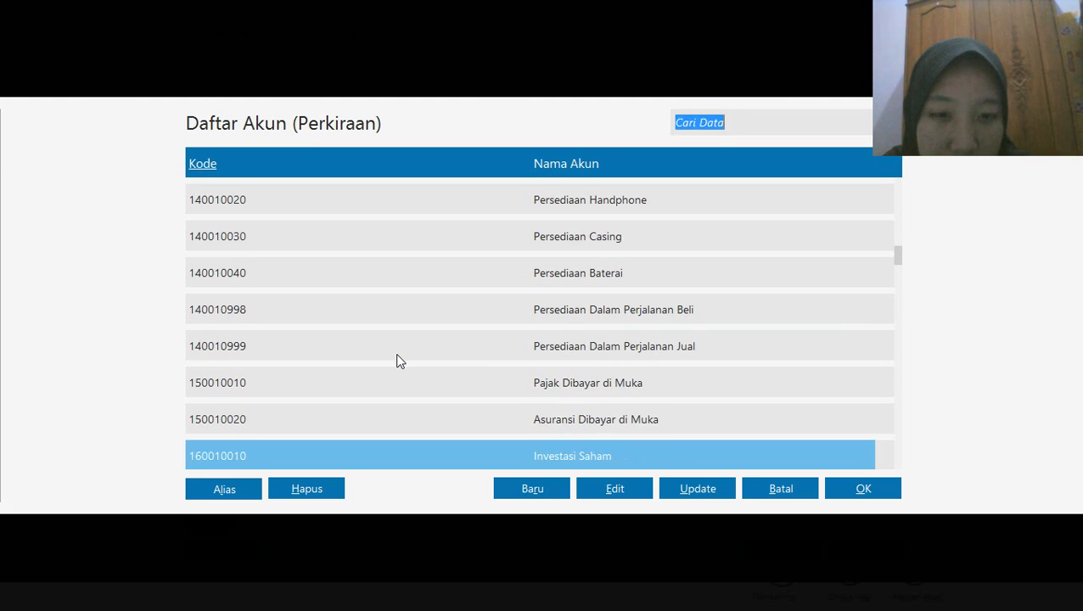
{"action": "key", "text": "Up"}
{"action": "key", "text": "Up"}
{"action": "key", "text": "Up"}
{"action": "key", "text": "Up"}
{"action": "key", "text": "Up"}
{"action": "key", "text": "Up"}
{"action": "key", "text": "Up"}
{"action": "key", "text": "Up"}
{"action": "key", "text": "Up"}
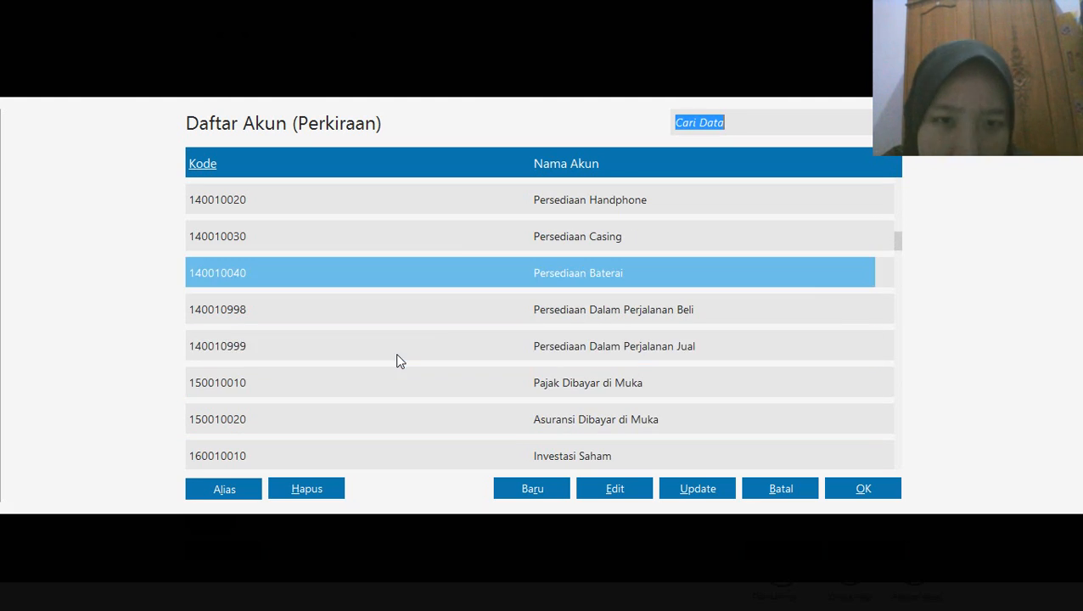
{"action": "key", "text": "Down"}
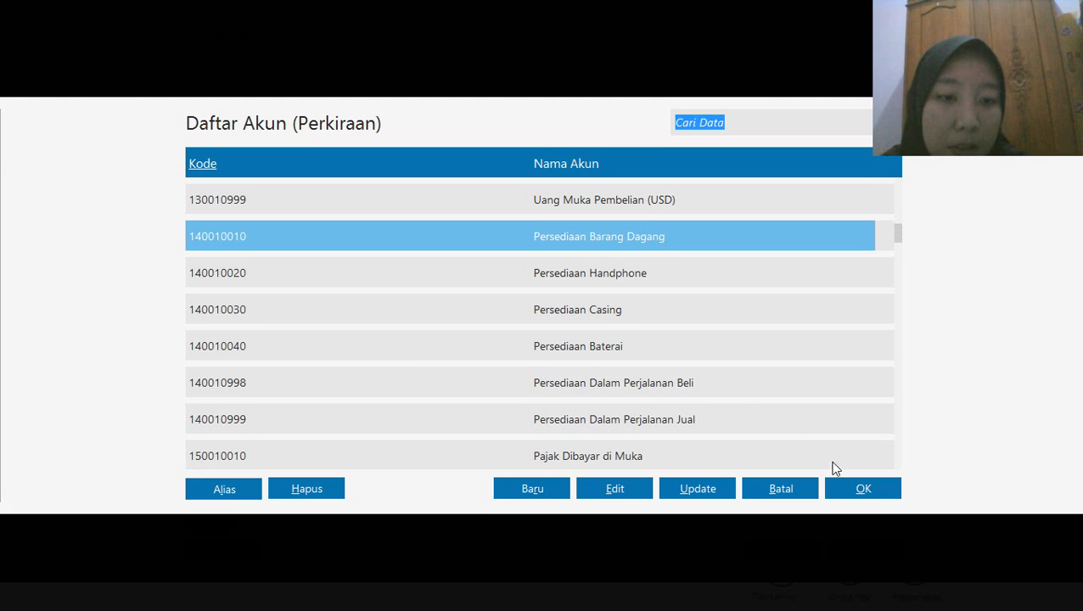
{"action": "left_click", "coordinate": [878, 492]}
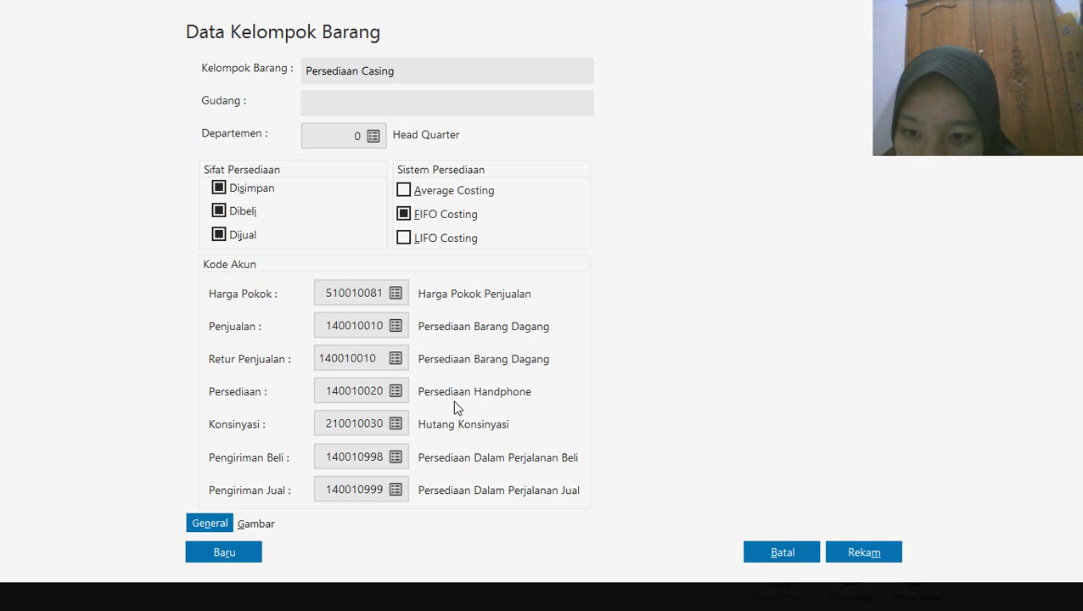
Set the Persediaan account to 140010030 Persediaan Casing and record the group, applying its account codes to all products in it
{"action": "left_click", "coordinate": [395, 391]}
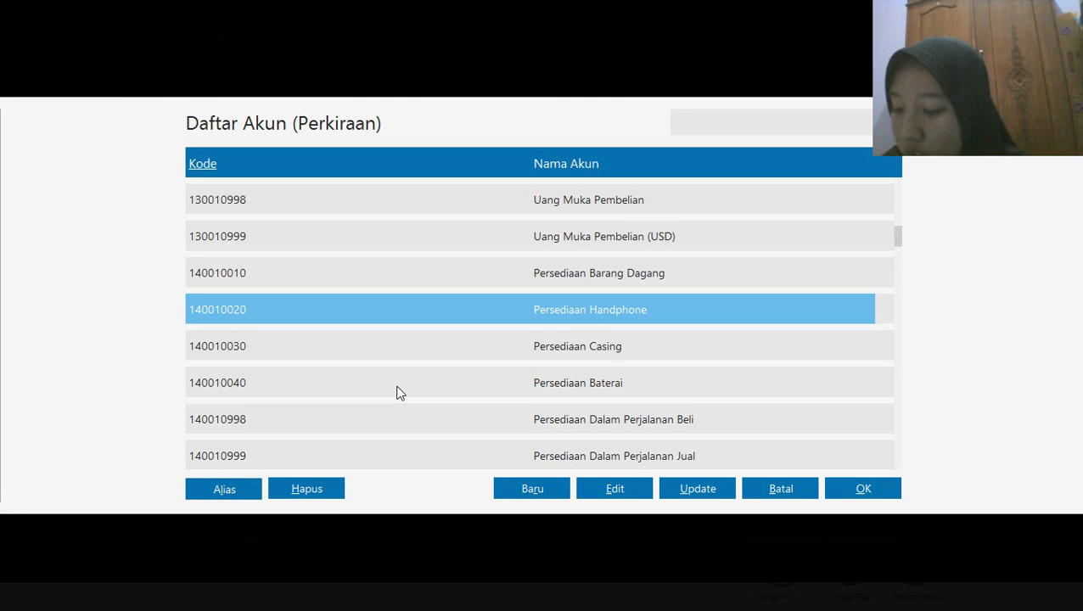
{"action": "key", "text": "Up"}
{"action": "key", "text": "Down"}
{"action": "key", "text": "Down"}
{"action": "key", "text": "Down"}
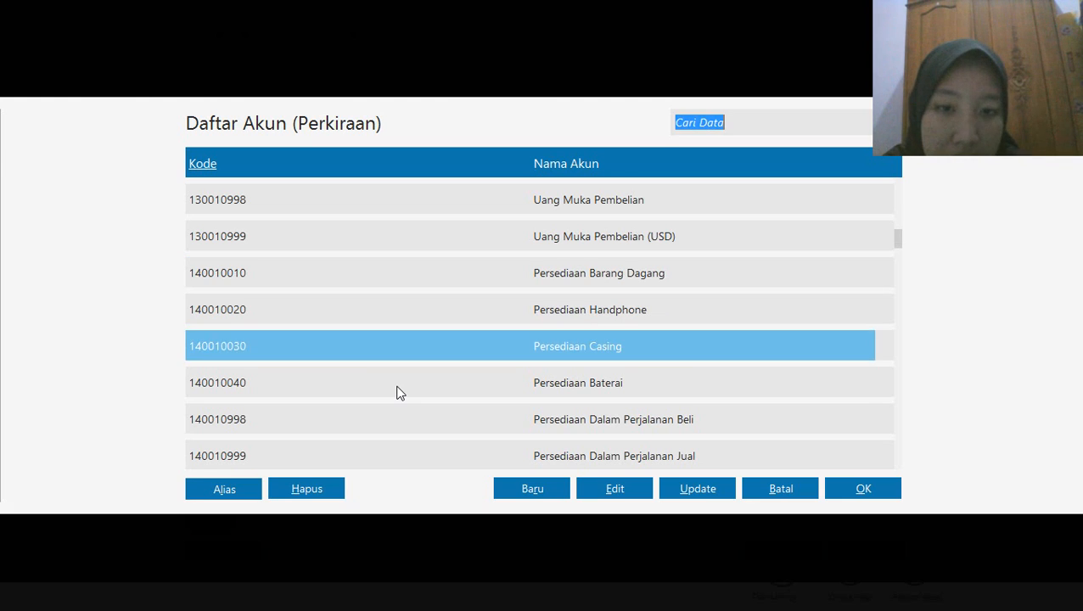
{"action": "key", "text": "Up"}
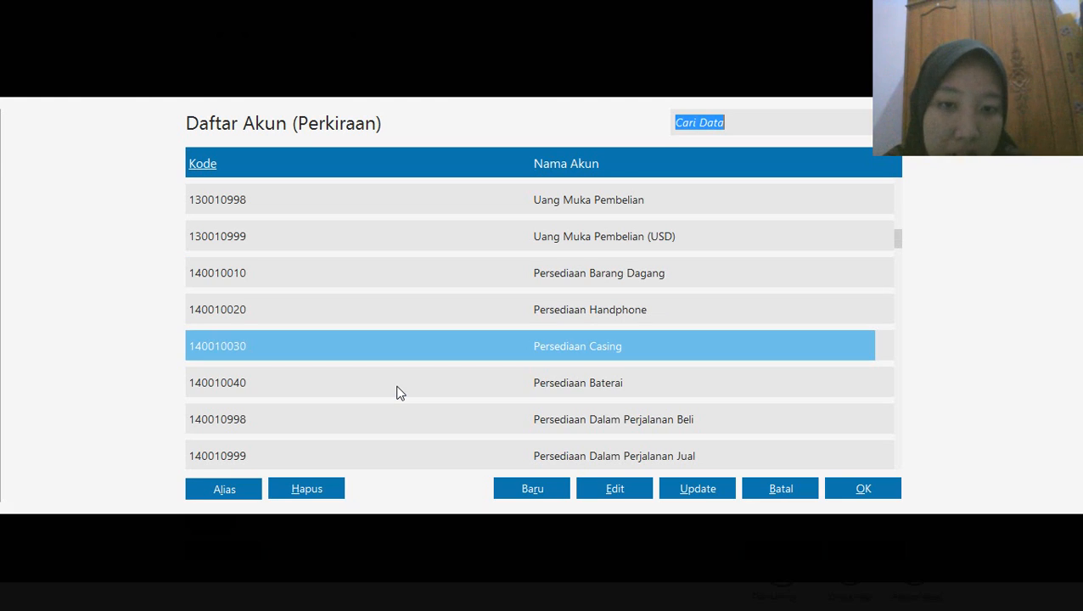
{"action": "left_click", "coordinate": [871, 498]}
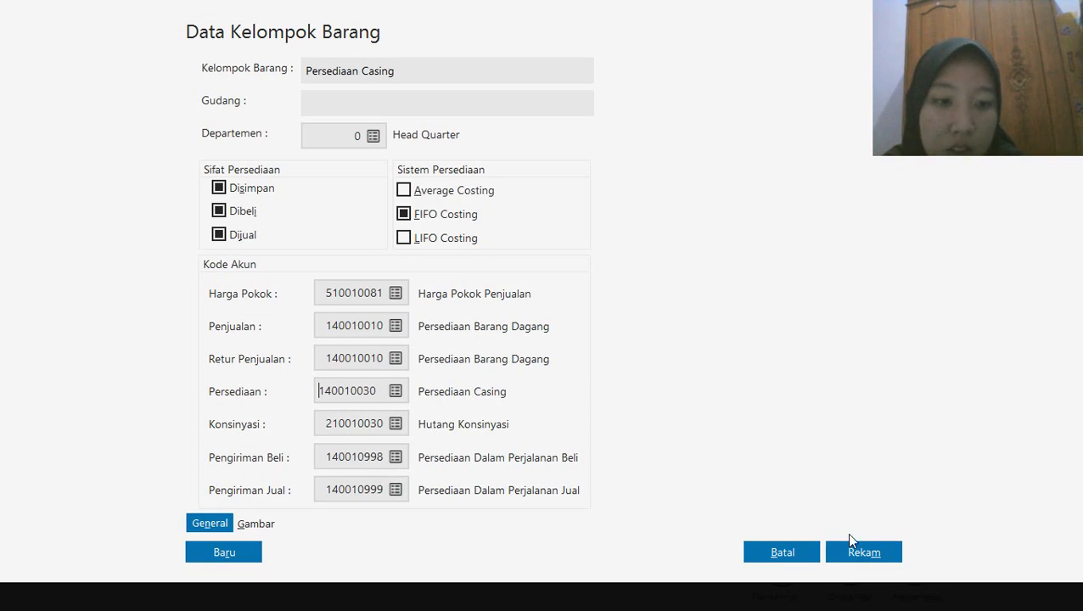
{"action": "left_click", "coordinate": [860, 554]}
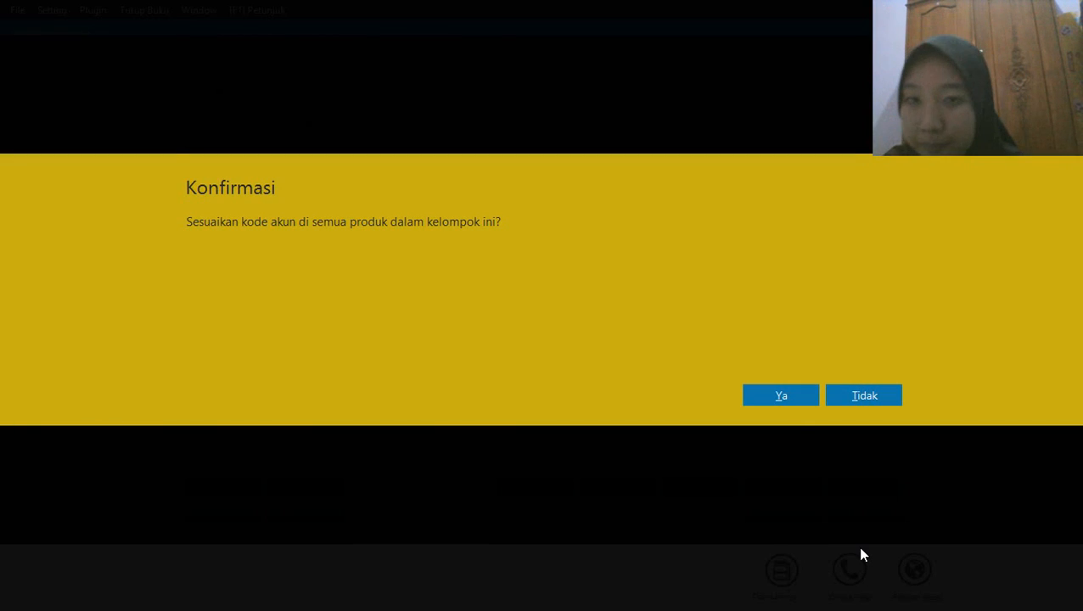
{"action": "left_click", "coordinate": [780, 397]}
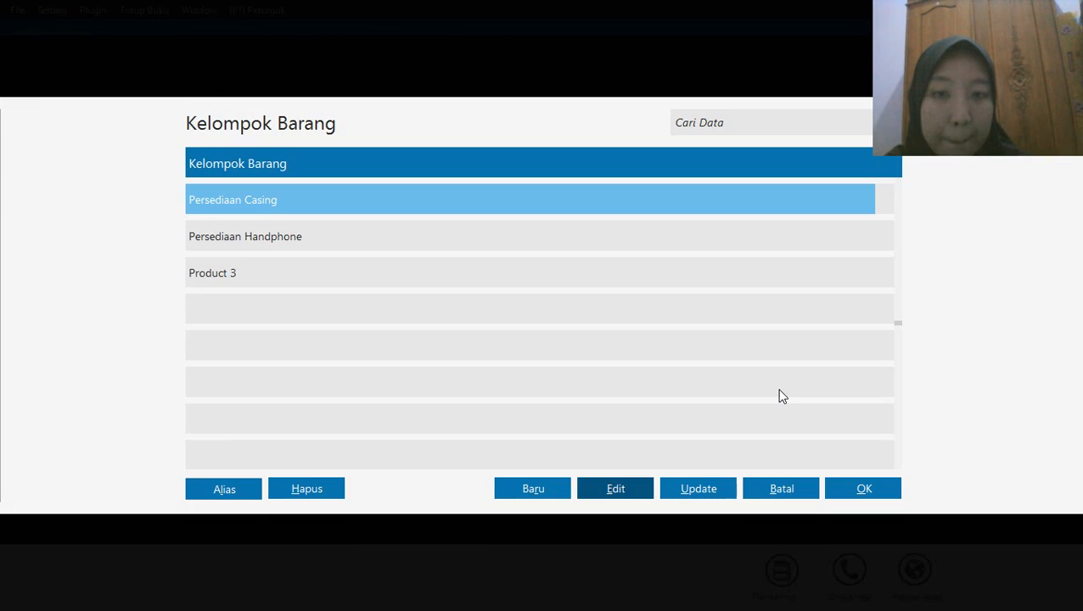
Open the Product 3 item group for editing and begin replacing its name with one starting "Pers"
{"action": "left_click", "coordinate": [256, 274]}
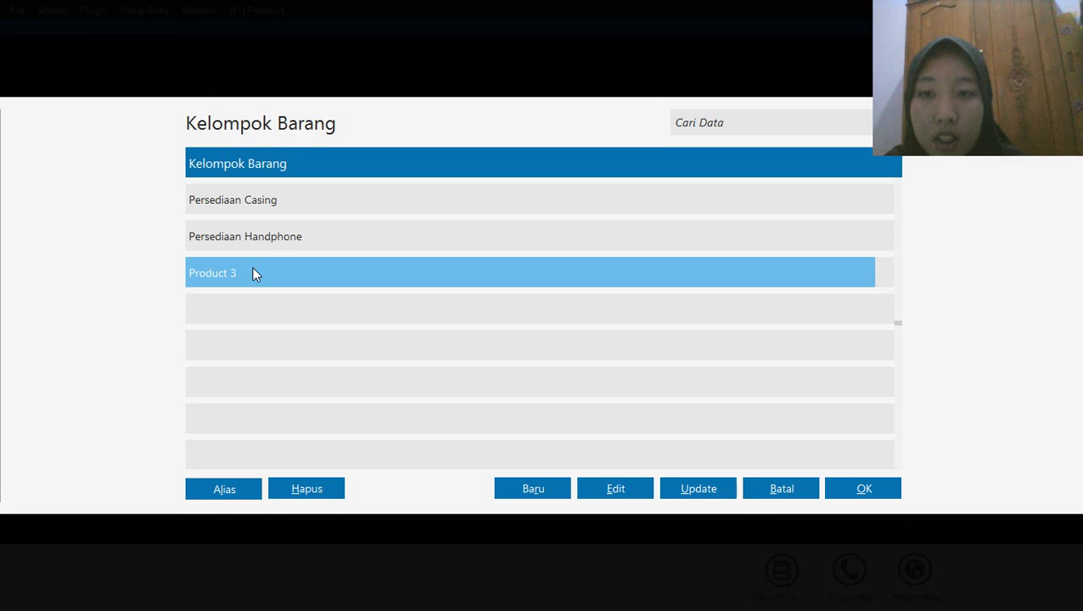
{"action": "left_click", "coordinate": [614, 491]}
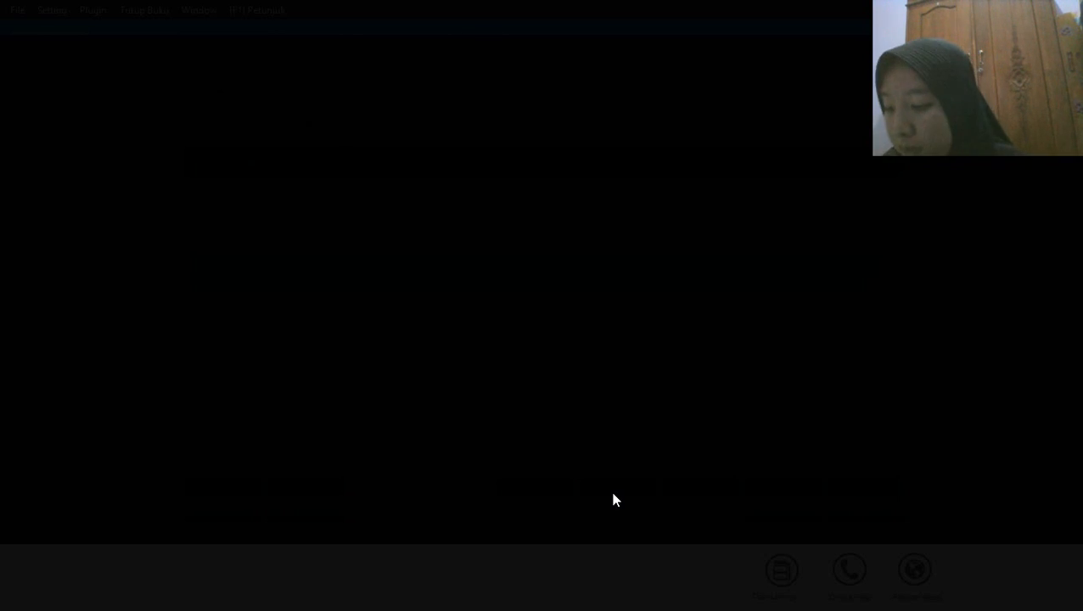
{"action": "type", "text": "Persediaan Baterai"}
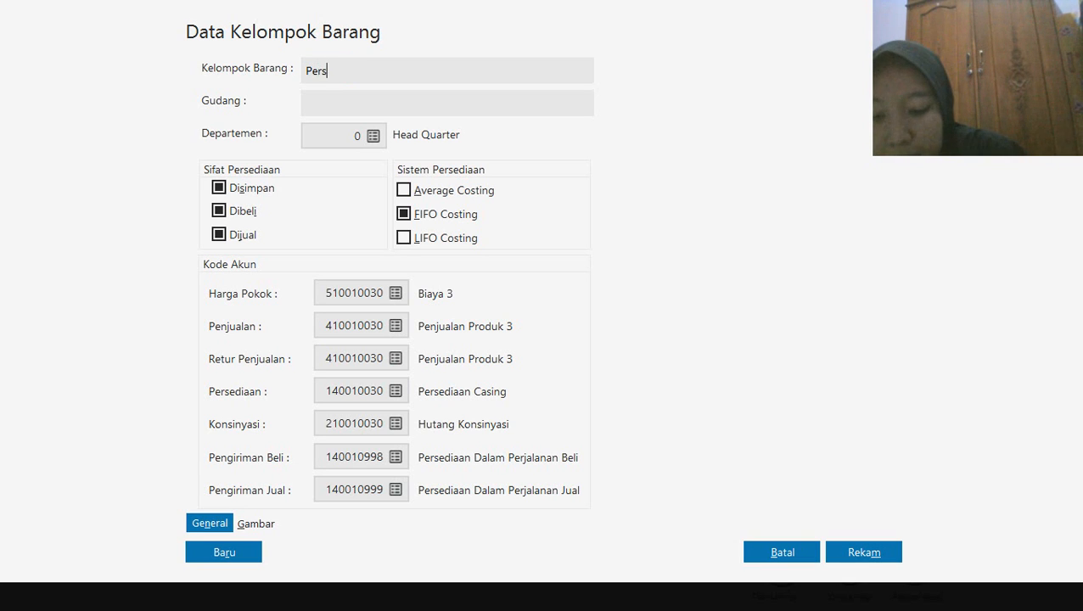
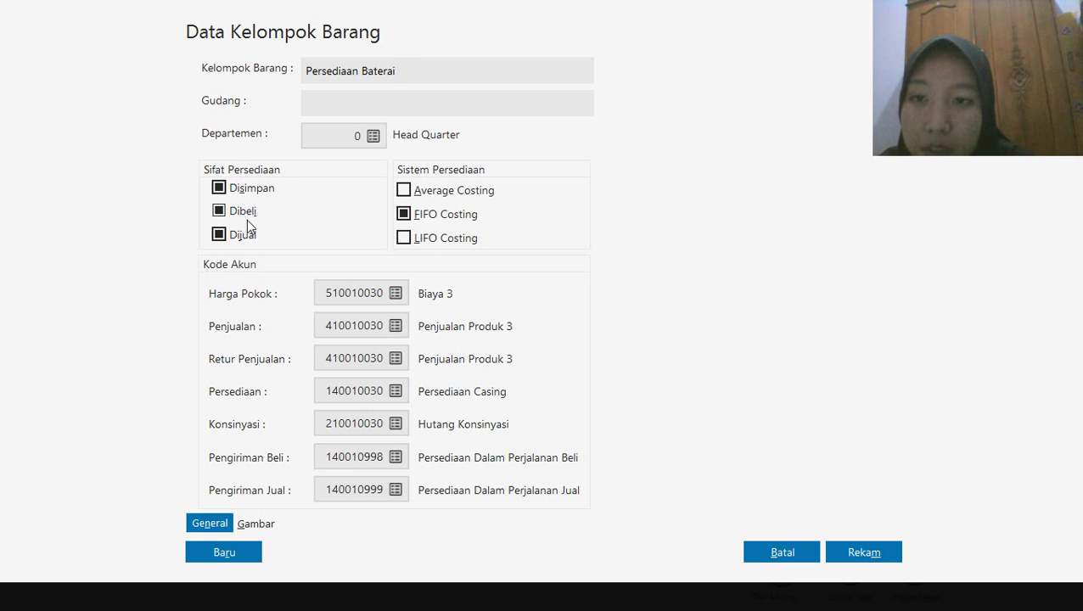
Set the Persediaan Baterai group's cost account (Harga Pokok) to 510010081 Harga Pokok Penjualan
{"action": "left_click", "coordinate": [396, 293]}
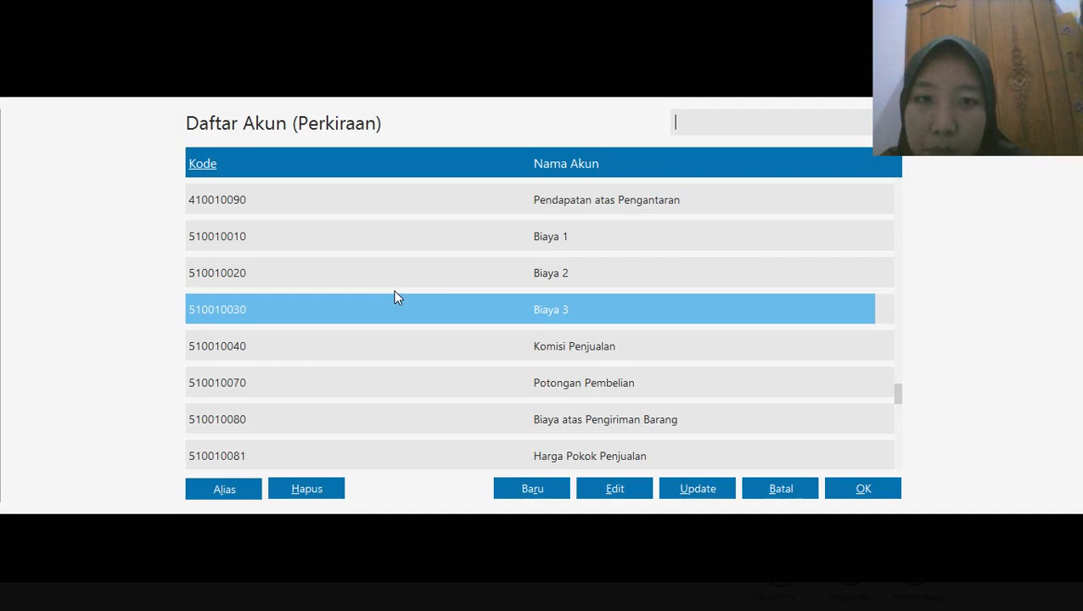
{"action": "key", "text": "Down"}
{"action": "key", "text": "Down"}
{"action": "key", "text": "Down"}
{"action": "key", "text": "Down"}
{"action": "key", "text": "Down"}
{"action": "key", "text": "Down"}
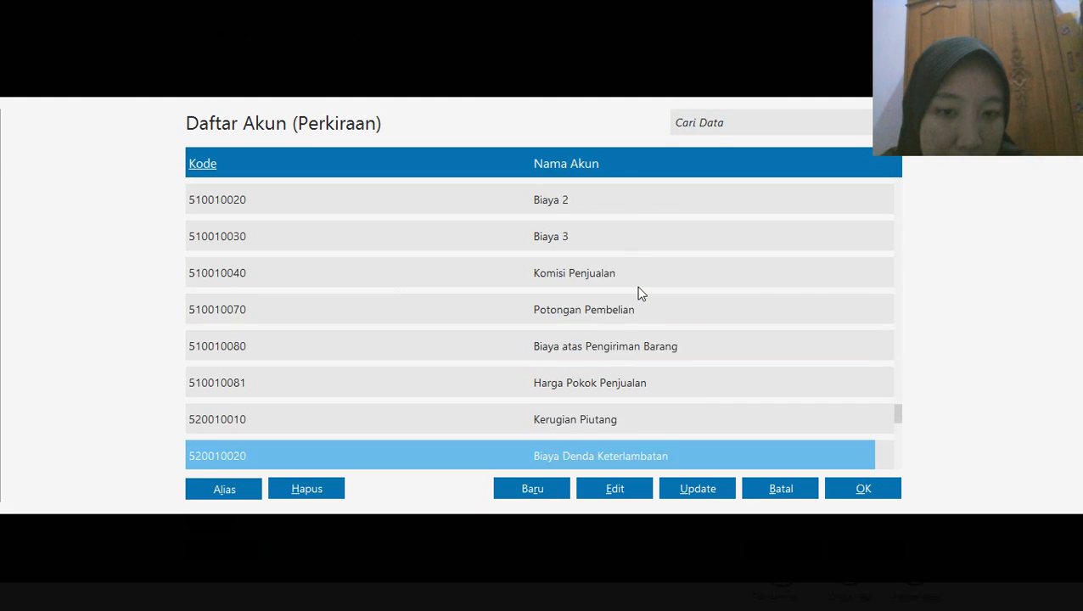
{"action": "key", "text": "Down"}
{"action": "key", "text": "Down"}
{"action": "key", "text": "Down"}
{"action": "key", "text": "Down"}
{"action": "key", "text": "Down"}
{"action": "key", "text": "Down"}
{"action": "key", "text": "Down"}
{"action": "key", "text": "Down"}
{"action": "key", "text": "Down"}
{"action": "key", "text": "Down"}
{"action": "key", "text": "Down"}
{"action": "key", "text": "Down"}
{"action": "key", "text": "Down"}
{"action": "key", "text": "Down"}
{"action": "key", "text": "Down"}
{"action": "key", "text": "Down"}
{"action": "key", "text": "Down"}
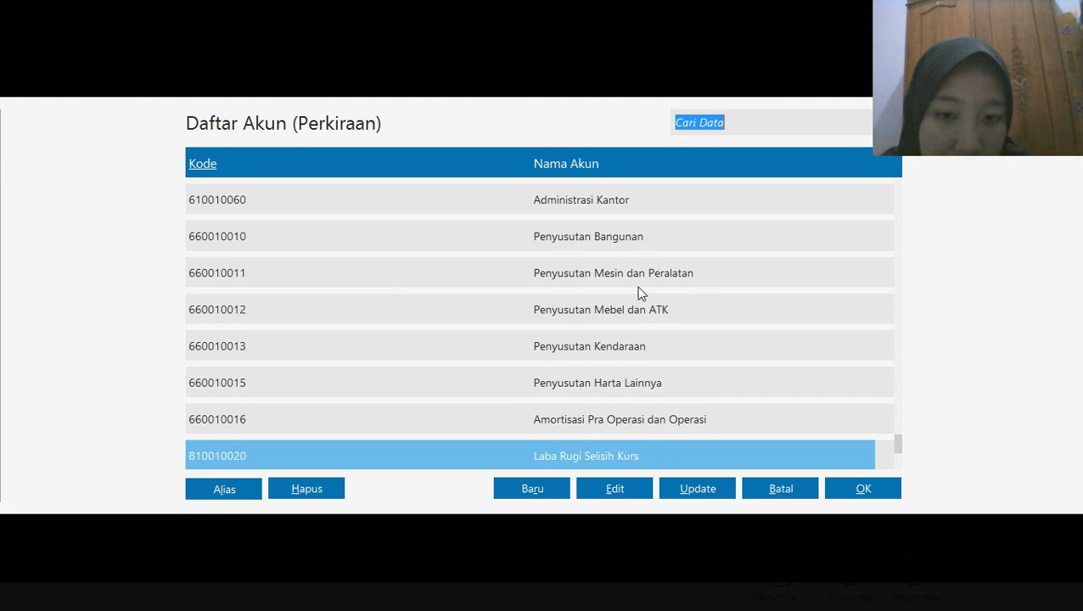
{"action": "key", "text": "Up"}
{"action": "key", "text": "Up"}
{"action": "key", "text": "Up"}
{"action": "key", "text": "Up"}
{"action": "key", "text": "Up"}
{"action": "key", "text": "Up"}
{"action": "key", "text": "Up"}
{"action": "key", "text": "Up"}
{"action": "key", "text": "Up"}
{"action": "key", "text": "Up"}
{"action": "key", "text": "Up"}
{"action": "key", "text": "Up"}
{"action": "key", "text": "Up"}
{"action": "key", "text": "Up"}
{"action": "key", "text": "Up"}
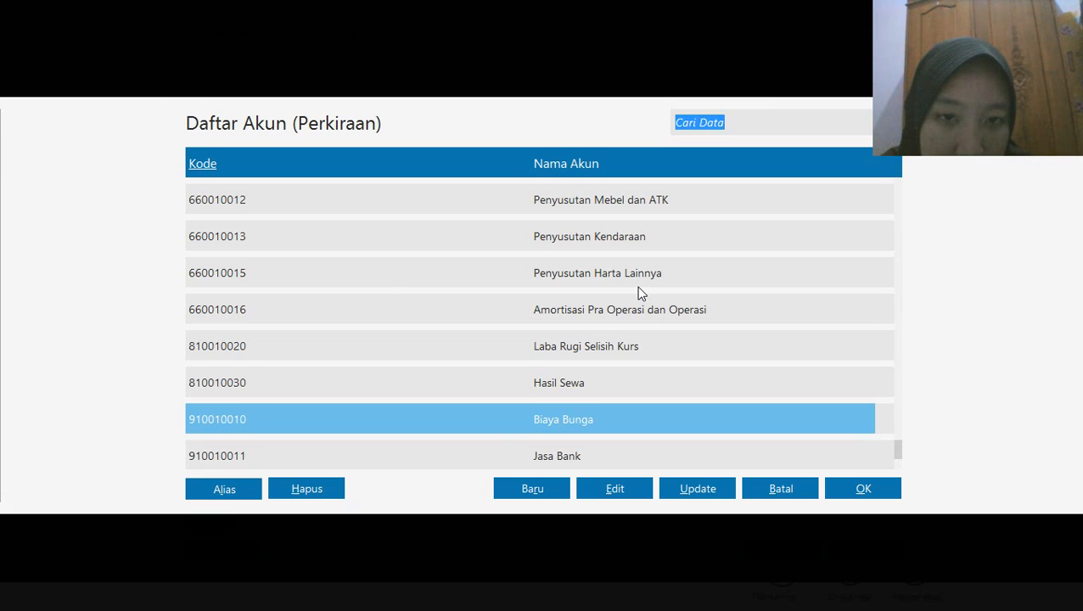
{"action": "key", "text": "Up"}
{"action": "key", "text": "Up"}
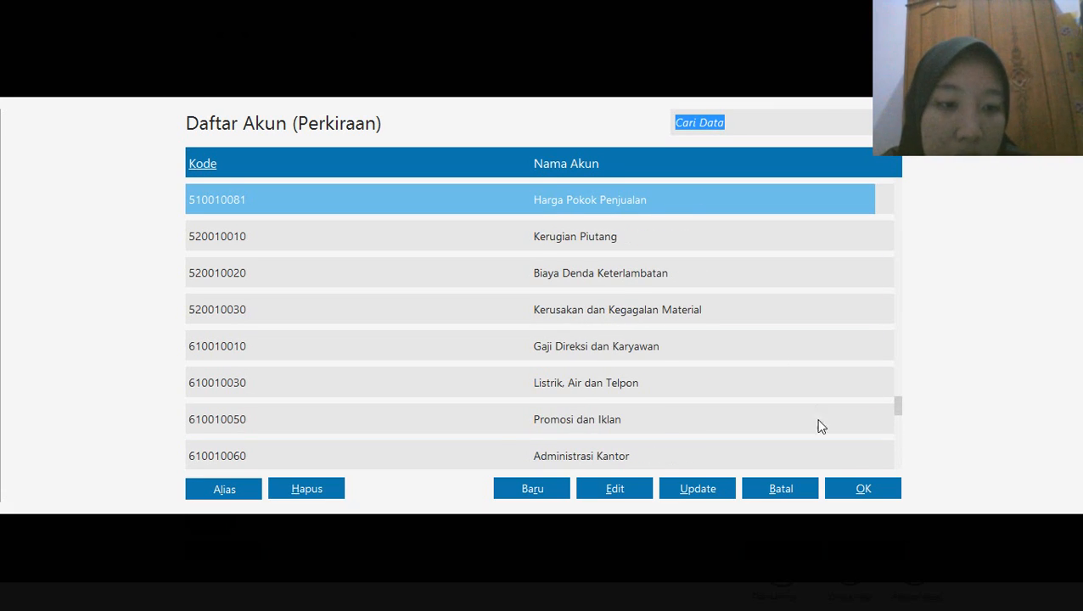
{"action": "left_click", "coordinate": [861, 485]}
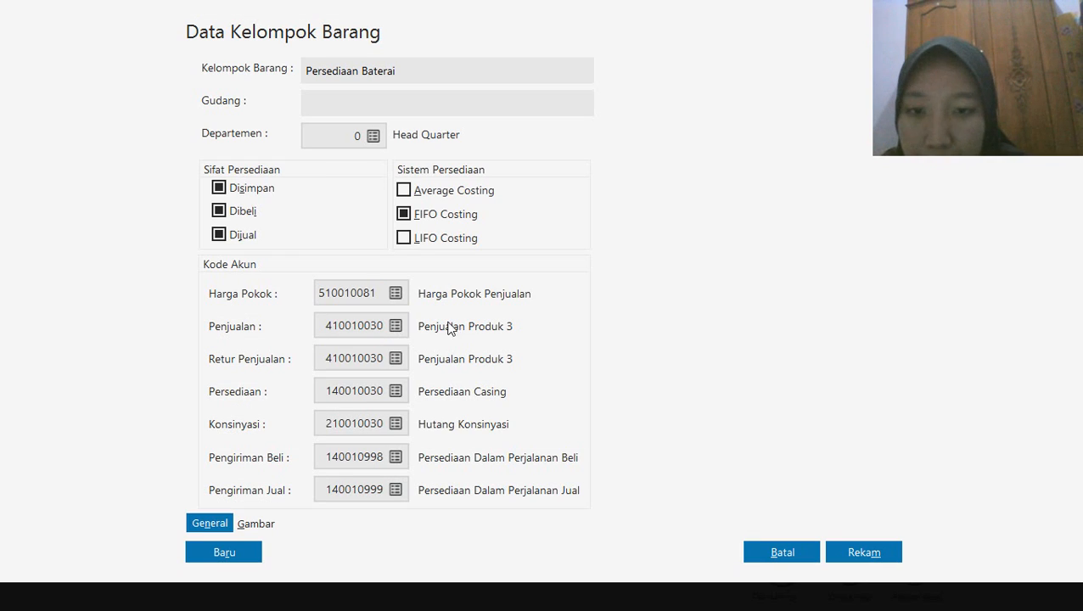
Set the Persediaan Baterai group's sales account (Penjualan) to 140010010 Persediaan Barang Dagang
{"action": "left_click", "coordinate": [397, 327]}
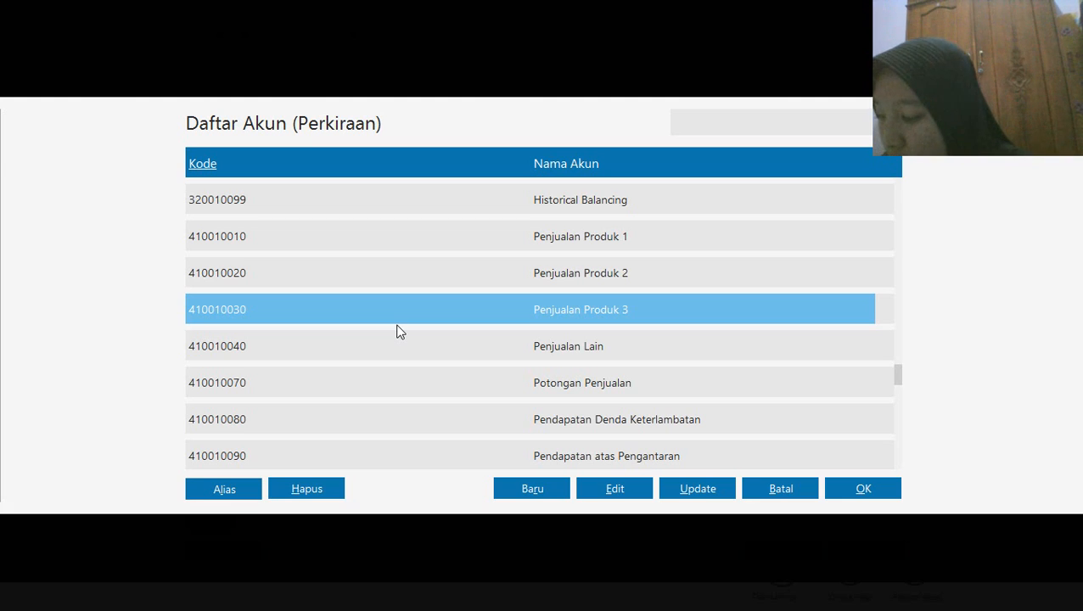
{"action": "key", "text": "Up"}
{"action": "key", "text": "Up"}
{"action": "key", "text": "Up"}
{"action": "key", "text": "Up"}
{"action": "key", "text": "Up"}
{"action": "key", "text": "Up"}
{"action": "key", "text": "Up"}
{"action": "key", "text": "Up"}
{"action": "key", "text": "Up"}
{"action": "key", "text": "Up"}
{"action": "key", "text": "Up"}
{"action": "key", "text": "Up"}
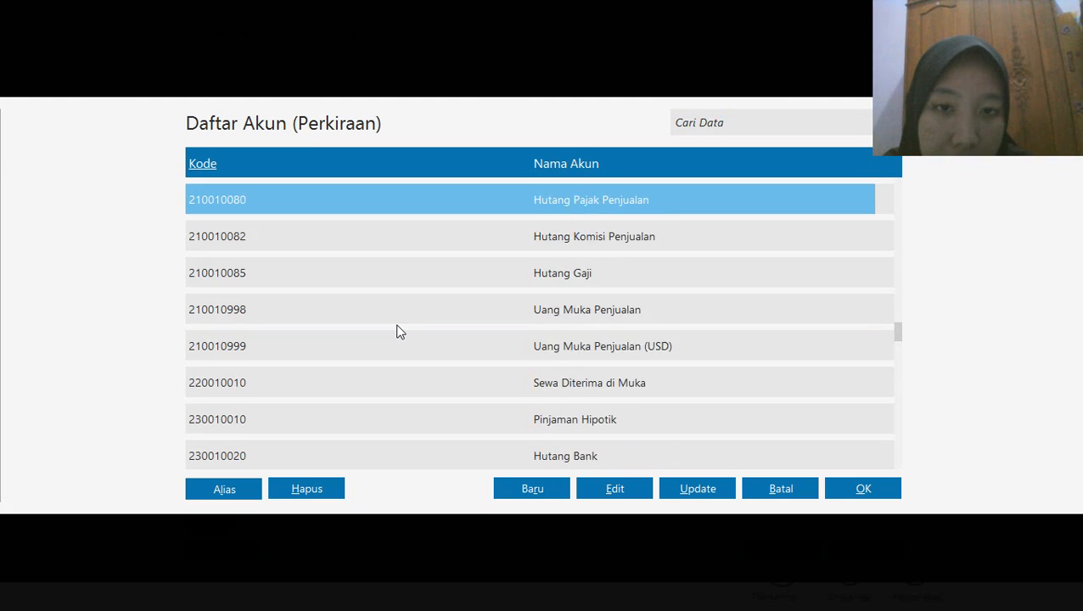
{"action": "key", "text": "Up"}
{"action": "key", "text": "Up"}
{"action": "key", "text": "Up"}
{"action": "key", "text": "Up"}
{"action": "key", "text": "Up"}
{"action": "key", "text": "Up"}
{"action": "key", "text": "Up"}
{"action": "key", "text": "Up"}
{"action": "key", "text": "Up"}
{"action": "key", "text": "Up"}
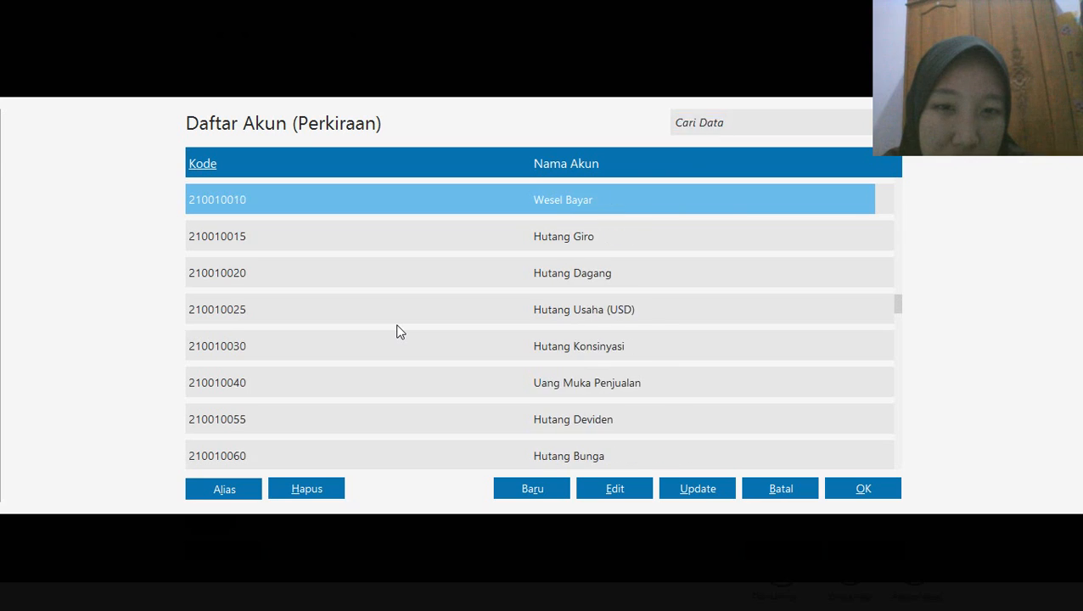
{"action": "key", "text": "Up"}
{"action": "key", "text": "Up"}
{"action": "key", "text": "Up"}
{"action": "key", "text": "Up"}
{"action": "key", "text": "Up"}
{"action": "key", "text": "Up"}
{"action": "key", "text": "Up"}
{"action": "key", "text": "Up"}
{"action": "key", "text": "Up"}
{"action": "key", "text": "Up"}
{"action": "key", "text": "Up"}
{"action": "key", "text": "Up"}
{"action": "key", "text": "Up"}
{"action": "key", "text": "Up"}
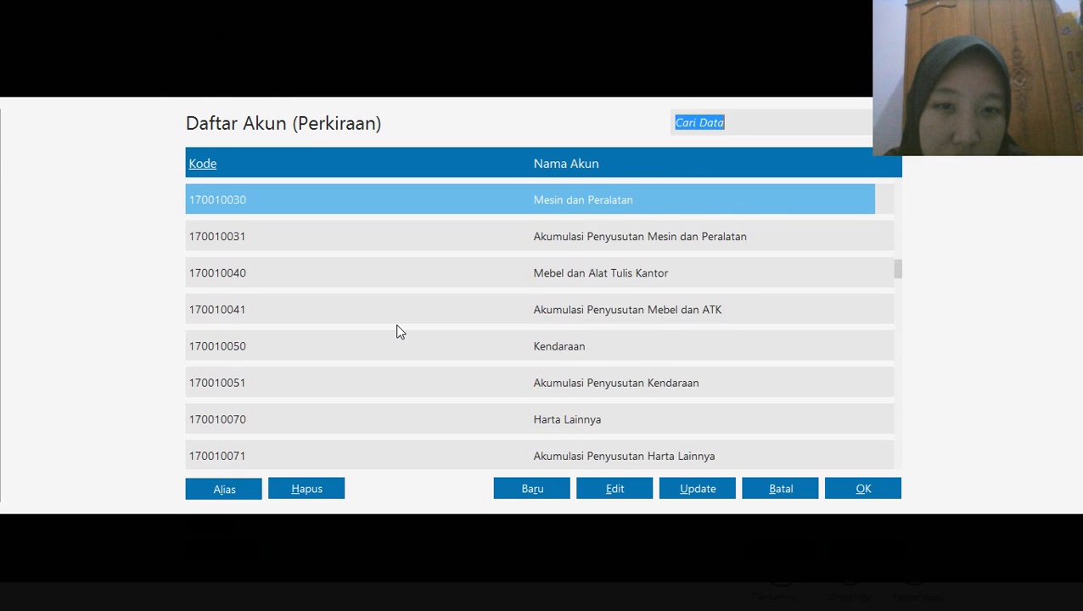
{"action": "key", "text": "Up"}
{"action": "key", "text": "Up"}
{"action": "key", "text": "Up"}
{"action": "key", "text": "Up"}
{"action": "key", "text": "Up"}
{"action": "key", "text": "Up"}
{"action": "key", "text": "Up"}
{"action": "key", "text": "Up"}
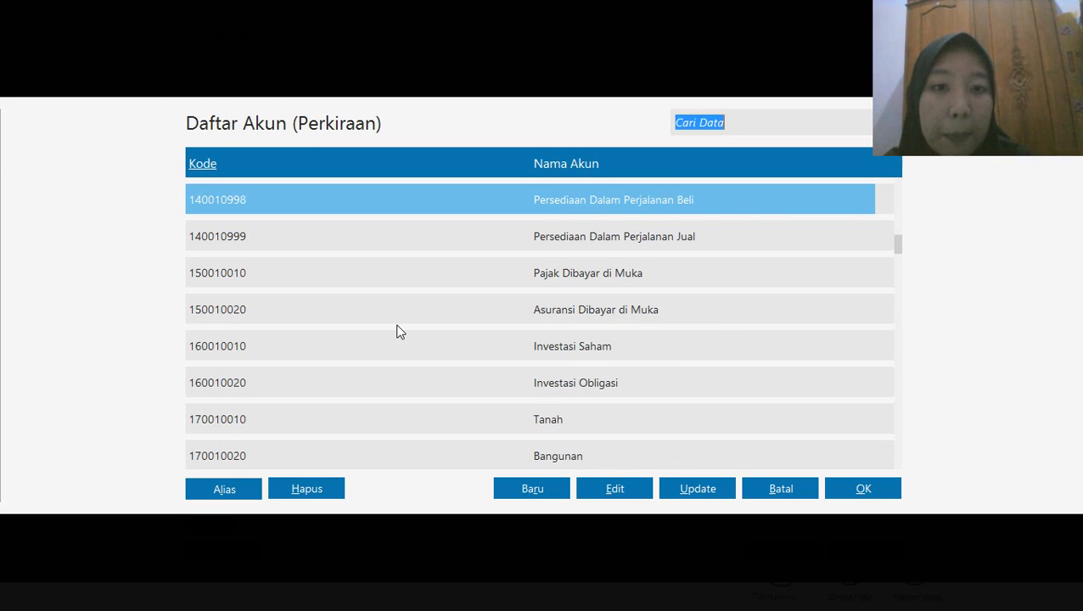
{"action": "key", "text": "Up"}
{"action": "key", "text": "Up"}
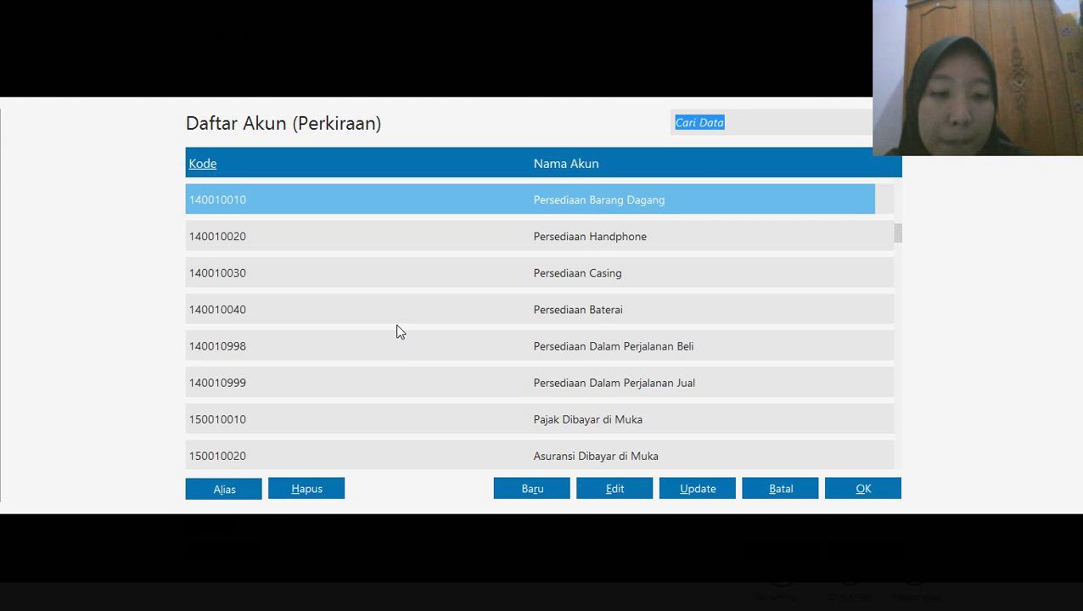
{"action": "left_click", "coordinate": [866, 493]}
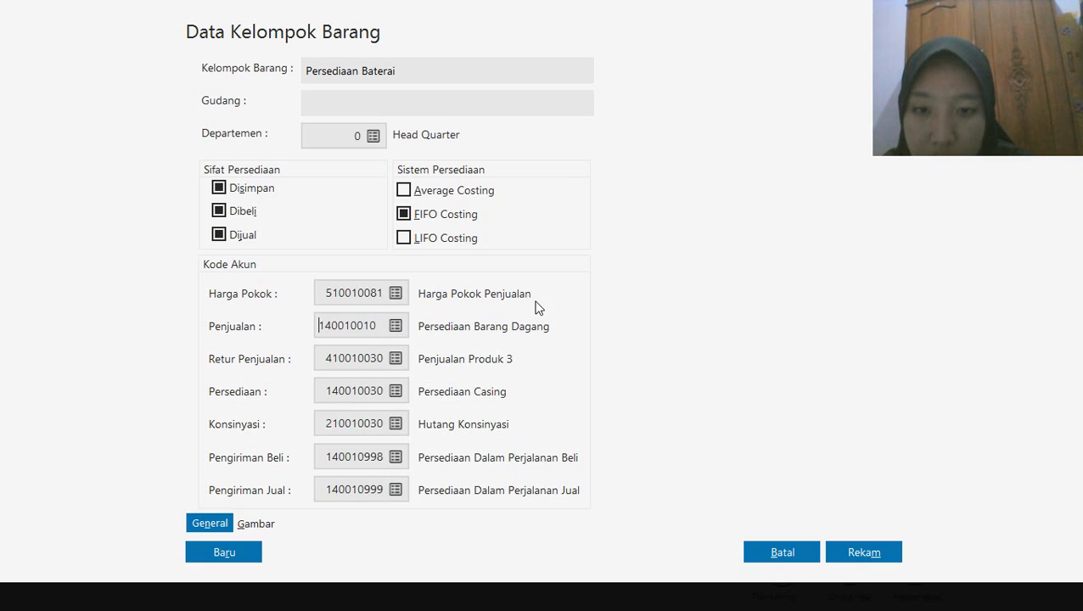
Set the Persediaan Baterai group's sales return account (Retur Penjualan) to 140010010 Persediaan Barang Dagang
{"action": "left_click", "coordinate": [396, 361]}
{"action": "key", "text": "Up"}
{"action": "key", "text": "Up"}
{"action": "key", "text": "Up"}
{"action": "key", "text": "Up"}
{"action": "key", "text": "Up"}
{"action": "key", "text": "Up"}
{"action": "key", "text": "Up"}
{"action": "key", "text": "Up"}
{"action": "key", "text": "Up"}
{"action": "key", "text": "Up"}
{"action": "key", "text": "Up"}
{"action": "key", "text": "Up"}
{"action": "key", "text": "Up"}
{"action": "key", "text": "Up"}
{"action": "key", "text": "Up"}
{"action": "key", "text": "Up"}
{"action": "key", "text": "Up"}
{"action": "key", "text": "Up"}
{"action": "key", "text": "Up"}
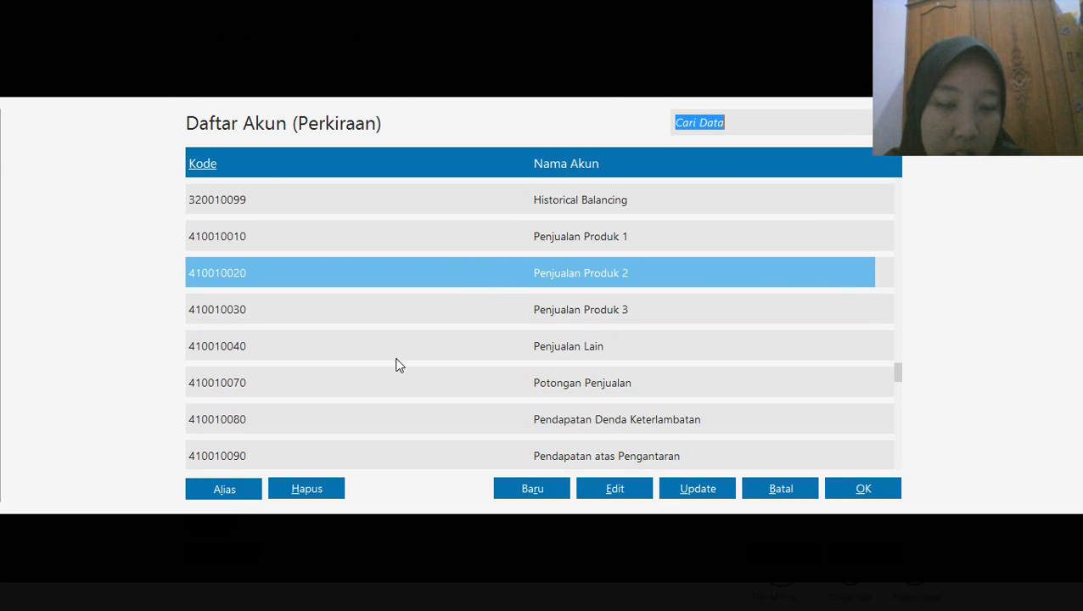
{"action": "key", "text": "Up"}
{"action": "key", "text": "Up"}
{"action": "key", "text": "Up"}
{"action": "key", "text": "Up"}
{"action": "key", "text": "Up"}
{"action": "key", "text": "Up"}
{"action": "key", "text": "Up"}
{"action": "key", "text": "Up"}
{"action": "key", "text": "Up"}
{"action": "key", "text": "Up"}
{"action": "key", "text": "Up"}
{"action": "key", "text": "Up"}
{"action": "key", "text": "Up"}
{"action": "key", "text": "Up"}
{"action": "key", "text": "Up"}
{"action": "key", "text": "Up"}
{"action": "key", "text": "Up"}
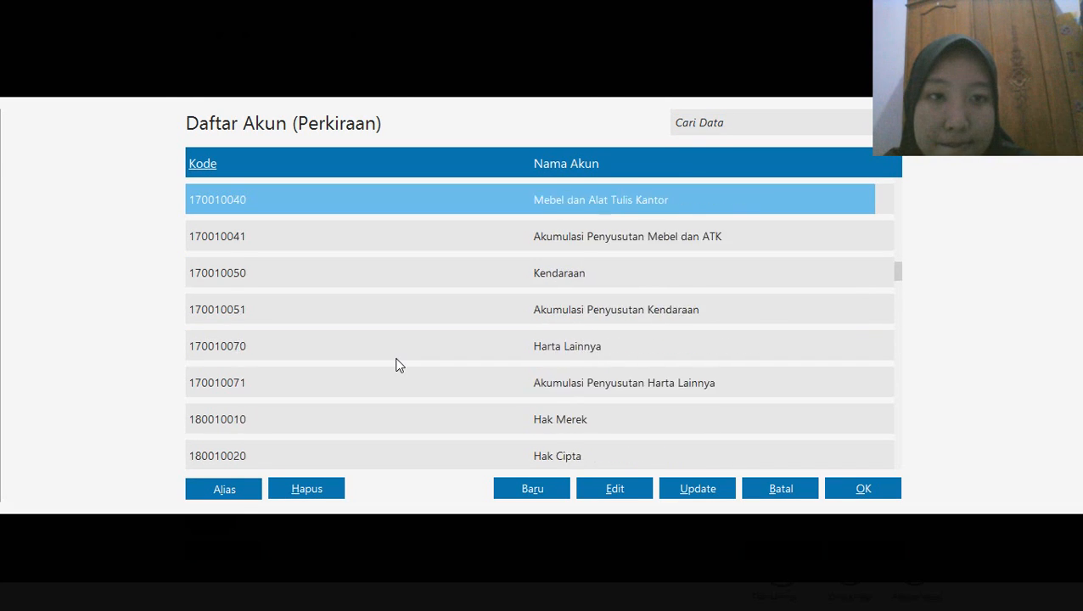
{"action": "key", "text": "Up"}
{"action": "key", "text": "Up"}
{"action": "key", "text": "Up"}
{"action": "key", "text": "Up"}
{"action": "key", "text": "Up"}
{"action": "key", "text": "Up"}
{"action": "key", "text": "Up"}
{"action": "key", "text": "Up"}
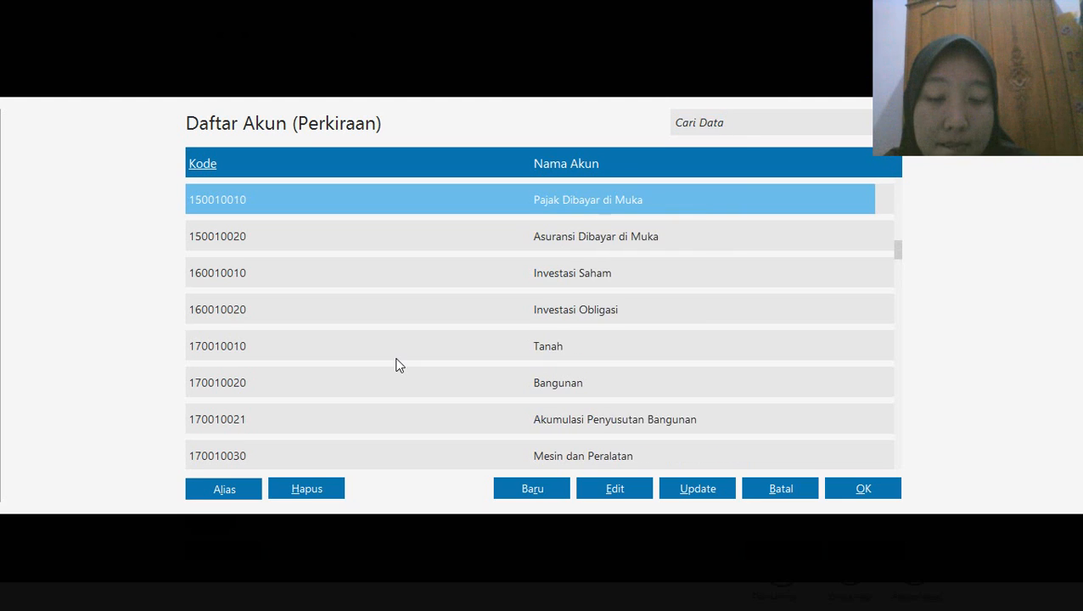
{"action": "key", "text": "Down"}
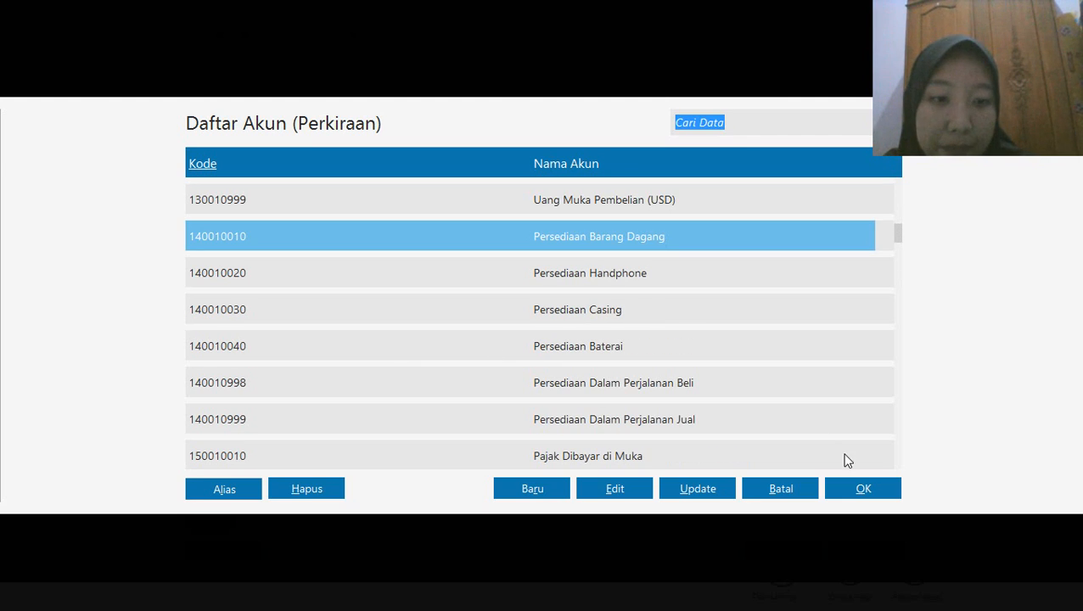
{"action": "left_click", "coordinate": [871, 495]}
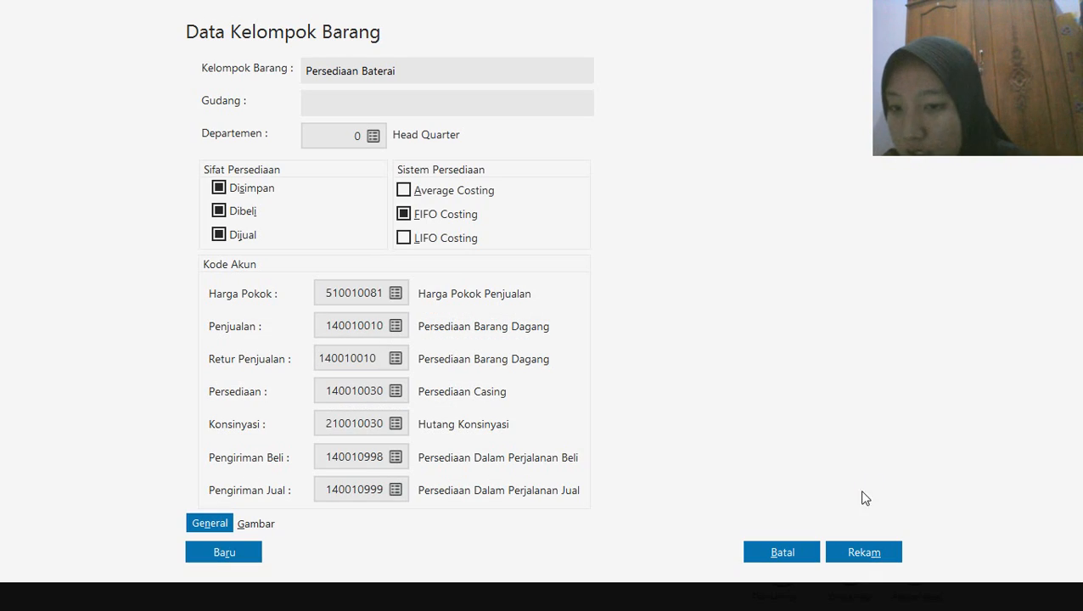
Set the Persediaan account to 140010040 Persediaan Baterai and record the group, applying its account codes to all products in it
{"action": "left_click", "coordinate": [397, 392]}
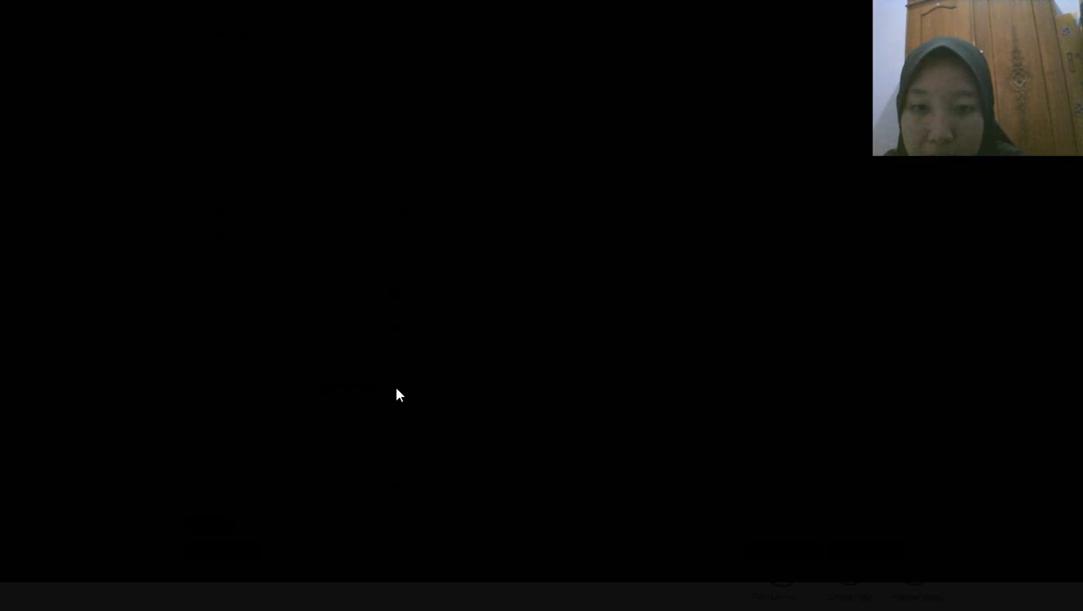
{"action": "key", "text": "Up"}
{"action": "key", "text": "Up"}
{"action": "key", "text": "Up"}
{"action": "key", "text": "Down"}
{"action": "key", "text": "Down"}
{"action": "key", "text": "Down"}
{"action": "key", "text": "Down"}
{"action": "key", "text": "Down"}
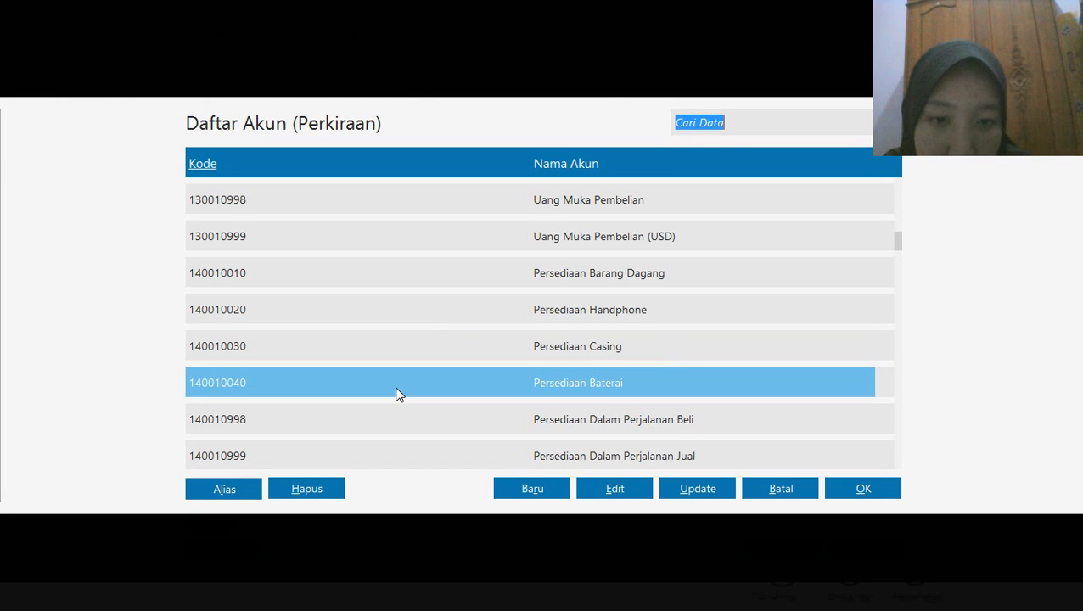
{"action": "left_click", "coordinate": [859, 488]}
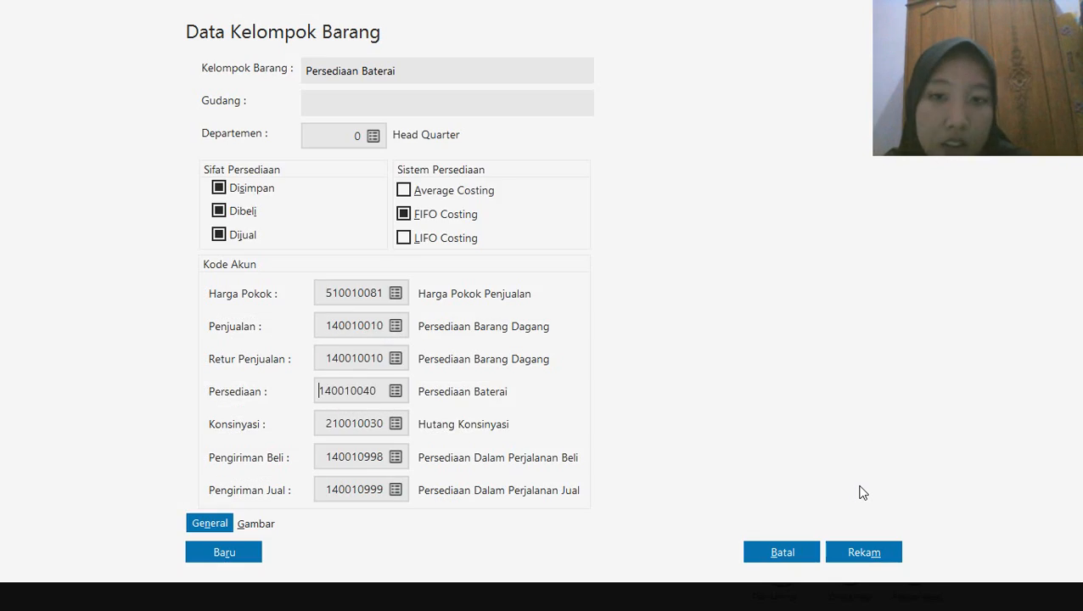
{"action": "left_click", "coordinate": [858, 552]}
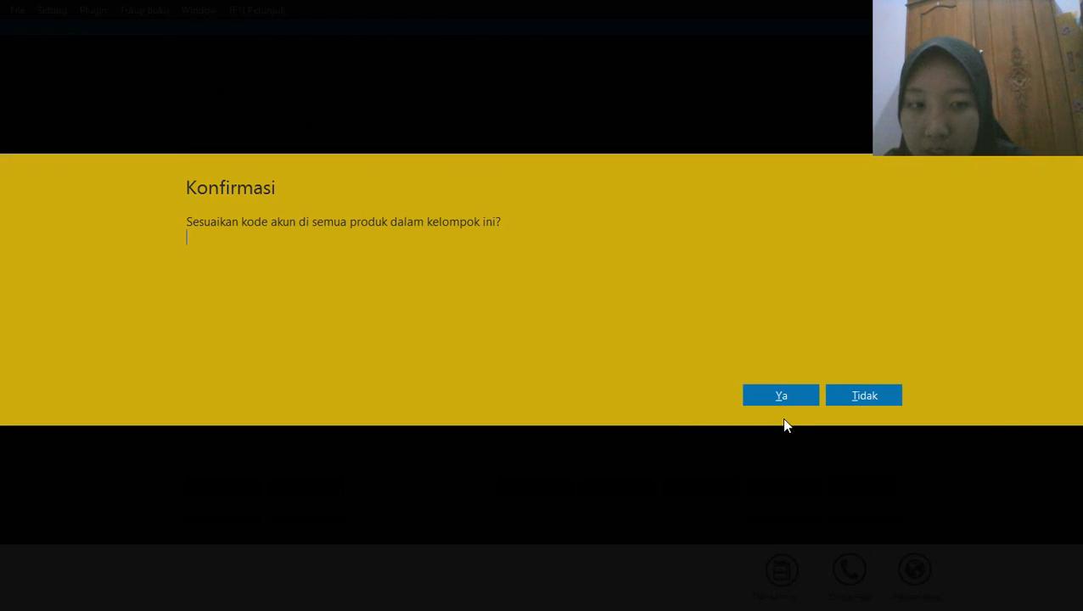
{"action": "left_click", "coordinate": [776, 399]}
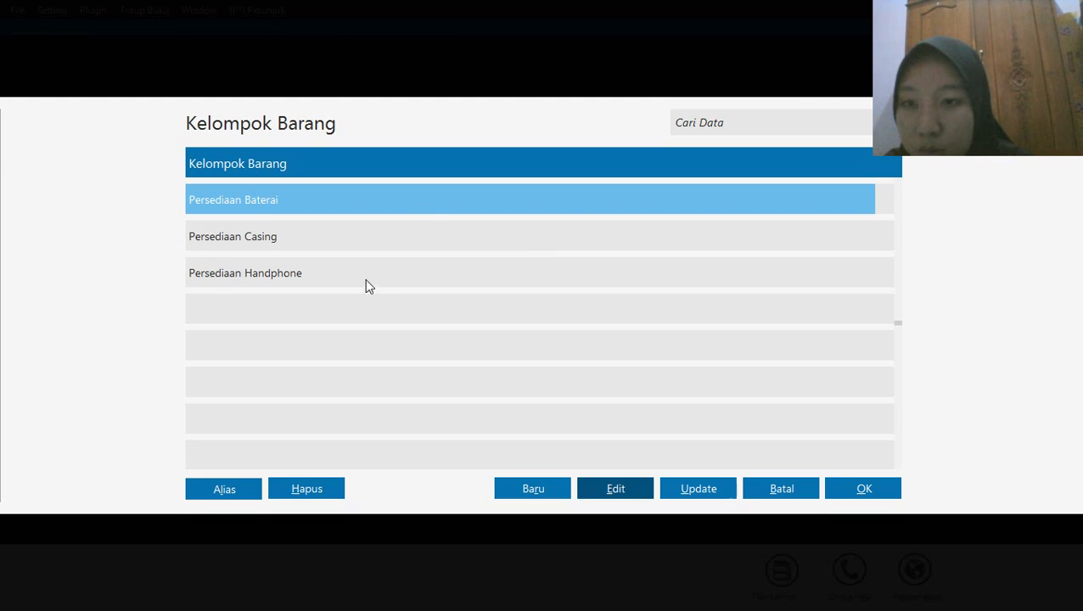
Start a new item group named Peralatan Kantor that is stored and bought but not sold (Dijual off), using Average Costing
{"action": "left_click", "coordinate": [520, 490]}
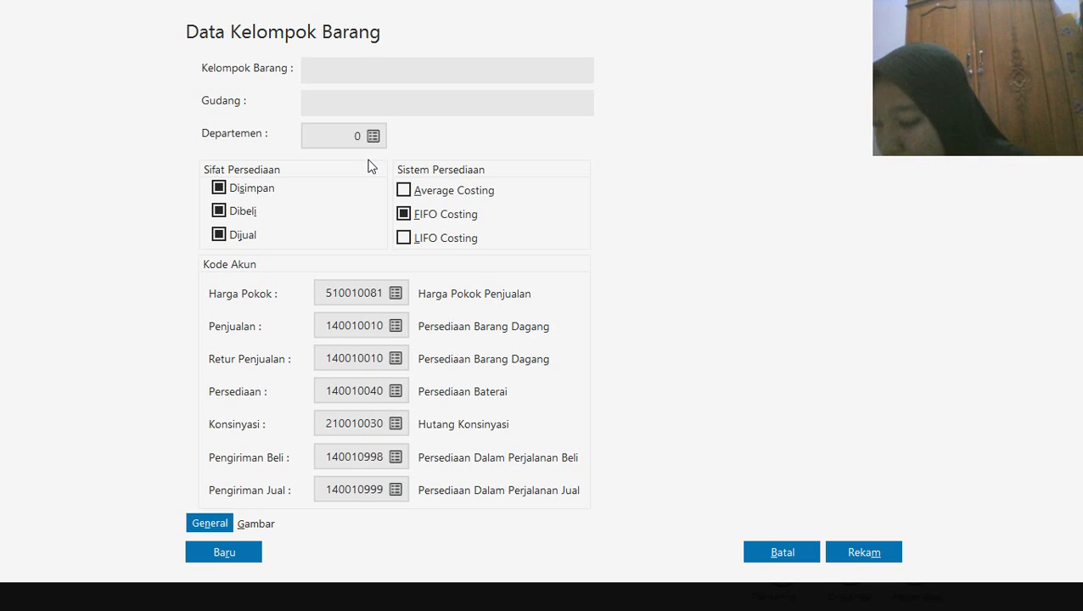
{"action": "type", "text": "Per"}
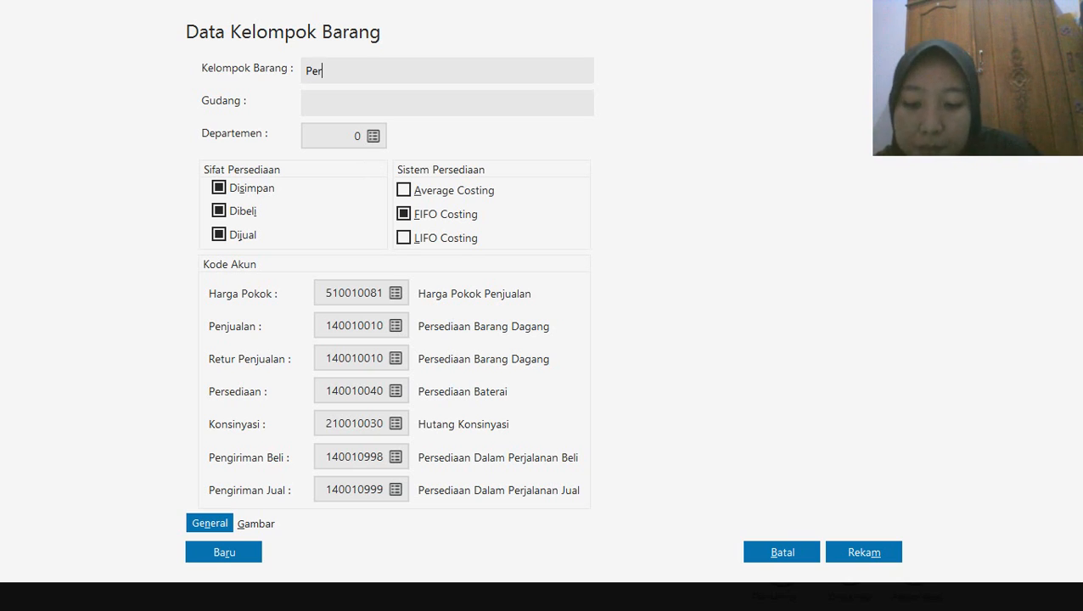
{"action": "type", "text": "alatan Kan"}
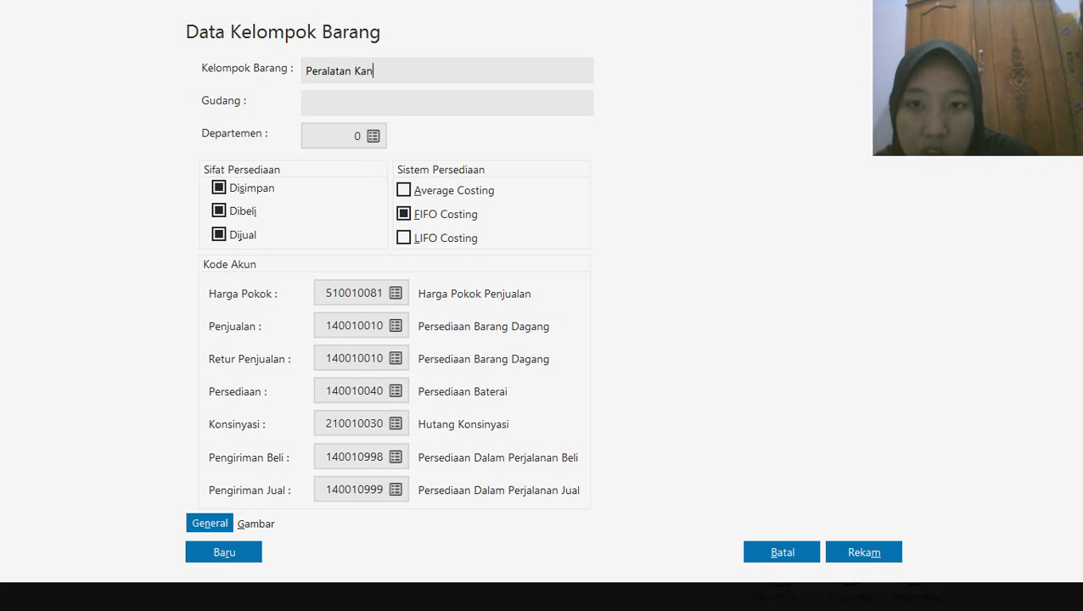
{"action": "type", "text": "tor"}
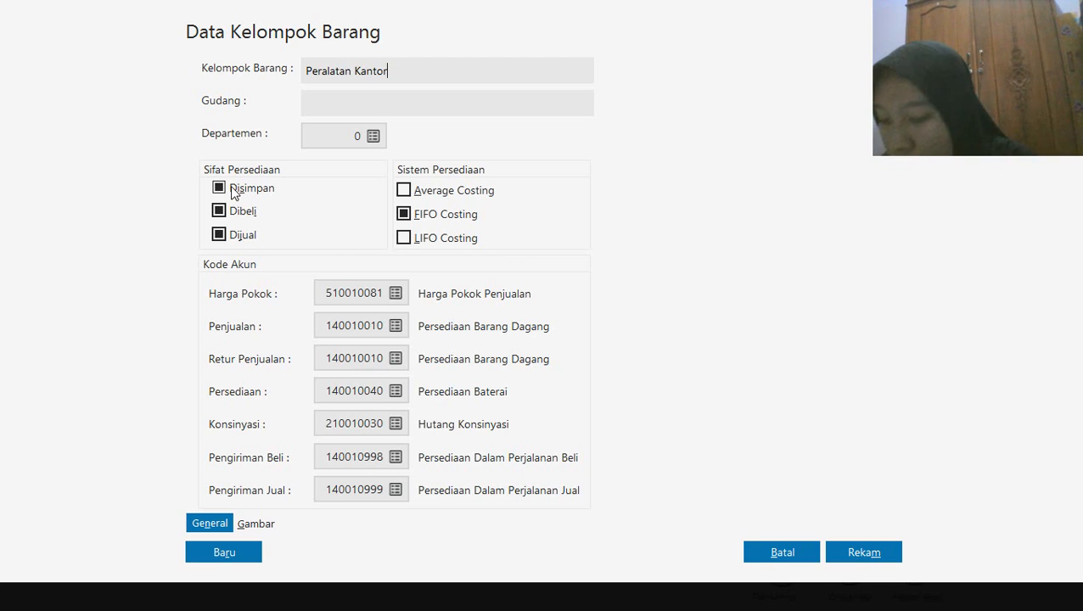
{"action": "left_click", "coordinate": [219, 235]}
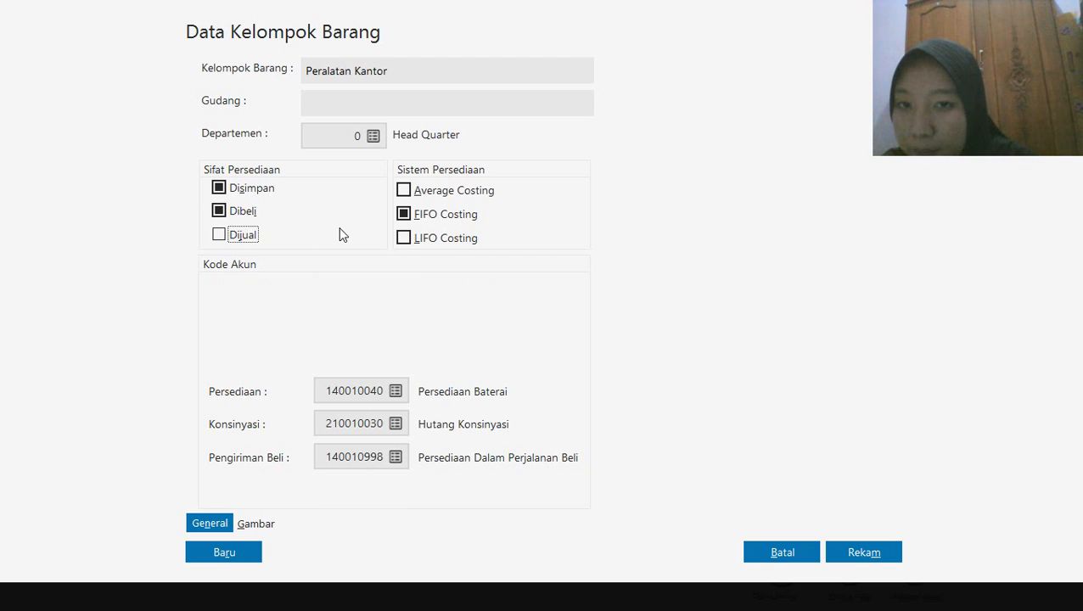
{"action": "left_click", "coordinate": [404, 191]}
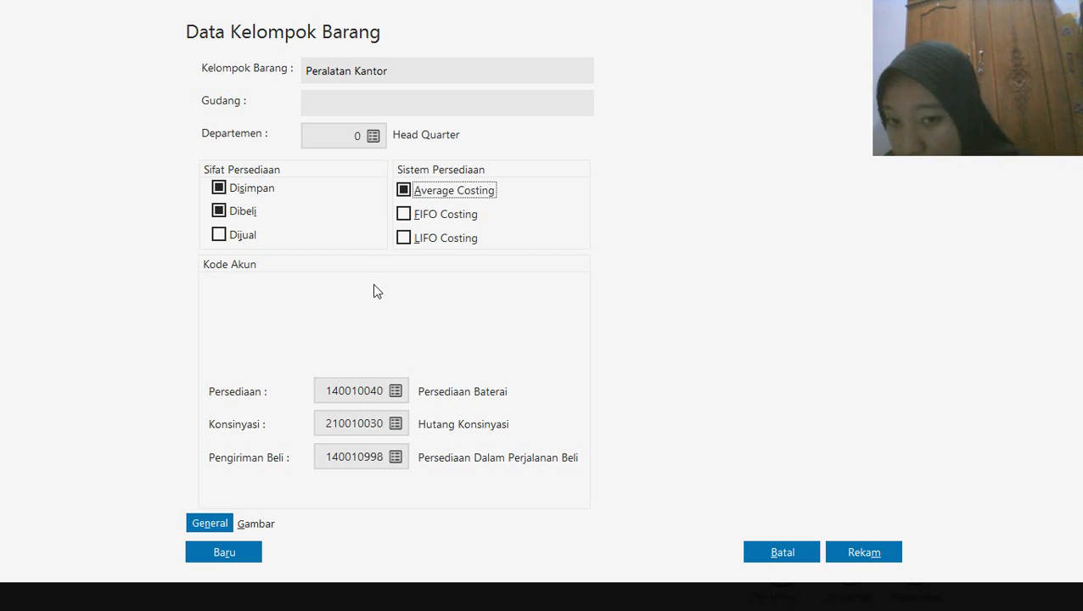
Set the Peralatan Kantor group's Persediaan account to 170010030 Mesin dan Peralatan and record the group, applying its account codes to all products in it
{"action": "left_click", "coordinate": [394, 390]}
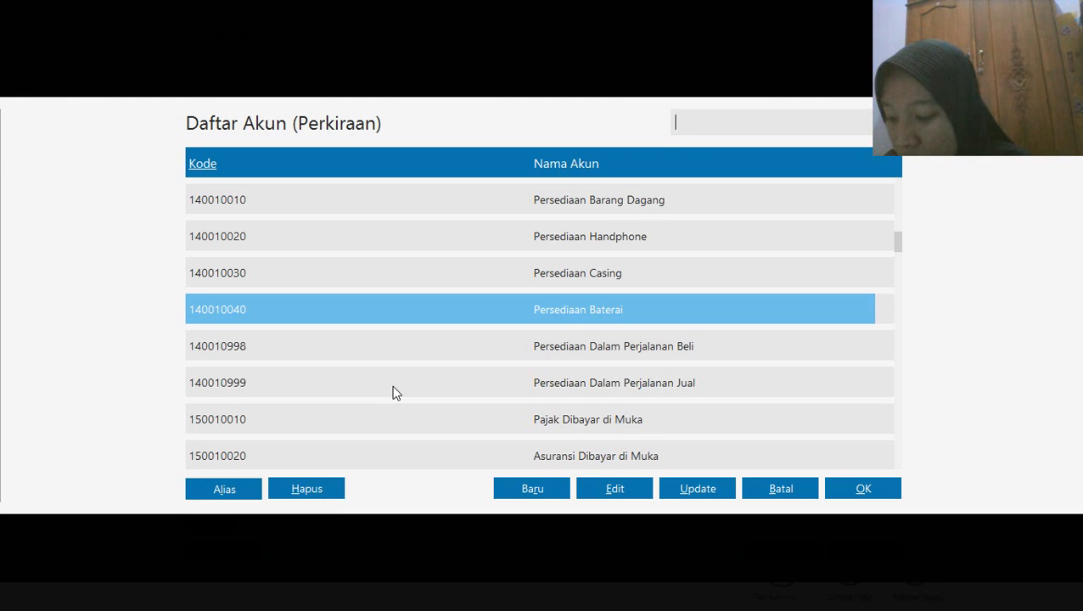
{"action": "left_click", "coordinate": [592, 359]}
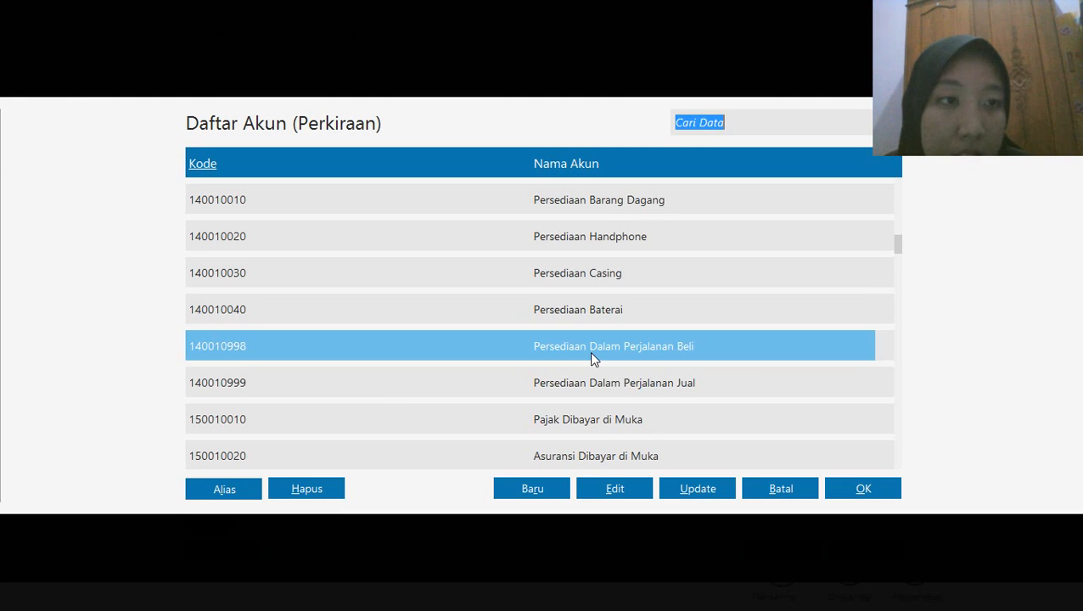
{"action": "key", "text": "Down"}
{"action": "key", "text": "Down"}
{"action": "key", "text": "Down"}
{"action": "key", "text": "Down"}
{"action": "key", "text": "Down"}
{"action": "key", "text": "Down"}
{"action": "key", "text": "Down"}
{"action": "key", "text": "Down"}
{"action": "key", "text": "Down"}
{"action": "key", "text": "Down"}
{"action": "key", "text": "Down"}
{"action": "key", "text": "Down"}
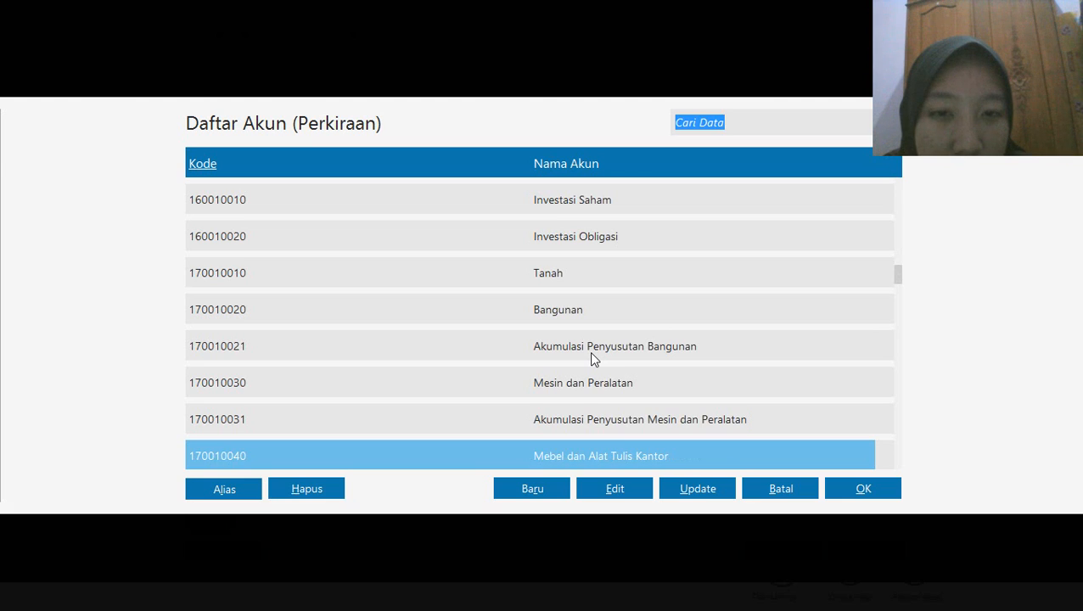
{"action": "key", "text": "Down"}
{"action": "key", "text": "Down"}
{"action": "key", "text": "Down"}
{"action": "key", "text": "Down"}
{"action": "key", "text": "Down"}
{"action": "key", "text": "Down"}
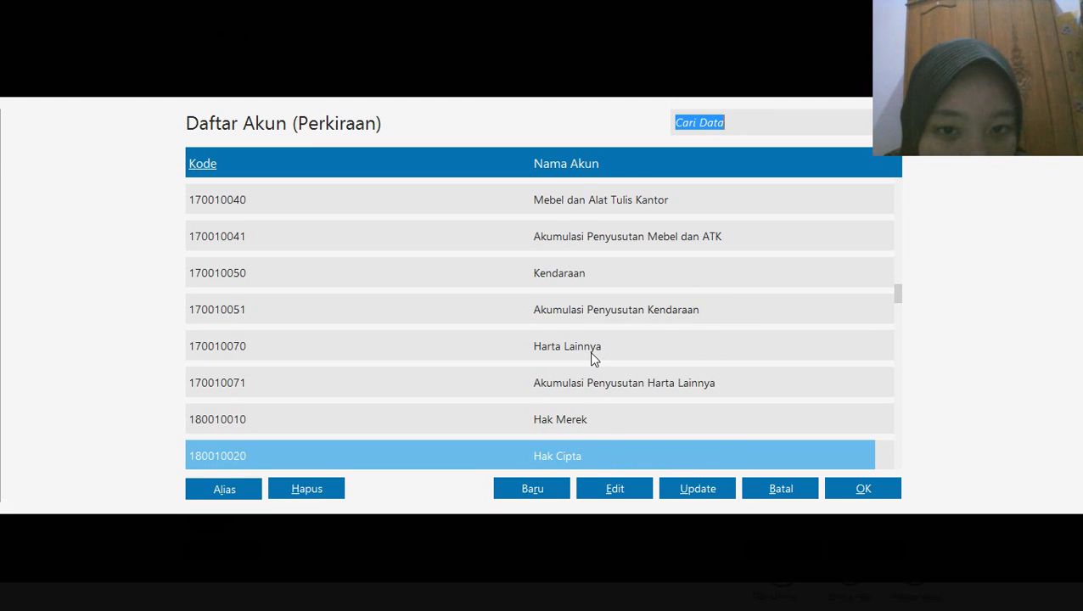
{"action": "key", "text": "Down"}
{"action": "key", "text": "Down"}
{"action": "key", "text": "Down"}
{"action": "key", "text": "Down"}
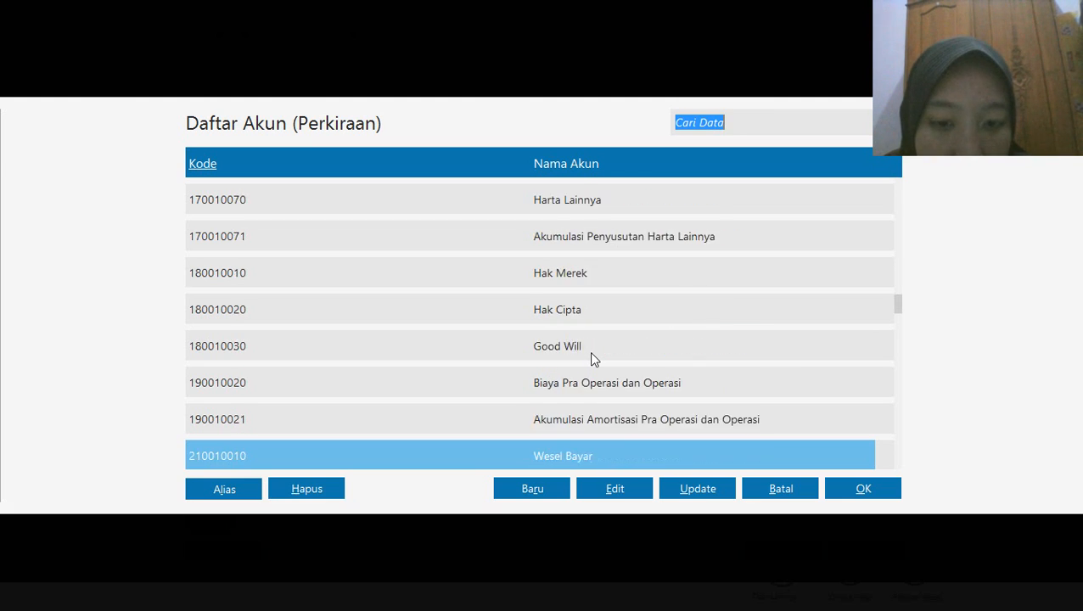
{"action": "key", "text": "Down"}
{"action": "key", "text": "Down"}
{"action": "key", "text": "Down"}
{"action": "key", "text": "Down"}
{"action": "key", "text": "Down"}
{"action": "key", "text": "Down"}
{"action": "key", "text": "Down"}
{"action": "key", "text": "Down"}
{"action": "key", "text": "Down"}
{"action": "key", "text": "Down"}
{"action": "key", "text": "Down"}
{"action": "key", "text": "Down"}
{"action": "key", "text": "Down"}
{"action": "key", "text": "Down"}
{"action": "key", "text": "Down"}
{"action": "key", "text": "Down"}
{"action": "key", "text": "Down"}
{"action": "key", "text": "Down"}
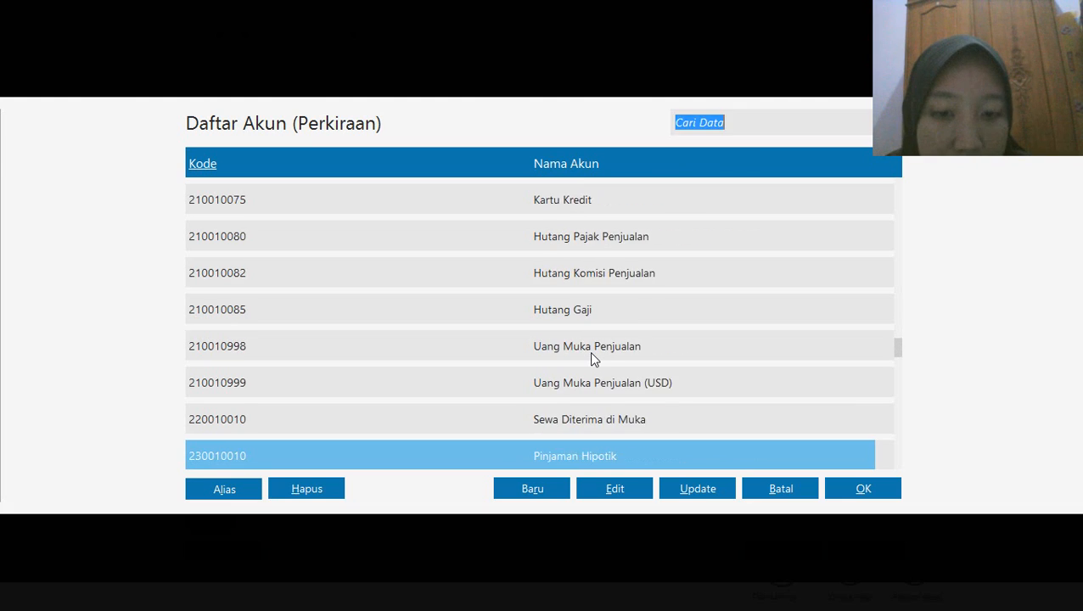
{"action": "key", "text": "Down"}
{"action": "key", "text": "Down"}
{"action": "key", "text": "Down"}
{"action": "key", "text": "Down"}
{"action": "key", "text": "Down"}
{"action": "key", "text": "Down"}
{"action": "key", "text": "Down"}
{"action": "key", "text": "Down"}
{"action": "key", "text": "Down"}
{"action": "key", "text": "Down"}
{"action": "key", "text": "Down"}
{"action": "key", "text": "Down"}
{"action": "key", "text": "Down"}
{"action": "key", "text": "Down"}
{"action": "key", "text": "Down"}
{"action": "key", "text": "Down"}
{"action": "key", "text": "Down"}
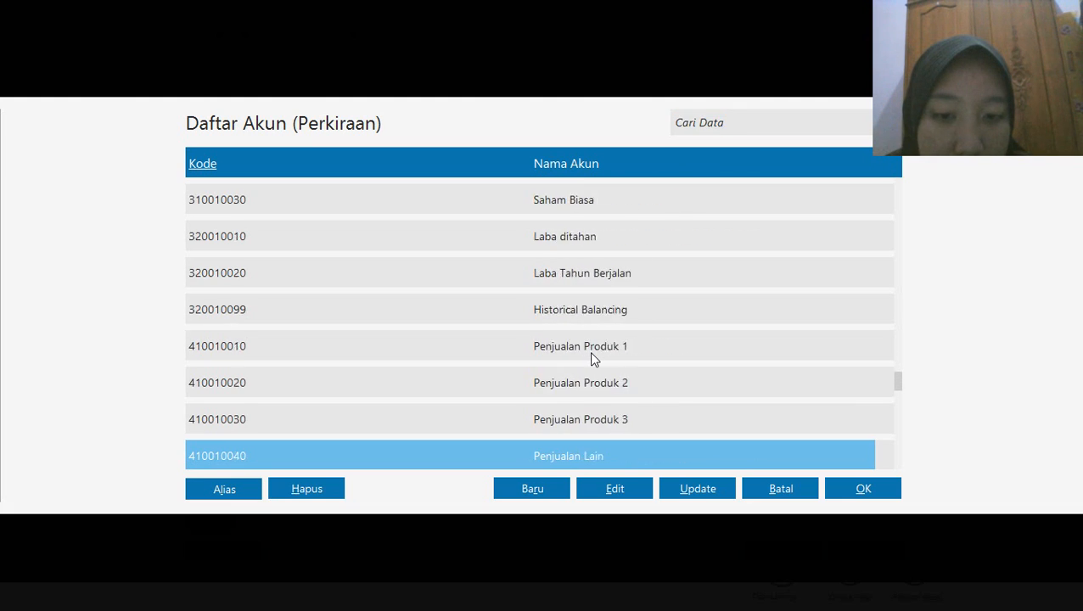
{"action": "key", "text": "Down"}
{"action": "key", "text": "Down"}
{"action": "key", "text": "Down"}
{"action": "key", "text": "Down"}
{"action": "key", "text": "Down"}
{"action": "key", "text": "Down"}
{"action": "key", "text": "Down"}
{"action": "key", "text": "Down"}
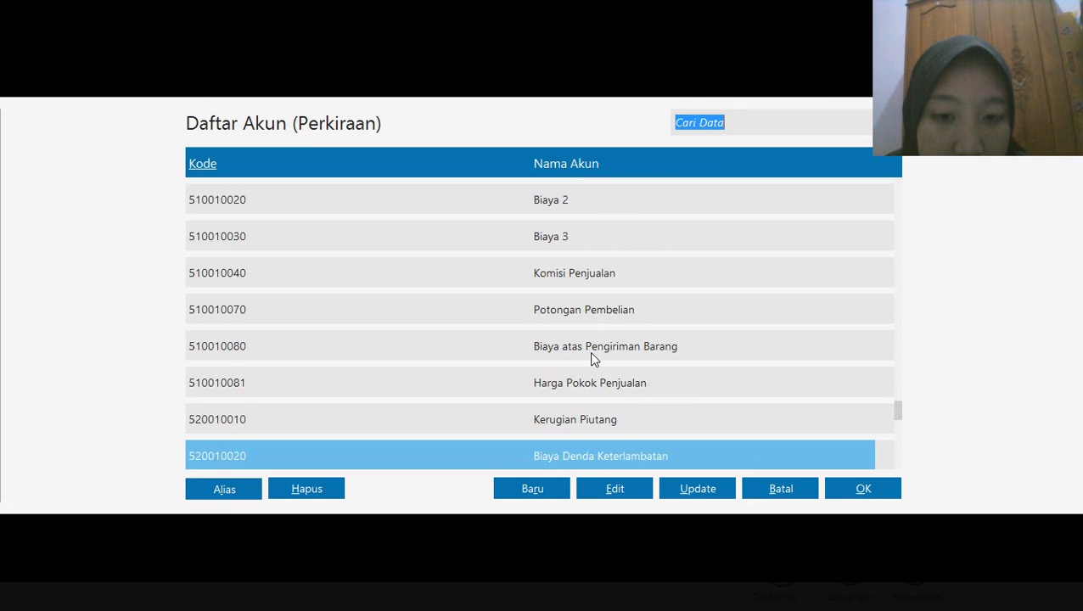
{"action": "key", "text": "Down"}
{"action": "key", "text": "Down"}
{"action": "key", "text": "Down"}
{"action": "key", "text": "Down"}
{"action": "key", "text": "Down"}
{"action": "key", "text": "Down"}
{"action": "key", "text": "Down"}
{"action": "key", "text": "Down"}
{"action": "key", "text": "Down"}
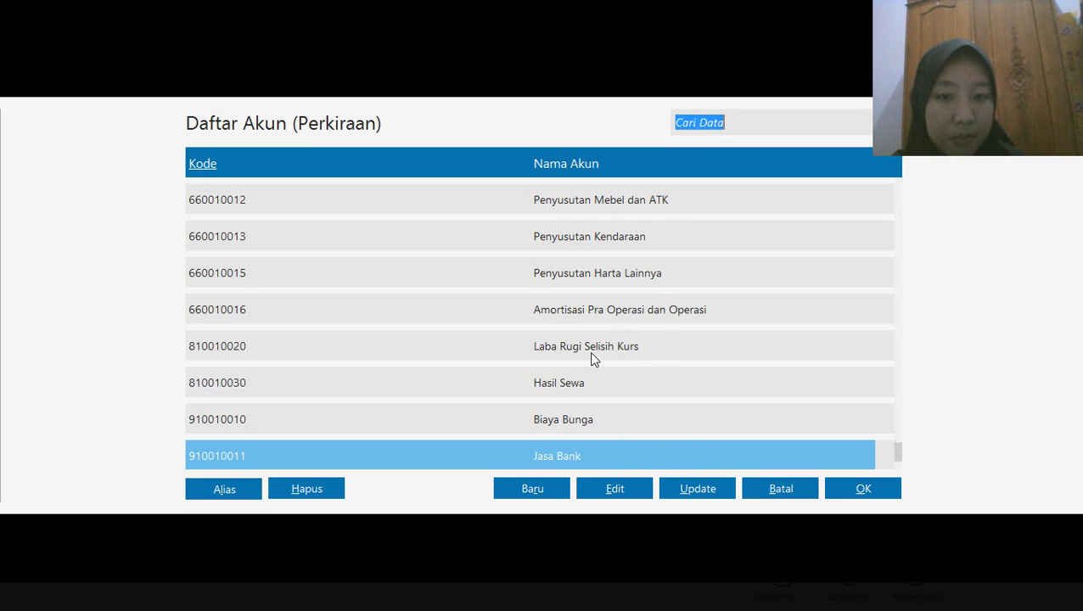
{"action": "key", "text": "Up"}
{"action": "key", "text": "Up"}
{"action": "key", "text": "Up"}
{"action": "key", "text": "Up"}
{"action": "key", "text": "Up"}
{"action": "key", "text": "Up"}
{"action": "key", "text": "Up"}
{"action": "key", "text": "Up"}
{"action": "key", "text": "Up"}
{"action": "key", "text": "Up"}
{"action": "key", "text": "Up"}
{"action": "key", "text": "Up"}
{"action": "key", "text": "Up"}
{"action": "key", "text": "Up"}
{"action": "key", "text": "Up"}
{"action": "key", "text": "Up"}
{"action": "key", "text": "Up"}
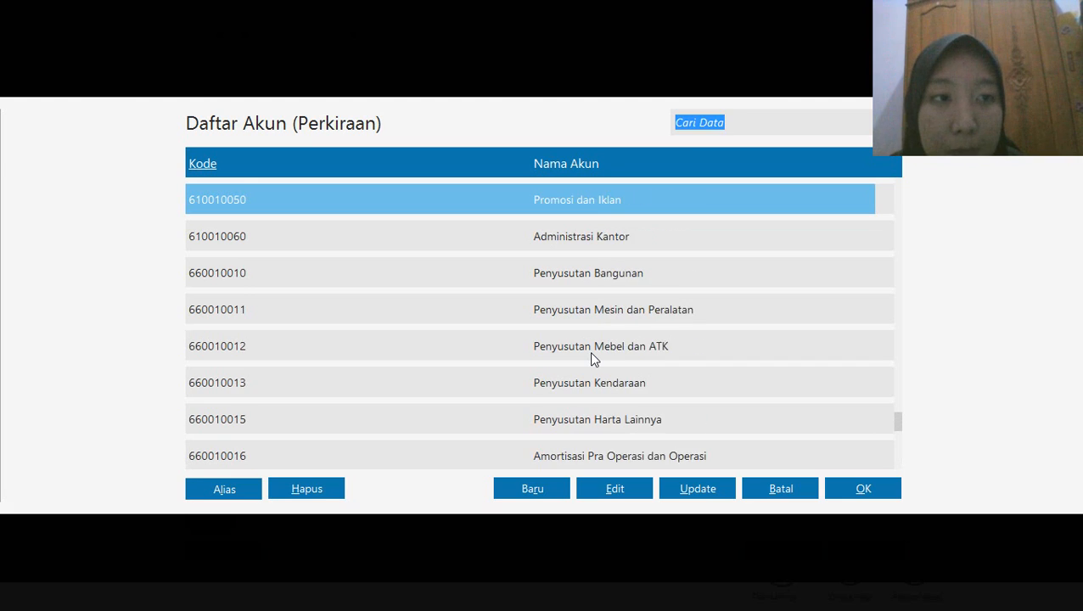
{"action": "key", "text": "Up"}
{"action": "key", "text": "Up"}
{"action": "key", "text": "Up"}
{"action": "key", "text": "Up"}
{"action": "key", "text": "Up"}
{"action": "key", "text": "Up"}
{"action": "key", "text": "Up"}
{"action": "key", "text": "Up"}
{"action": "key", "text": "Up"}
{"action": "key", "text": "Up"}
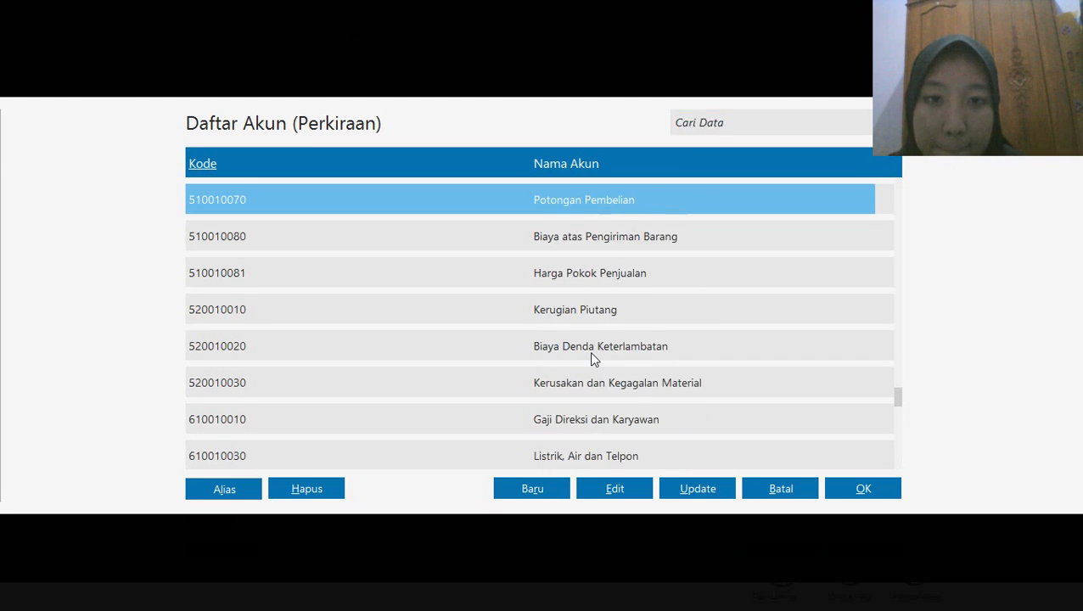
{"action": "key", "text": "Up"}
{"action": "key", "text": "Up"}
{"action": "key", "text": "Up"}
{"action": "key", "text": "Up"}
{"action": "key", "text": "Up"}
{"action": "key", "text": "Up"}
{"action": "key", "text": "Up"}
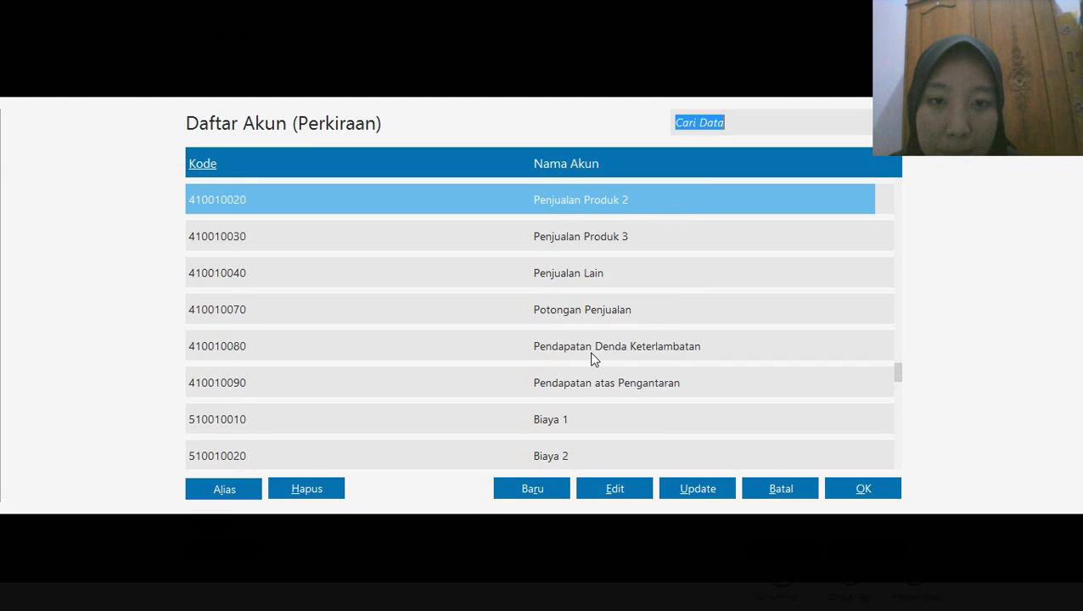
{"action": "key", "text": "Up"}
{"action": "key", "text": "Up"}
{"action": "key", "text": "Up"}
{"action": "key", "text": "Up"}
{"action": "key", "text": "Up"}
{"action": "key", "text": "Up"}
{"action": "key", "text": "Up"}
{"action": "key", "text": "Up"}
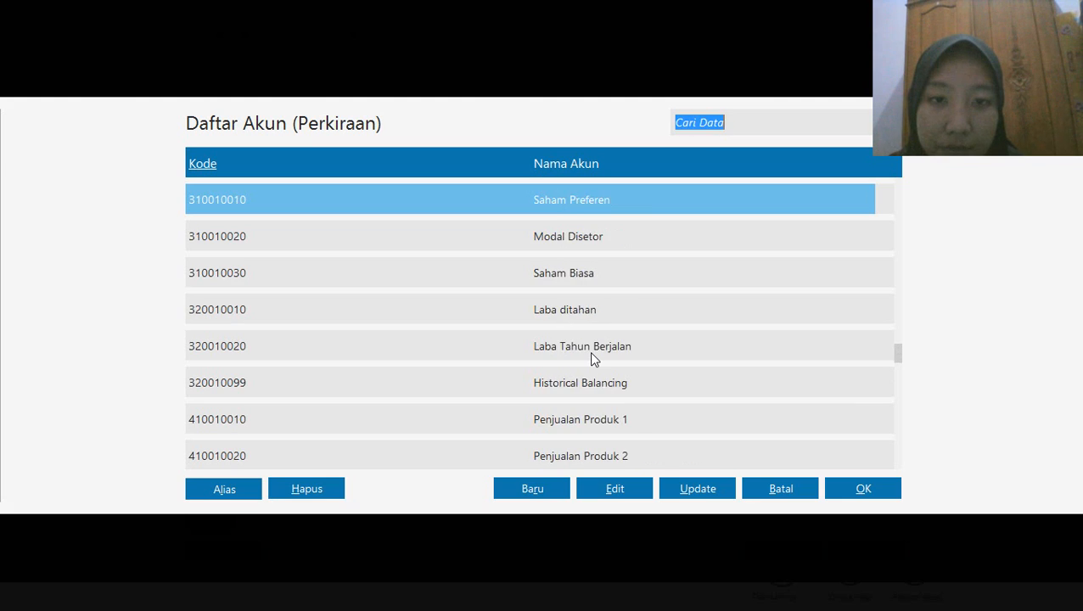
{"action": "key", "text": "Up"}
{"action": "key", "text": "Up"}
{"action": "key", "text": "Up"}
{"action": "key", "text": "Up"}
{"action": "key", "text": "Up"}
{"action": "key", "text": "Up"}
{"action": "key", "text": "Up"}
{"action": "key", "text": "Up"}
{"action": "key", "text": "Up"}
{"action": "key", "text": "Up"}
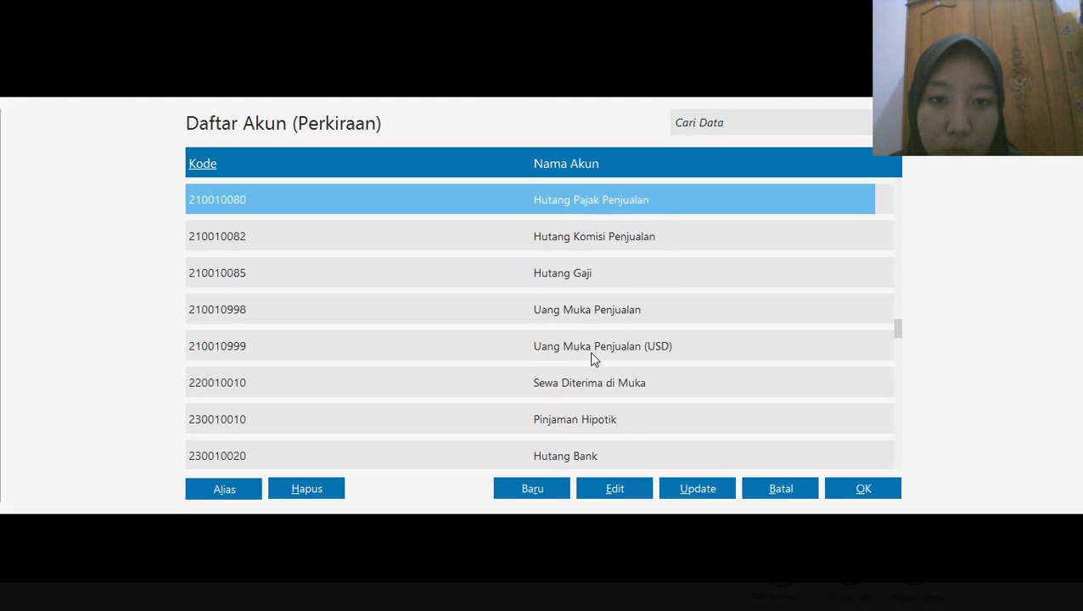
{"action": "key", "text": "Up"}
{"action": "key", "text": "Up"}
{"action": "key", "text": "Up"}
{"action": "key", "text": "Up"}
{"action": "key", "text": "Up"}
{"action": "key", "text": "Up"}
{"action": "key", "text": "Up"}
{"action": "key", "text": "Up"}
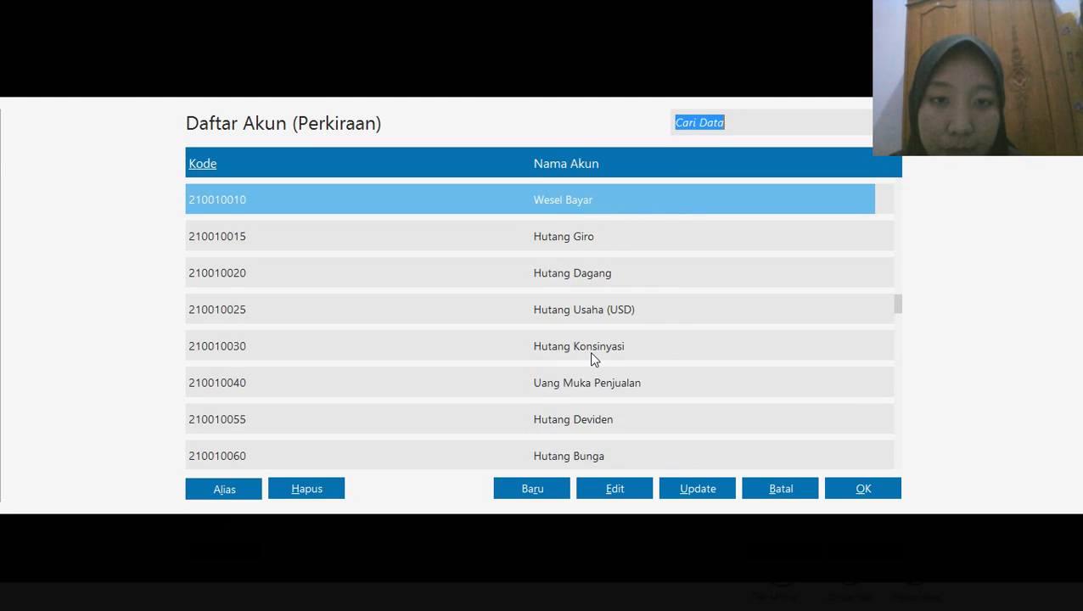
{"action": "key", "text": "Up"}
{"action": "key", "text": "Up"}
{"action": "key", "text": "Up"}
{"action": "key", "text": "Up"}
{"action": "key", "text": "Up"}
{"action": "key", "text": "Up"}
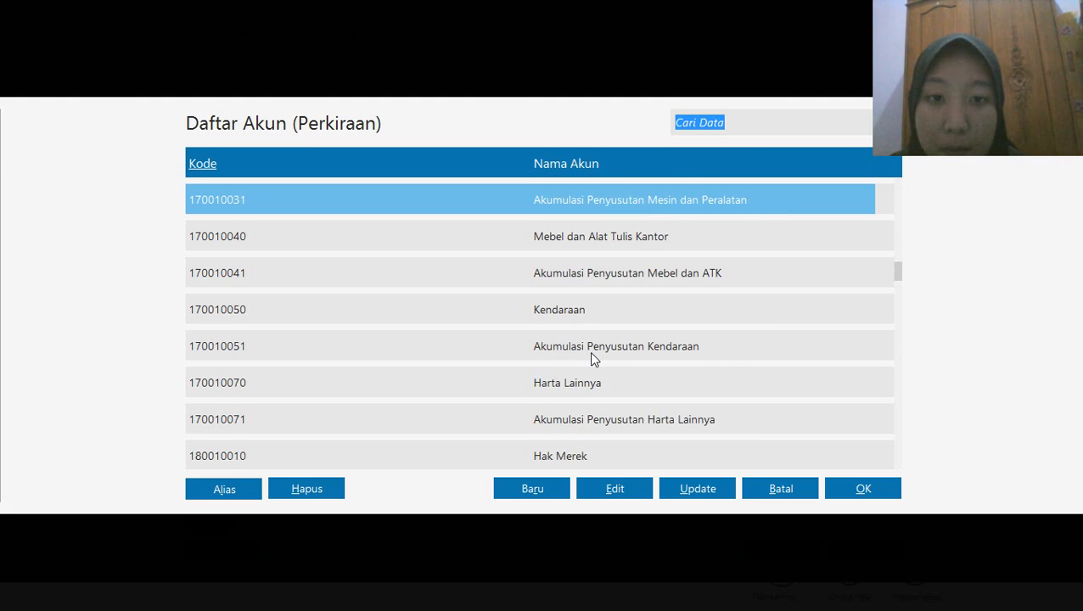
{"action": "key", "text": "Up"}
{"action": "key", "text": "Up"}
{"action": "key", "text": "Up"}
{"action": "key", "text": "Up"}
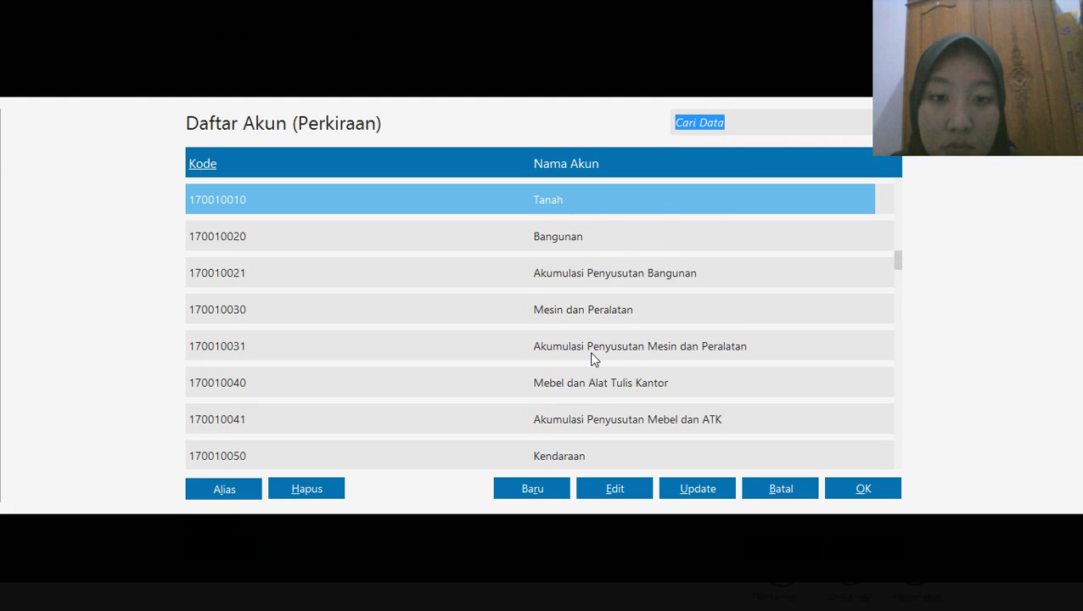
{"action": "left_click", "coordinate": [604, 309]}
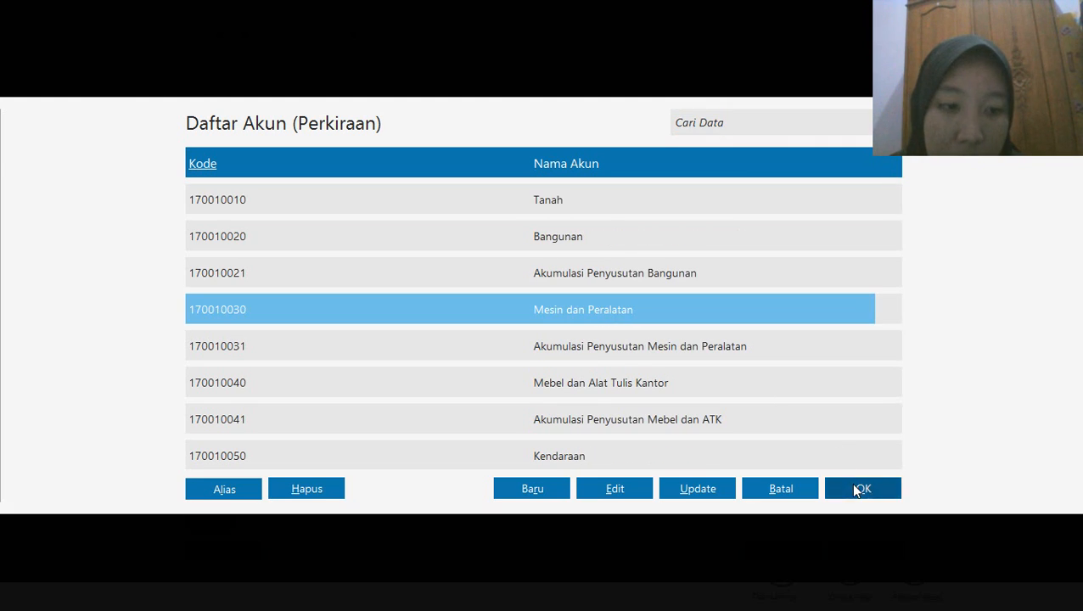
{"action": "left_click", "coordinate": [851, 486]}
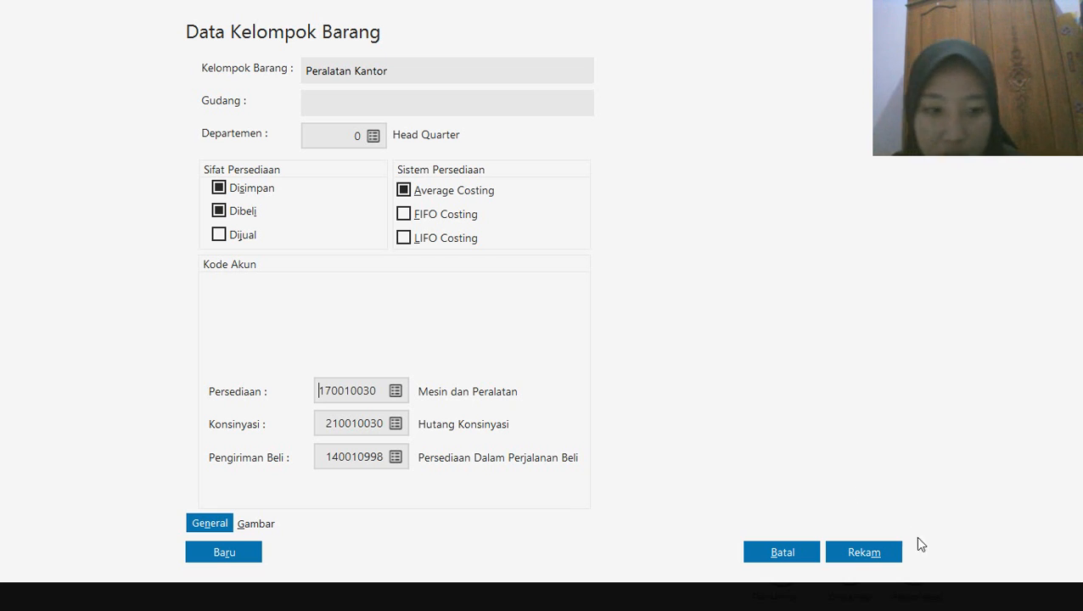
{"action": "left_click", "coordinate": [873, 556]}
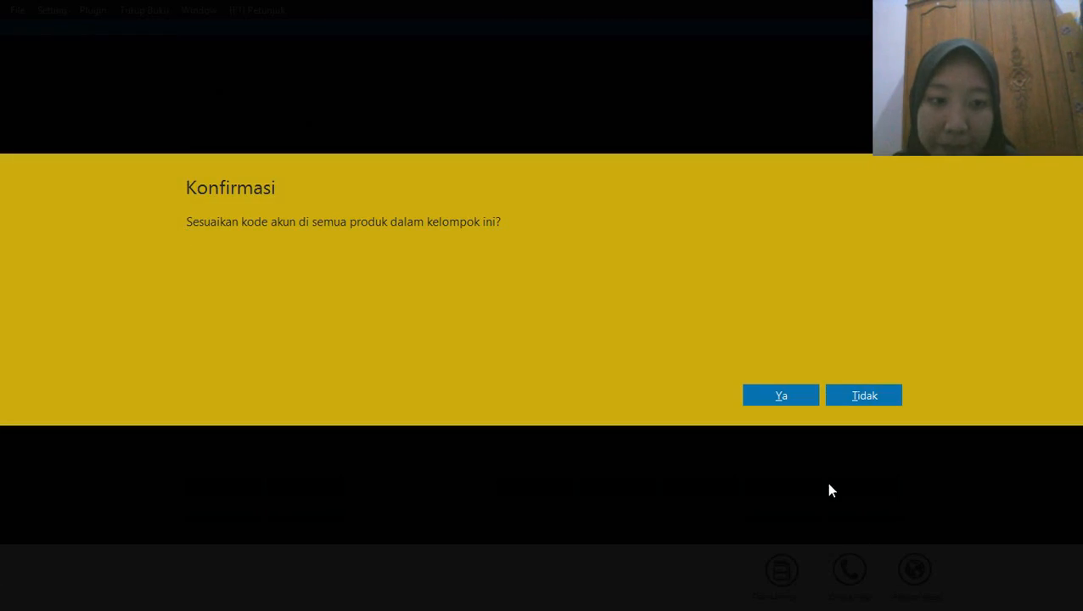
{"action": "left_click", "coordinate": [785, 395]}
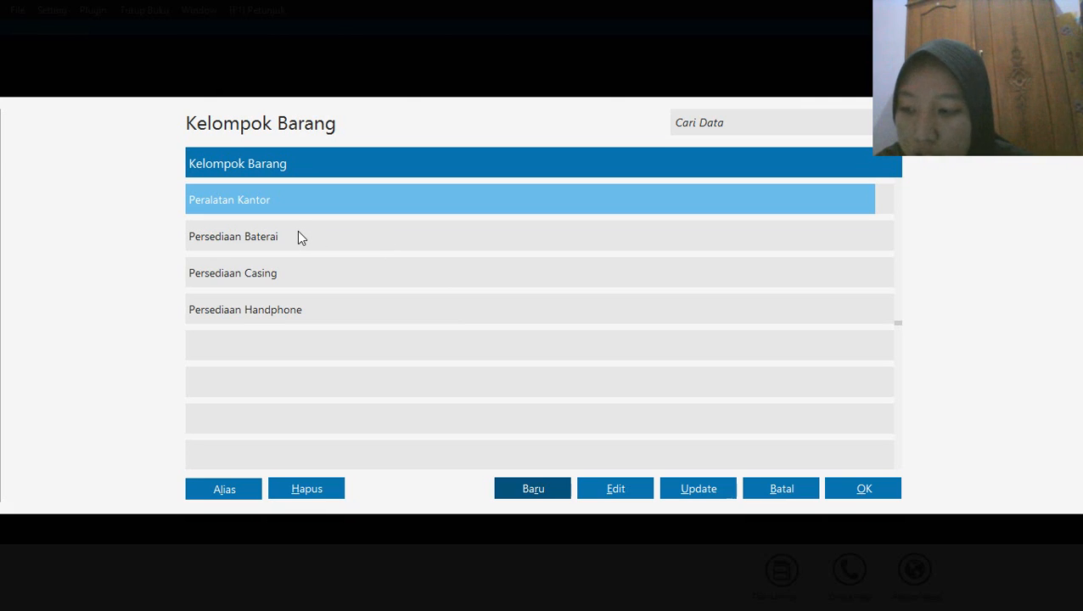
Assign the Persediaan Handphone item group to the new inventory item
{"action": "left_click", "coordinate": [287, 307]}
{"action": "left_click", "coordinate": [840, 488]}
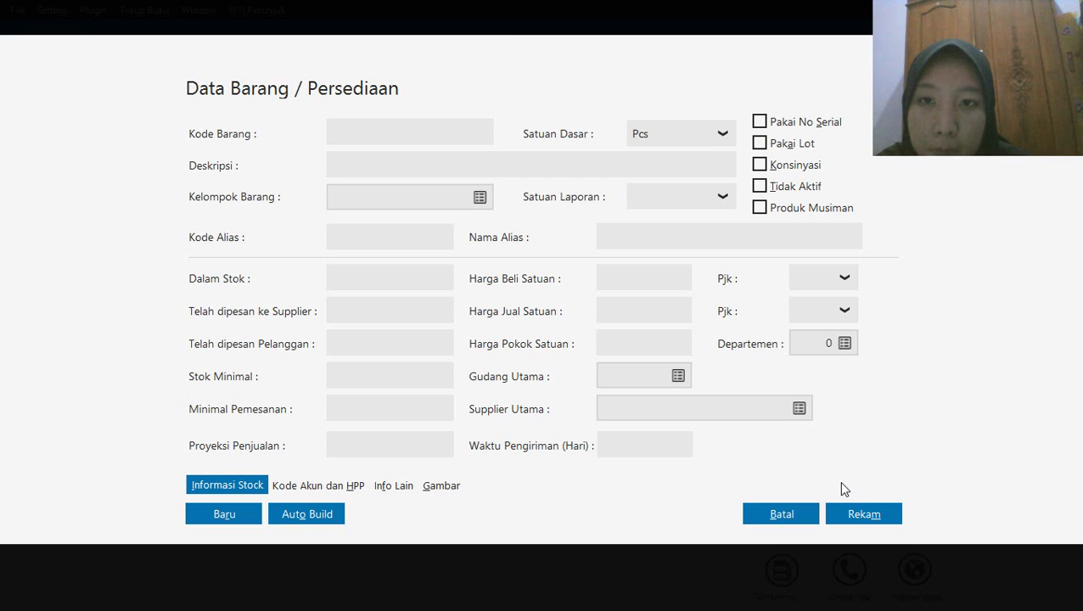
{"action": "left_click", "coordinate": [474, 201]}
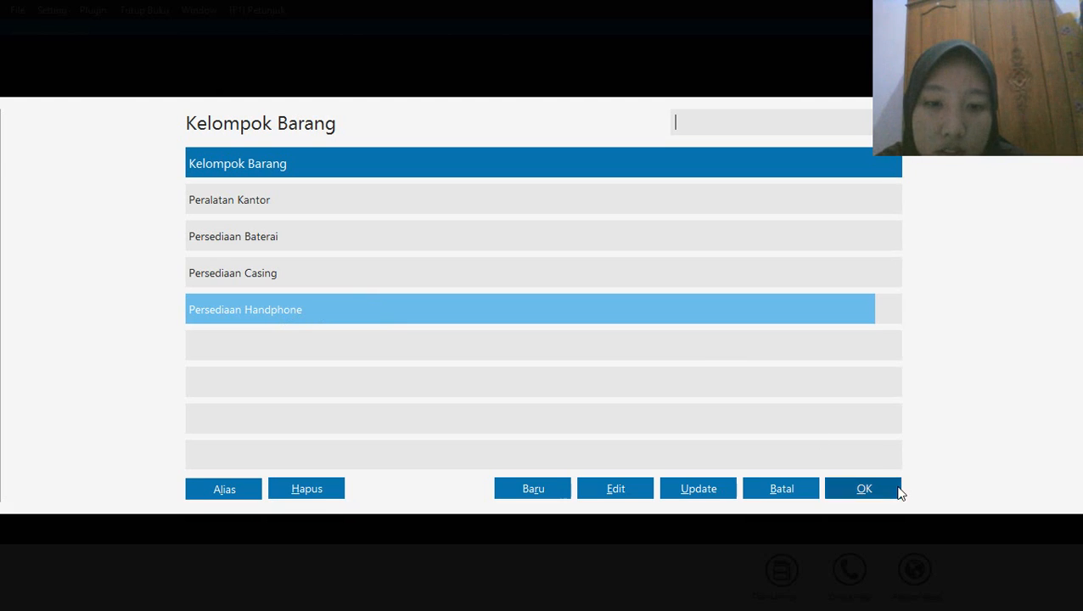
{"action": "left_click", "coordinate": [580, 245]}
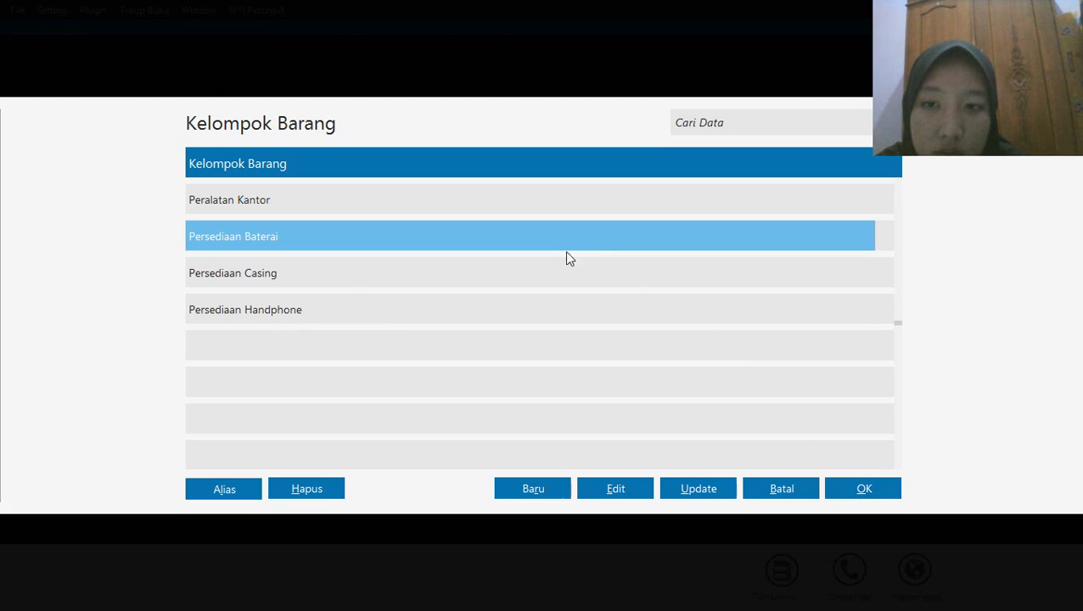
{"action": "left_click", "coordinate": [447, 308]}
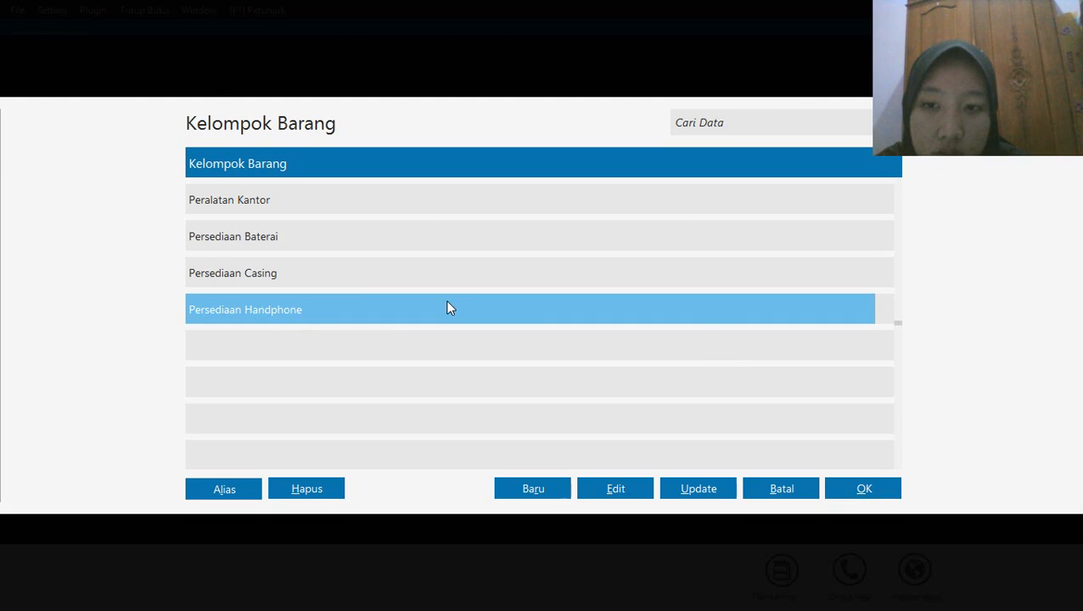
{"action": "left_click", "coordinate": [878, 490]}
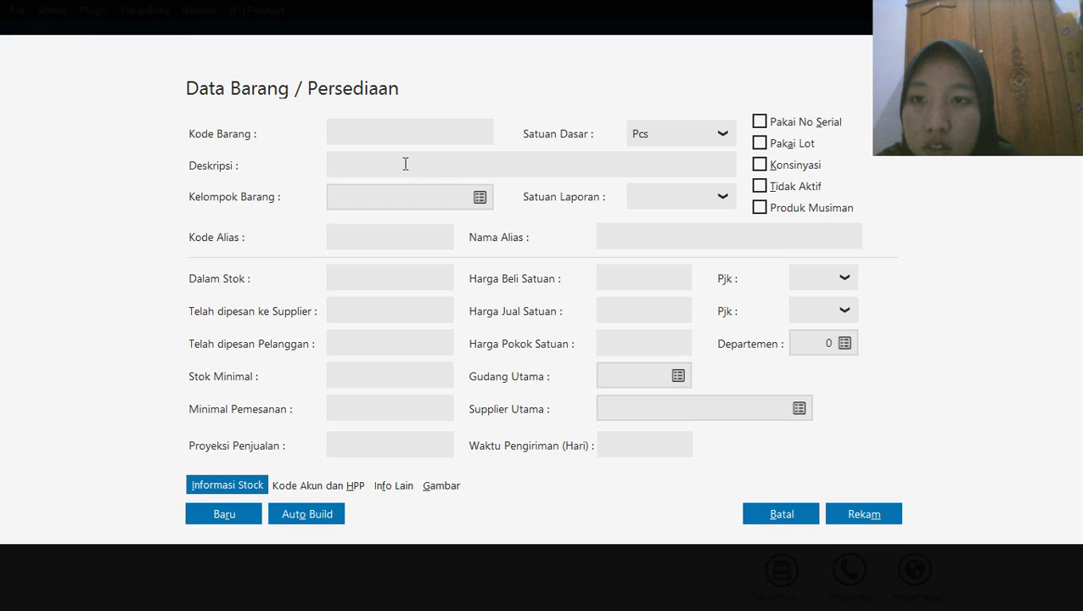
Enter item code H-001 and description Samsung Galaxy J1 for the new item, and record it
{"action": "left_click", "coordinate": [380, 133]}
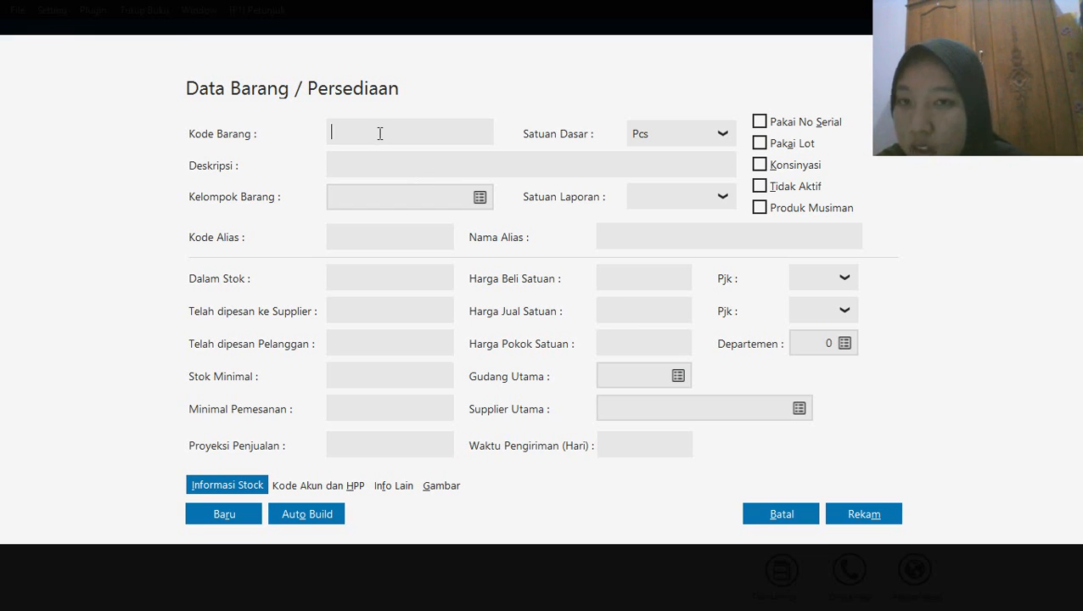
{"action": "type", "text": "H"}
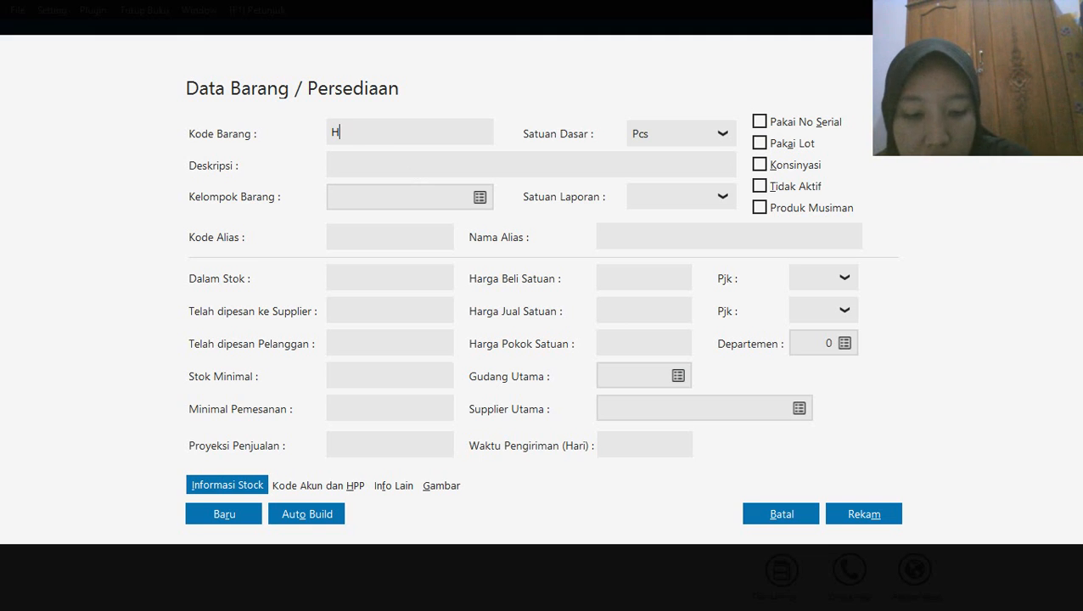
{"action": "type", "text": "-001"}
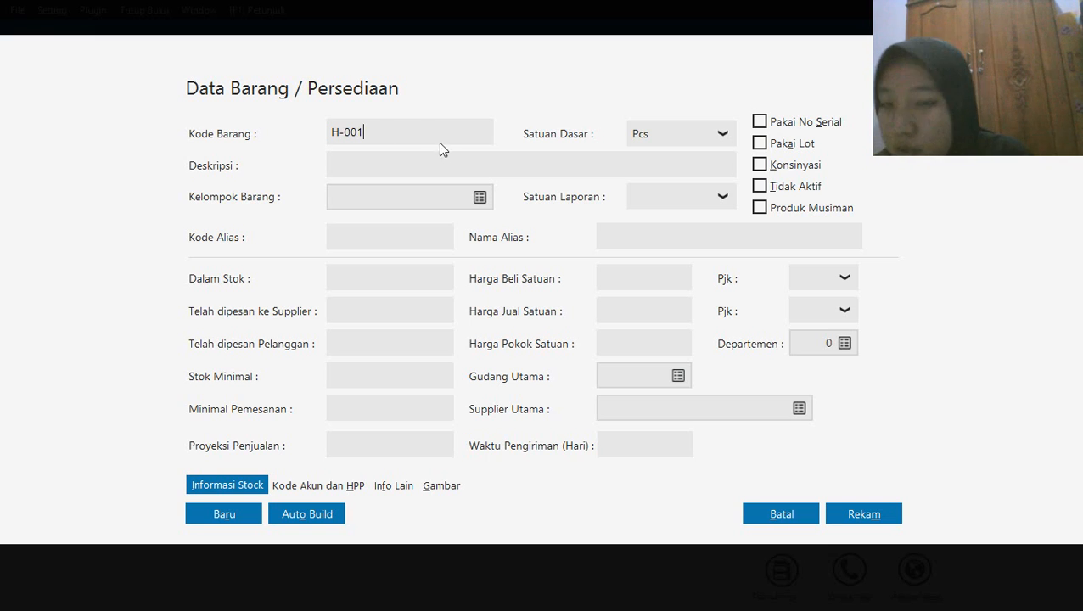
{"action": "left_click", "coordinate": [375, 165]}
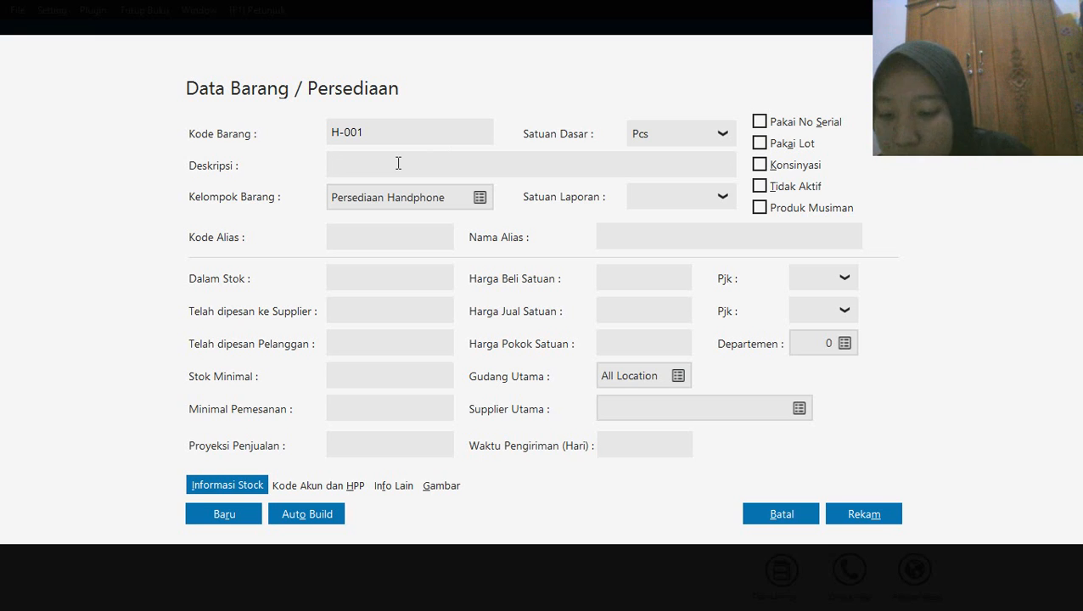
{"action": "type", "text": "Samsun"}
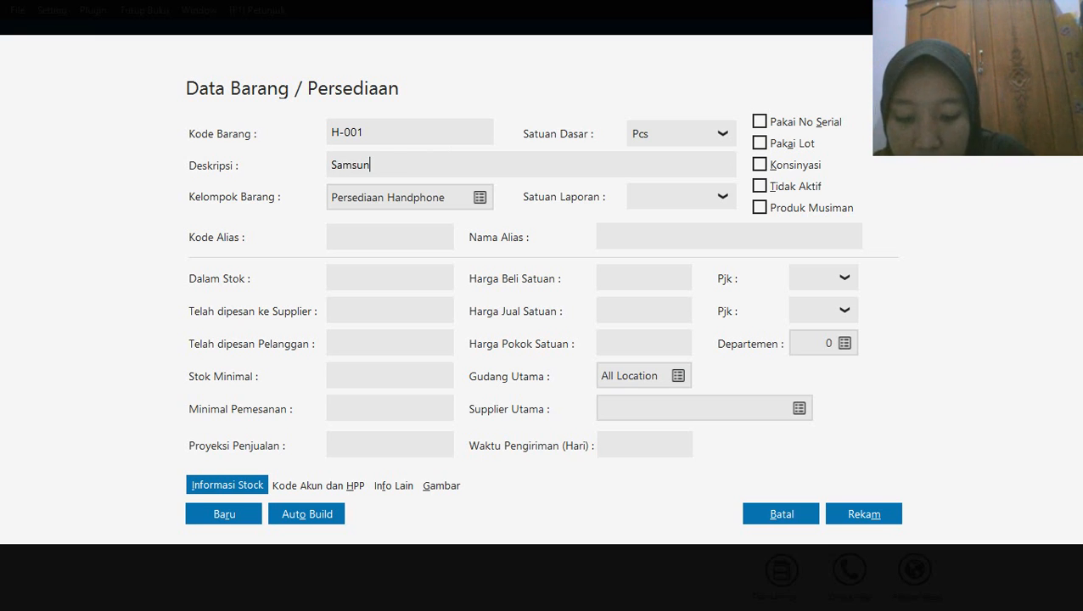
{"action": "type", "text": "g Galaxy "}
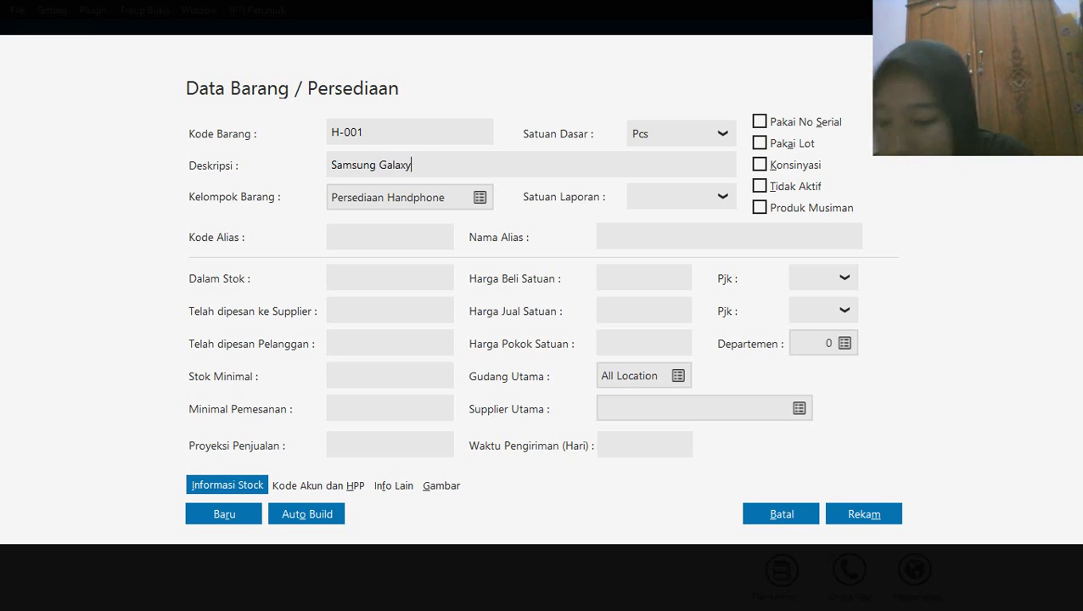
{"action": "type", "text": "J1"}
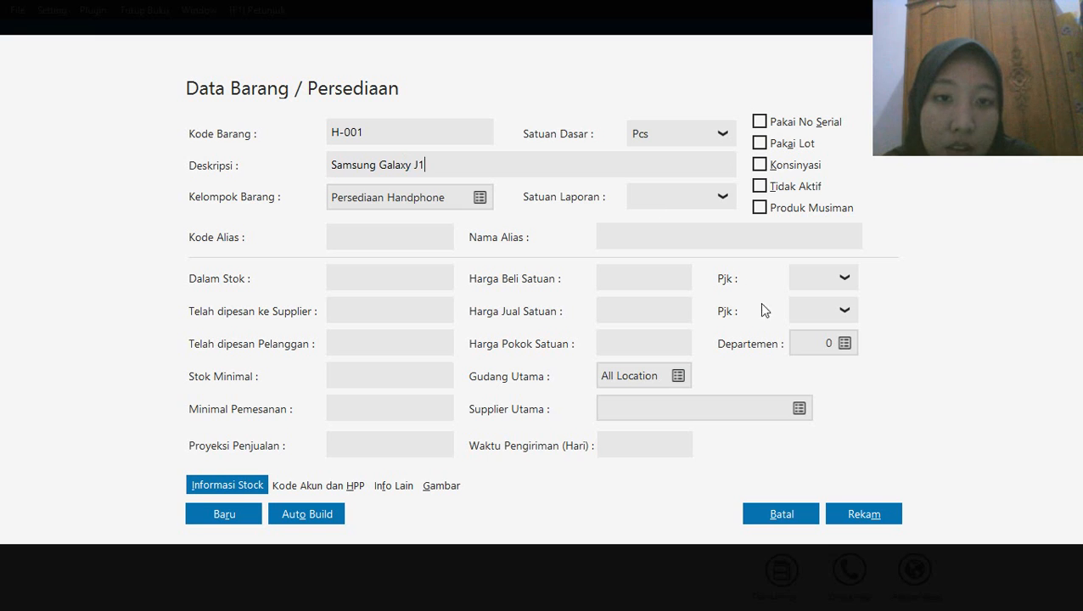
{"action": "left_click", "coordinate": [852, 518]}
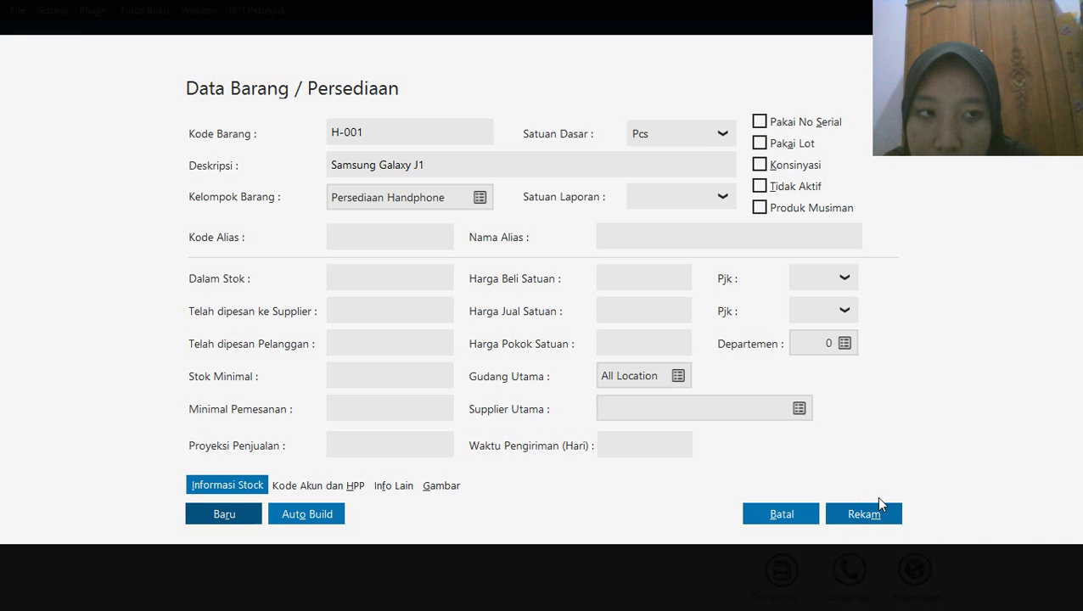
{"action": "left_click", "coordinate": [880, 503]}
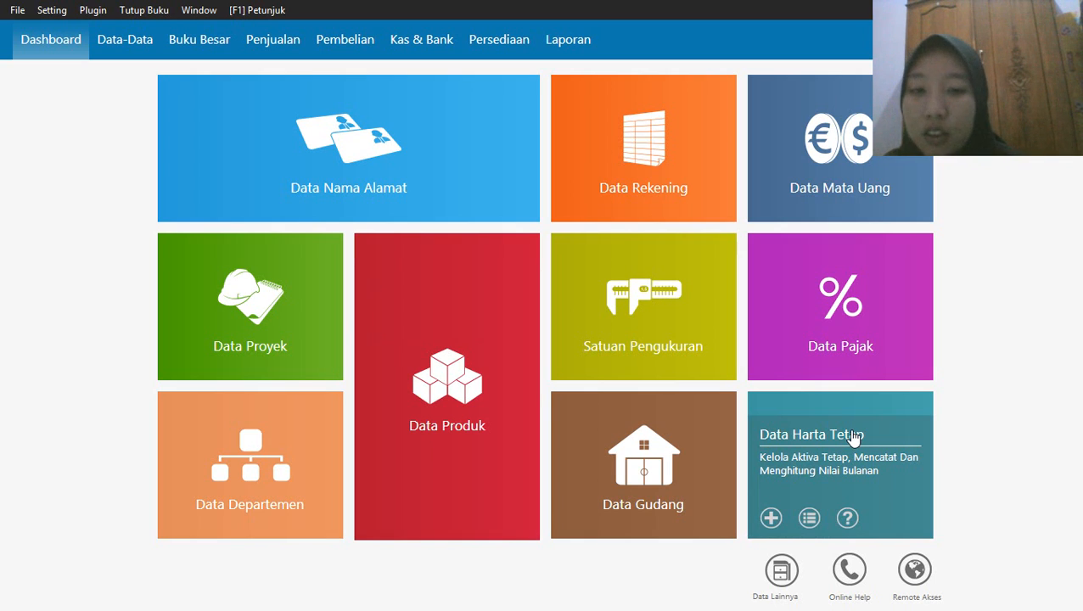
Add a new product with item code H-002 and description Samsung Galaxy J7, and record it
{"action": "mouse_move", "coordinate": [375, 514]}
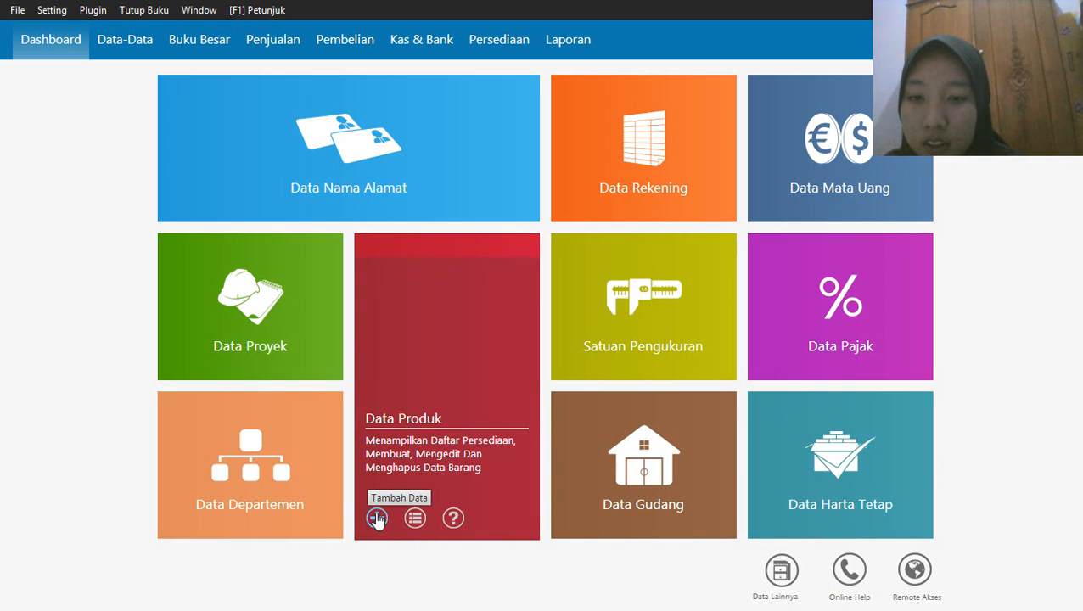
{"action": "left_click", "coordinate": [376, 518]}
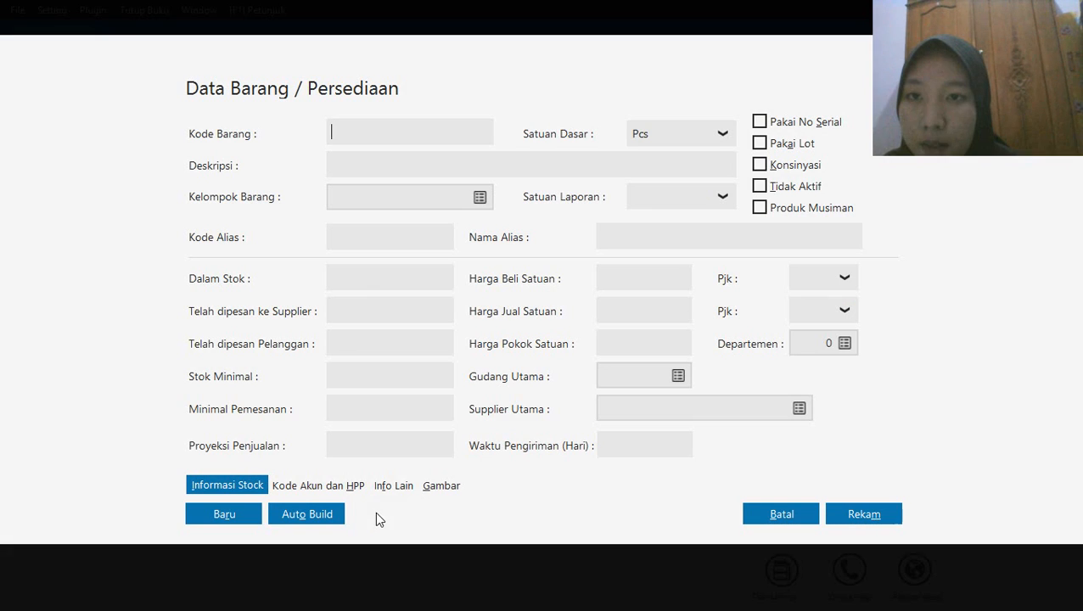
{"action": "left_click", "coordinate": [425, 127]}
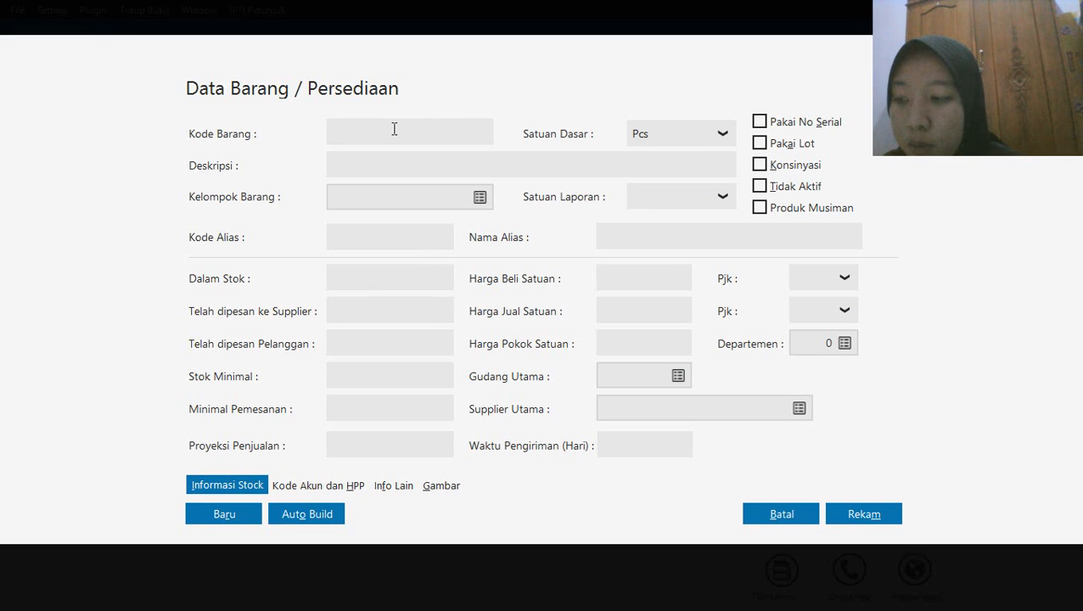
{"action": "type", "text": "H"}
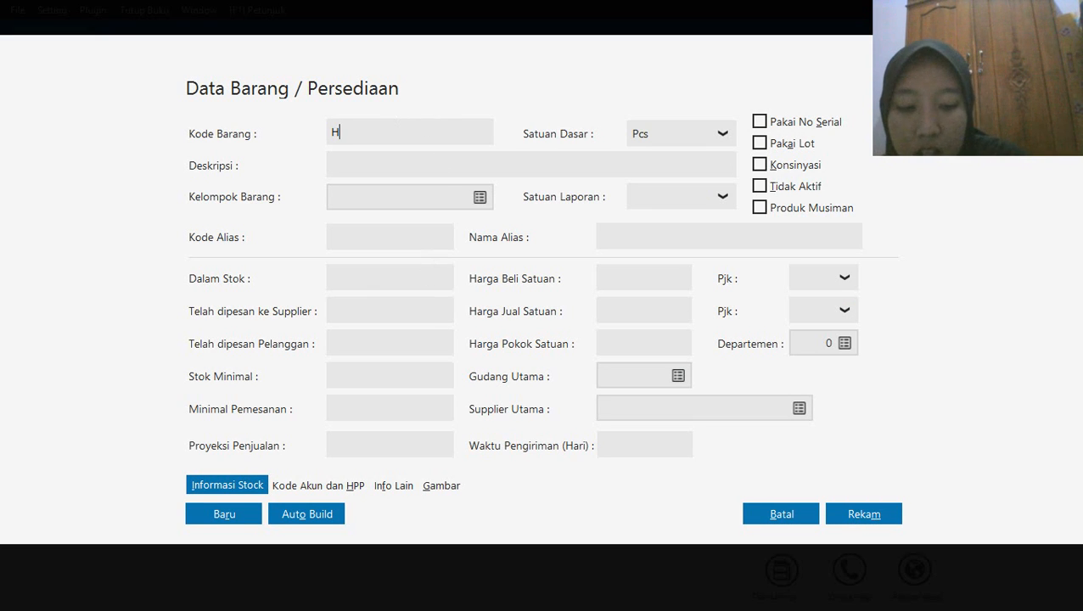
{"action": "type", "text": "-002"}
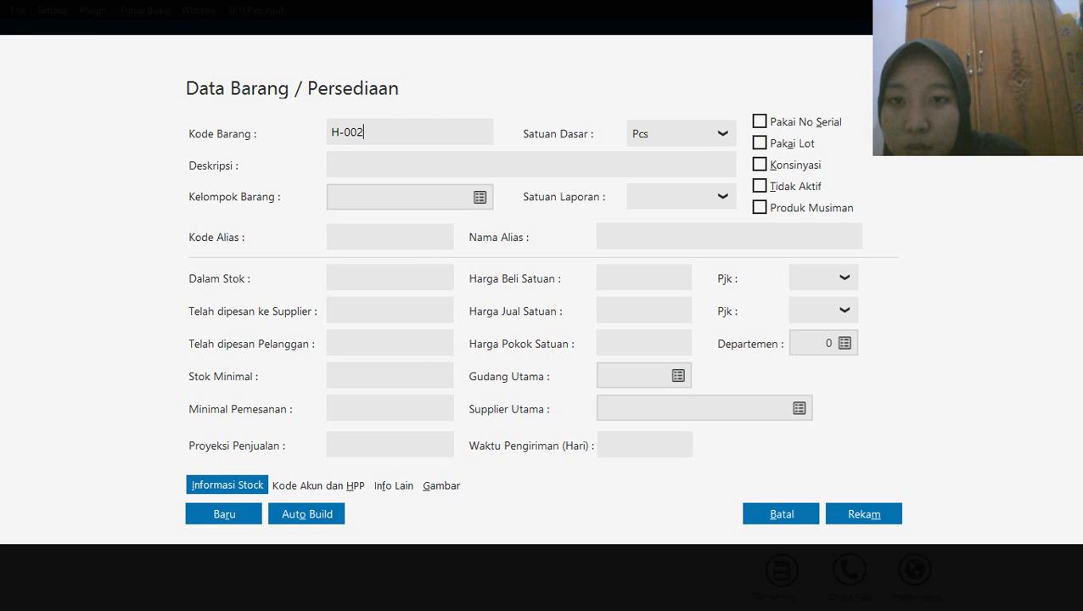
{"action": "left_click", "coordinate": [343, 166]}
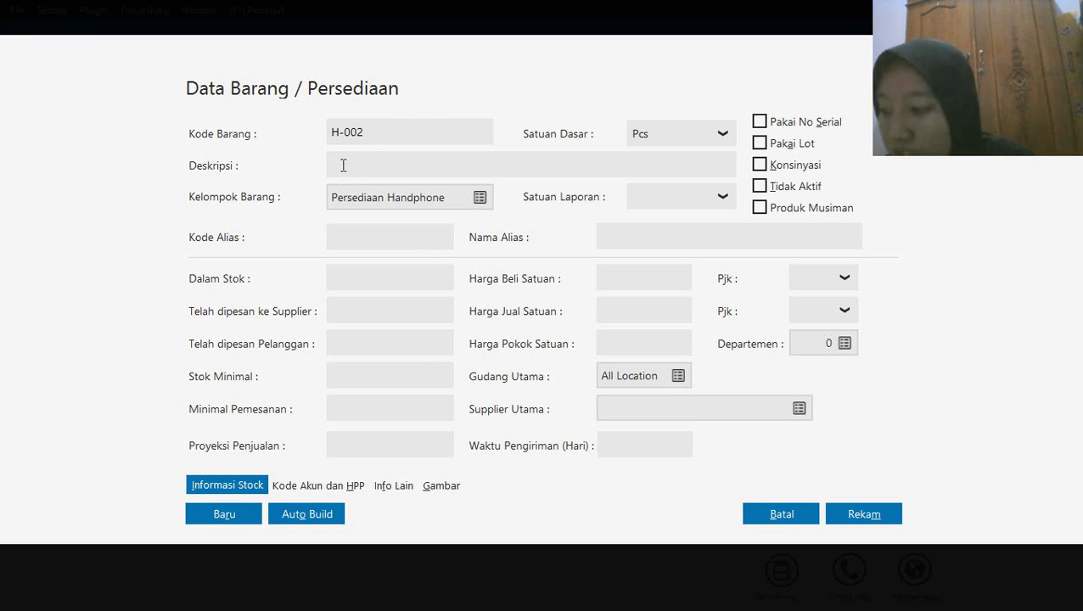
{"action": "type", "text": "S"}
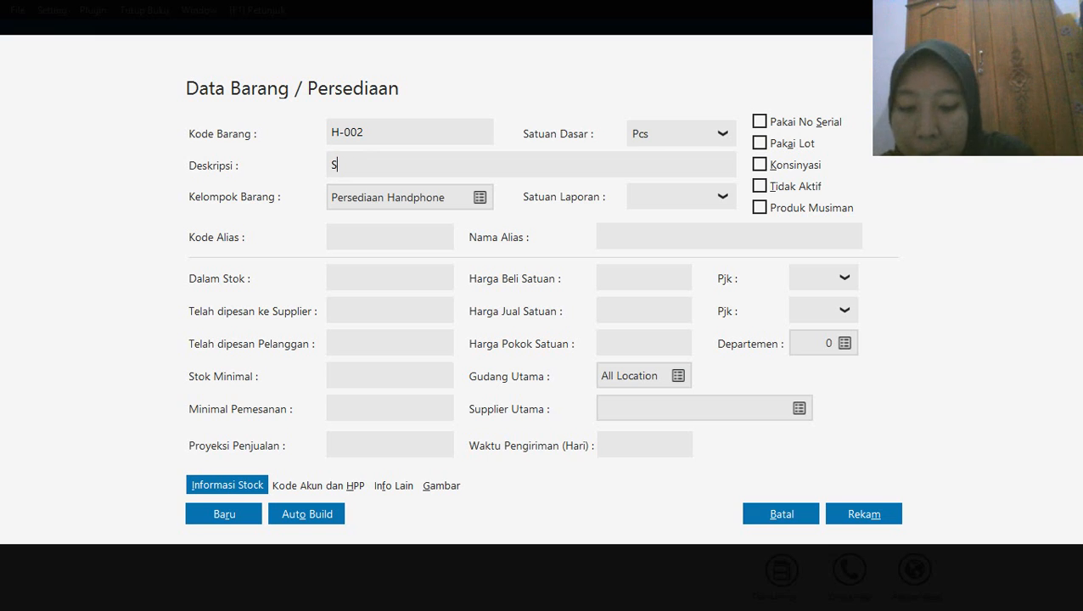
{"action": "type", "text": "amsung Gala"}
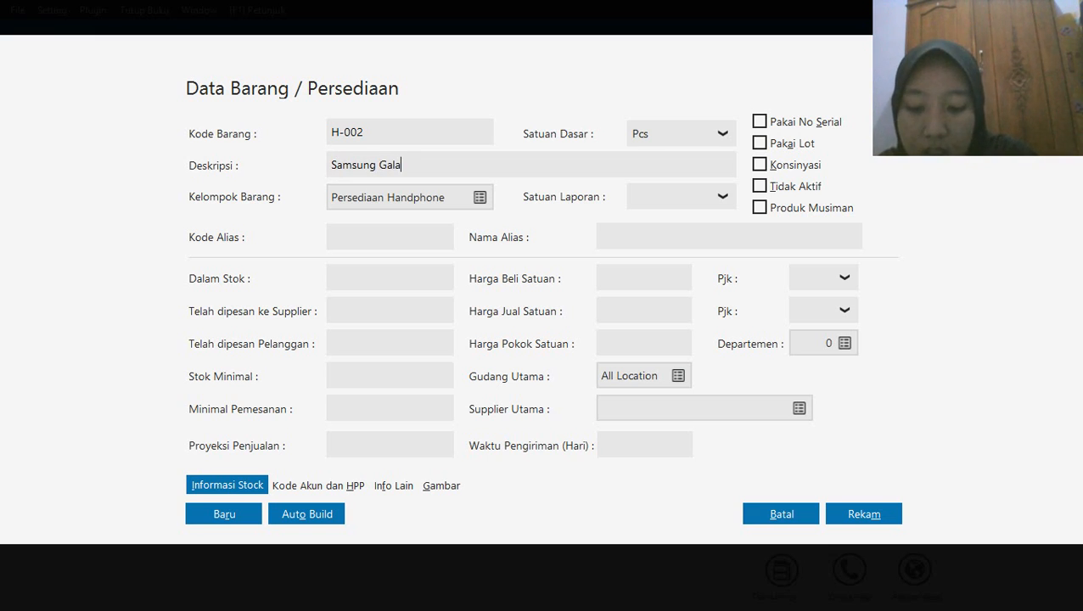
{"action": "type", "text": "xy J7"}
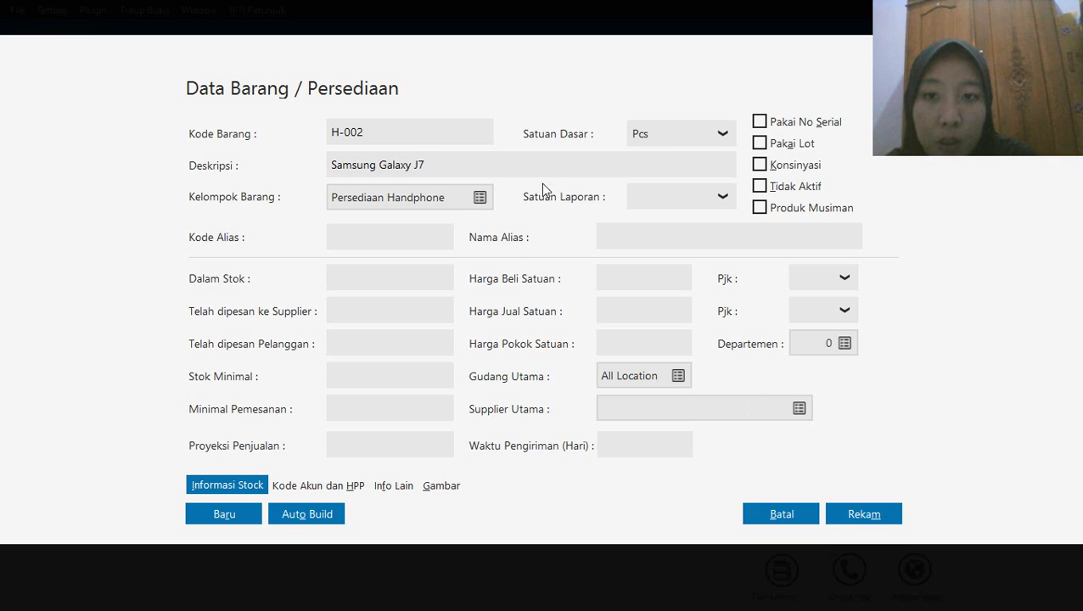
{"action": "left_click", "coordinate": [858, 514]}
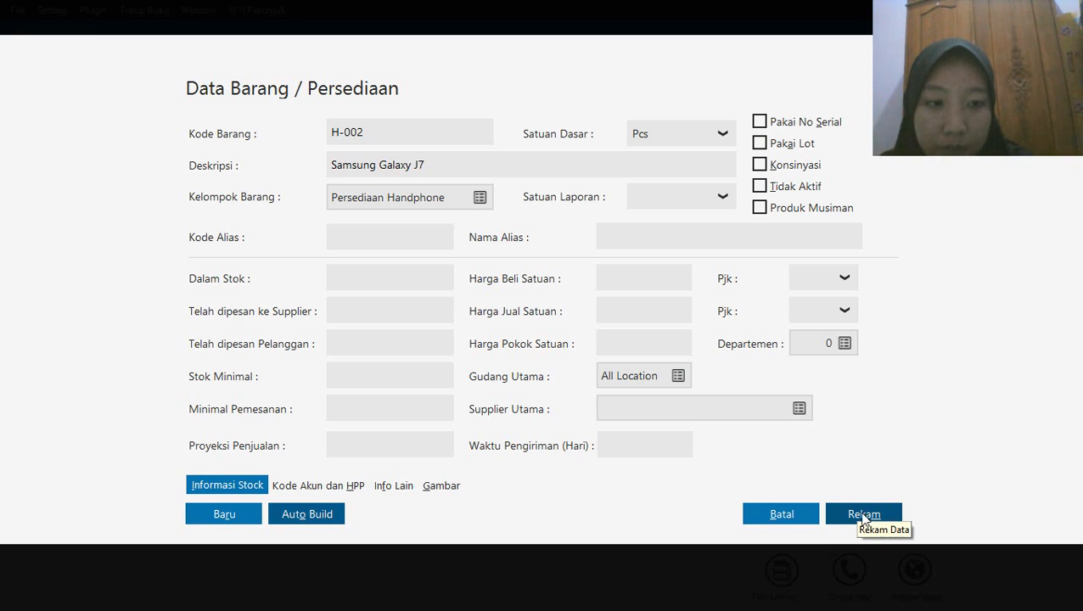
{"action": "left_click", "coordinate": [864, 516]}
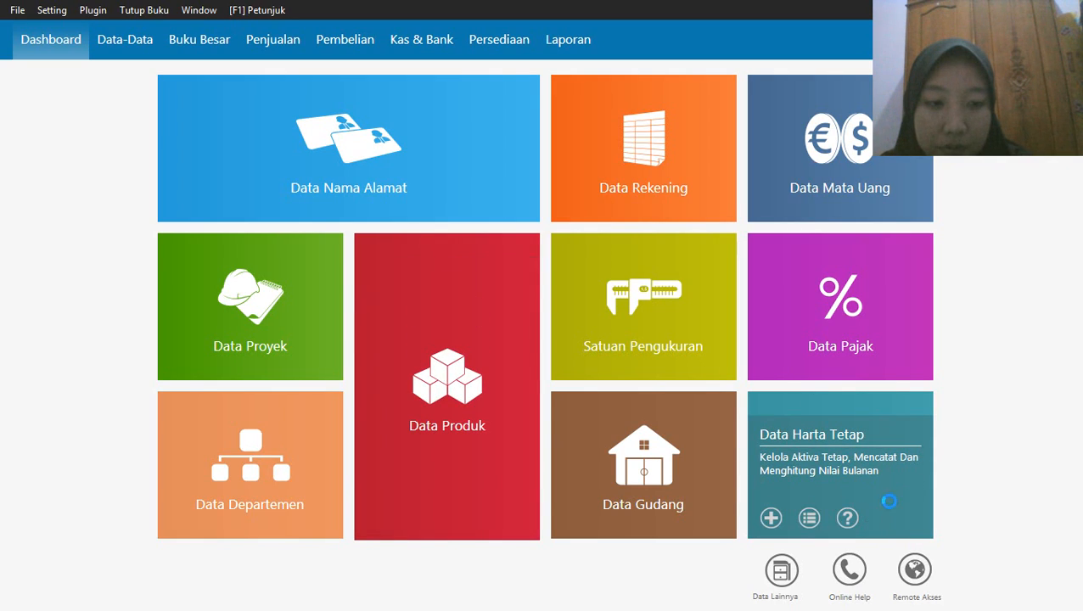
{"action": "left_click", "coordinate": [889, 501]}
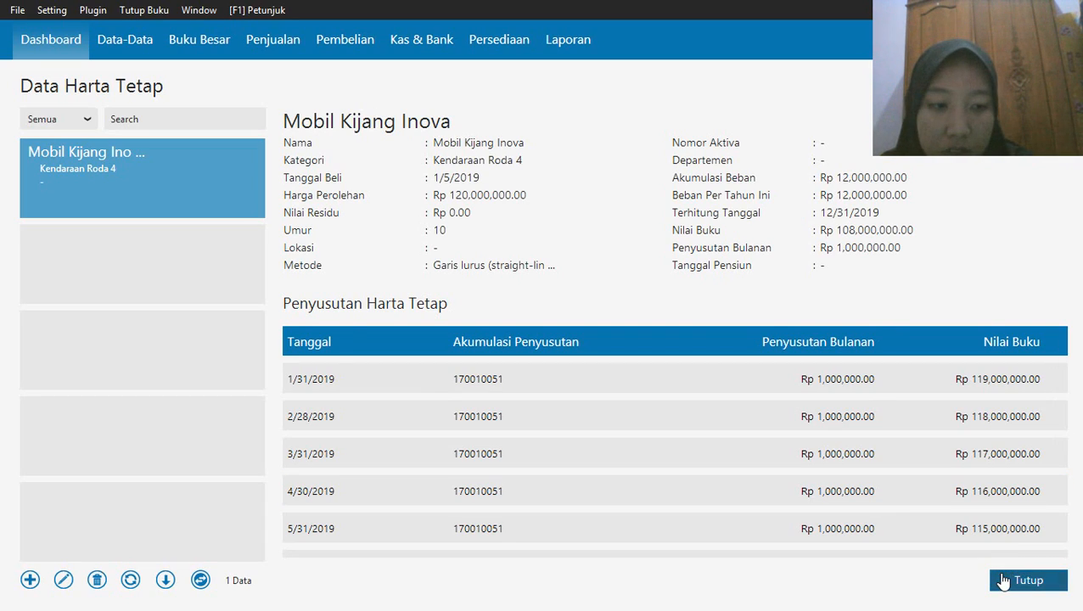
{"action": "left_click", "coordinate": [1004, 581]}
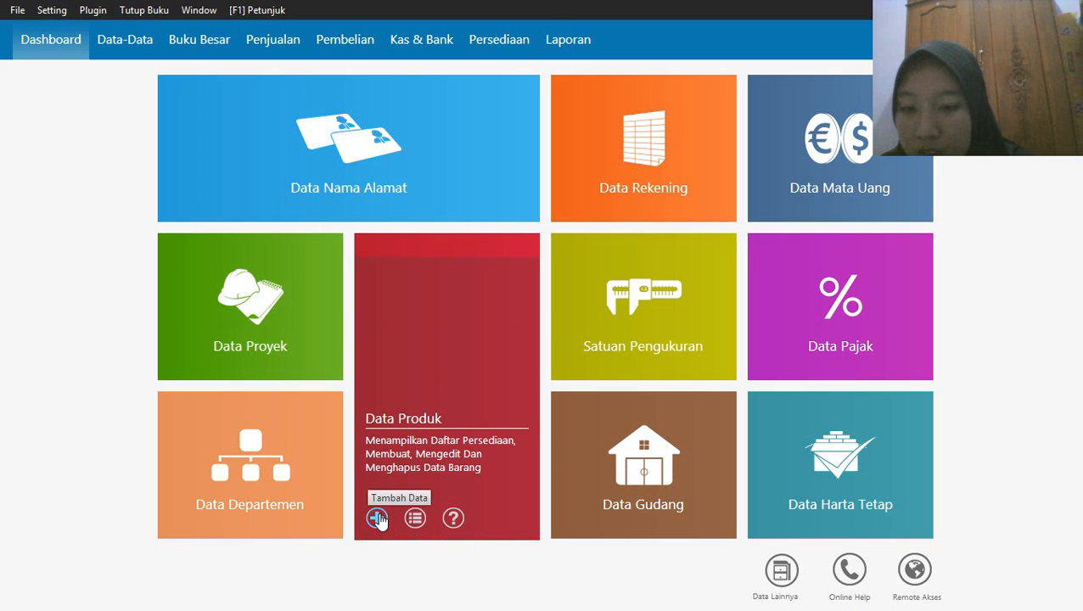
Add a new product with item code H-003 and description Oppo F1 Plus, and record it
{"action": "left_click", "coordinate": [379, 519]}
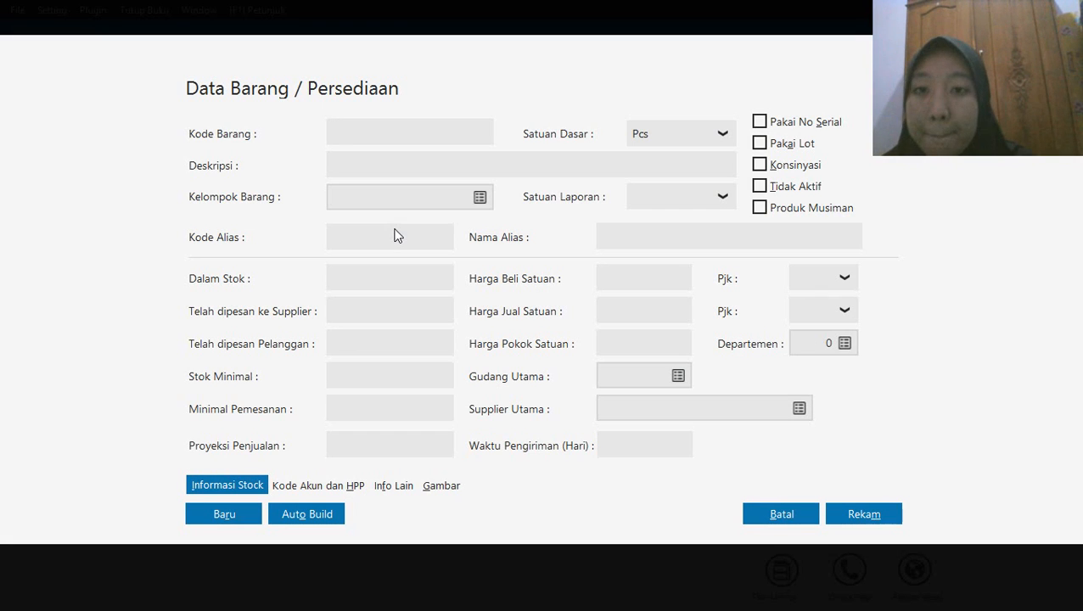
{"action": "left_click", "coordinate": [351, 138]}
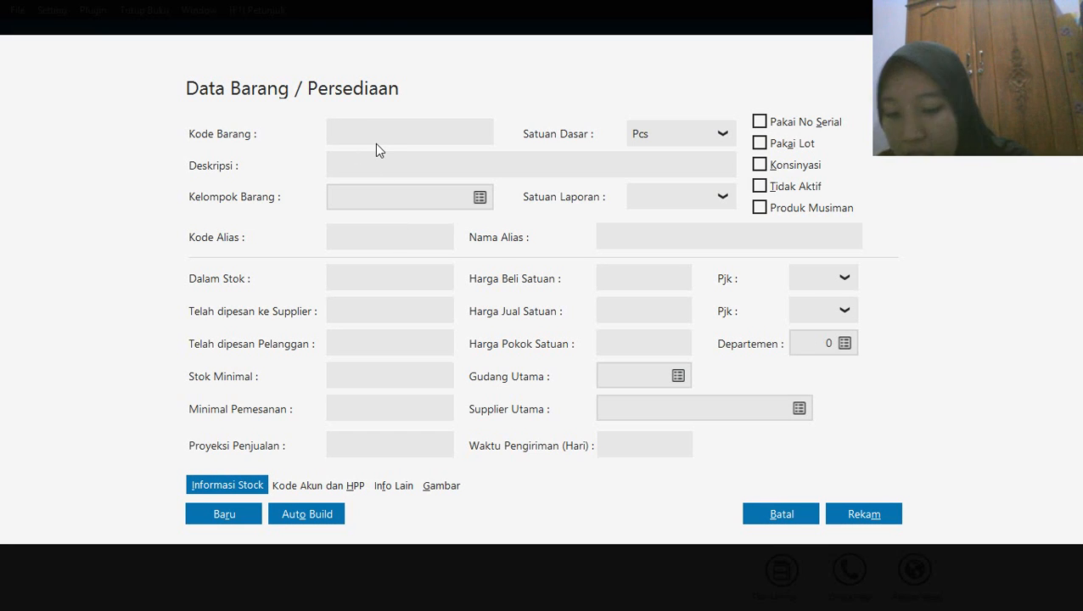
{"action": "type", "text": "H-"}
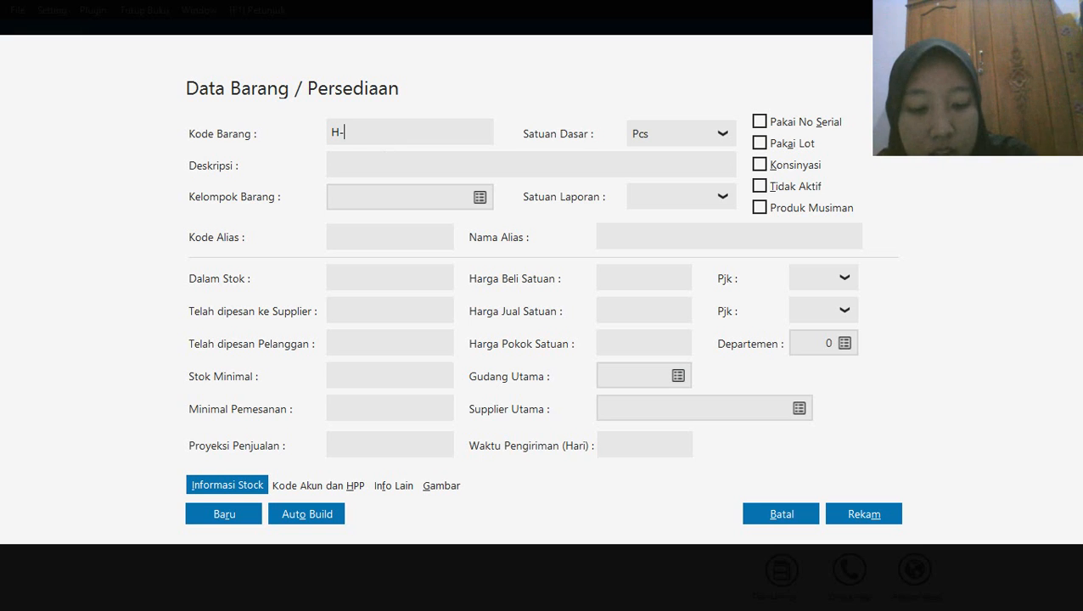
{"action": "type", "text": "003"}
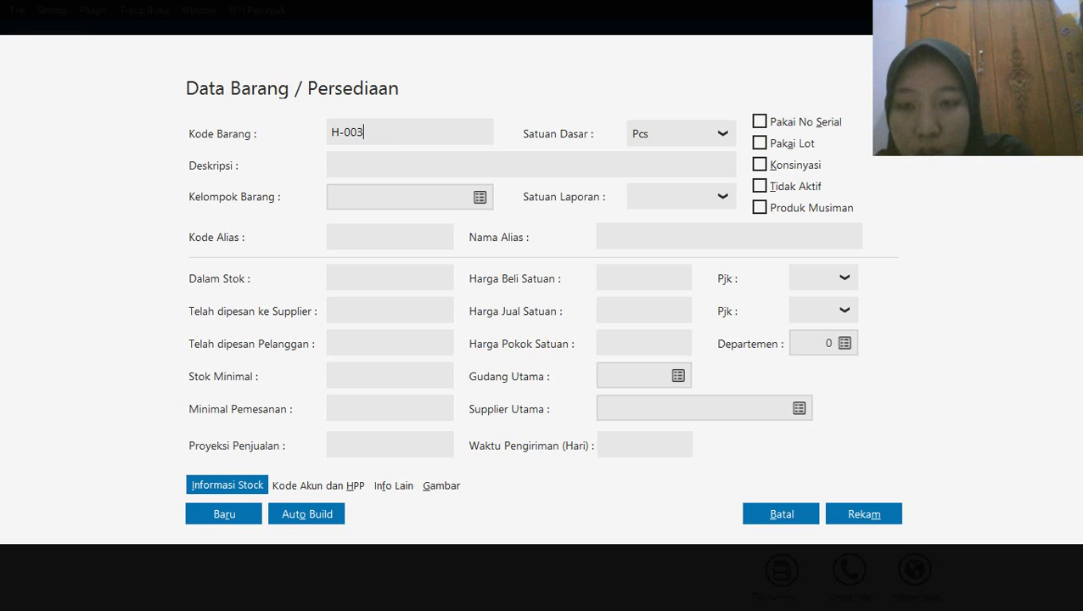
{"action": "left_click", "coordinate": [335, 163]}
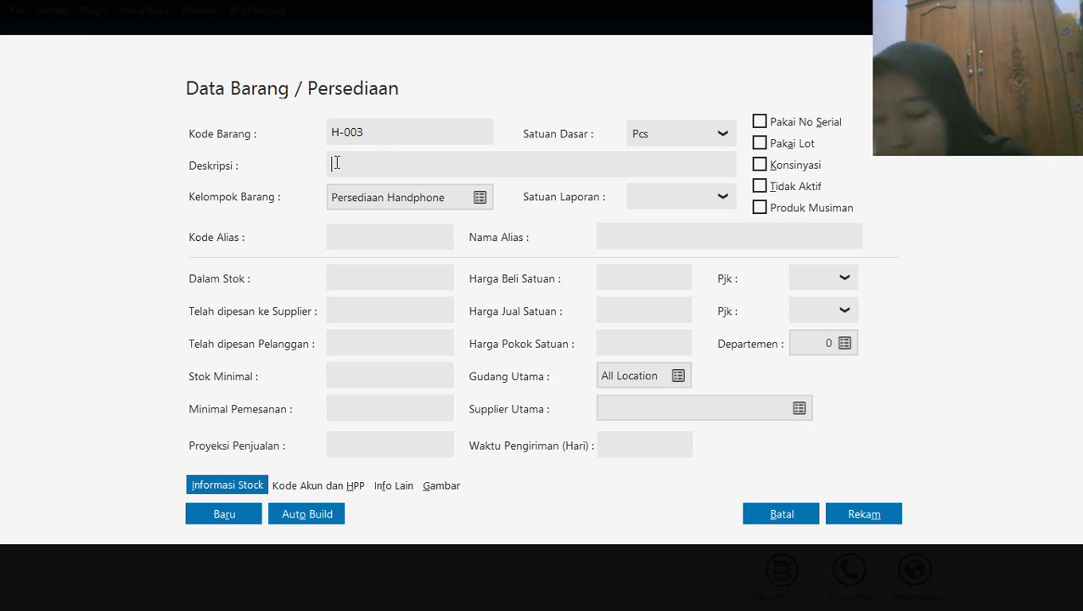
{"action": "type", "text": "Oppo"}
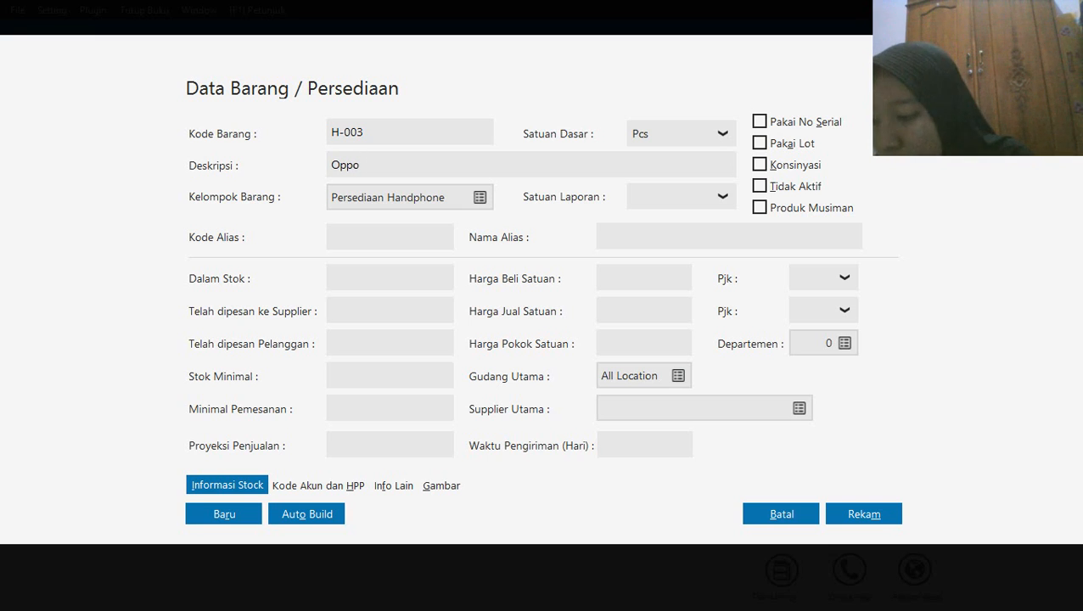
{"action": "type", "text": " F1 "}
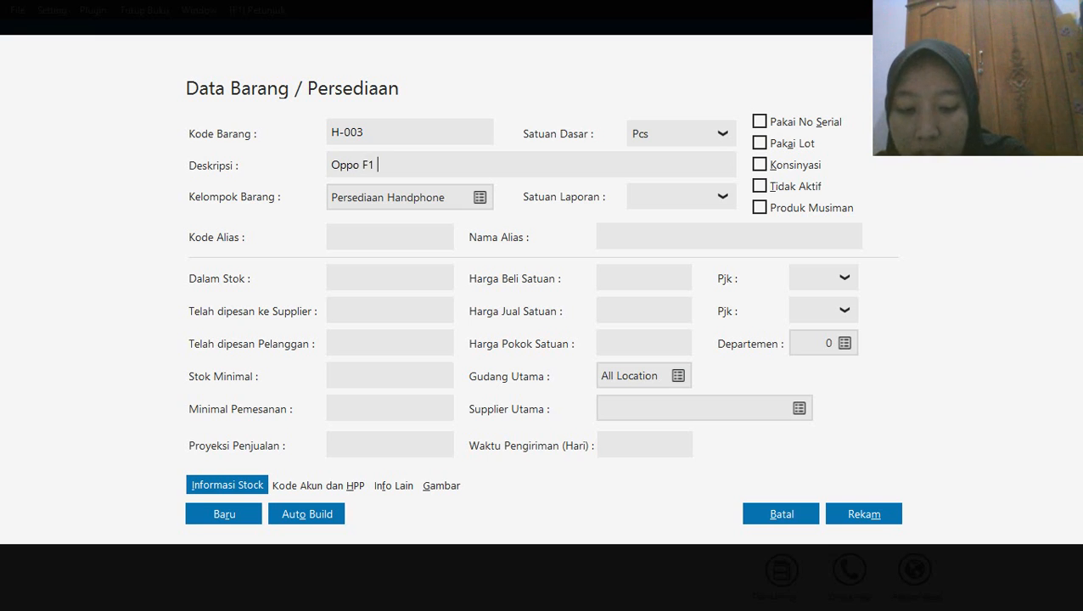
{"action": "type", "text": "Plus"}
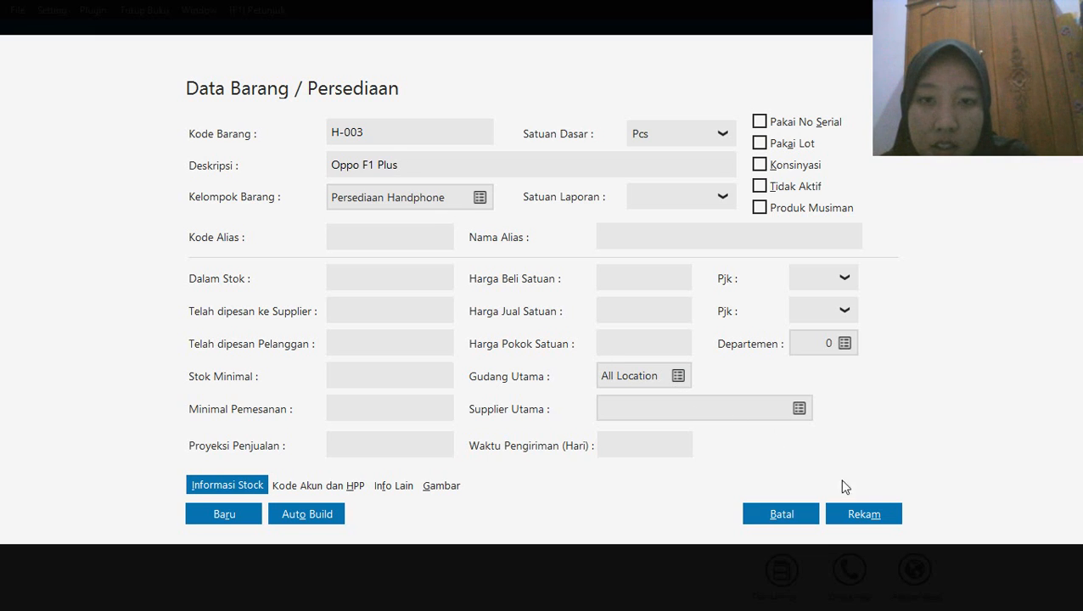
{"action": "left_click", "coordinate": [865, 520]}
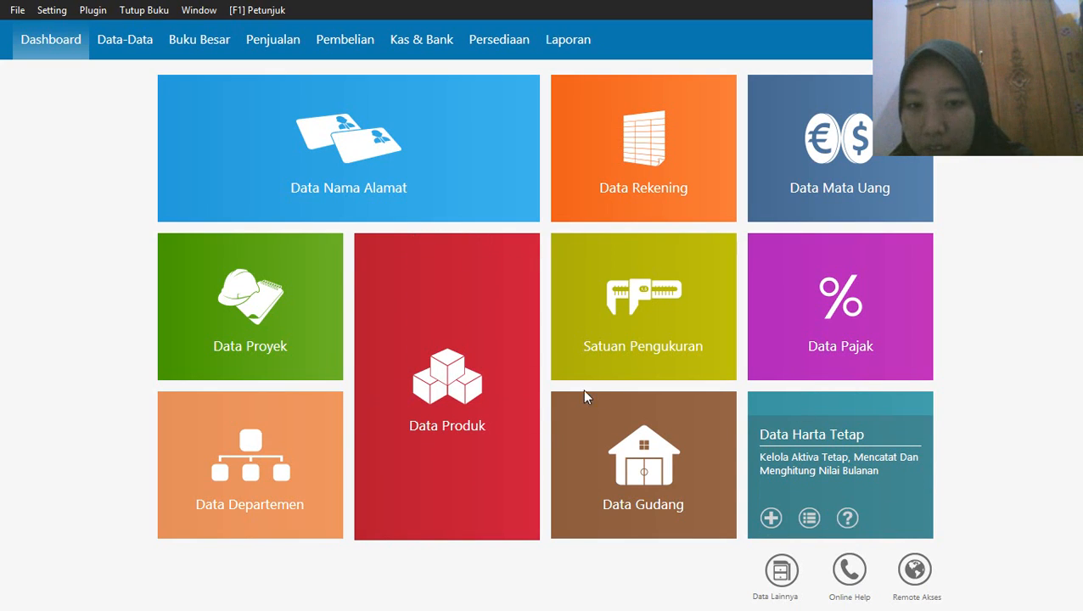
Add a new product with item code H-004 and description Oppo F1 S, and record it
{"action": "mouse_move", "coordinate": [448, 508]}
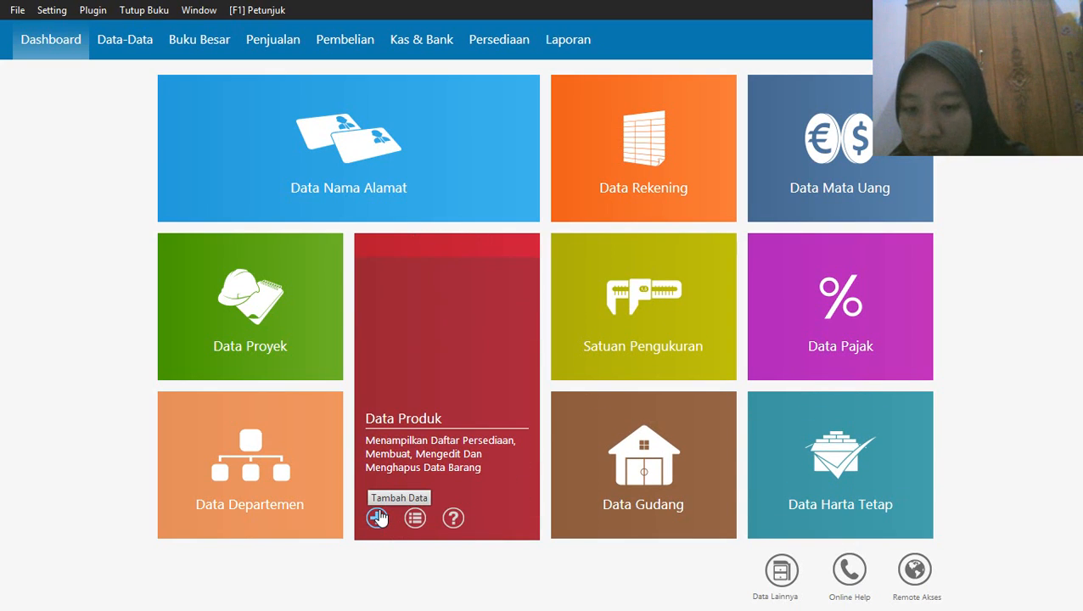
{"action": "left_click", "coordinate": [377, 517]}
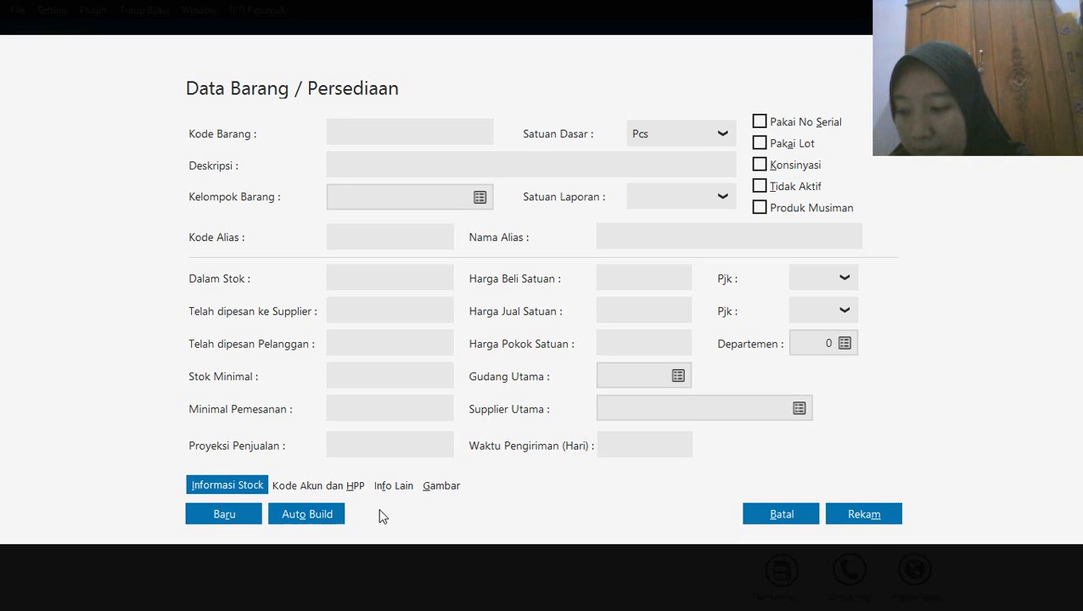
{"action": "type", "text": "H"}
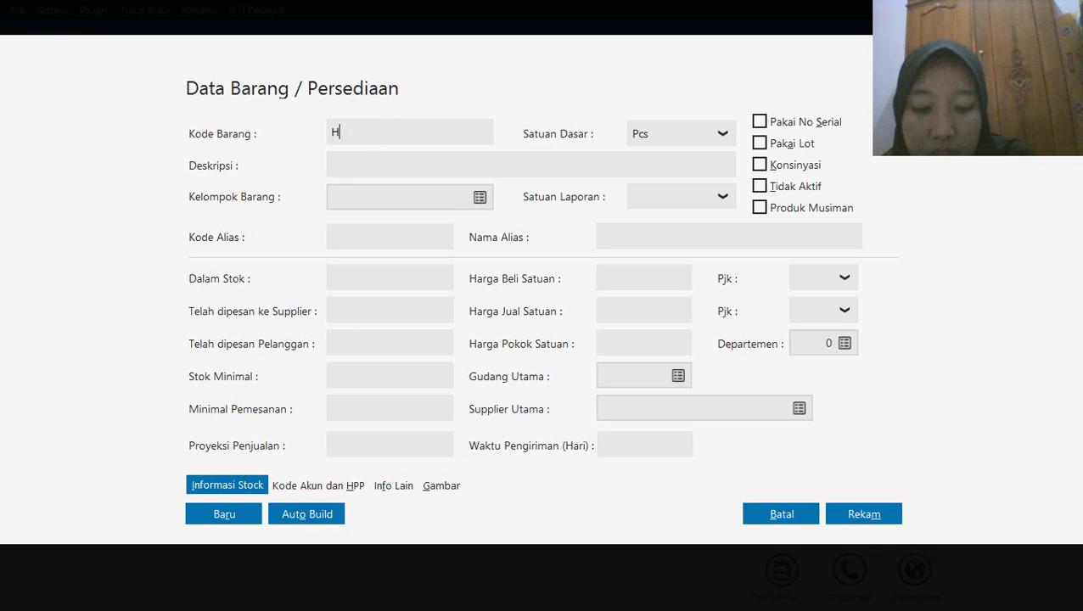
{"action": "type", "text": "-004"}
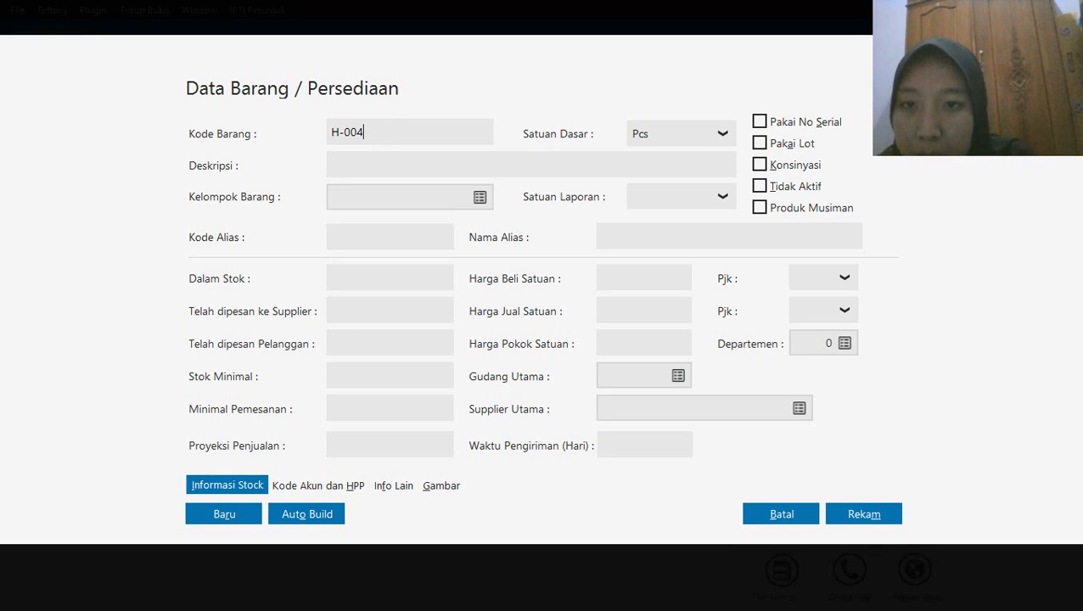
{"action": "left_click", "coordinate": [354, 163]}
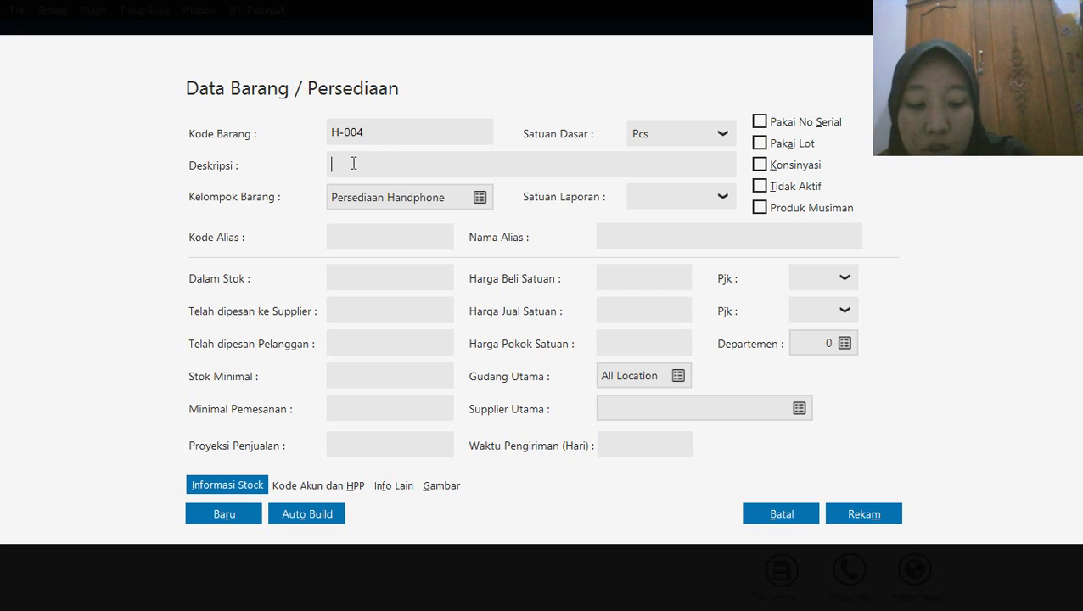
{"action": "type", "text": "Oppo"}
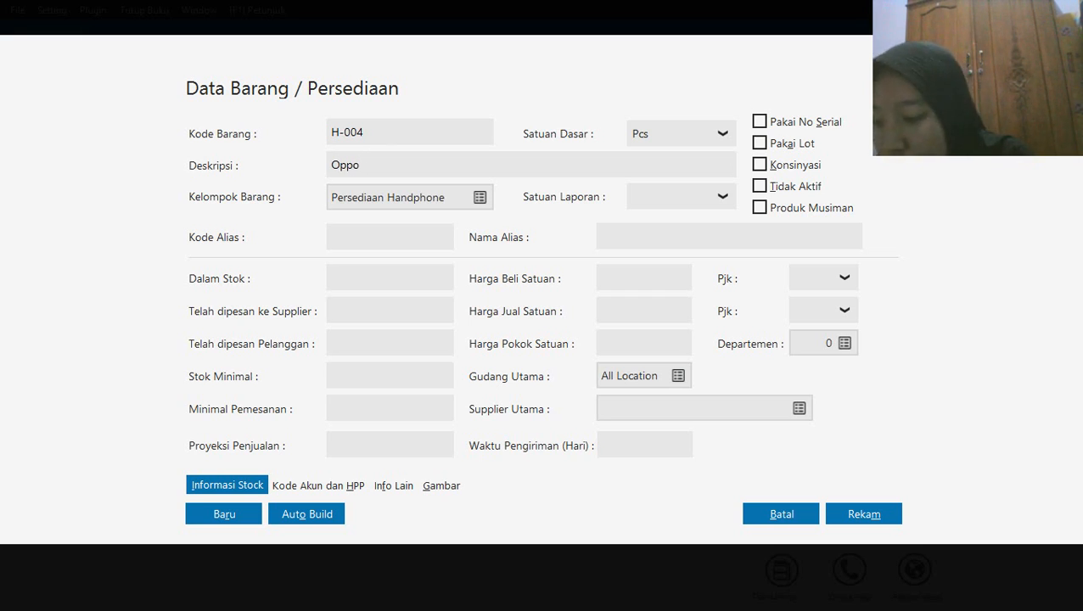
{"action": "type", "text": " F1 S"}
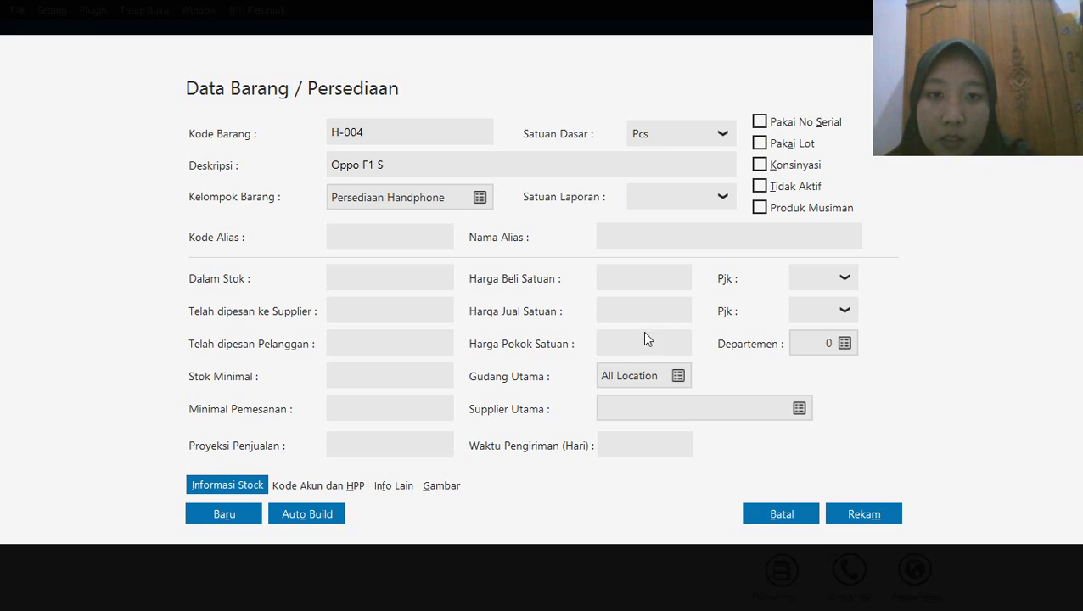
{"action": "left_click", "coordinate": [873, 515]}
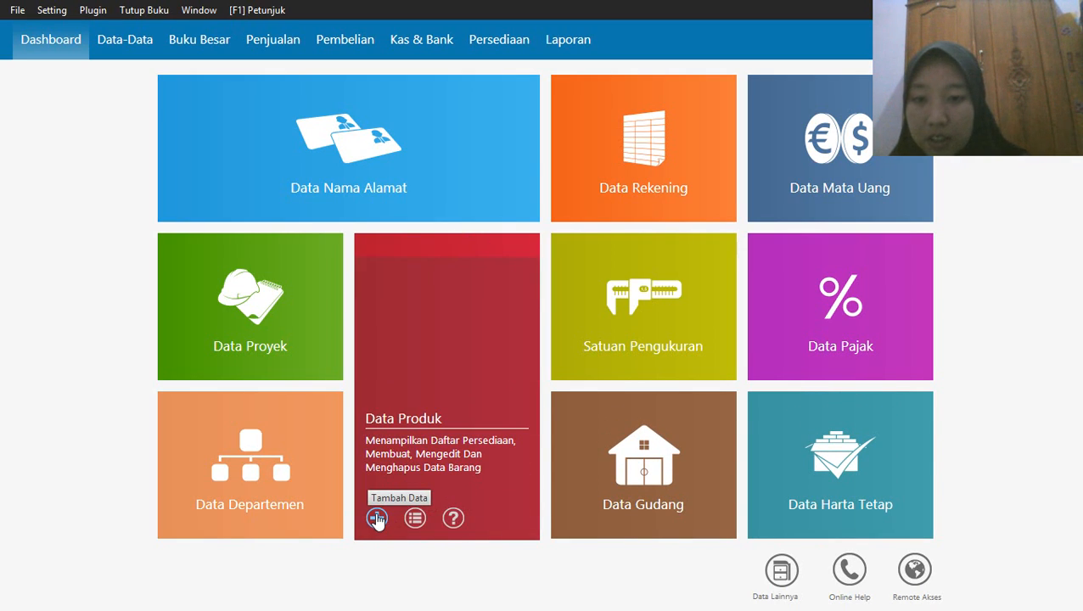
Start a new product record and assign it to the Persediaan Casing item group
{"action": "left_click", "coordinate": [377, 518]}
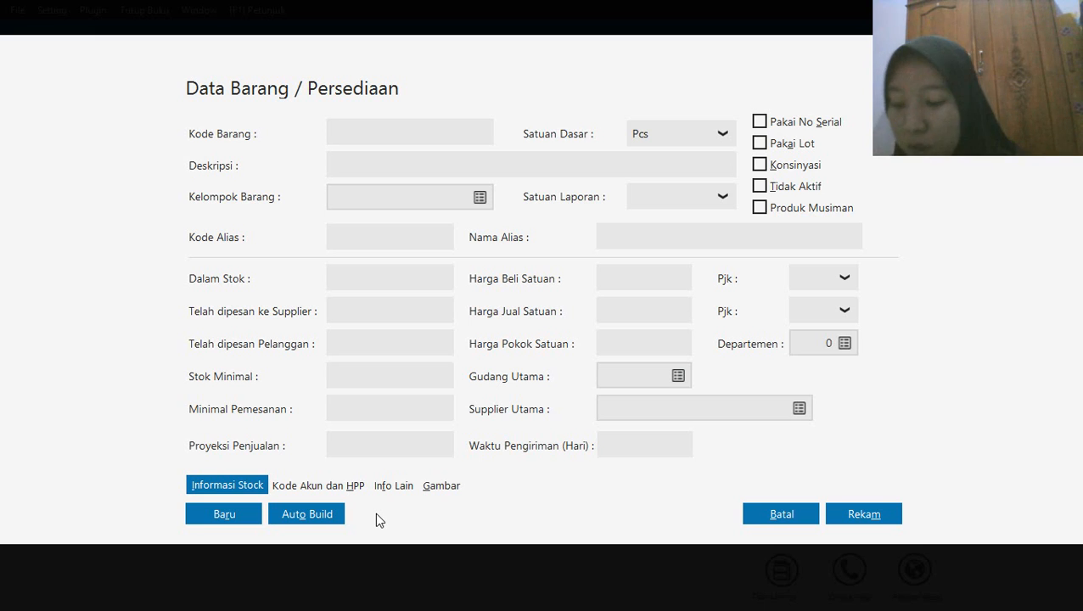
{"action": "left_click", "coordinate": [479, 197]}
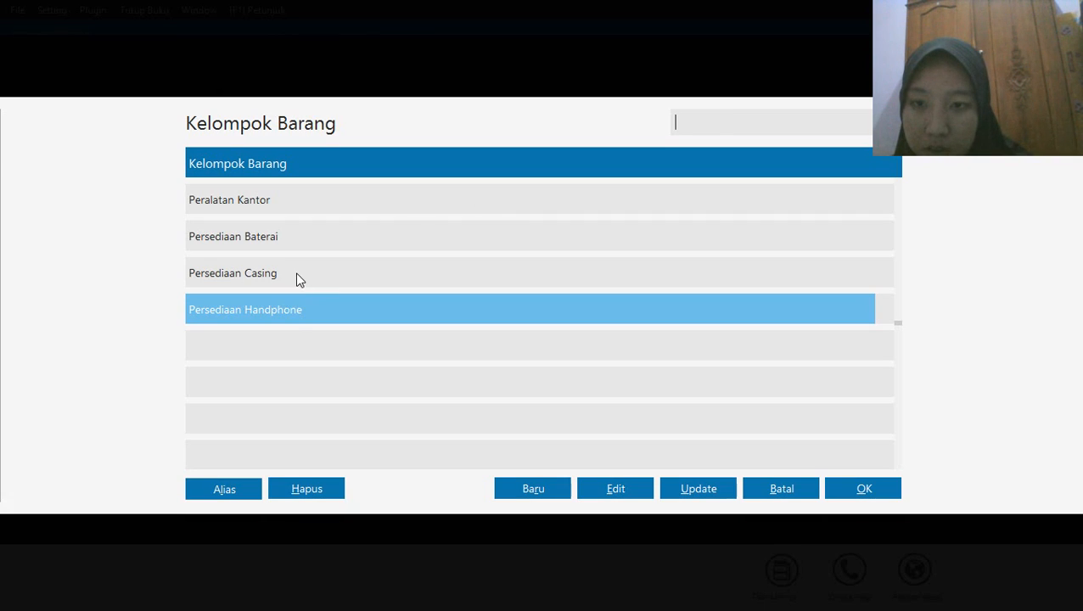
{"action": "left_click", "coordinate": [308, 275]}
{"action": "left_click", "coordinate": [858, 492]}
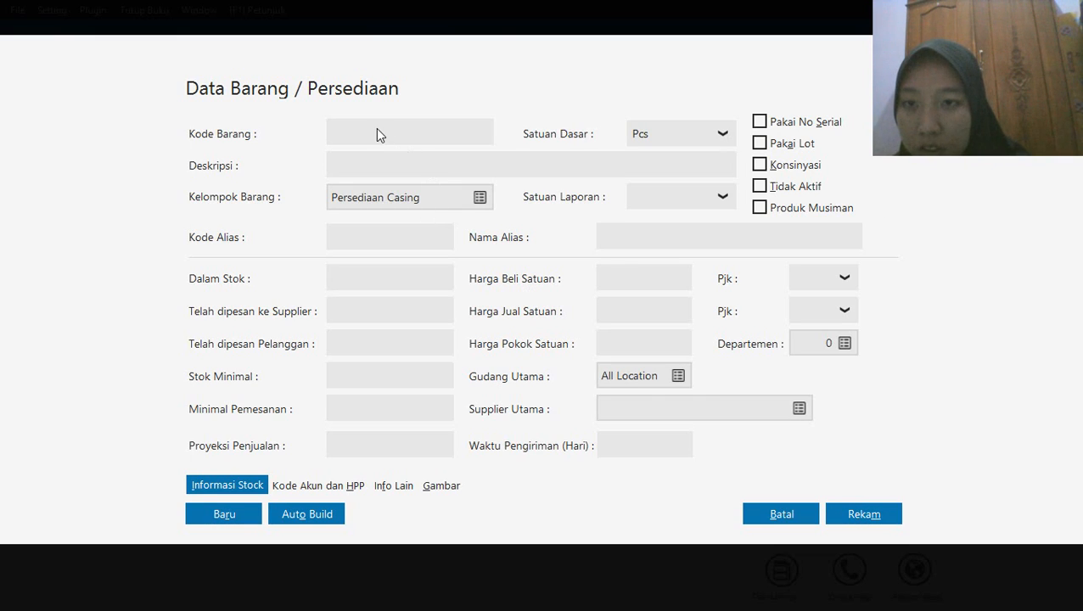
Give the new casing product the item code C-001 and description Casing Samsung, and record it
{"action": "left_click", "coordinate": [334, 132]}
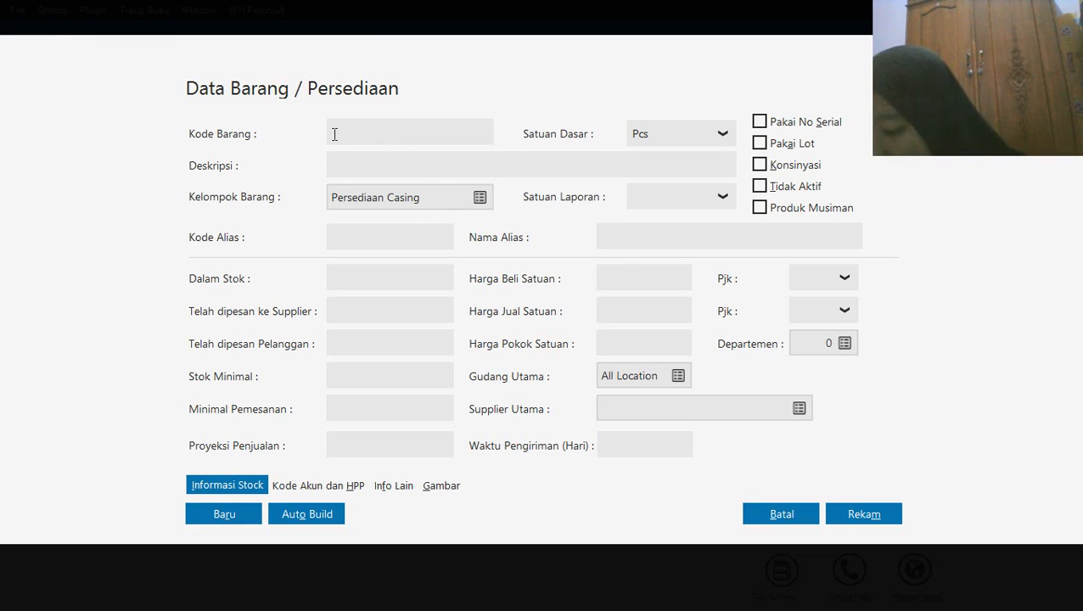
{"action": "type", "text": "C-"}
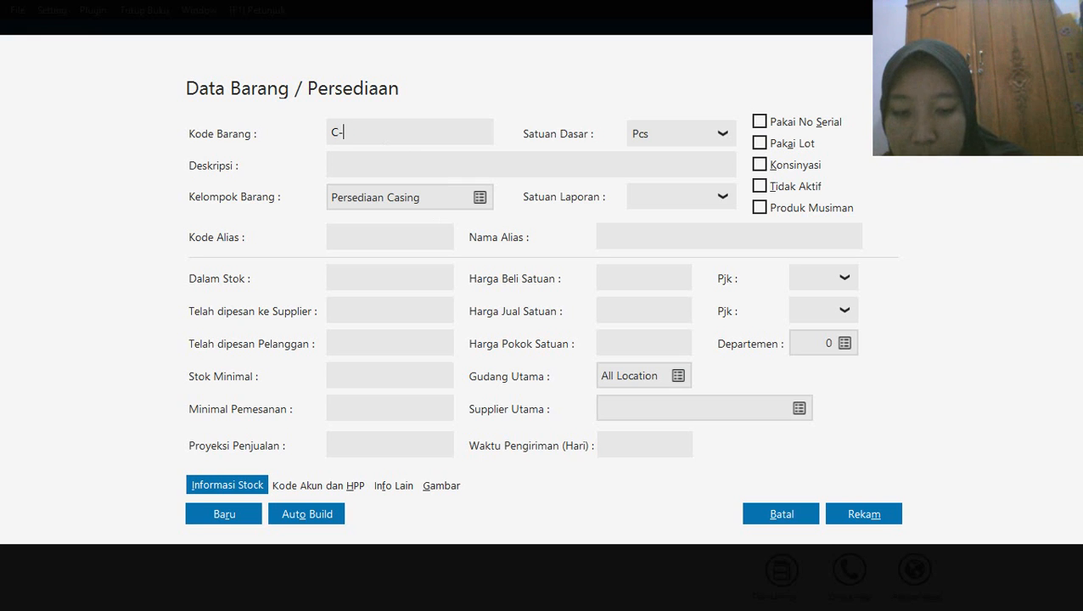
{"action": "type", "text": "001"}
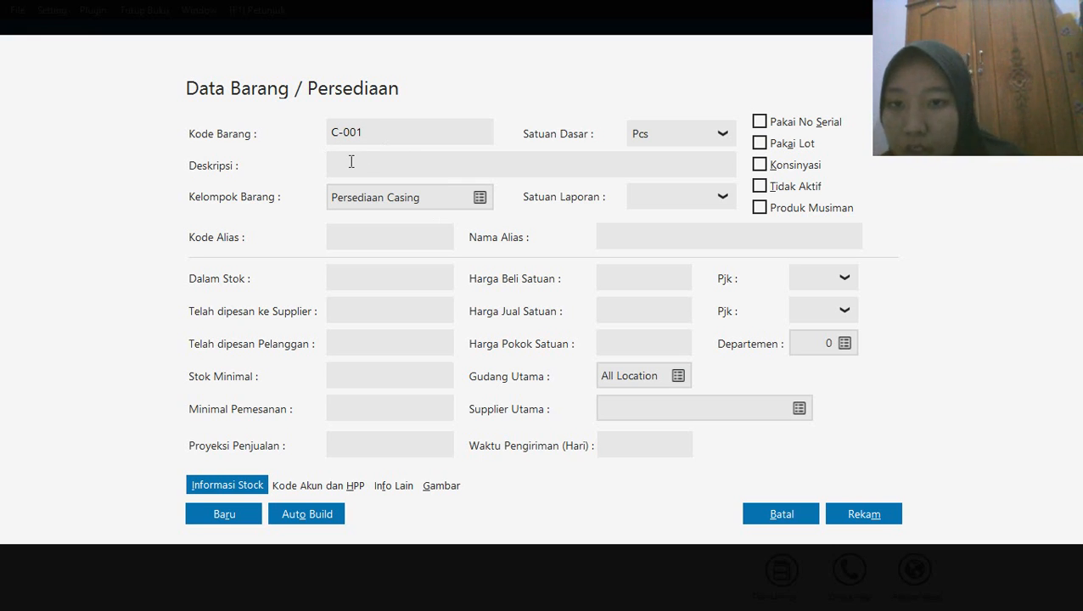
{"action": "left_click", "coordinate": [351, 161]}
{"action": "type", "text": "C"}
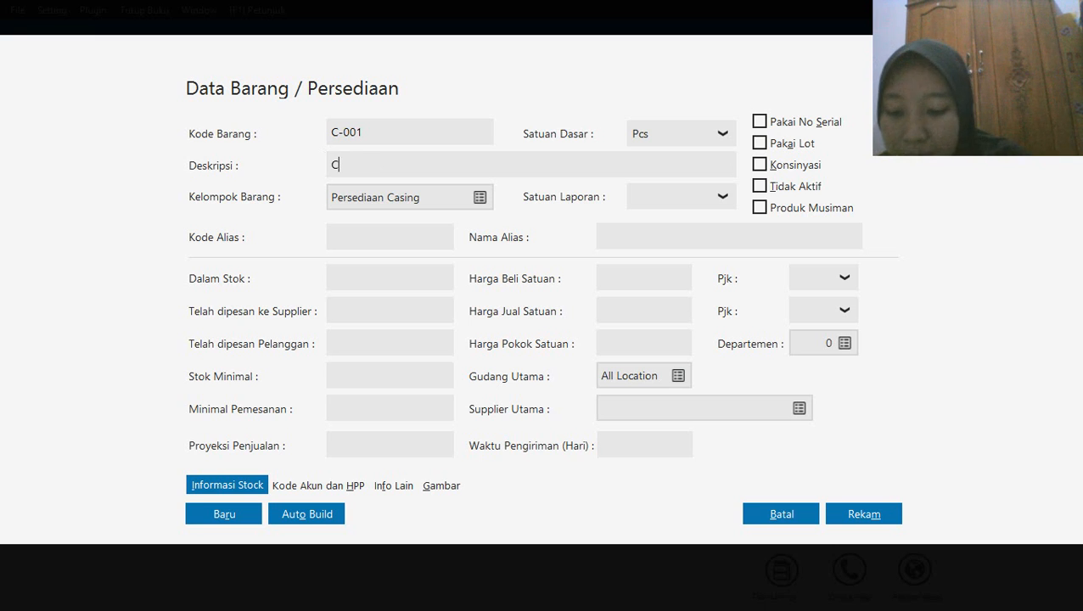
{"action": "type", "text": "asing S"}
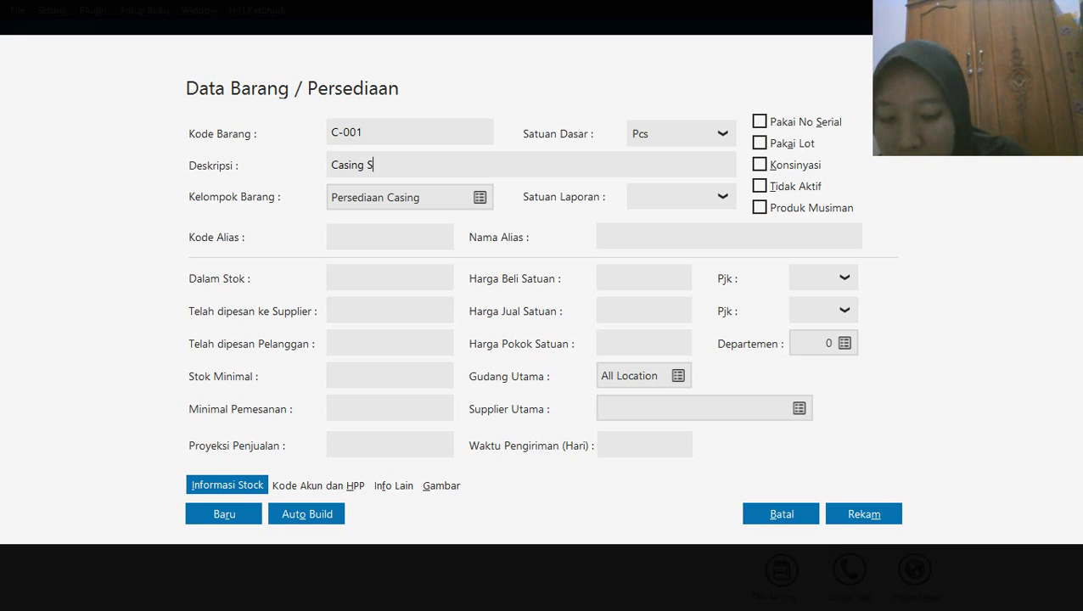
{"action": "type", "text": "amsung"}
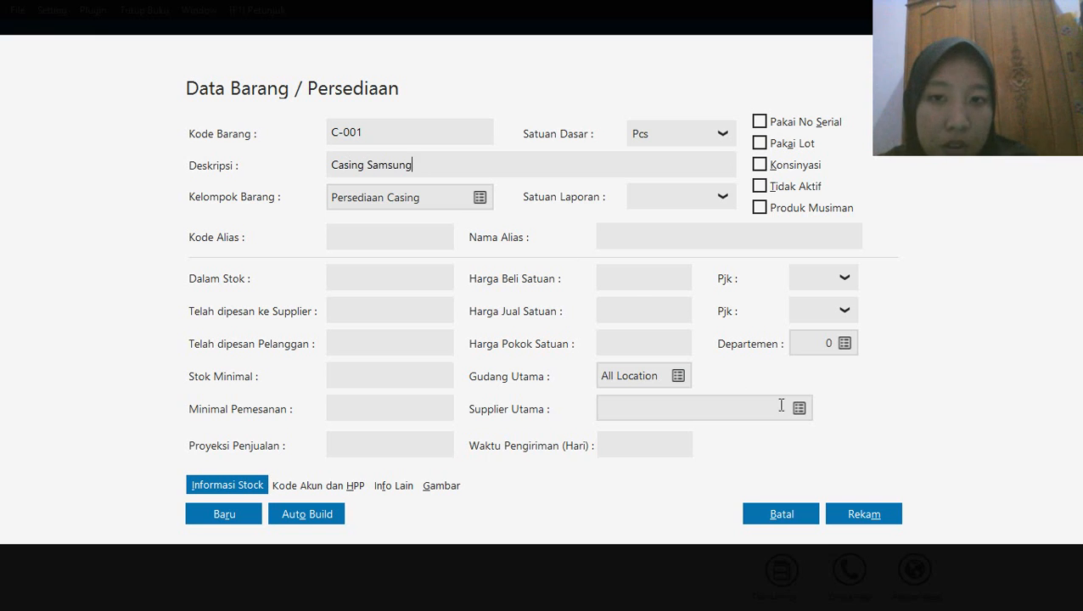
{"action": "left_click", "coordinate": [852, 515]}
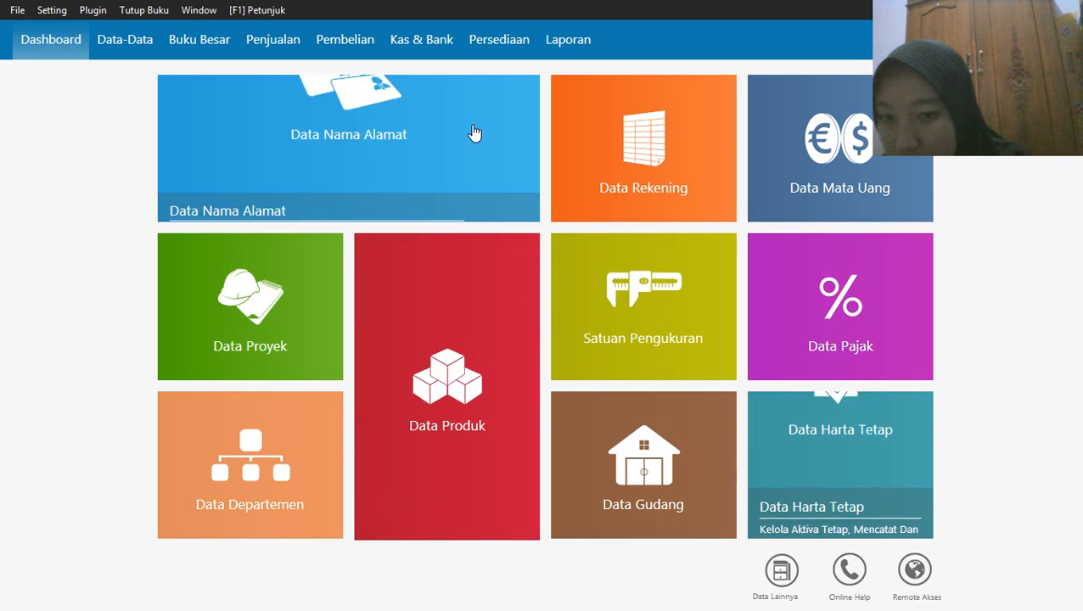
Add a new product with item code C-002 and description Casing Oppo, and record it
{"action": "mouse_move", "coordinate": [437, 499]}
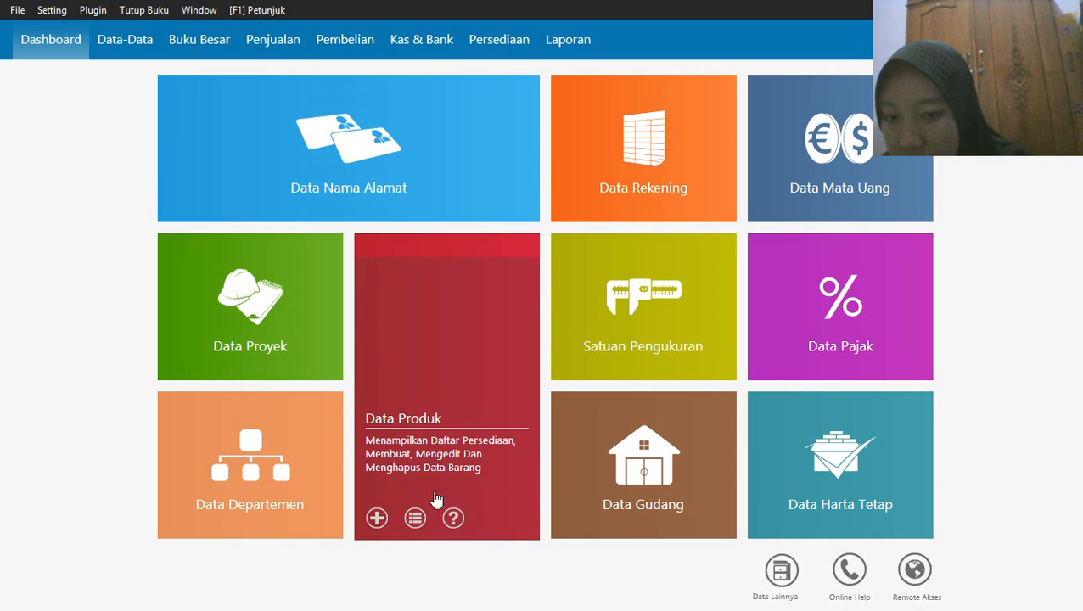
{"action": "left_click", "coordinate": [378, 520]}
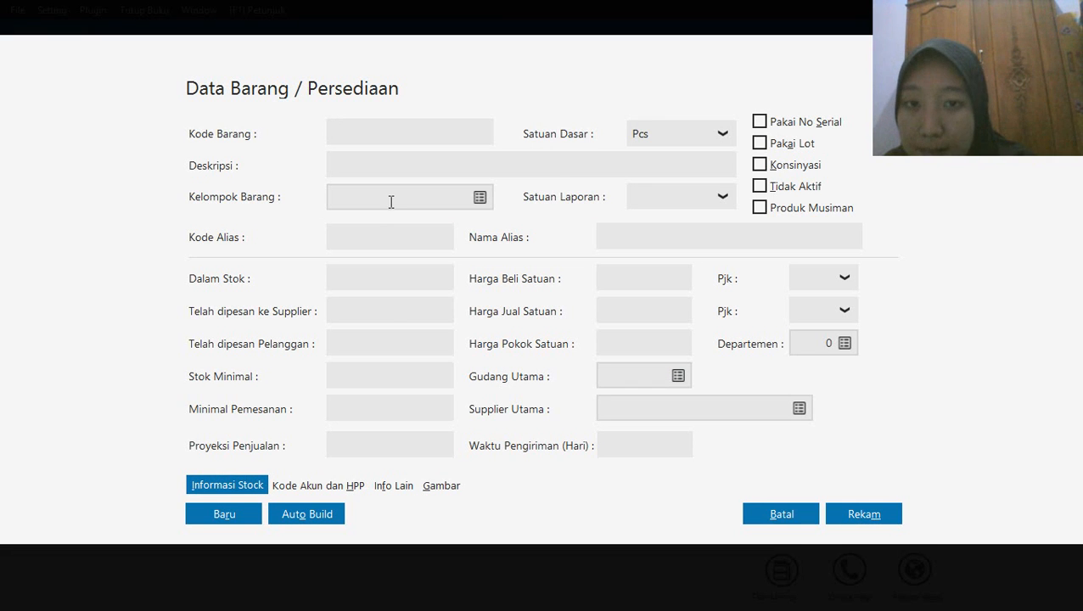
{"action": "type", "text": "C"}
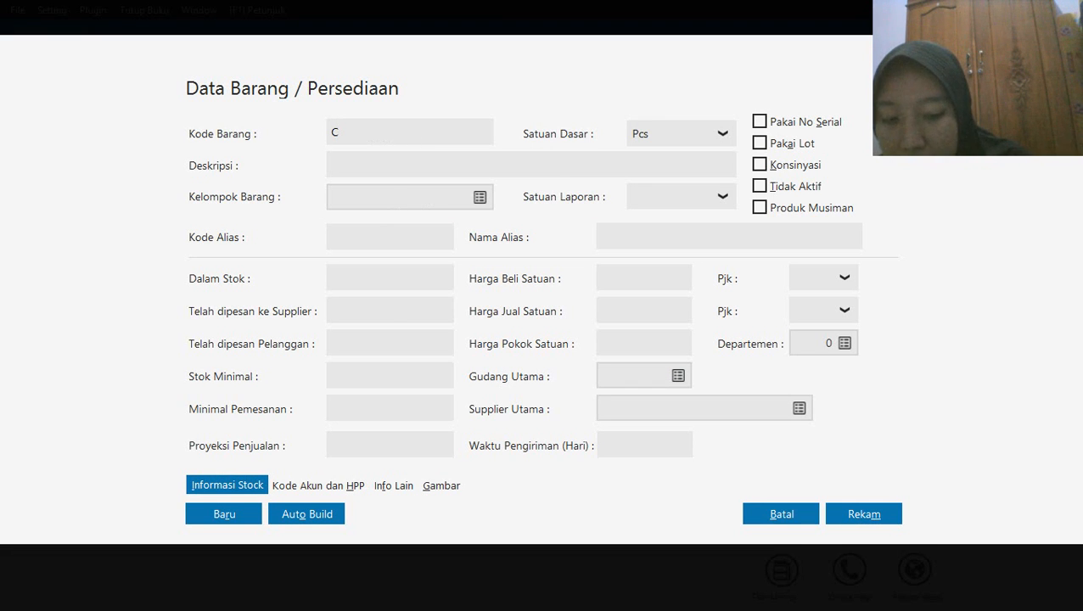
{"action": "type", "text": "-002"}
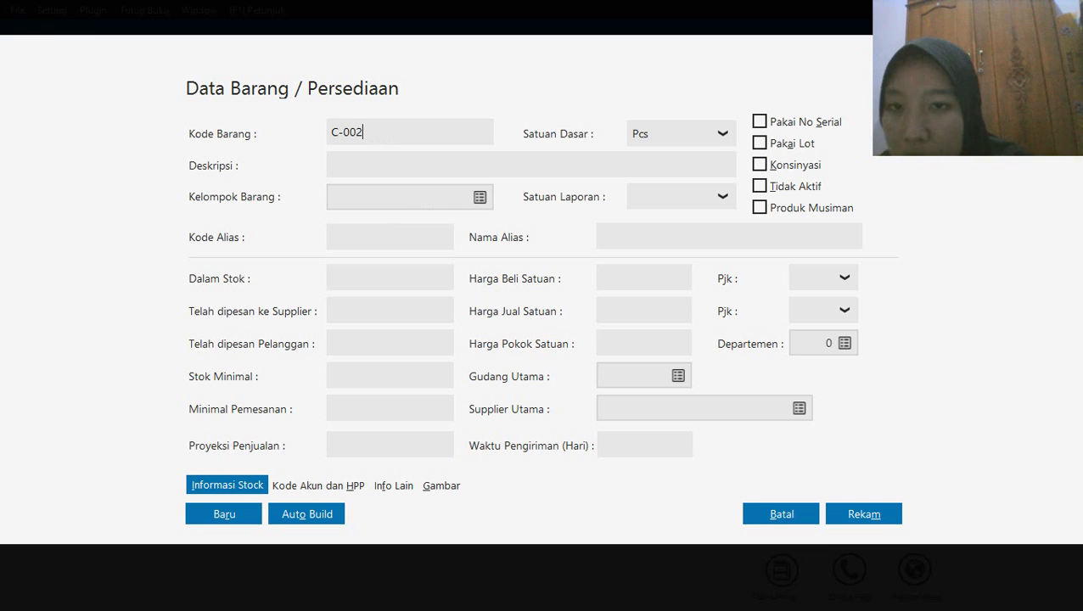
{"action": "left_click", "coordinate": [342, 159]}
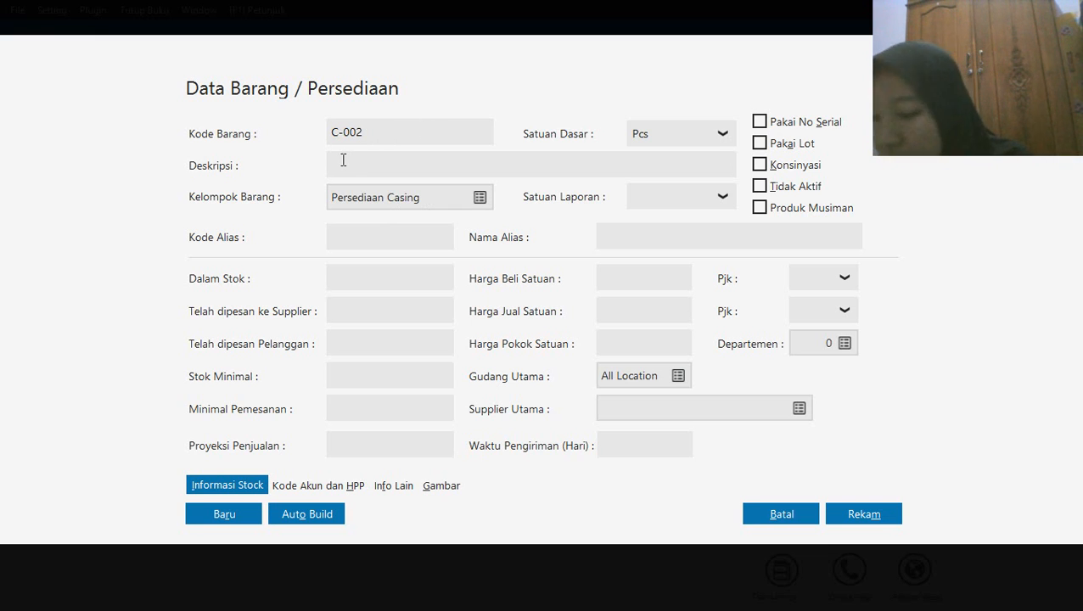
{"action": "type", "text": "Casing"}
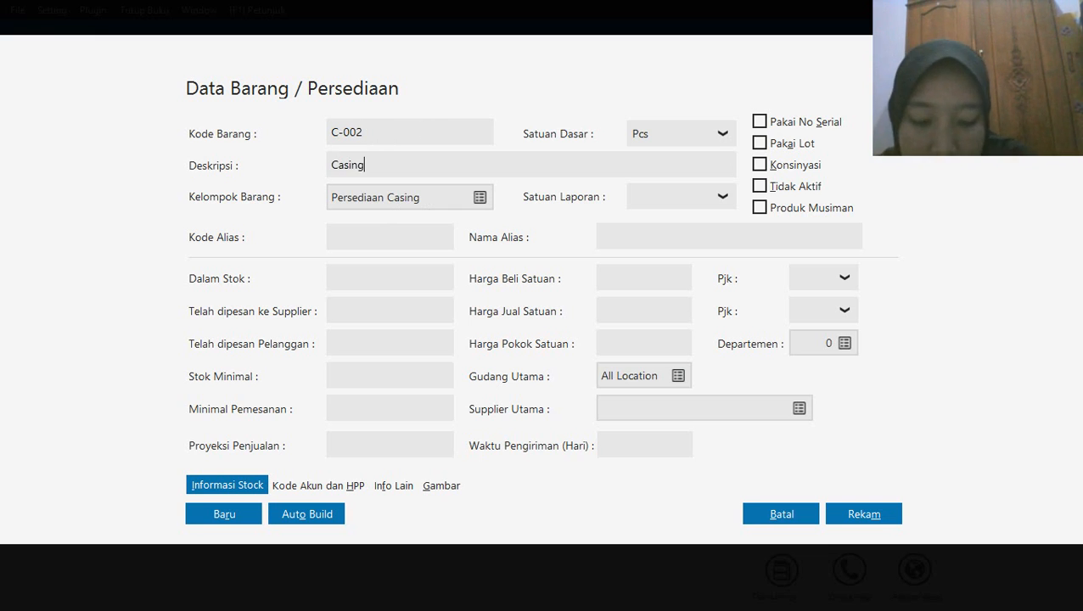
{"action": "type", "text": " Oppo"}
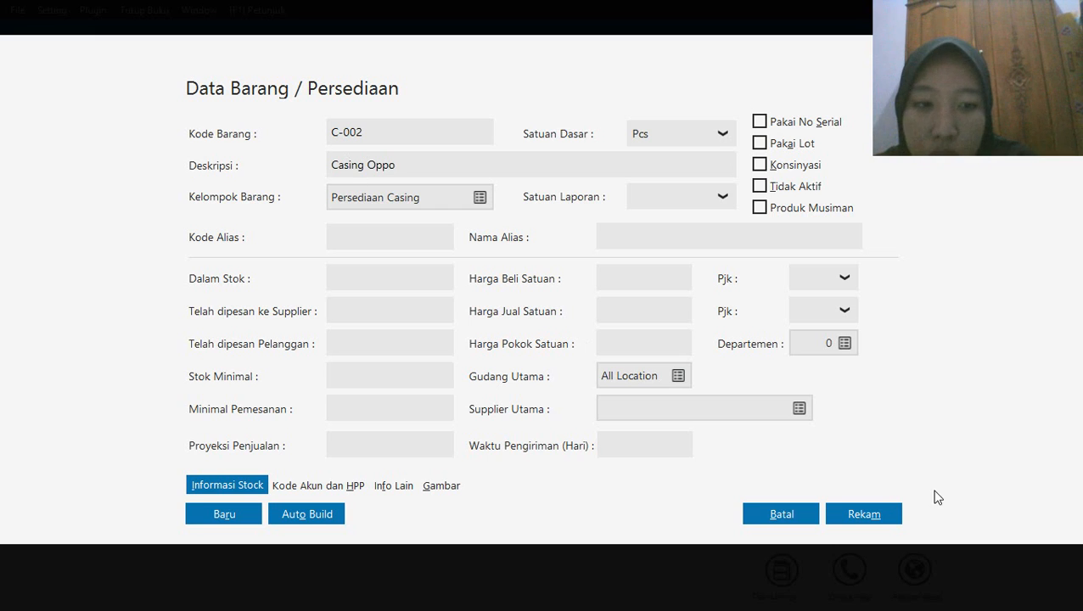
{"action": "left_click", "coordinate": [876, 525]}
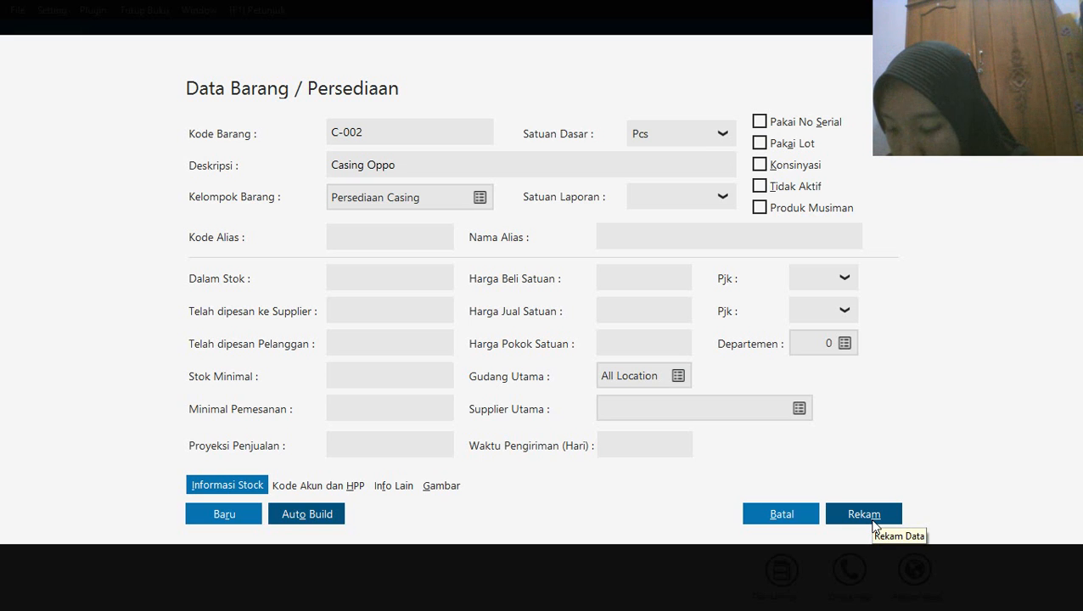
{"action": "left_click", "coordinate": [873, 521]}
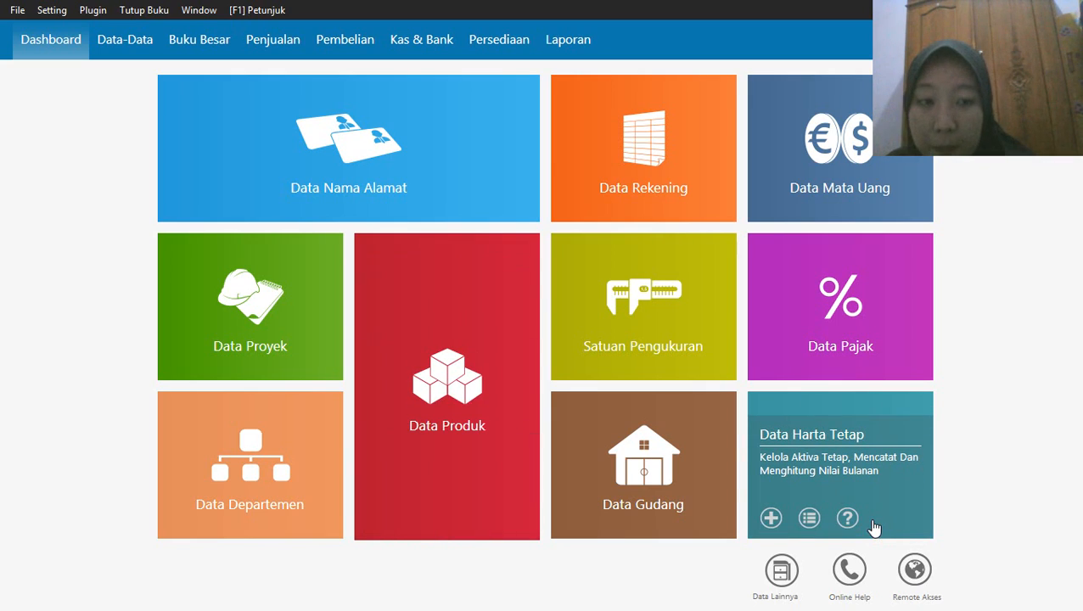
Start a new product record and assign it to the Persediaan Baterai item group
{"action": "mouse_move", "coordinate": [380, 517]}
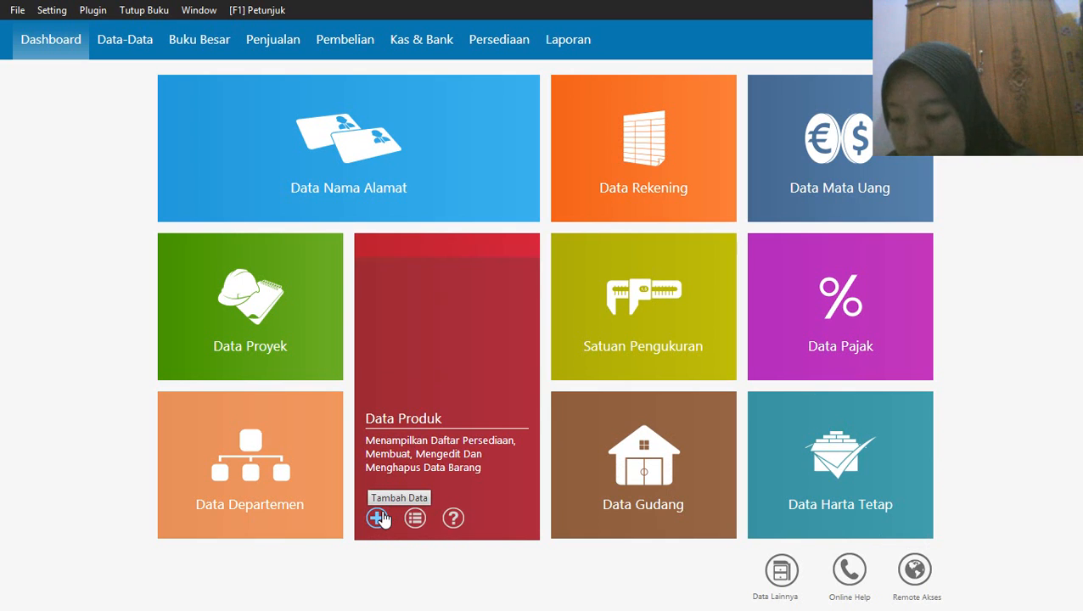
{"action": "left_click", "coordinate": [380, 518]}
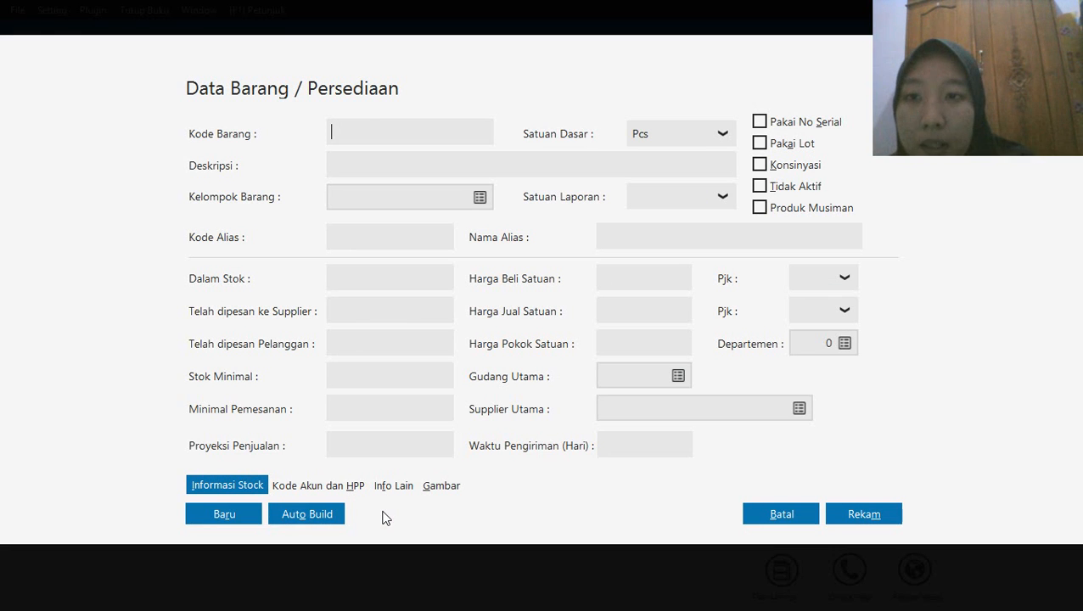
{"action": "left_click", "coordinate": [477, 200]}
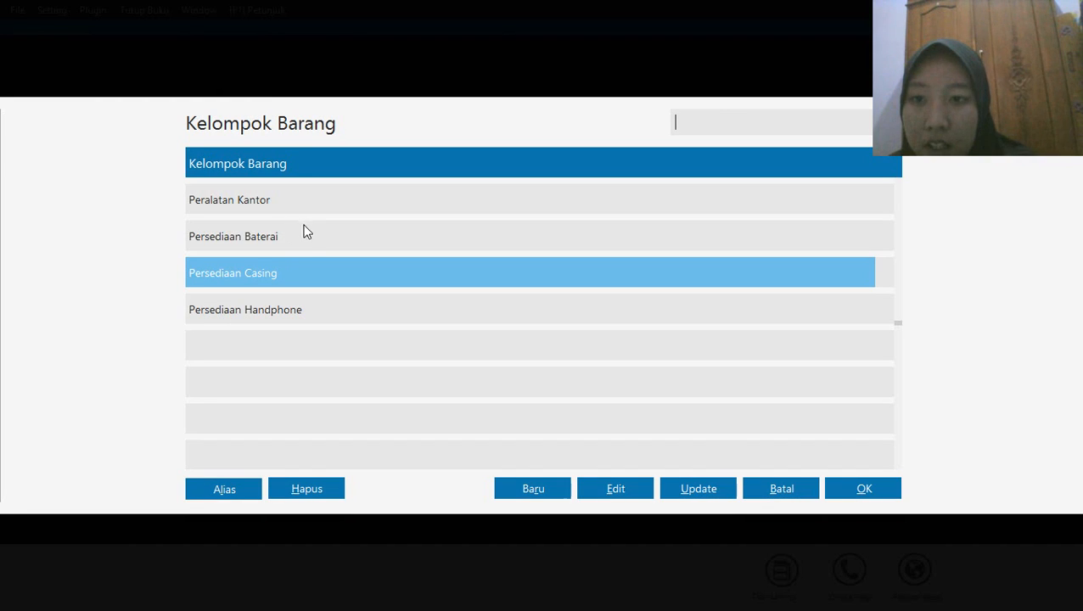
{"action": "left_click", "coordinate": [310, 237]}
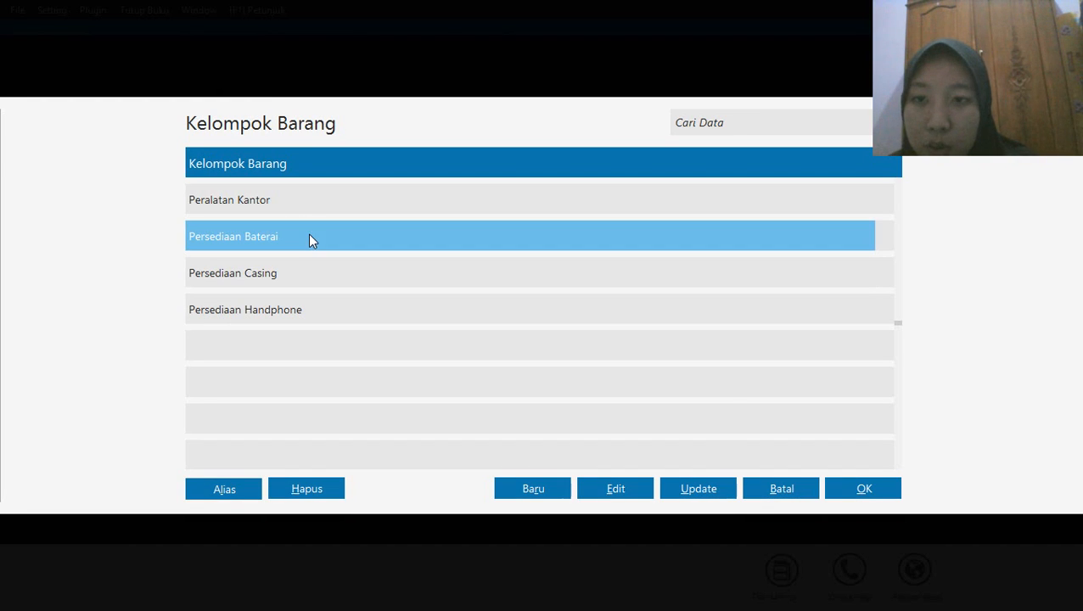
{"action": "left_click", "coordinate": [865, 488]}
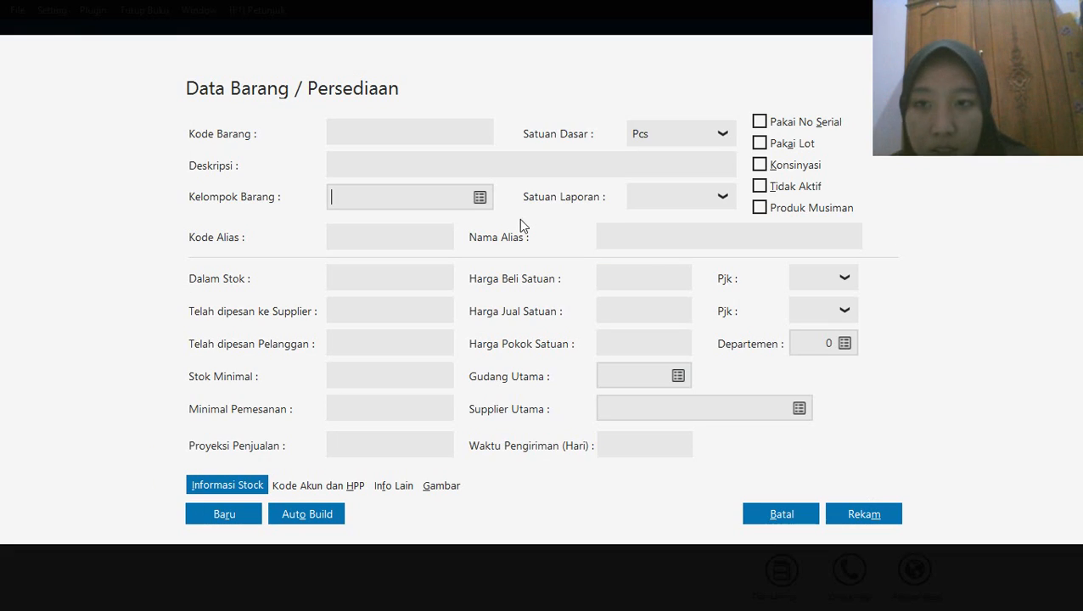
Give the new battery product the item code B-001 and description Baterai Samsung, and record it
{"action": "left_click", "coordinate": [361, 130]}
{"action": "type", "text": "B-001"}
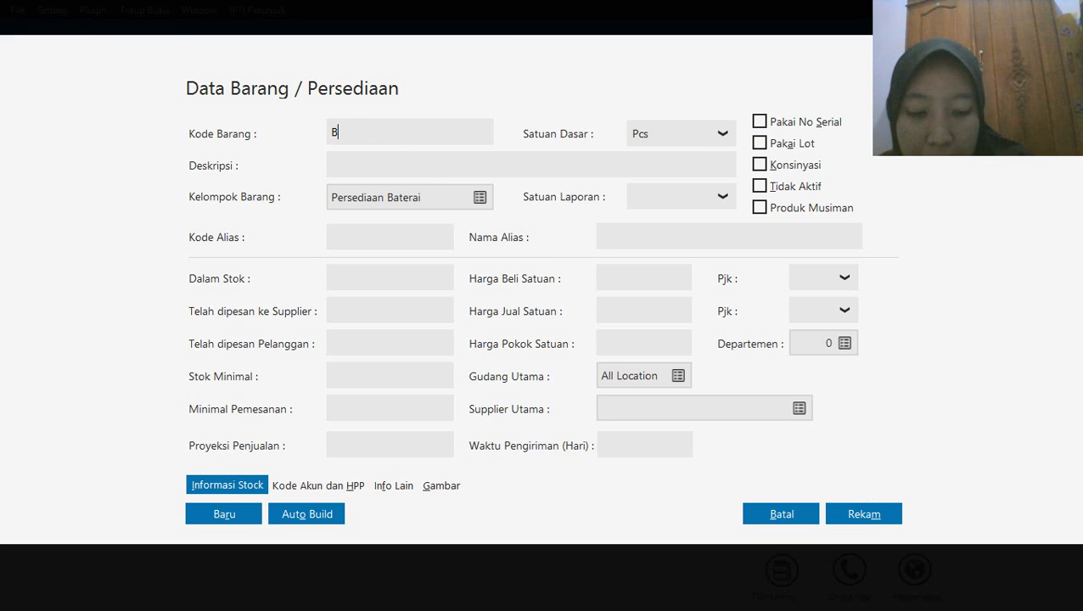
{"action": "left_click", "coordinate": [367, 164]}
{"action": "type", "text": "Batera"}
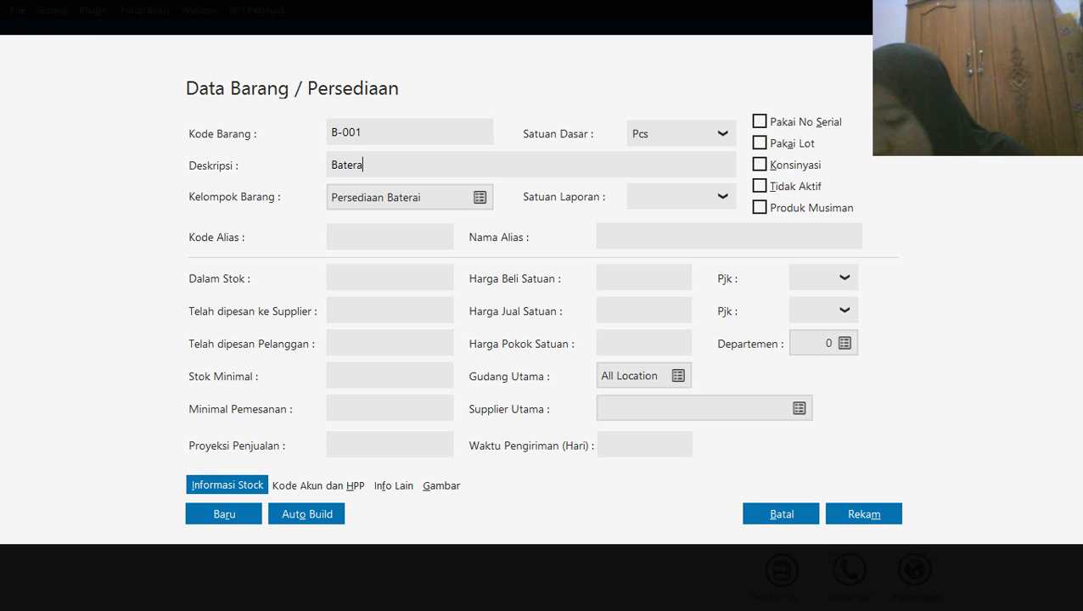
{"action": "type", "text": "i Samsung"}
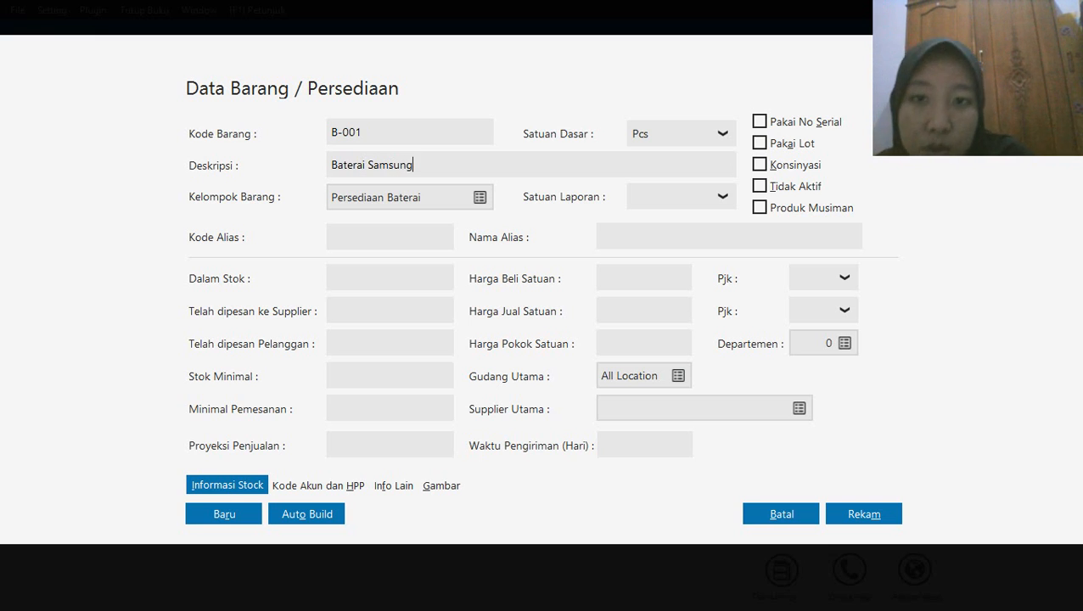
{"action": "left_click", "coordinate": [876, 518]}
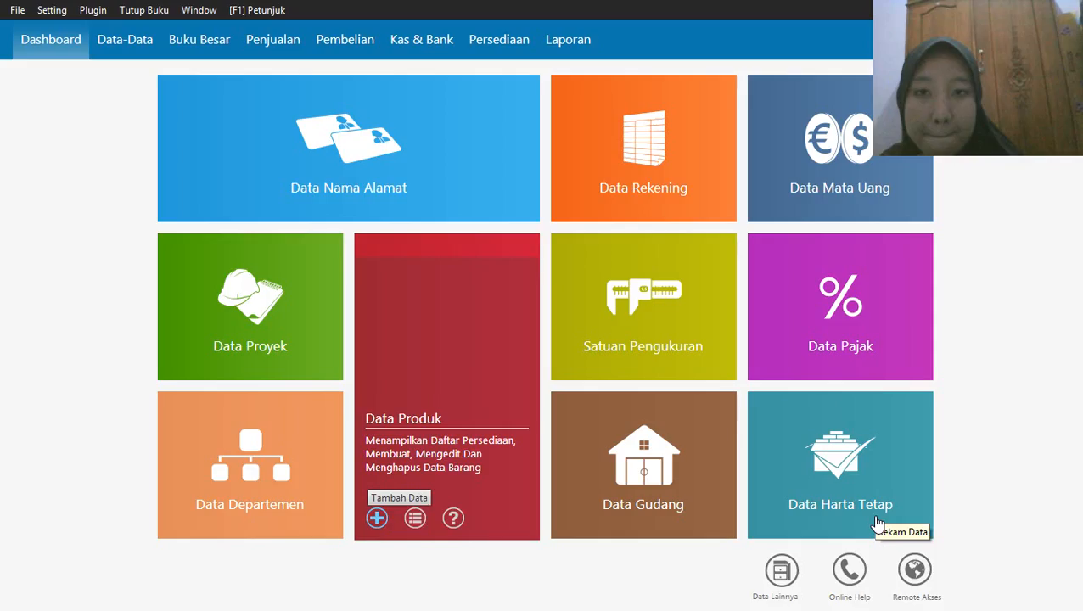
Add a new product with item code B-002 and description Baterai Oppo, and record it
{"action": "mouse_move", "coordinate": [380, 516]}
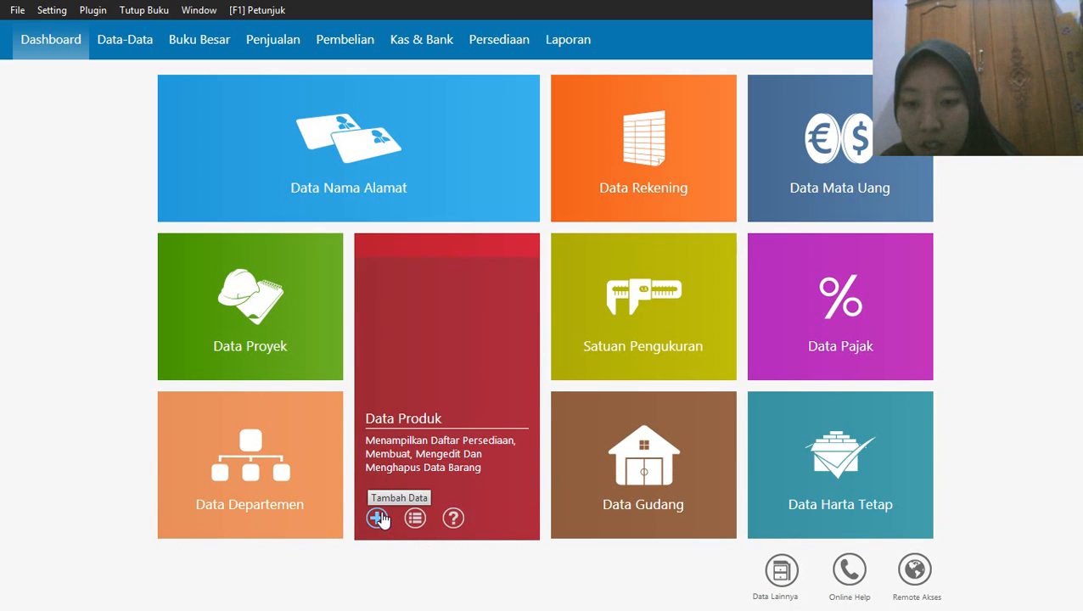
{"action": "left_click", "coordinate": [377, 518]}
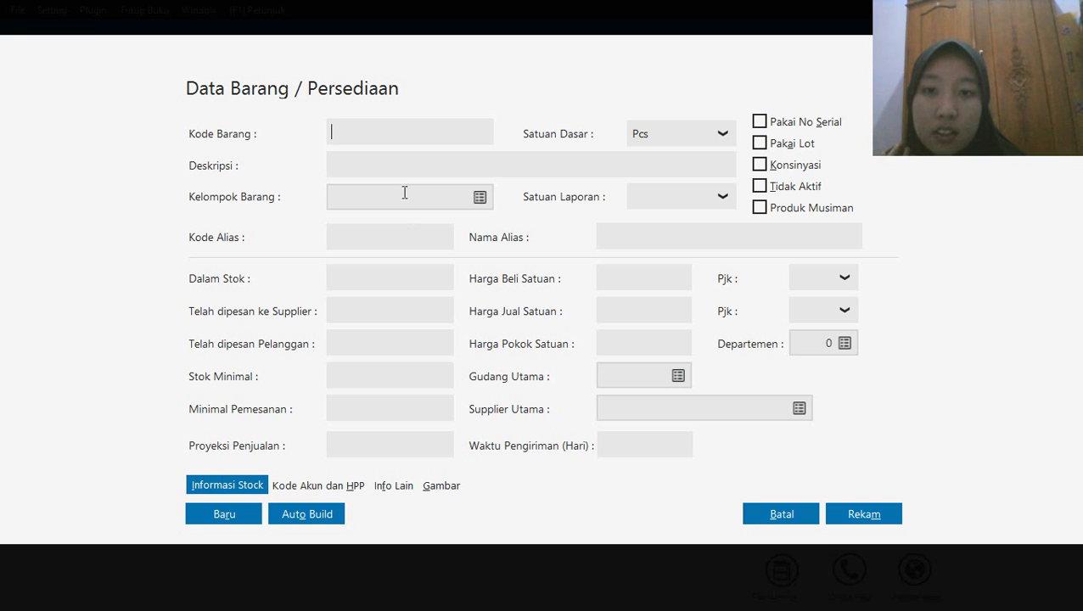
{"action": "type", "text": "B-002"}
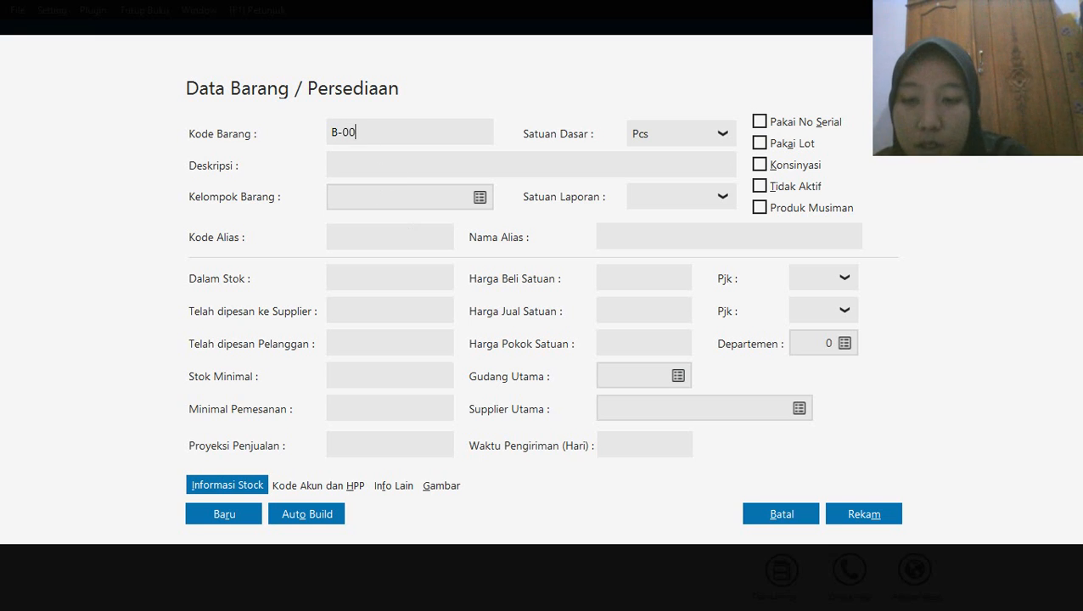
{"action": "left_click", "coordinate": [359, 171]}
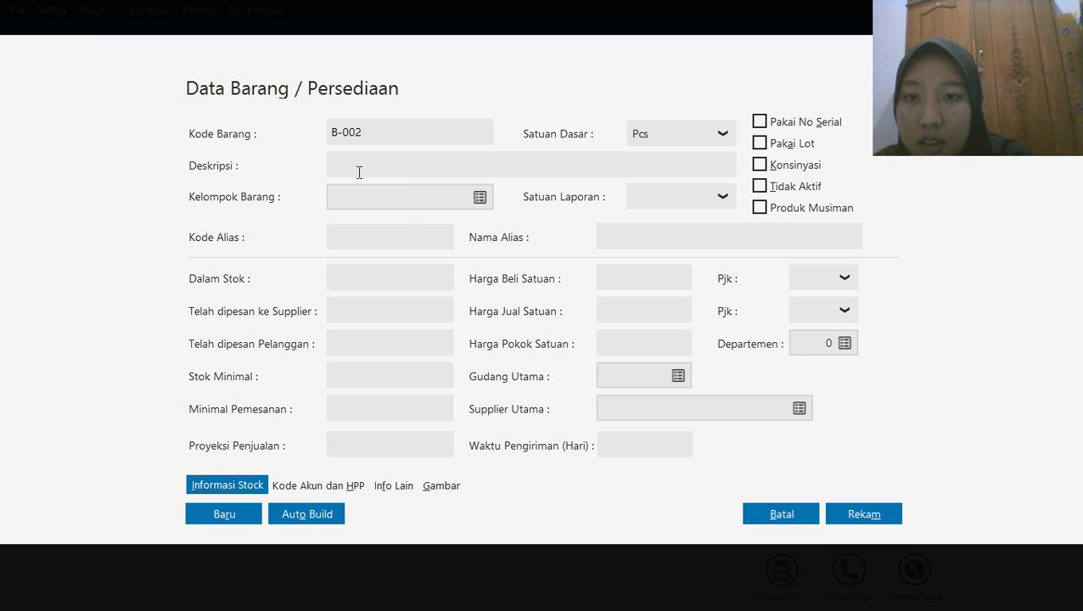
{"action": "type", "text": "Batera"}
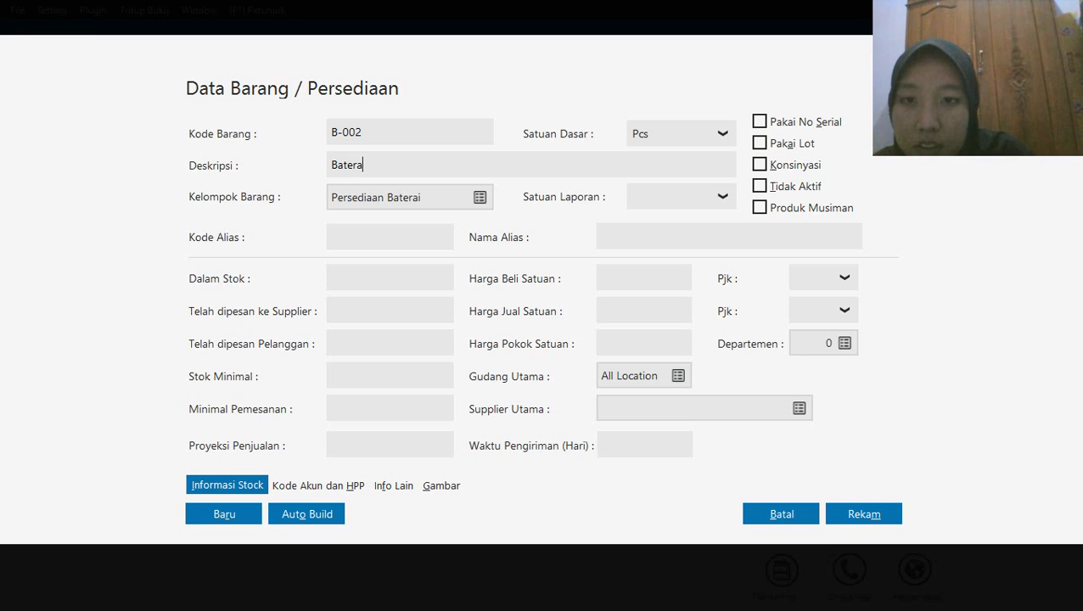
{"action": "type", "text": "i Oppo"}
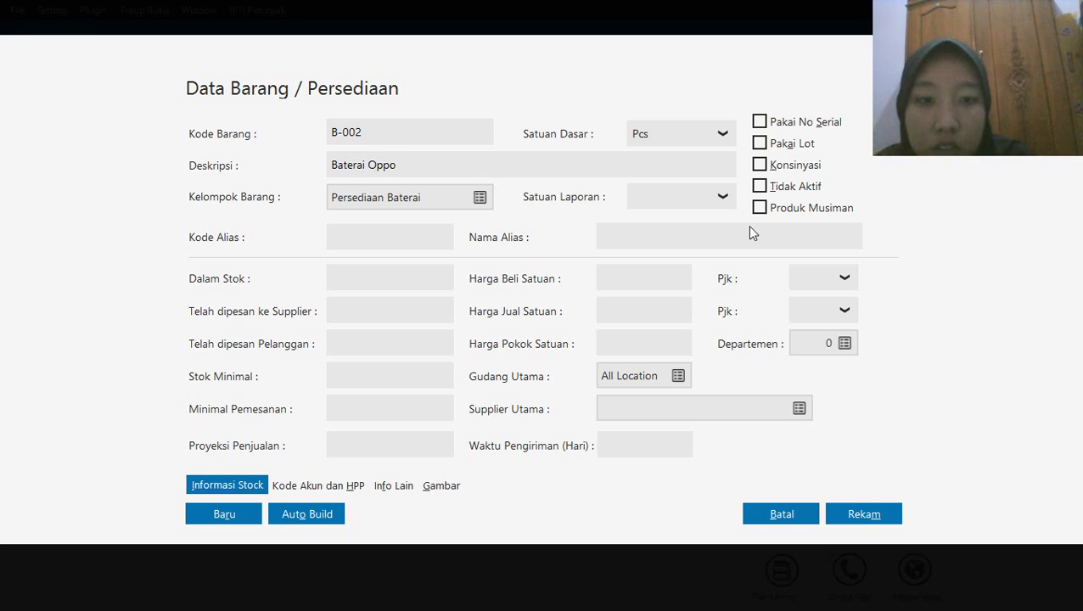
{"action": "left_click", "coordinate": [866, 518]}
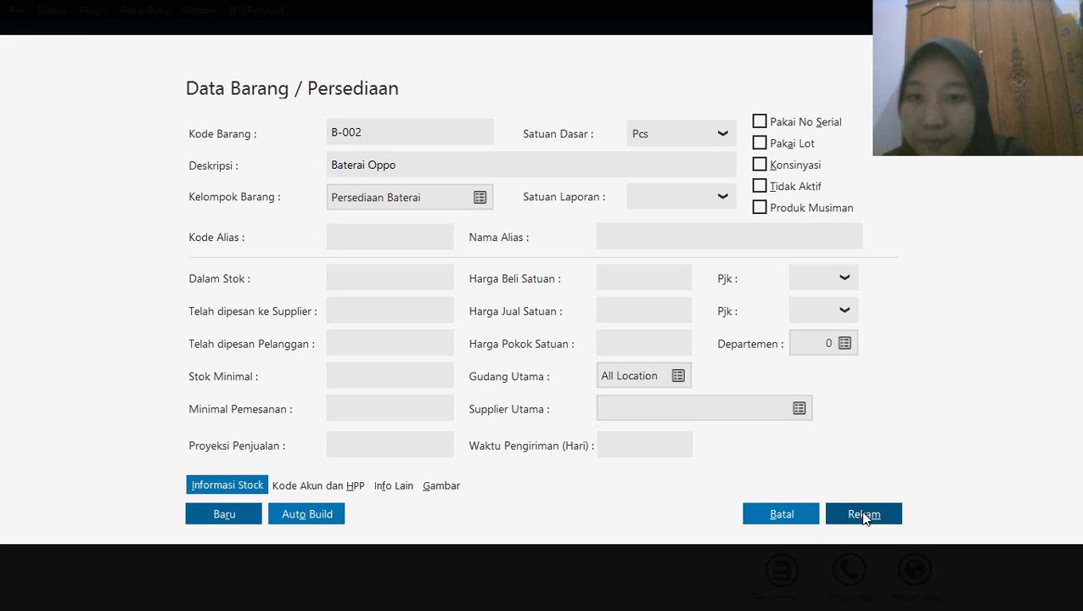
{"action": "key", "text": "Tab"}
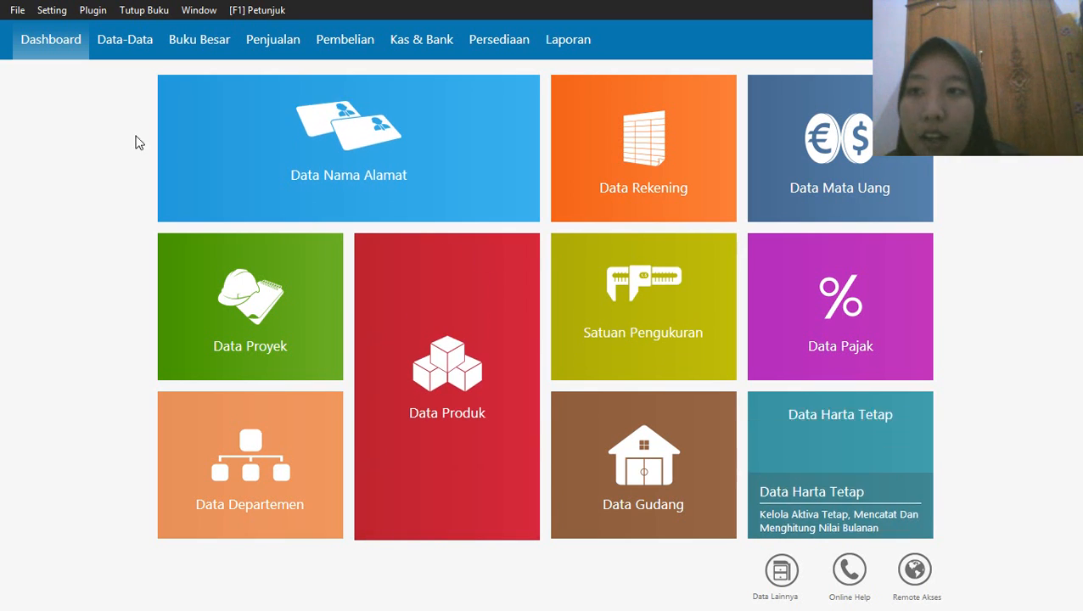
Open the opening inventory balances (Saldo Awal Persediaan) and start a new entry for item H-001, Samsung Galaxy J1
{"action": "left_click", "coordinate": [52, 11]}
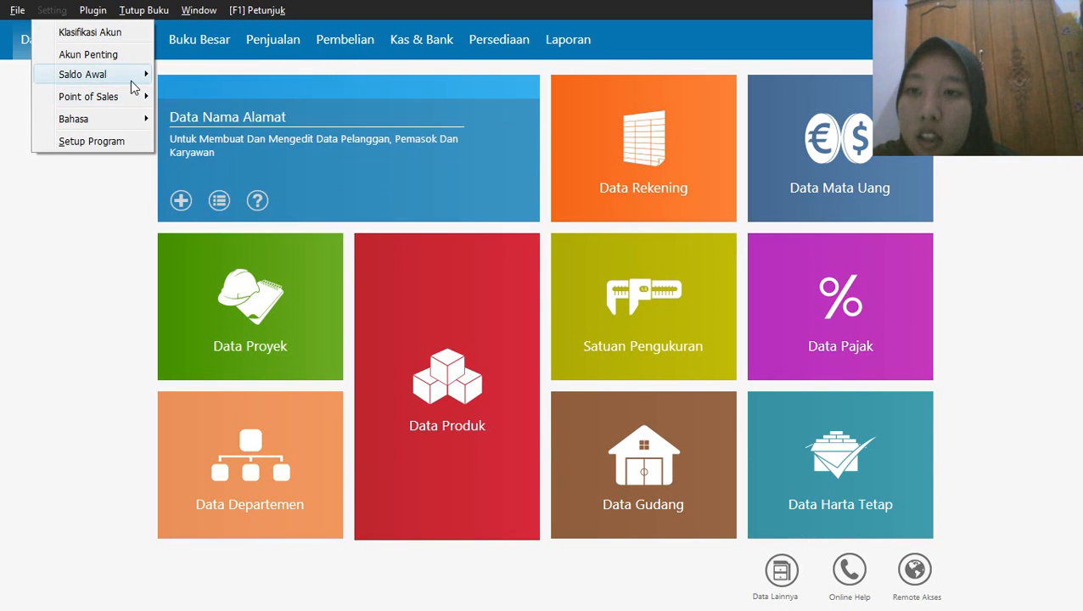
{"action": "mouse_move", "coordinate": [132, 77]}
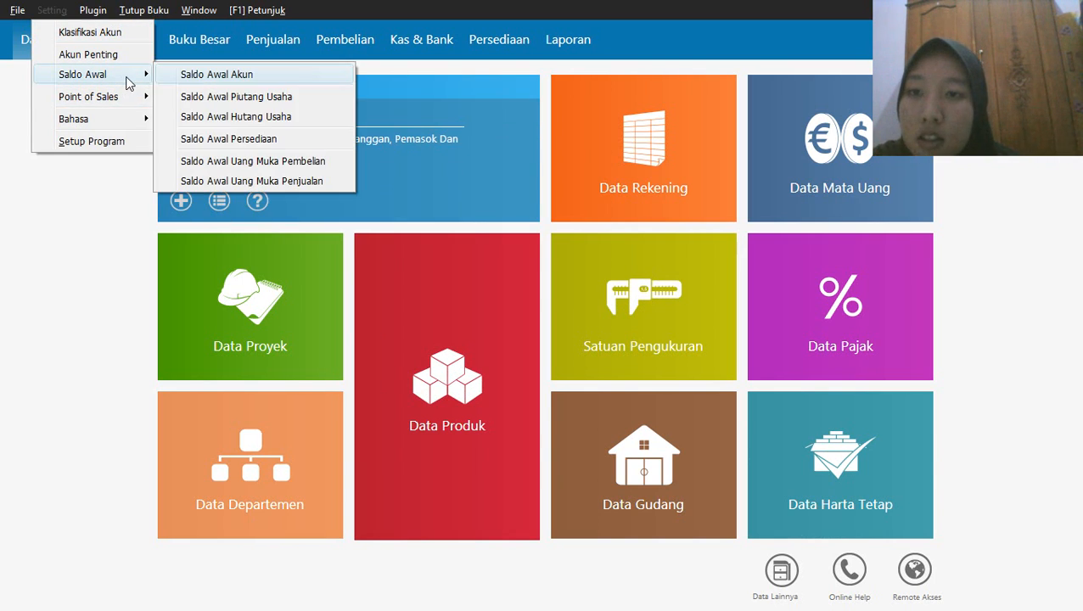
{"action": "left_click", "coordinate": [226, 139]}
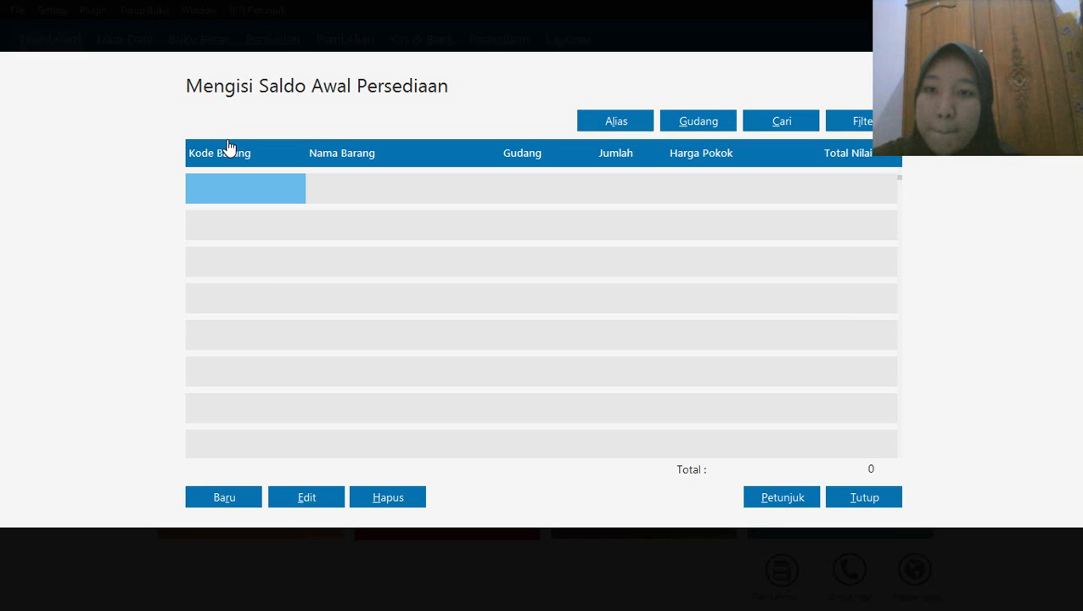
{"action": "left_click", "coordinate": [224, 498]}
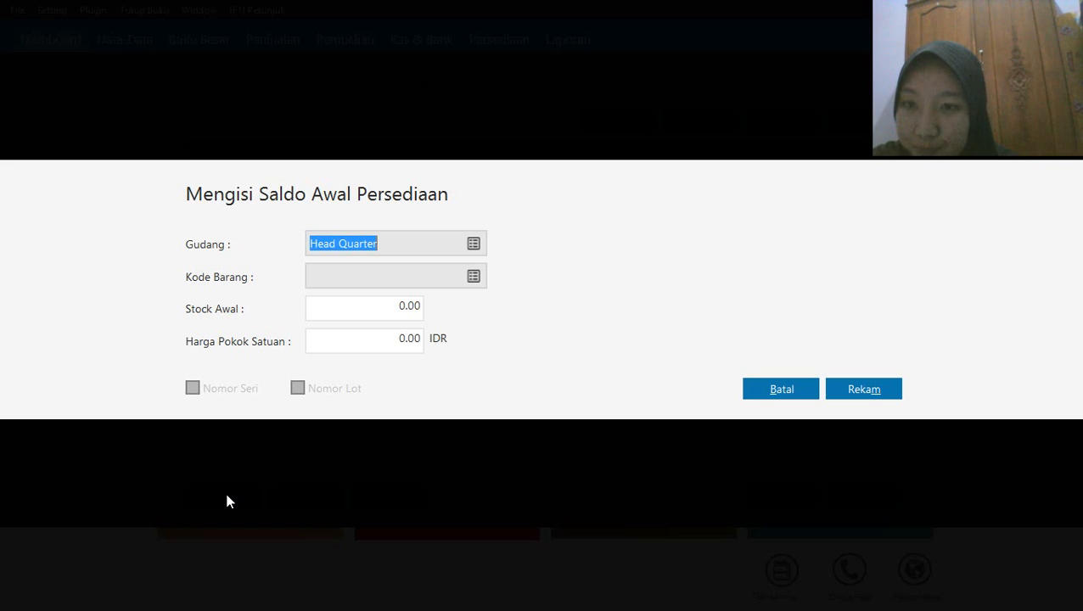
{"action": "left_click", "coordinate": [477, 278]}
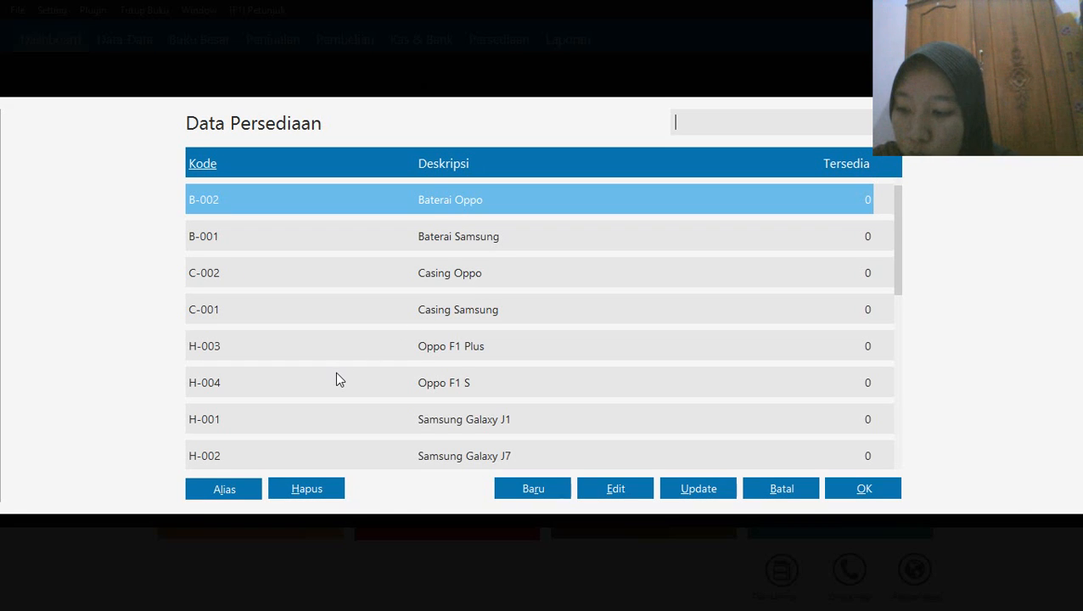
{"action": "left_click", "coordinate": [241, 417]}
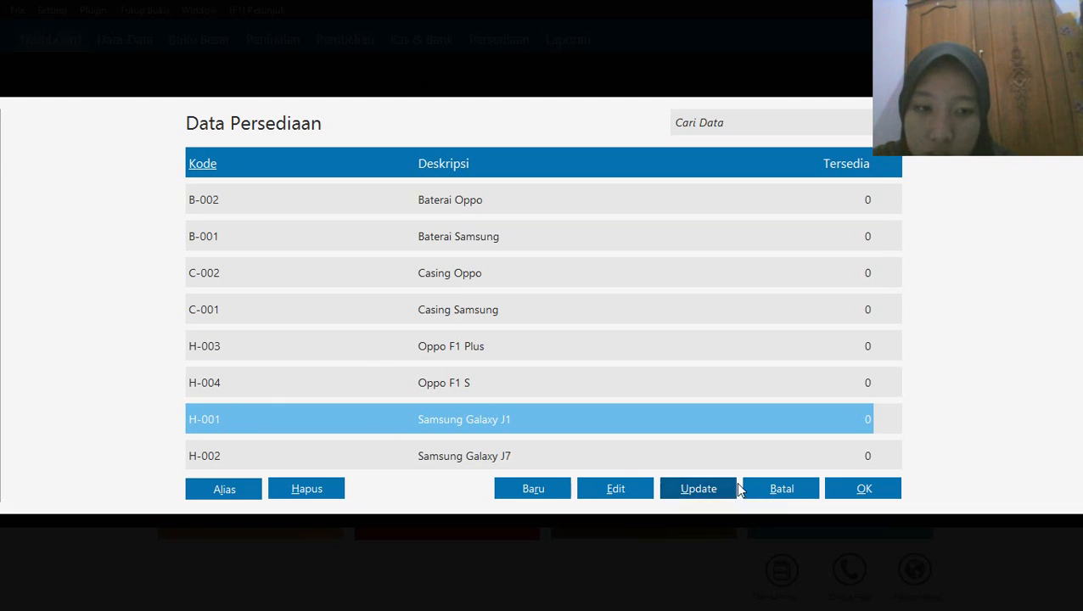
{"action": "left_click", "coordinate": [865, 489]}
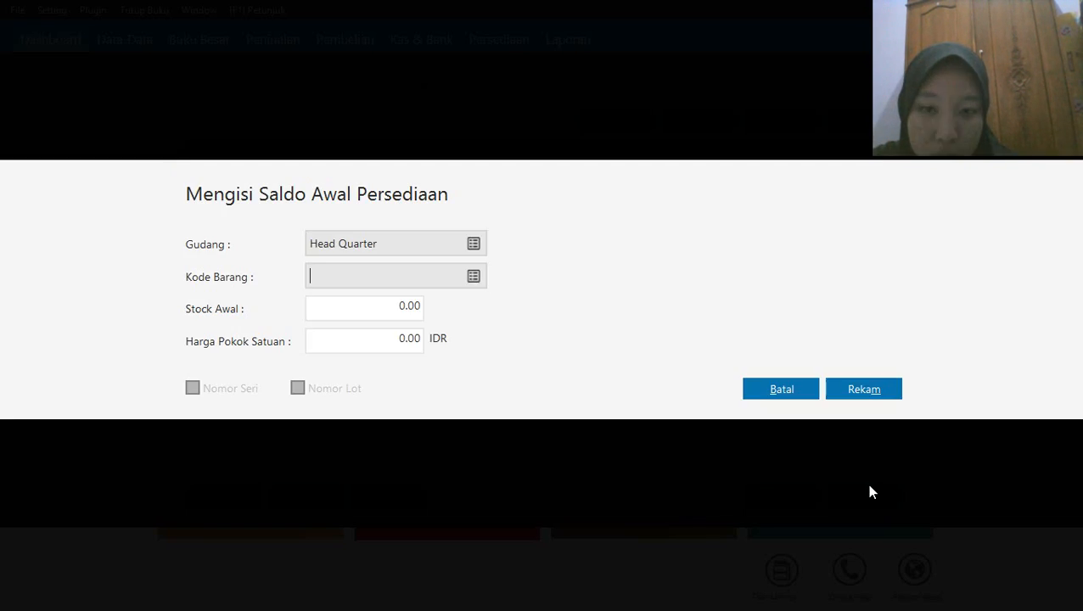
Set the H-001 opening stock to 4 and the unit cost to 1500000 IDR, and record the entry
{"action": "left_click", "coordinate": [394, 312]}
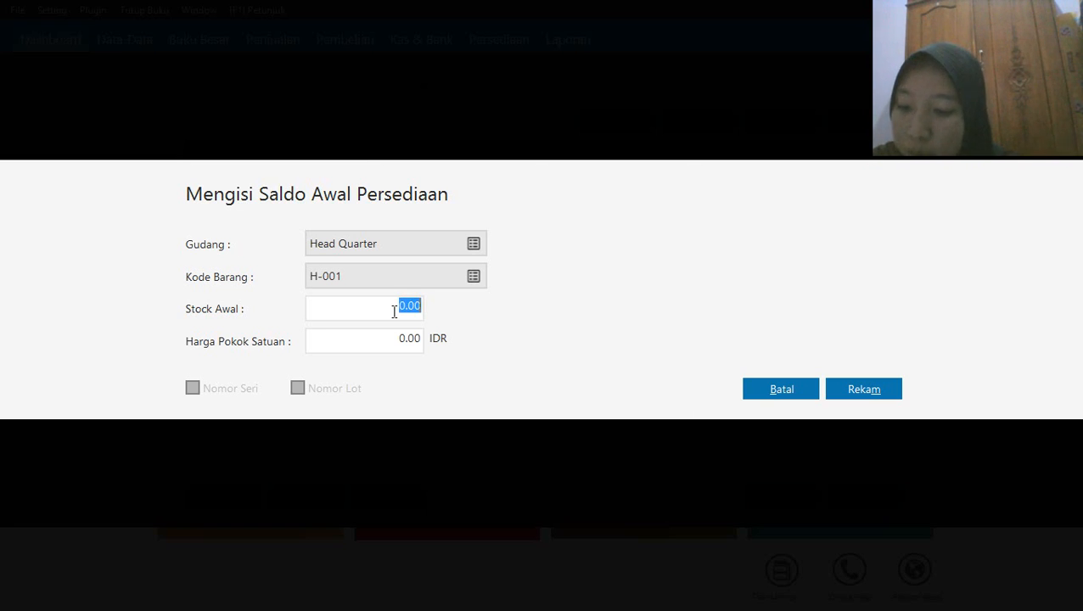
{"action": "type", "text": "4"}
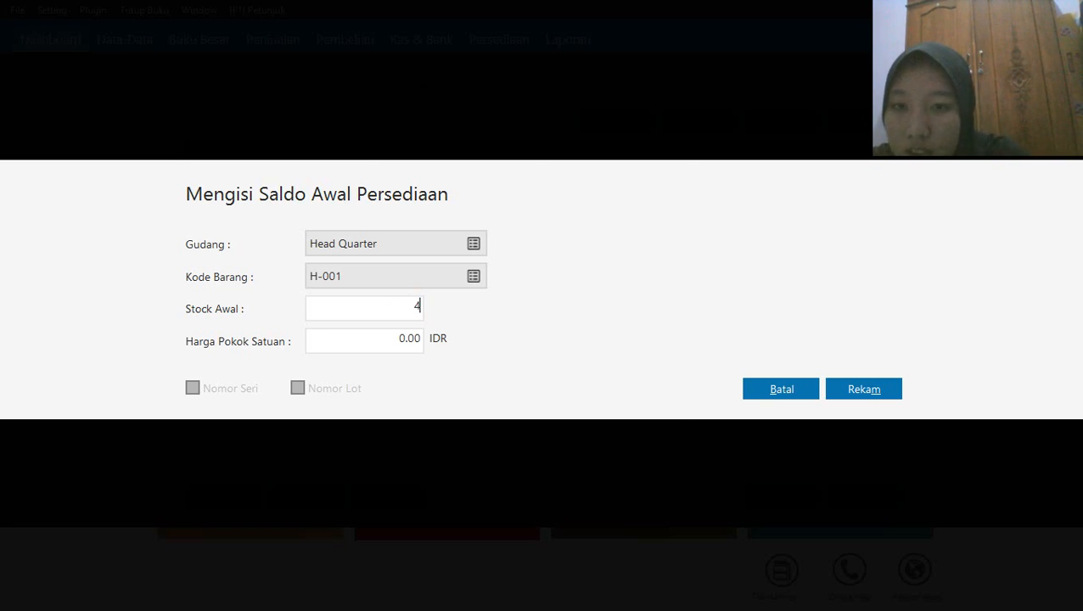
{"action": "left_click", "coordinate": [350, 345]}
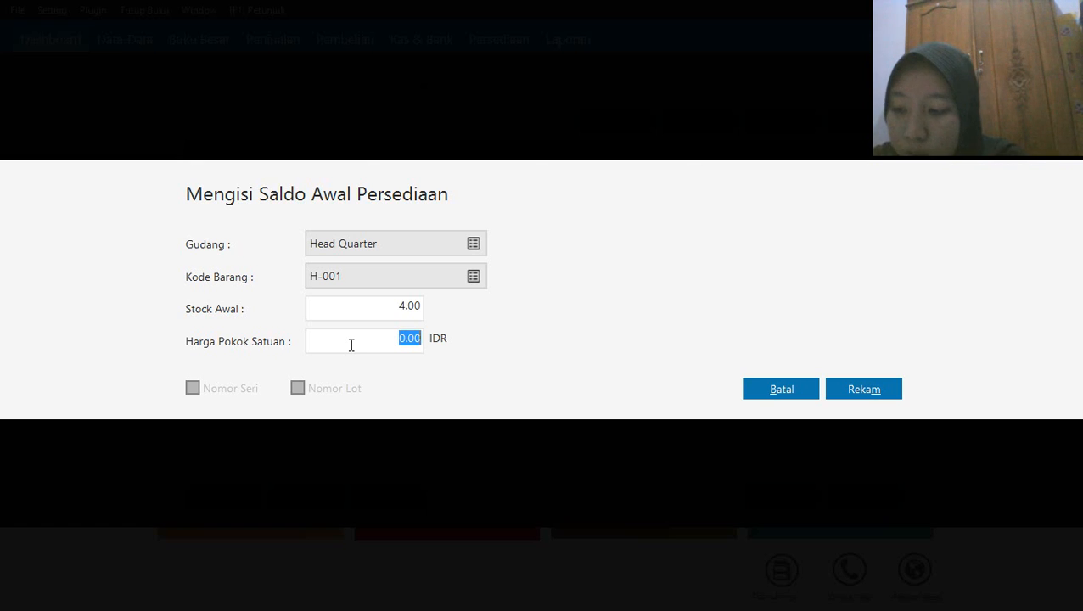
{"action": "type", "text": "15"}
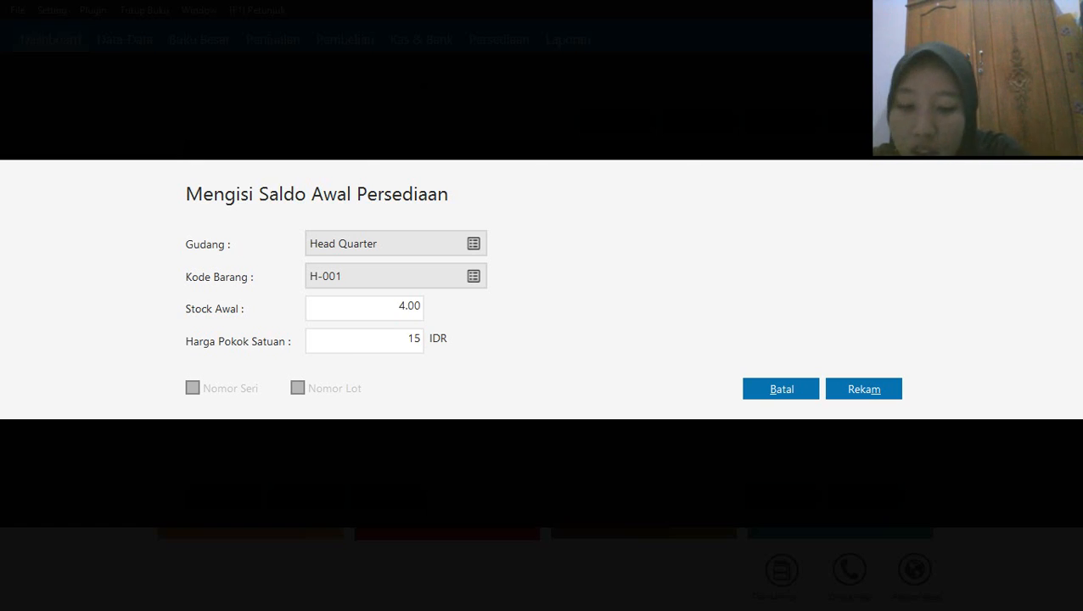
{"action": "type", "text": "00000"}
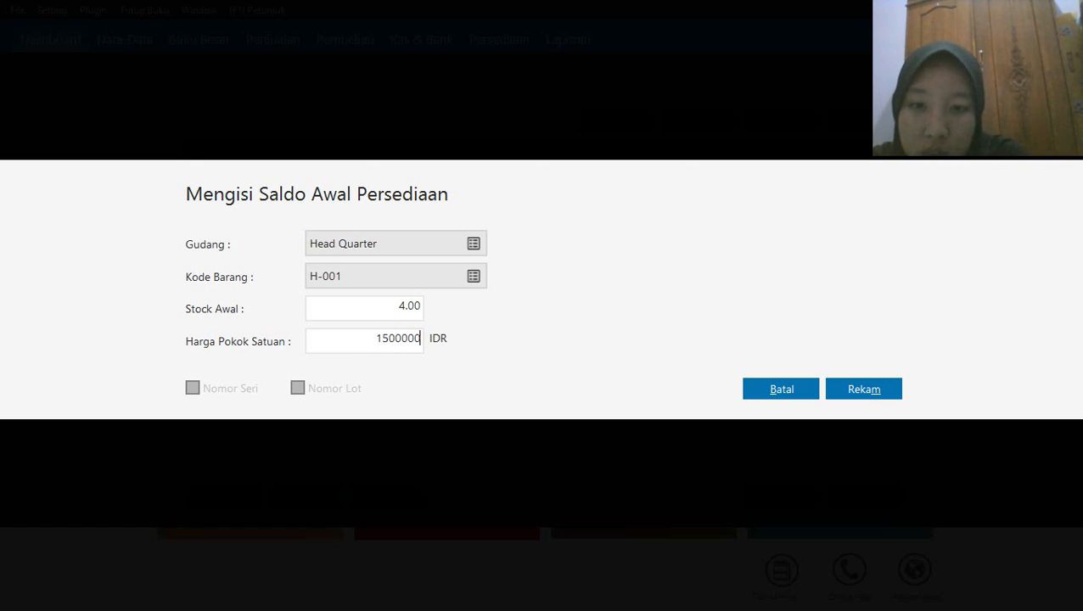
{"action": "left_click", "coordinate": [854, 399]}
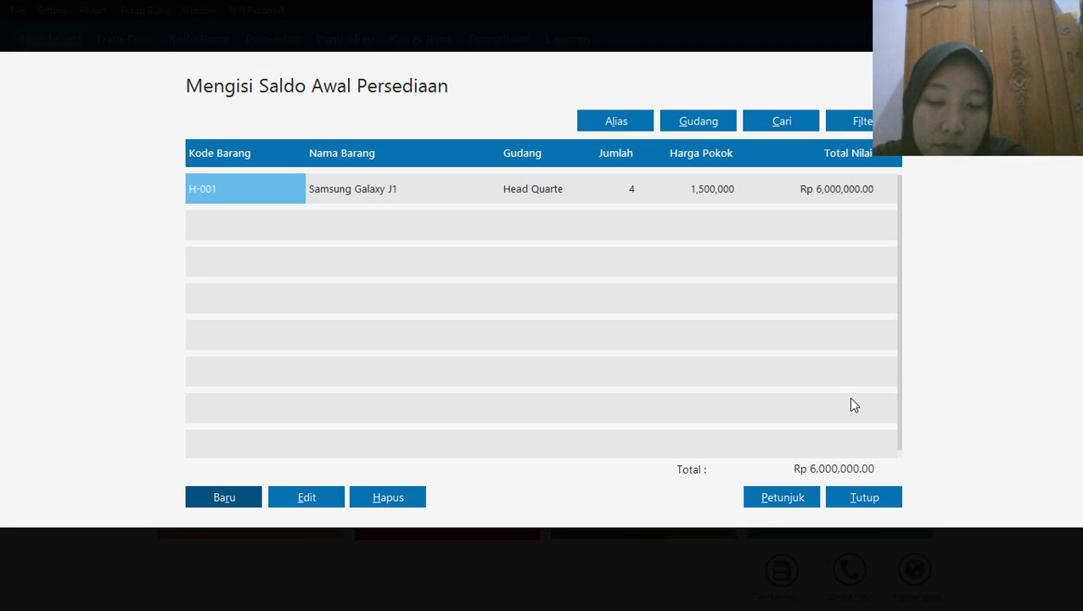
Record a new opening inventory balance for H-002, Samsung Galaxy J7, with stock 2 and unit cost 2800000 IDR
{"action": "left_click", "coordinate": [226, 498]}
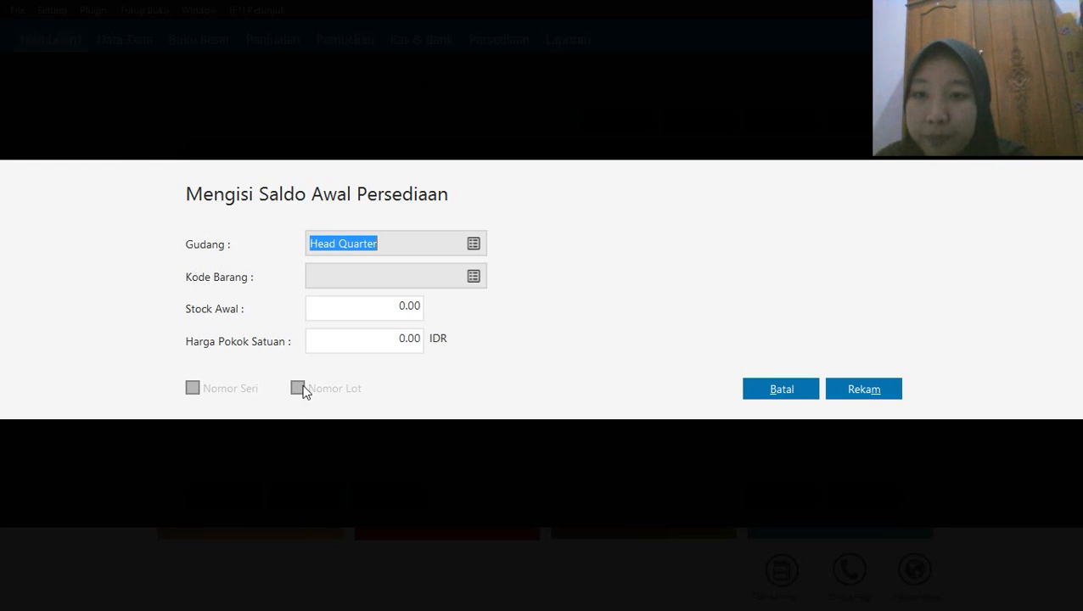
{"action": "left_click", "coordinate": [480, 276]}
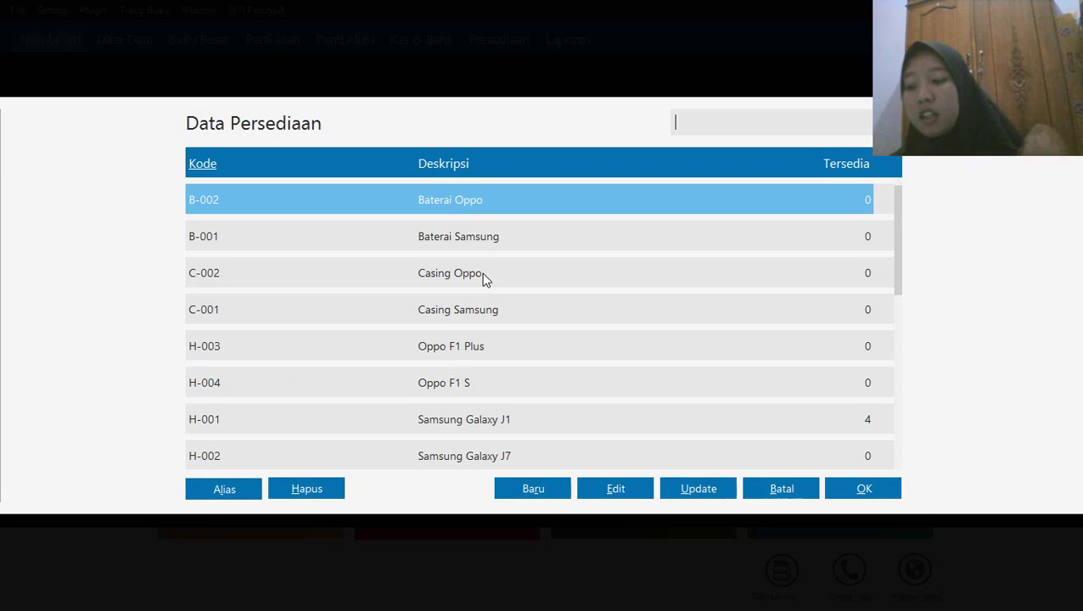
{"action": "left_click", "coordinate": [232, 457]}
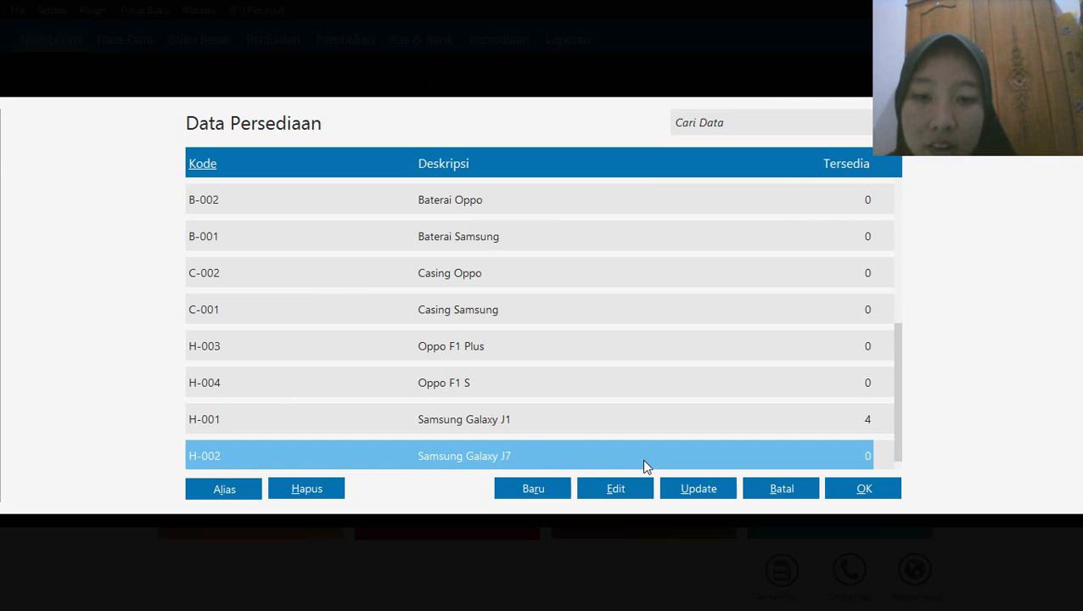
{"action": "left_click", "coordinate": [861, 490]}
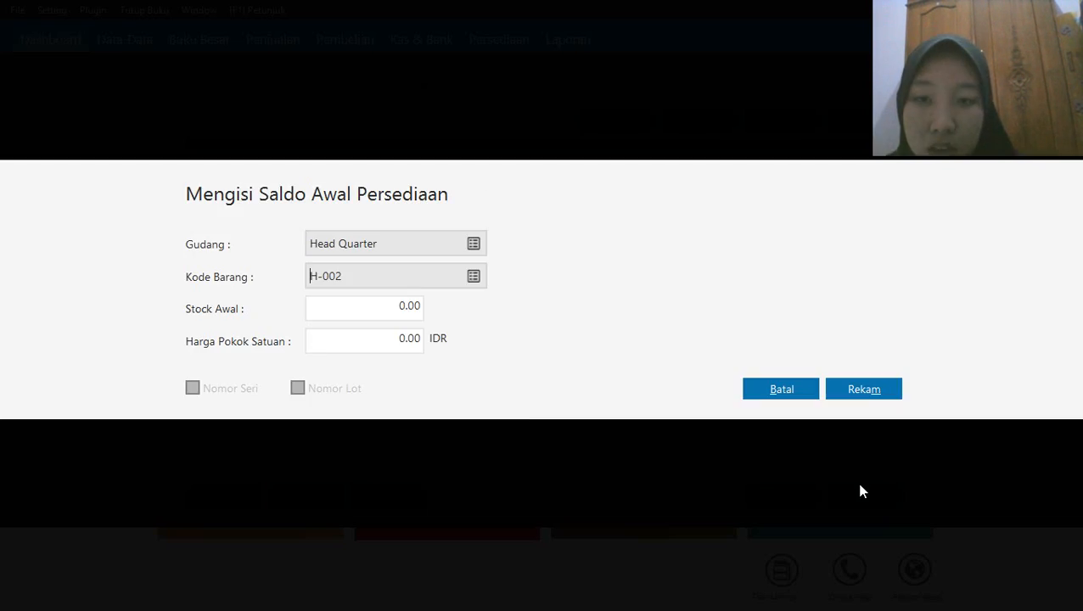
{"action": "left_click", "coordinate": [334, 309]}
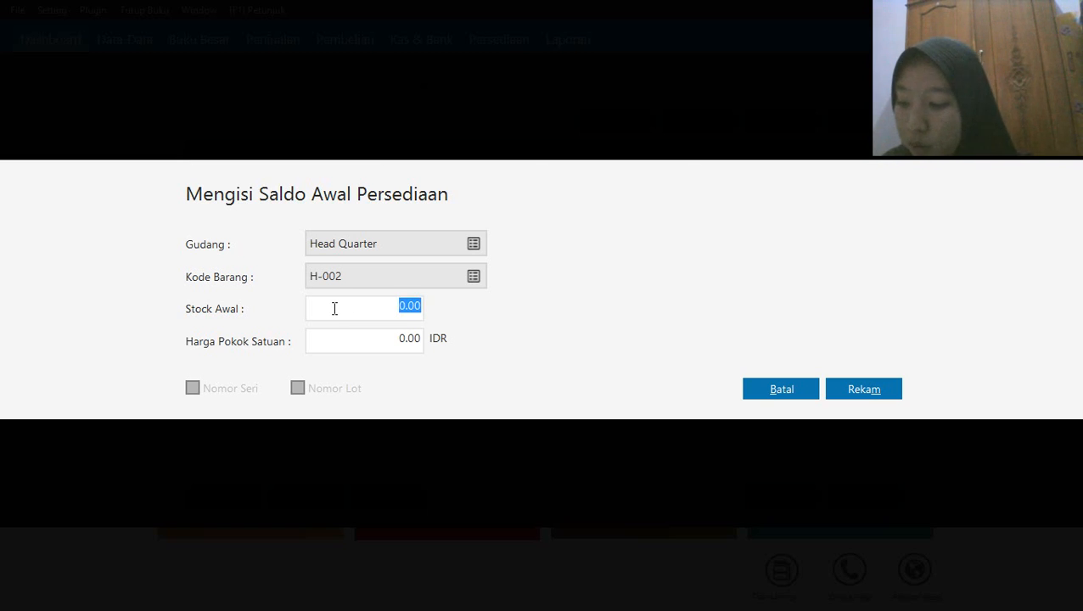
{"action": "type", "text": "2"}
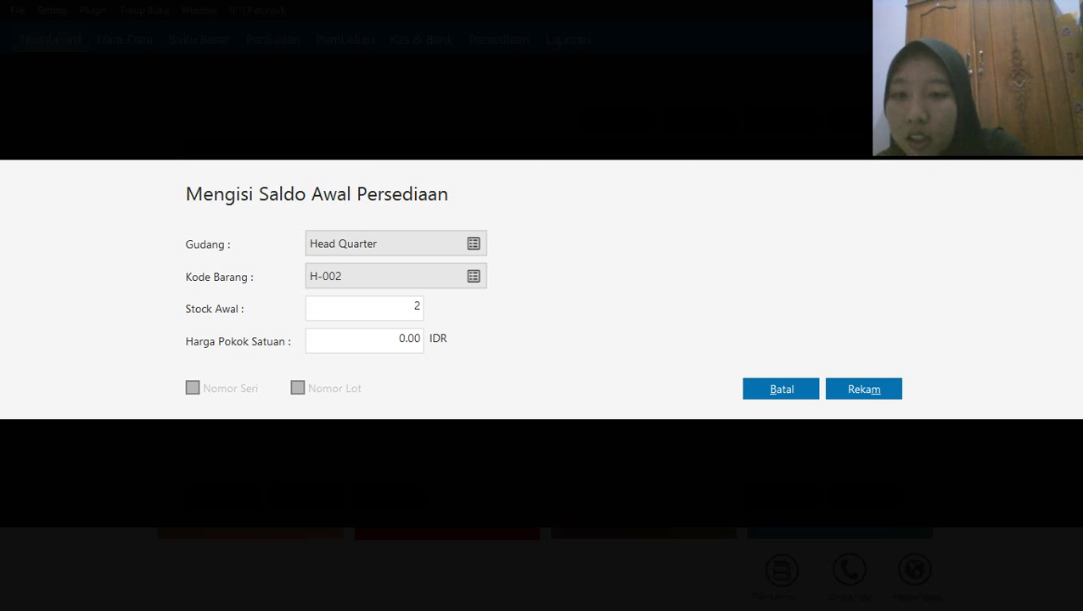
{"action": "left_click", "coordinate": [376, 340]}
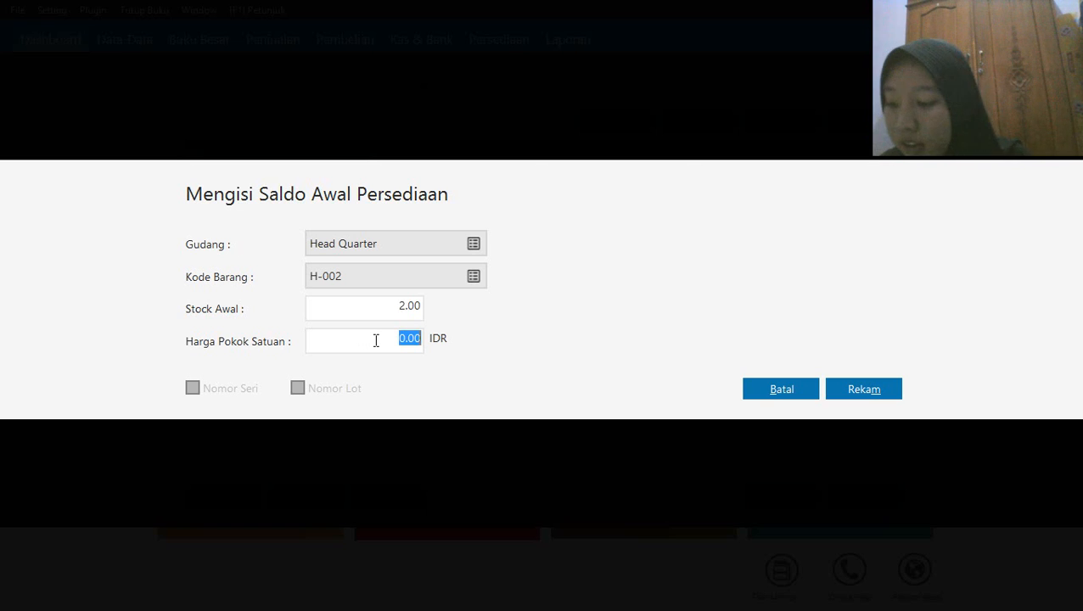
{"action": "type", "text": "2"}
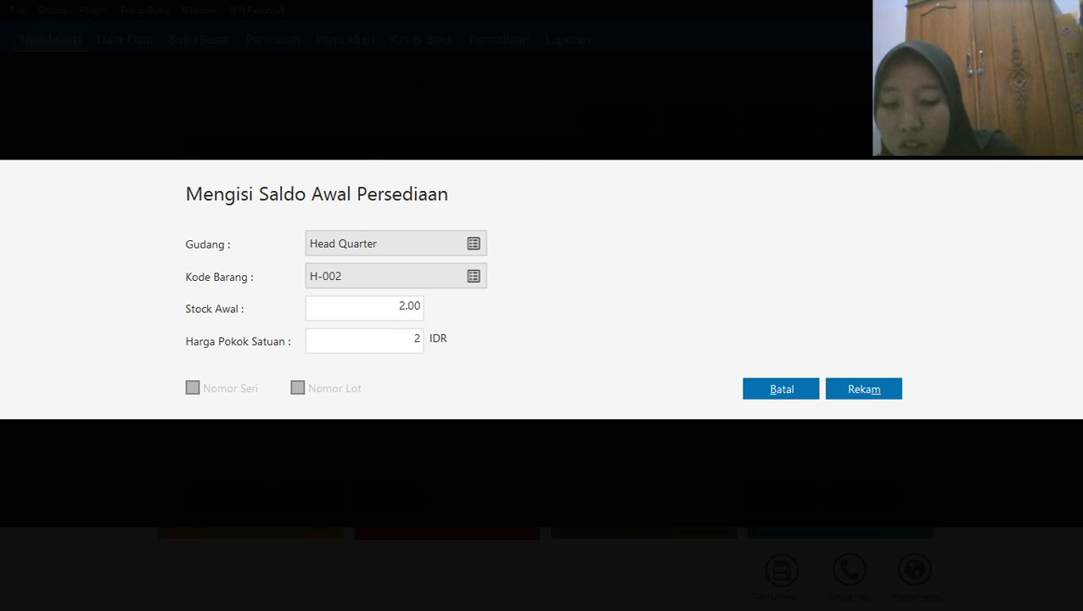
{"action": "type", "text": ".800.00000"}
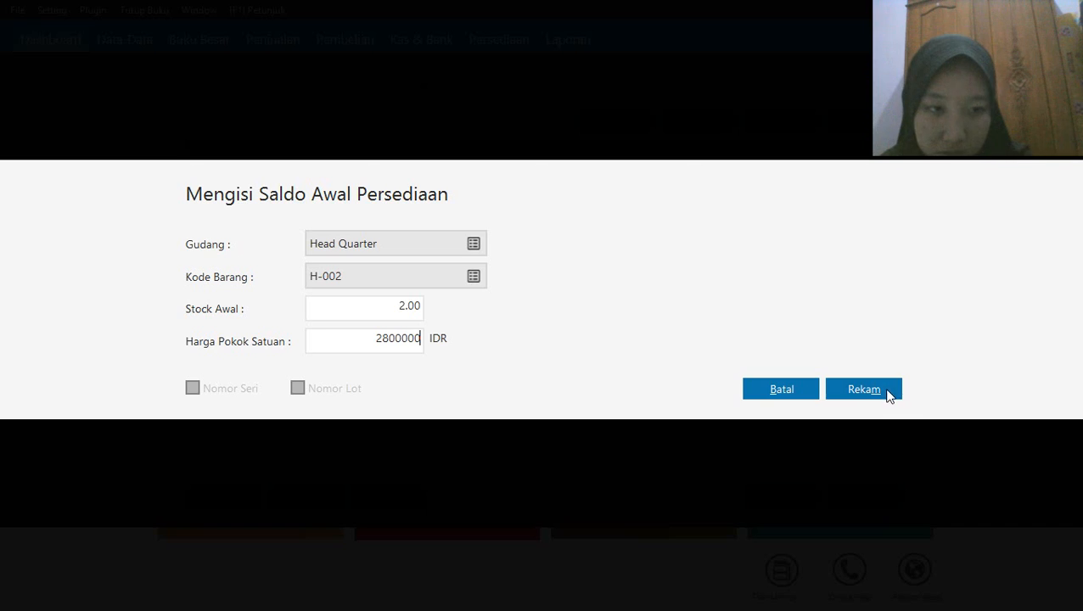
{"action": "left_click", "coordinate": [889, 391]}
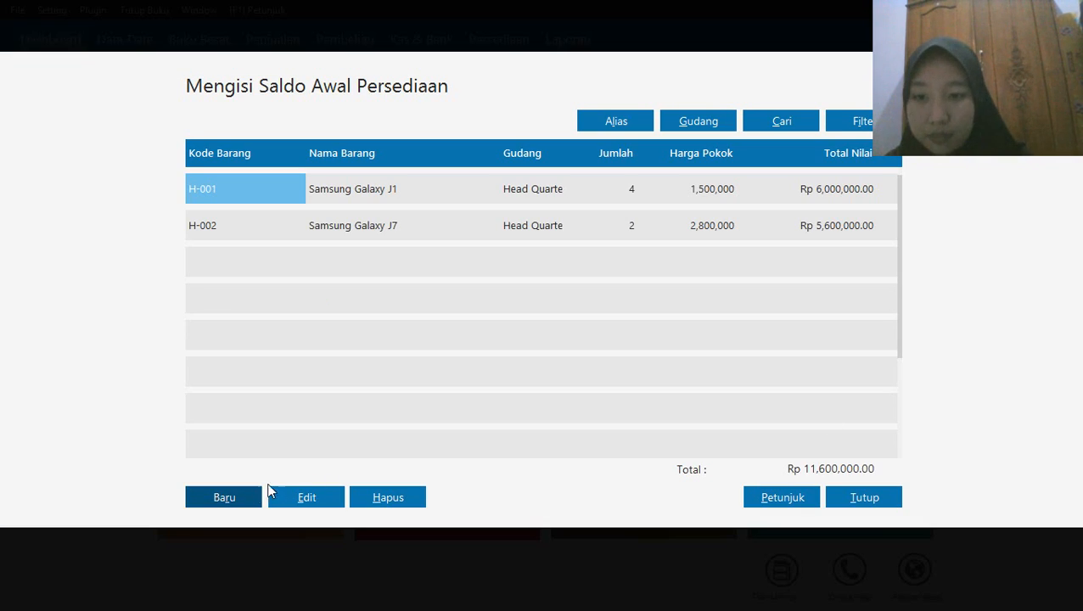
Record a new opening inventory balance for H-003, Oppo F1 Plus, with stock 5 and unit cost 1100000 IDR
{"action": "left_click", "coordinate": [225, 500]}
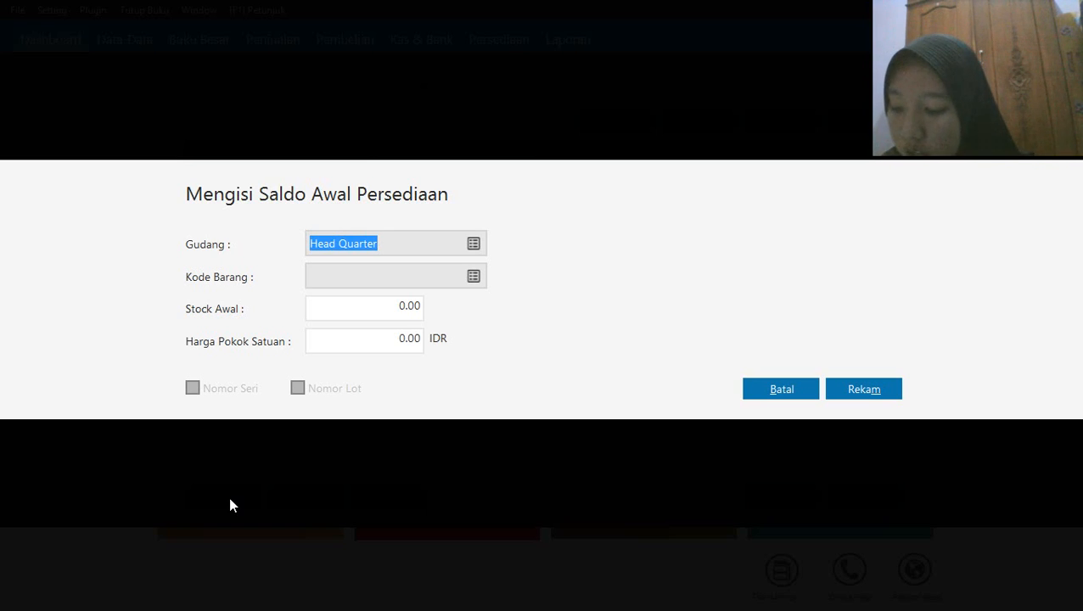
{"action": "left_click", "coordinate": [473, 276]}
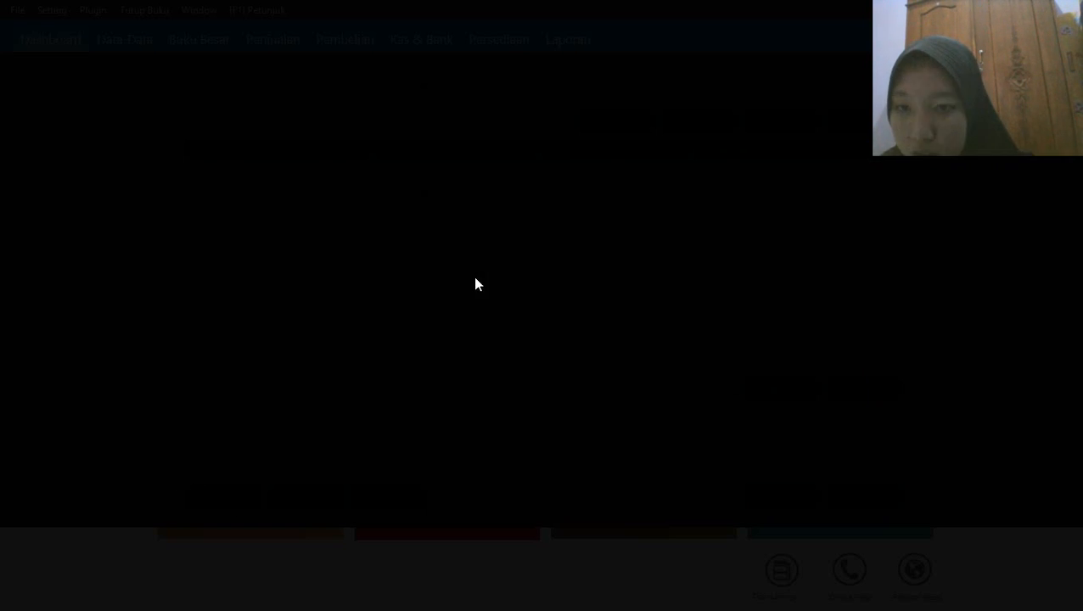
{"action": "left_click", "coordinate": [323, 351]}
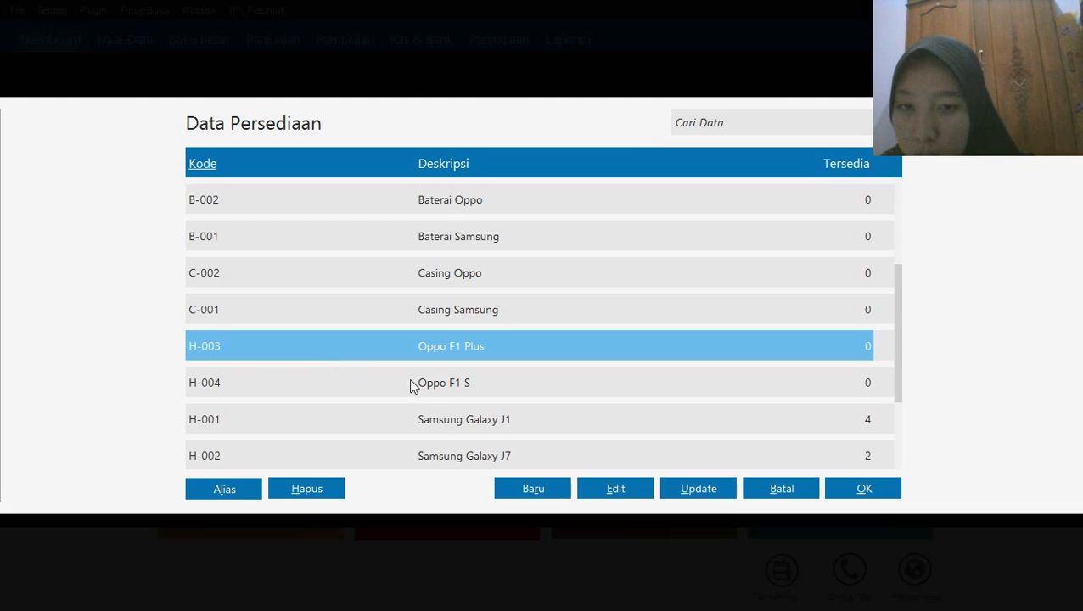
{"action": "left_click", "coordinate": [846, 491]}
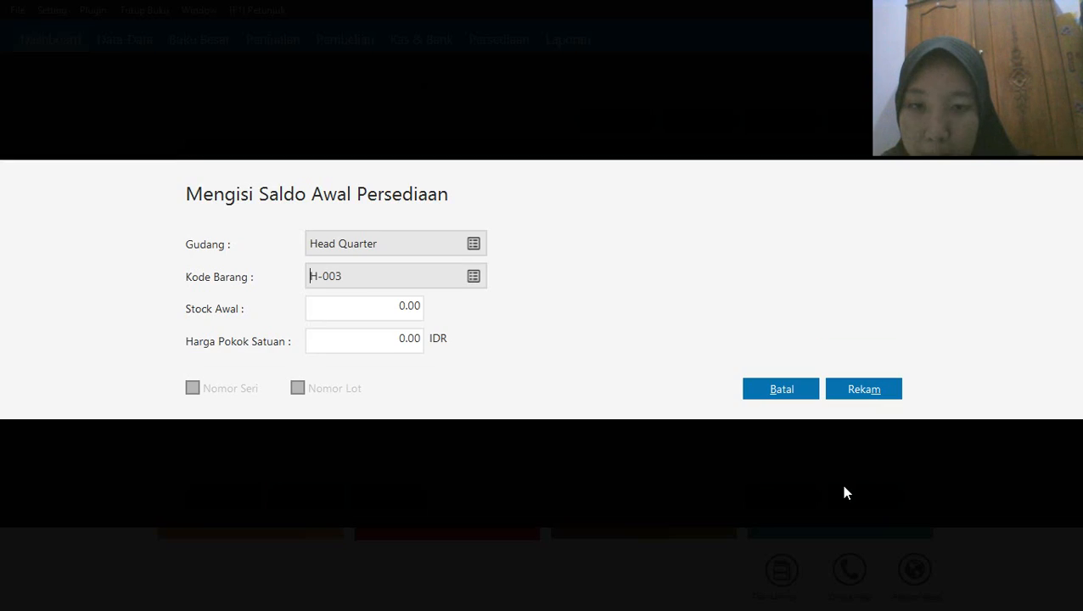
{"action": "left_click", "coordinate": [379, 308]}
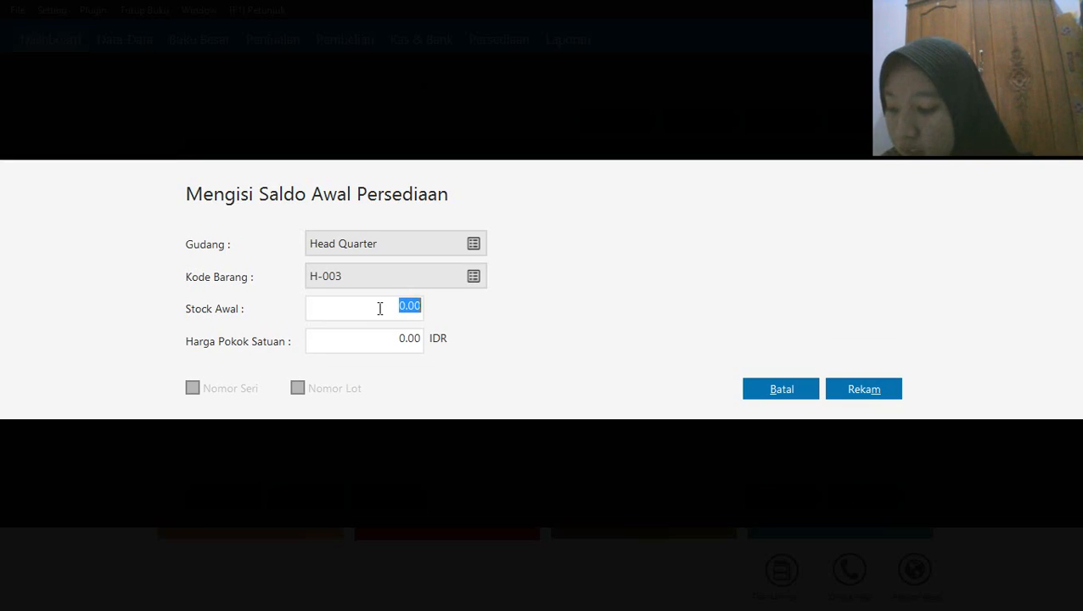
{"action": "type", "text": "5"}
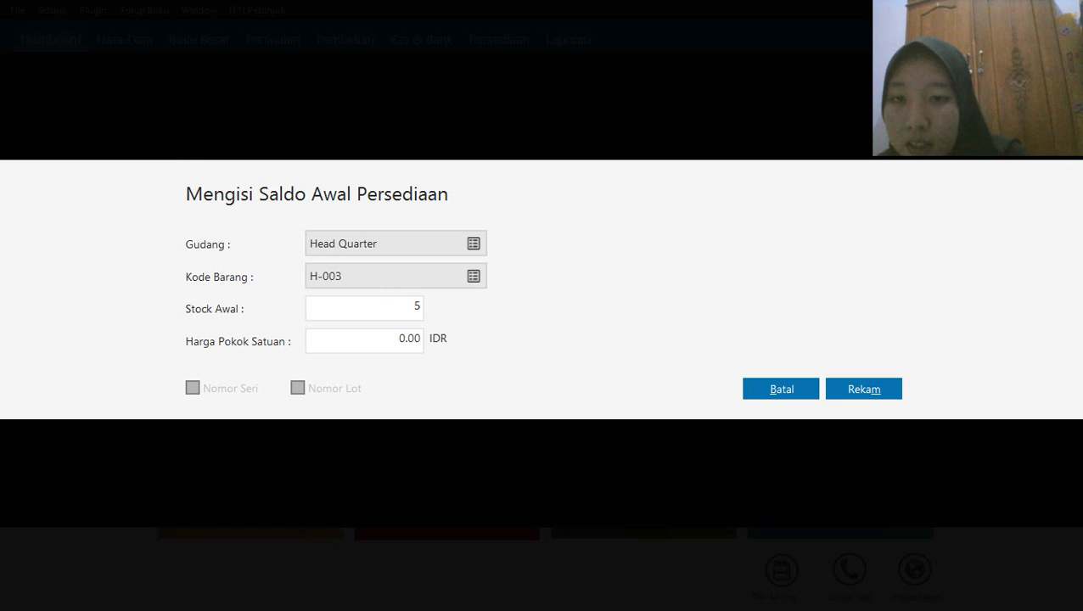
{"action": "left_click", "coordinate": [392, 348]}
{"action": "type", "text": "1"}
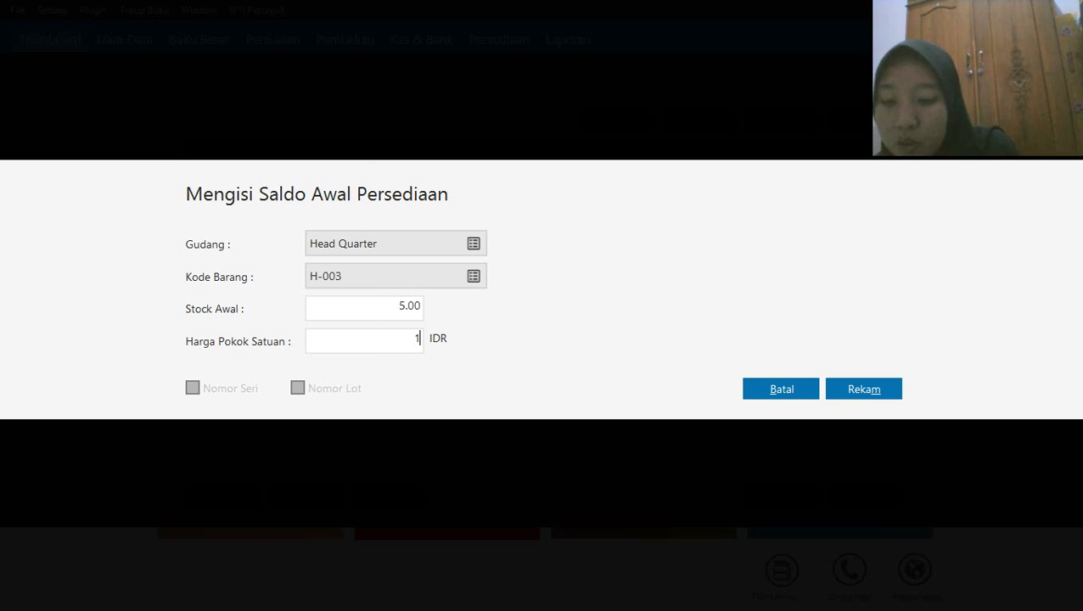
{"action": "type", "text": "100000"}
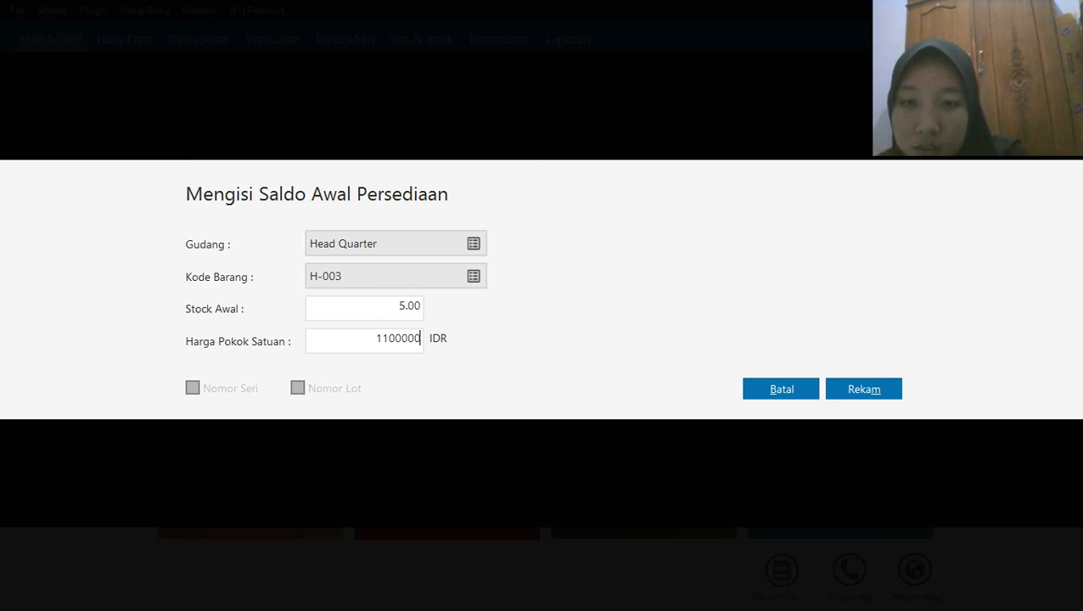
{"action": "left_click", "coordinate": [853, 394]}
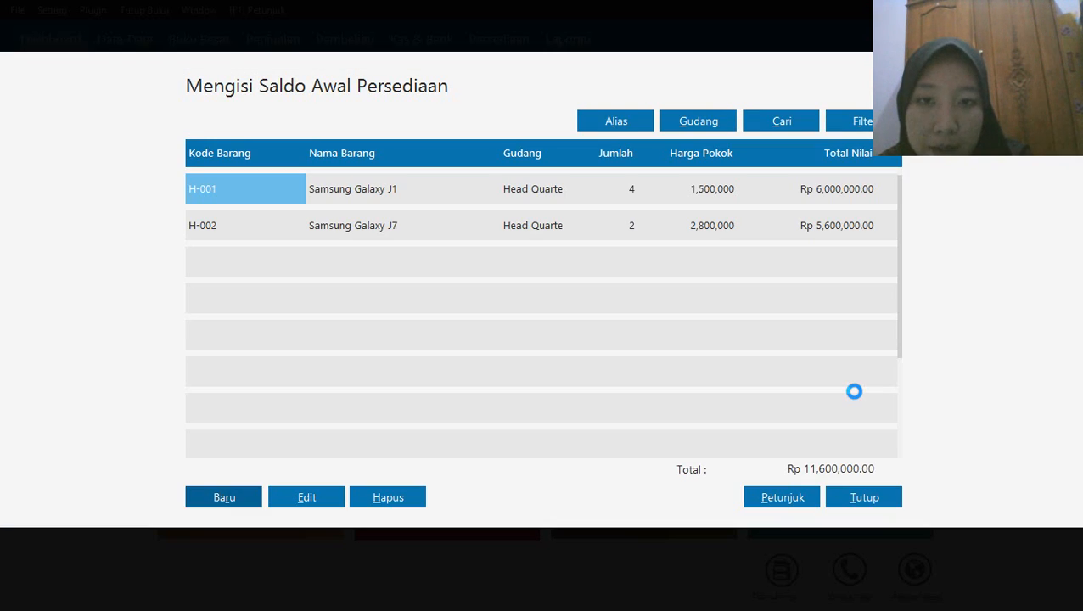
Record a new opening inventory balance for H-004, Oppo F1 S, with stock 1 and unit cost 3100000 IDR
{"action": "left_click", "coordinate": [242, 499]}
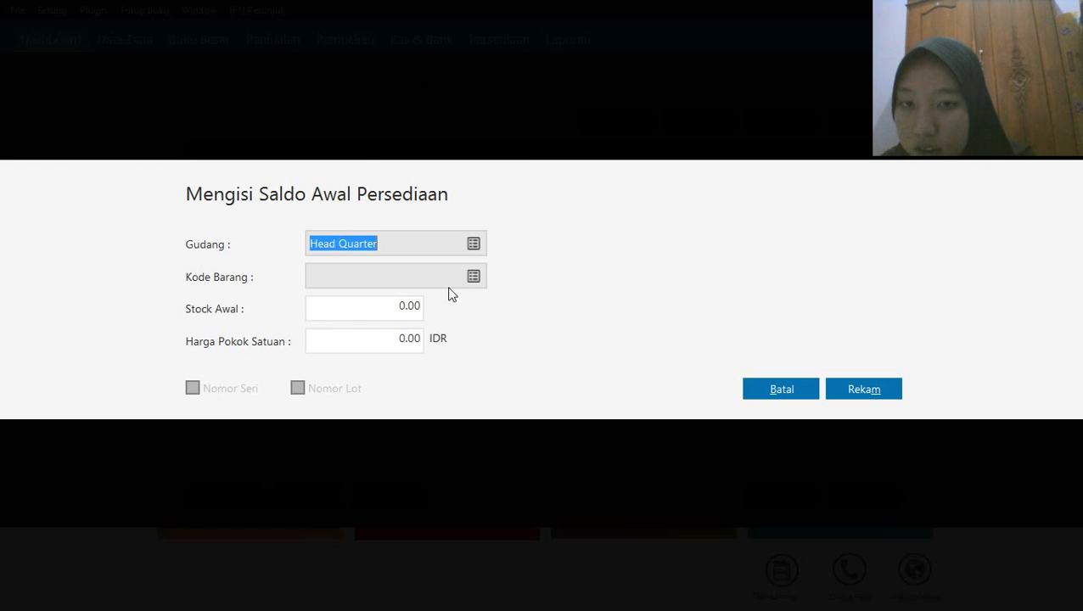
{"action": "left_click", "coordinate": [474, 278]}
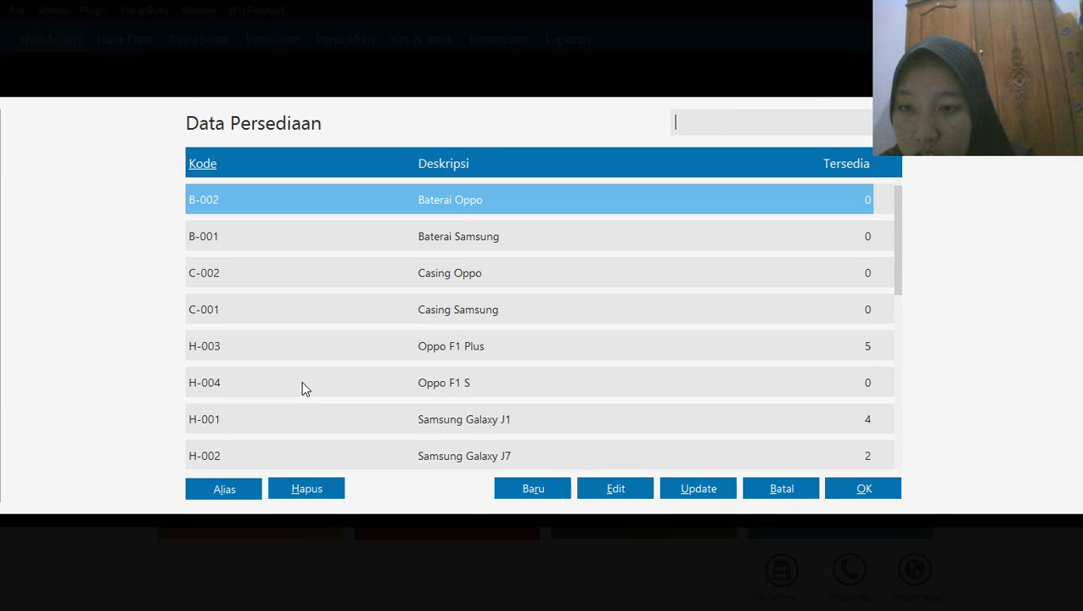
{"action": "left_click", "coordinate": [302, 382]}
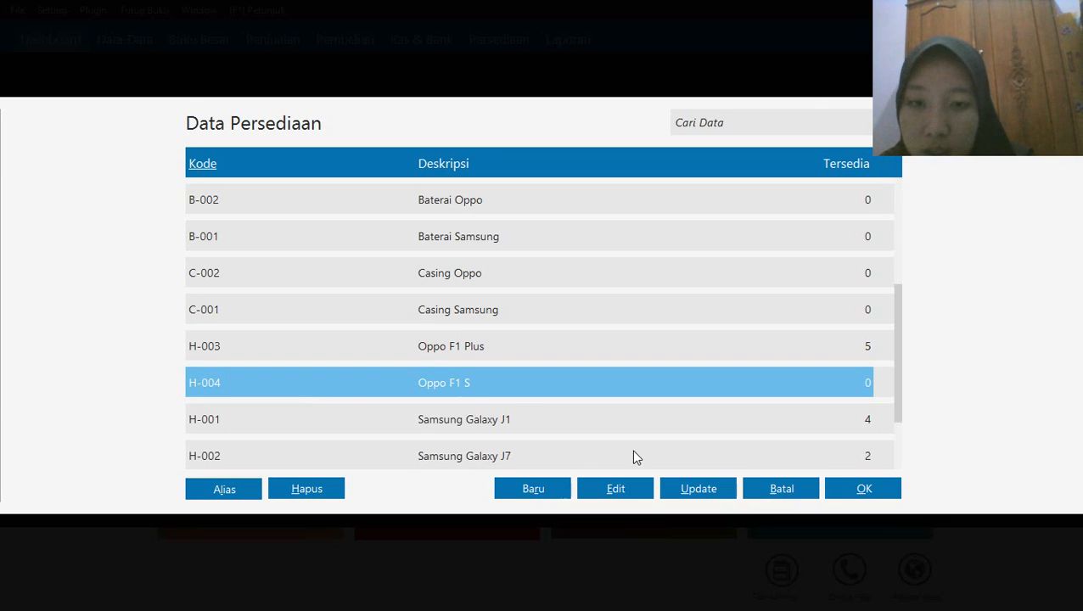
{"action": "left_click", "coordinate": [864, 490]}
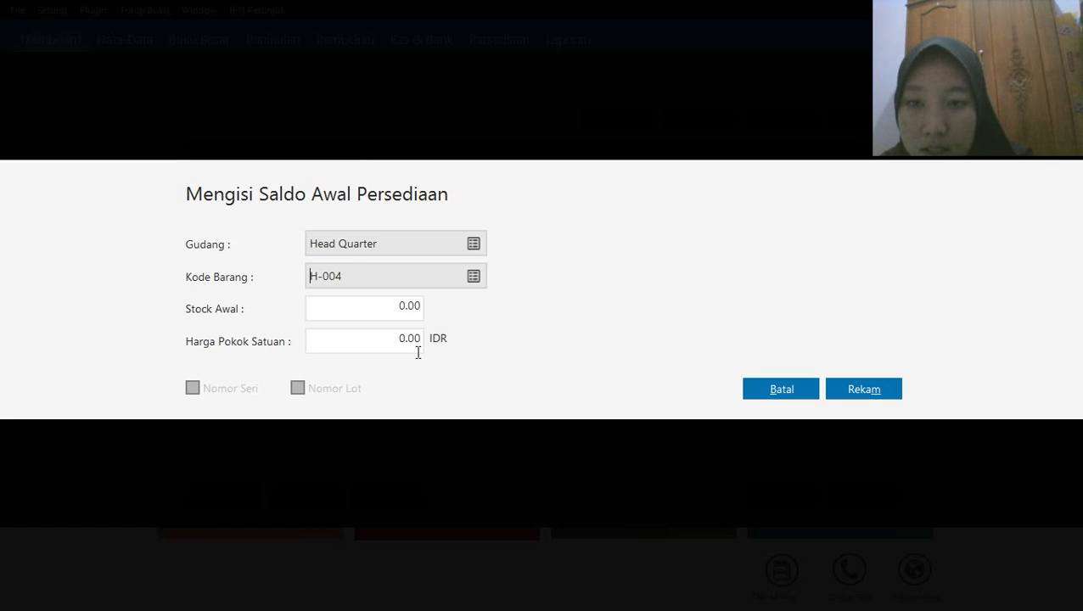
{"action": "double_click", "coordinate": [407, 310]}
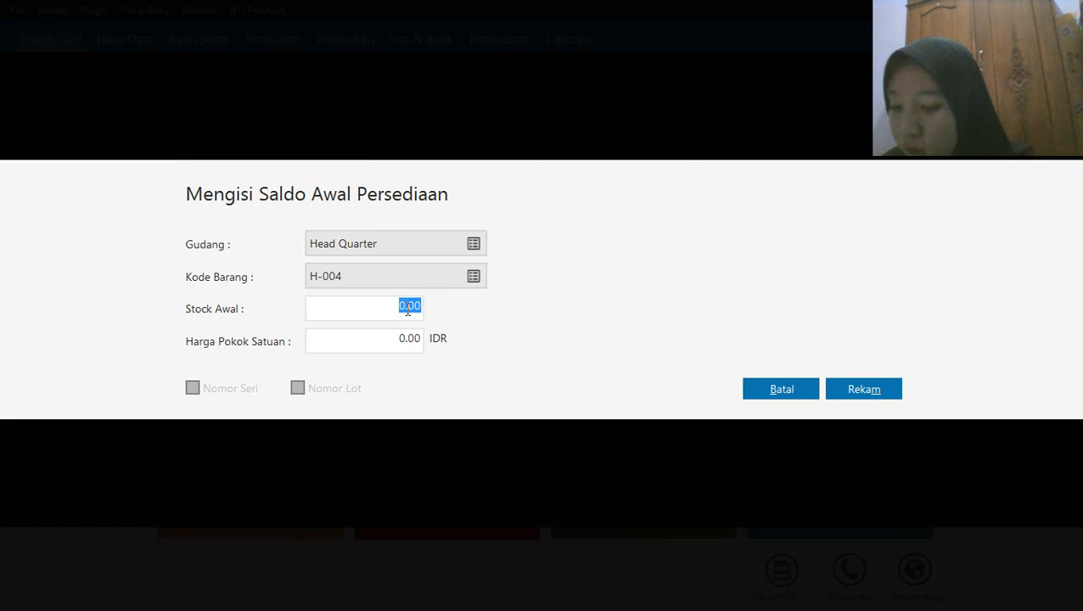
{"action": "type", "text": "1"}
{"action": "double_click", "coordinate": [356, 338]}
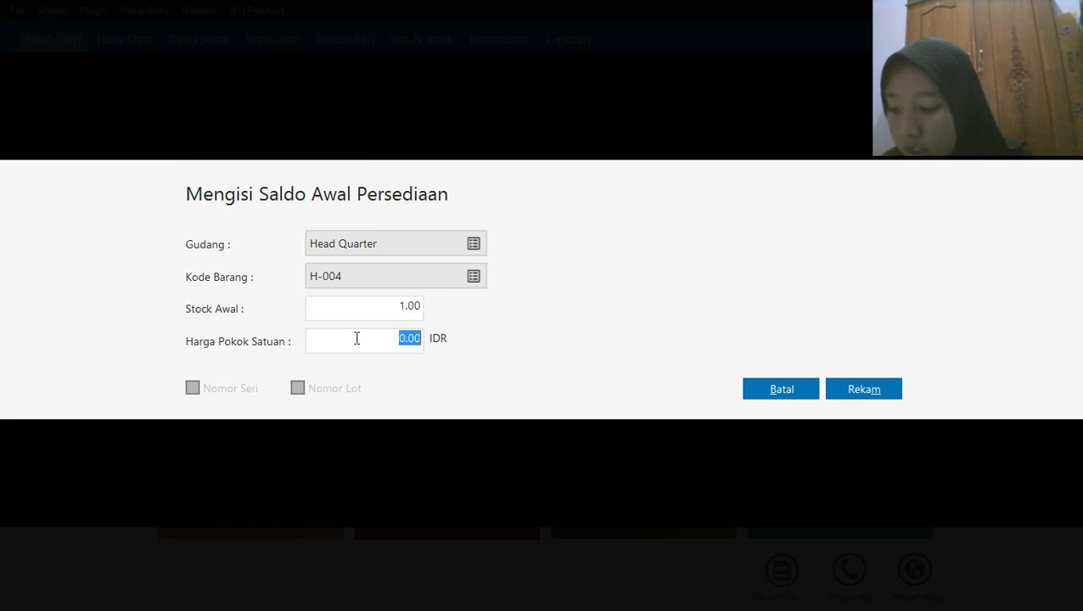
{"action": "type", "text": "31"}
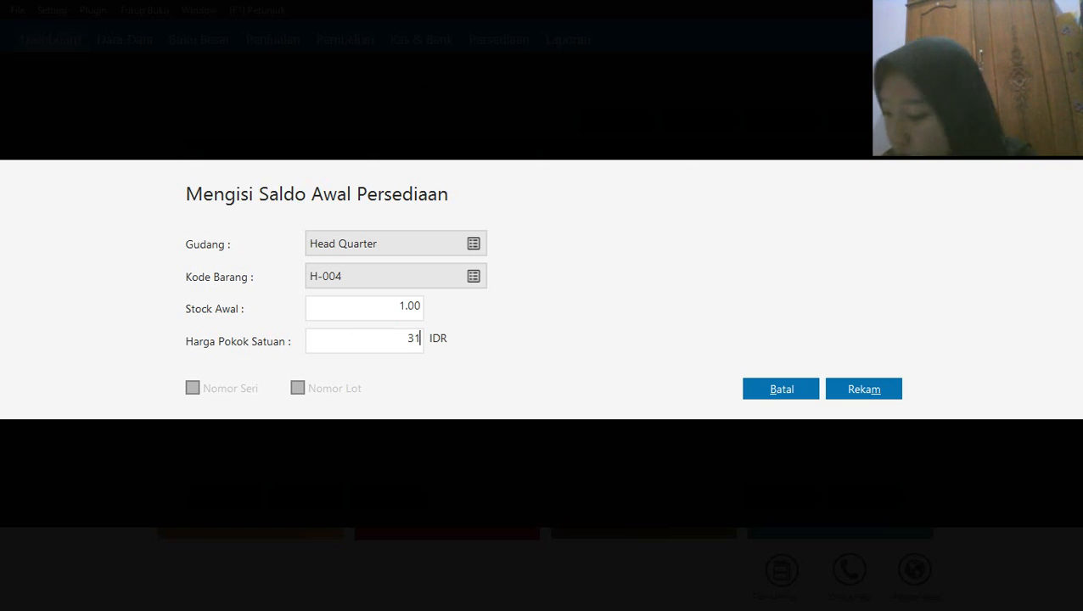
{"action": "type", "text": "00000"}
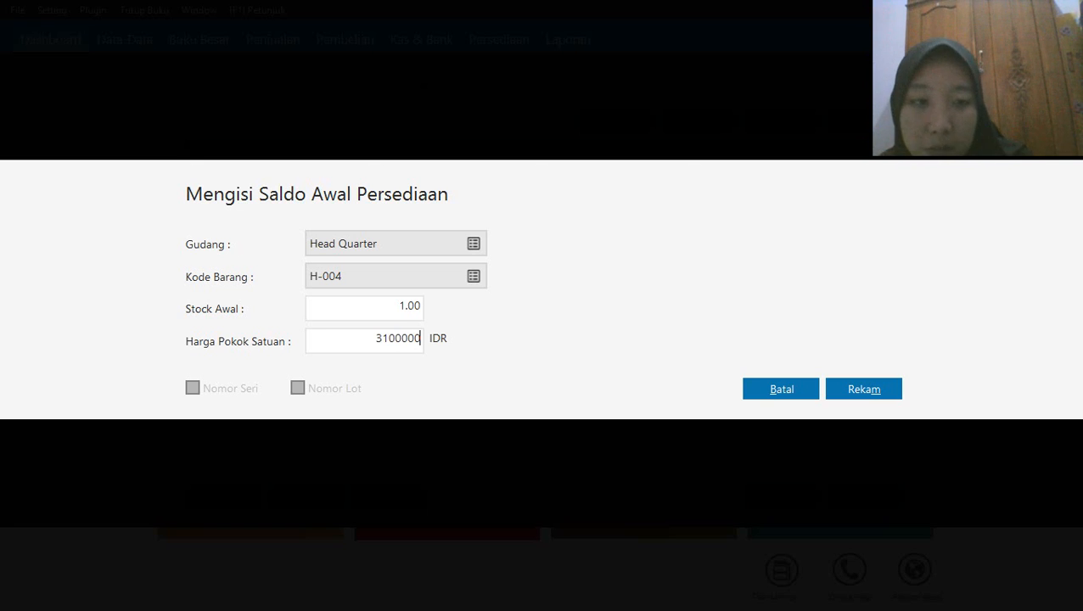
{"action": "left_click", "coordinate": [863, 388]}
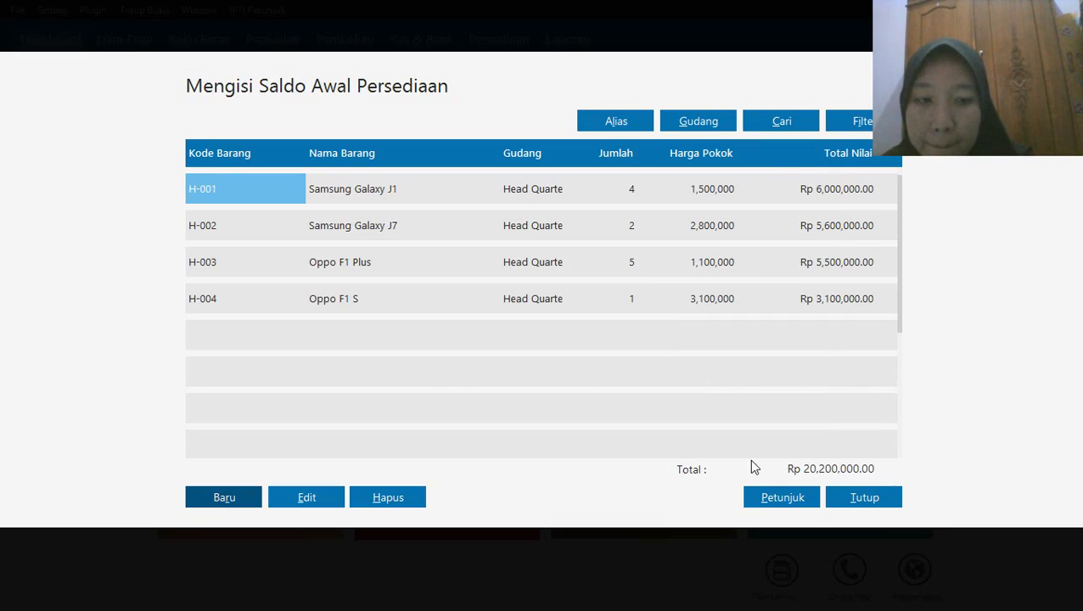
Record a new opening inventory balance for C-001, Casing Samsung, with stock 10 and unit cost 100000 IDR
{"action": "left_click", "coordinate": [220, 498]}
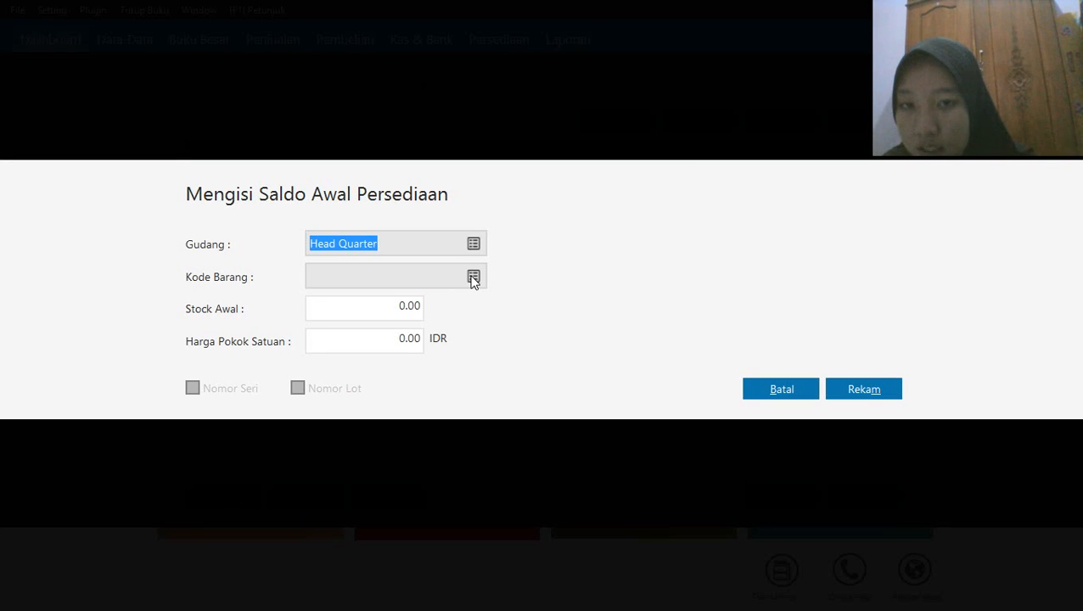
{"action": "left_click", "coordinate": [472, 278]}
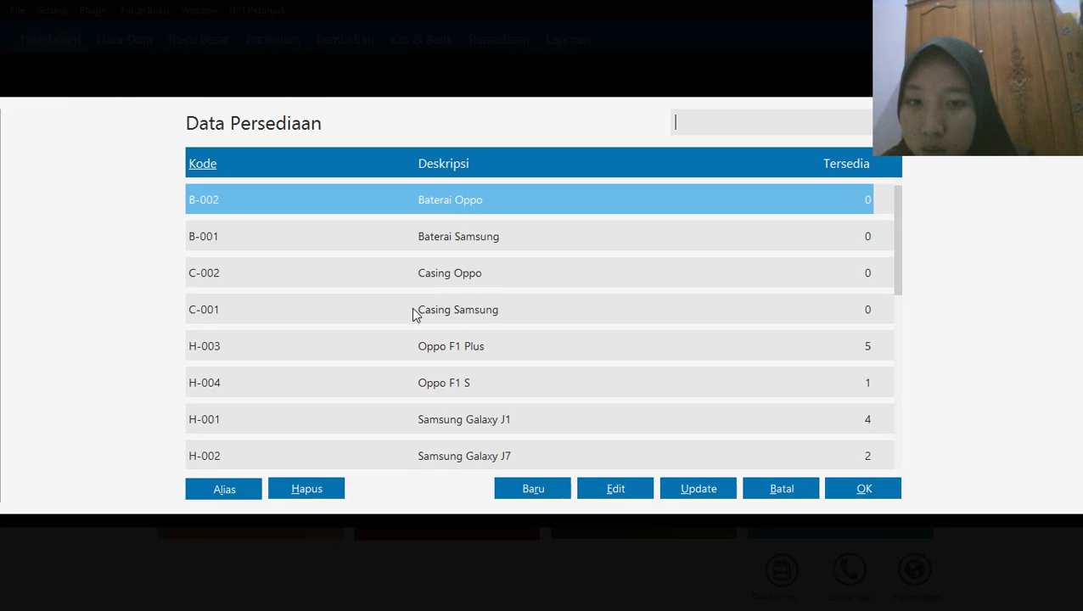
{"action": "left_click", "coordinate": [415, 311]}
{"action": "left_click", "coordinate": [859, 490]}
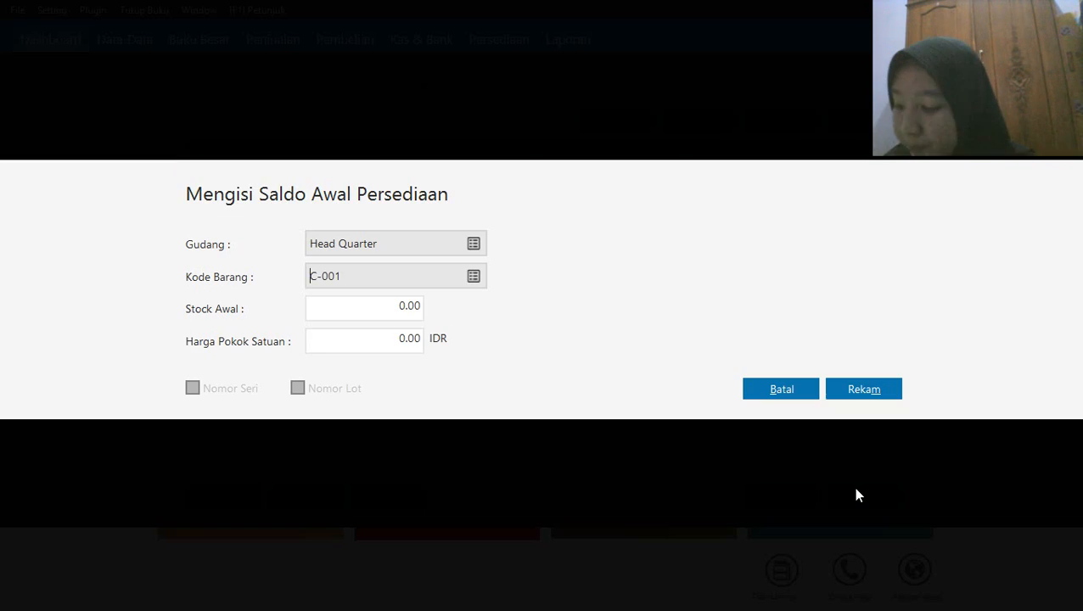
{"action": "left_click", "coordinate": [401, 304]}
{"action": "type", "text": "10"}
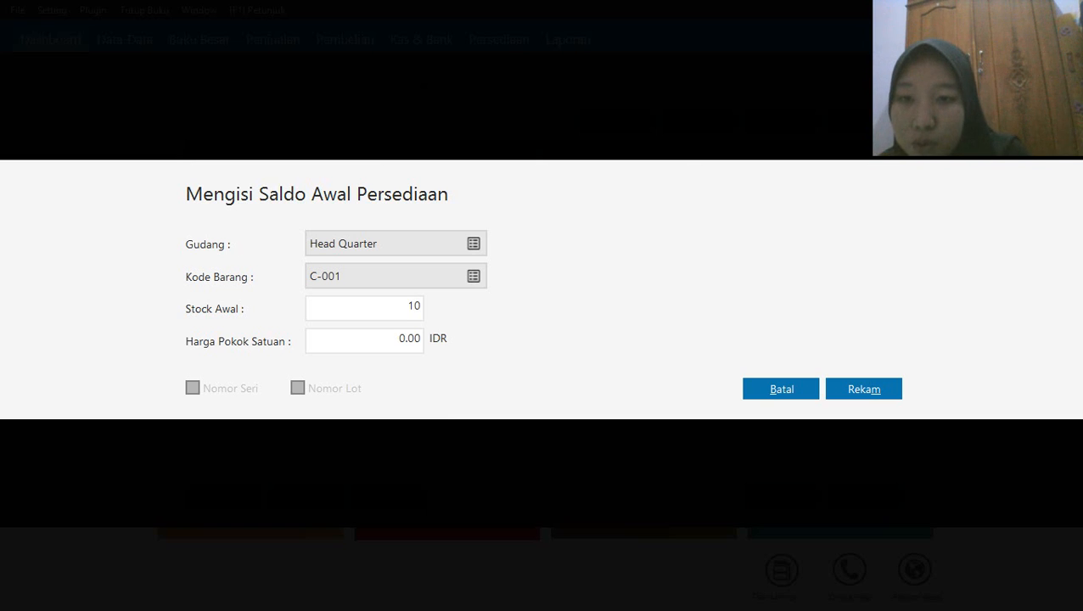
{"action": "left_click", "coordinate": [384, 343]}
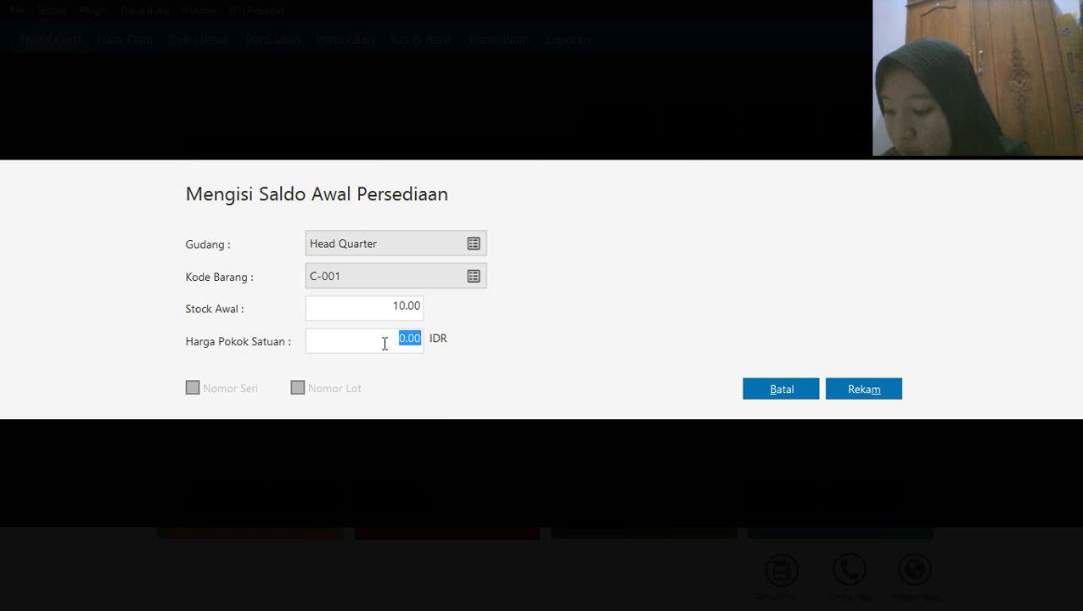
{"action": "type", "text": "100000"}
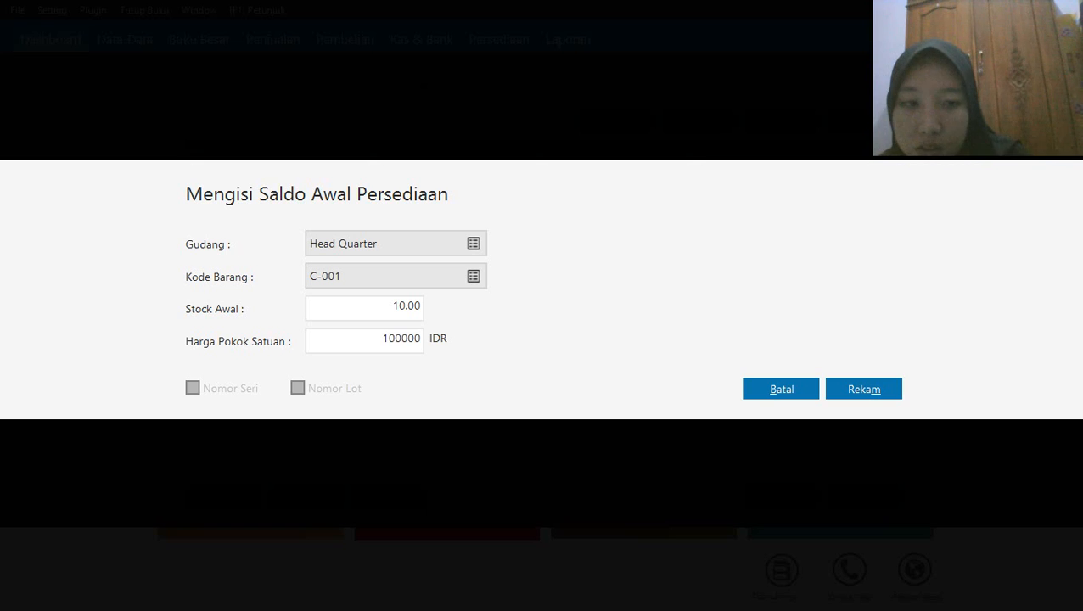
{"action": "left_click", "coordinate": [858, 387]}
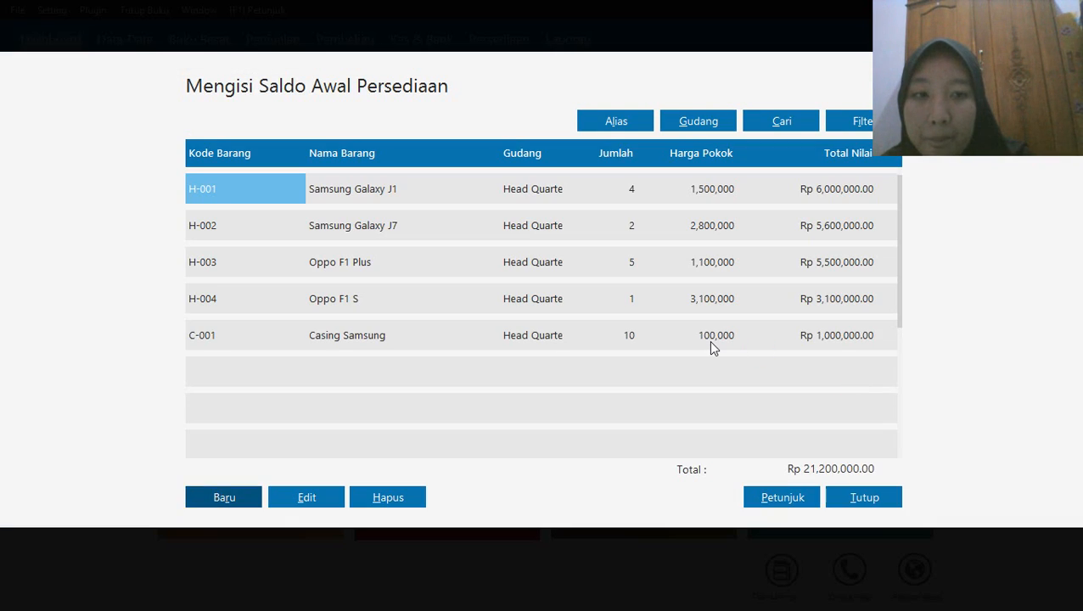
Record a new opening inventory balance for C-002, Casing Oppo, with stock 10 and unit cost 50000 IDR
{"action": "left_click", "coordinate": [211, 499]}
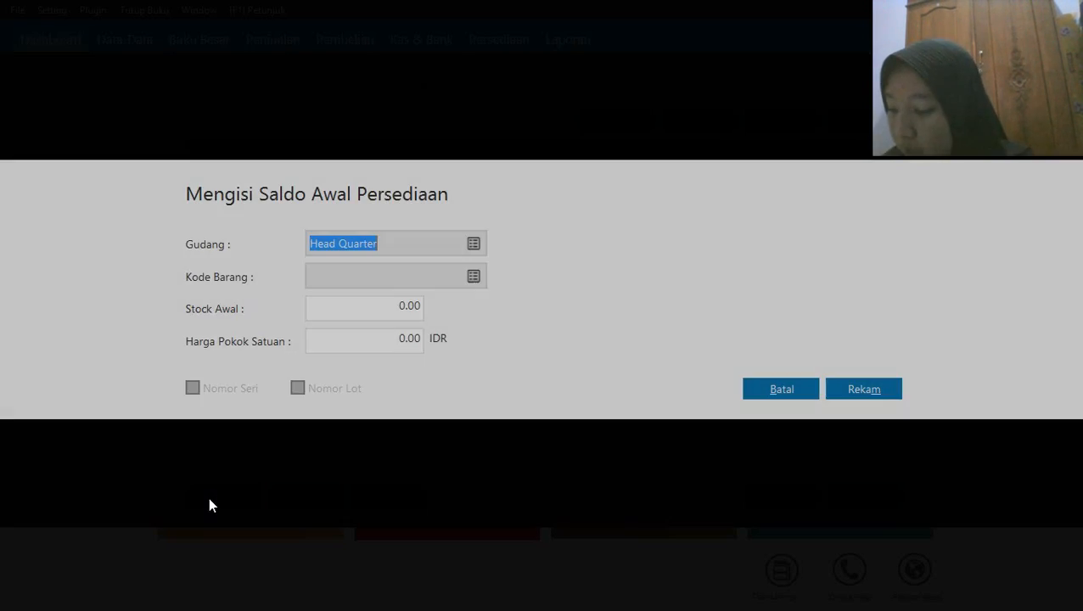
{"action": "left_click", "coordinate": [474, 277]}
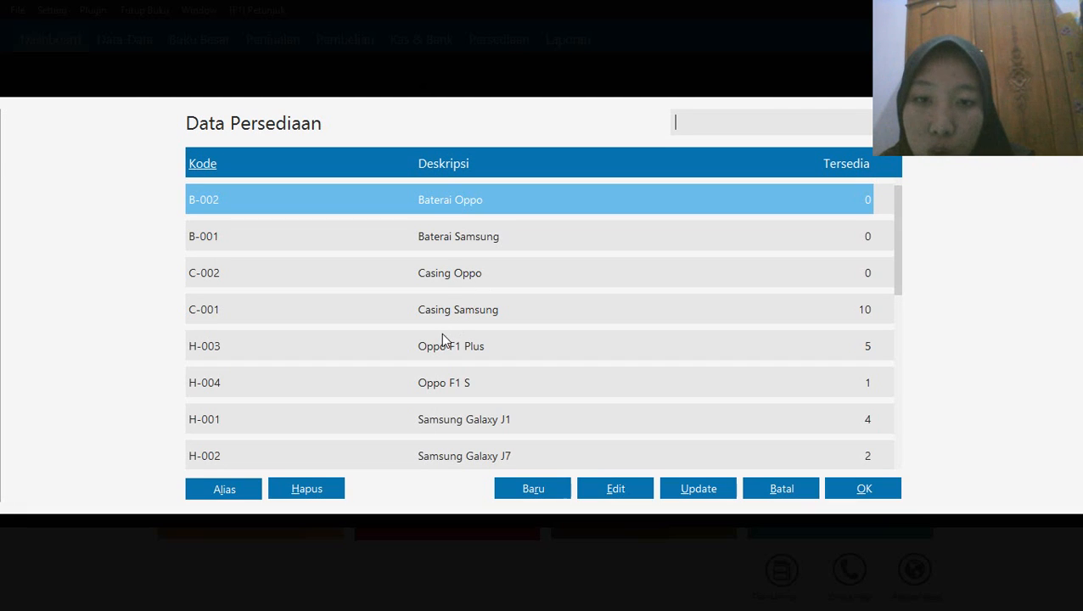
{"action": "left_click", "coordinate": [452, 279]}
{"action": "left_click", "coordinate": [864, 490]}
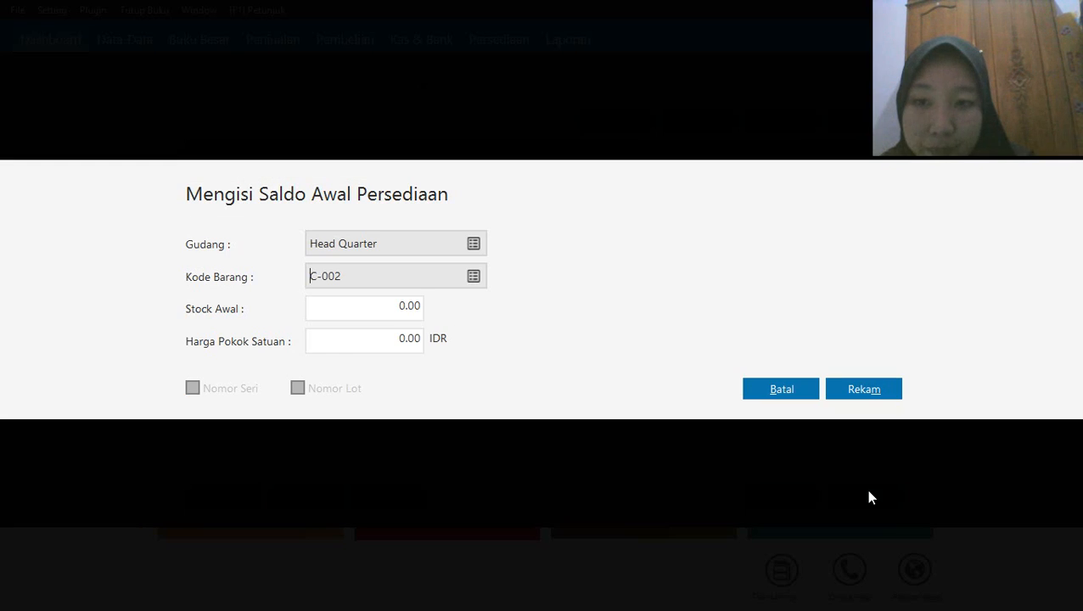
{"action": "left_click", "coordinate": [380, 310]}
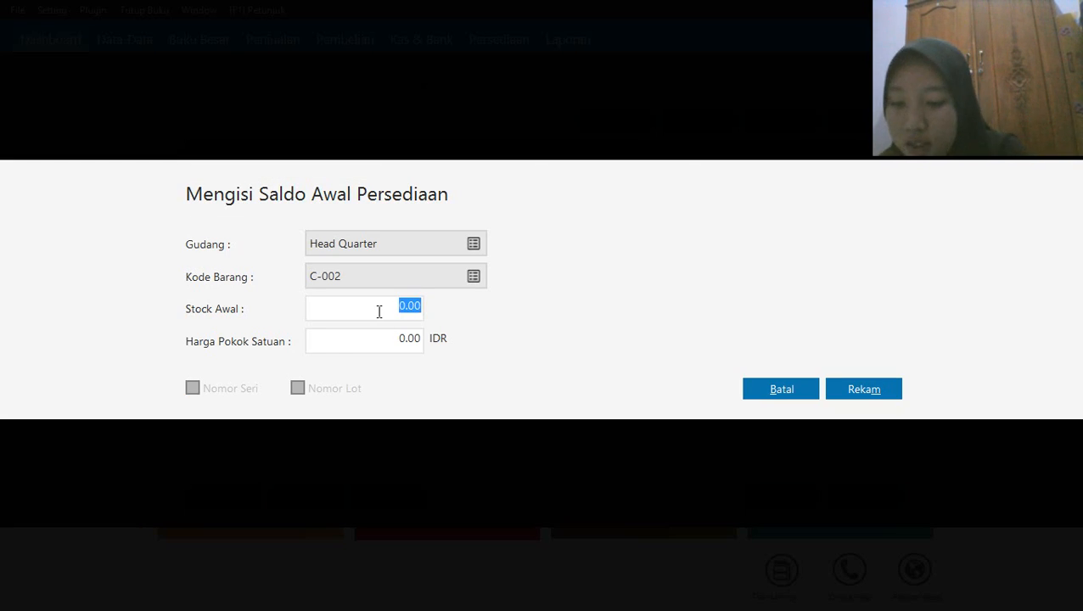
{"action": "type", "text": "10"}
{"action": "left_click", "coordinate": [363, 349]}
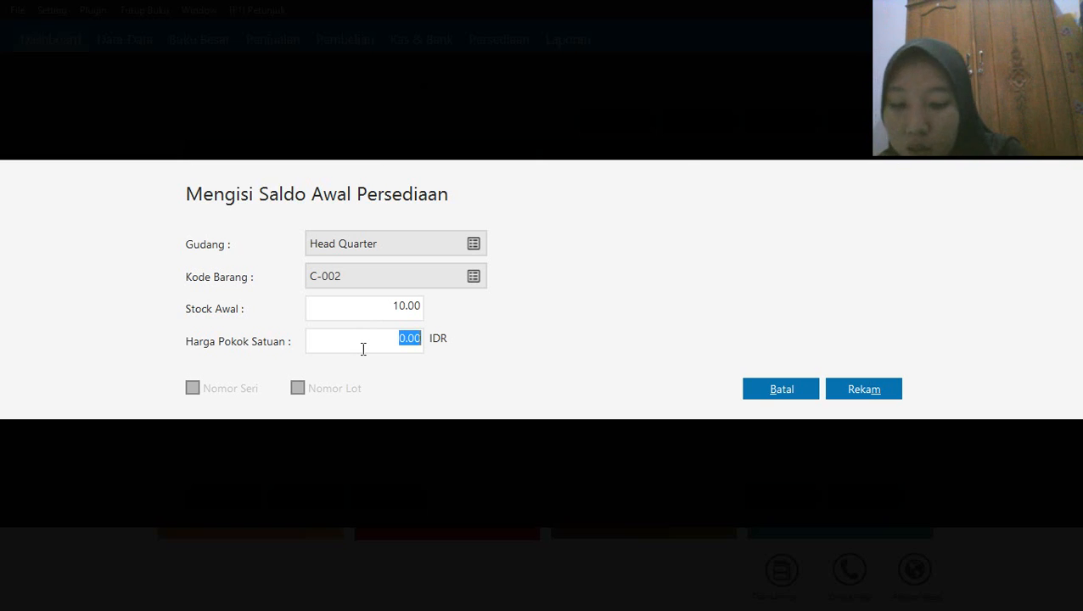
{"action": "type", "text": "50000"}
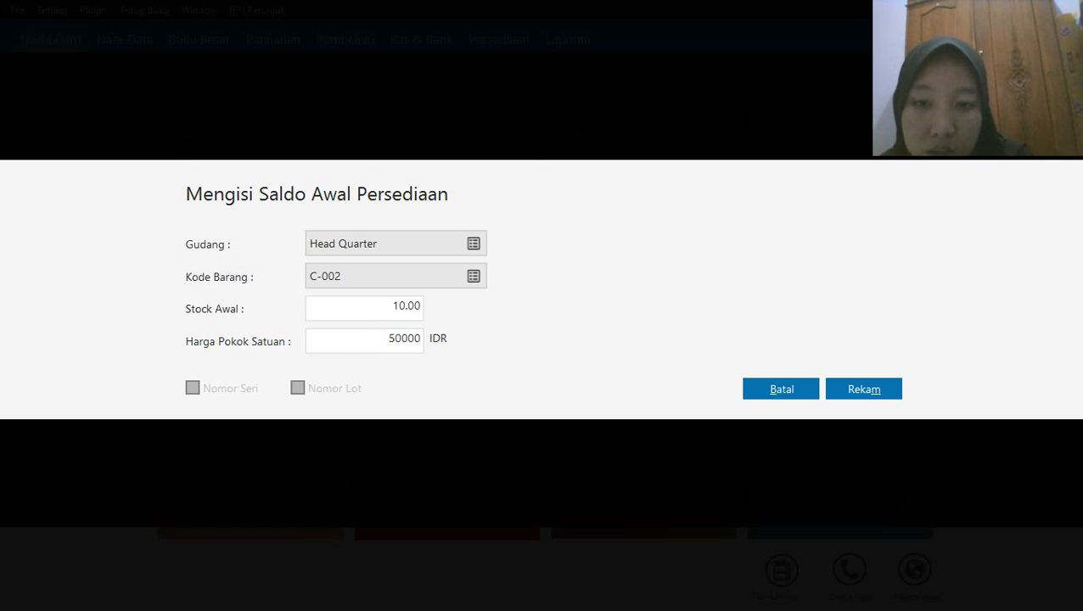
{"action": "left_click", "coordinate": [872, 389]}
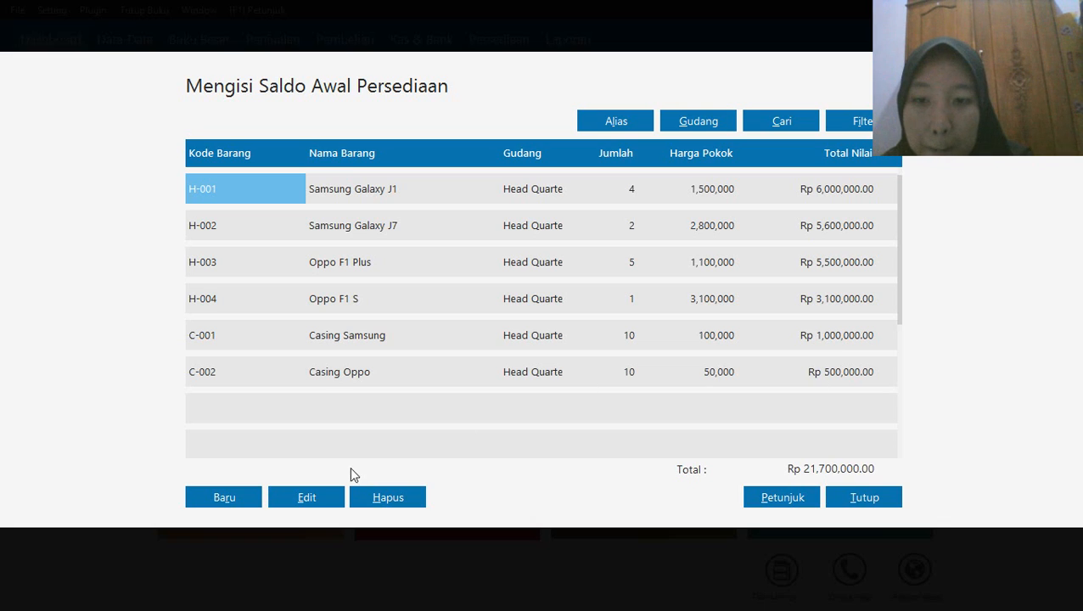
Record a new opening inventory balance for B-001, Baterai Samsung, with stock 5 and unit cost 50000 IDR
{"action": "left_click", "coordinate": [235, 491]}
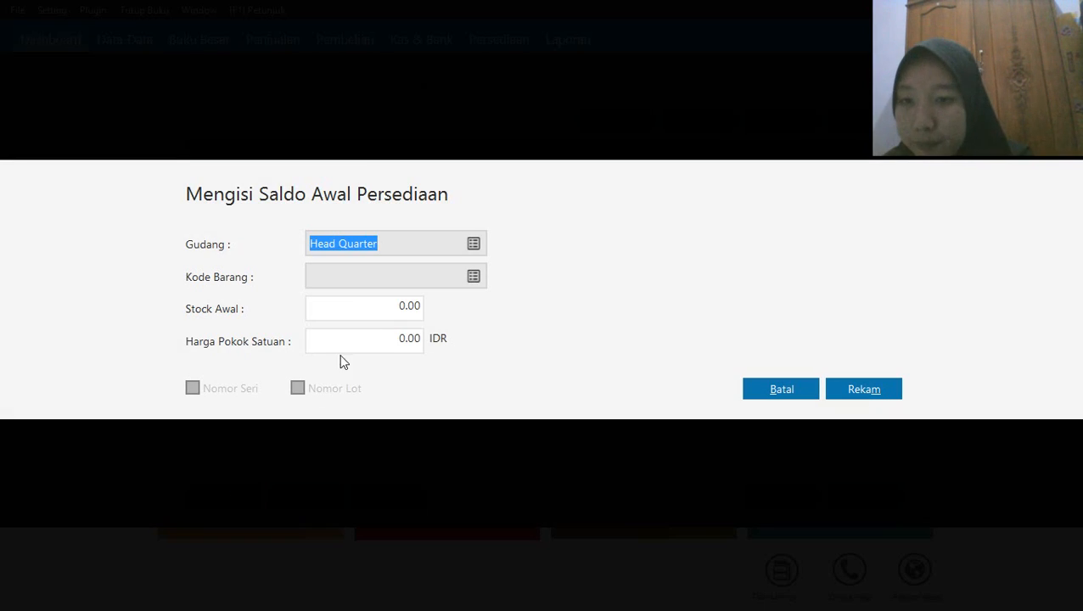
{"action": "left_click", "coordinate": [475, 277]}
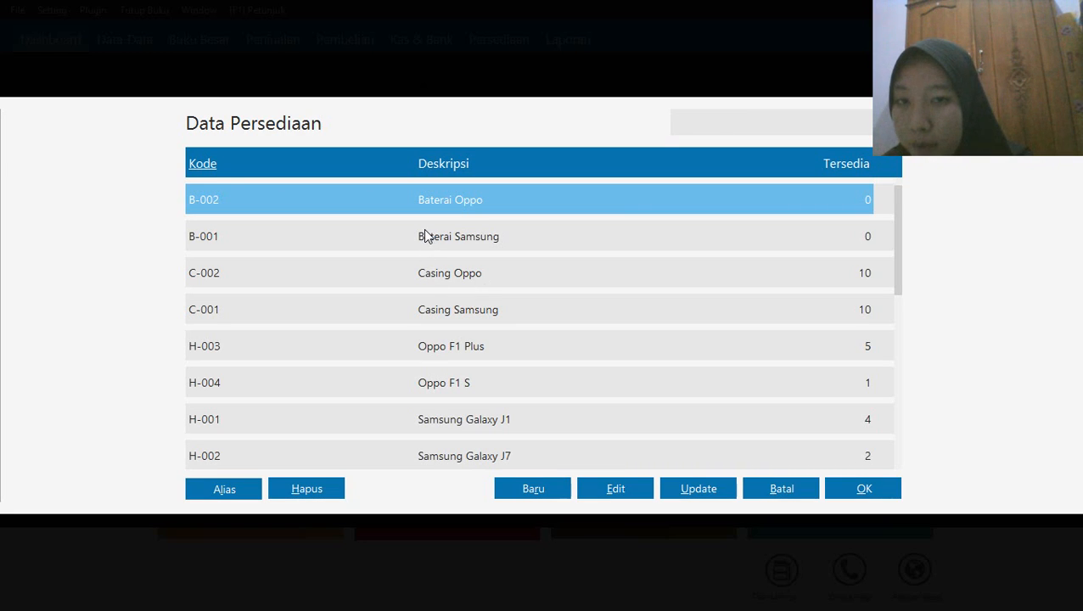
{"action": "left_click", "coordinate": [427, 236]}
{"action": "left_click", "coordinate": [852, 489]}
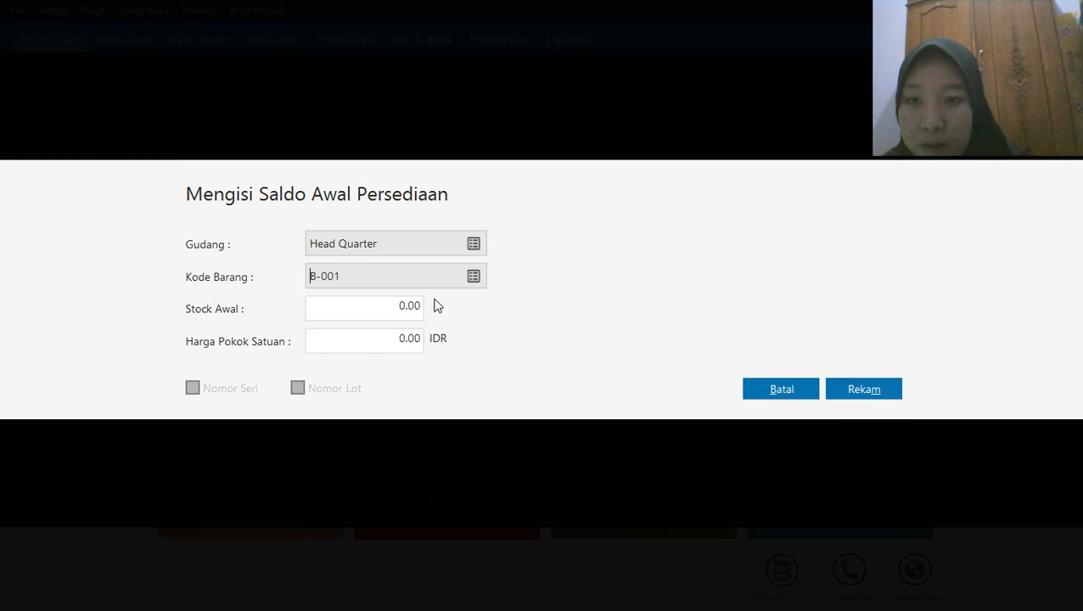
{"action": "left_click", "coordinate": [386, 309]}
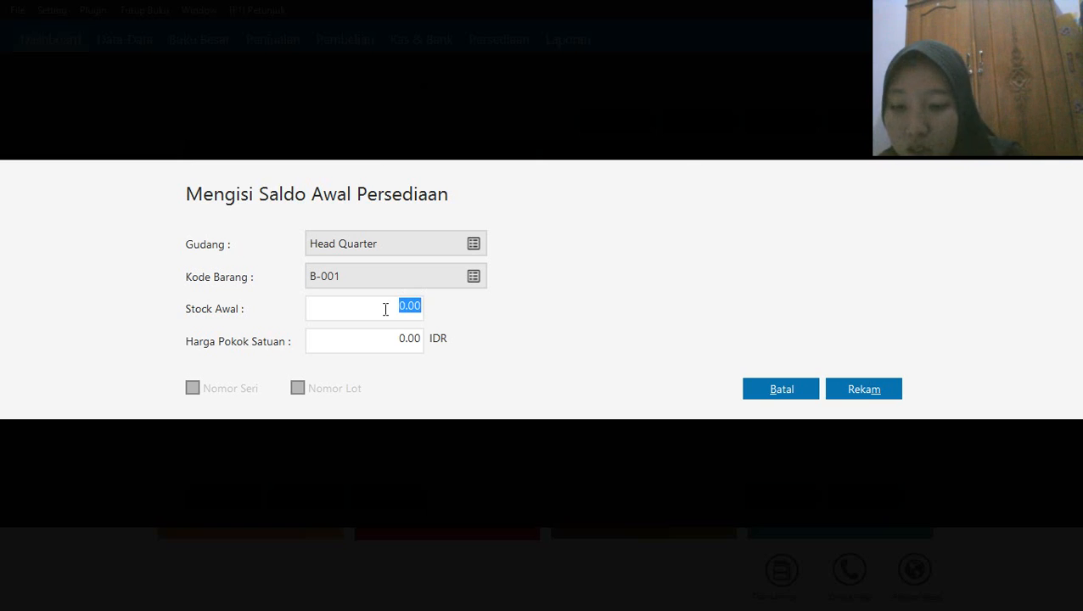
{"action": "type", "text": "5"}
{"action": "left_click", "coordinate": [365, 342]}
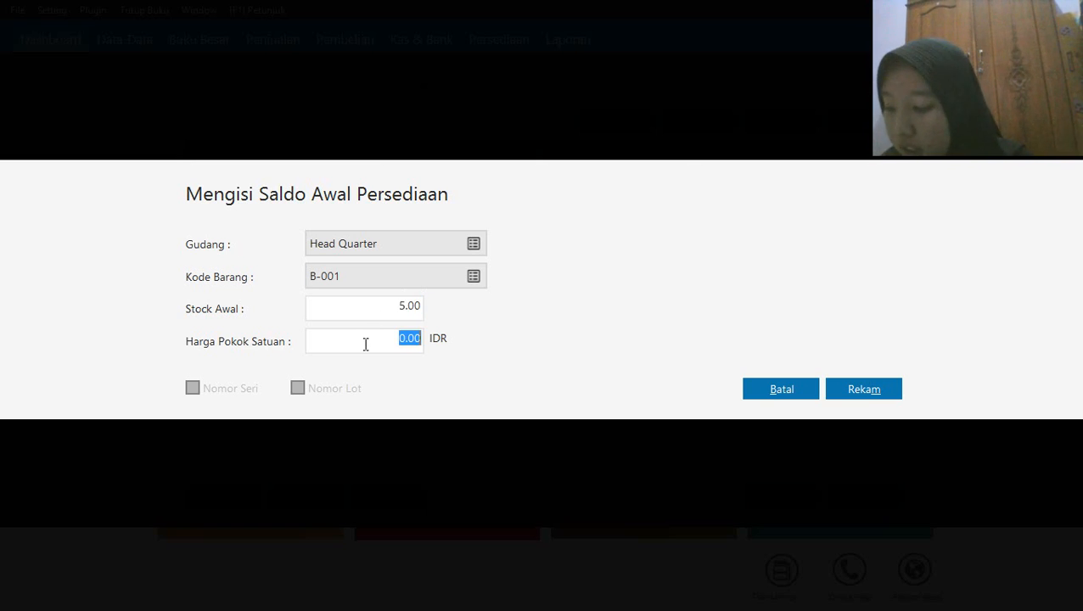
{"action": "type", "text": "50000"}
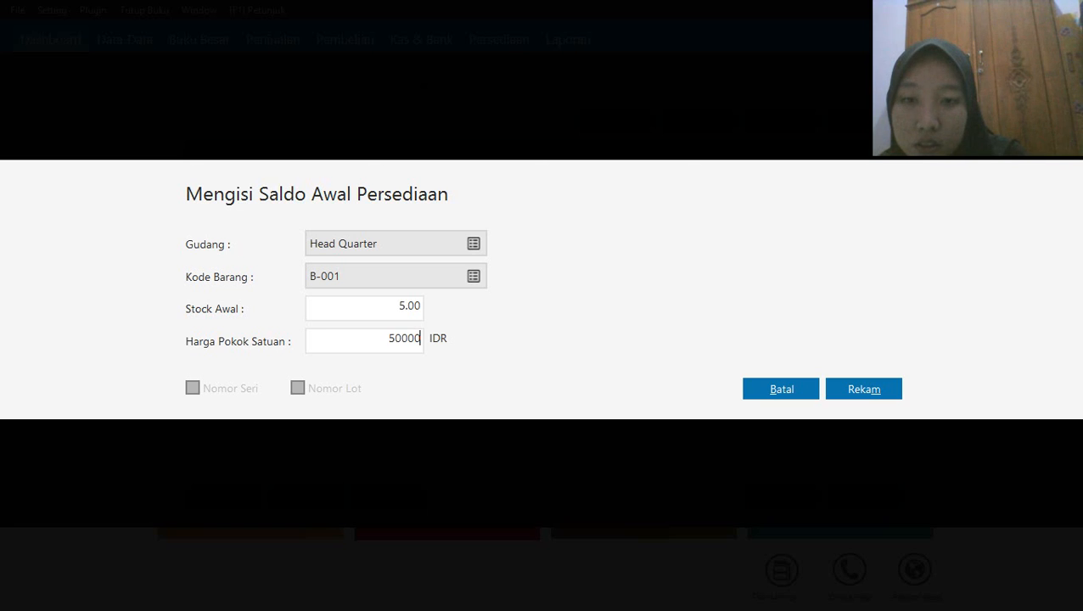
{"action": "left_click", "coordinate": [850, 389]}
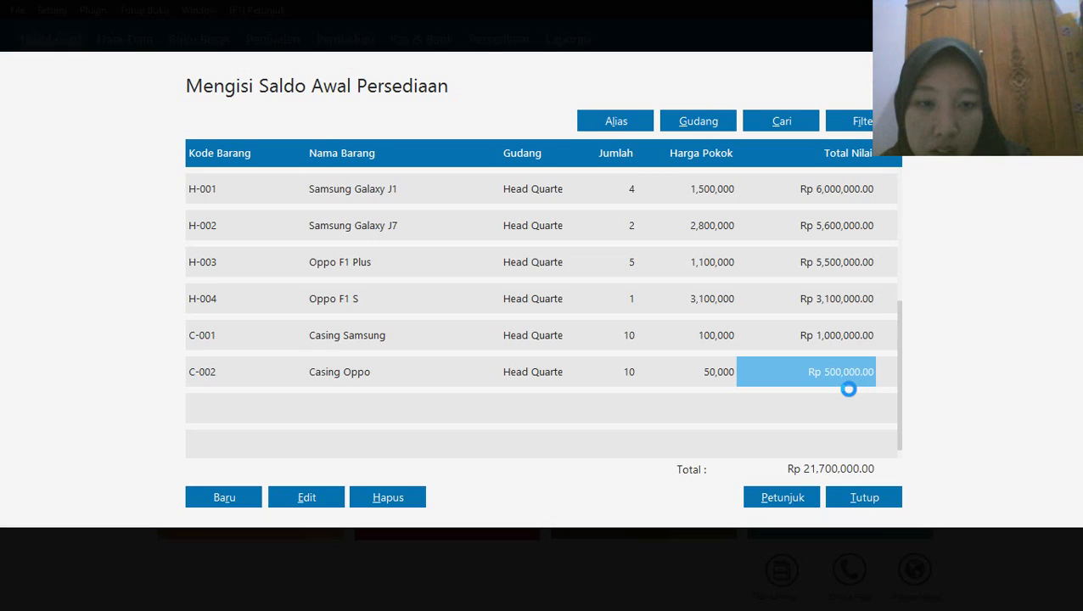
Record a new opening inventory balance for B-002, Baterai Oppo, with stock 10 and unit cost 50000 IDR
{"action": "left_click", "coordinate": [234, 498]}
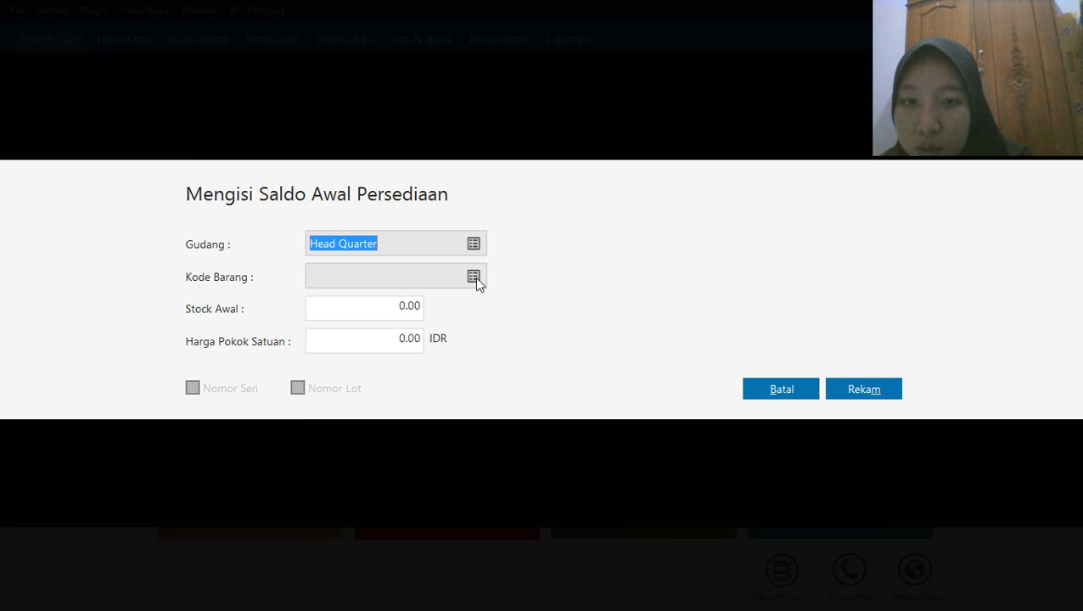
{"action": "left_click", "coordinate": [476, 278]}
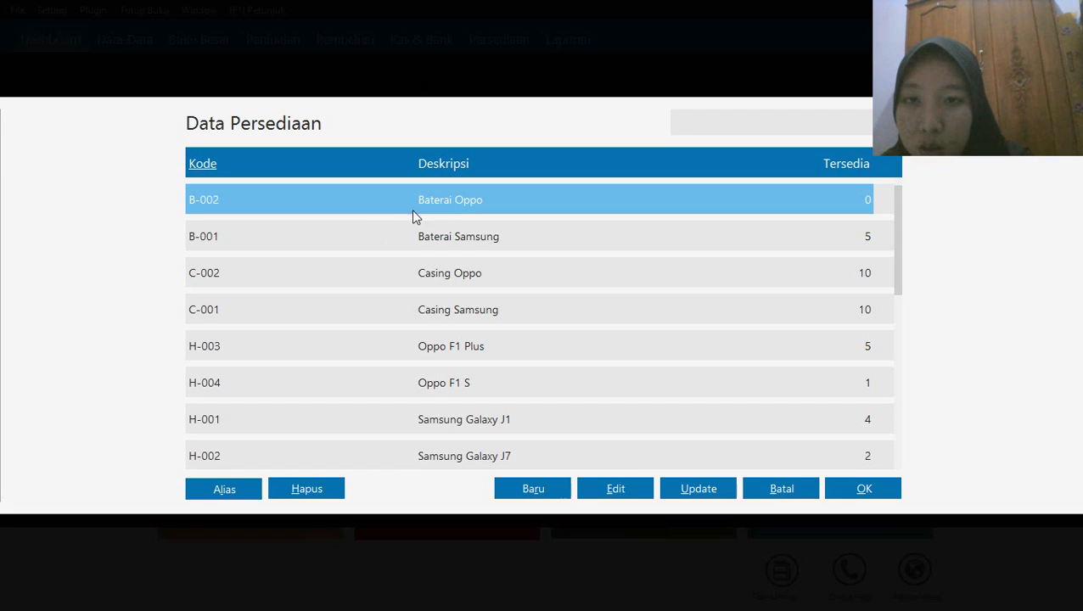
{"action": "left_click", "coordinate": [885, 498]}
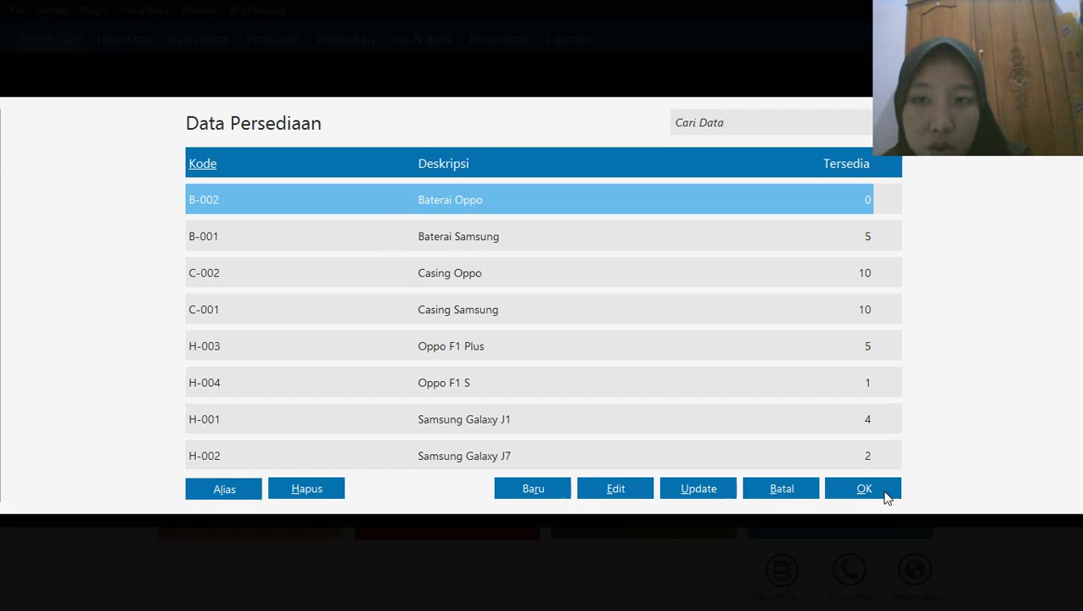
{"action": "left_click", "coordinate": [379, 309]}
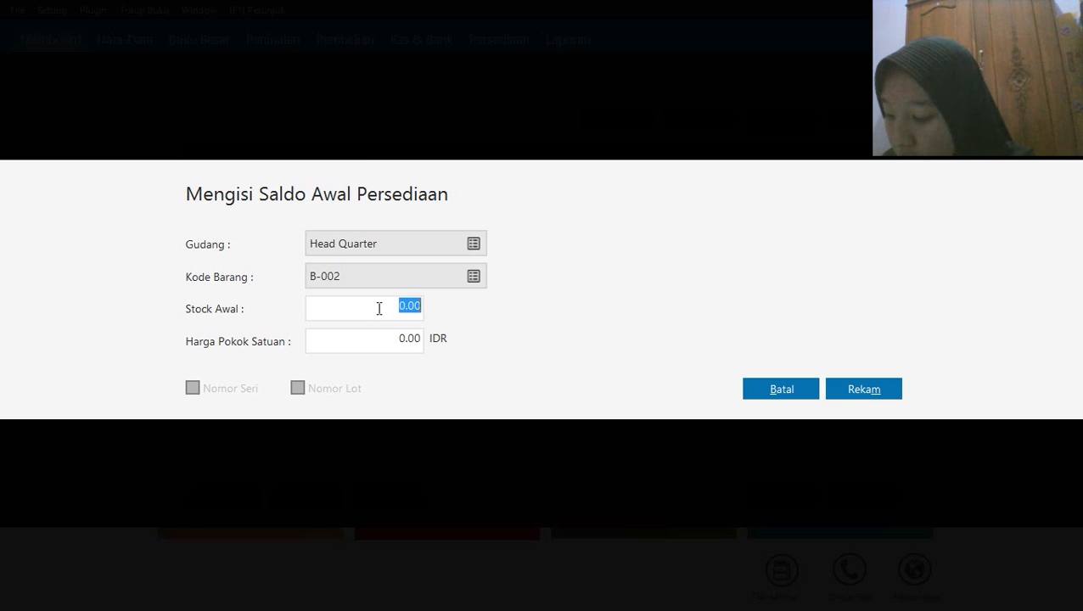
{"action": "type", "text": "1"}
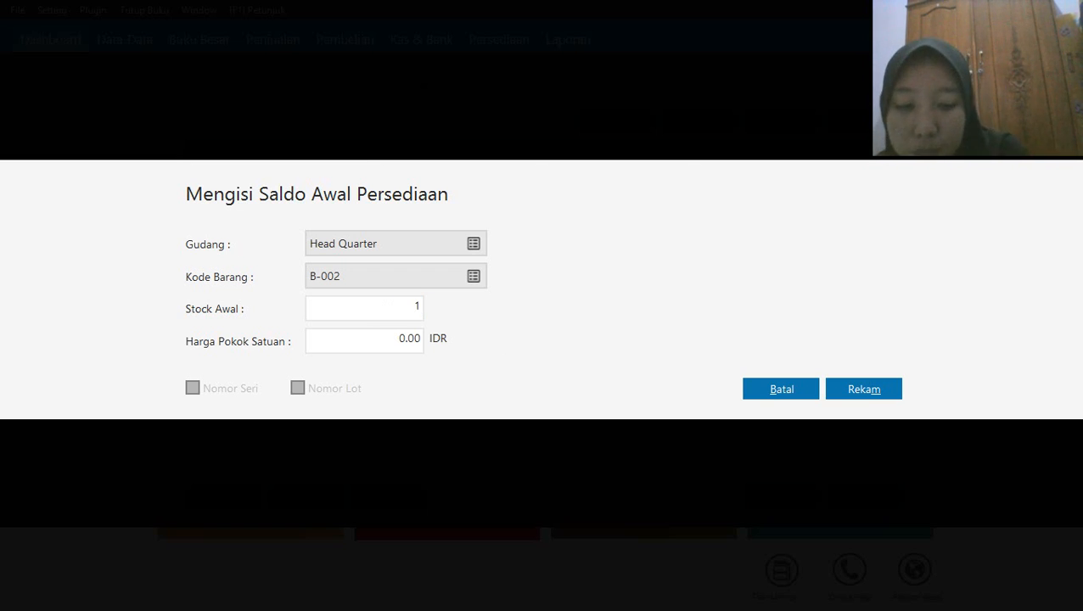
{"action": "type", "text": "0"}
{"action": "left_click", "coordinate": [362, 340]}
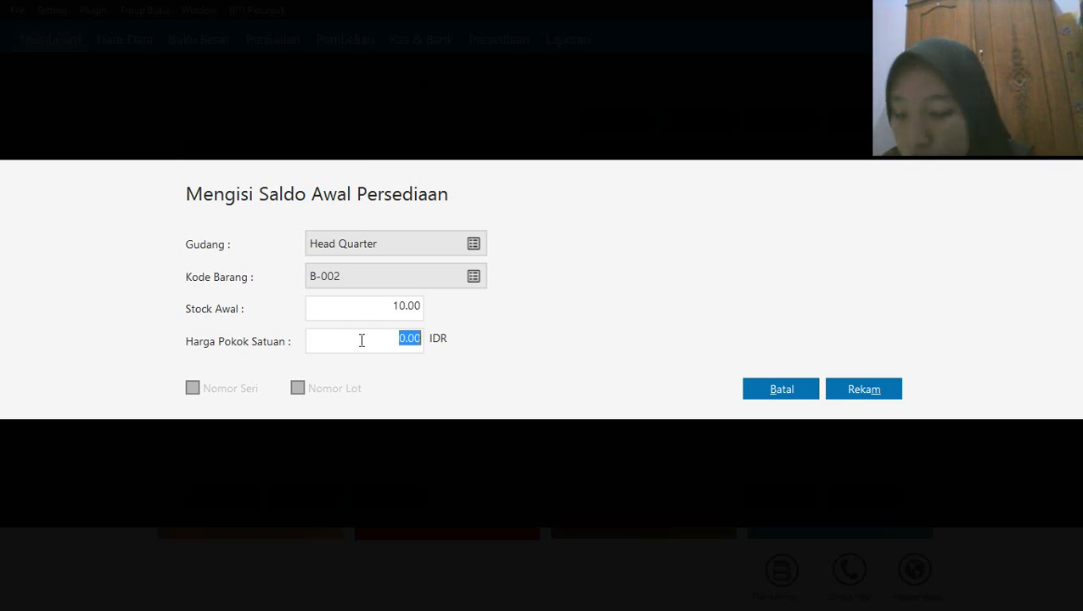
{"action": "type", "text": "50"}
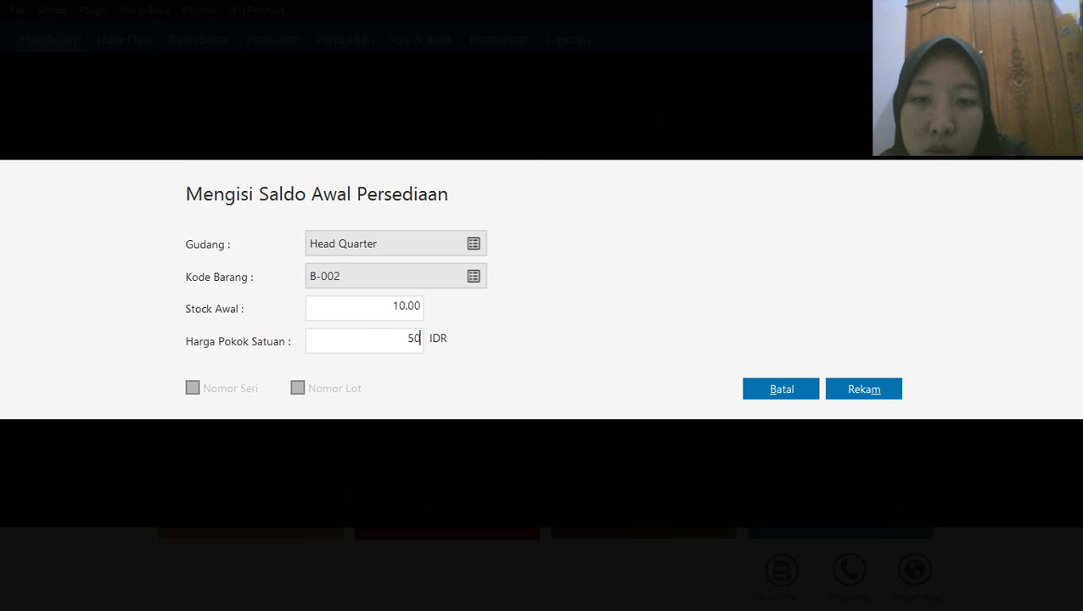
{"action": "type", "text": ",000"}
{"action": "left_click", "coordinate": [849, 391]}
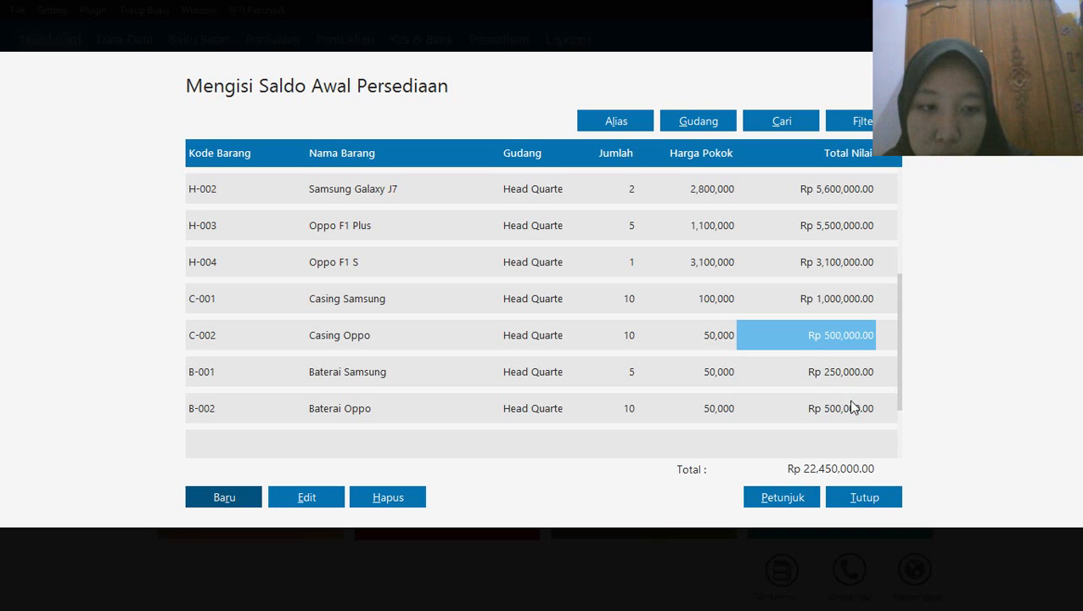
Close the opening inventory balances and run the recalculation of ending inventory balances
{"action": "left_click", "coordinate": [861, 498]}
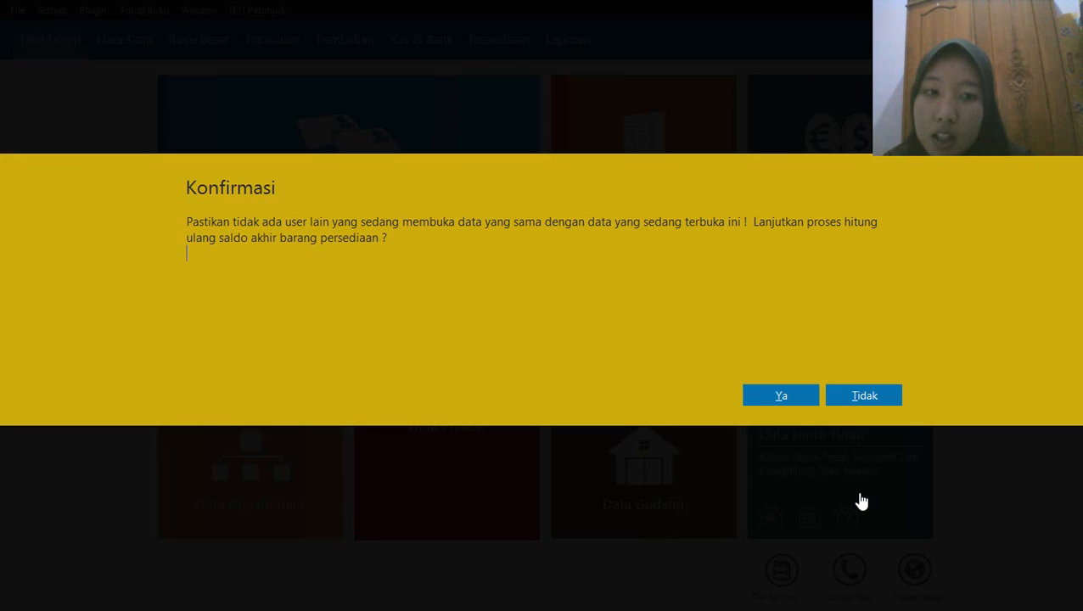
{"action": "left_click", "coordinate": [780, 399]}
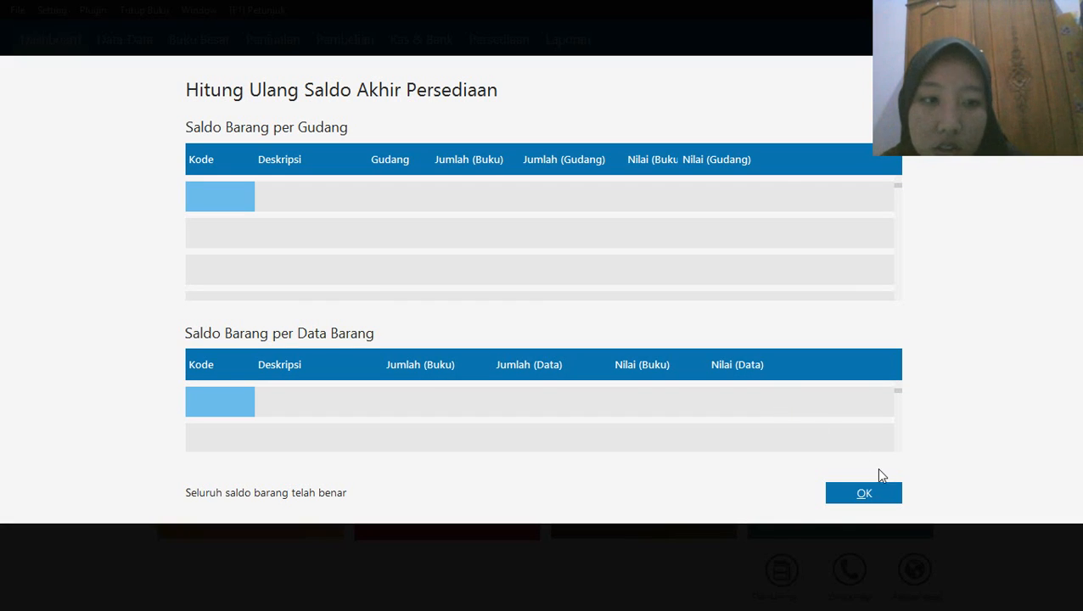
{"action": "left_click", "coordinate": [891, 496]}
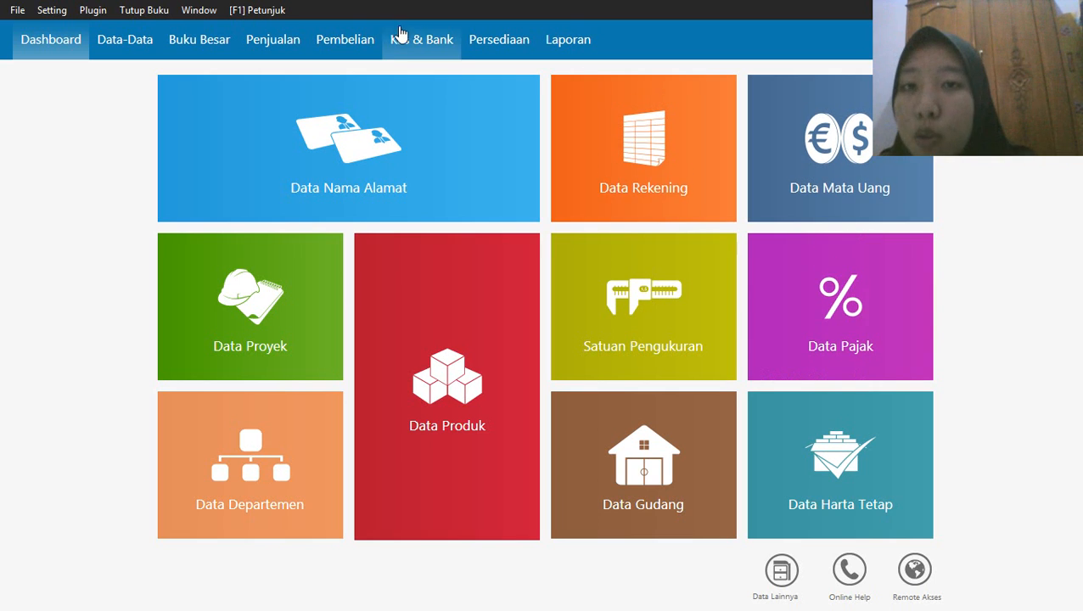
Start a new Kas Keluar transaction and choose the Others contact OTHR-1 as the recipient
{"action": "left_click", "coordinate": [404, 51]}
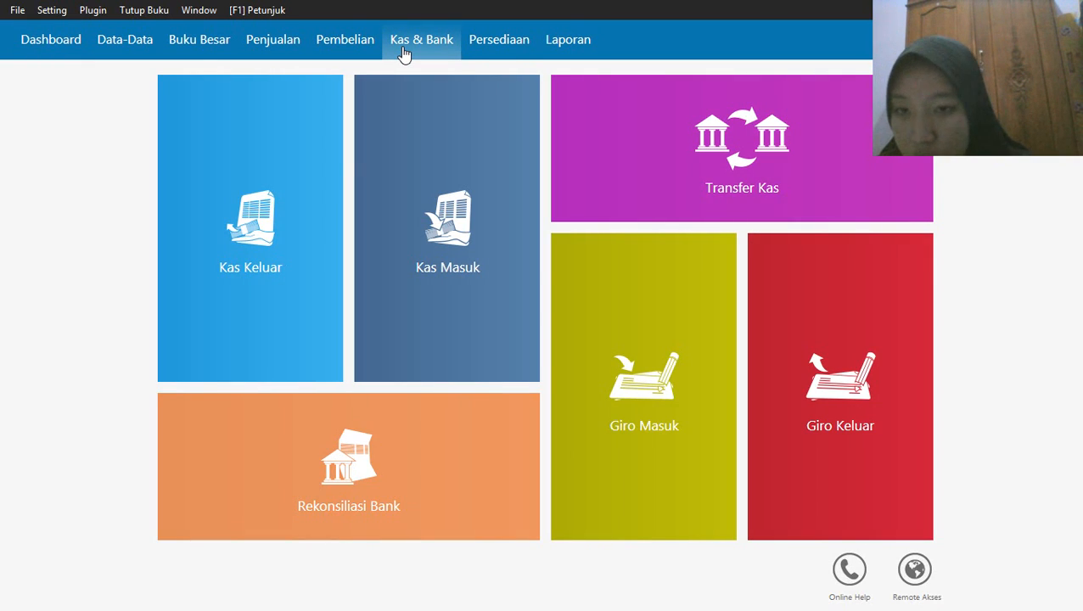
{"action": "mouse_move", "coordinate": [293, 343]}
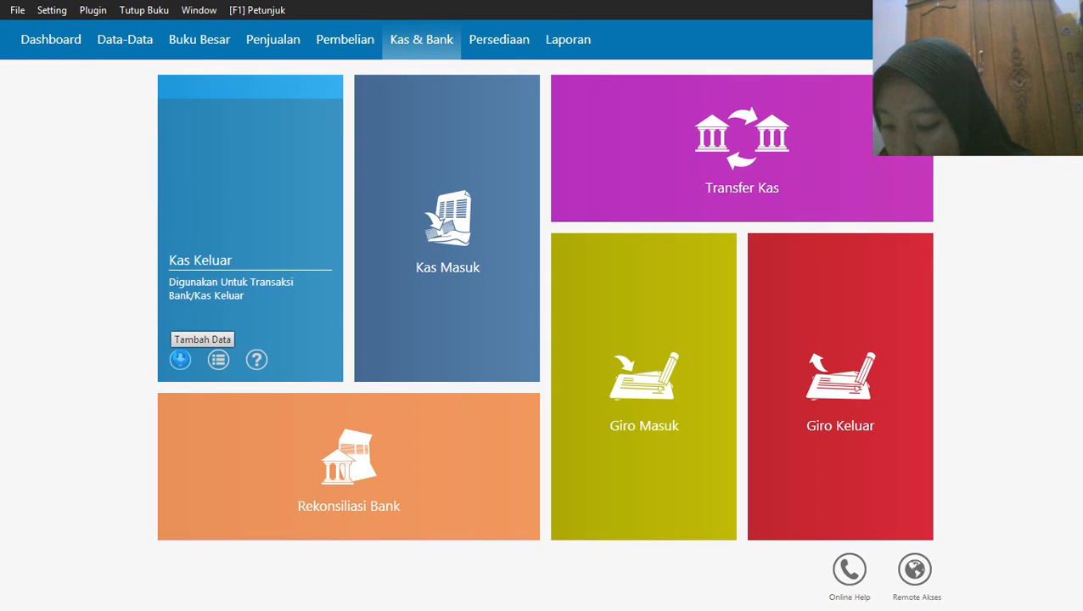
{"action": "left_click", "coordinate": [180, 359]}
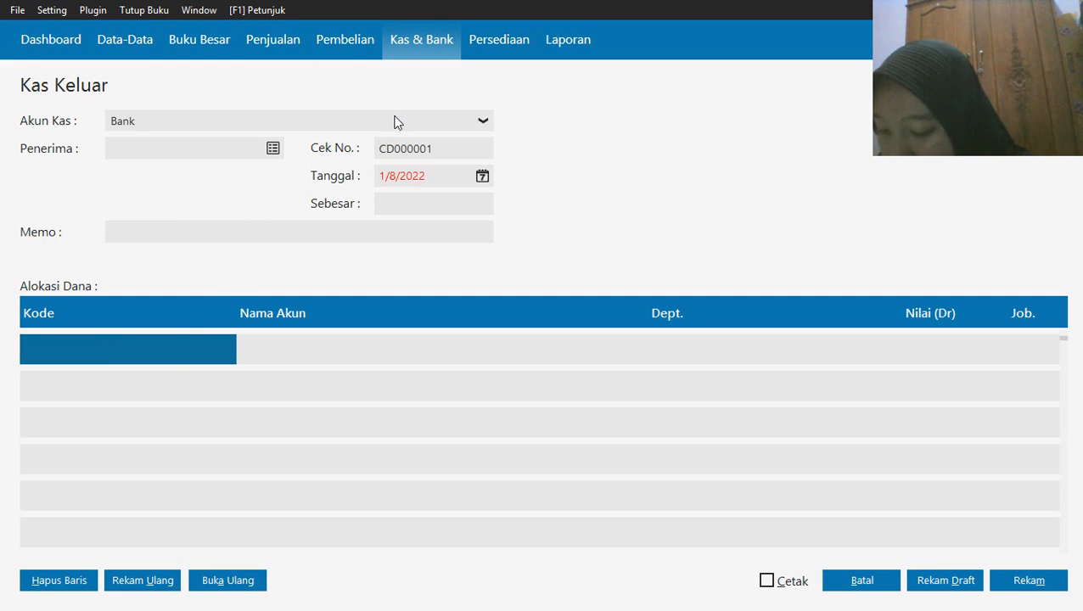
{"action": "left_click", "coordinate": [270, 147]}
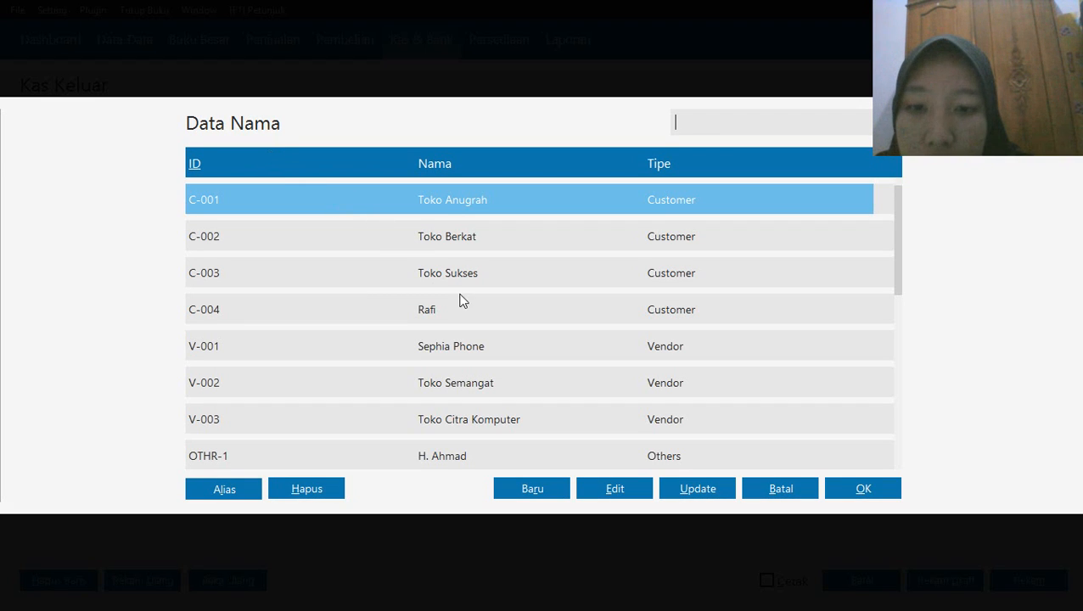
{"action": "left_click", "coordinate": [431, 454]}
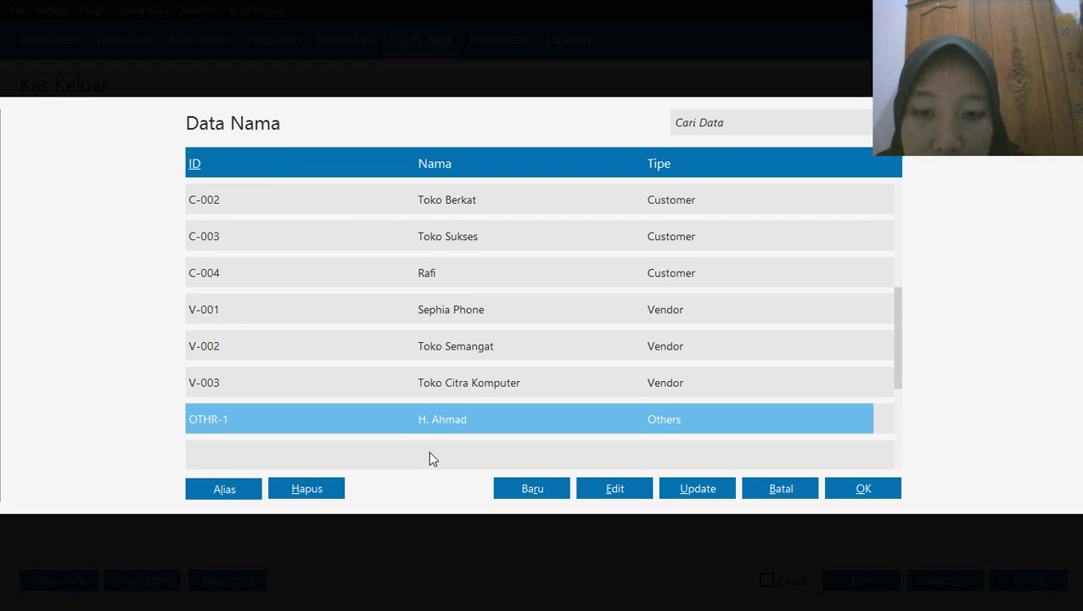
{"action": "left_click", "coordinate": [864, 488]}
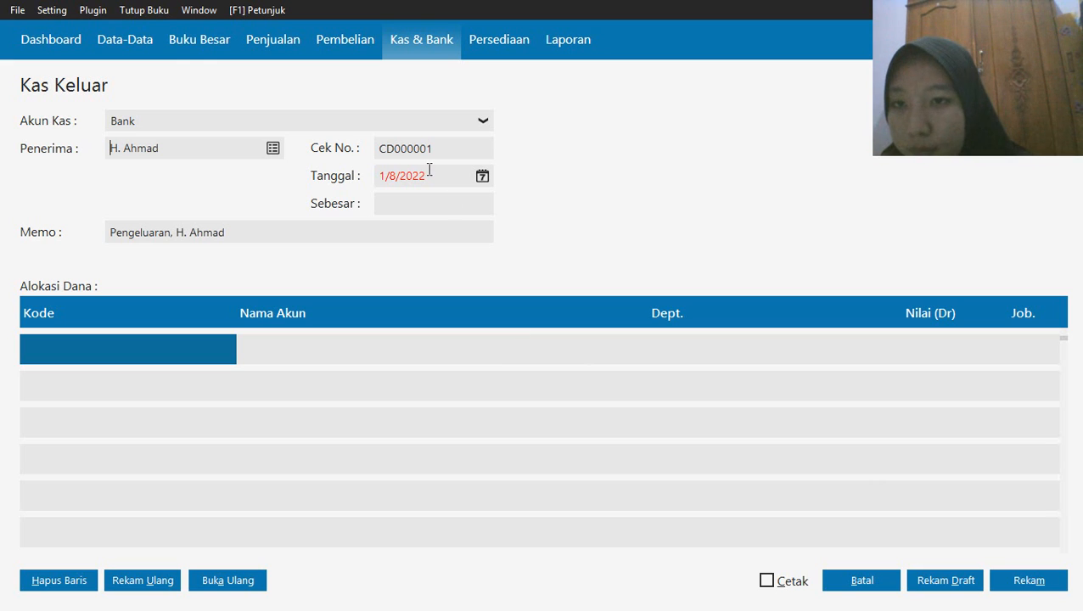
Set the Kas Keluar transaction date to January 2, 2020
{"action": "left_click", "coordinate": [484, 179]}
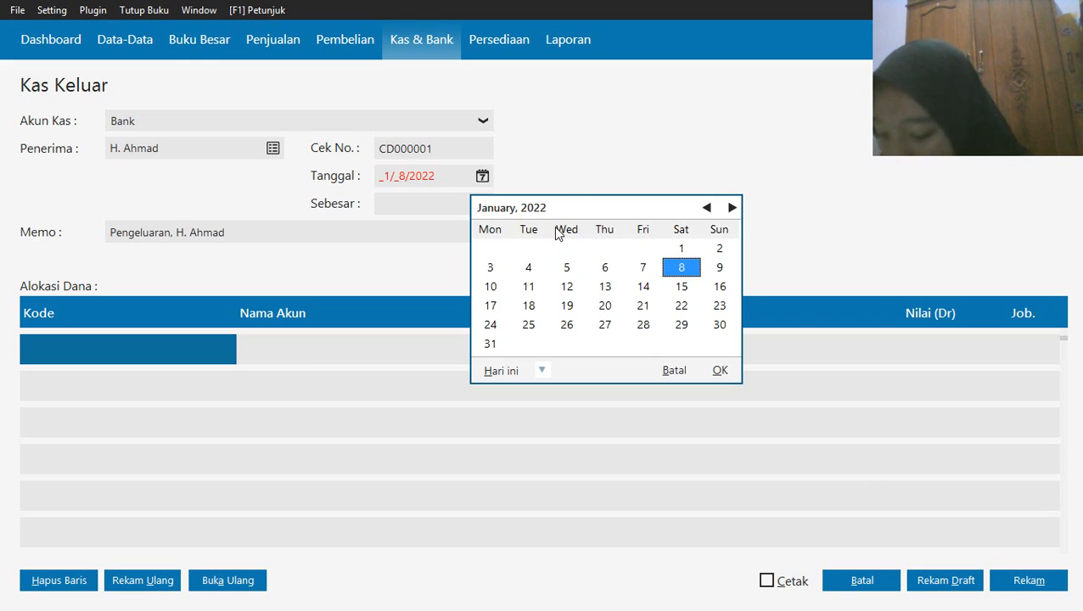
{"action": "left_click", "coordinate": [542, 370]}
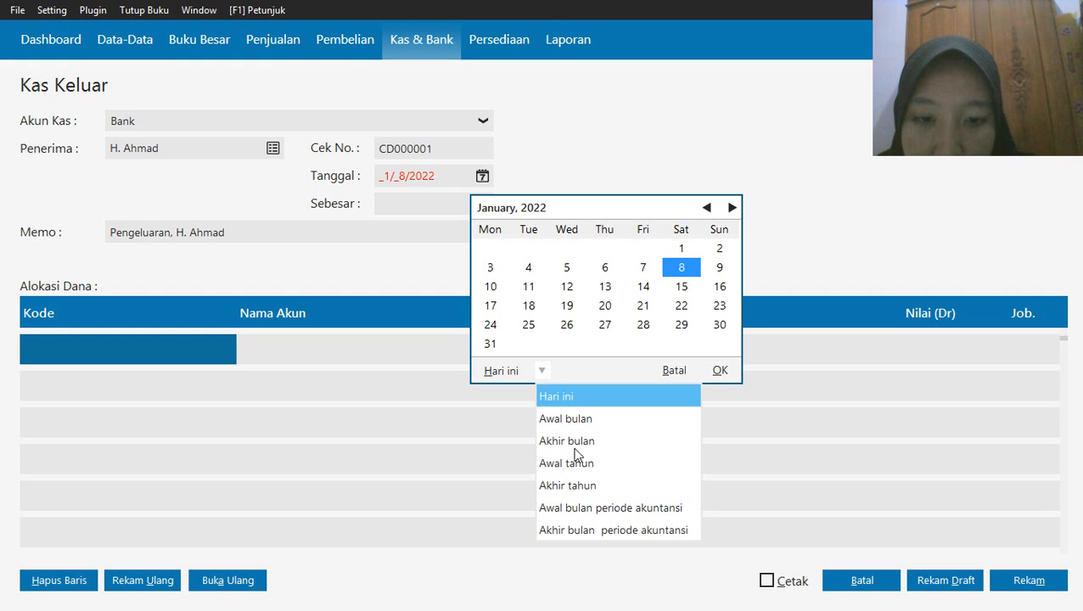
{"action": "left_click", "coordinate": [592, 510]}
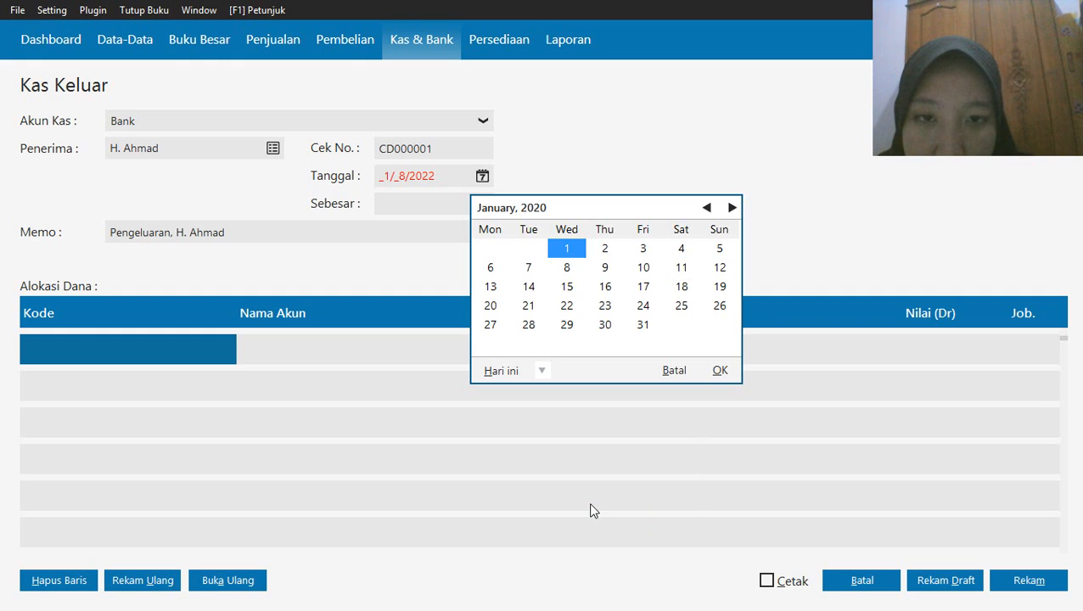
{"action": "left_click", "coordinate": [605, 255]}
{"action": "left_click", "coordinate": [718, 371]}
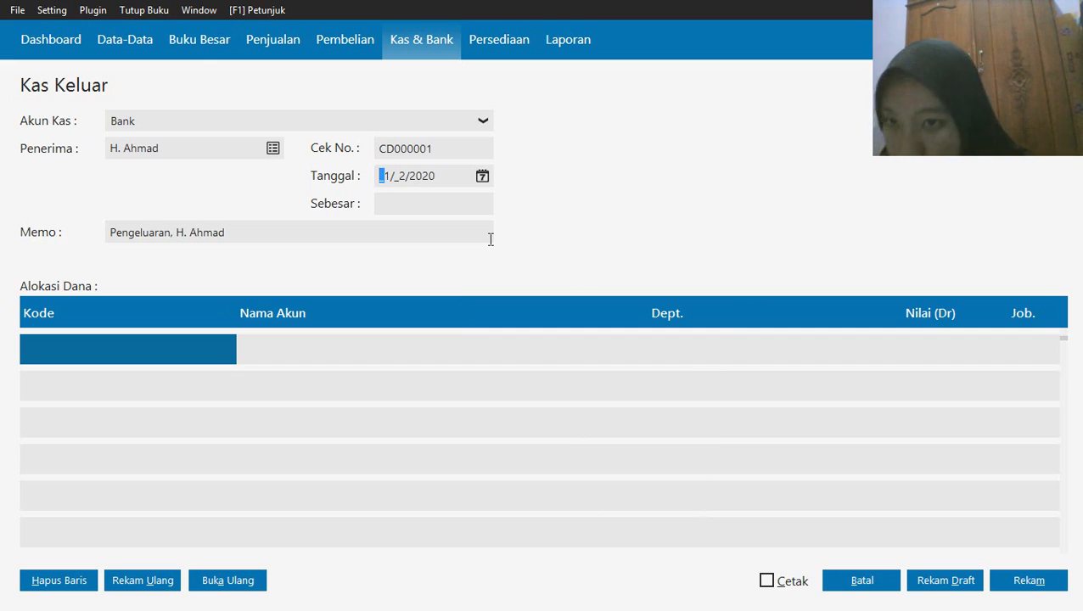
Open the account list for the first fund allocation line and look through it for a prepaid rent account
{"action": "left_click", "coordinate": [125, 362]}
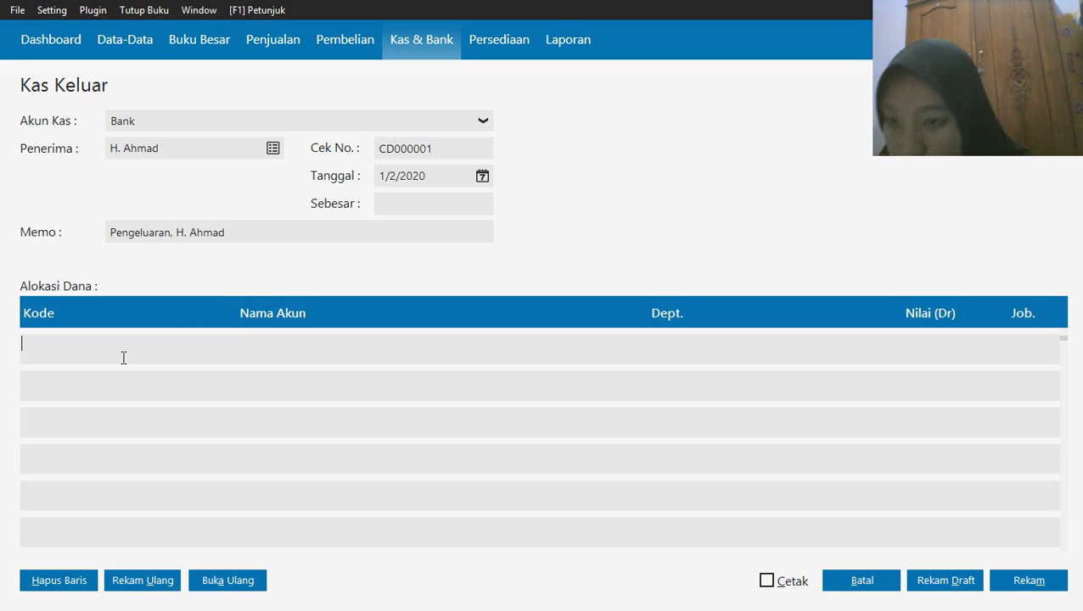
{"action": "double_click", "coordinate": [95, 359]}
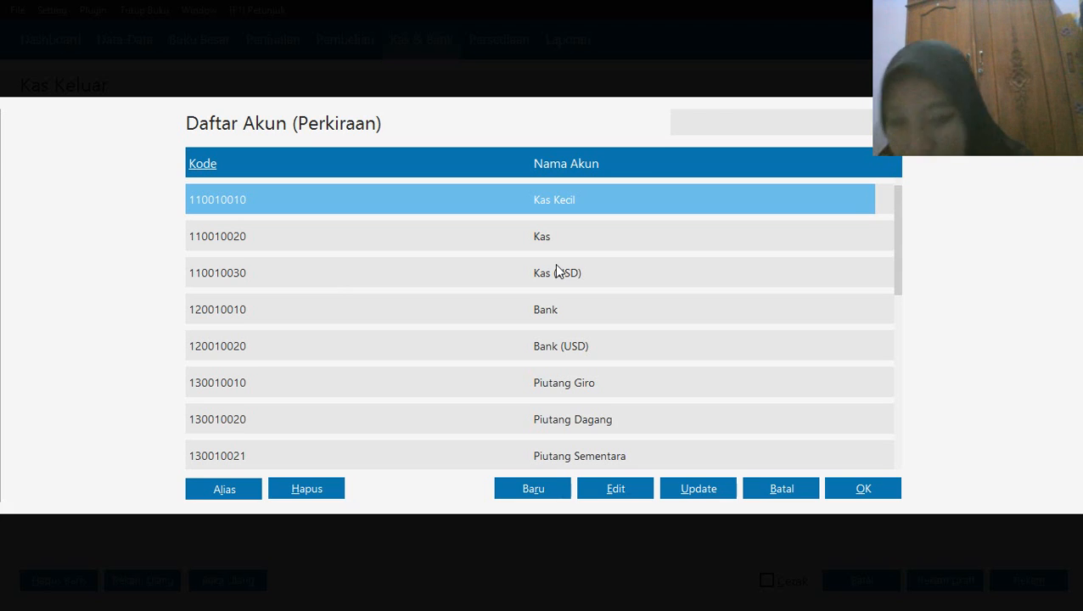
{"action": "key", "text": "Down"}
{"action": "key", "text": "Down"}
{"action": "key", "text": "Down"}
{"action": "key", "text": "Down"}
{"action": "key", "text": "Down"}
{"action": "key", "text": "Down"}
{"action": "key", "text": "Down"}
{"action": "key", "text": "Down"}
{"action": "key", "text": "Down"}
{"action": "key", "text": "Down"}
{"action": "key", "text": "Down"}
{"action": "key", "text": "Down"}
{"action": "key", "text": "Down"}
{"action": "key", "text": "Down"}
{"action": "key", "text": "Down"}
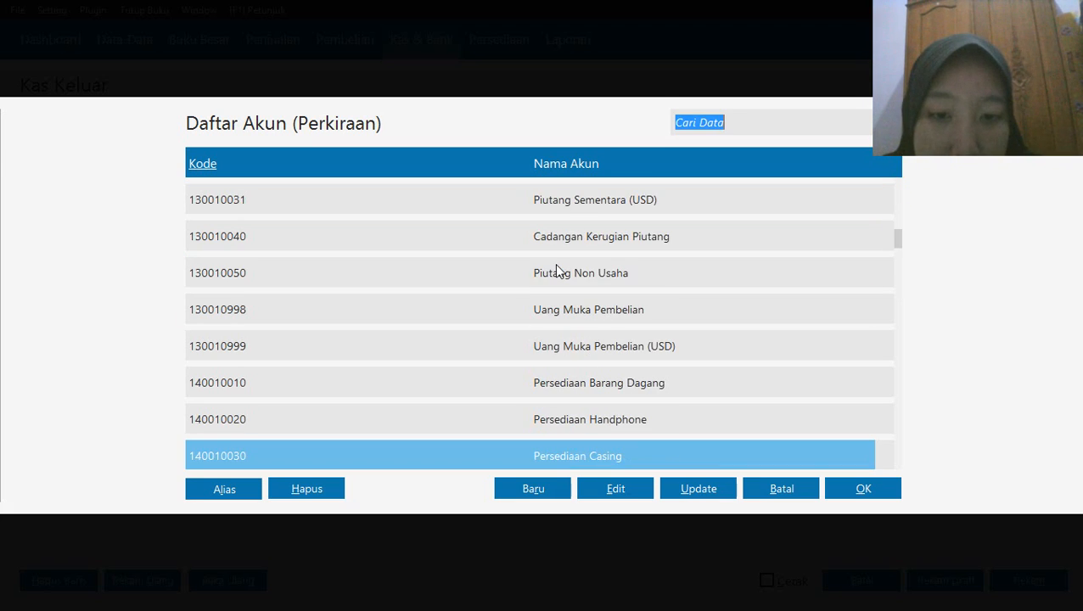
{"action": "key", "text": "Down"}
{"action": "key", "text": "Down"}
{"action": "key", "text": "Down"}
{"action": "key", "text": "Down"}
{"action": "key", "text": "Down"}
{"action": "key", "text": "Down"}
{"action": "key", "text": "Down"}
{"action": "key", "text": "Down"}
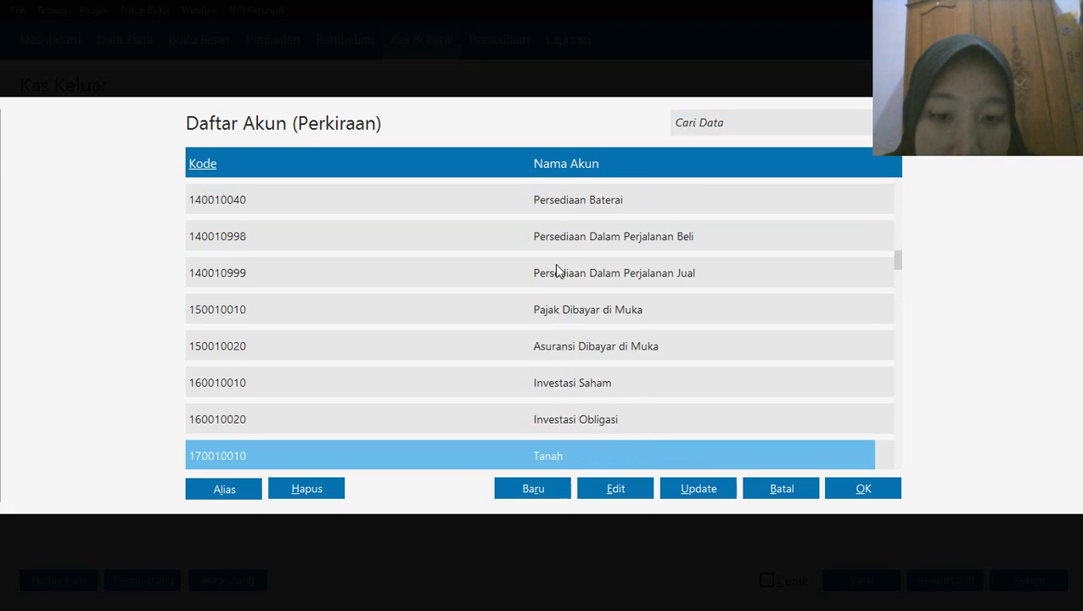
{"action": "key", "text": "Down"}
{"action": "key", "text": "Down"}
{"action": "key", "text": "Down"}
{"action": "key", "text": "Down"}
{"action": "key", "text": "Down"}
{"action": "key", "text": "Down"}
{"action": "key", "text": "Down"}
{"action": "key", "text": "Down"}
{"action": "key", "text": "Down"}
{"action": "key", "text": "Down"}
{"action": "key", "text": "Down"}
{"action": "key", "text": "Down"}
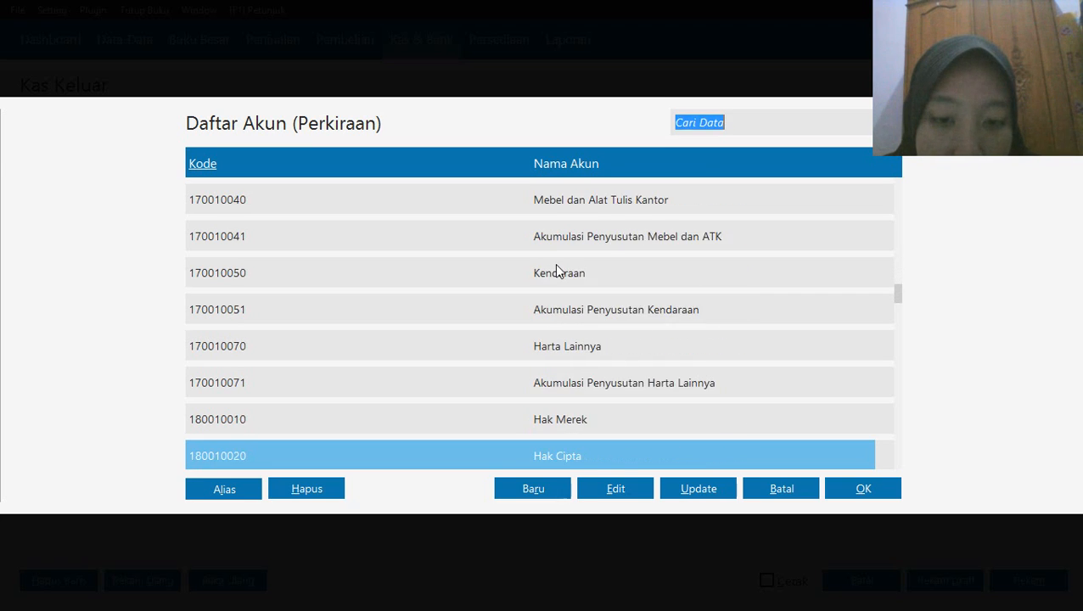
{"action": "key", "text": "Down"}
{"action": "key", "text": "Down"}
{"action": "key", "text": "Down"}
{"action": "key", "text": "Down"}
{"action": "key", "text": "Down"}
{"action": "key", "text": "Down"}
{"action": "key", "text": "Down"}
{"action": "key", "text": "Down"}
{"action": "key", "text": "Down"}
{"action": "key", "text": "Down"}
{"action": "key", "text": "Down"}
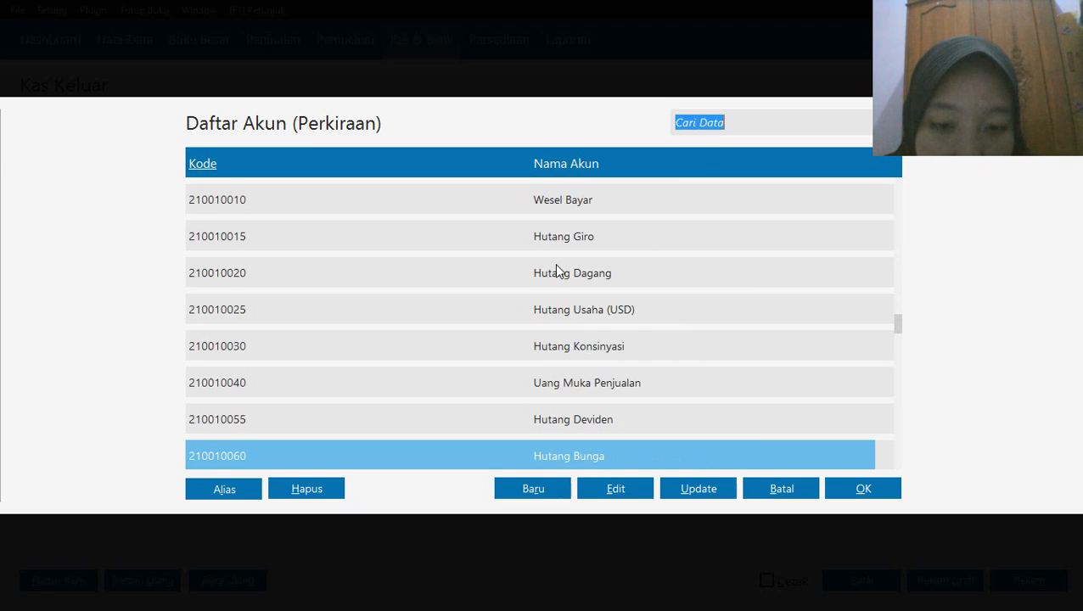
{"action": "key", "text": "Down"}
{"action": "key", "text": "Down"}
{"action": "key", "text": "Down"}
{"action": "key", "text": "Down"}
{"action": "key", "text": "Down"}
{"action": "key", "text": "Down"}
{"action": "key", "text": "Down"}
{"action": "key", "text": "Down"}
{"action": "key", "text": "Down"}
{"action": "key", "text": "Down"}
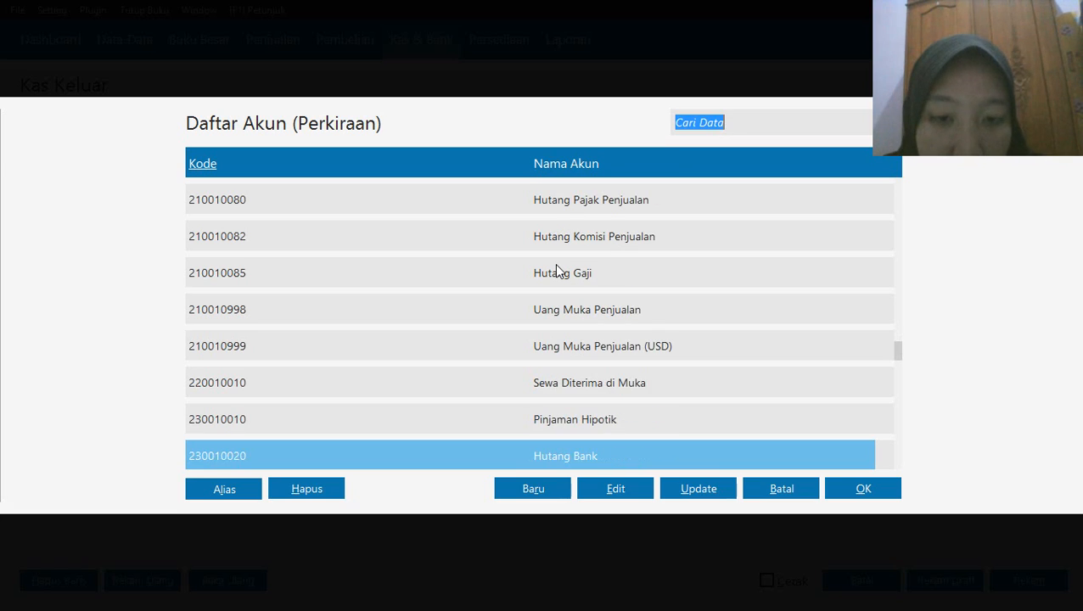
{"action": "key", "text": "Up"}
{"action": "key", "text": "Up"}
{"action": "key", "text": "Down"}
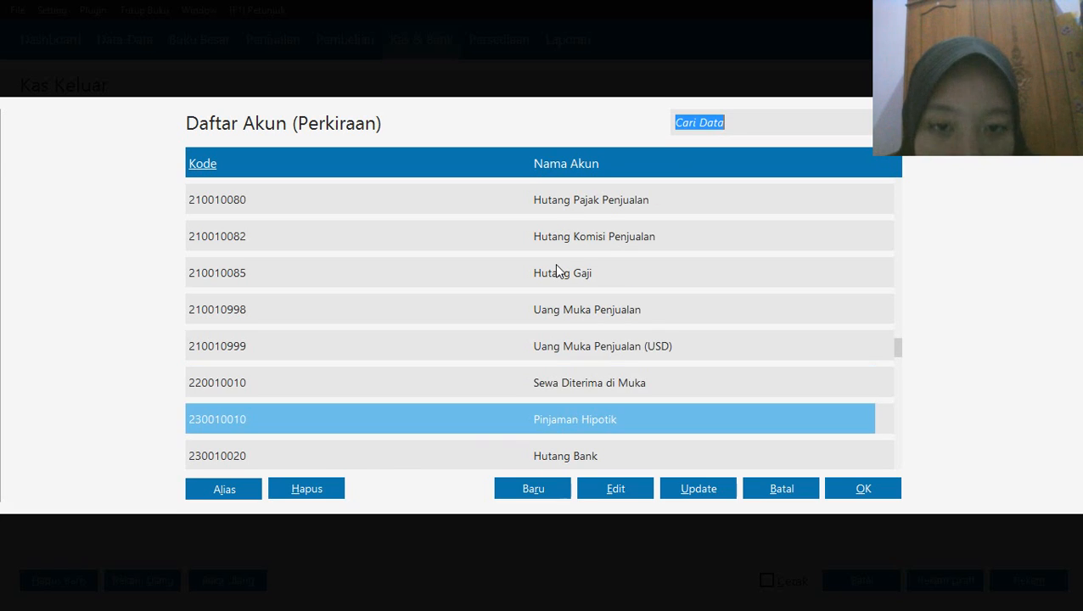
{"action": "key", "text": "Down"}
{"action": "key", "text": "Down"}
{"action": "key", "text": "Down"}
{"action": "key", "text": "Down"}
{"action": "key", "text": "Down"}
{"action": "key", "text": "Down"}
{"action": "key", "text": "Down"}
{"action": "key", "text": "Down"}
{"action": "key", "text": "Down"}
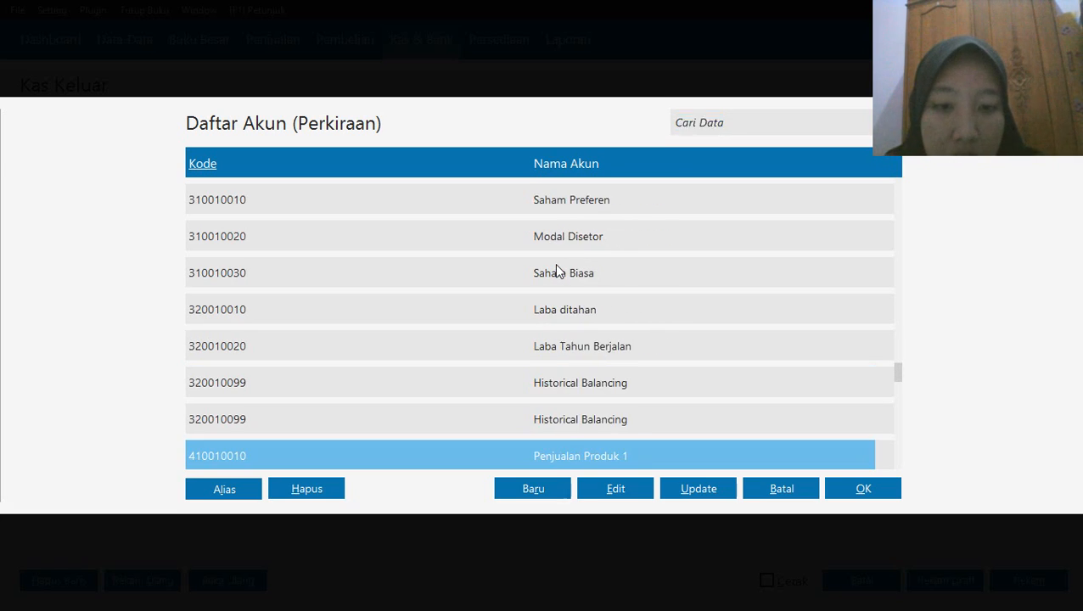
{"action": "key", "text": "Down"}
{"action": "key", "text": "Down"}
{"action": "key", "text": "Down"}
{"action": "key", "text": "Down"}
{"action": "key", "text": "Down"}
{"action": "key", "text": "Down"}
{"action": "key", "text": "Down"}
{"action": "key", "text": "Down"}
{"action": "key", "text": "Down"}
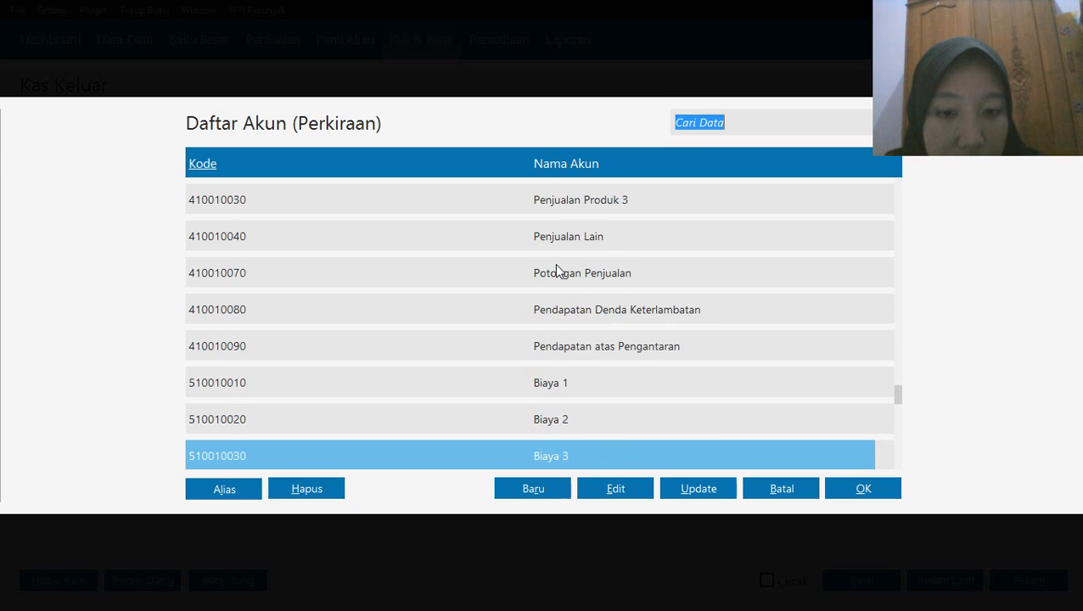
{"action": "key", "text": "Down"}
{"action": "key", "text": "Down"}
{"action": "key", "text": "Down"}
{"action": "key", "text": "Down"}
{"action": "key", "text": "Down"}
{"action": "key", "text": "Down"}
{"action": "key", "text": "Down"}
{"action": "key", "text": "Down"}
{"action": "key", "text": "Down"}
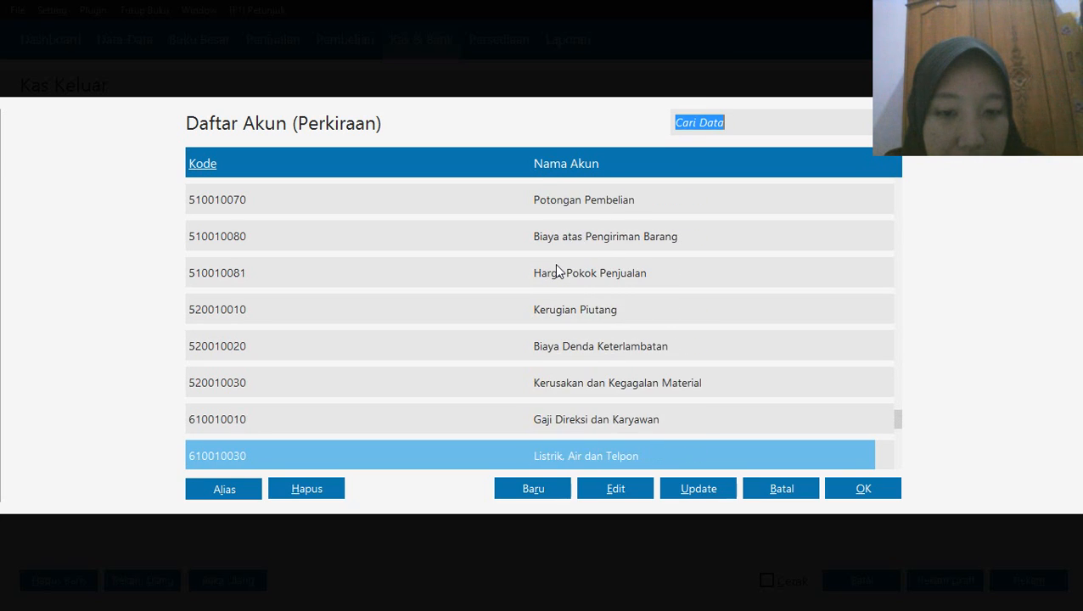
{"action": "key", "text": "Down"}
{"action": "key", "text": "Down"}
{"action": "key", "text": "Down"}
{"action": "key", "text": "Down"}
{"action": "key", "text": "Down"}
{"action": "key", "text": "Down"}
{"action": "key", "text": "Down"}
{"action": "key", "text": "Down"}
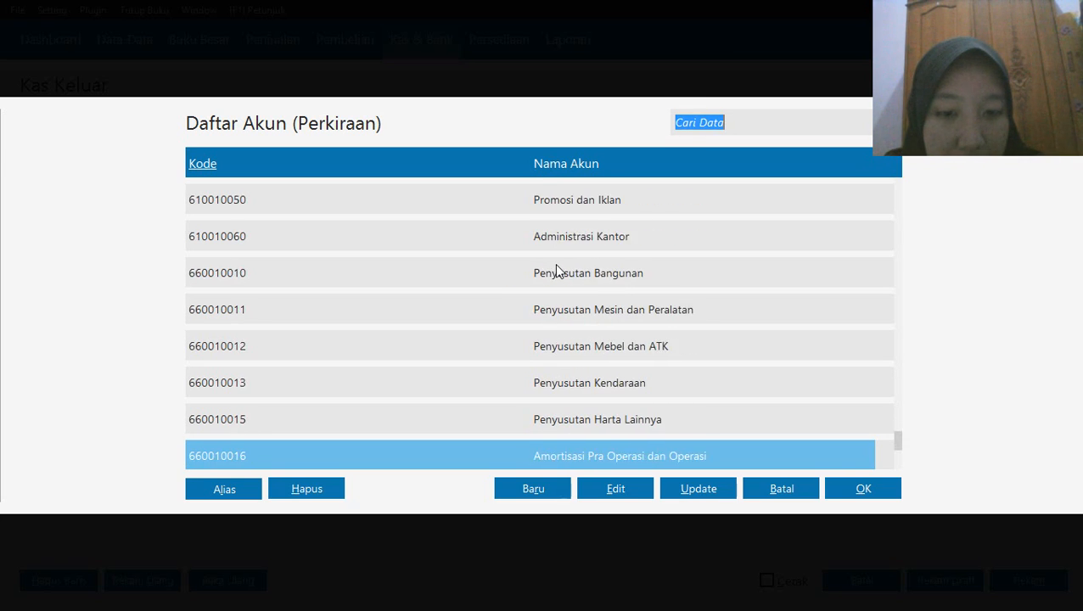
{"action": "key", "text": "Down"}
{"action": "key", "text": "Down"}
{"action": "key", "text": "Down"}
{"action": "key", "text": "Down"}
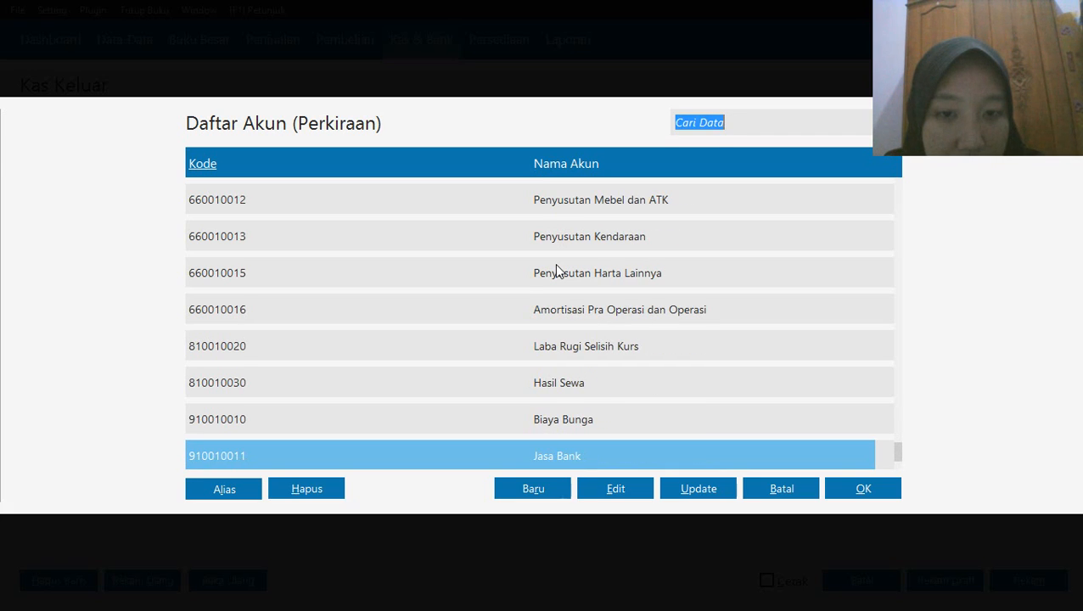
{"action": "key", "text": "Up"}
{"action": "key", "text": "Up"}
{"action": "key", "text": "Up"}
{"action": "key", "text": "Up"}
{"action": "key", "text": "Up"}
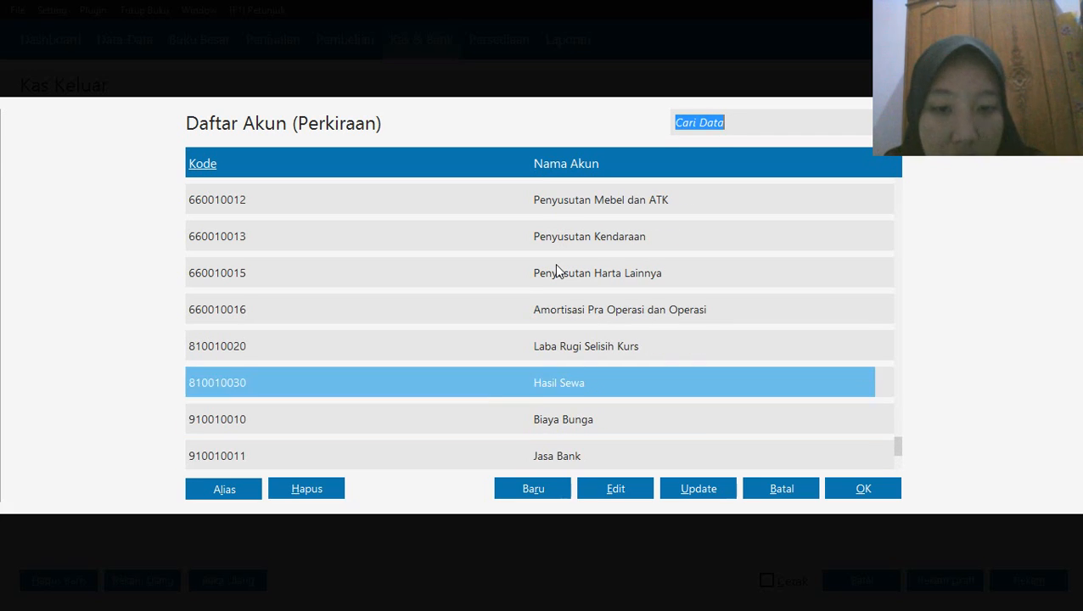
{"action": "key", "text": "Up"}
{"action": "key", "text": "Up"}
{"action": "key", "text": "Up"}
{"action": "key", "text": "Up"}
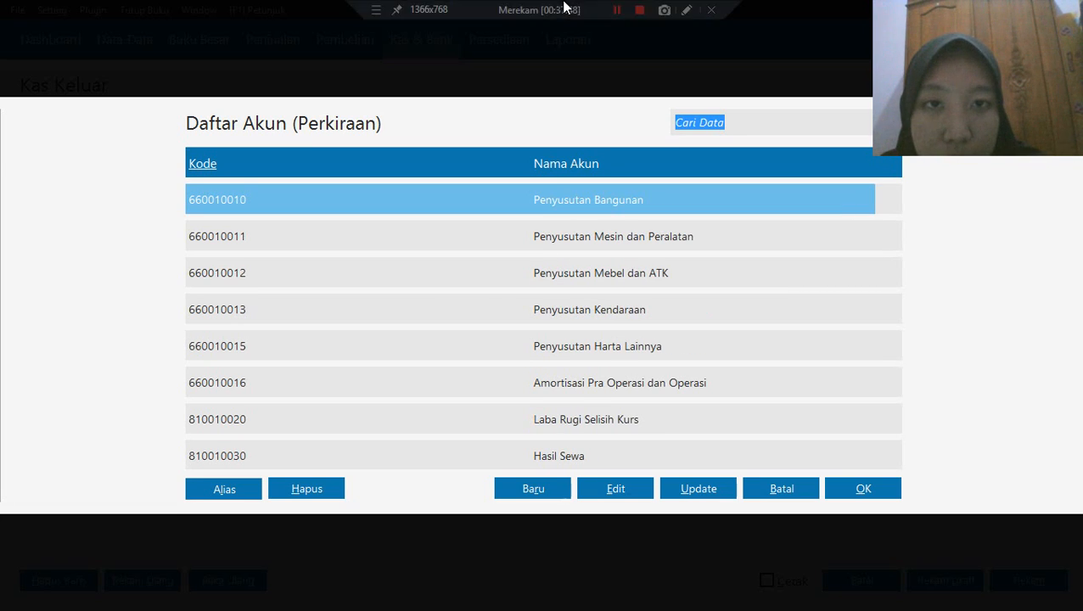
{"action": "left_click", "coordinate": [618, 17]}
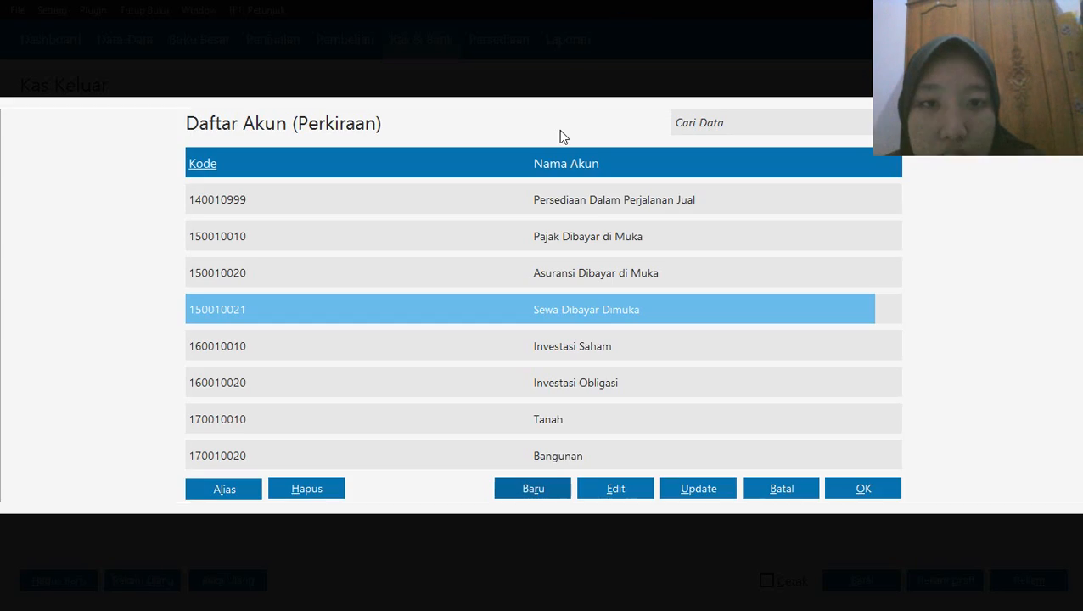
Allocate Rp 9,500,000 to the account Sewa Dibayar Dimuka on the first fund allocation line
{"action": "left_click", "coordinate": [861, 491]}
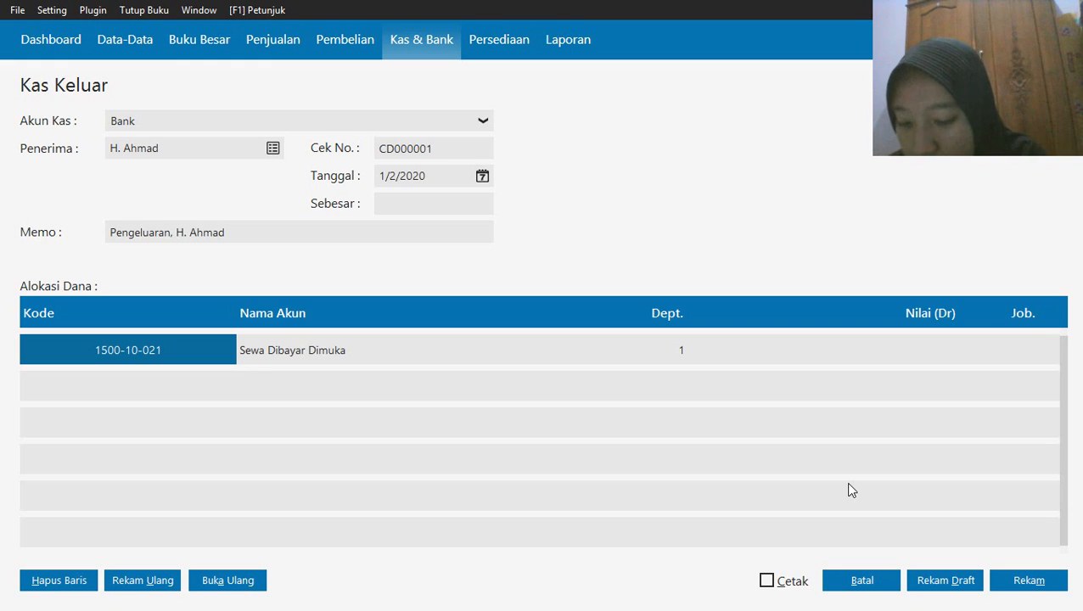
{"action": "left_click", "coordinate": [880, 358]}
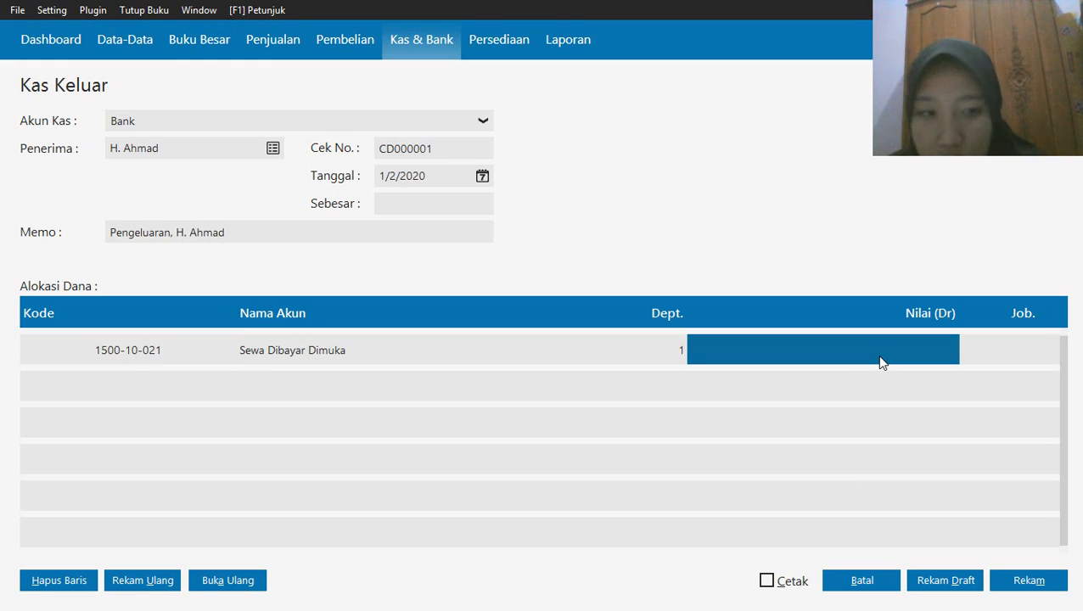
{"action": "type", "text": "950"}
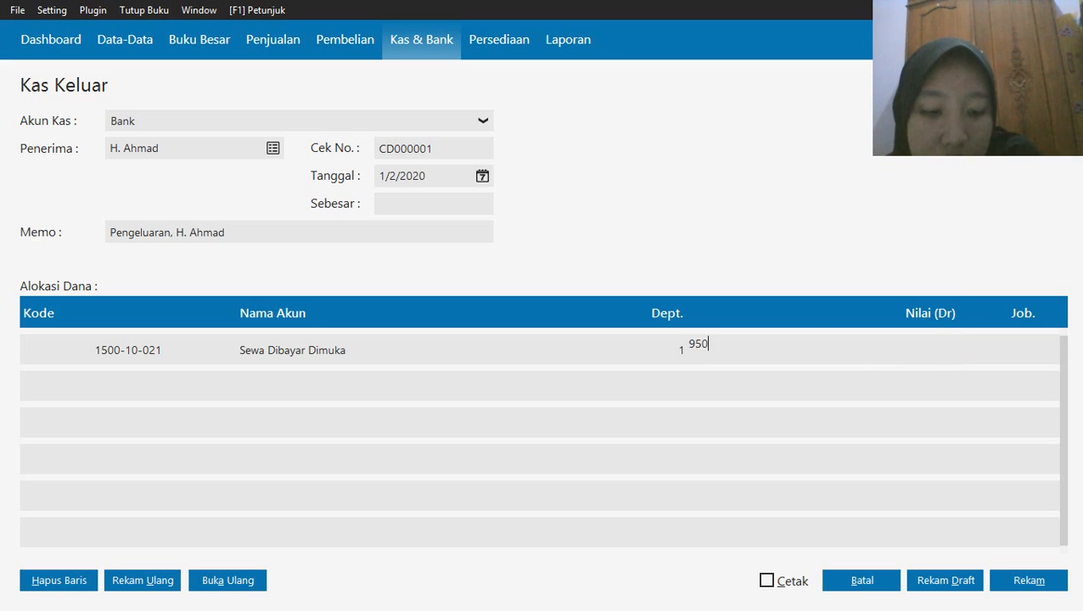
{"action": "type", "text": "0000"}
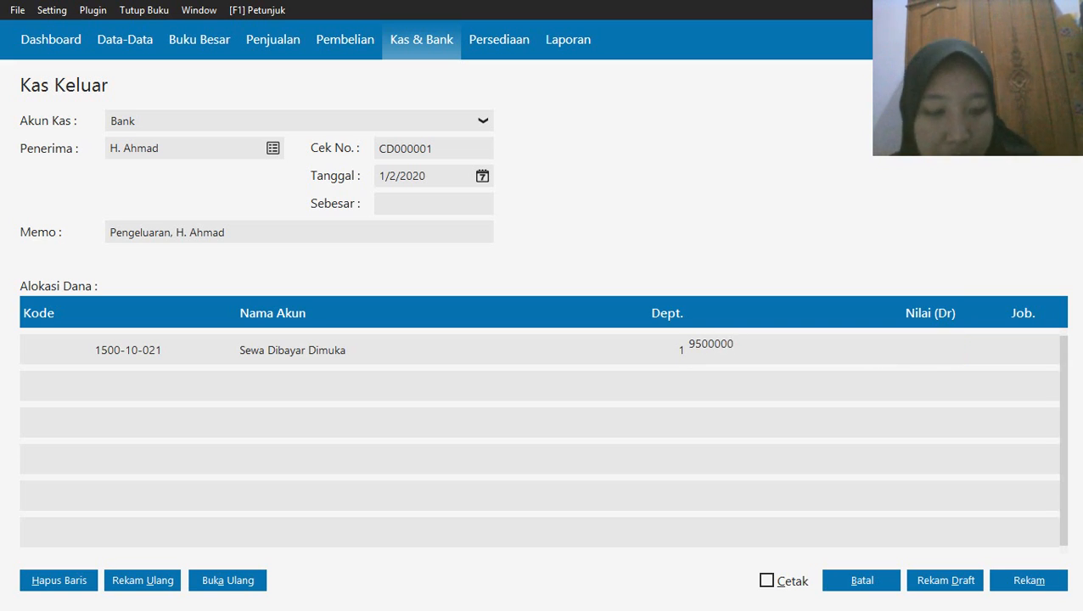
{"action": "key", "text": "Return"}
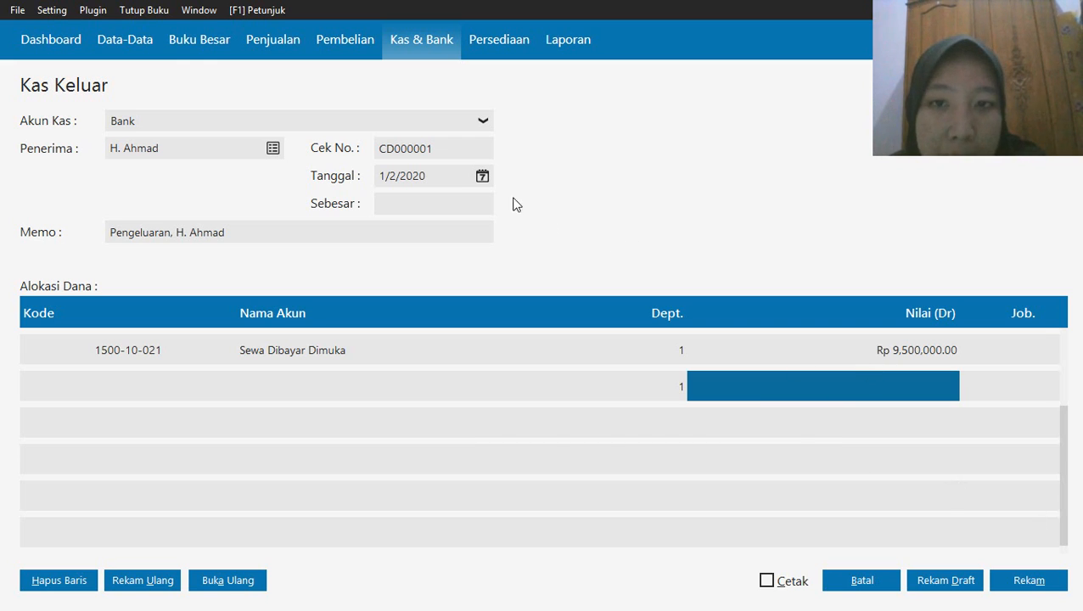
Fill in the Sebesar amount of Rp 9,500,000 and record the Kas Keluar transaction
{"action": "left_click", "coordinate": [752, 351]}
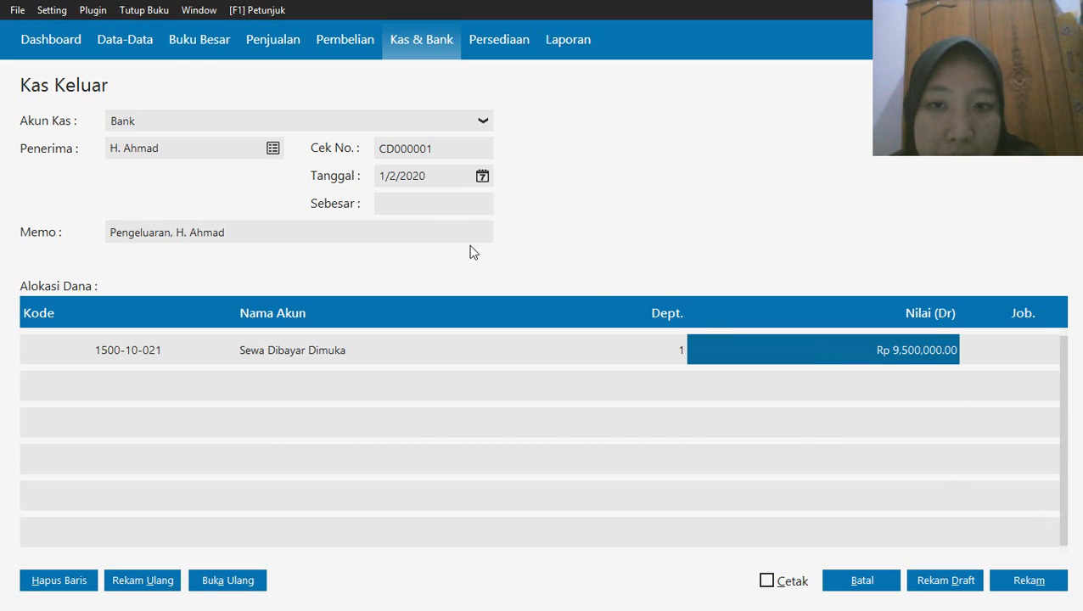
{"action": "left_click", "coordinate": [416, 205]}
{"action": "left_click", "coordinate": [838, 349]}
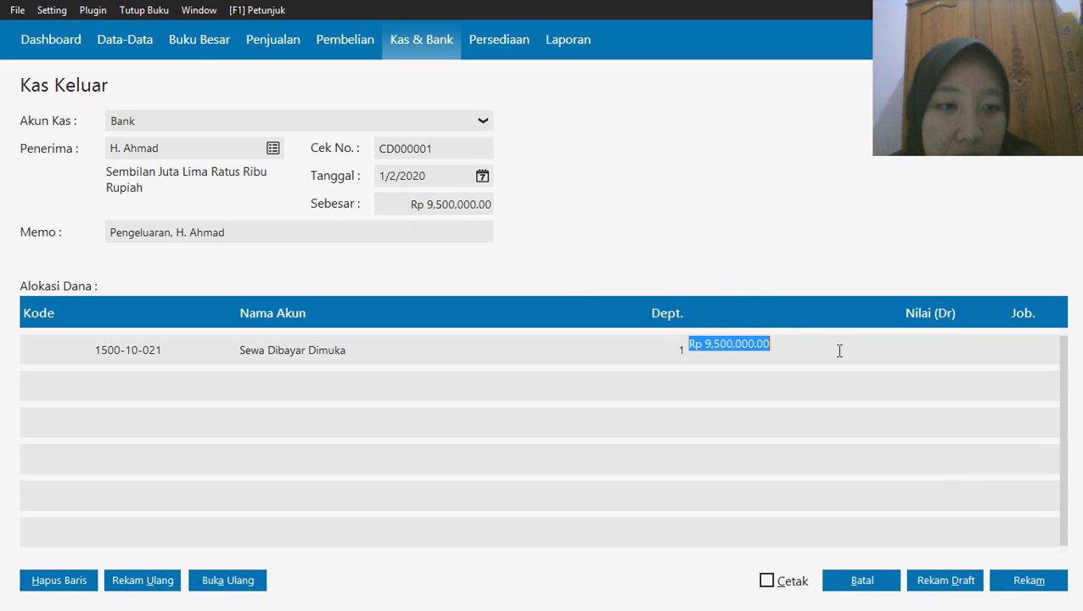
{"action": "left_click", "coordinate": [1033, 587]}
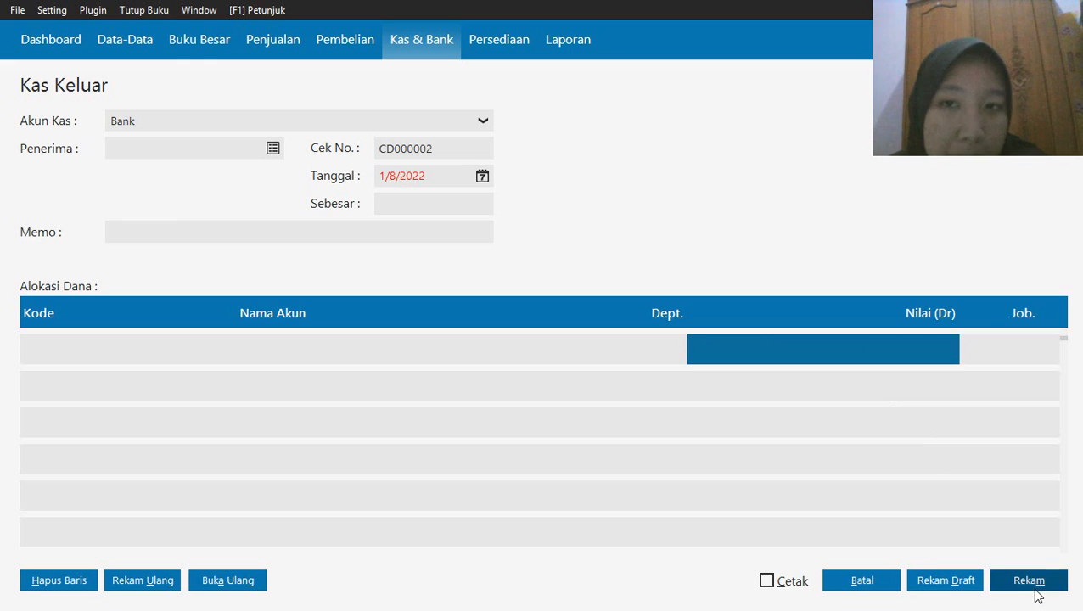
{"action": "mouse_move", "coordinate": [586, 4]}
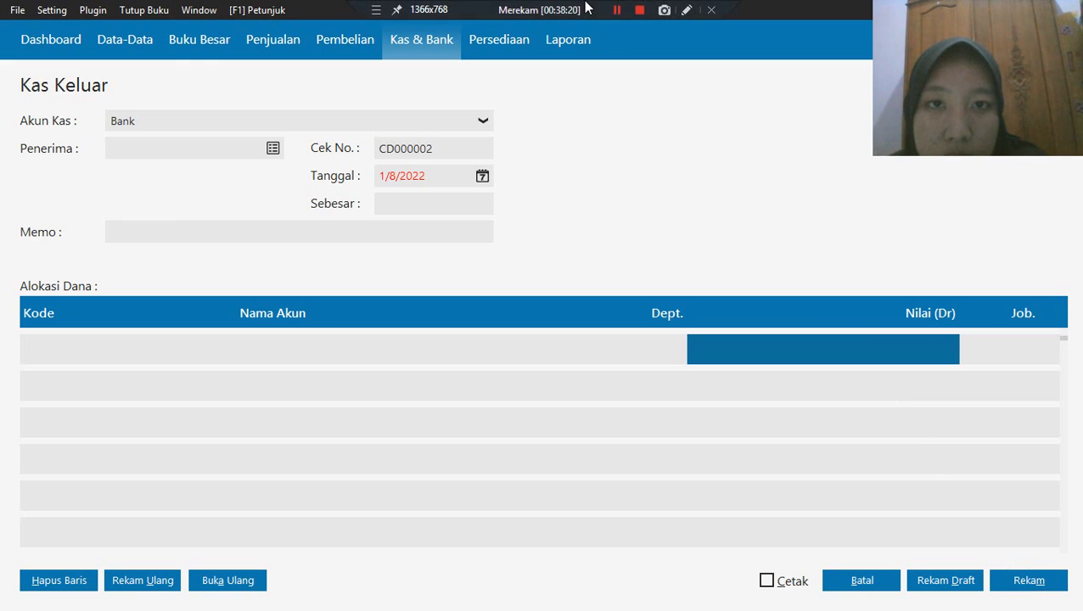
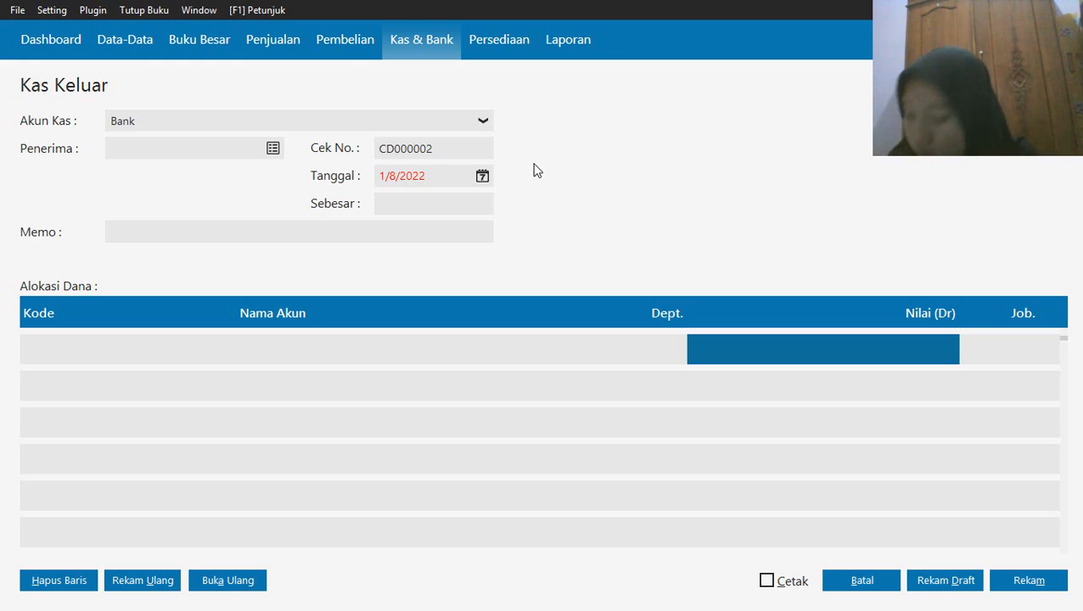
Start a new Penerimaan Barang purchase entry with Toko Citra Komputer as the supplier
{"action": "left_click", "coordinate": [335, 38]}
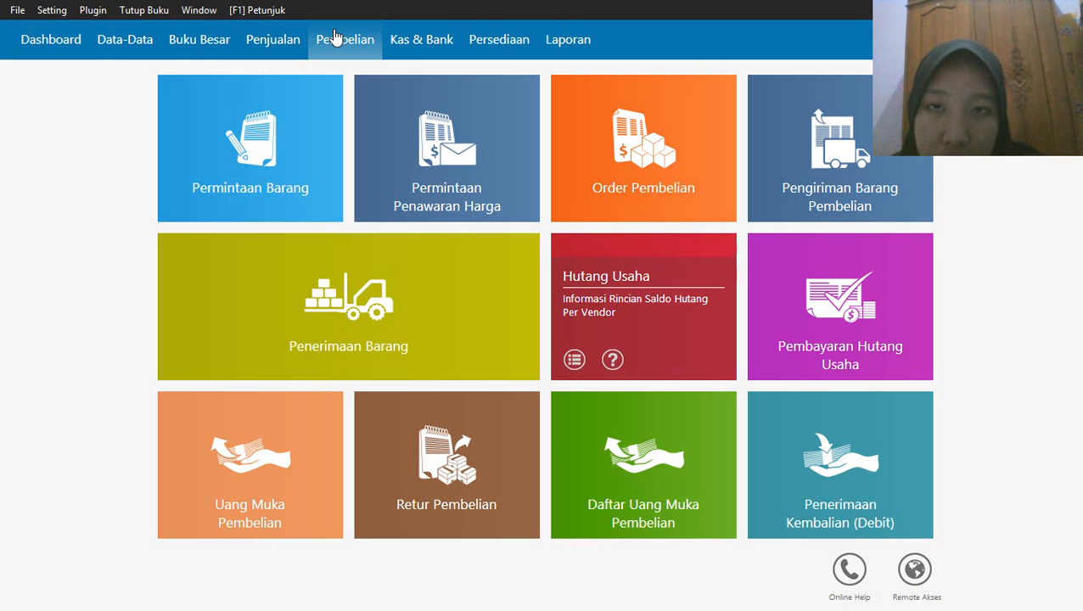
{"action": "mouse_move", "coordinate": [537, 7]}
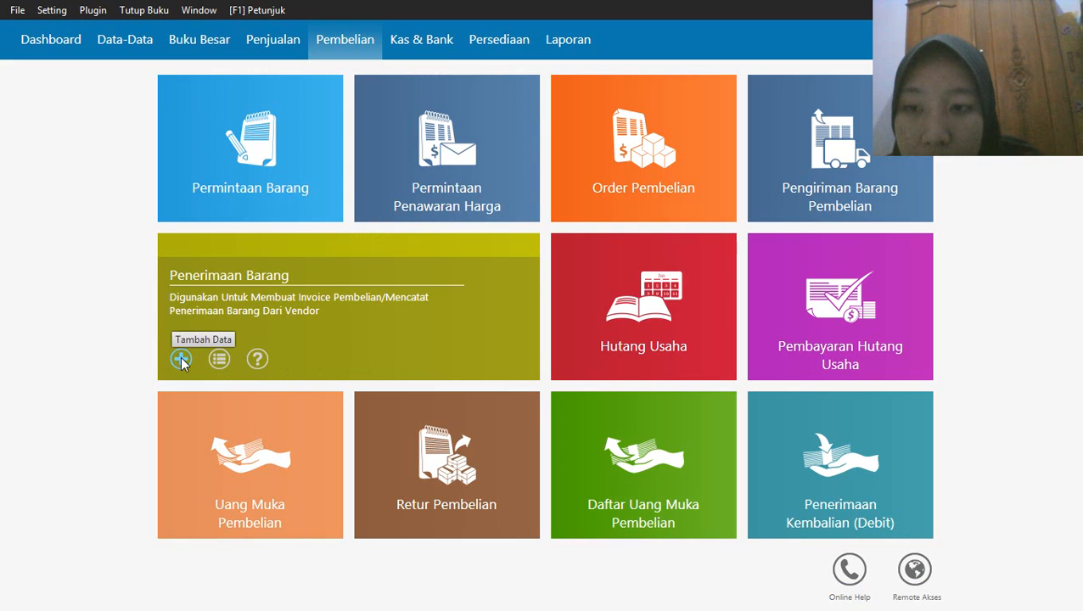
{"action": "left_click", "coordinate": [181, 360]}
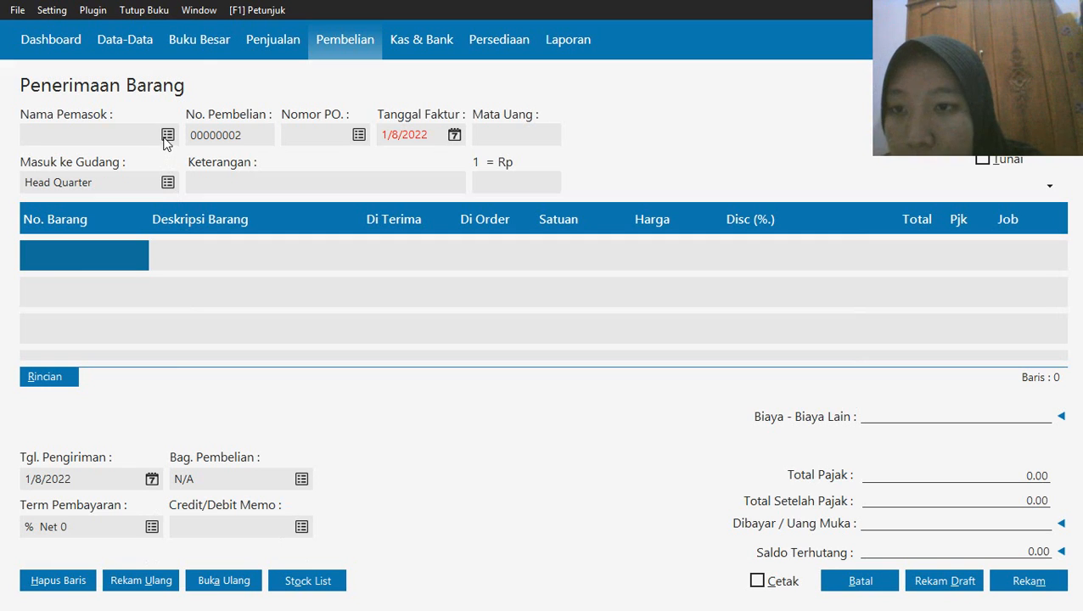
{"action": "left_click", "coordinate": [167, 136]}
{"action": "left_click", "coordinate": [418, 260]}
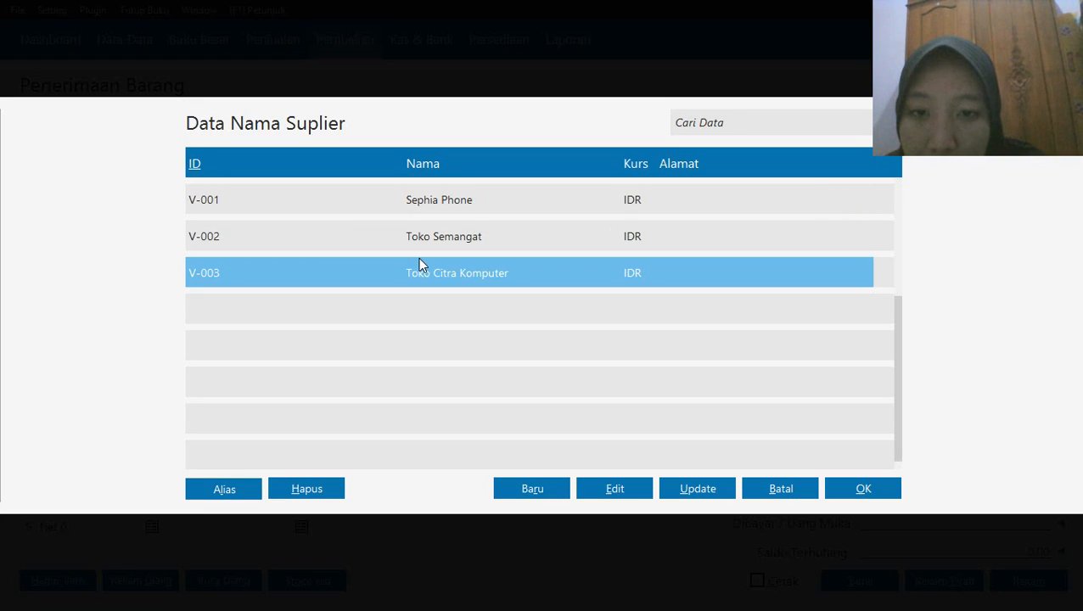
{"action": "left_click", "coordinate": [855, 489]}
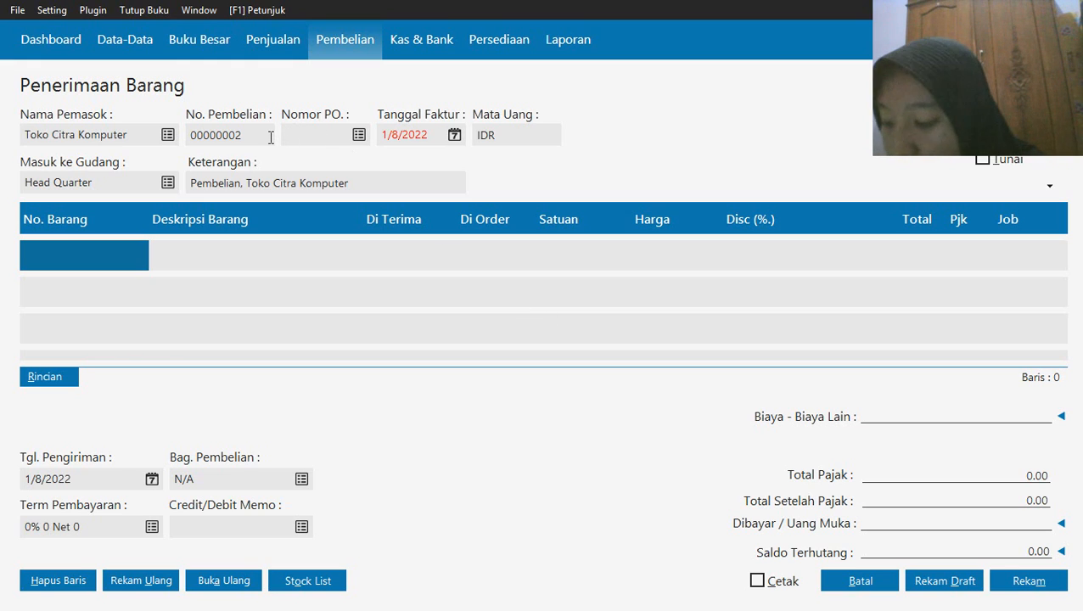
Set the purchase's Tanggal Faktur to January 3, 2020
{"action": "left_click", "coordinate": [454, 136]}
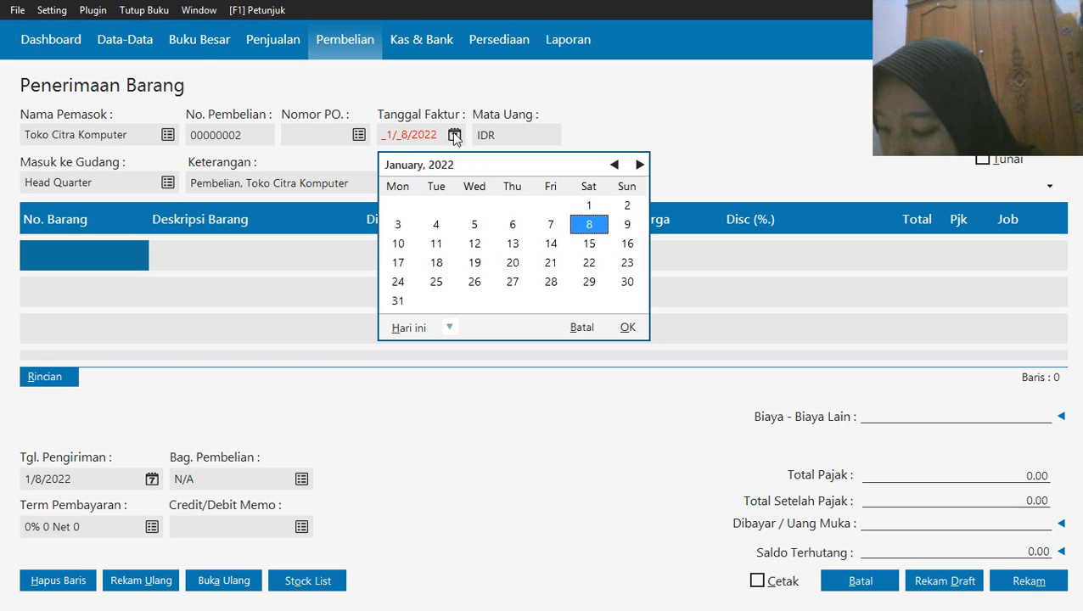
{"action": "left_click", "coordinate": [450, 328]}
{"action": "left_click", "coordinate": [494, 463]}
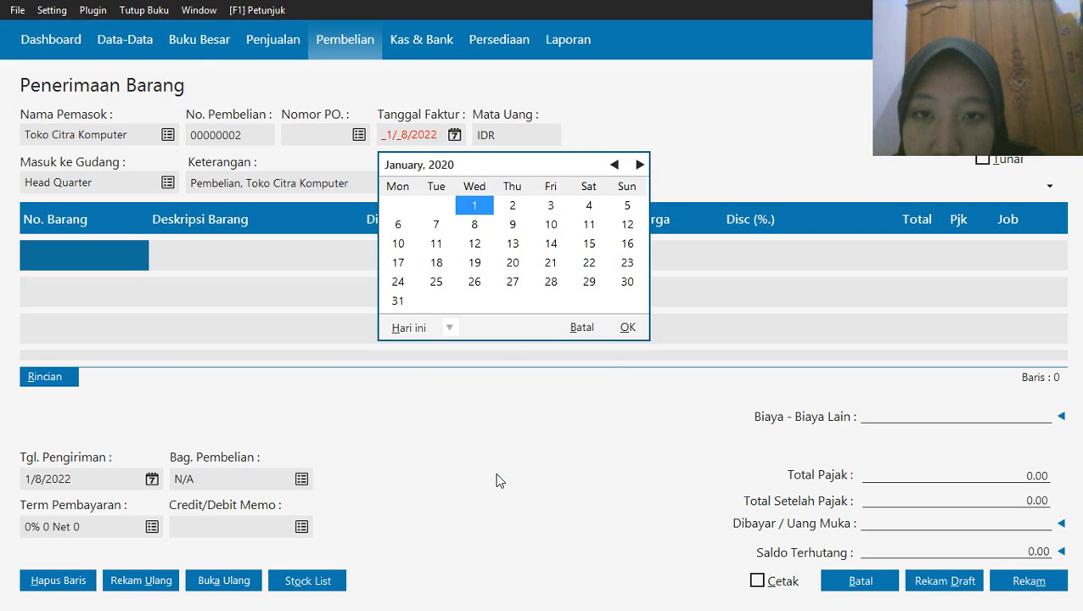
{"action": "left_click", "coordinate": [551, 206]}
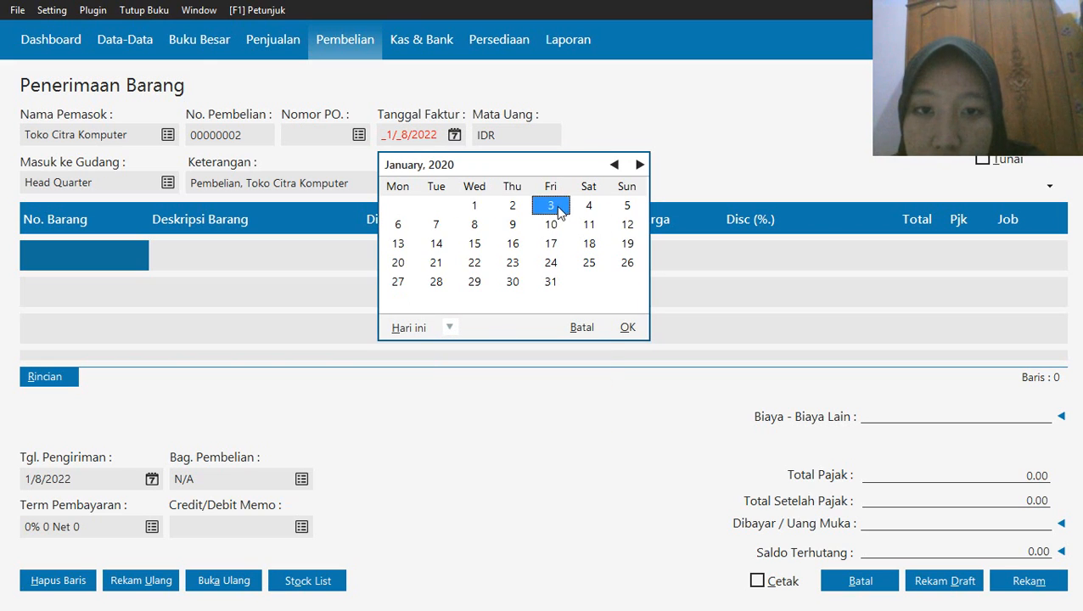
{"action": "left_click", "coordinate": [629, 323]}
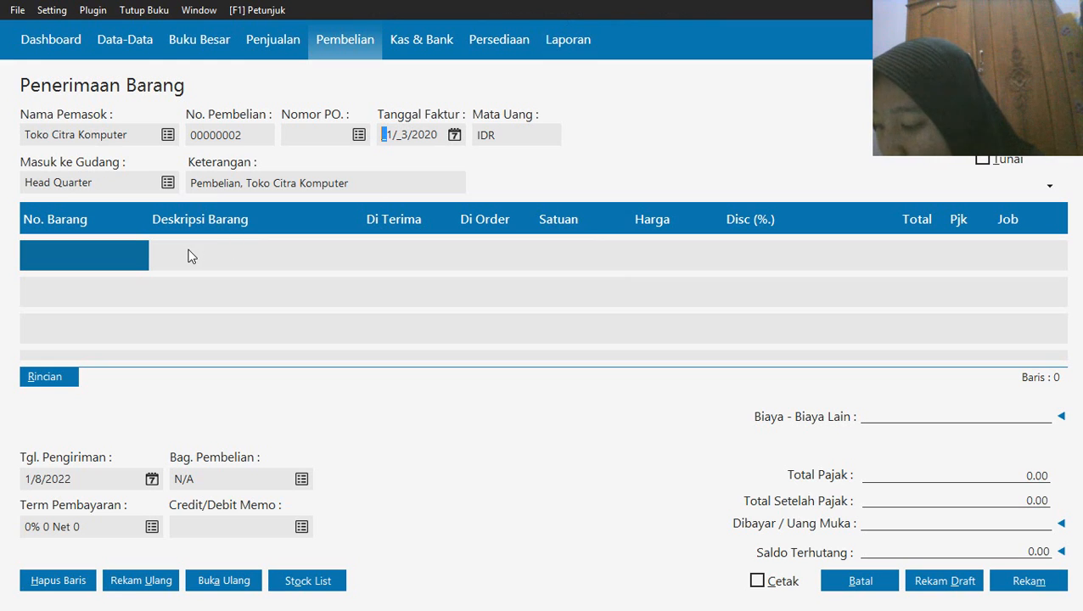
From the first item line's inventory list, start a new item and assign it to the group Peralatan Kantor
{"action": "double_click", "coordinate": [111, 259]}
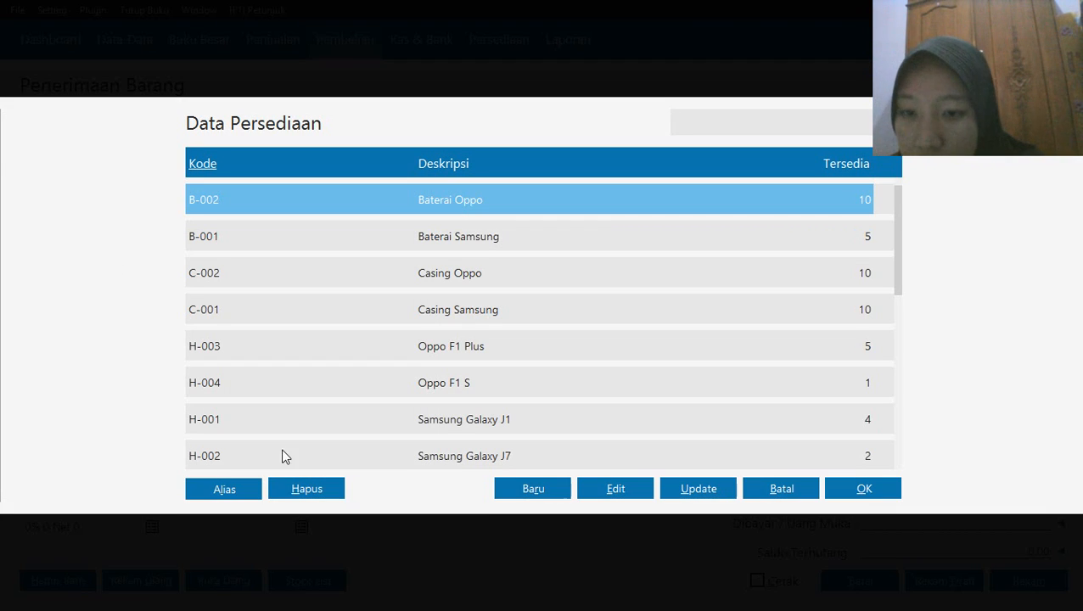
{"action": "left_click", "coordinate": [522, 495]}
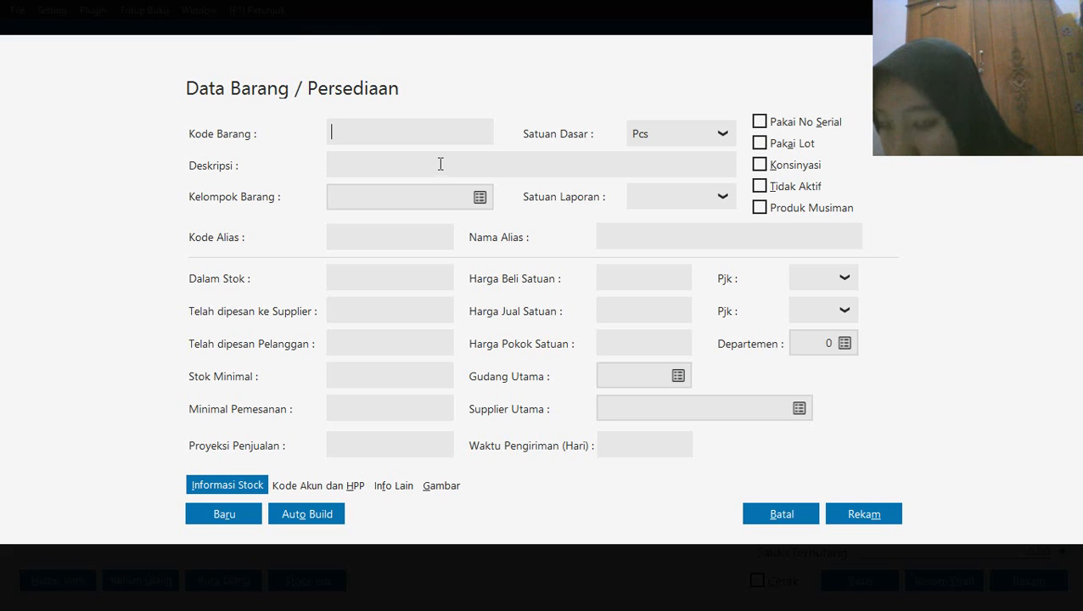
{"action": "left_click", "coordinate": [480, 199]}
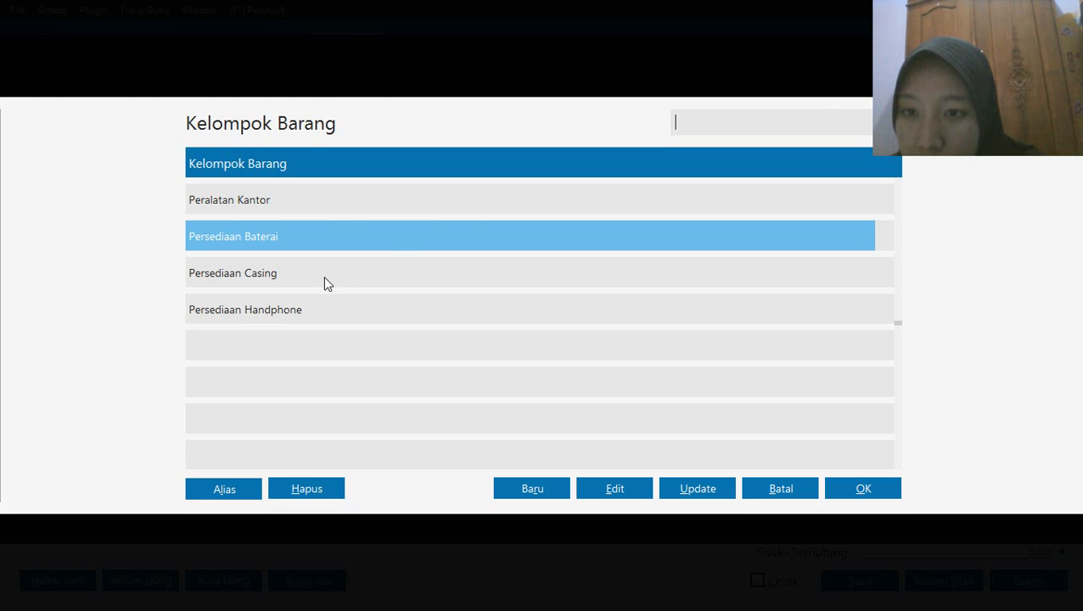
{"action": "left_click", "coordinate": [345, 210]}
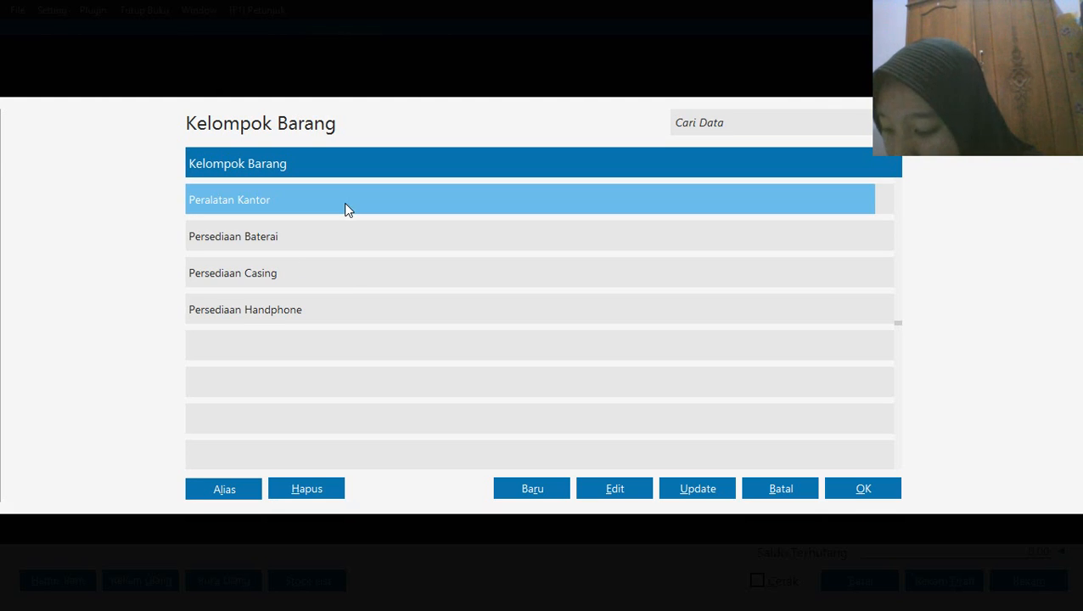
{"action": "left_click", "coordinate": [845, 488]}
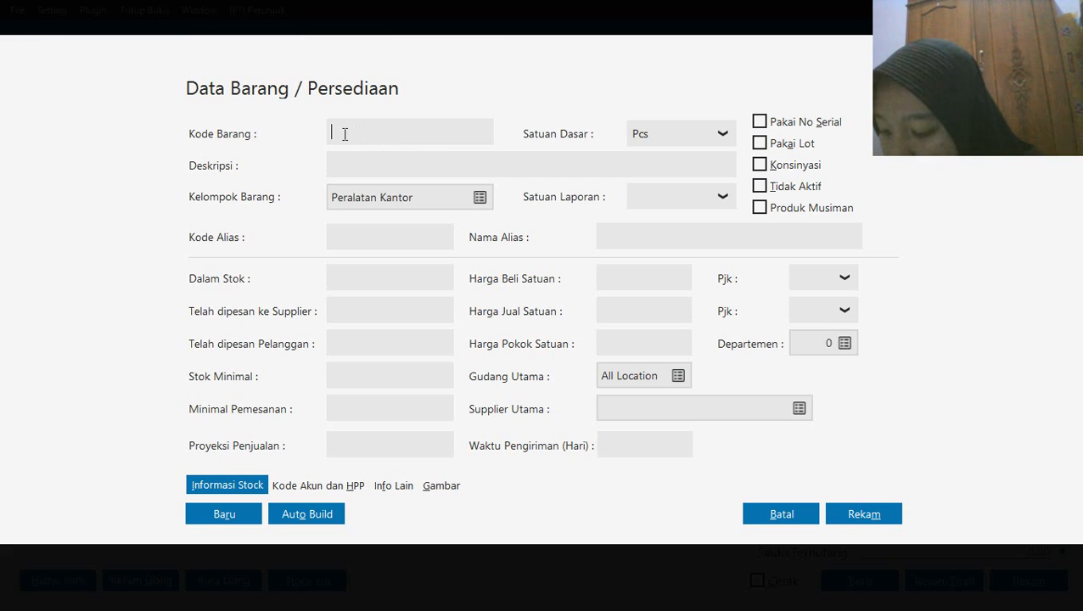
Give the new item the code P-001 and the description CPU Komputer, and record it
{"action": "type", "text": "P-001"}
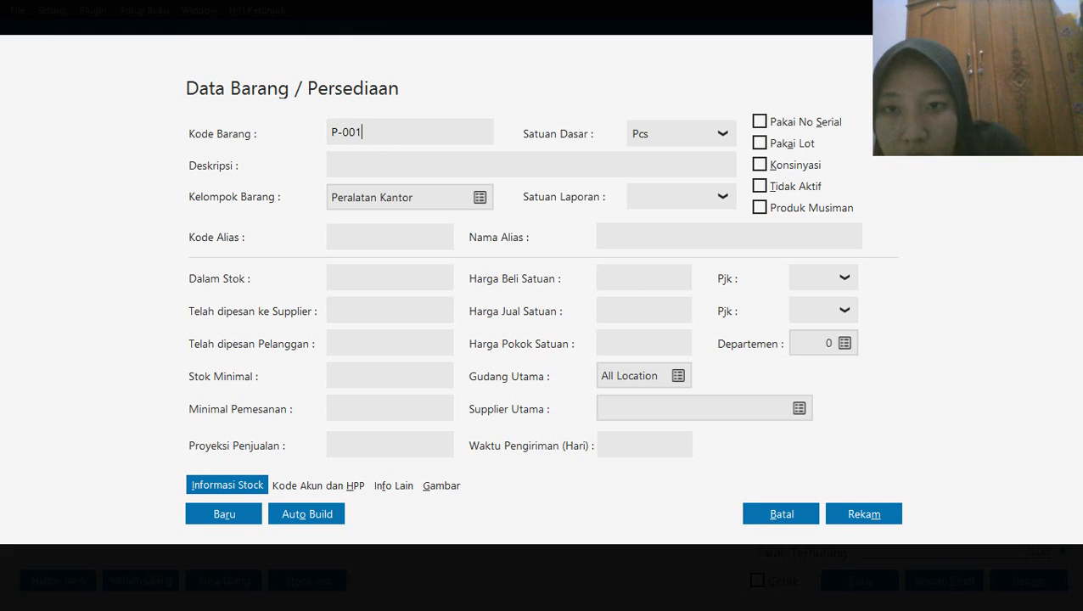
{"action": "left_click", "coordinate": [362, 164]}
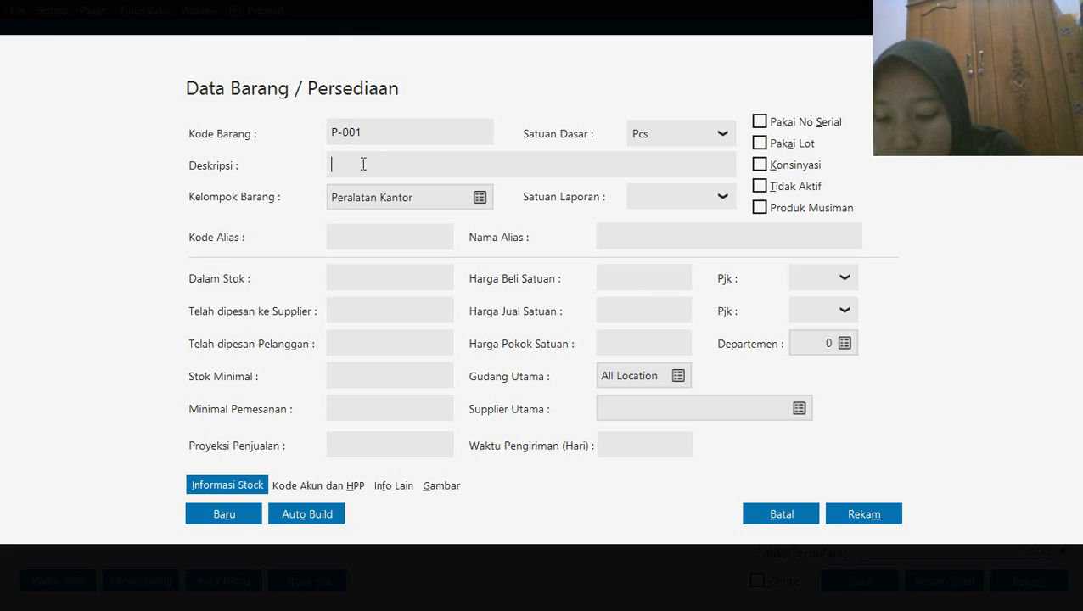
{"action": "type", "text": "Cpu"}
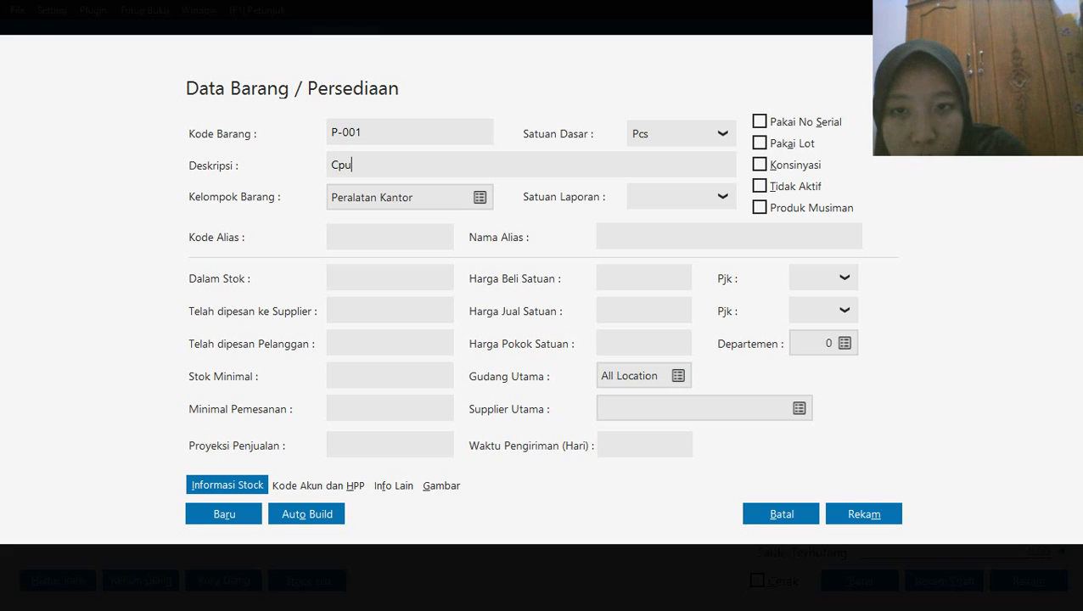
{"action": "key", "text": "BackSpace"}
{"action": "key", "text": "BackSpace"}
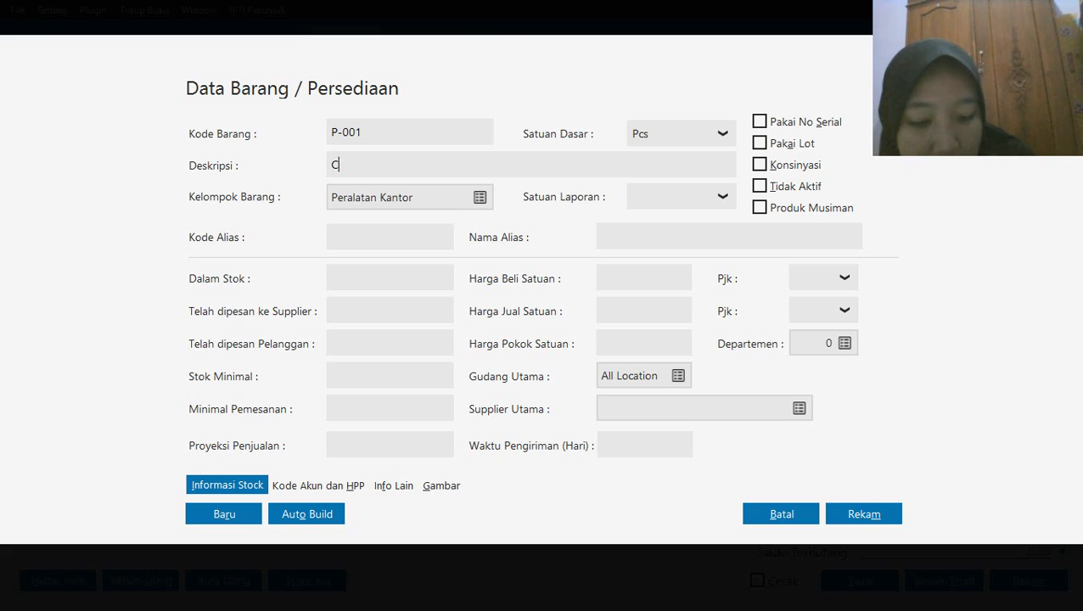
{"action": "type", "text": "PU"}
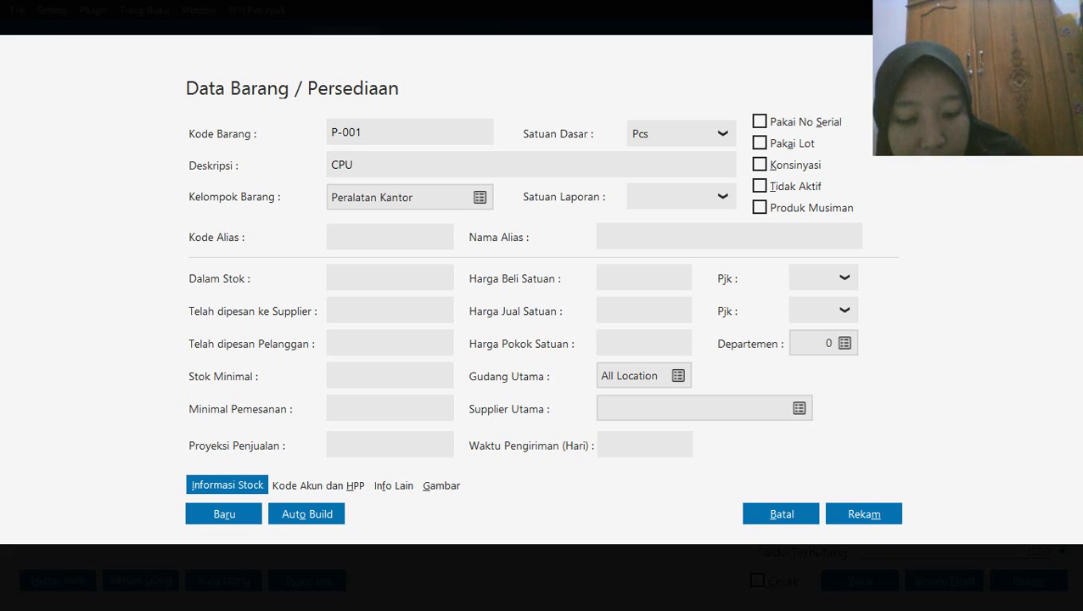
{"action": "type", "text": " Komp"}
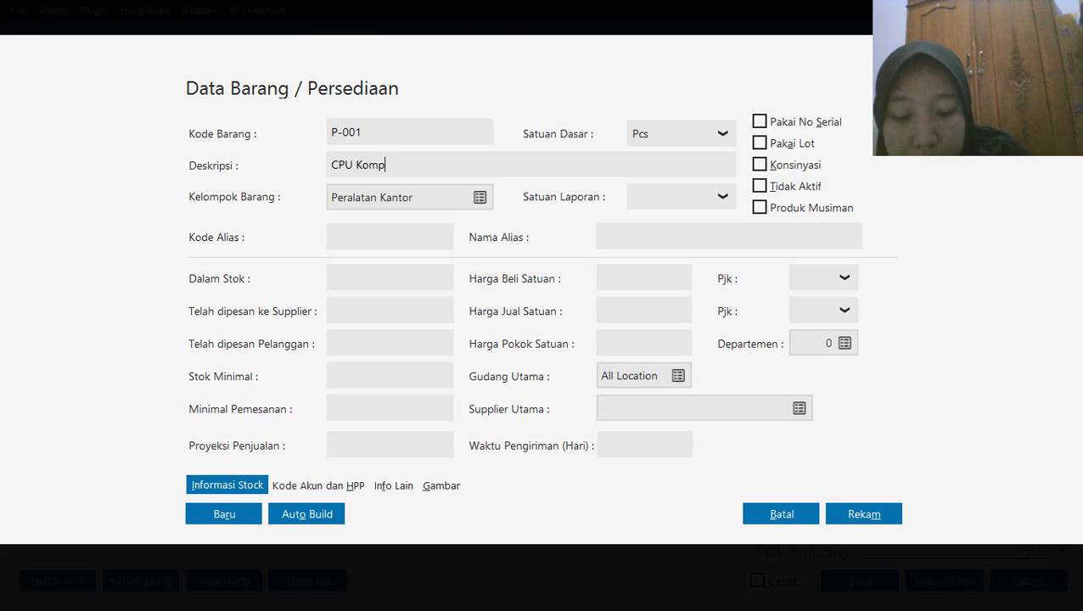
{"action": "type", "text": "iuter"}
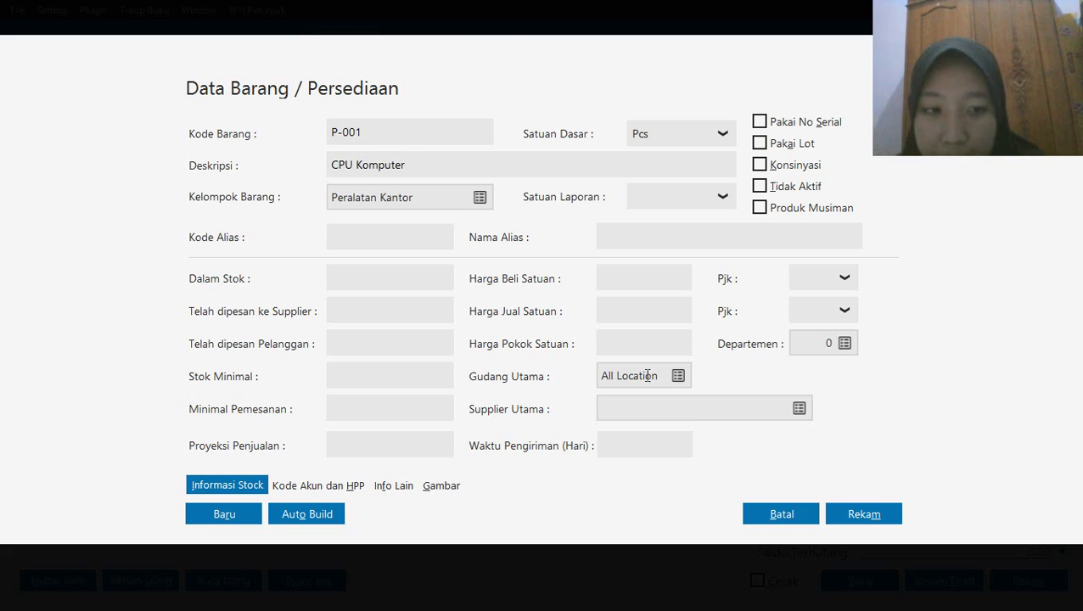
{"action": "left_click", "coordinate": [861, 519]}
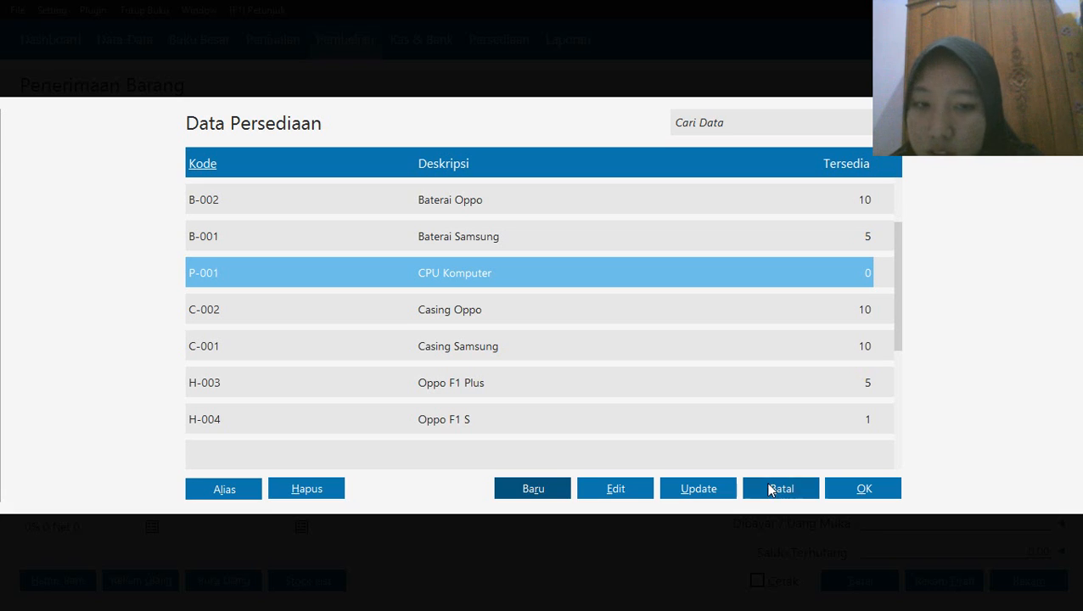
Add and record the inventory item P-002, described as Monitor, in the group Peralatan Kantor
{"action": "left_click", "coordinate": [535, 491]}
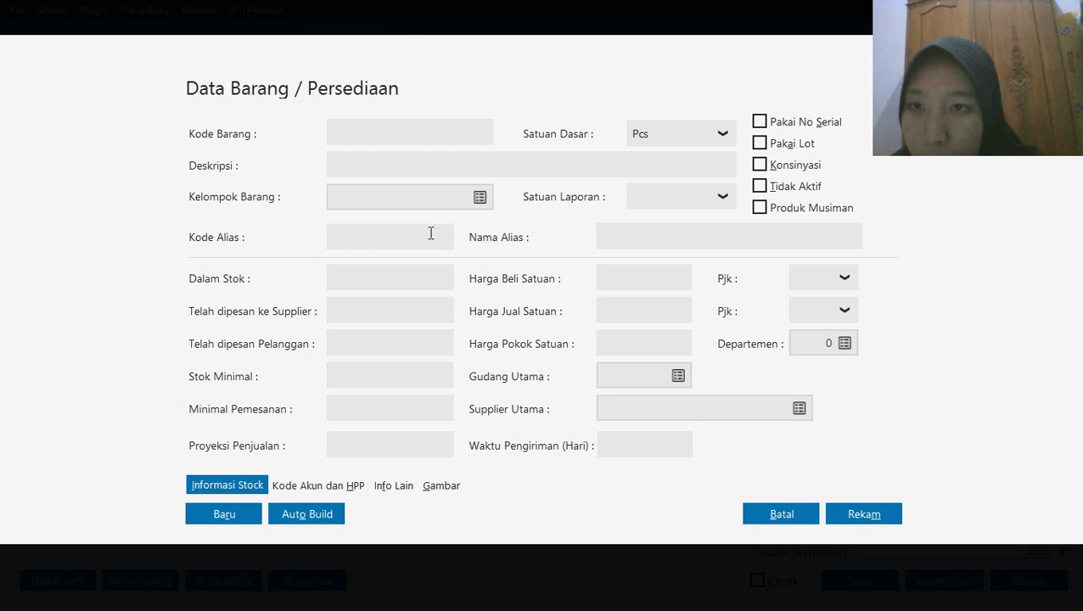
{"action": "left_click", "coordinate": [480, 197]}
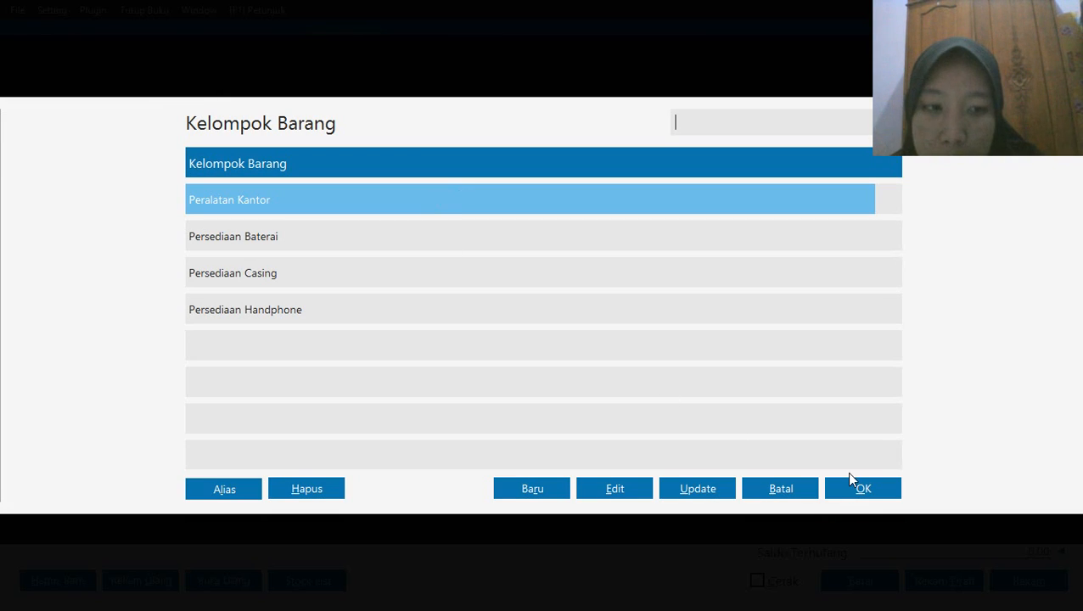
{"action": "left_click", "coordinate": [850, 480]}
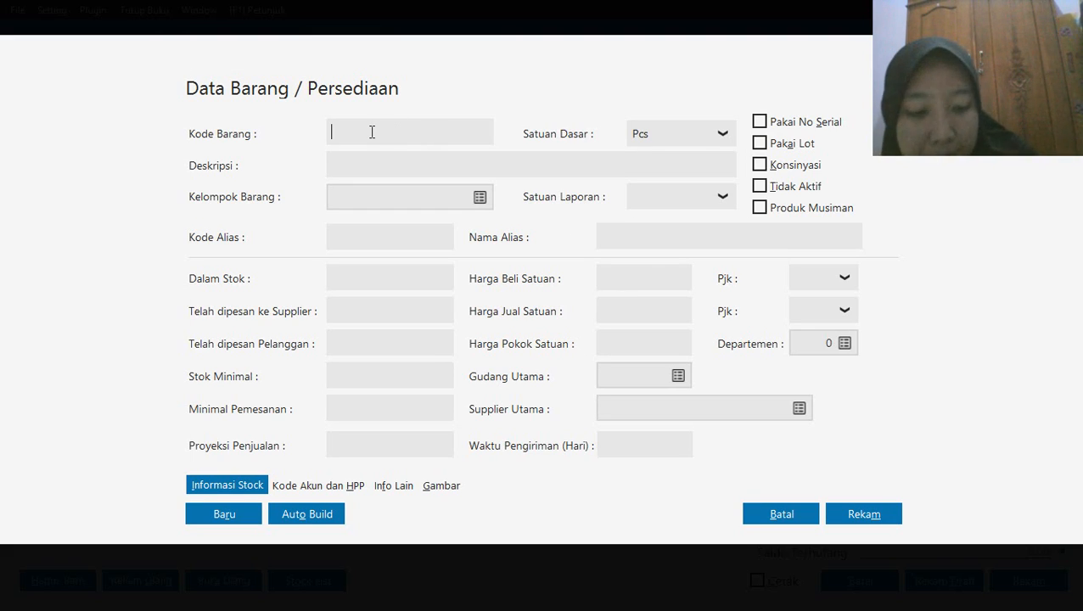
{"action": "type", "text": "P-002"}
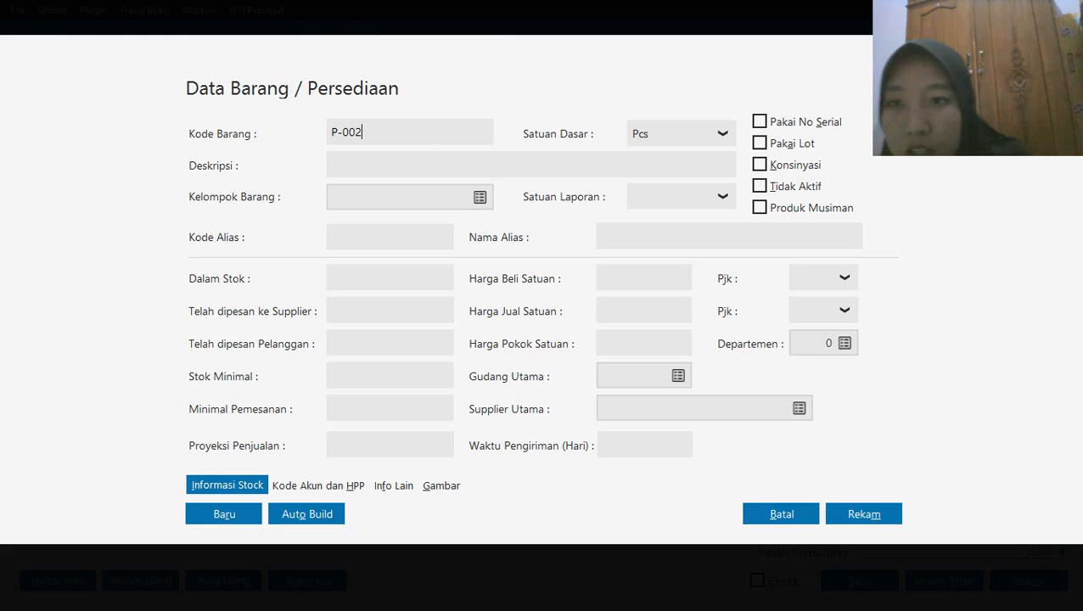
{"action": "left_click", "coordinate": [357, 161]}
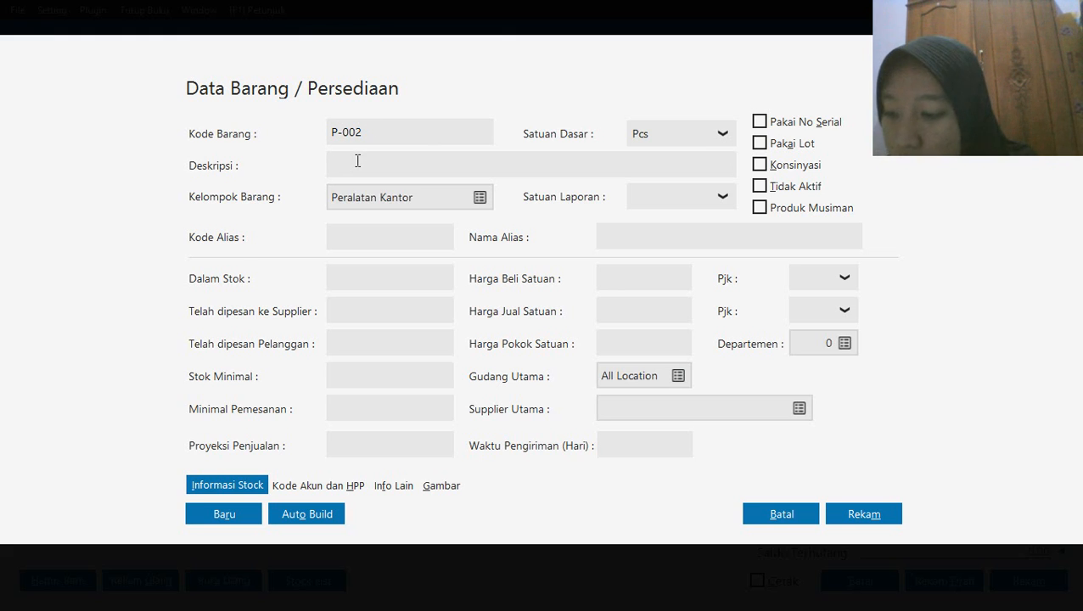
{"action": "type", "text": "Monitor"}
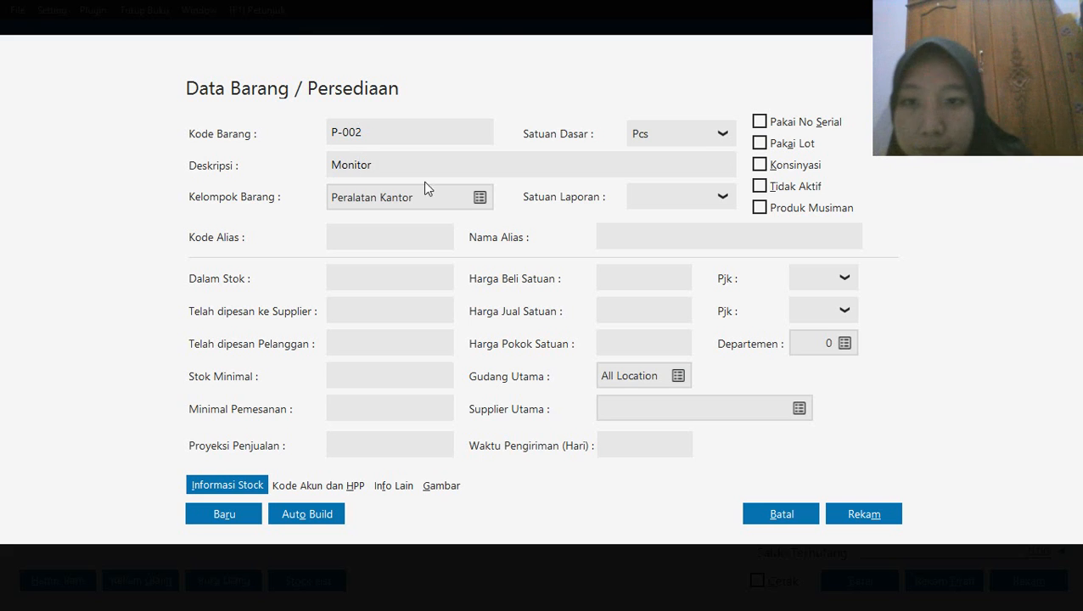
{"action": "left_click", "coordinate": [863, 513]}
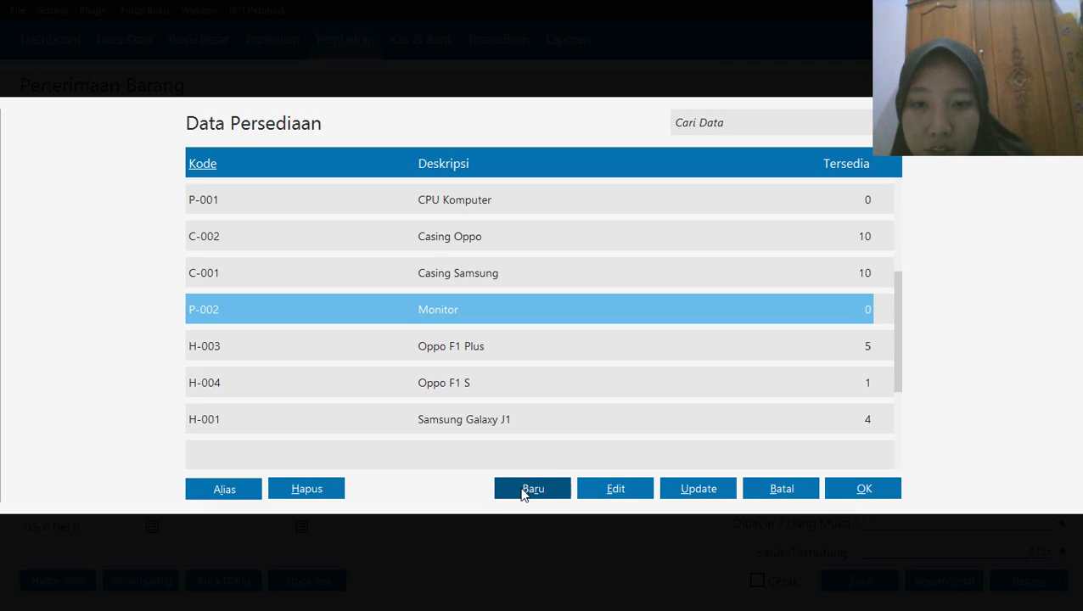
Add and record the inventory item P-003, described as Printer, in the group Peralatan Kantor
{"action": "left_click", "coordinate": [524, 493]}
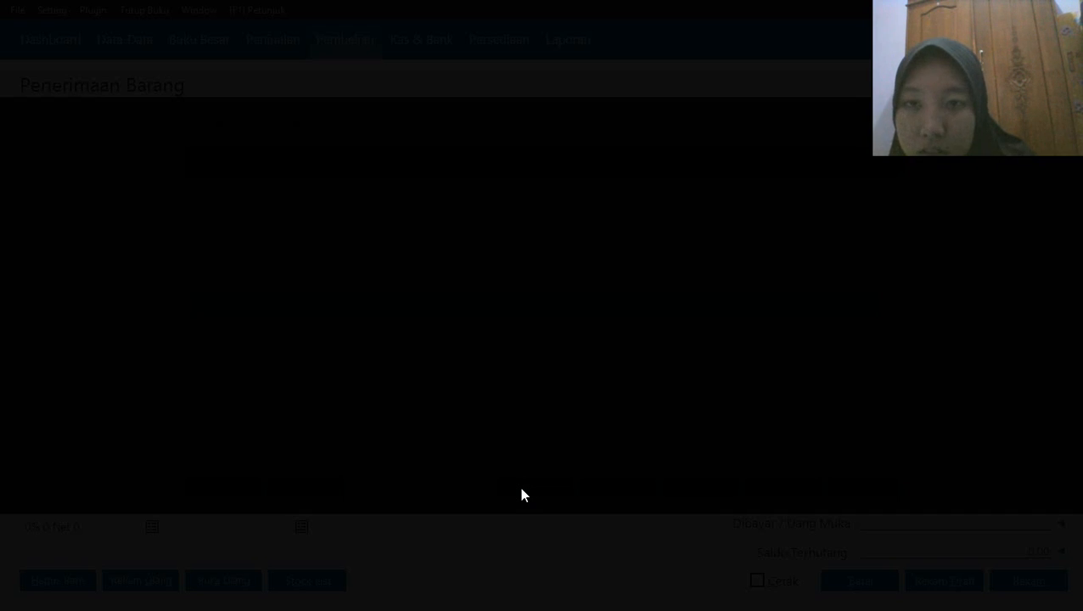
{"action": "type", "text": "P-003"}
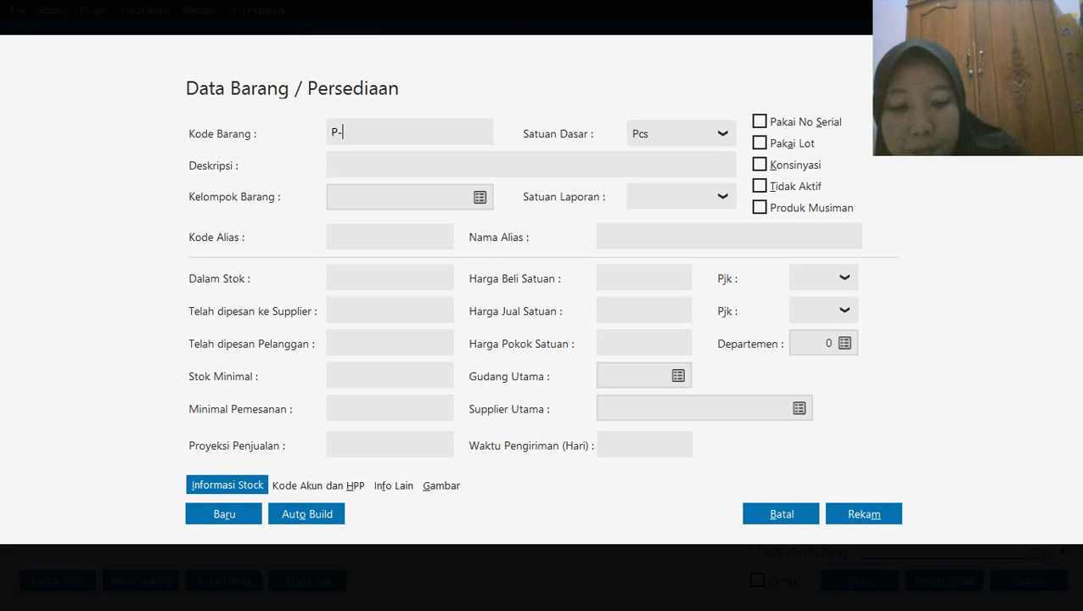
{"action": "left_click", "coordinate": [414, 201]}
{"action": "left_click", "coordinate": [383, 169]}
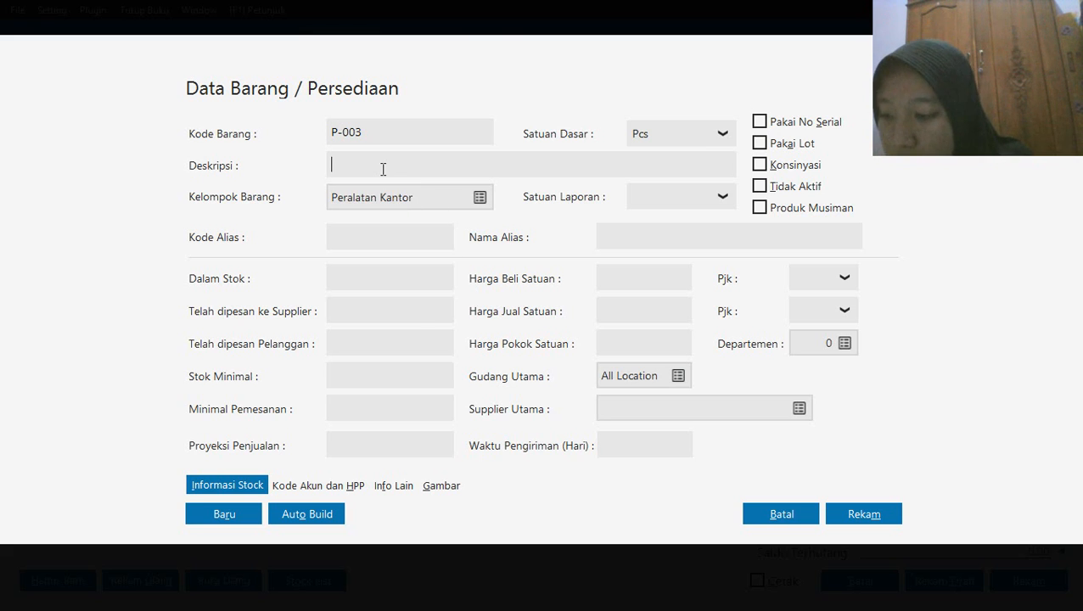
{"action": "type", "text": "Print"}
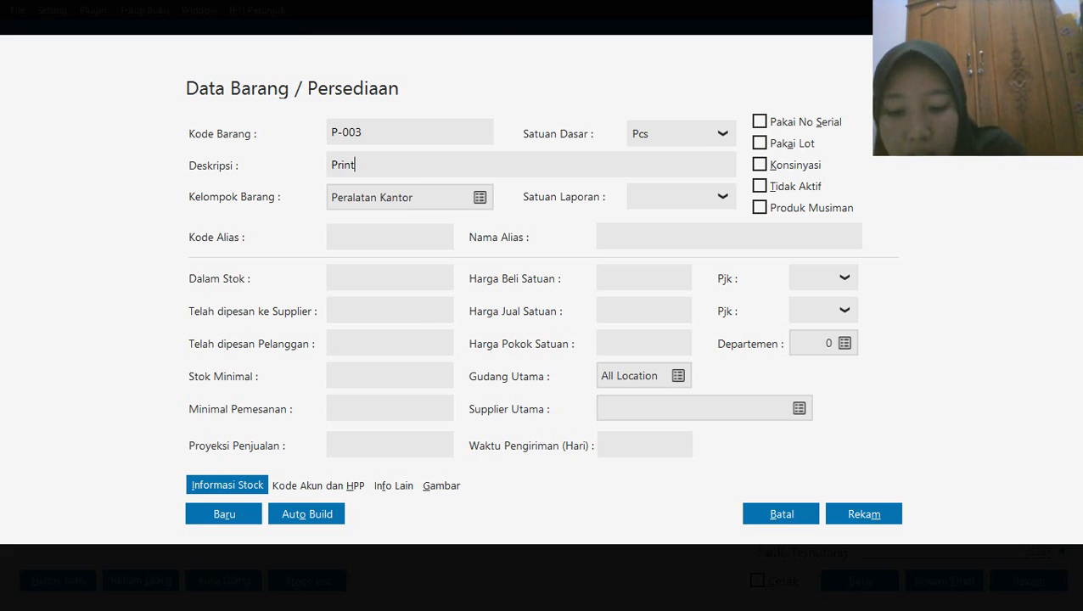
{"action": "type", "text": "er"}
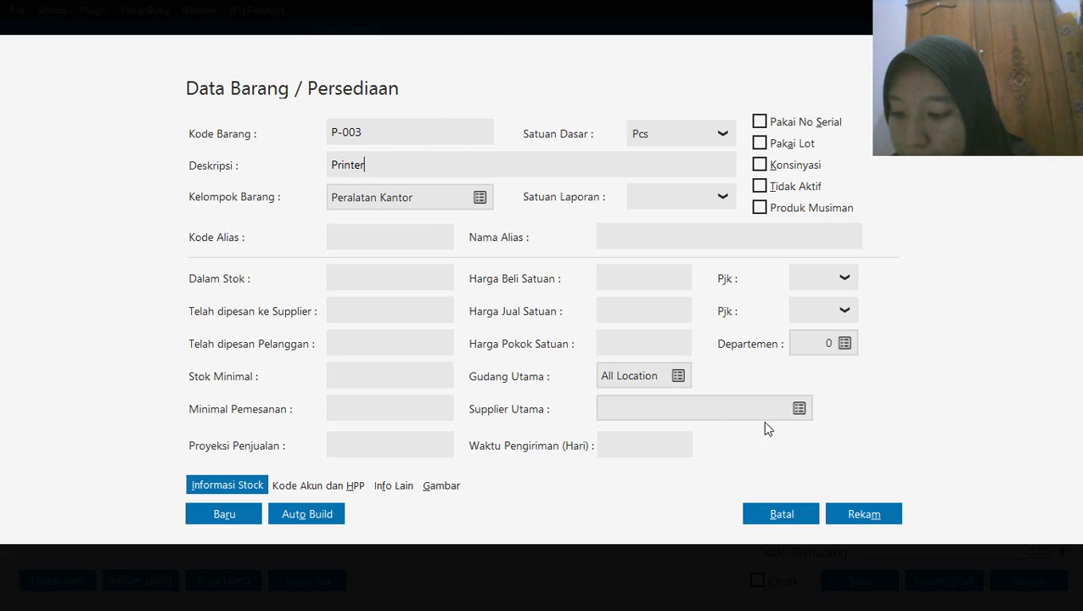
{"action": "left_click", "coordinate": [872, 516]}
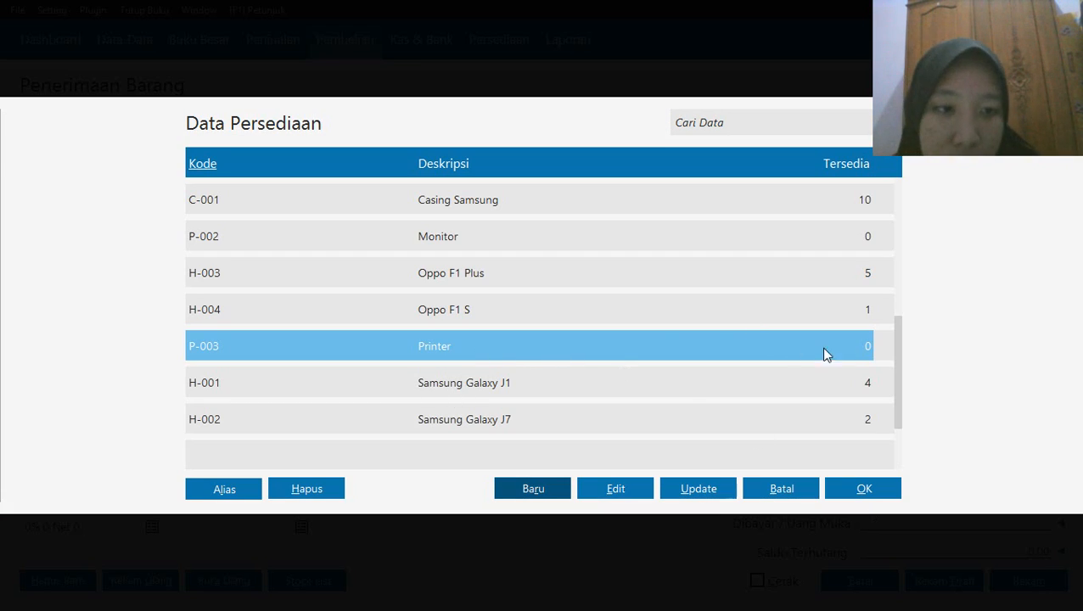
Put the item P-001 CPU Komputer on the first line of the goods receipt with a received quantity of 1
{"action": "left_click_drag", "start_coordinate": [905, 314], "coordinate": [898, 255]}
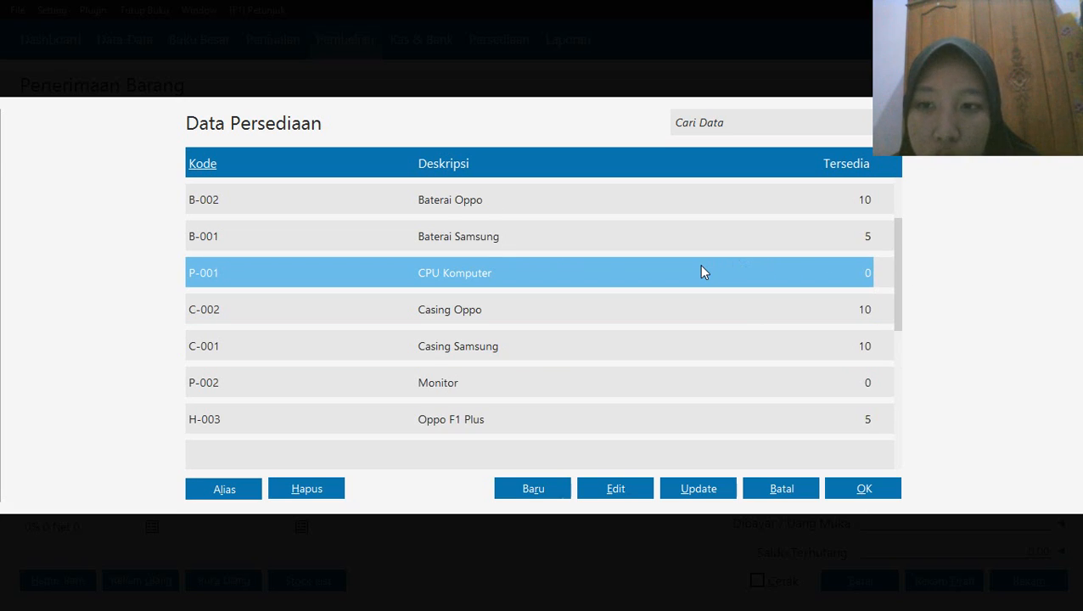
{"action": "left_click", "coordinate": [864, 490]}
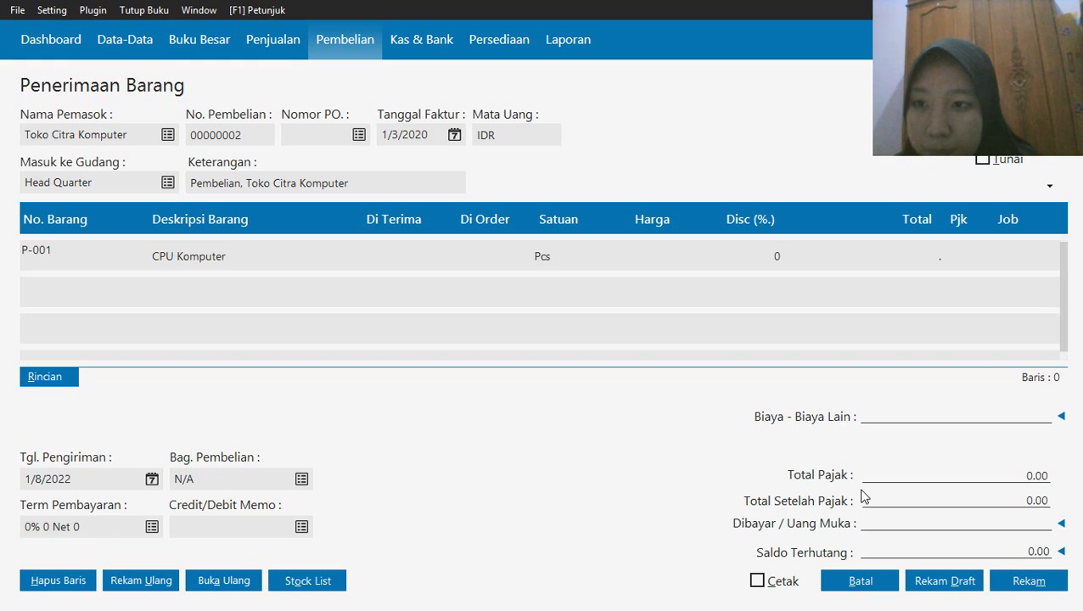
{"action": "left_click", "coordinate": [393, 253]}
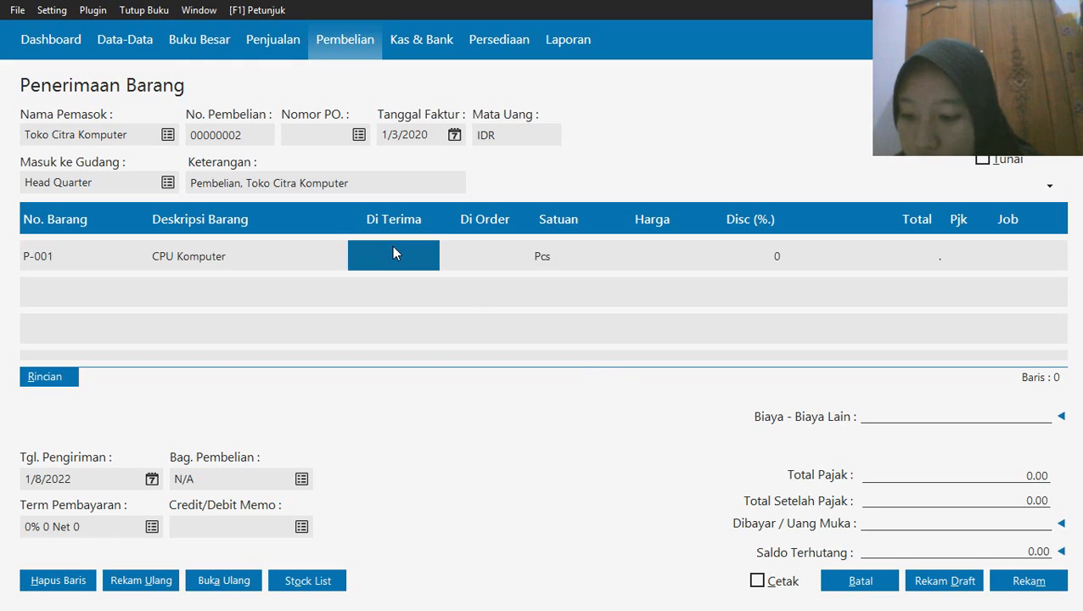
{"action": "type", "text": "1"}
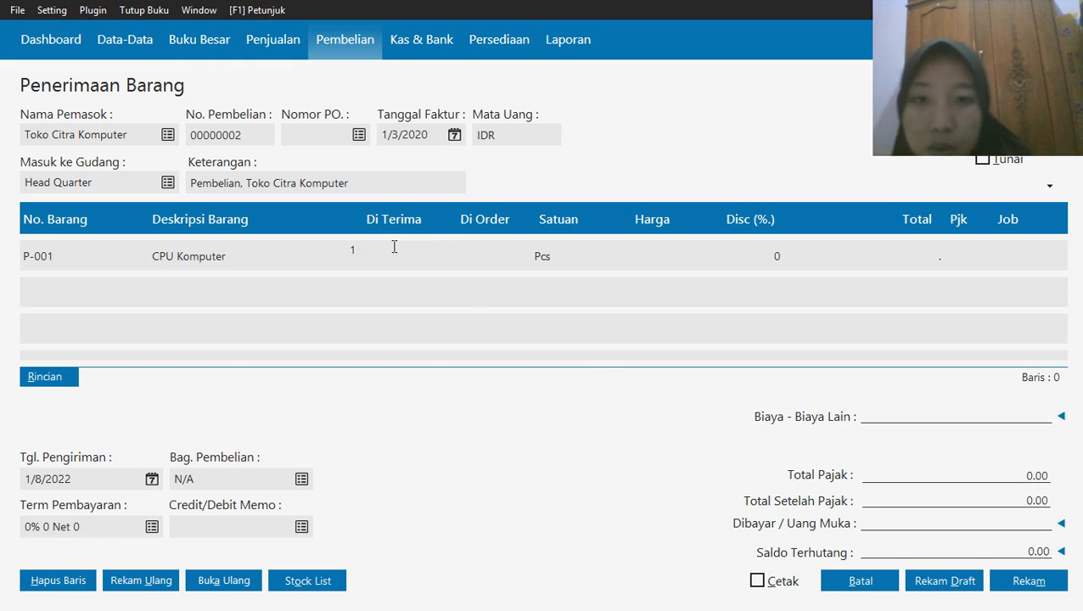
Set the unit price of the CPU Komputer line to 1750000
{"action": "left_click", "coordinate": [900, 258]}
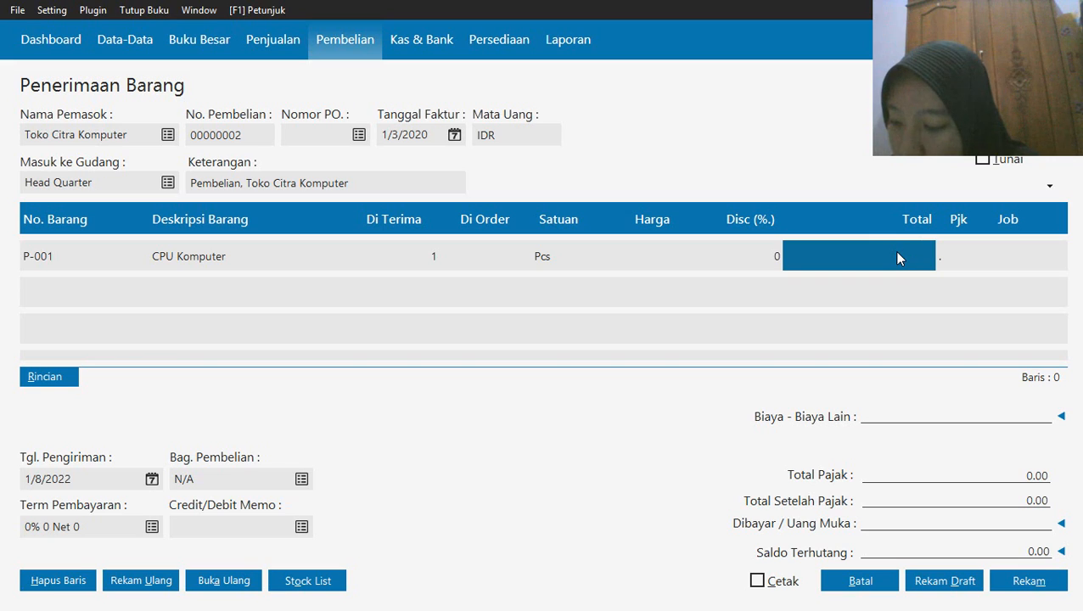
{"action": "left_click", "coordinate": [899, 257]}
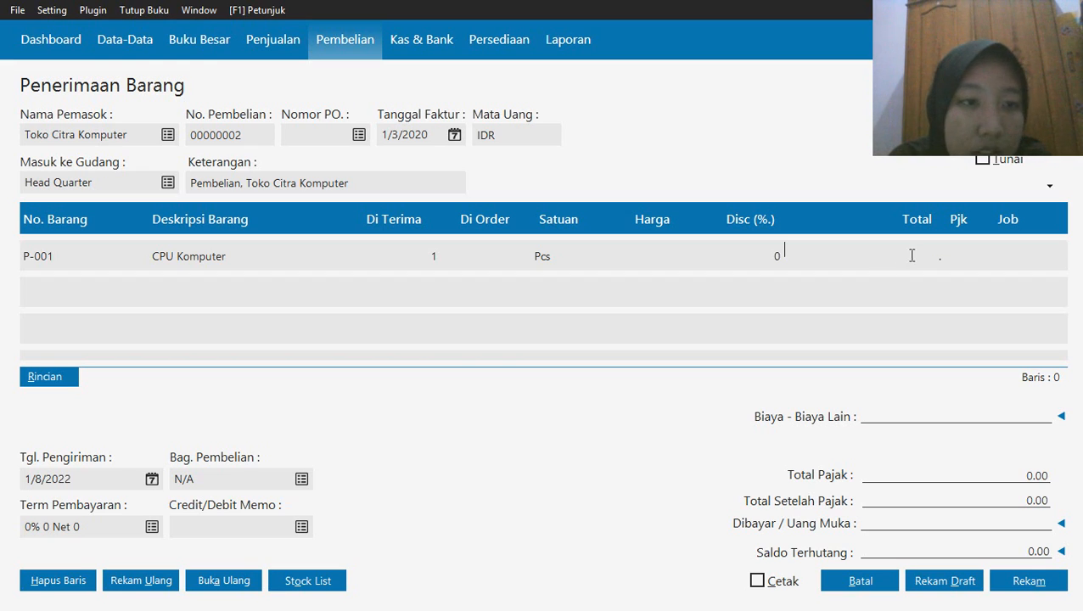
{"action": "left_click", "coordinate": [973, 253]}
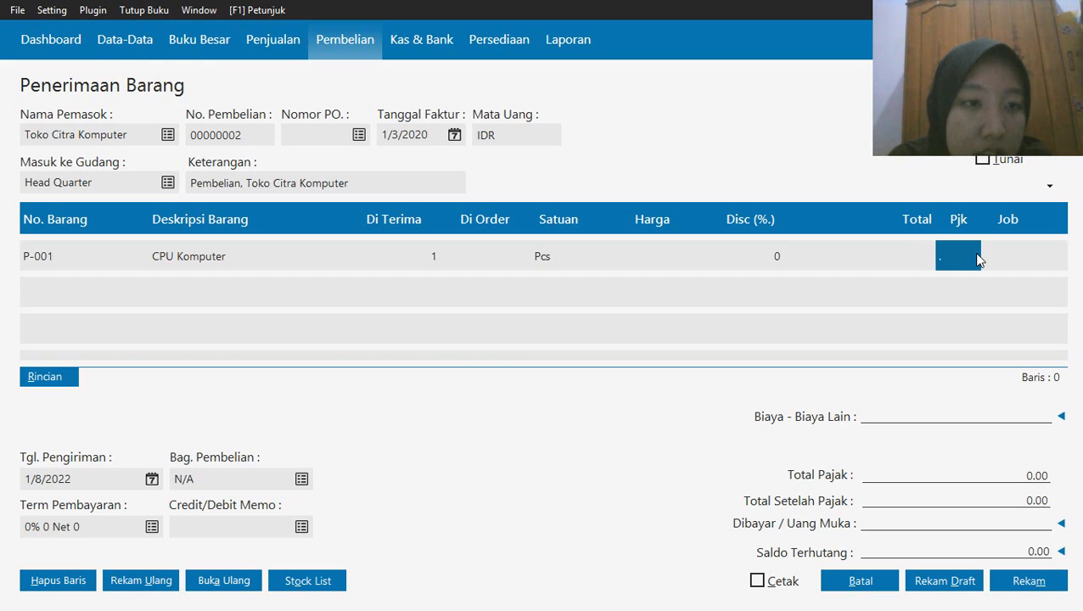
{"action": "left_click", "coordinate": [907, 245]}
{"action": "left_click", "coordinate": [907, 246]}
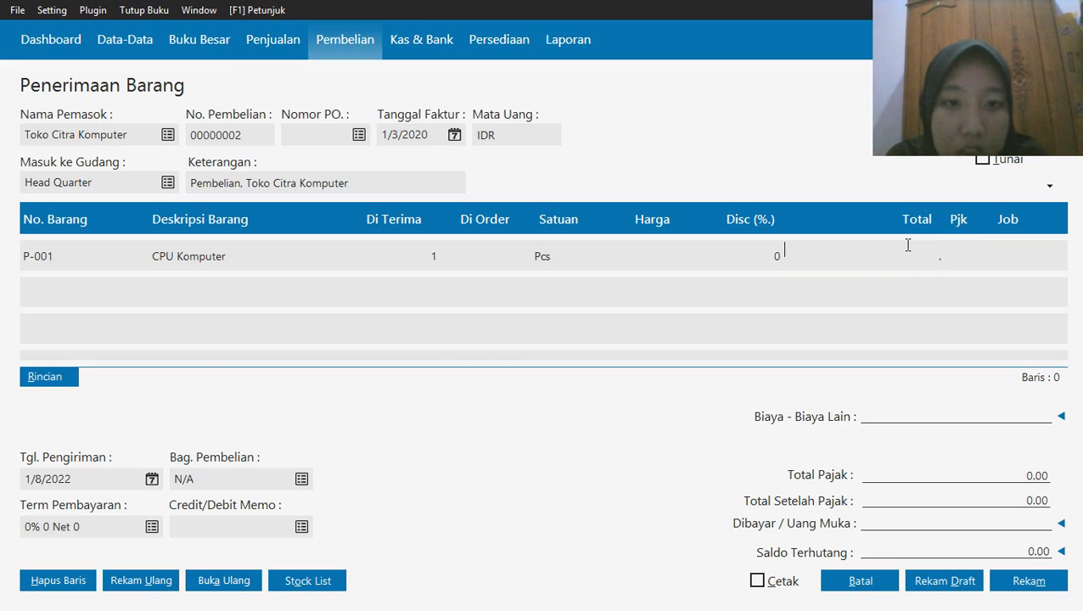
{"action": "left_click", "coordinate": [669, 248]}
{"action": "left_click", "coordinate": [667, 244]}
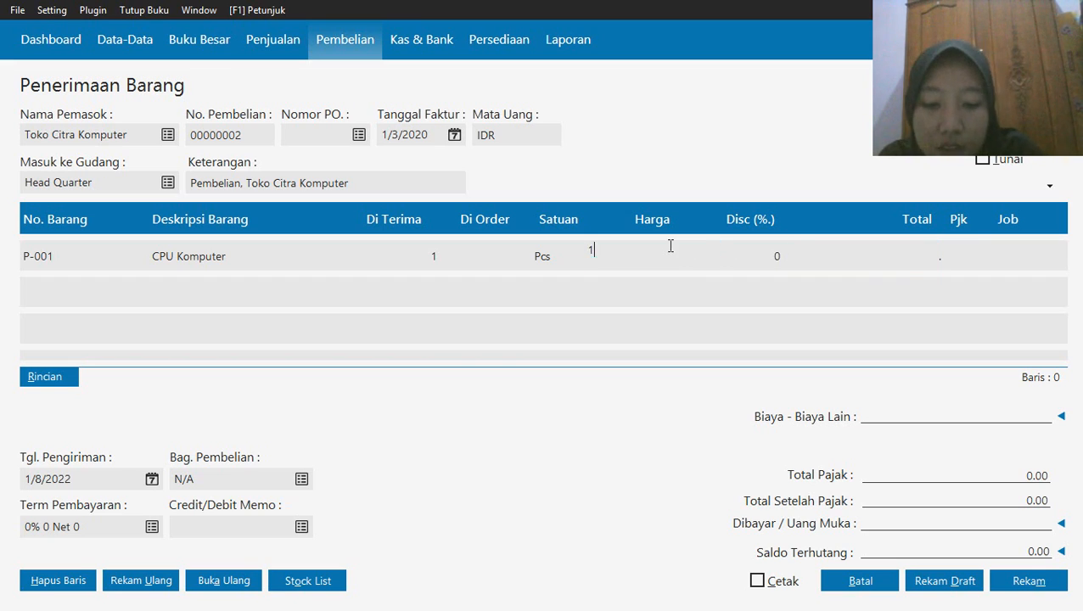
{"action": "type", "text": "174"}
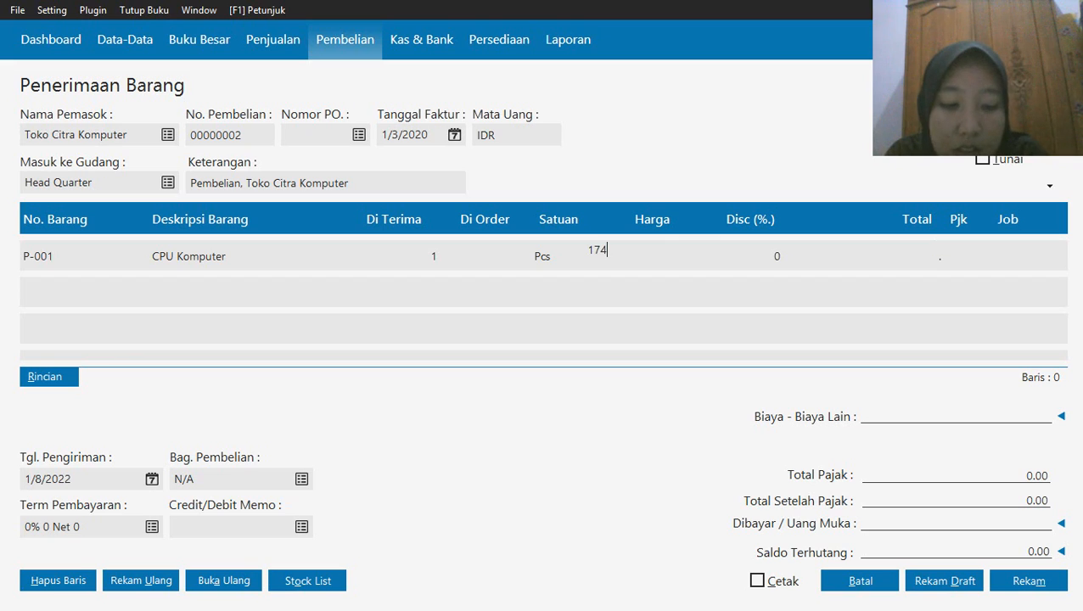
{"action": "key", "text": "BackSpace"}
{"action": "type", "text": "50000"}
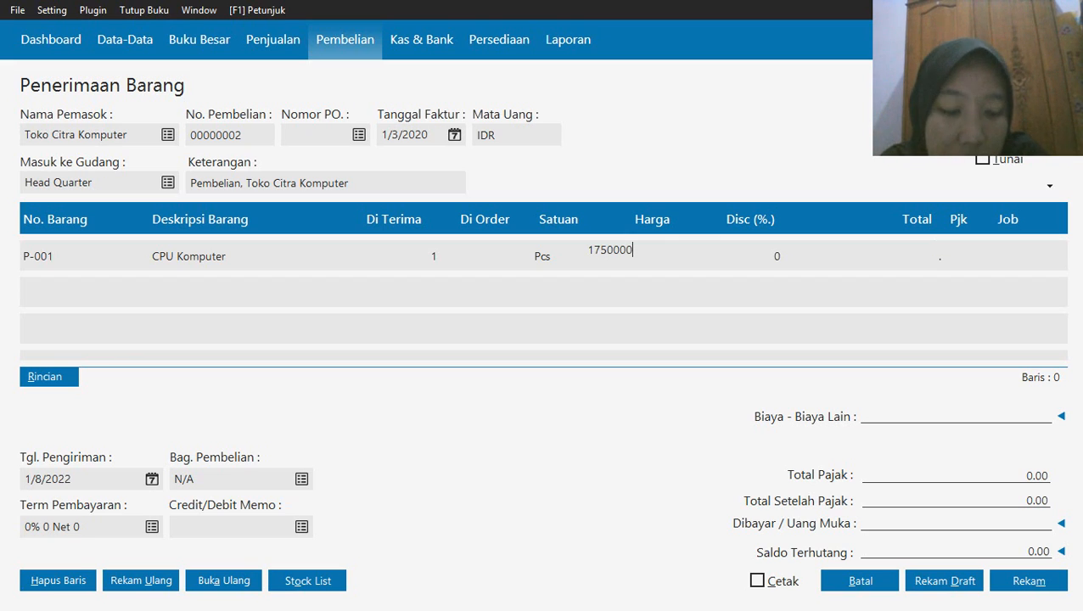
Apply the VAT(1) Value Added Tax to the CPU Komputer line
{"action": "left_click", "coordinate": [966, 258]}
{"action": "left_click", "coordinate": [966, 258]}
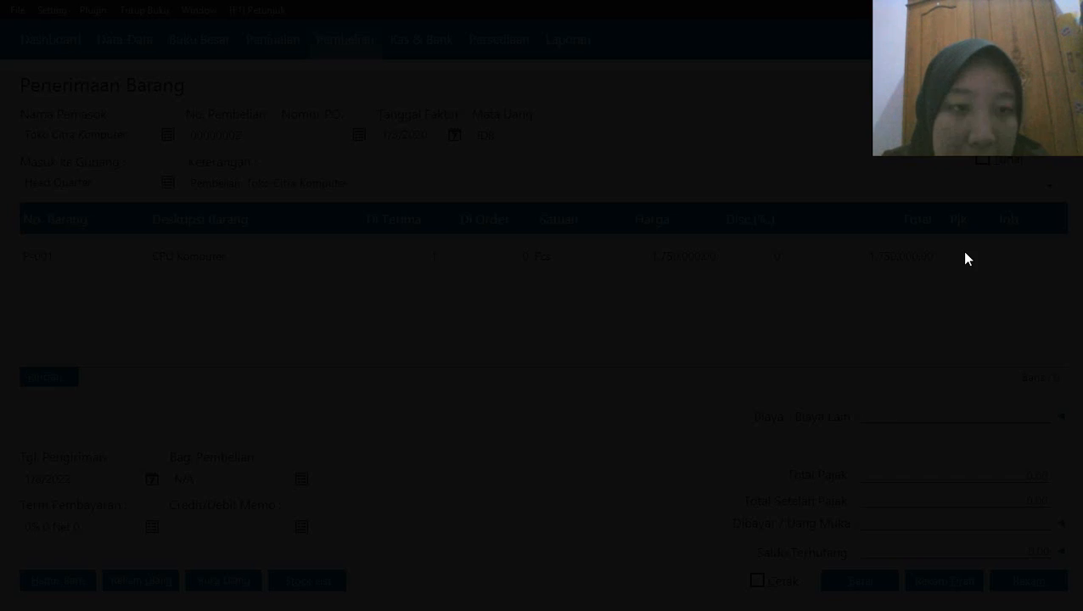
{"action": "left_click", "coordinate": [712, 197]}
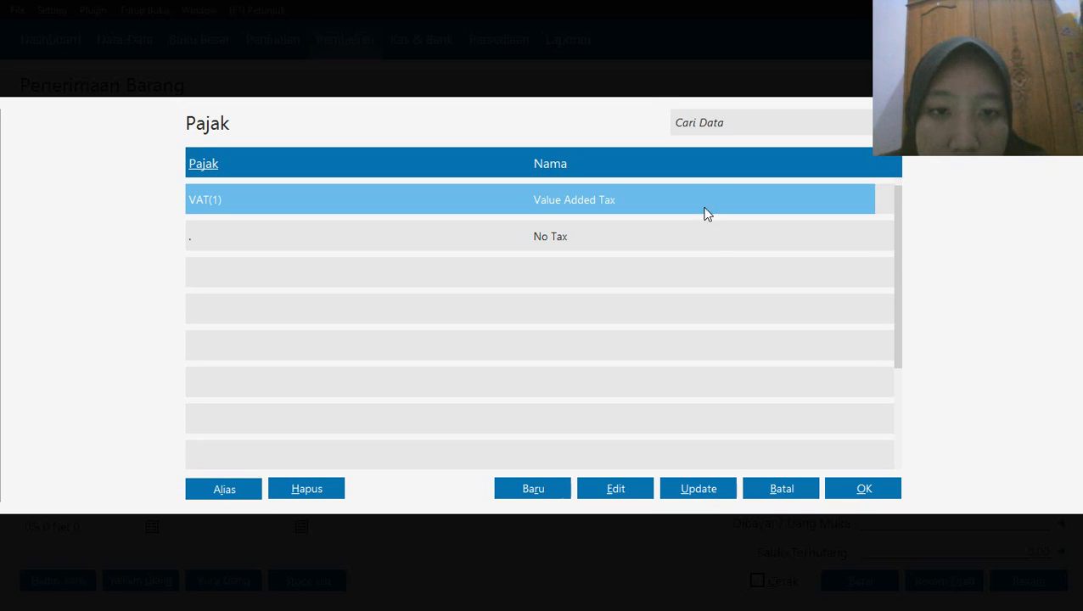
{"action": "left_click", "coordinate": [840, 496]}
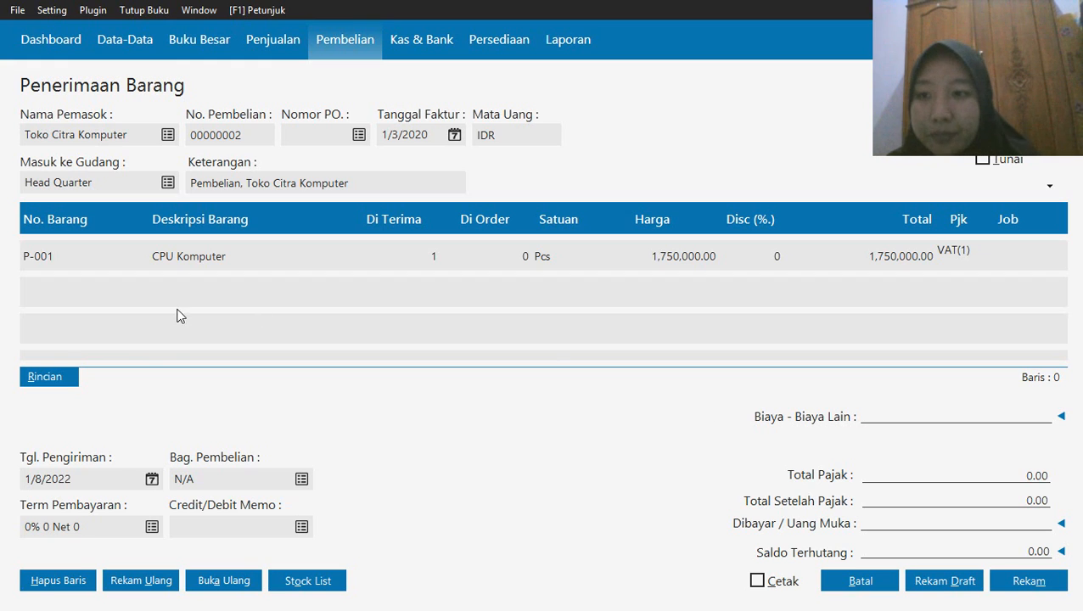
{"action": "left_click", "coordinate": [114, 293]}
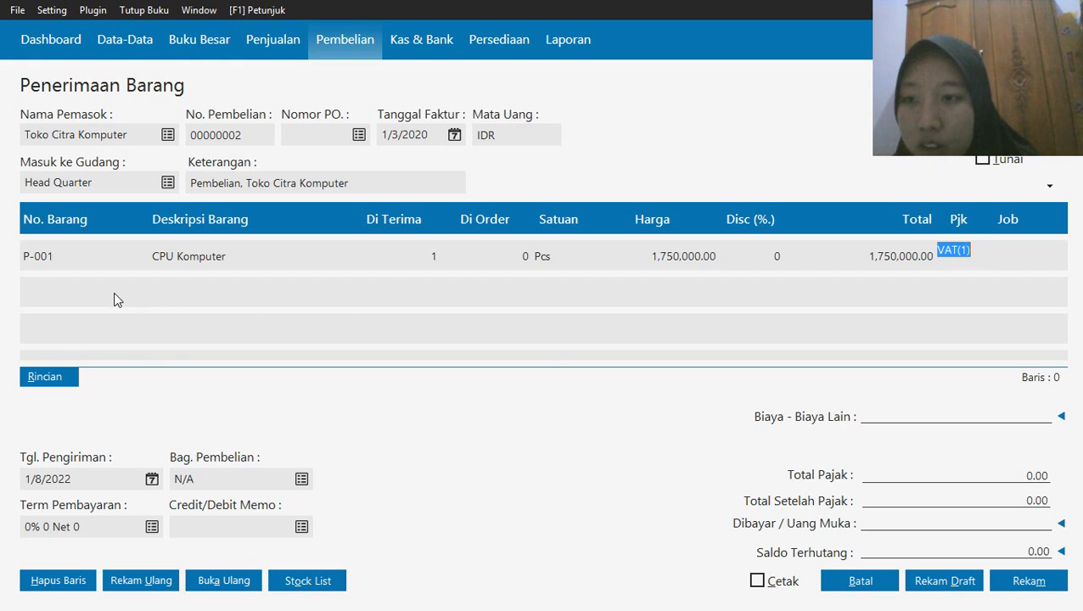
Add item P-002 Monitor to the receipt from the stock list, with quantity 1 and a unit price of 350000
{"action": "left_click", "coordinate": [313, 585]}
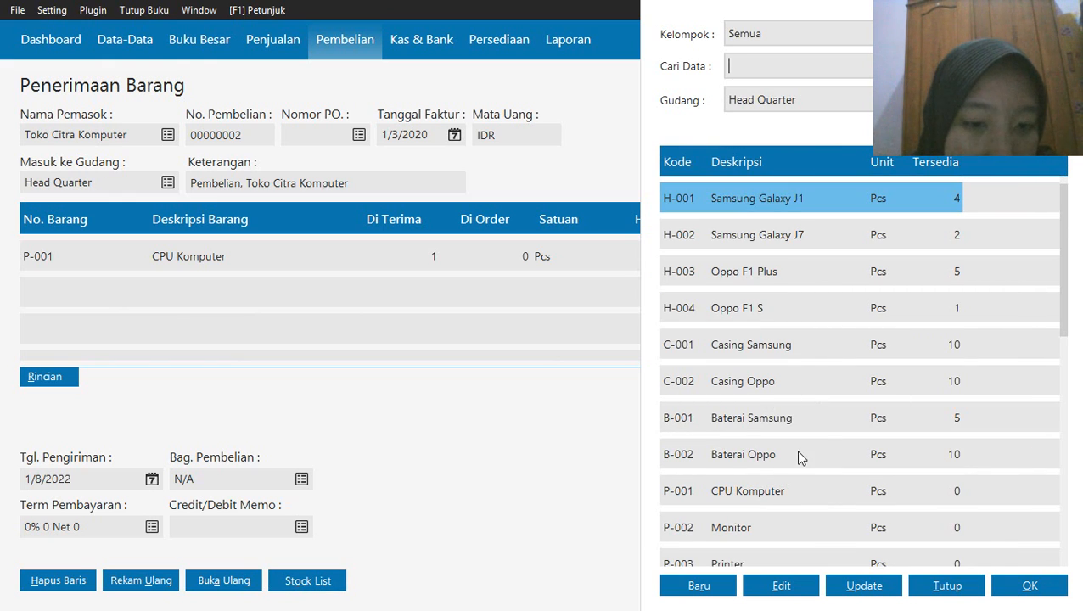
{"action": "left_click", "coordinate": [713, 533]}
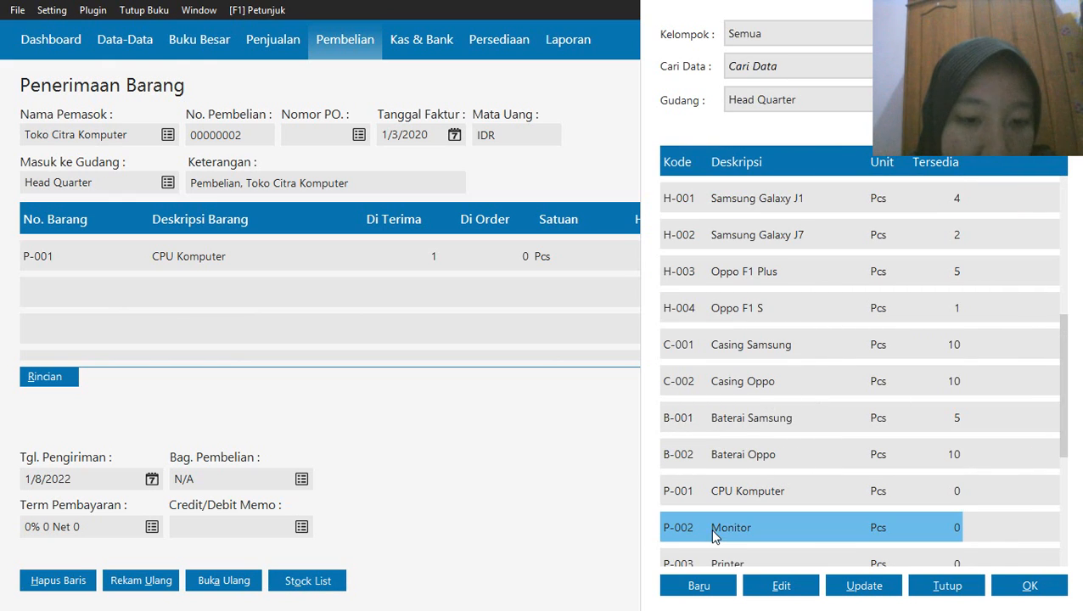
{"action": "left_click", "coordinate": [1015, 585]}
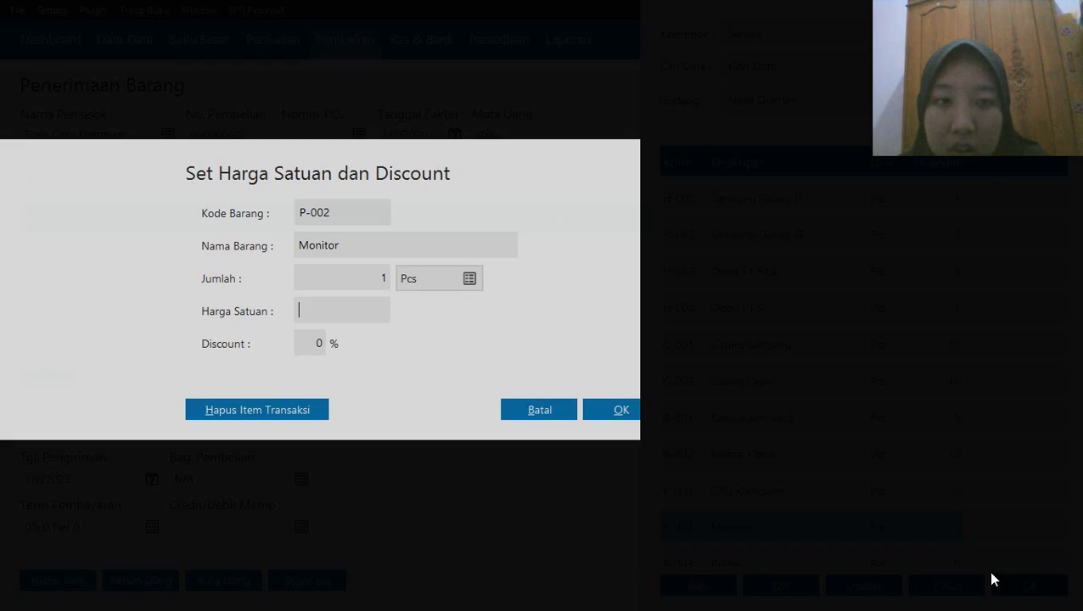
{"action": "left_click", "coordinate": [380, 281]}
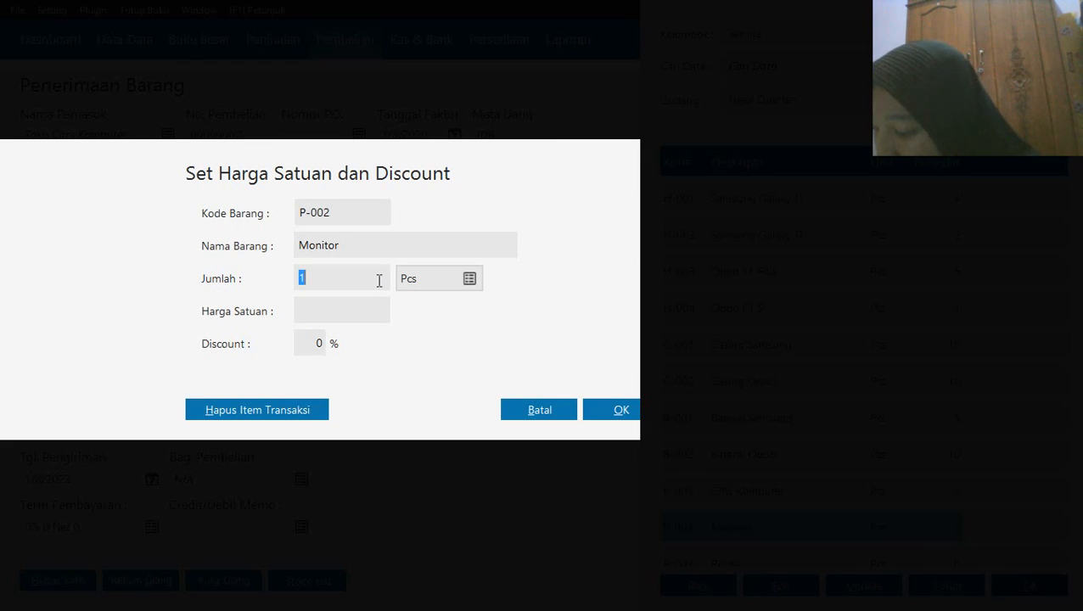
{"action": "left_click", "coordinate": [330, 312]}
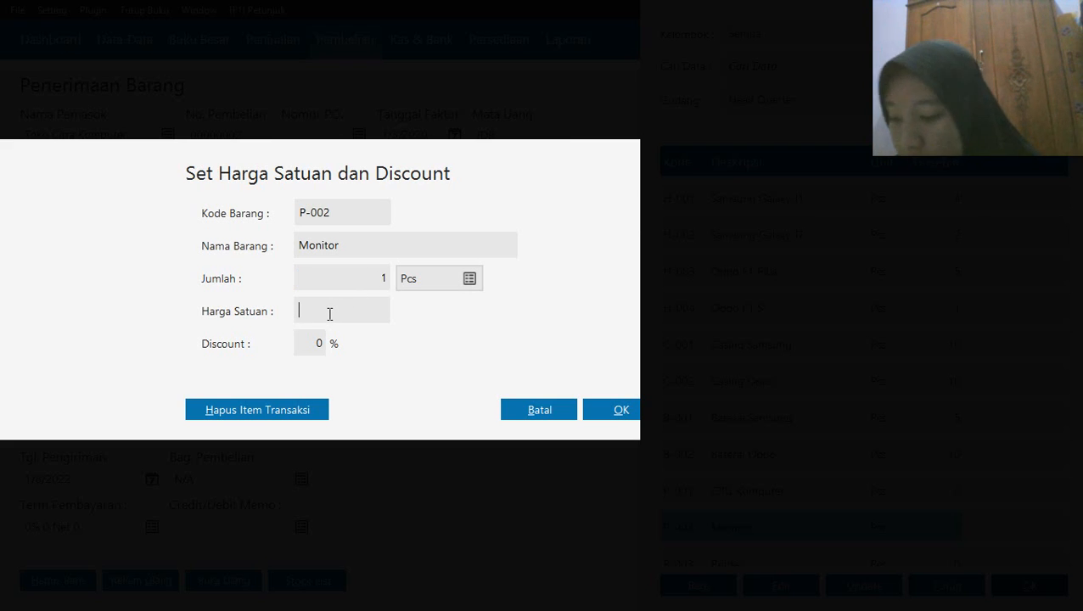
{"action": "type", "text": "350"}
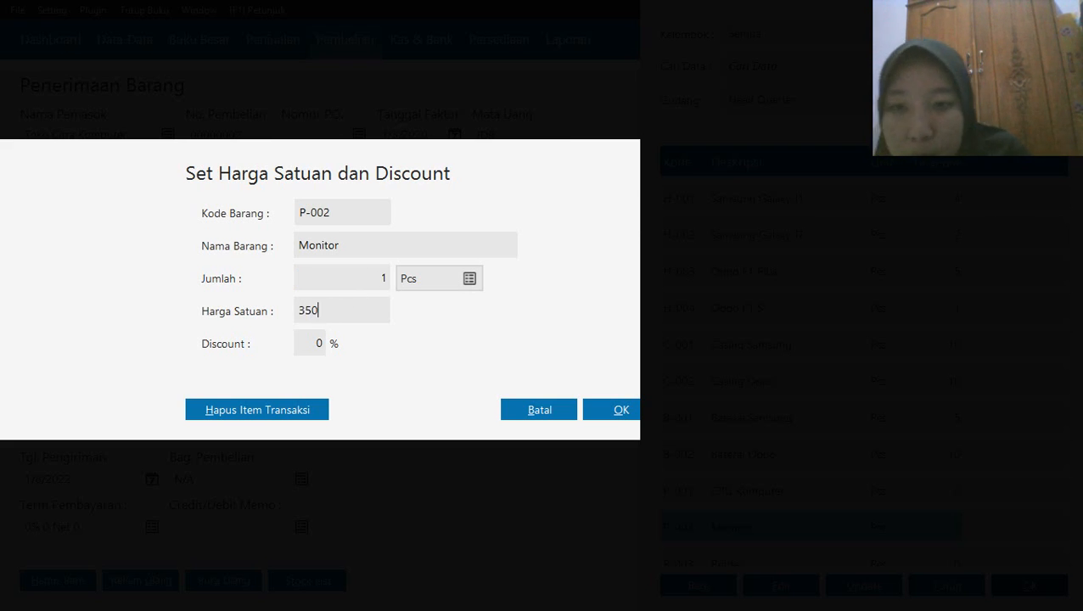
{"action": "type", "text": "000"}
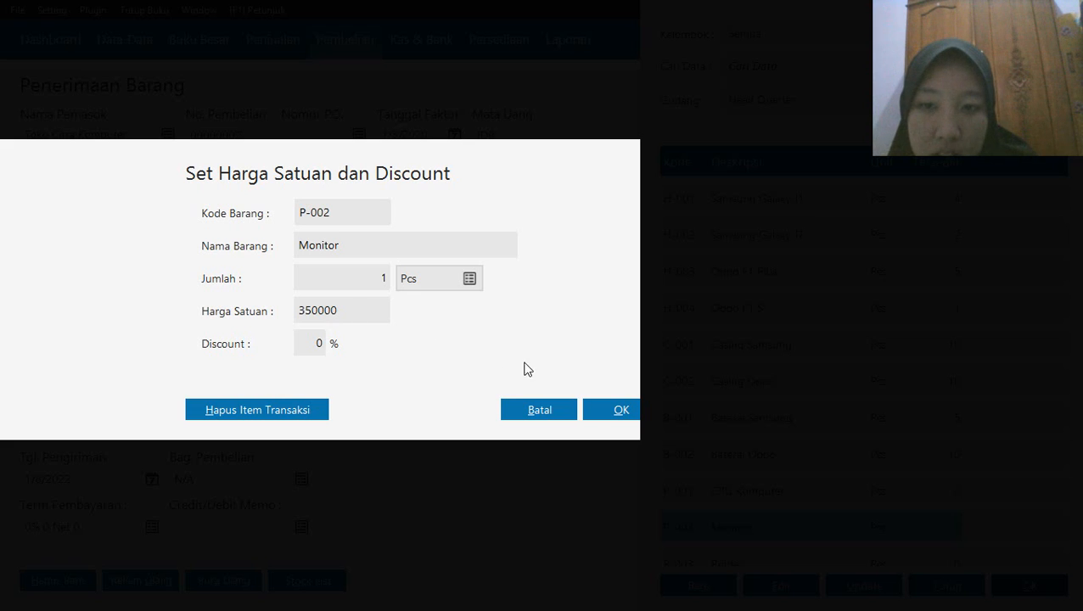
{"action": "left_click", "coordinate": [589, 415]}
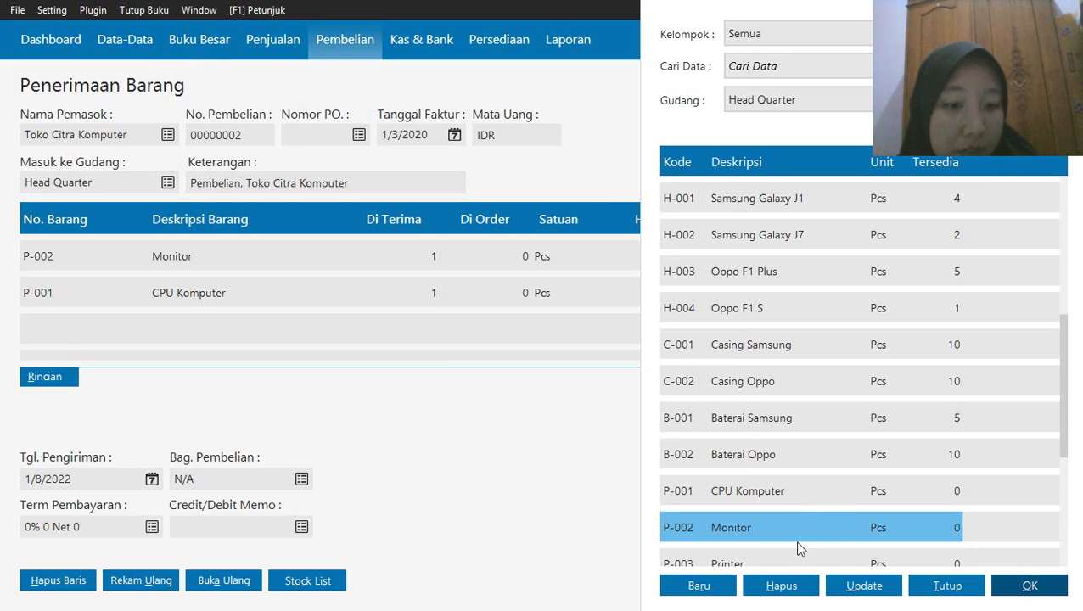
{"action": "left_click", "coordinate": [934, 586]}
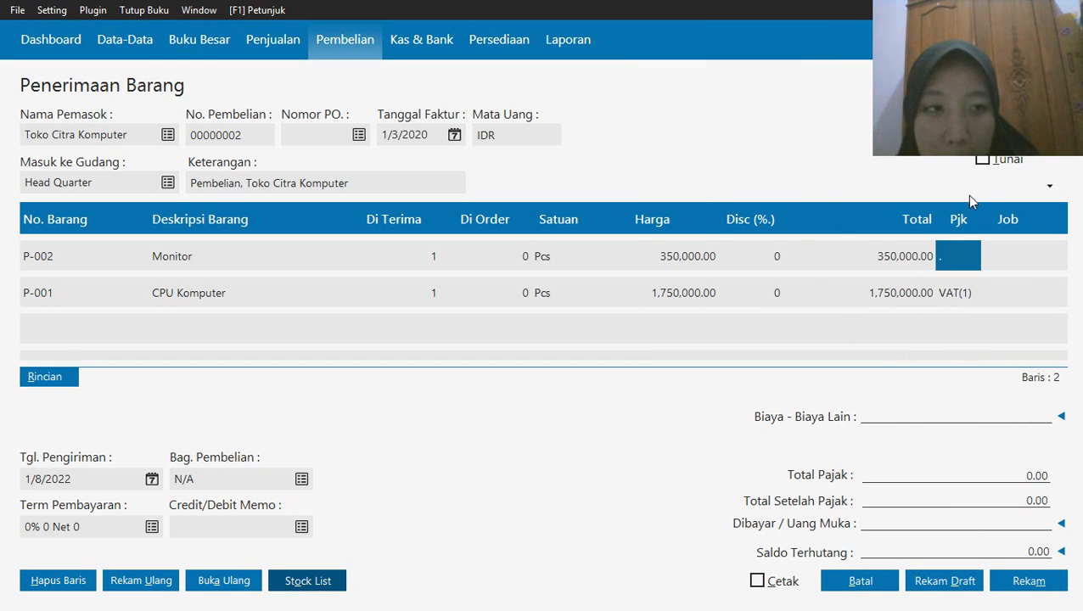
Apply the VAT(1) Value Added Tax to the Monitor line
{"action": "double_click", "coordinate": [956, 247]}
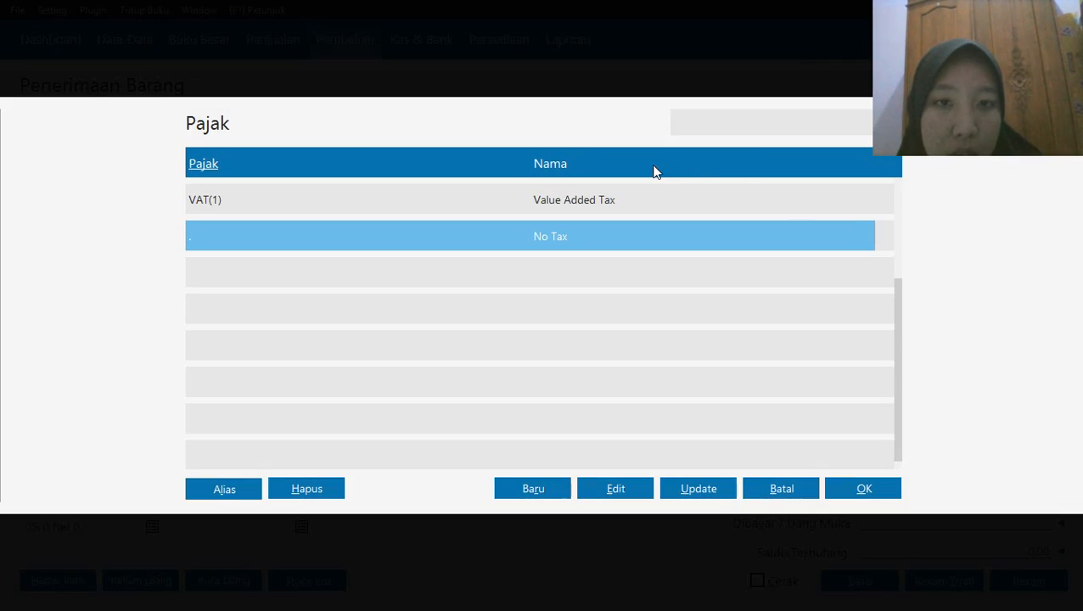
{"action": "left_click", "coordinate": [637, 174]}
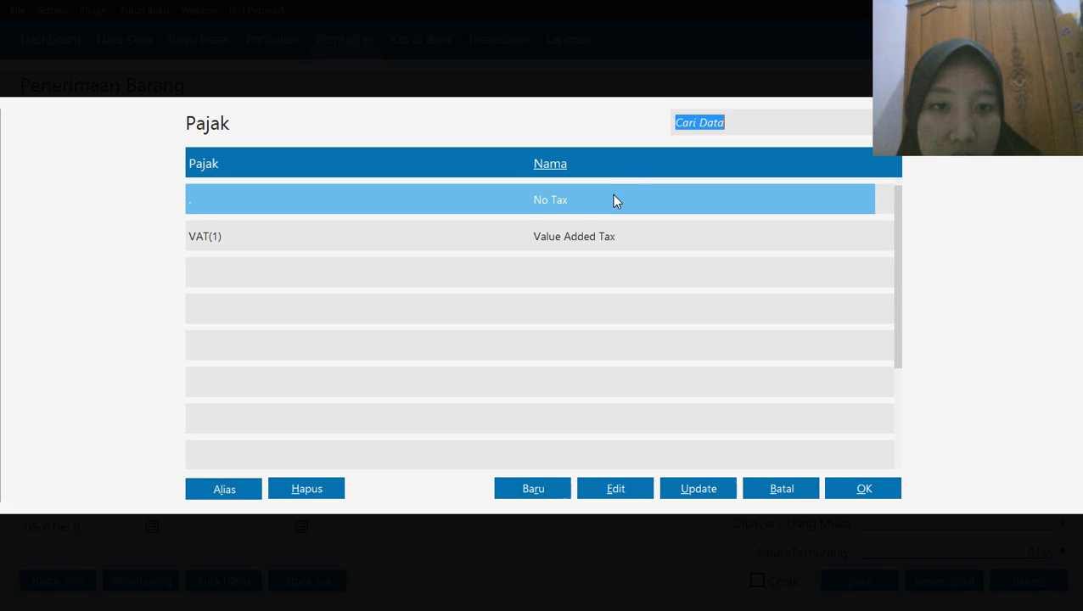
{"action": "left_click", "coordinate": [584, 236]}
{"action": "left_click", "coordinate": [861, 489]}
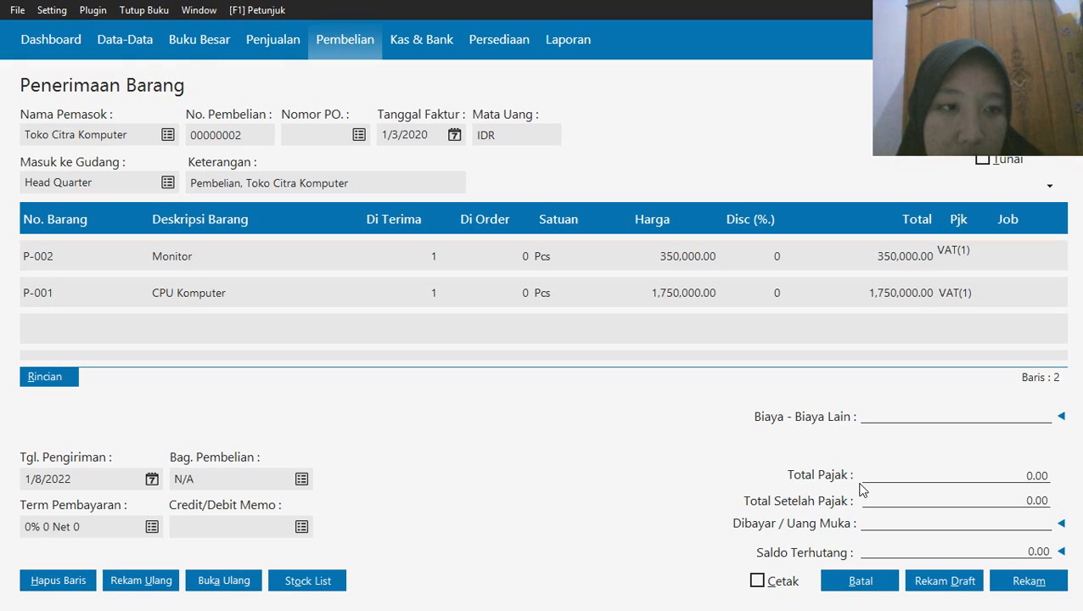
Choose item P-003 Printer from the stock list as another line of the receipt
{"action": "left_click", "coordinate": [322, 577]}
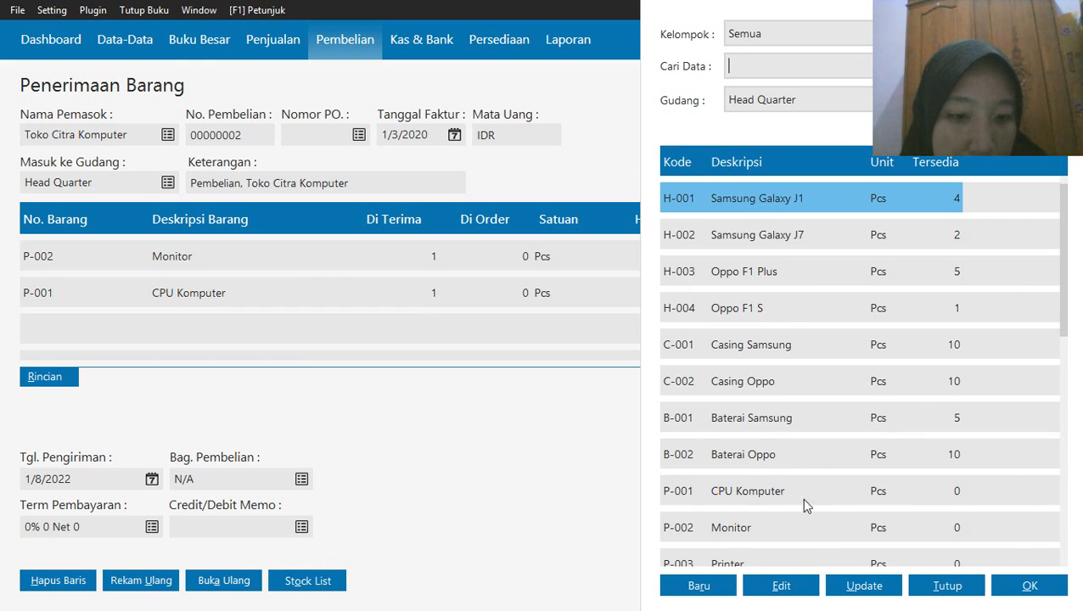
{"action": "left_click", "coordinate": [708, 562]}
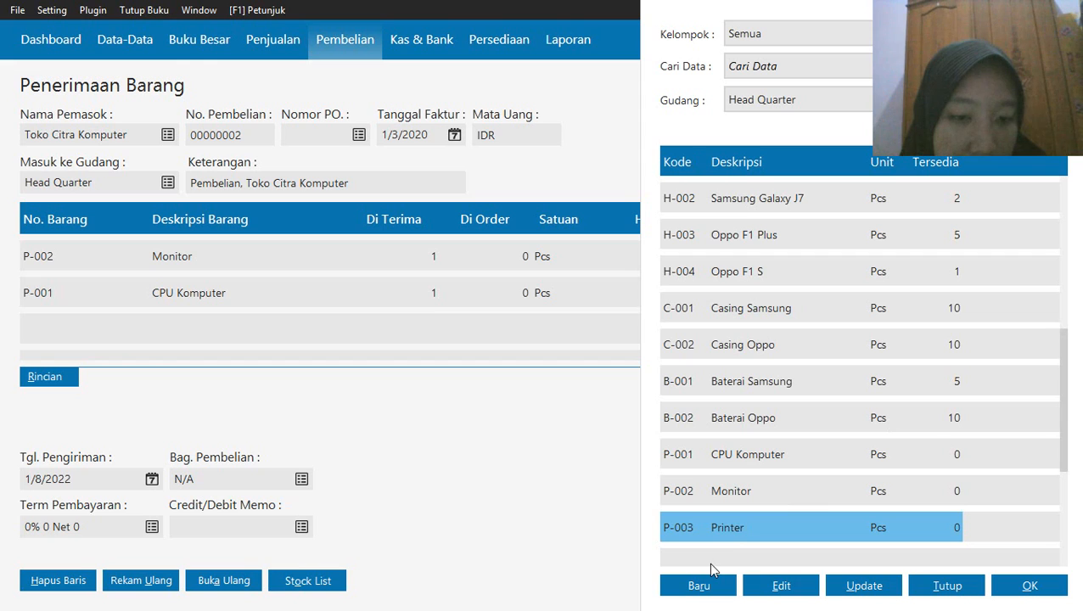
{"action": "left_click", "coordinate": [1041, 589]}
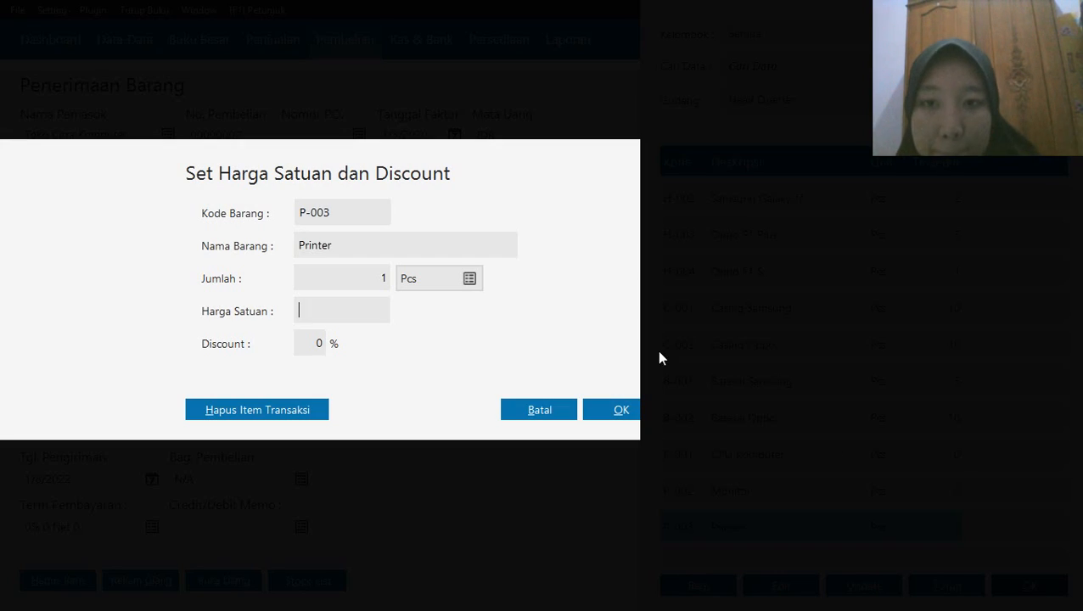
Set the Printer line to a quantity of 2 with a unit price of 215000
{"action": "left_click", "coordinate": [356, 282]}
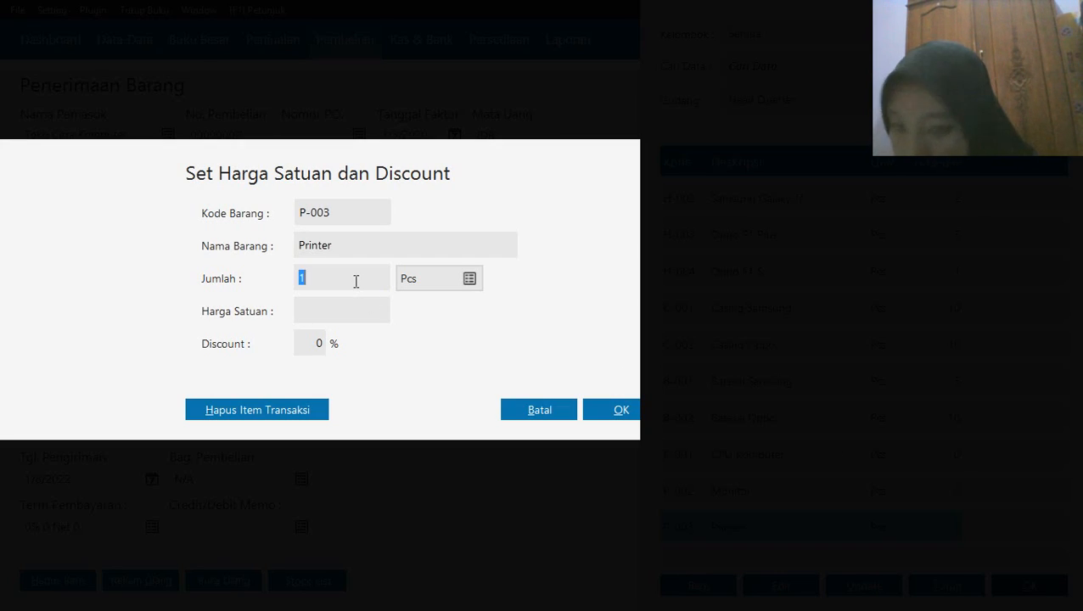
{"action": "type", "text": "2"}
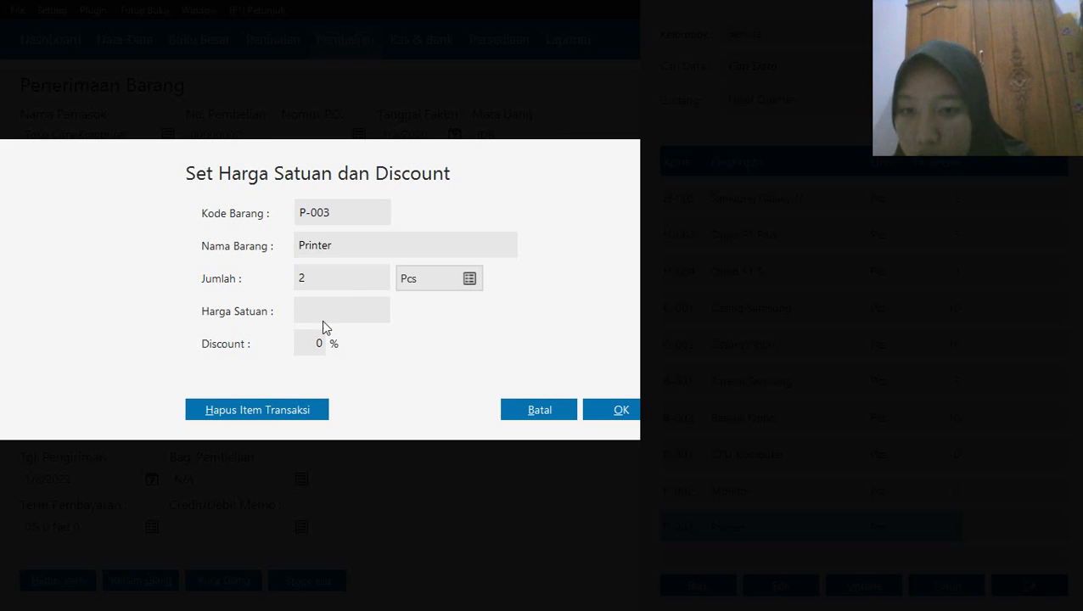
{"action": "type", "text": "215"}
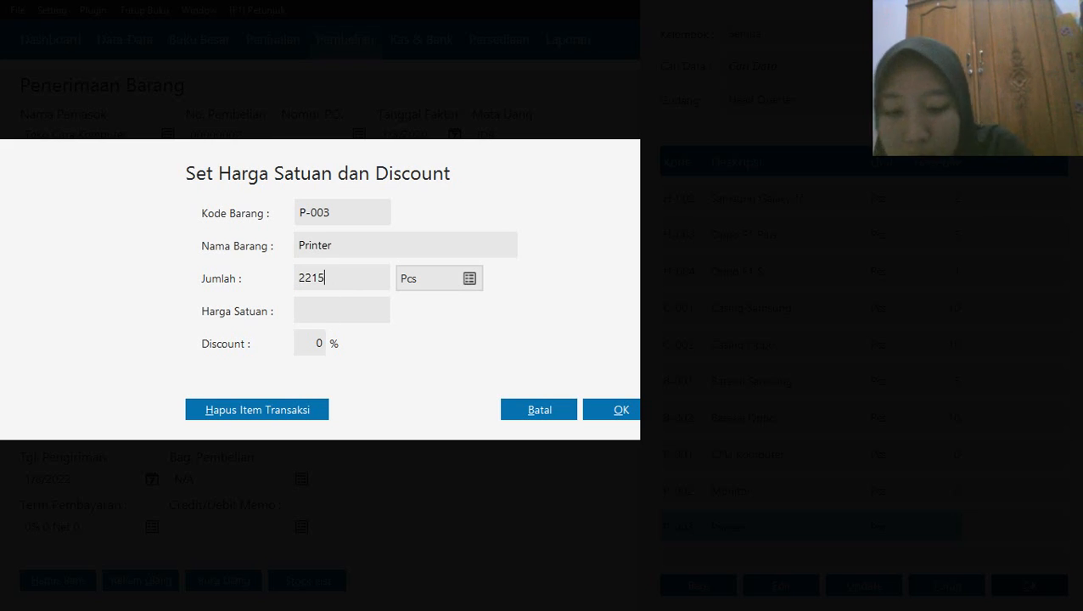
{"action": "type", "text": "00"}
{"action": "key", "text": "BackSpace"}
{"action": "key", "text": "BackSpace"}
{"action": "key", "text": "BackSpace"}
{"action": "key", "text": "BackSpace"}
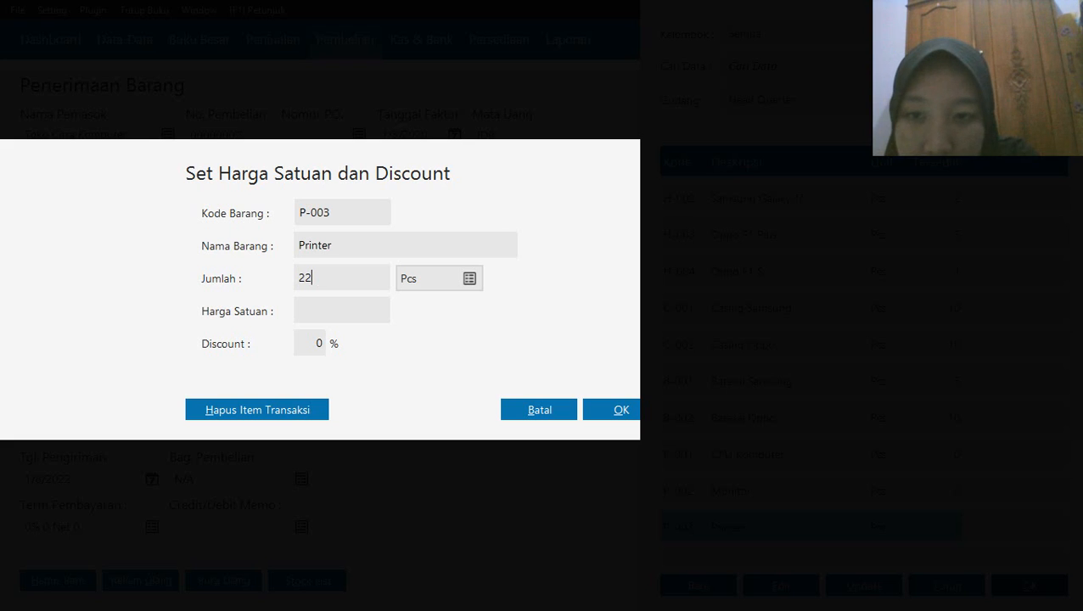
{"action": "type", "text": "15000"}
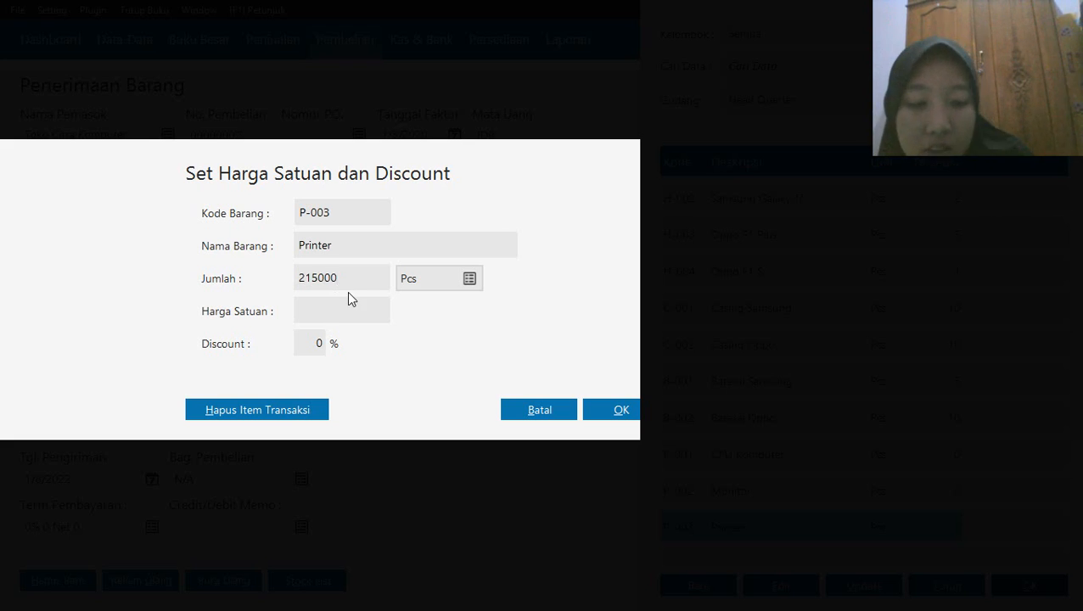
{"action": "key", "text": "BackSpace"}
{"action": "key", "text": "BackSpace"}
{"action": "key", "text": "BackSpace"}
{"action": "key", "text": "BackSpace"}
{"action": "key", "text": "BackSpace"}
{"action": "key", "text": "BackSpace"}
{"action": "type", "text": "2"}
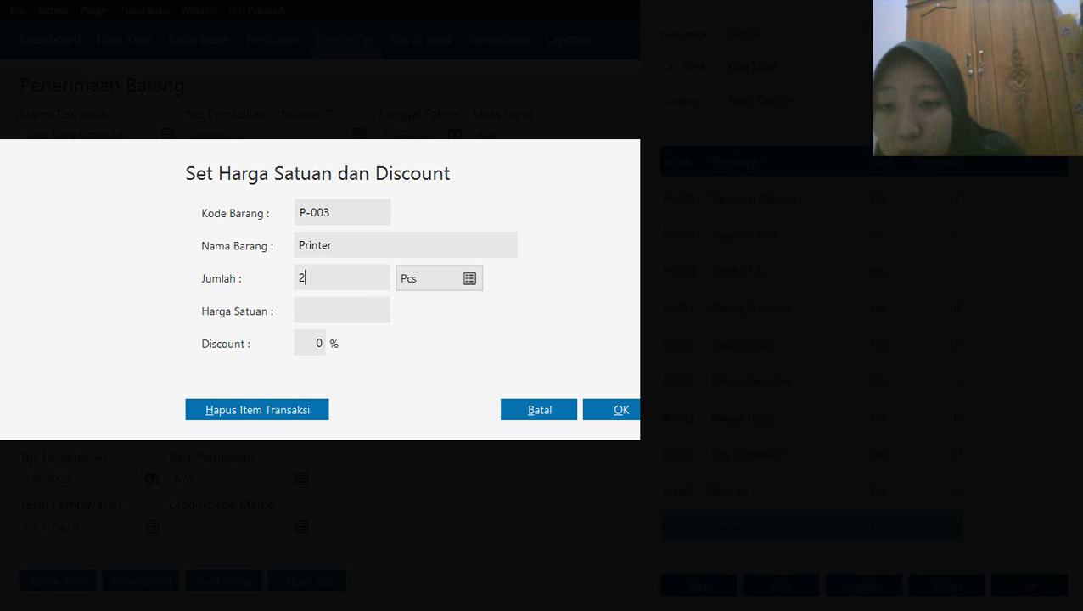
{"action": "left_click", "coordinate": [333, 309]}
{"action": "type", "text": "215000"}
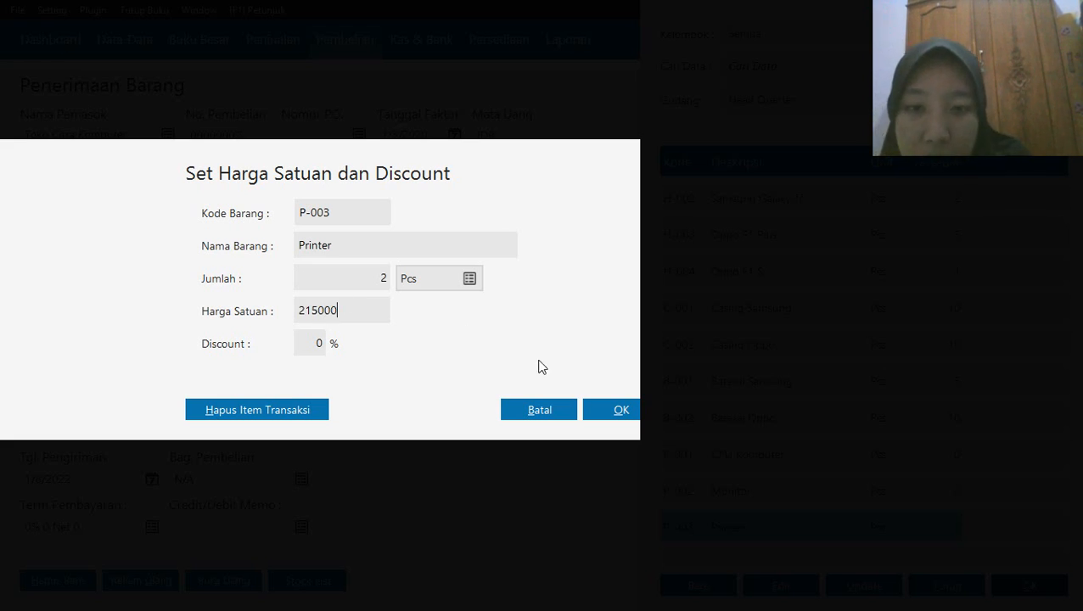
{"action": "left_click", "coordinate": [617, 416]}
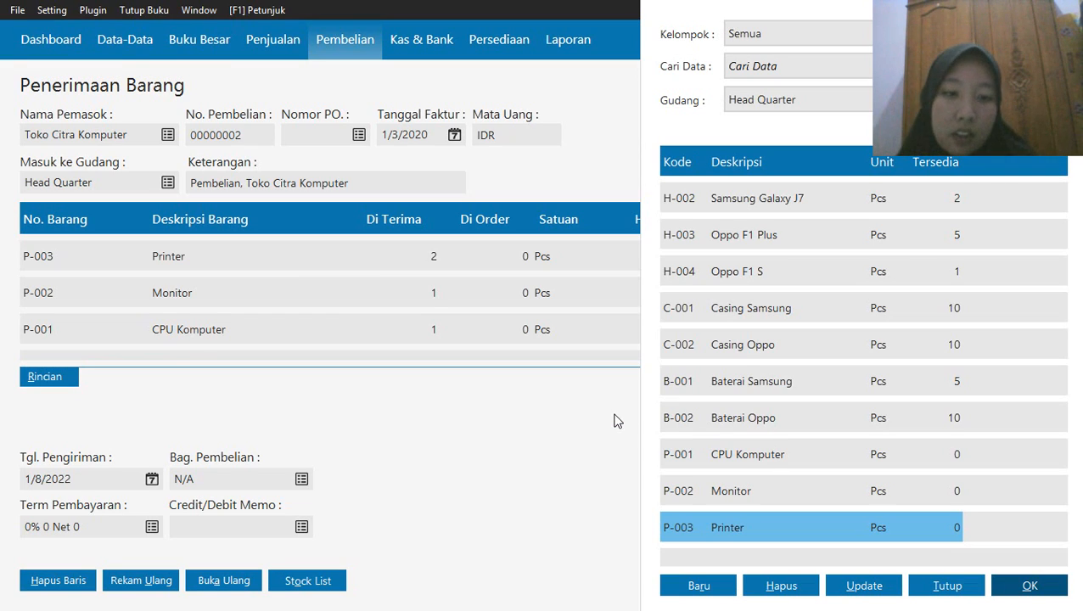
Apply the VAT(1) Value Added Tax to the Printer line, and record the Toko Citra Komputer receipt
{"action": "left_click", "coordinate": [941, 587]}
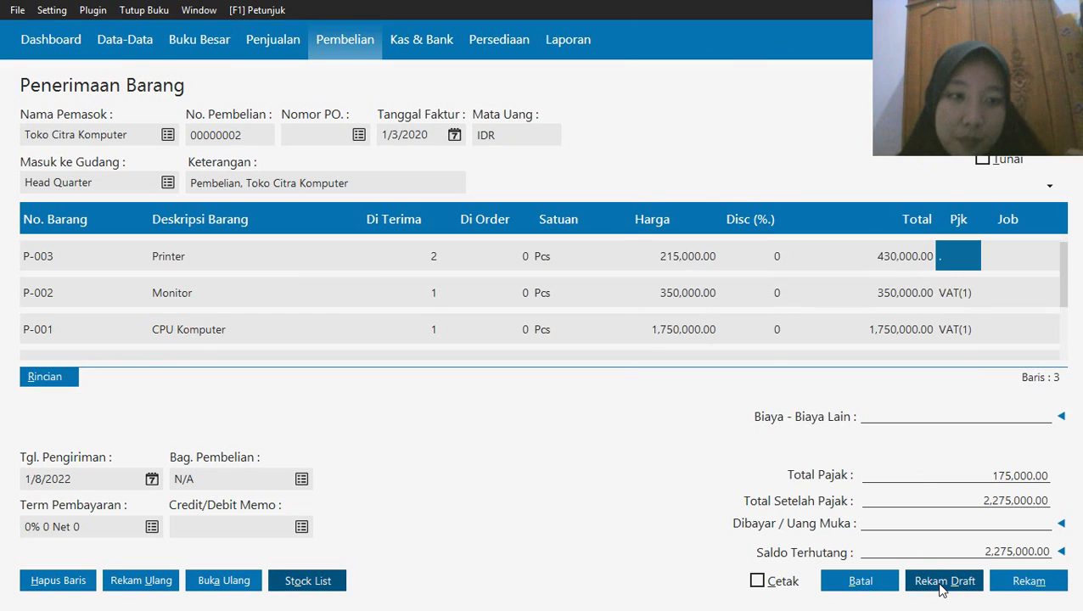
{"action": "double_click", "coordinate": [956, 264]}
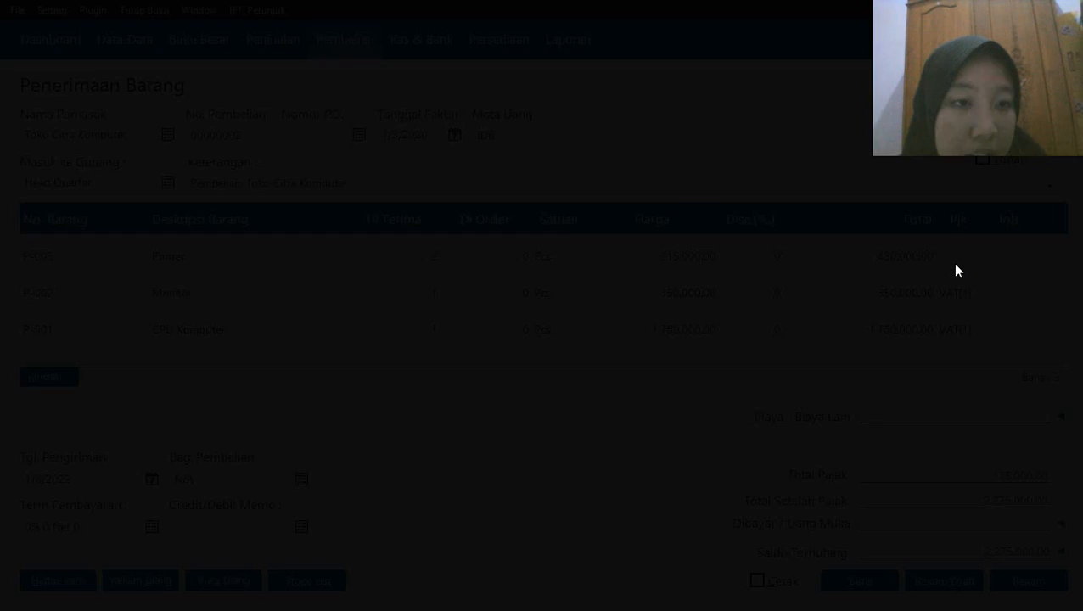
{"action": "left_click", "coordinate": [611, 237]}
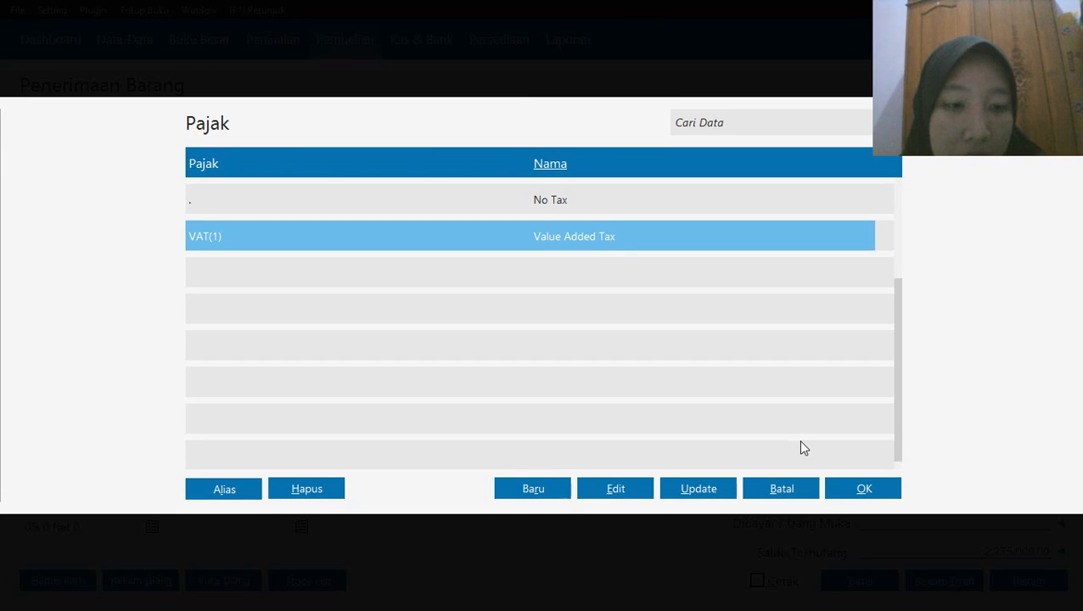
{"action": "left_click", "coordinate": [846, 492]}
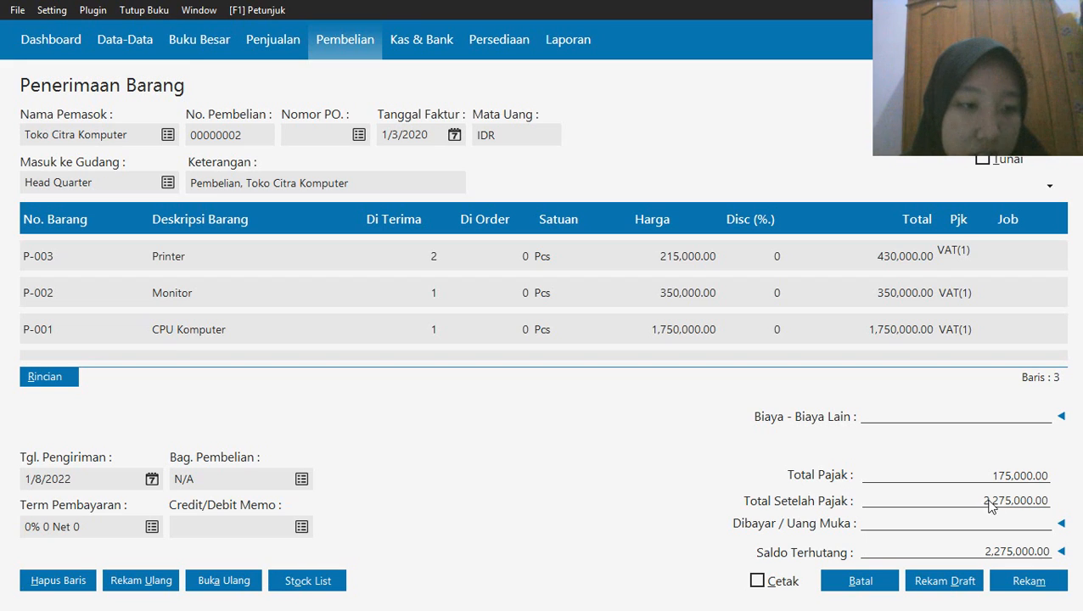
{"action": "left_click", "coordinate": [1019, 582]}
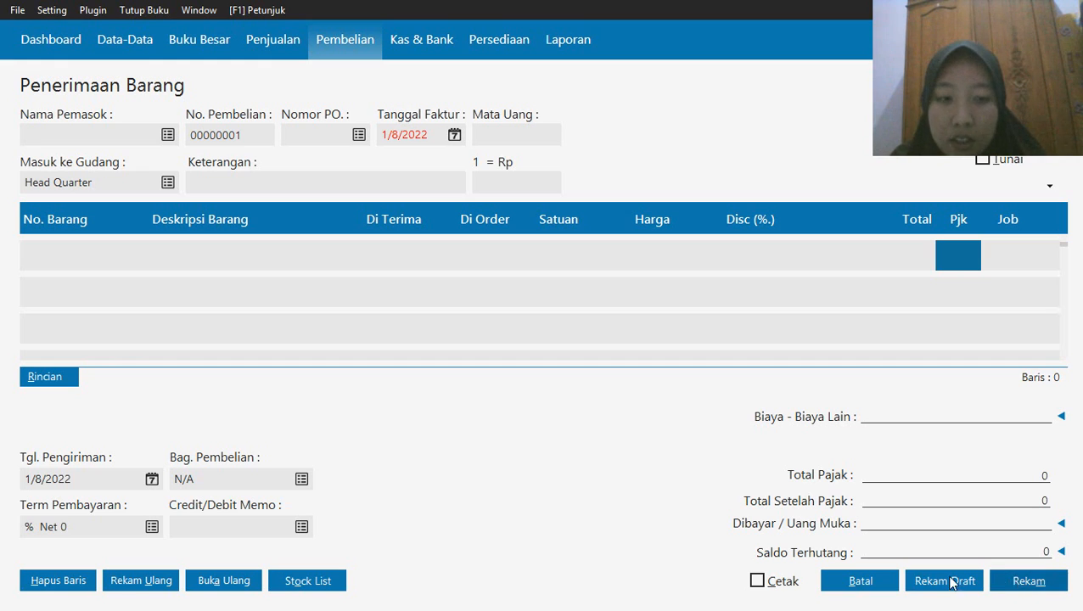
{"action": "left_click", "coordinate": [856, 581]}
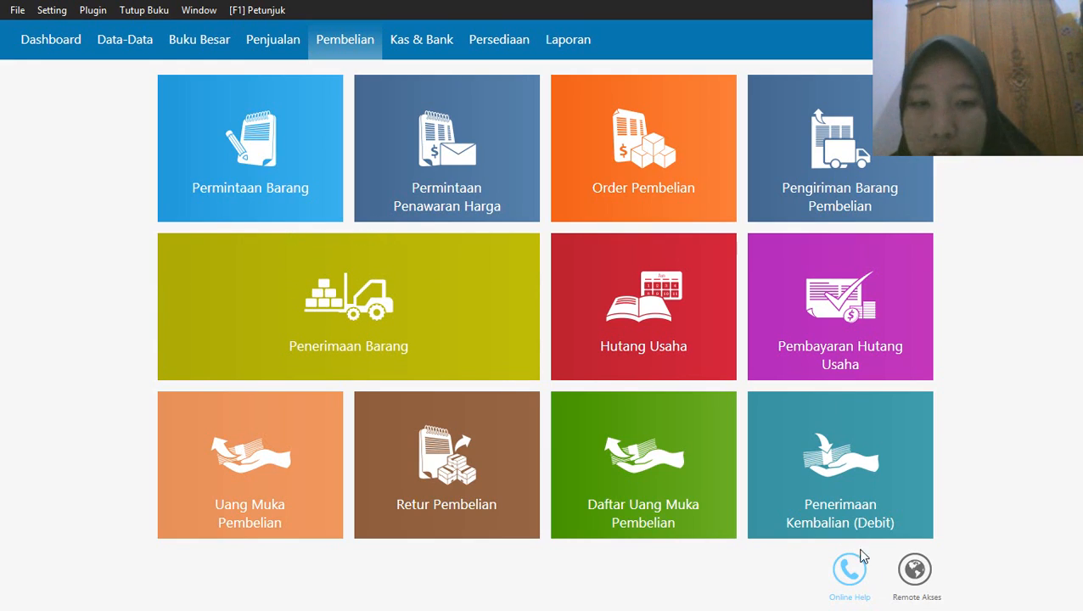
Start a new goods receipt with Toko Semangat (V-002) as the supplier
{"action": "mouse_move", "coordinate": [302, 341]}
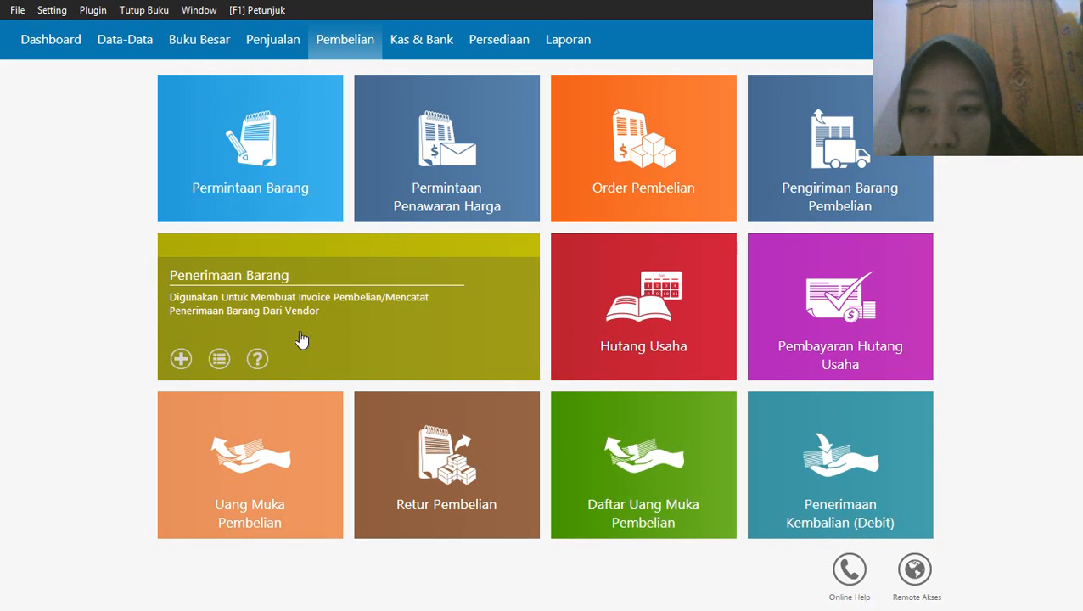
{"action": "left_click", "coordinate": [181, 358]}
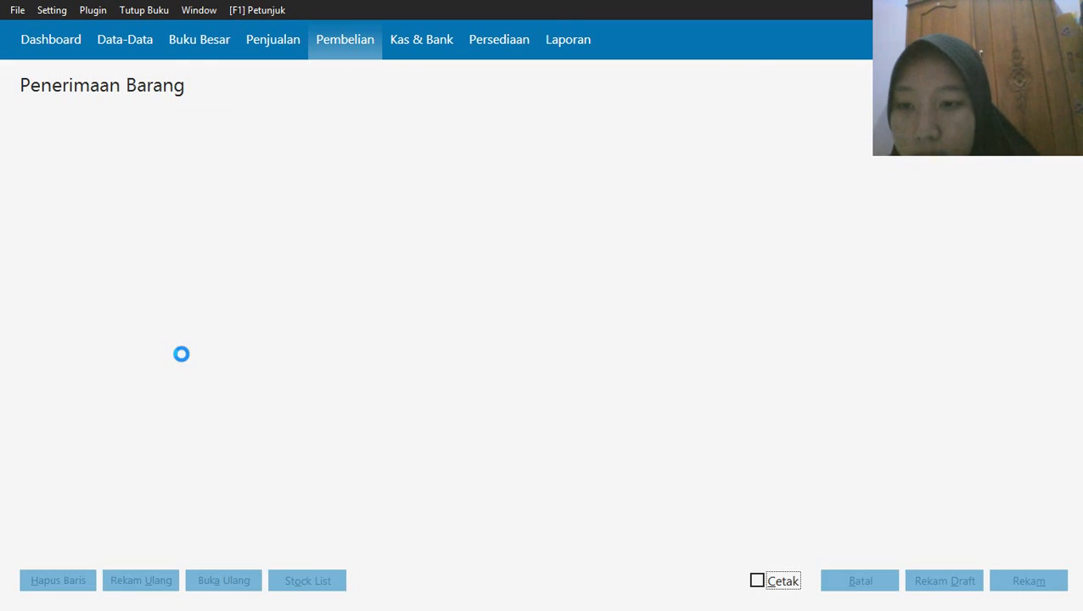
{"action": "left_click", "coordinate": [168, 137]}
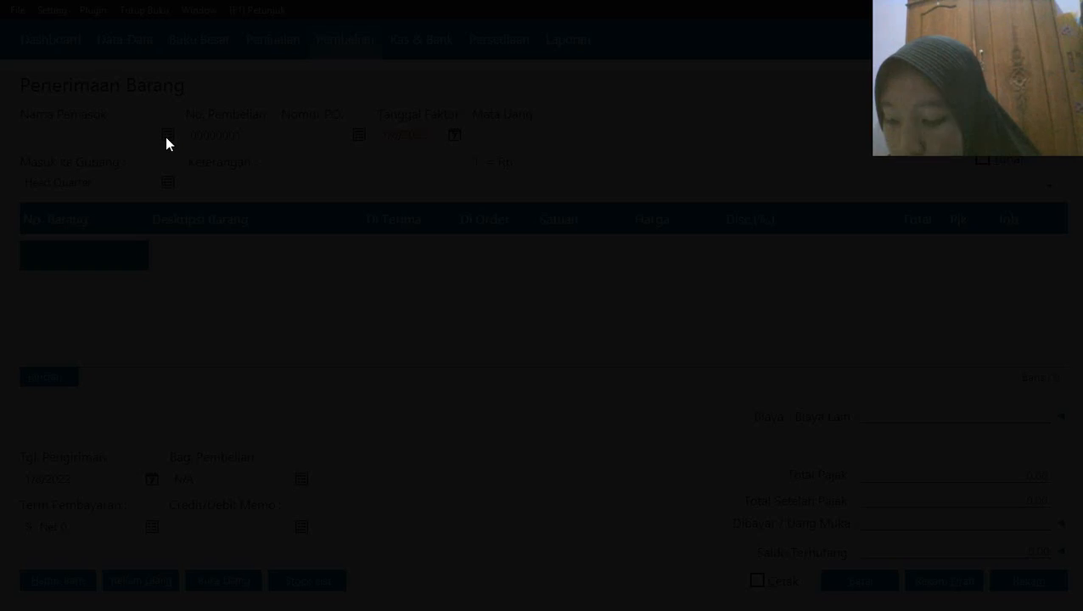
{"action": "left_click", "coordinate": [332, 236]}
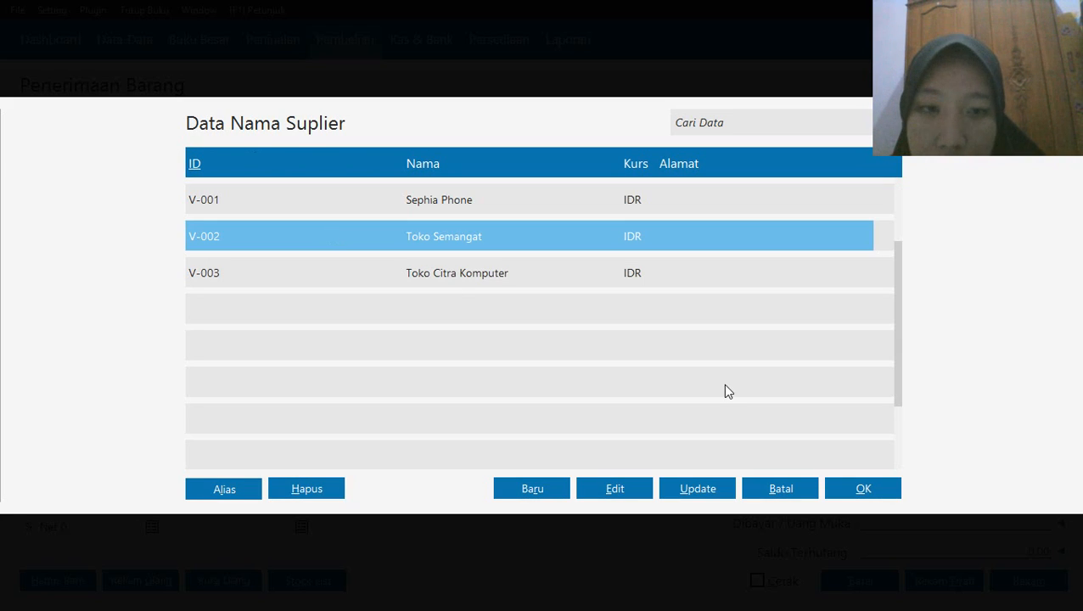
{"action": "left_click", "coordinate": [864, 488]}
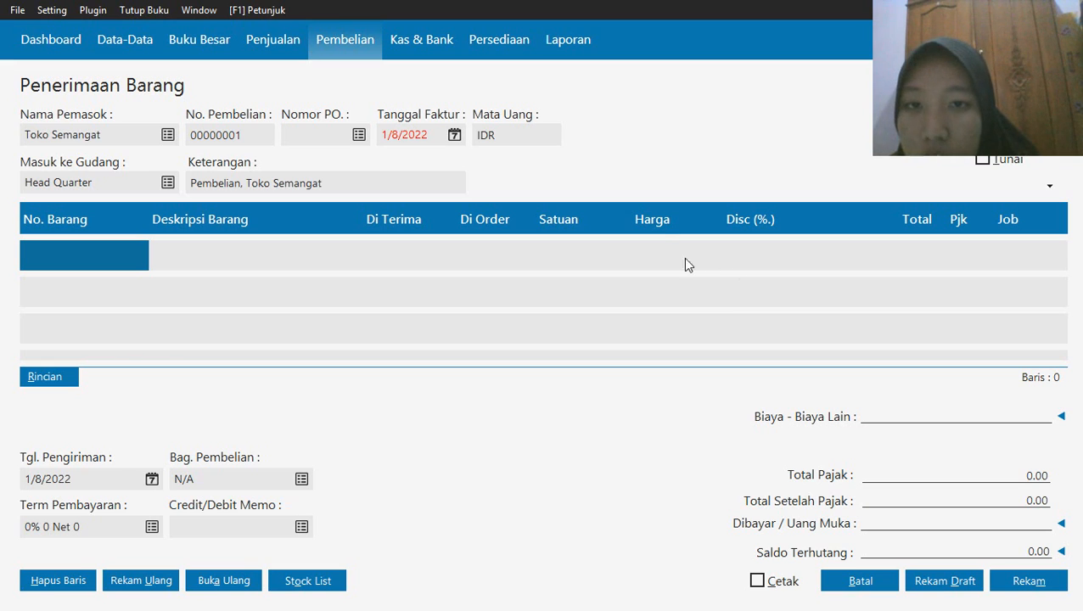
Set the invoice date of the Toko Semangat receipt to January 3, 2020
{"action": "left_click", "coordinate": [455, 136]}
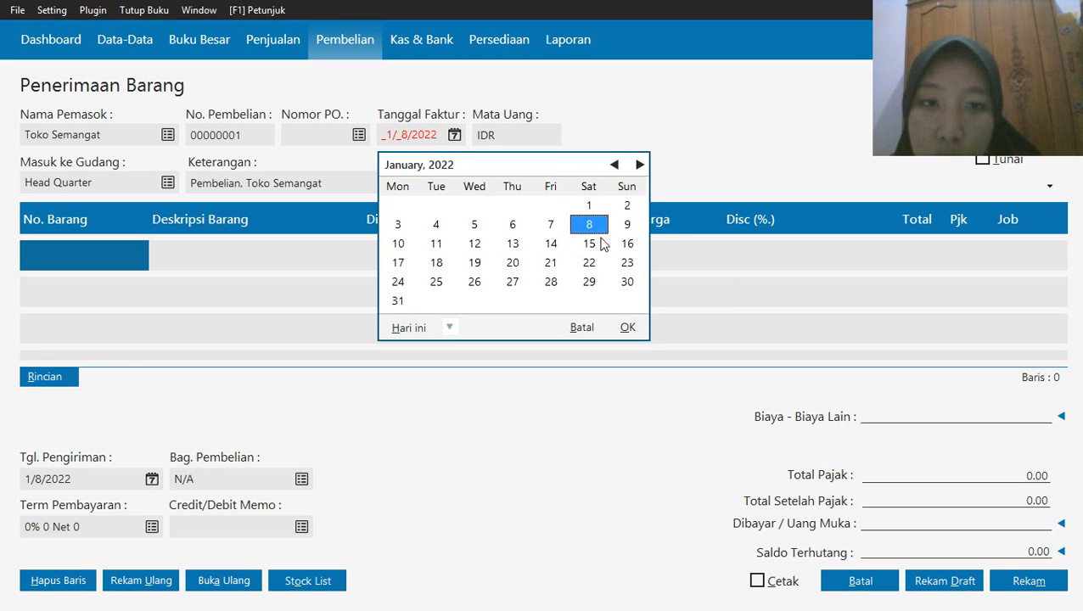
{"action": "left_click", "coordinate": [449, 328]}
{"action": "left_click", "coordinate": [514, 467]}
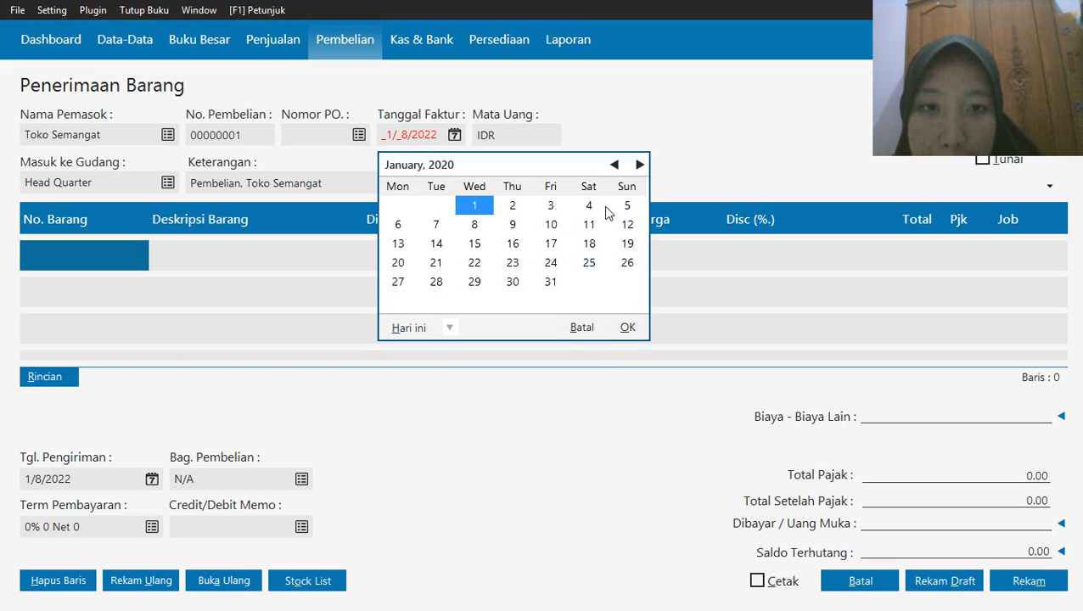
{"action": "left_click", "coordinate": [551, 206]}
{"action": "left_click", "coordinate": [629, 329]}
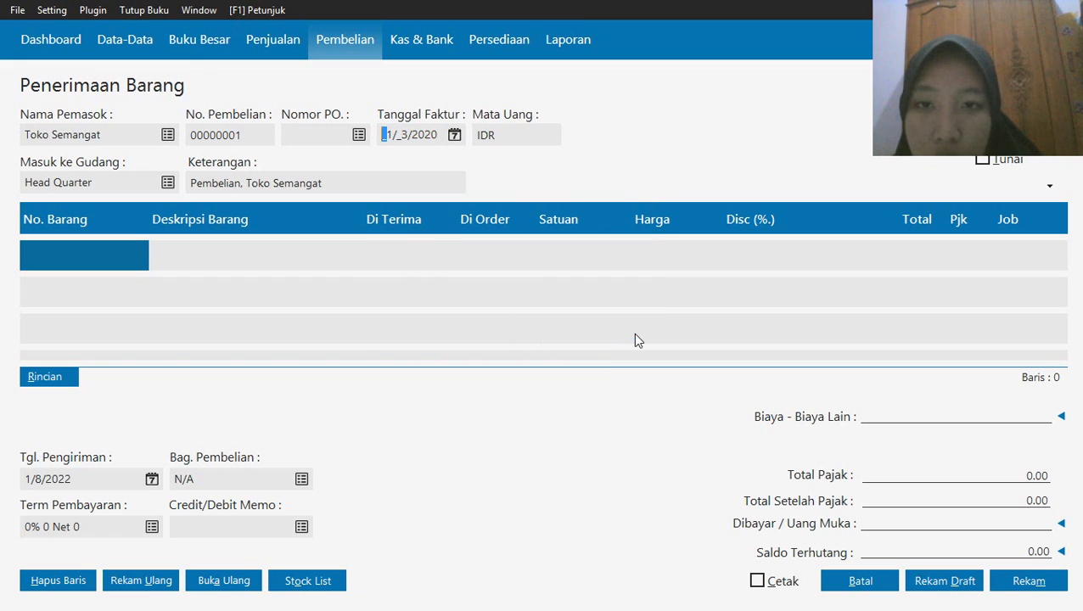
Add item B-001 Baterai Samsung to the receipt with a received quantity of 10
{"action": "double_click", "coordinate": [68, 264]}
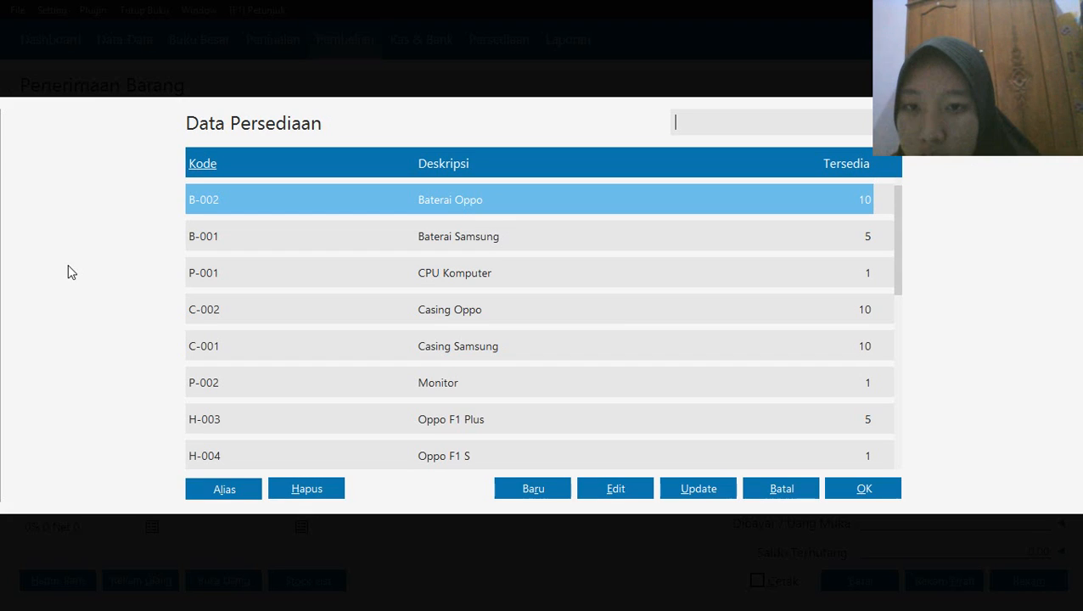
{"action": "left_click", "coordinate": [254, 237]}
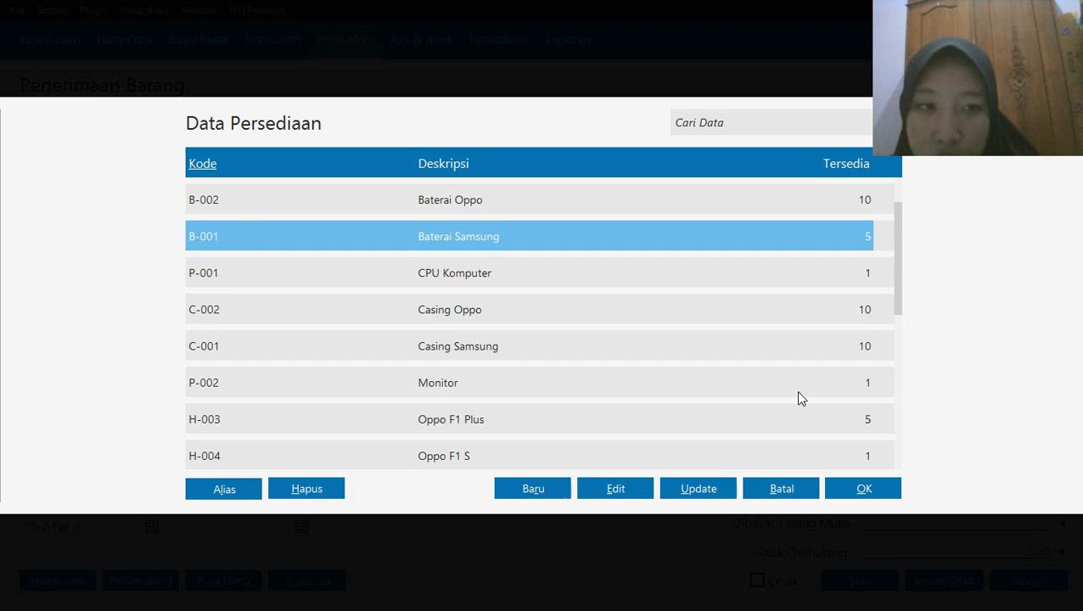
{"action": "left_click", "coordinate": [871, 490]}
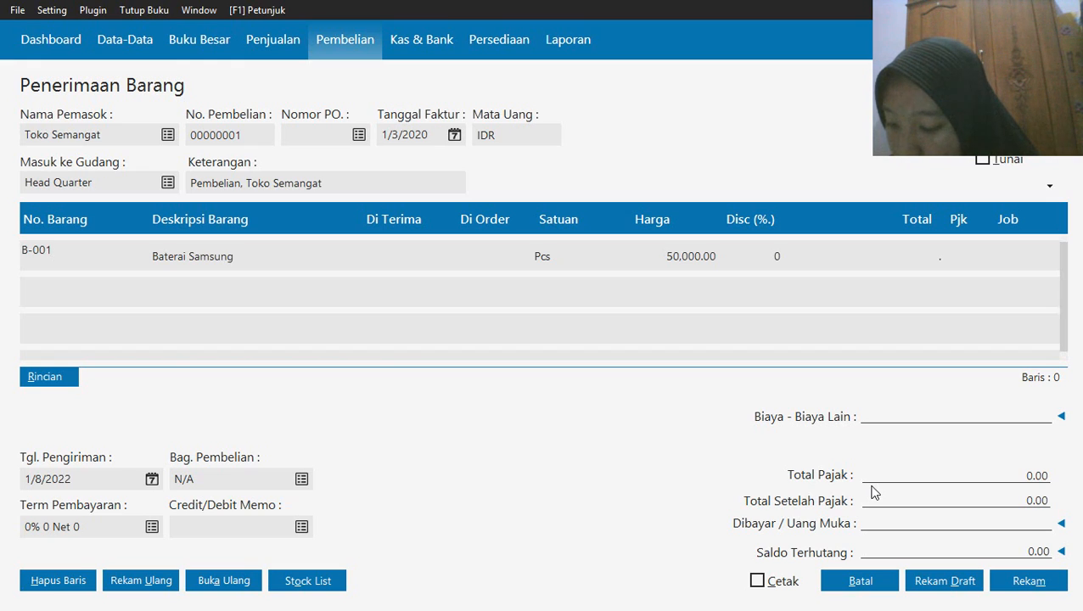
{"action": "left_click", "coordinate": [366, 251]}
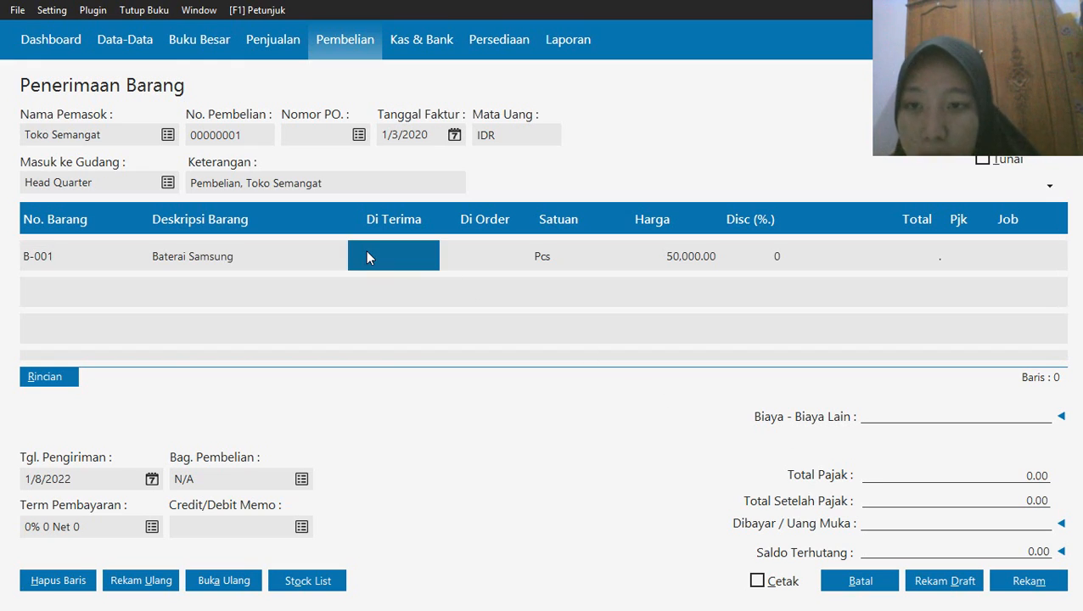
{"action": "type", "text": "10"}
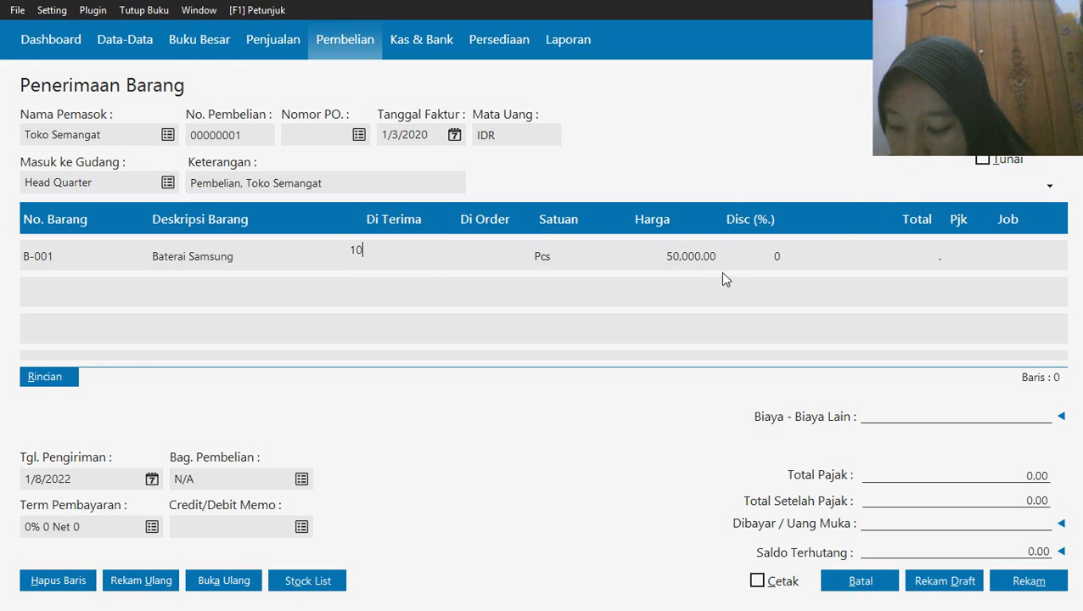
Try to set the unit price of the Baterai Samsung line to 55000
{"action": "left_click", "coordinate": [678, 266]}
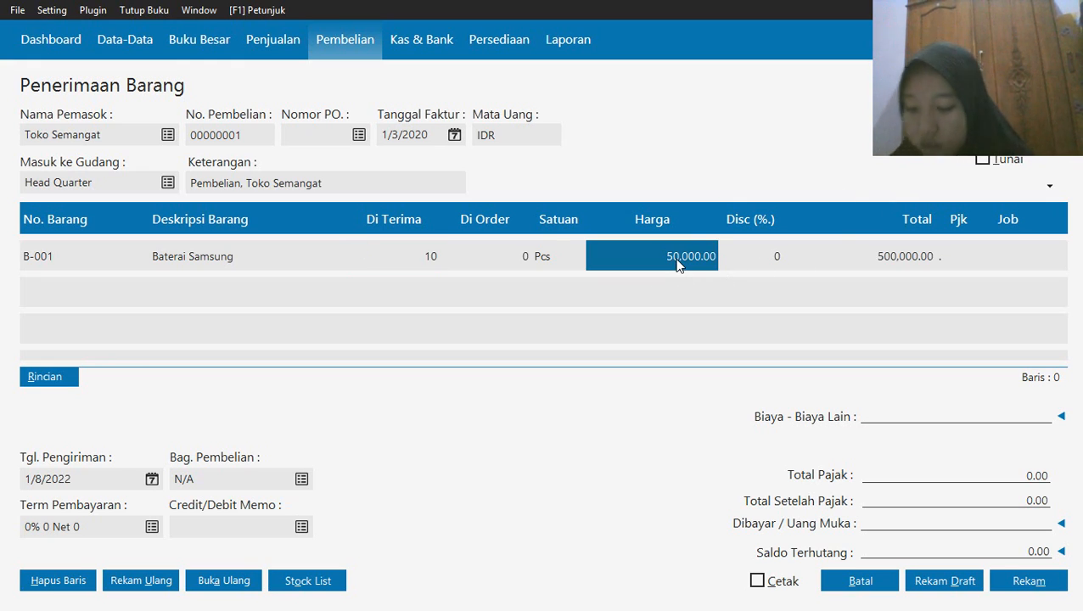
{"action": "left_click", "coordinate": [678, 259]}
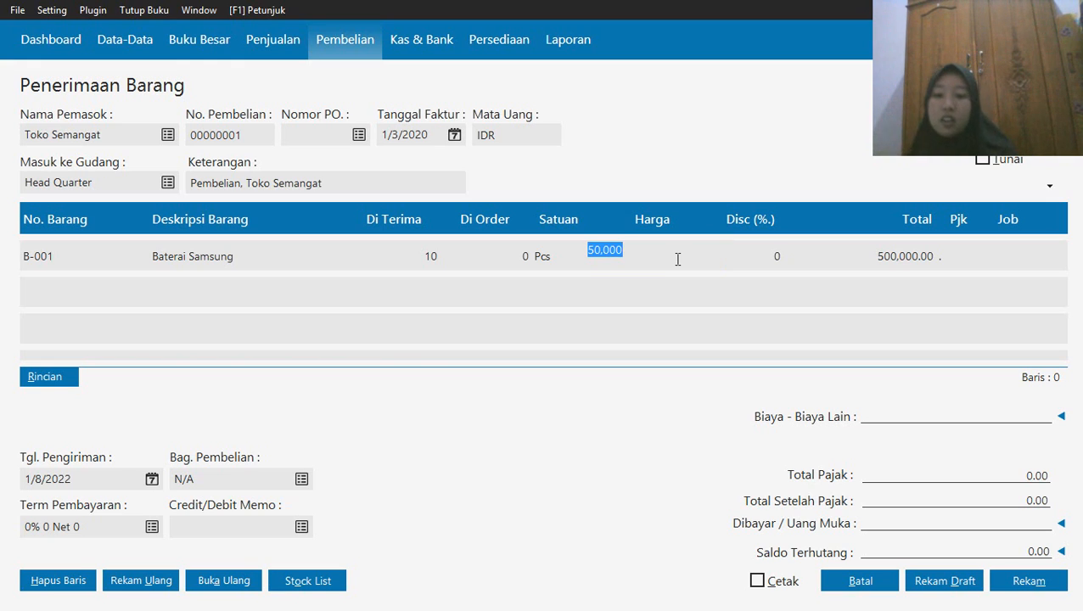
{"action": "type", "text": "55000"}
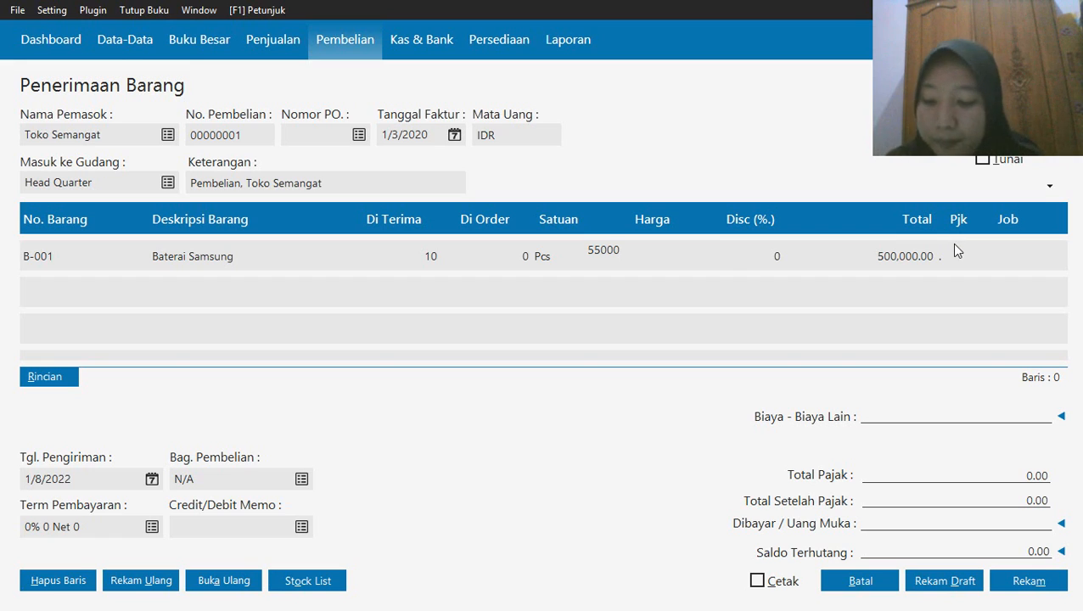
{"action": "left_click", "coordinate": [574, 291]}
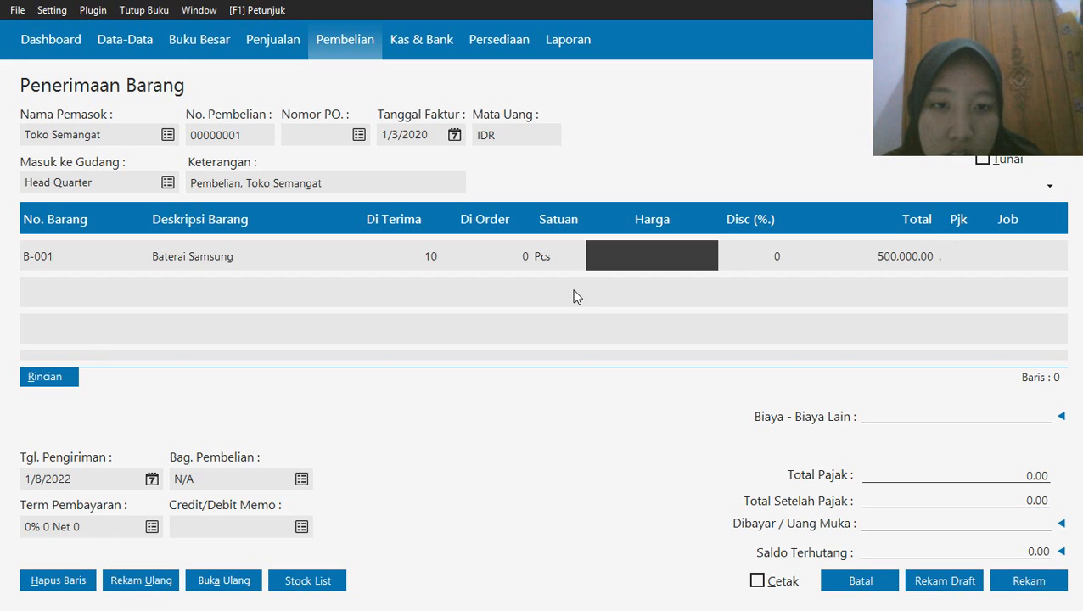
{"action": "left_click", "coordinate": [486, 354]}
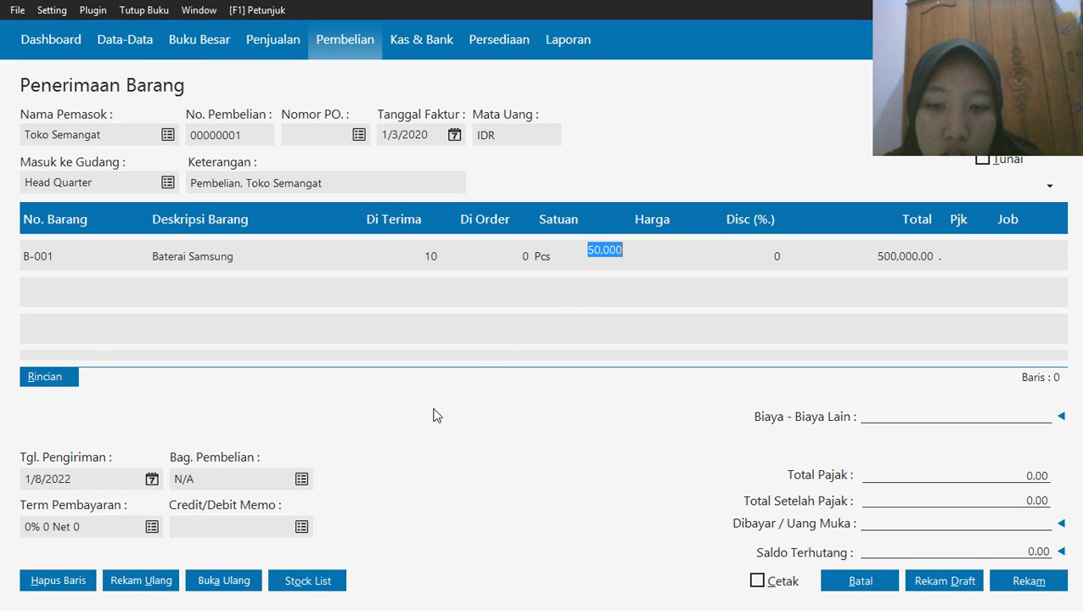
Add item B-002 Baterai Oppo from the stock list as another line of the receipt
{"action": "left_click", "coordinate": [316, 582]}
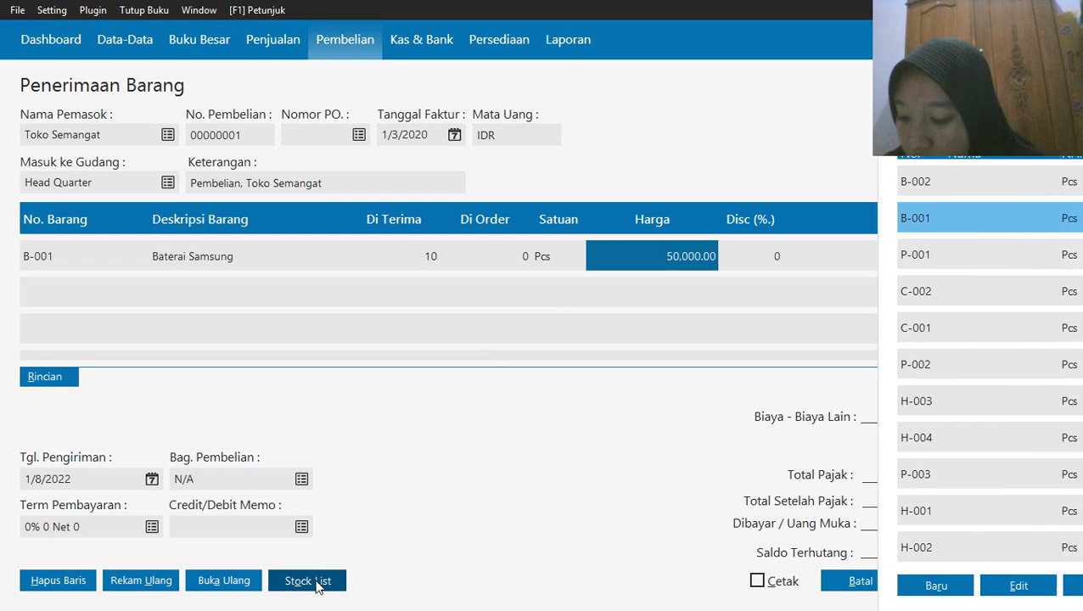
{"action": "left_click", "coordinate": [724, 454]}
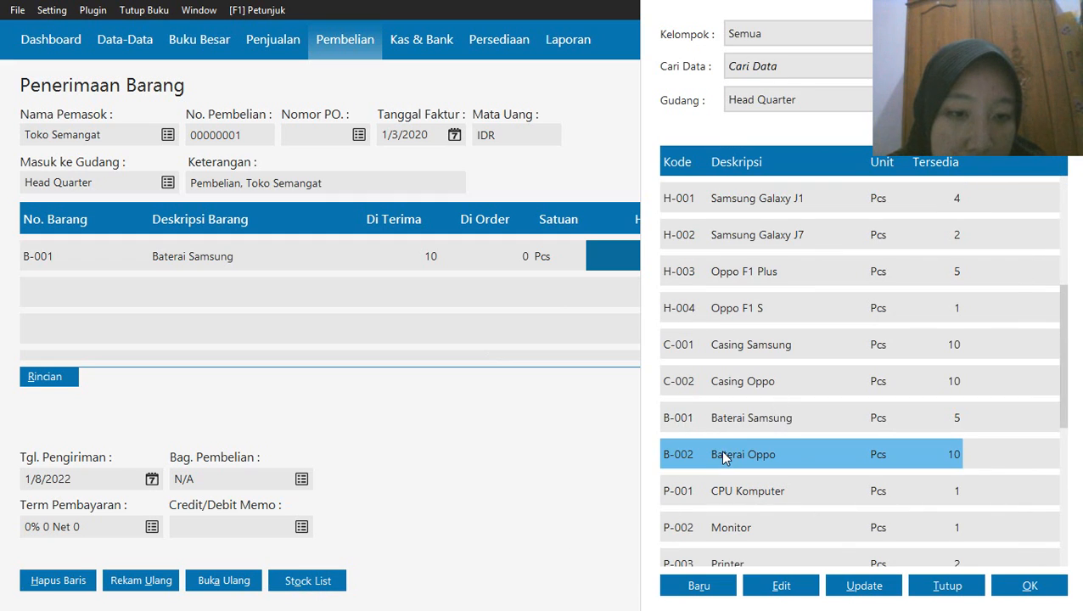
{"action": "left_click", "coordinate": [1011, 590]}
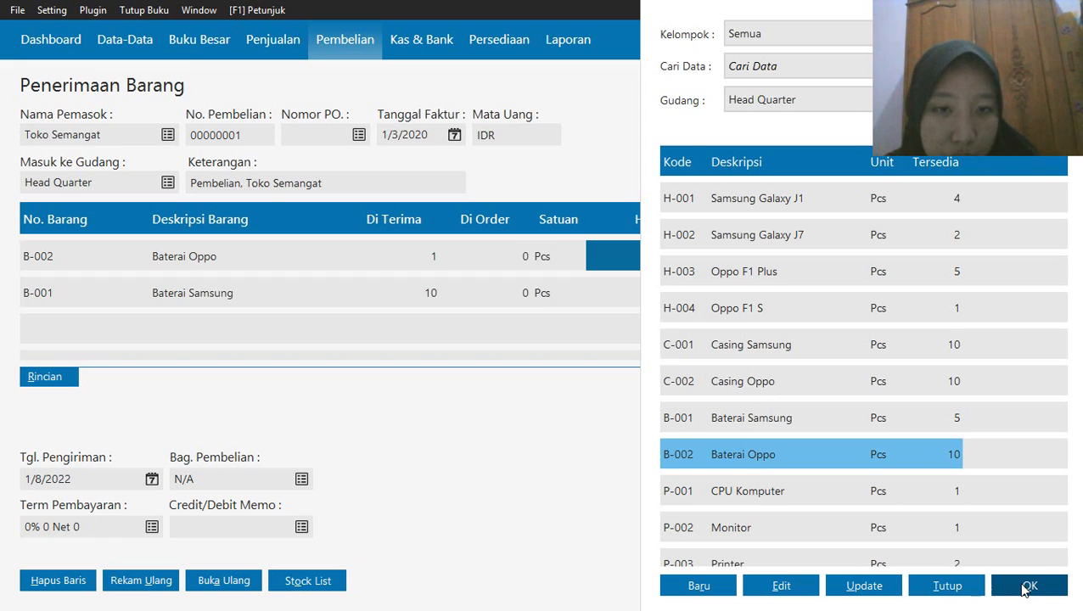
Add Baterai Oppo to the receipt a second time from the stock list and delete the duplicate line
{"action": "left_click", "coordinate": [1025, 590]}
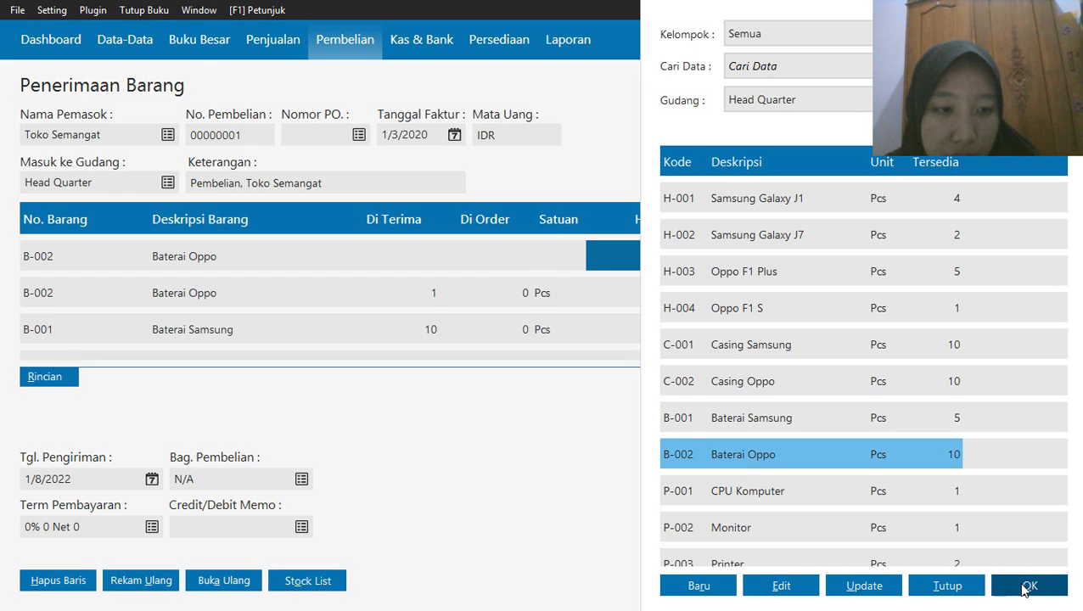
{"action": "left_click", "coordinate": [946, 586]}
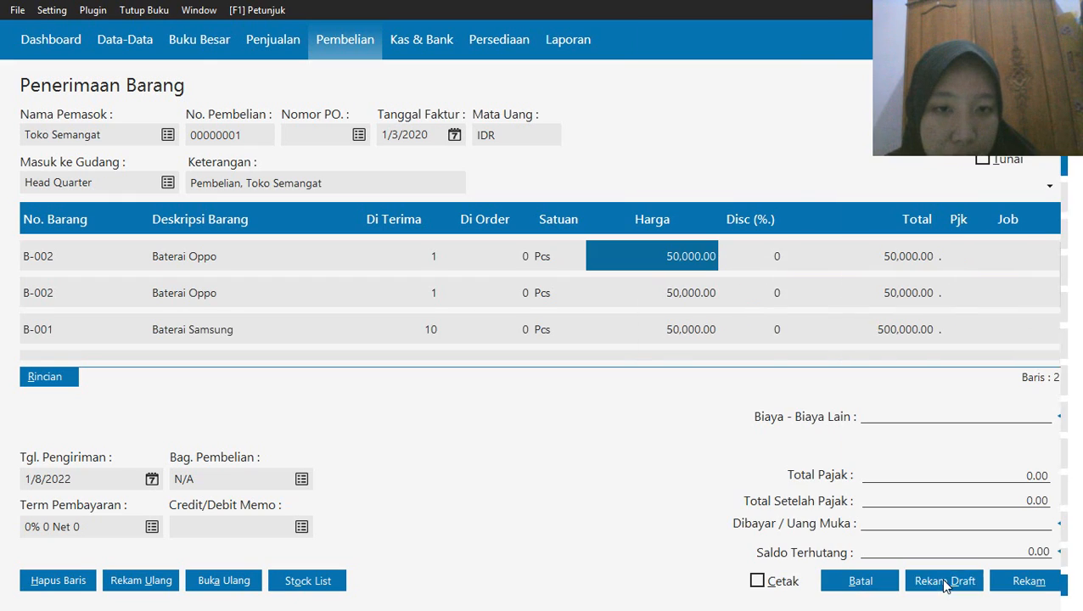
{"action": "right_click", "coordinate": [685, 270]}
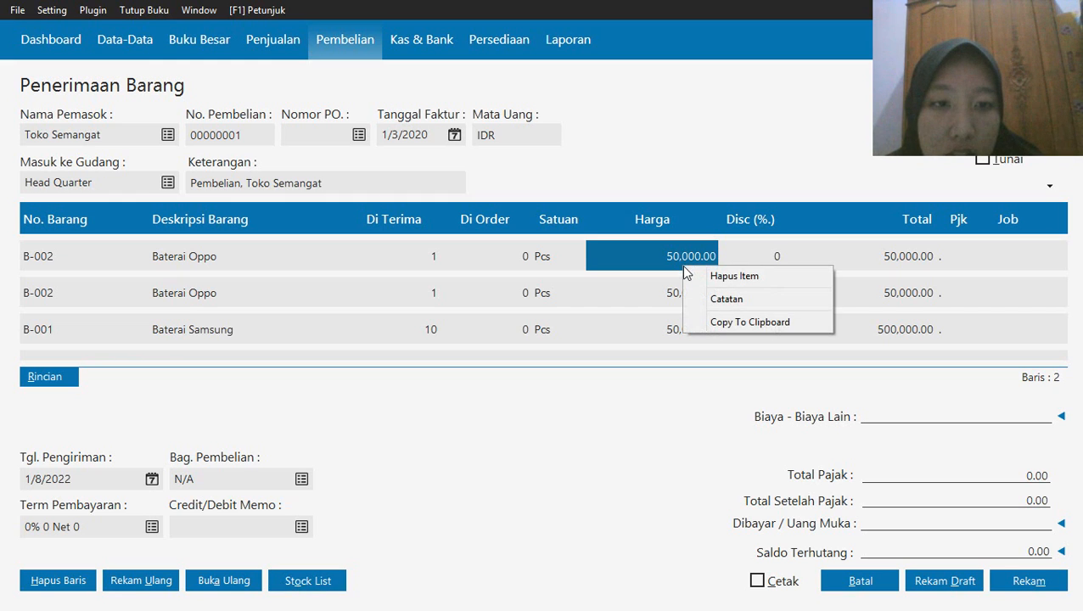
{"action": "left_click", "coordinate": [701, 278]}
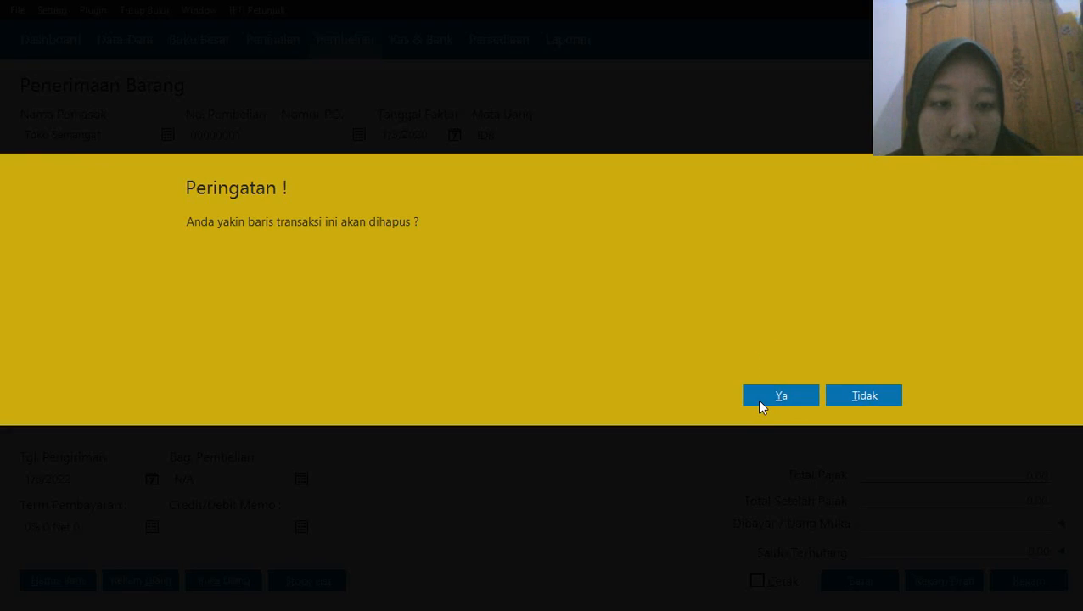
{"action": "left_click", "coordinate": [756, 400]}
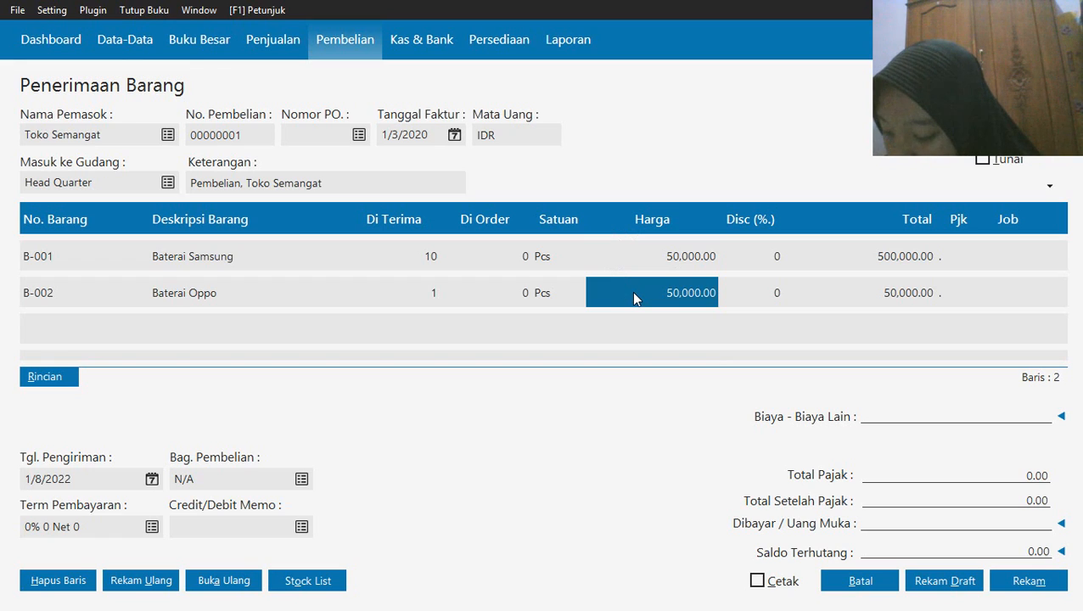
Set the unit price of both the Baterai Oppo and Baterai Samsung lines to 55000
{"action": "left_click", "coordinate": [633, 293]}
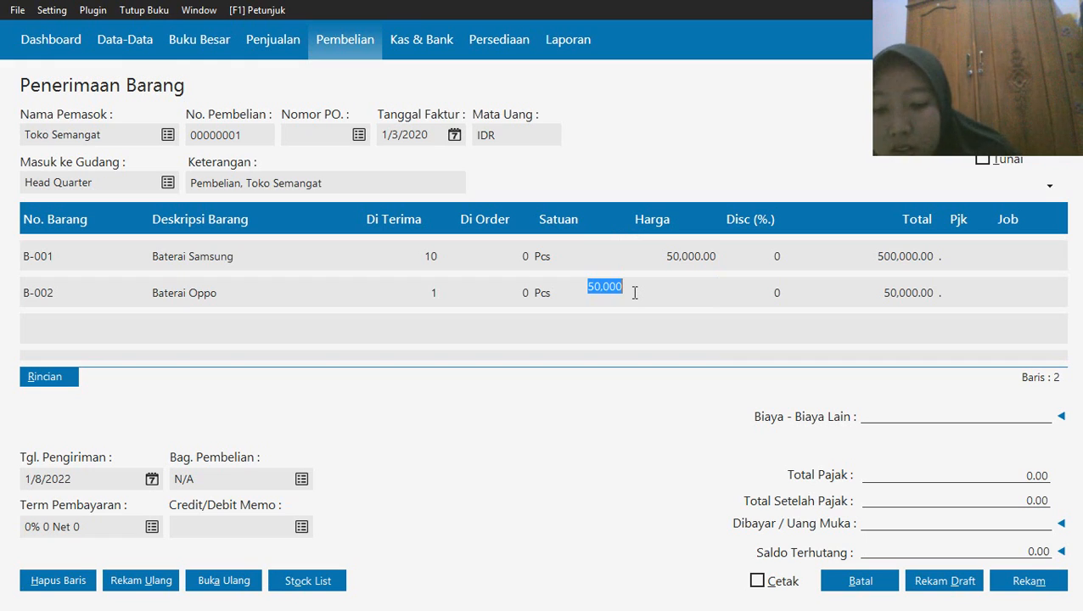
{"action": "type", "text": "55000"}
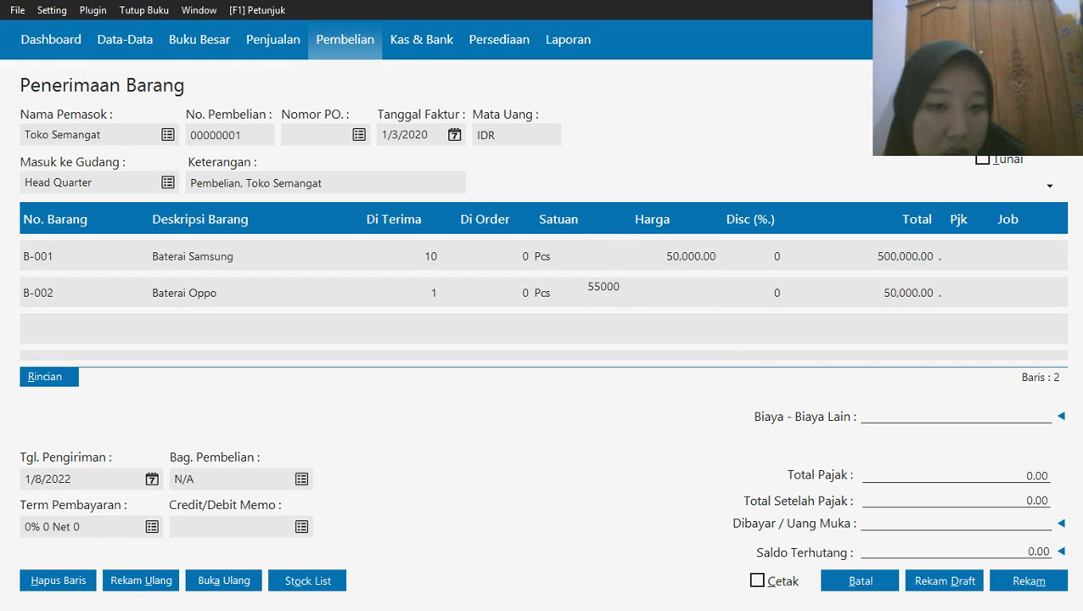
{"action": "key", "text": "Return"}
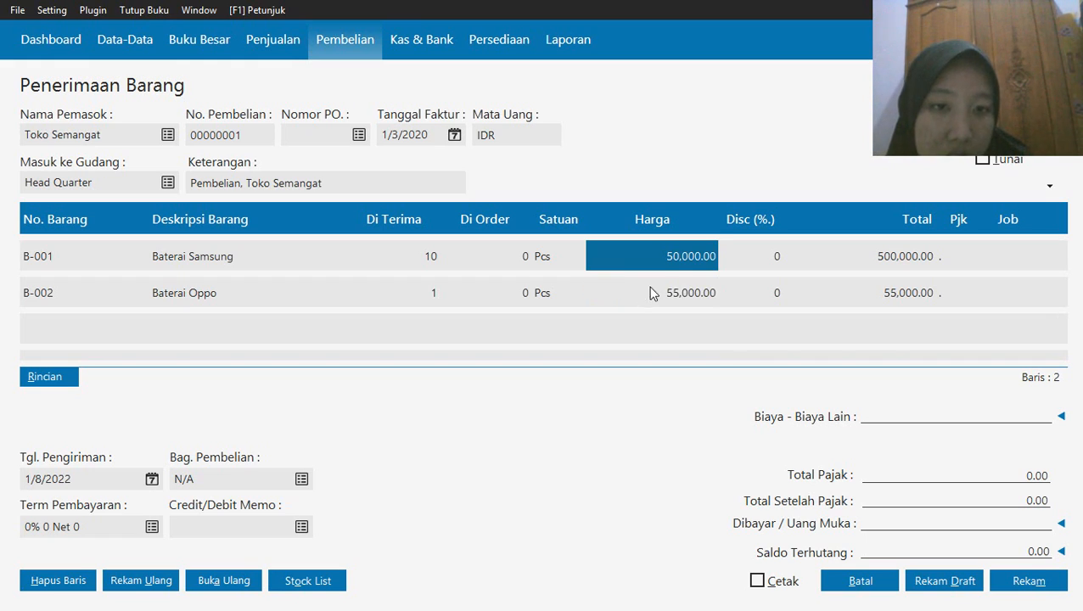
{"action": "type", "text": "55"}
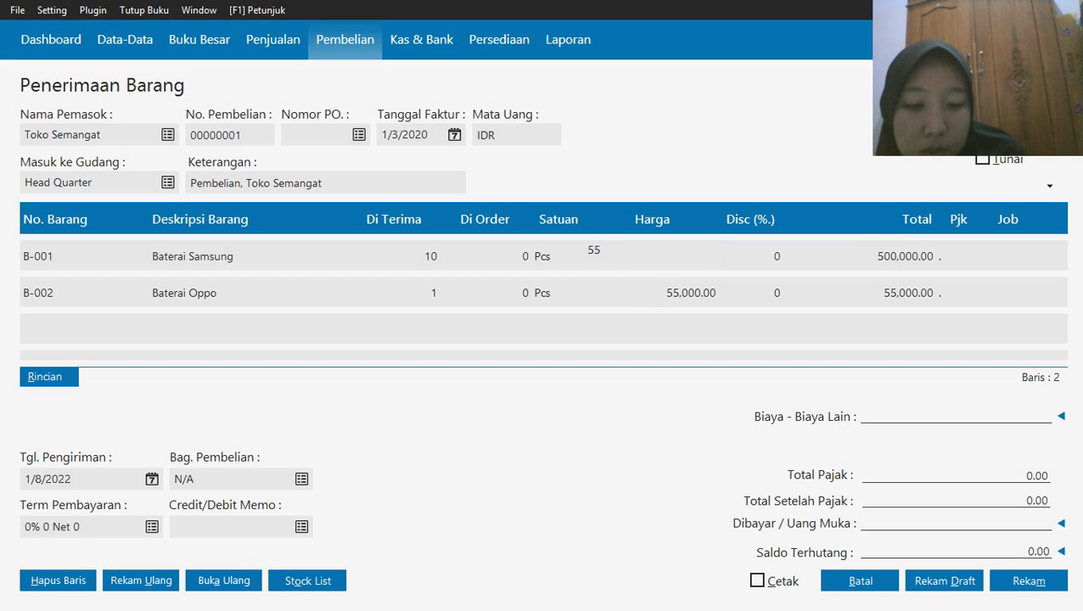
{"action": "type", "text": ",000"}
{"action": "key", "text": "Return"}
{"action": "left_click", "coordinate": [665, 280]}
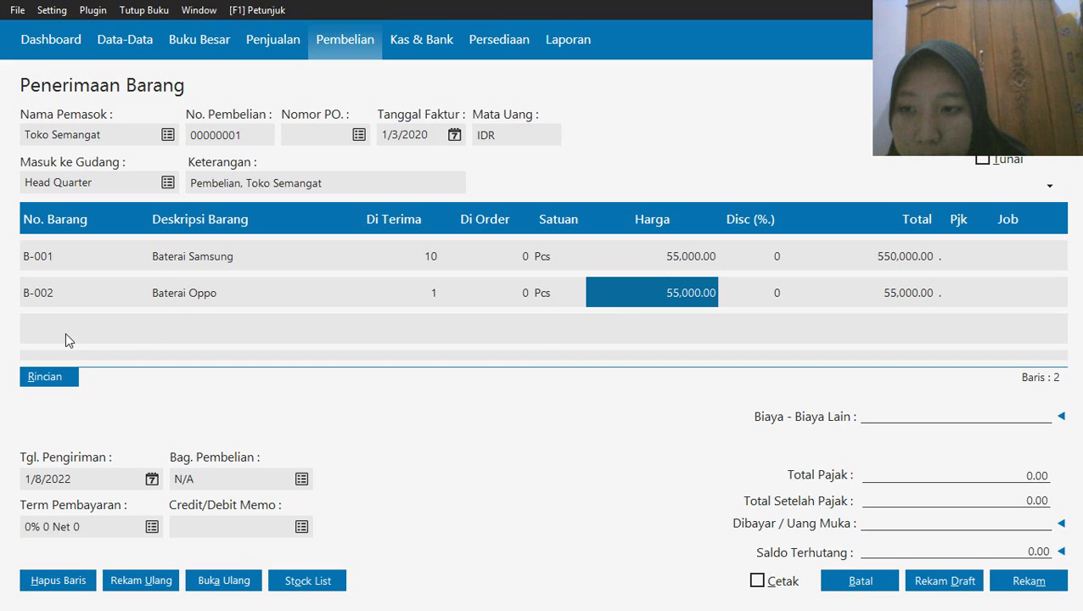
Add item H-003 Oppo F1 Plus from the stock list to the receipt with a received quantity of 3
{"action": "left_click", "coordinate": [318, 589]}
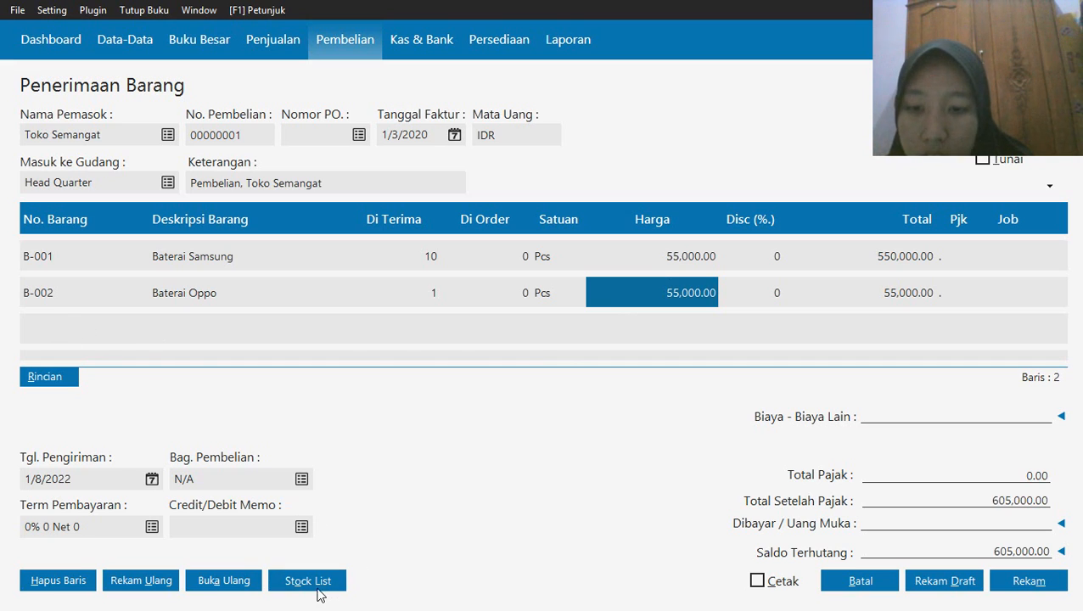
{"action": "left_click", "coordinate": [320, 586]}
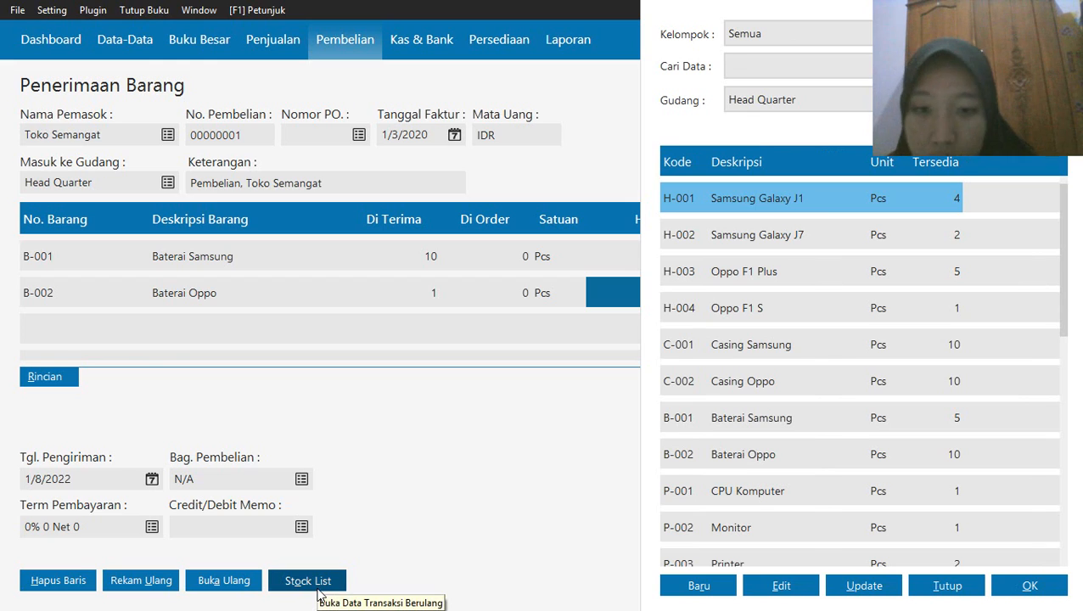
{"action": "left_click", "coordinate": [843, 280]}
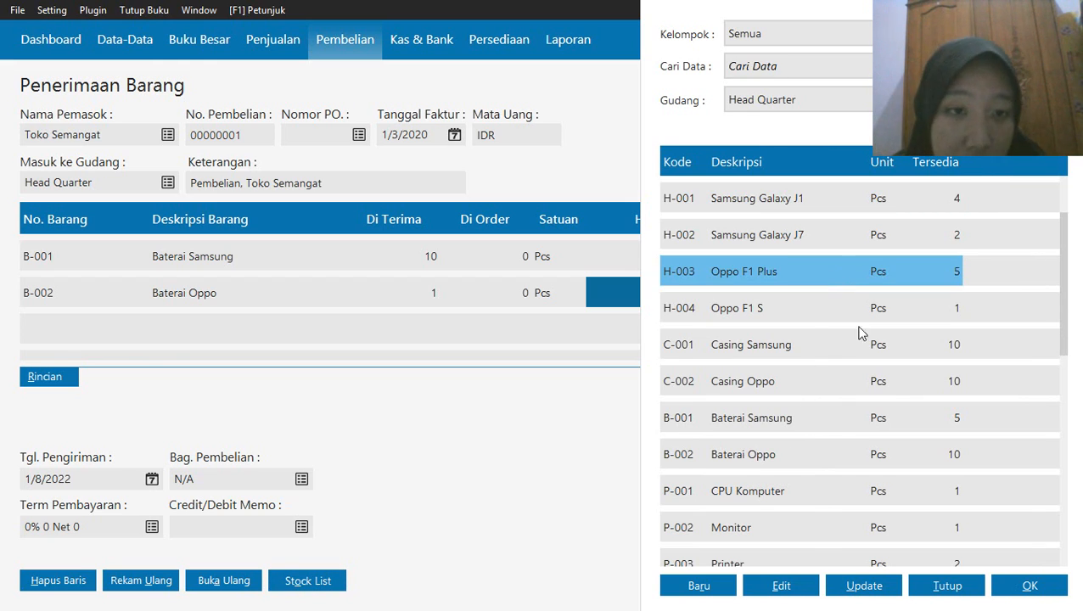
{"action": "left_click", "coordinate": [1012, 590]}
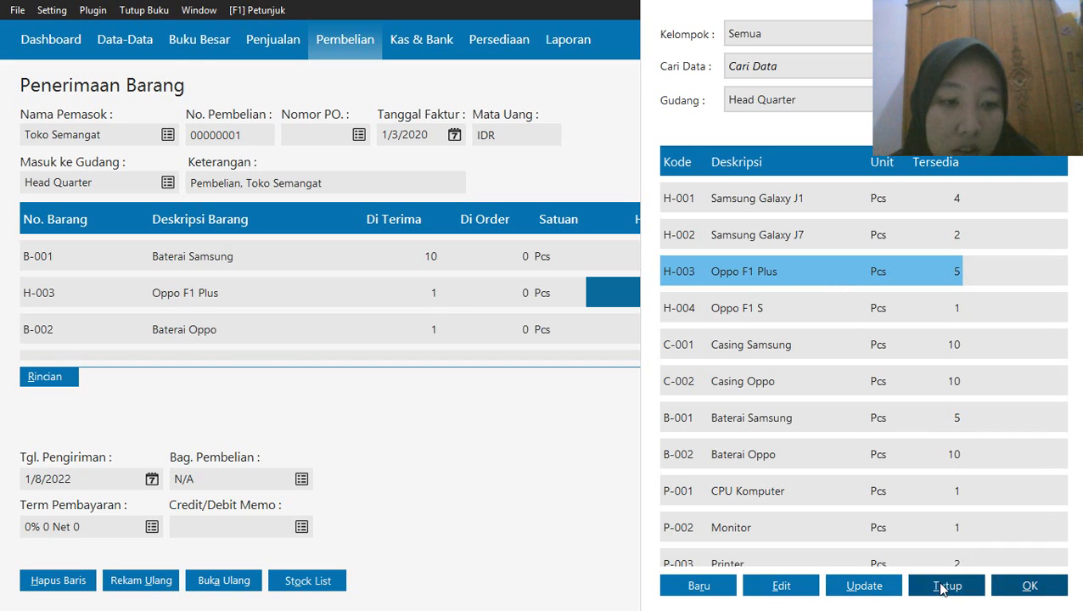
{"action": "left_click", "coordinate": [943, 588]}
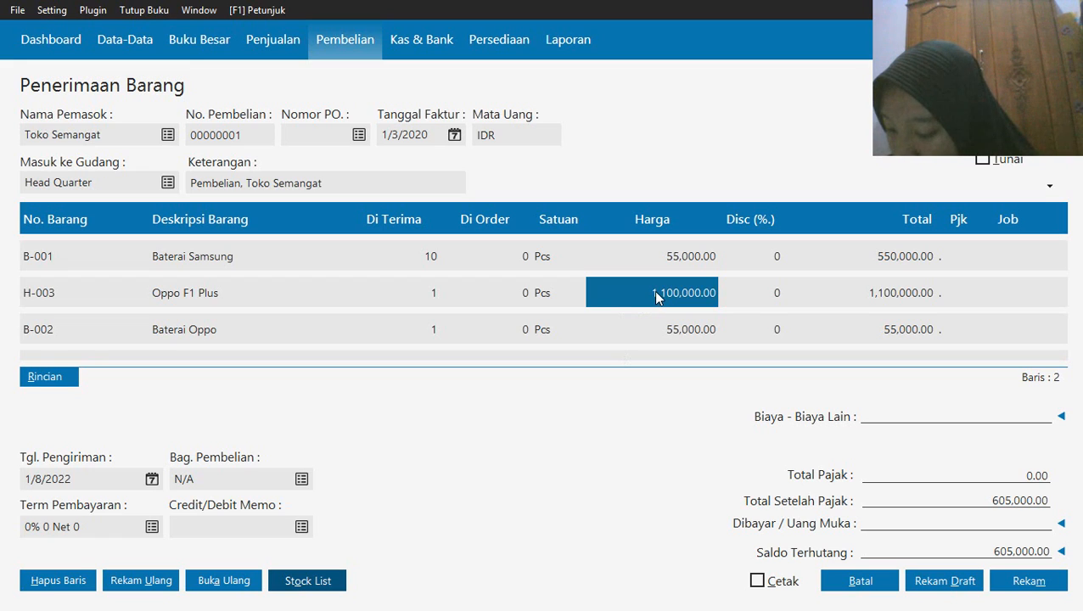
{"action": "left_click", "coordinate": [423, 295]}
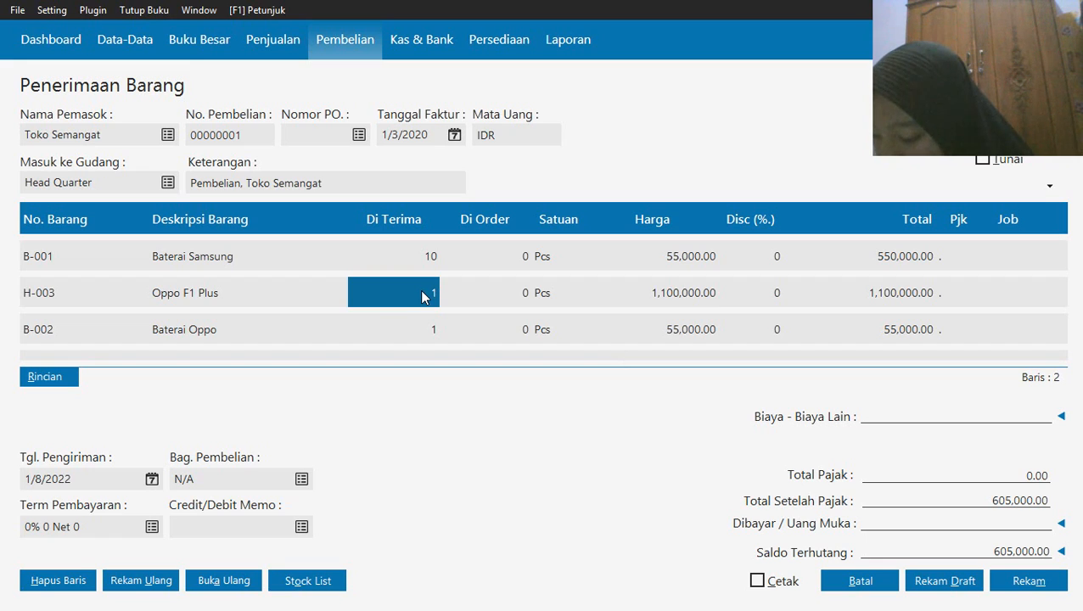
{"action": "type", "text": "3"}
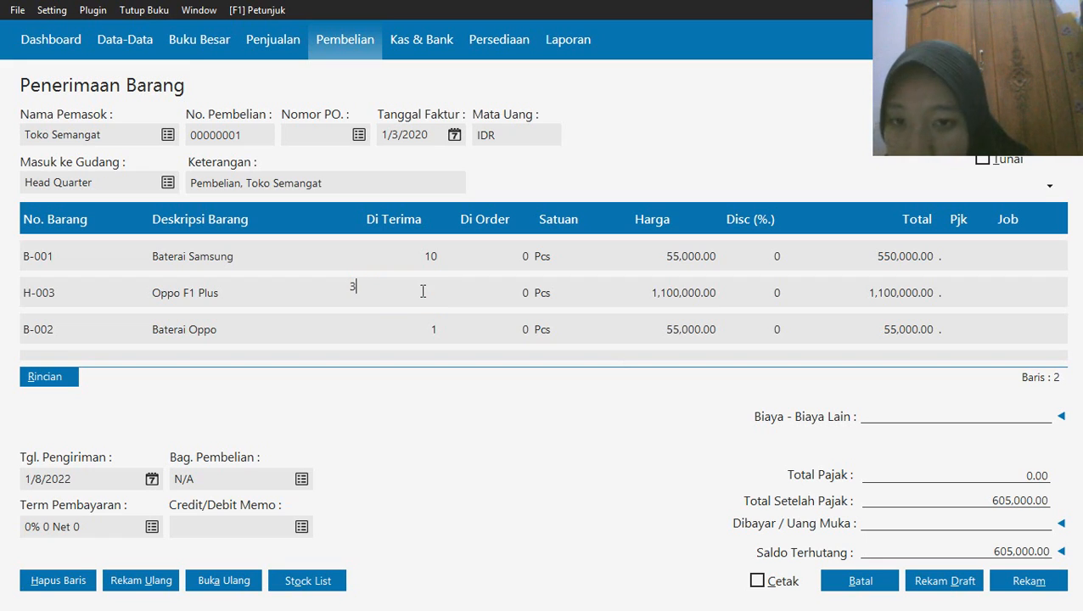
Set the received quantity of Baterai Oppo to 5 and the unit price of Oppo F1 Plus to 3000000
{"action": "left_click", "coordinate": [429, 335]}
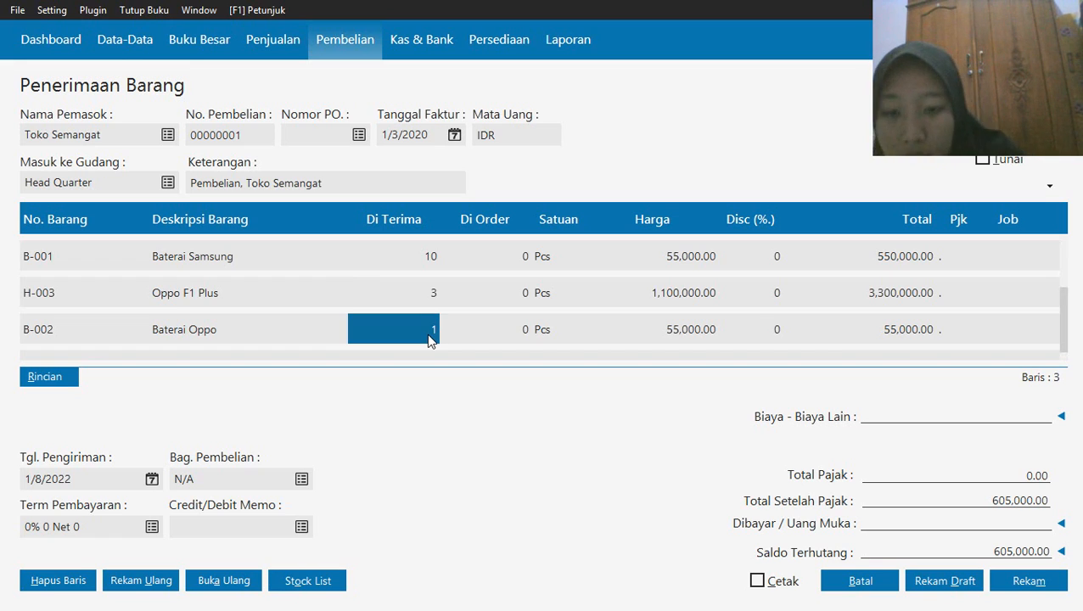
{"action": "type", "text": "5"}
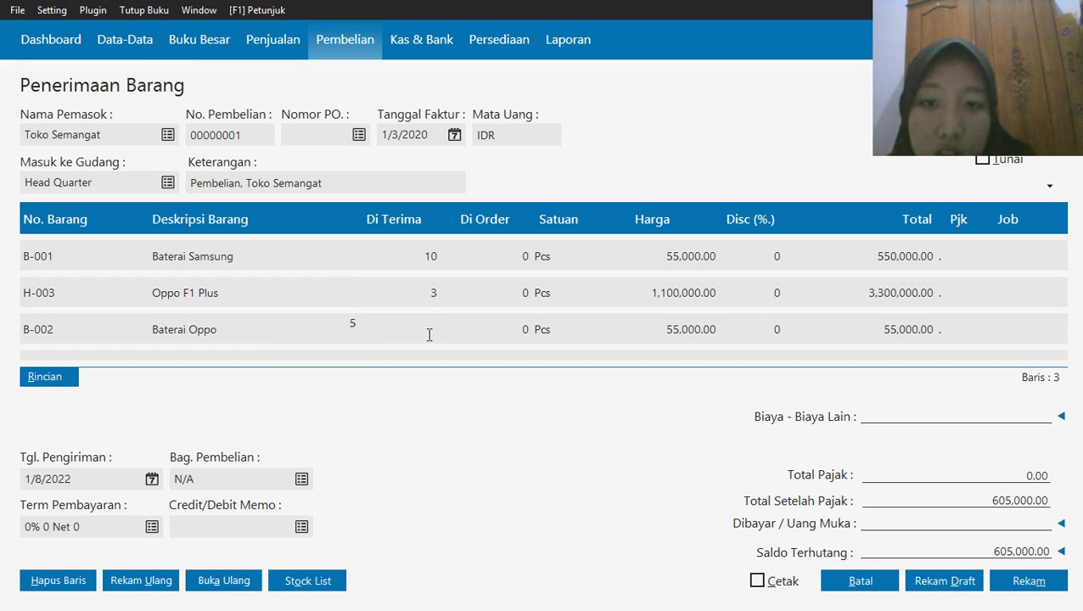
{"action": "left_click", "coordinate": [716, 291]}
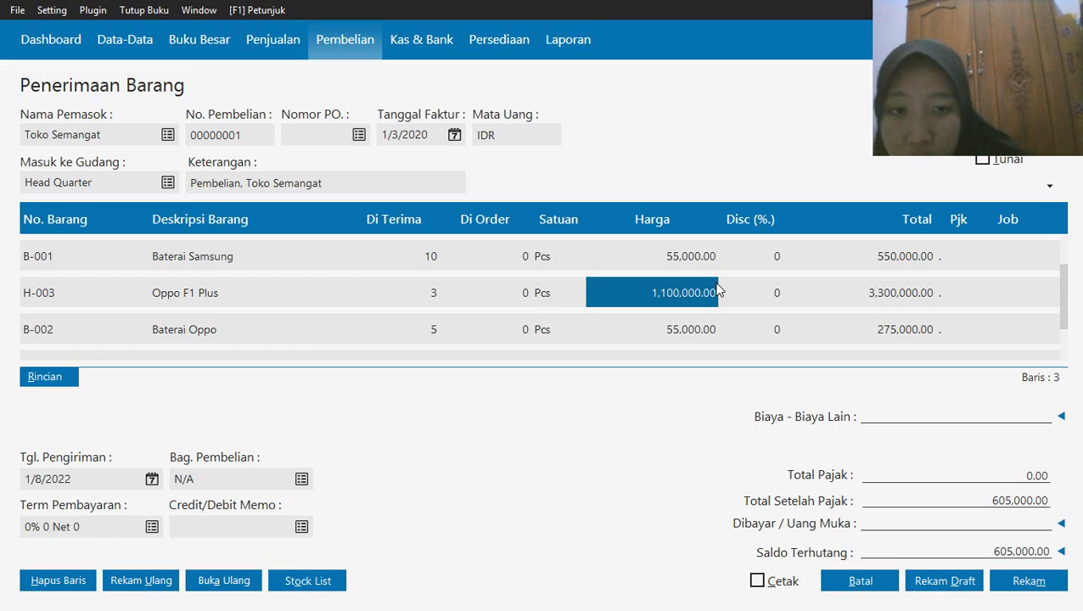
{"action": "type", "text": "3000000"}
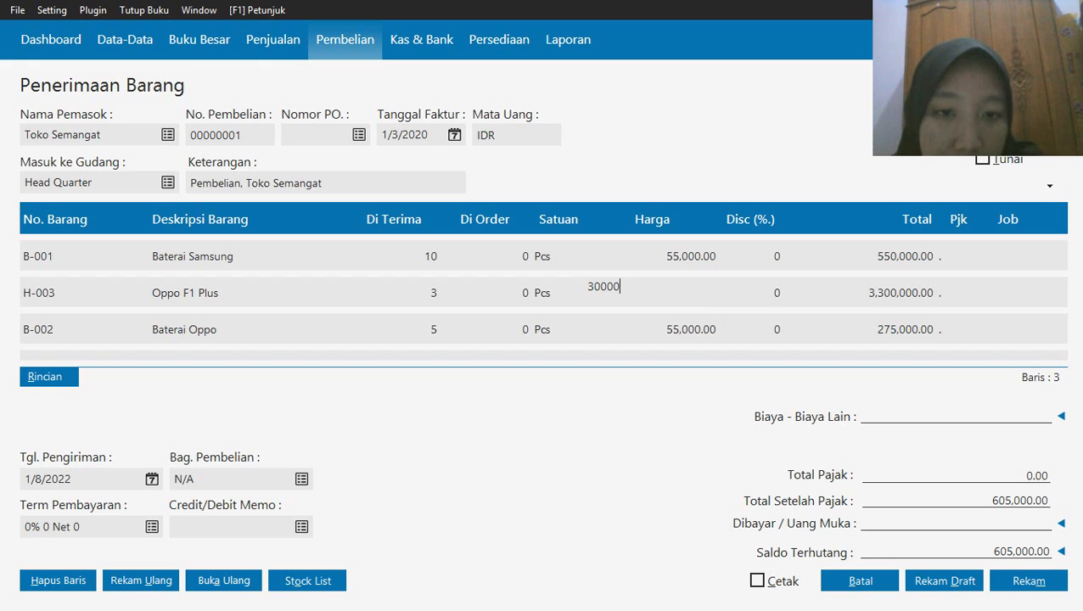
{"action": "left_click", "coordinate": [488, 343]}
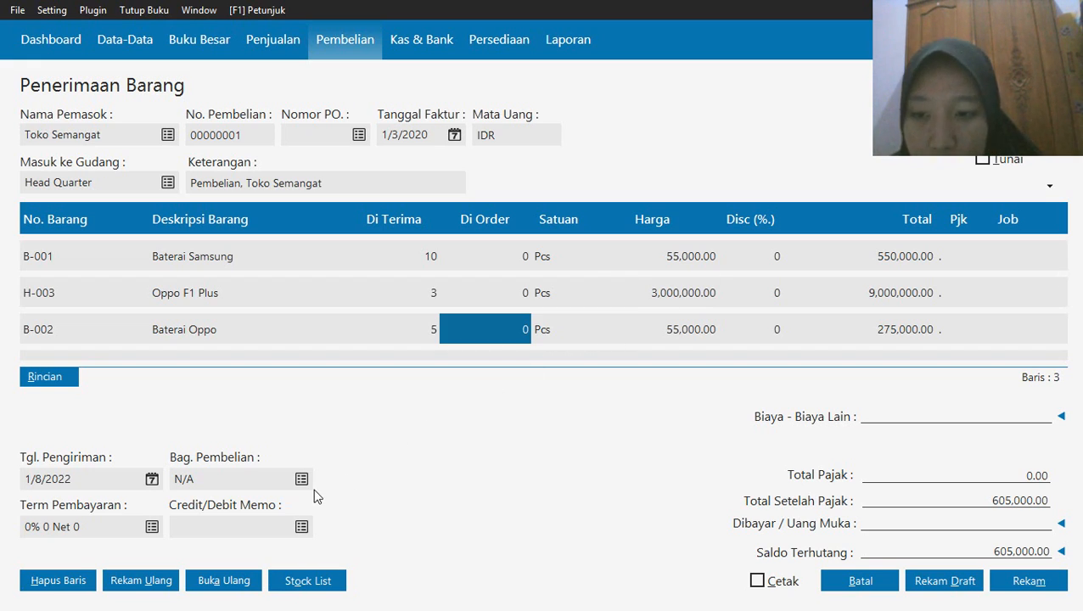
Add item H-002 Samsung Galaxy J7 from the stock list to the receipt with a received quantity of 2
{"action": "left_click", "coordinate": [309, 582]}
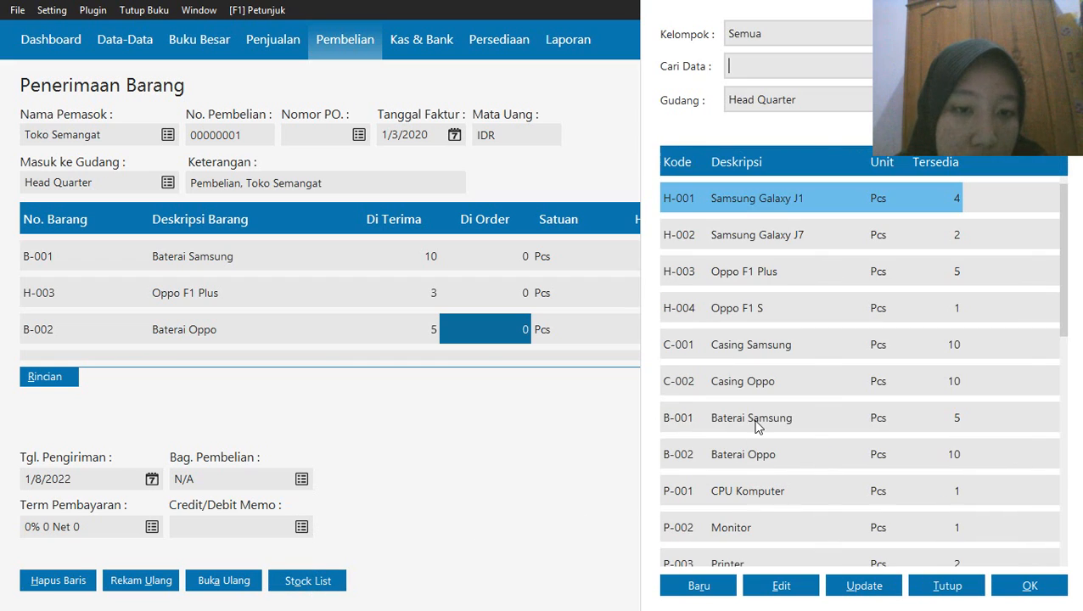
{"action": "left_click", "coordinate": [787, 242]}
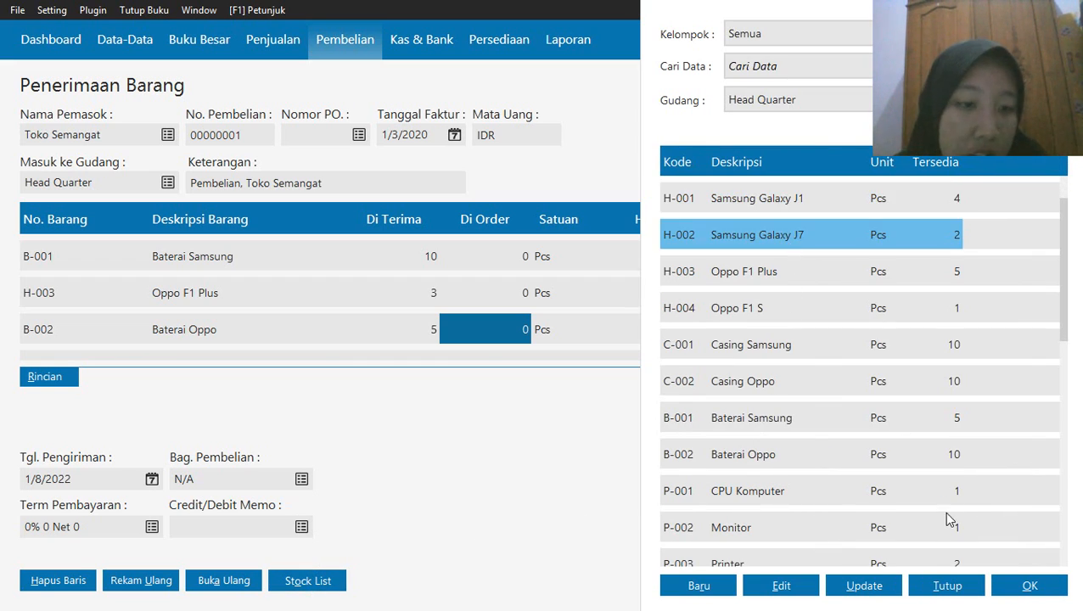
{"action": "left_click", "coordinate": [1026, 589]}
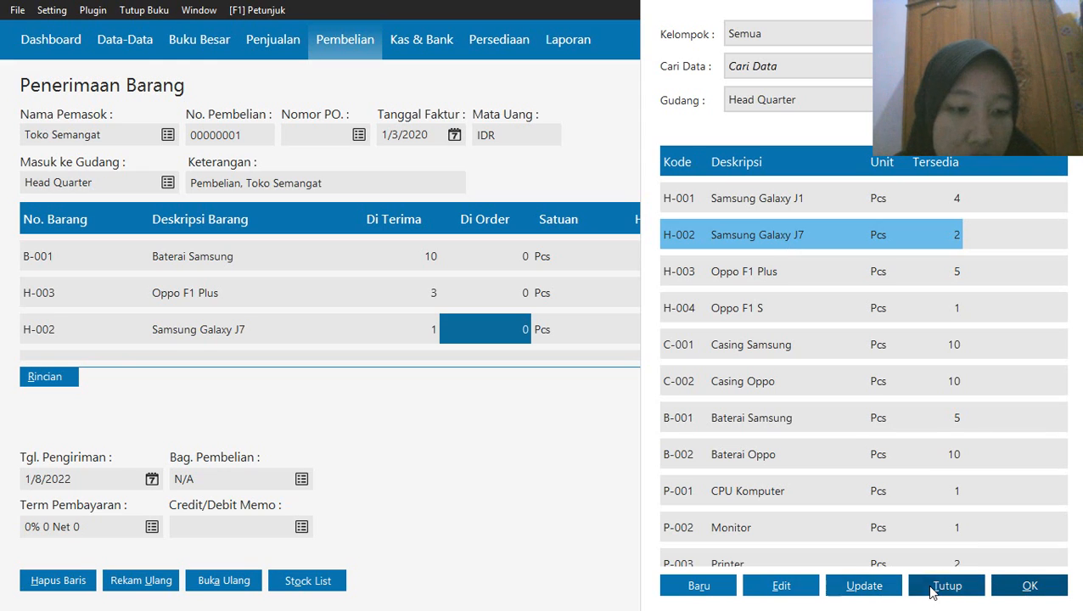
{"action": "left_click", "coordinate": [919, 586]}
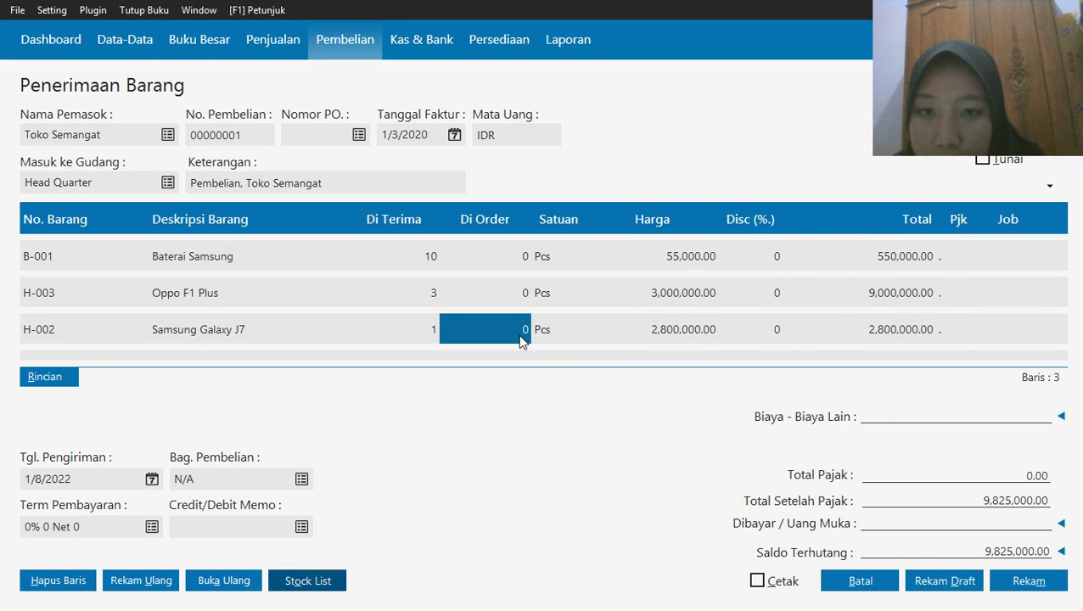
{"action": "left_click", "coordinate": [411, 326]}
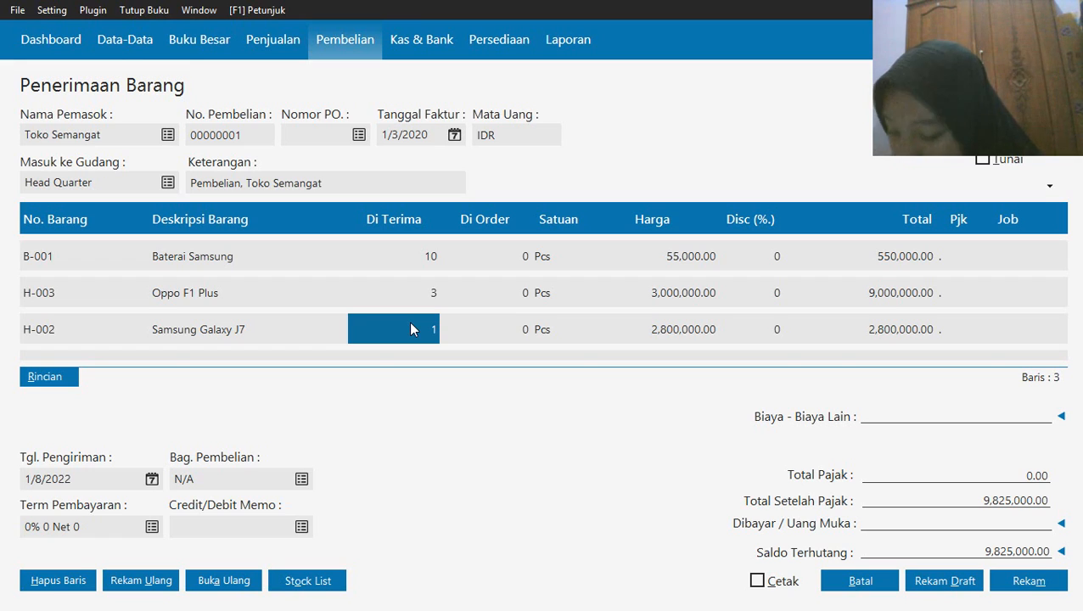
{"action": "type", "text": "2"}
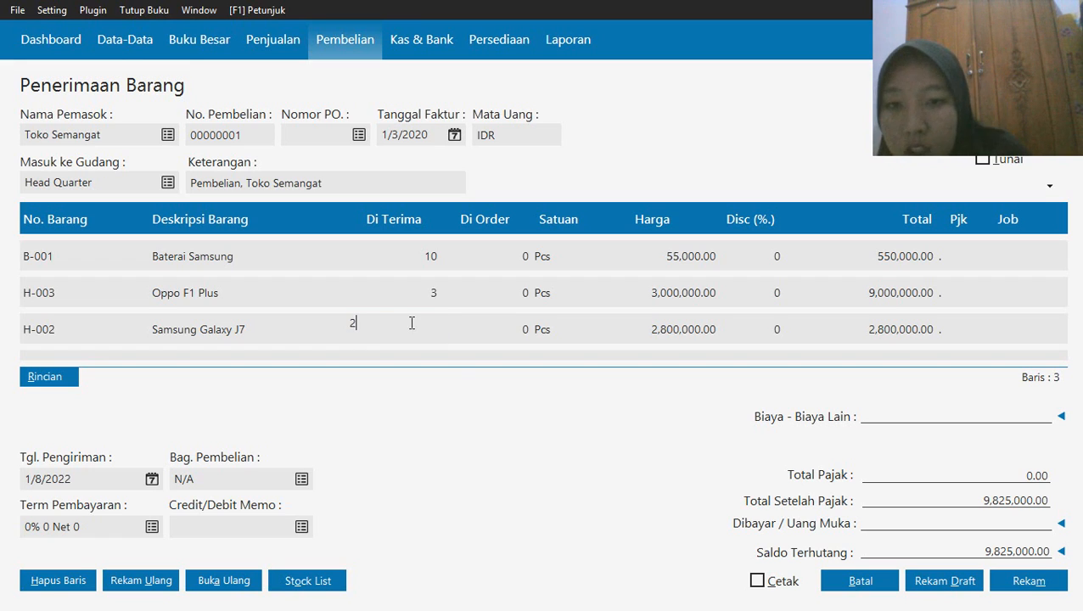
{"action": "left_click", "coordinate": [696, 333]}
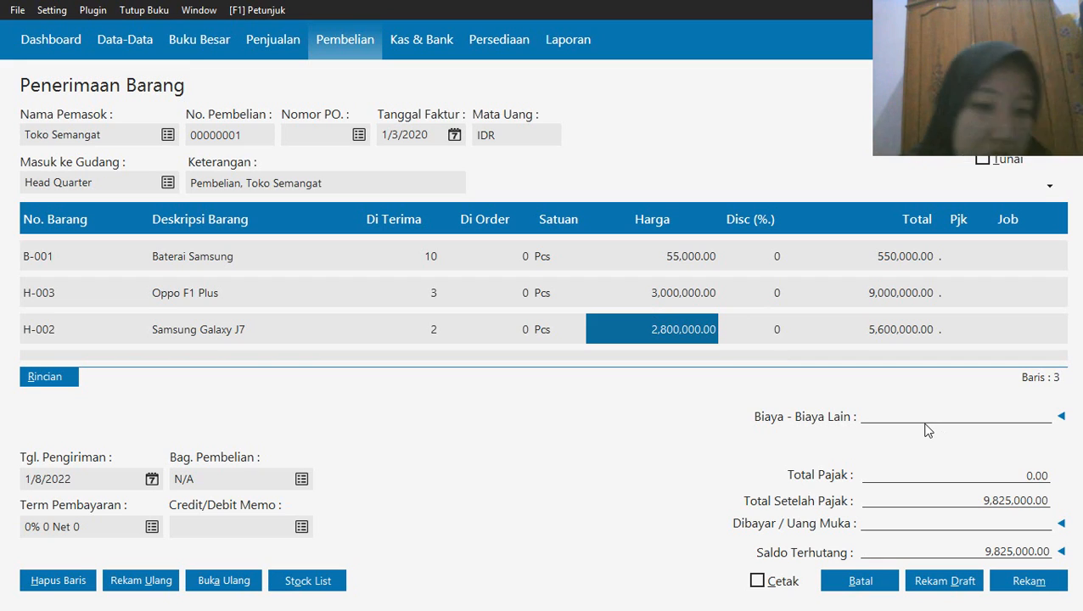
Enter 100000 as the other costs (Biaya - Biaya Lain) of the Toko Semangat receipt
{"action": "left_click", "coordinate": [876, 416]}
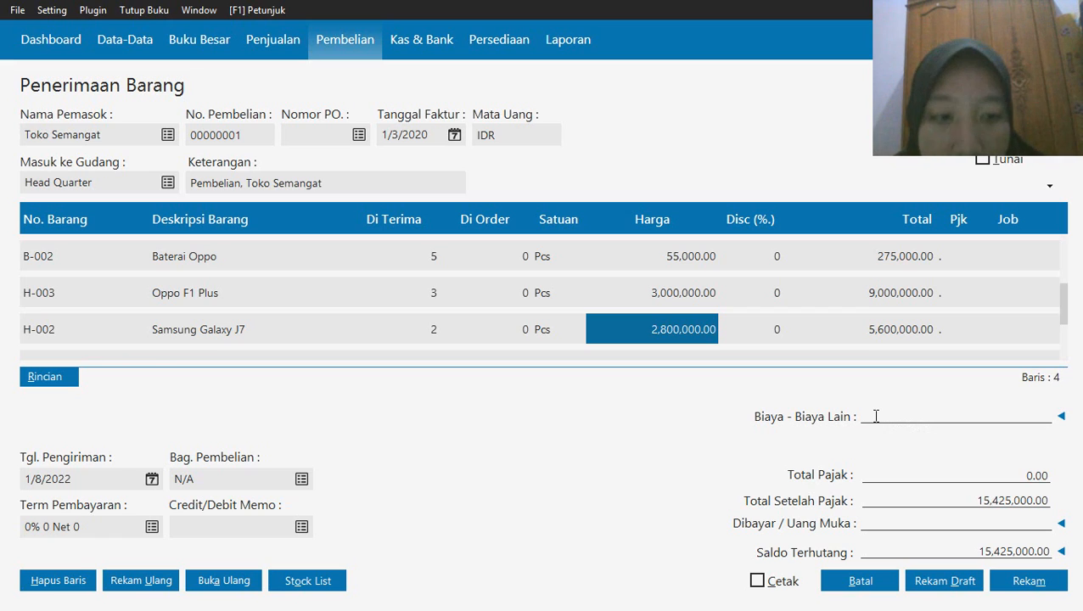
{"action": "left_click", "coordinate": [1061, 416]}
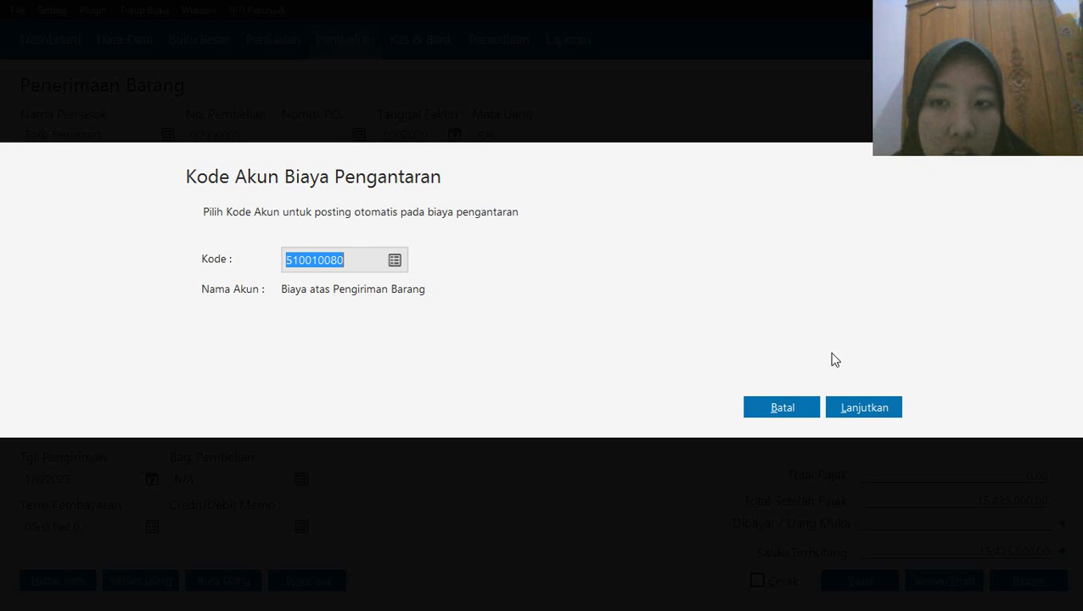
{"action": "left_click", "coordinate": [805, 409]}
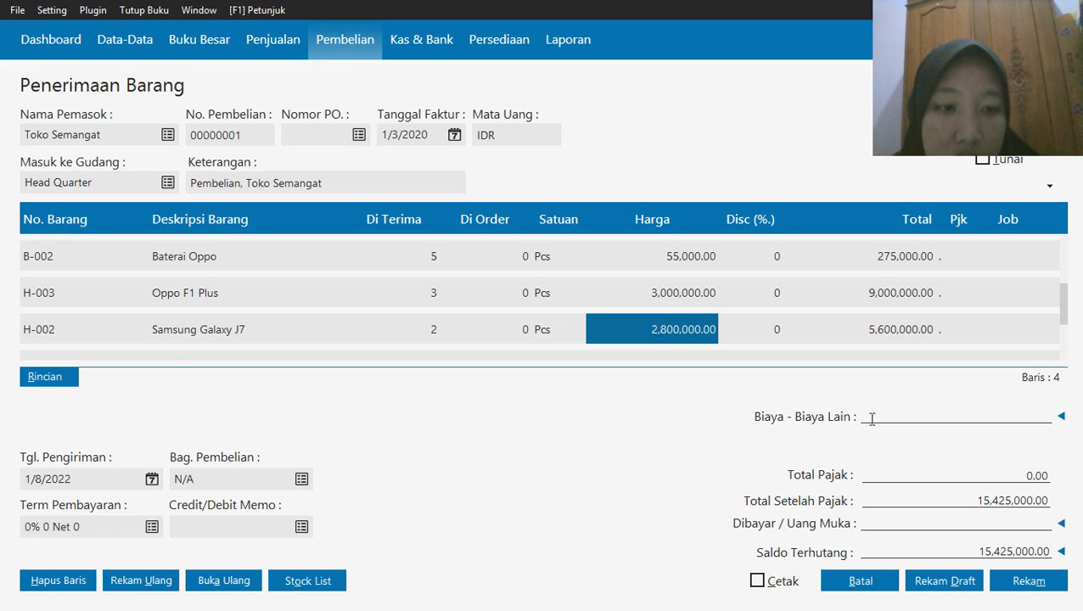
{"action": "left_click", "coordinate": [824, 328]}
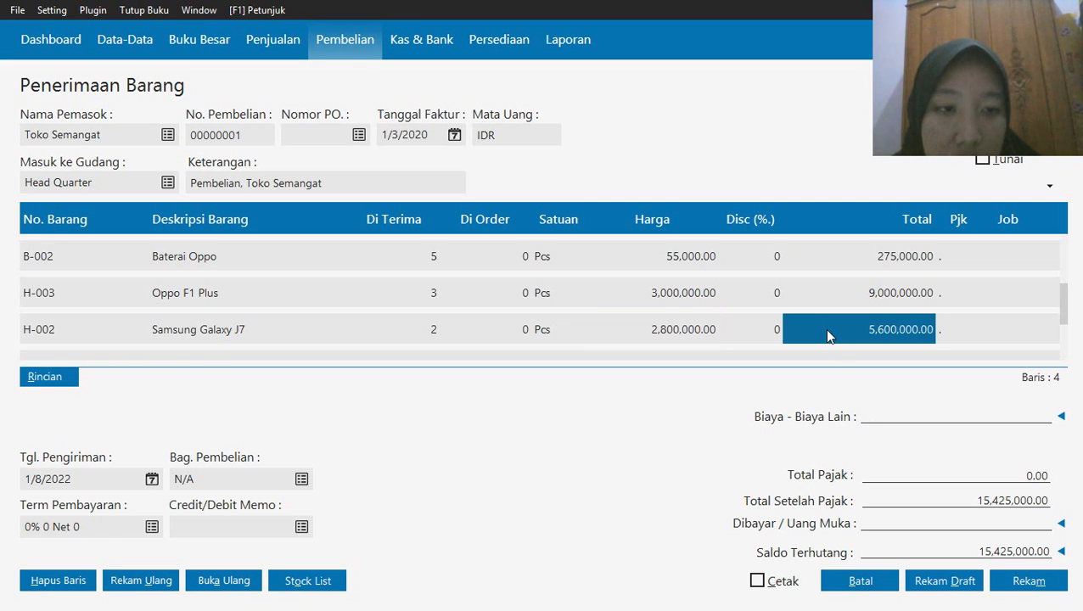
{"action": "left_click", "coordinate": [873, 416]}
{"action": "type", "text": "1"}
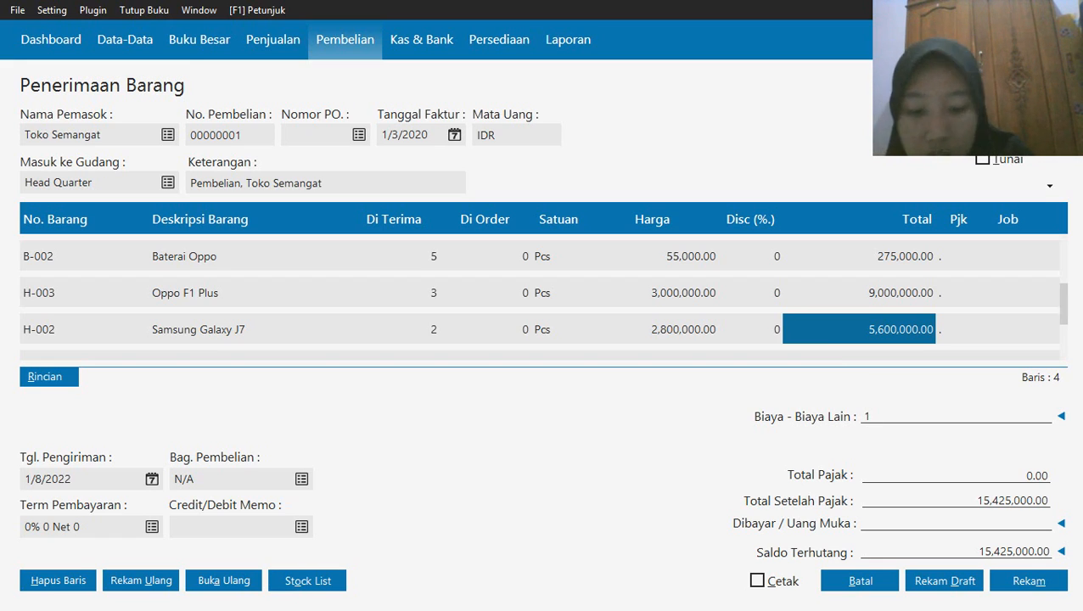
{"action": "type", "text": "00000"}
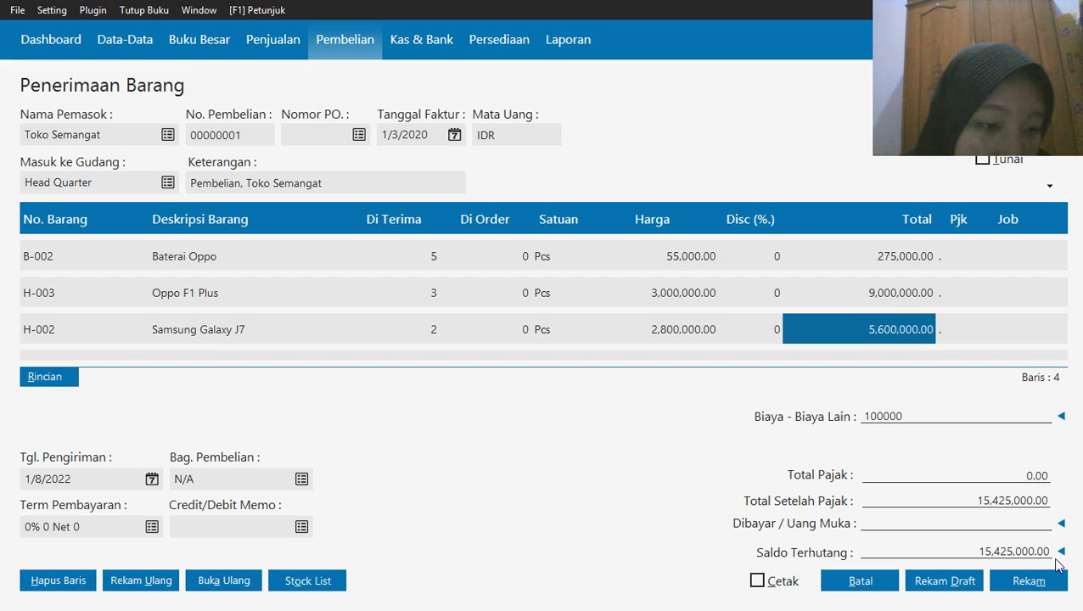
Record the Toko Semangat goods receipt and close the blank receipt form
{"action": "left_click", "coordinate": [1022, 581]}
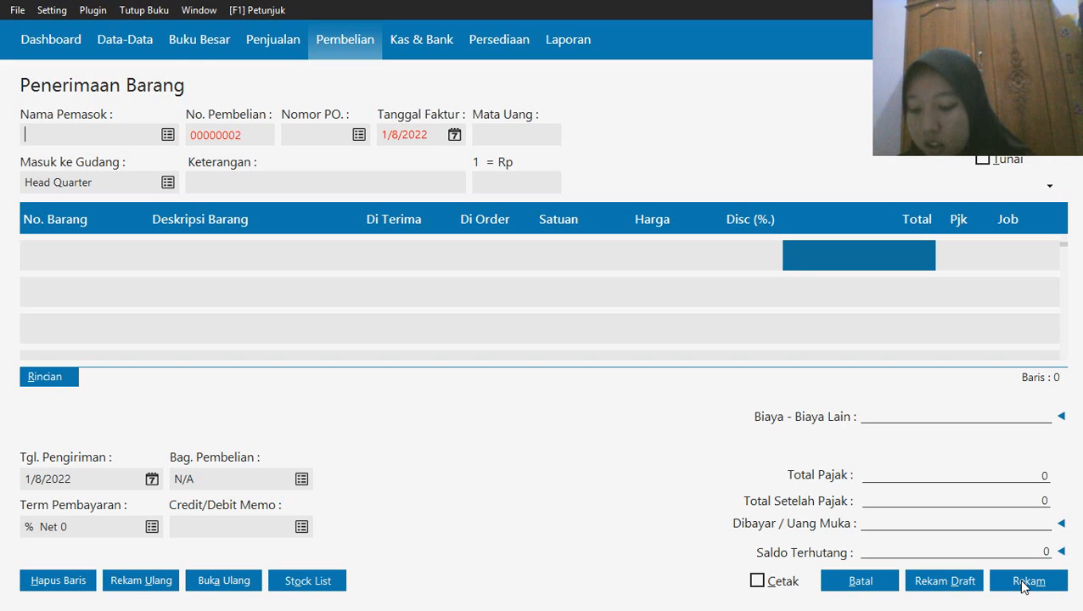
{"action": "left_click", "coordinate": [857, 583]}
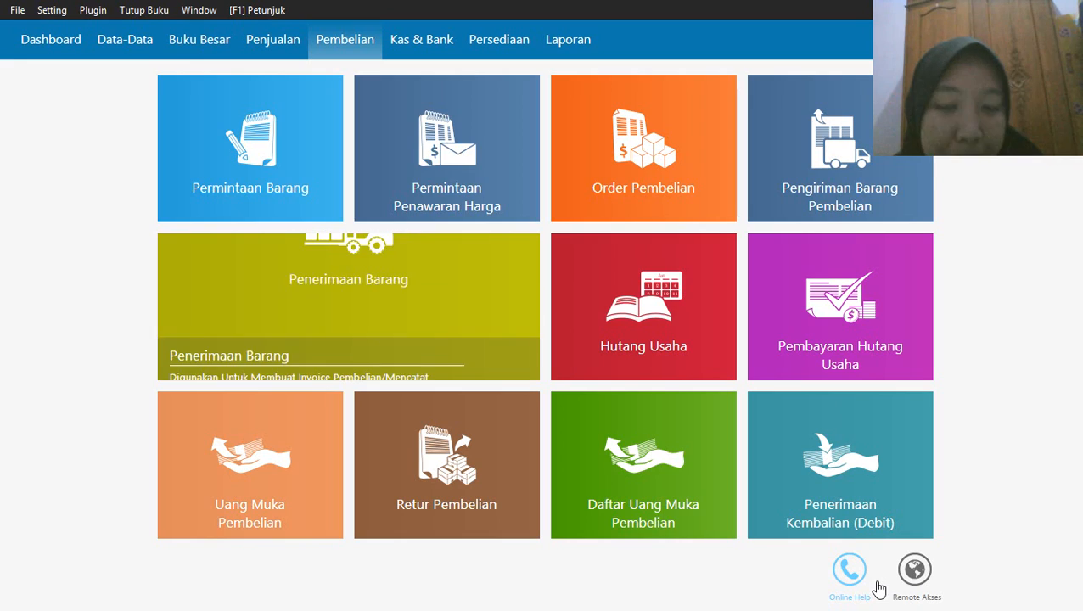
Create a new cash disbursement (Kas Keluar) and set its cash account to Kas
{"action": "left_click", "coordinate": [416, 51]}
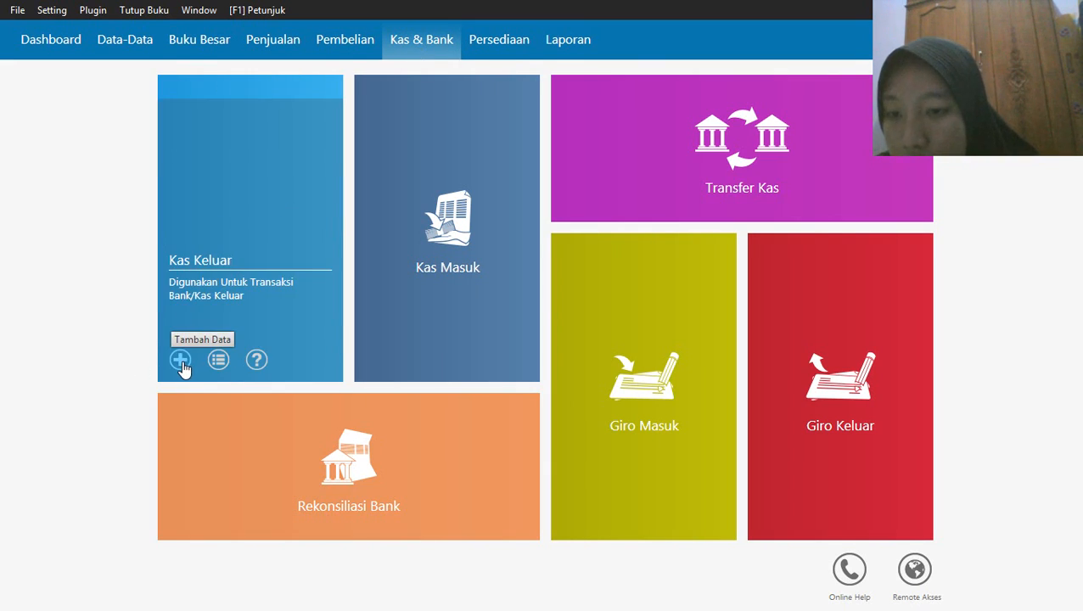
{"action": "left_click", "coordinate": [181, 362]}
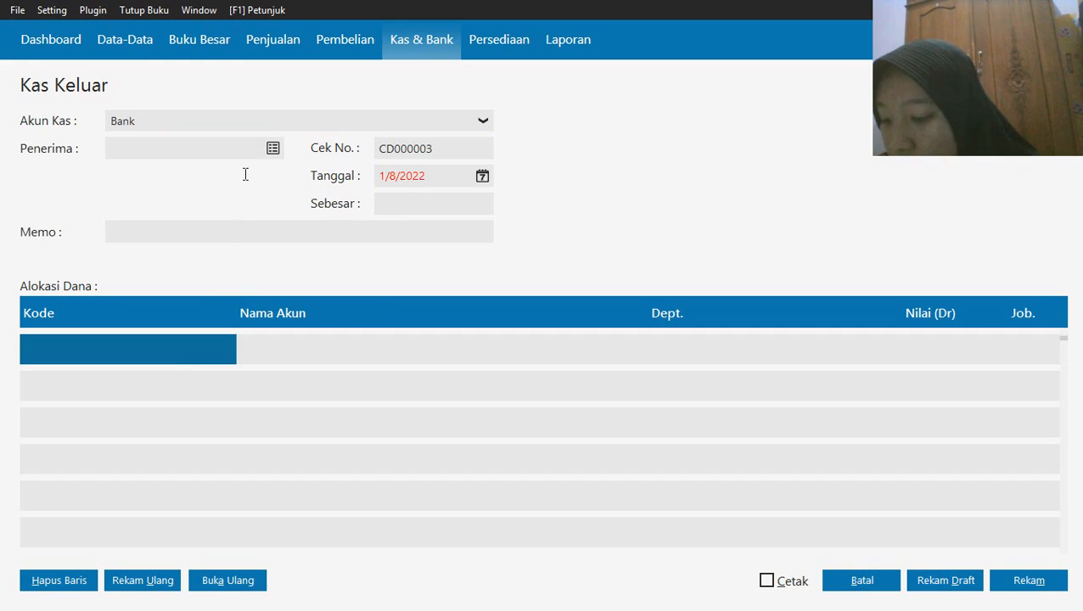
{"action": "left_click", "coordinate": [338, 124]}
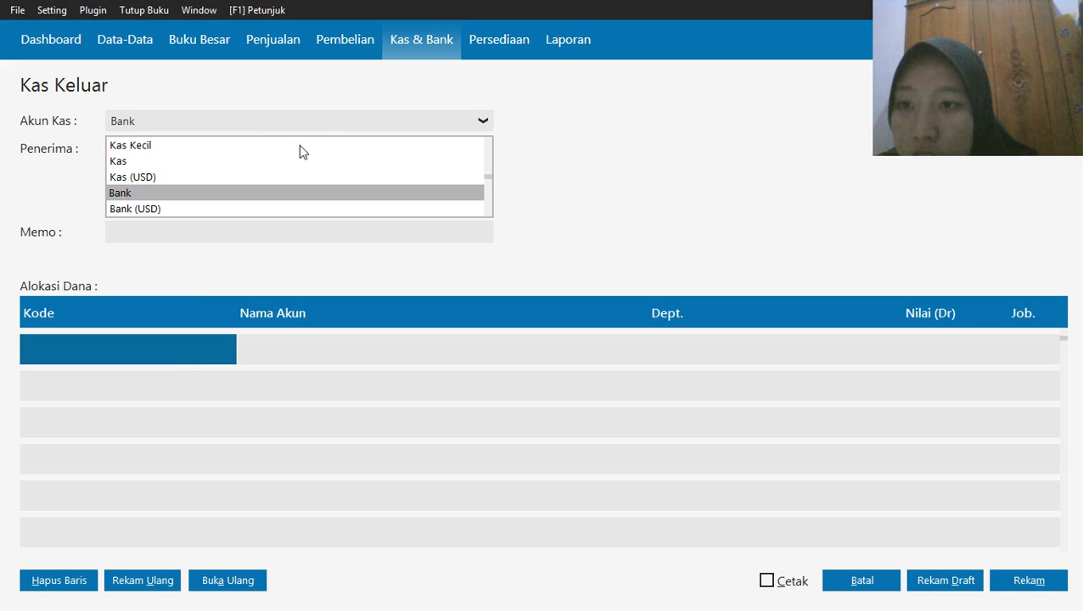
{"action": "left_click", "coordinate": [235, 162]}
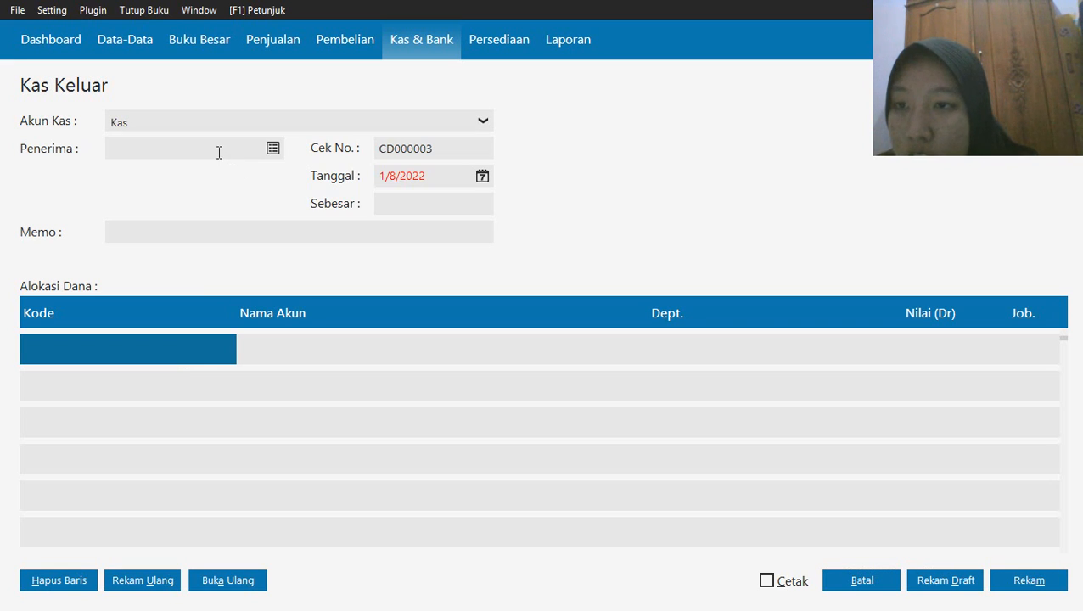
Choose the last employee in the name list as the recipient of the cash disbursement
{"action": "left_click", "coordinate": [272, 149]}
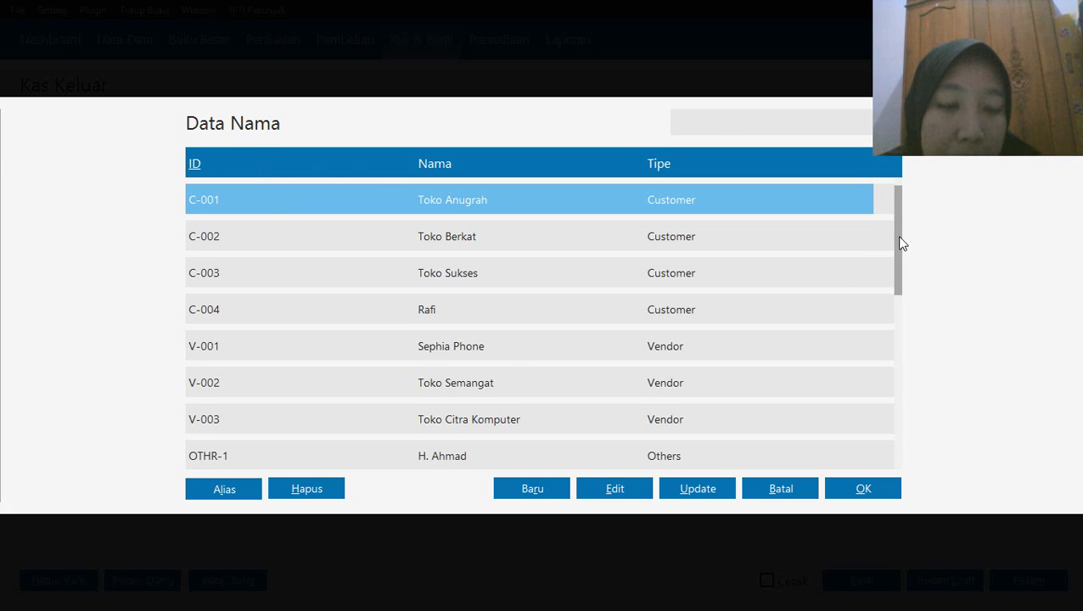
{"action": "scroll", "coordinate": [906, 297], "scroll_direction": "down", "scroll_amount": 2}
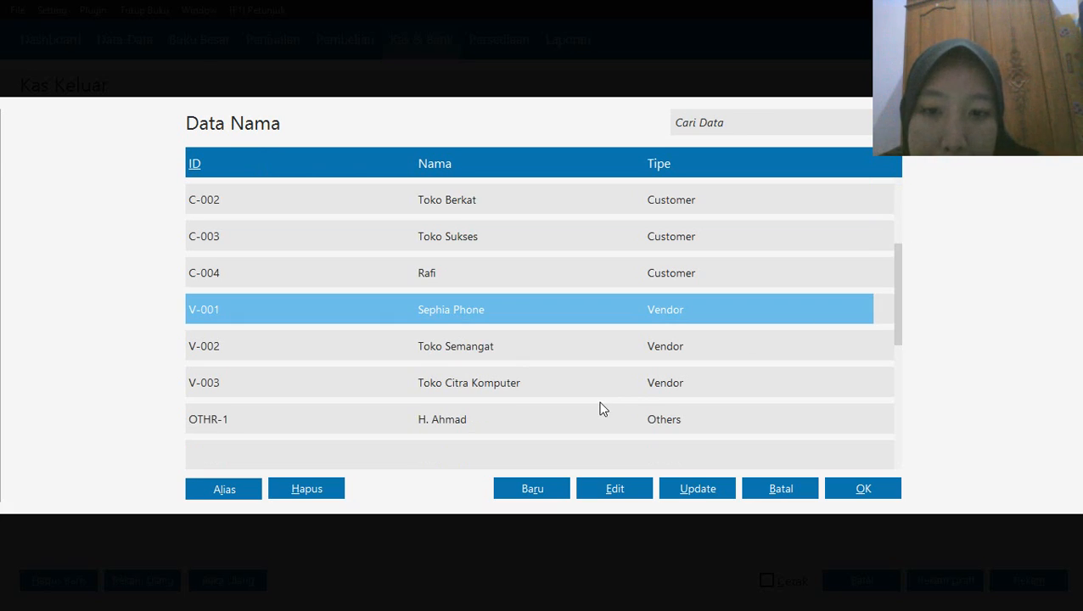
{"action": "key", "text": "Down"}
{"action": "key", "text": "Down"}
{"action": "key", "text": "Down"}
{"action": "key", "text": "Down"}
{"action": "key", "text": "Down"}
{"action": "key", "text": "Down"}
{"action": "key", "text": "Down"}
{"action": "key", "text": "Down"}
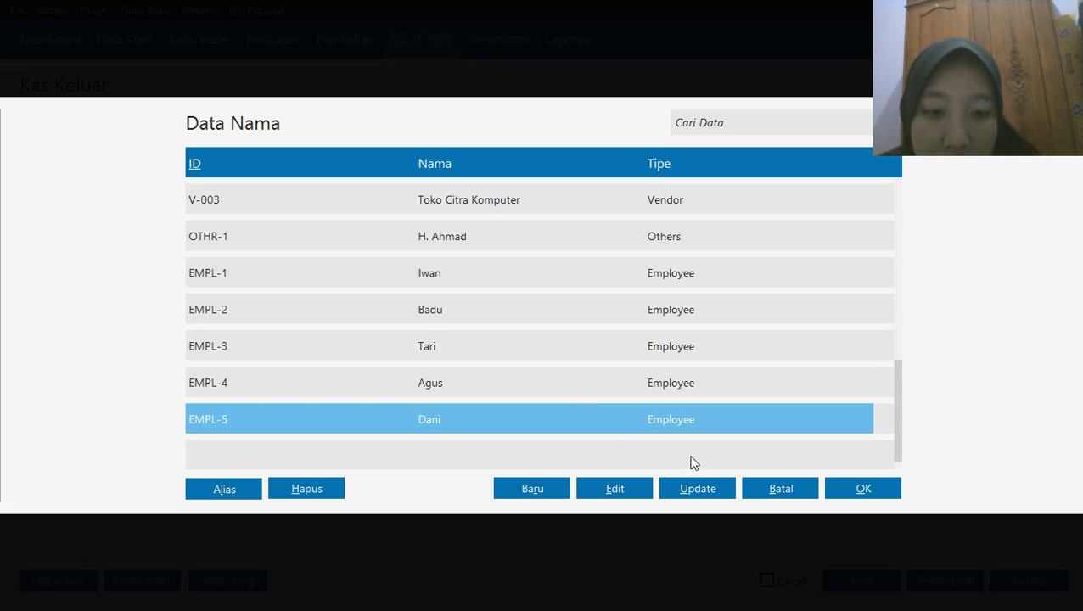
{"action": "left_click", "coordinate": [858, 492]}
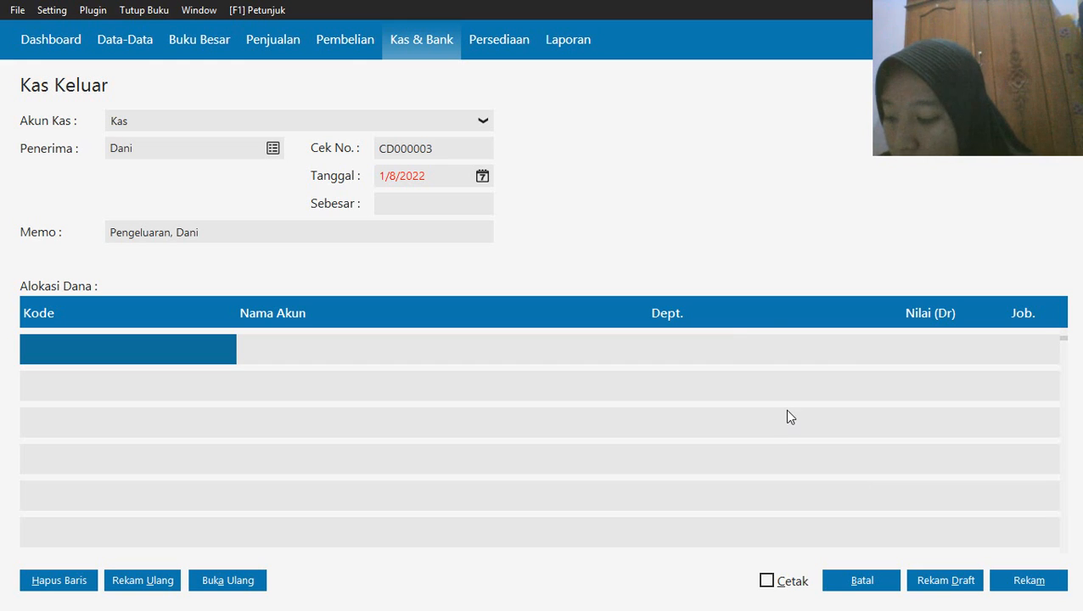
Set the cash disbursement date to 1/7/2020
{"action": "left_click", "coordinate": [482, 177]}
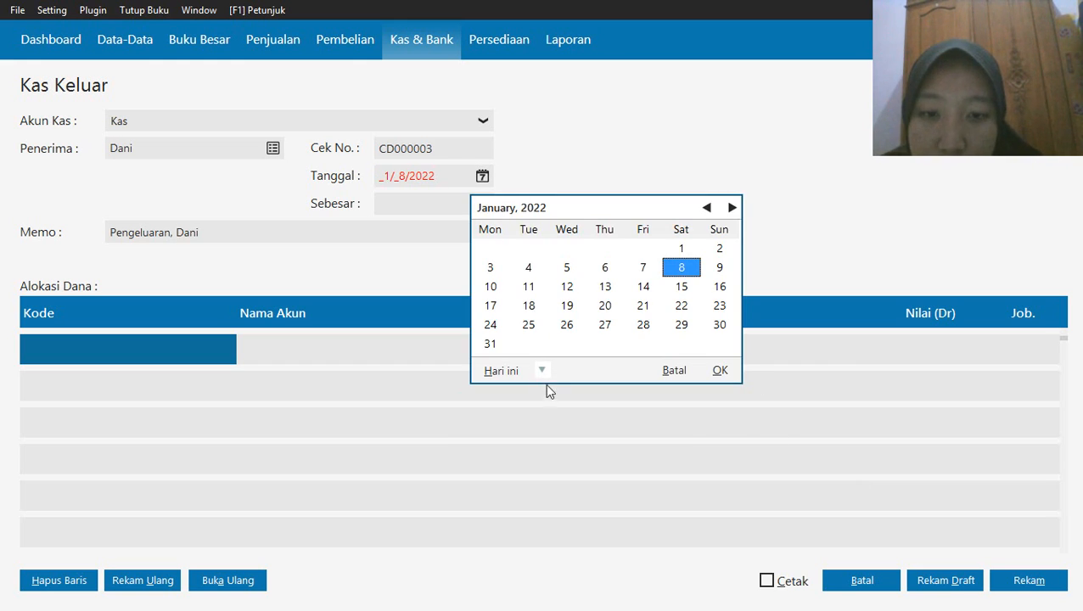
{"action": "left_click", "coordinate": [543, 371]}
{"action": "left_click", "coordinate": [584, 506]}
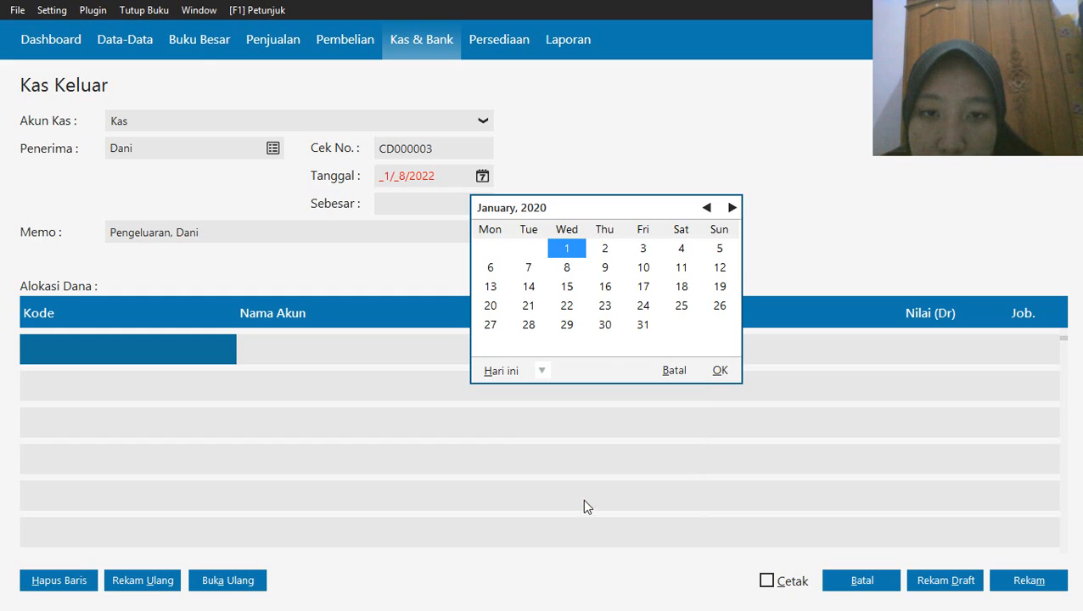
{"action": "left_click", "coordinate": [529, 268]}
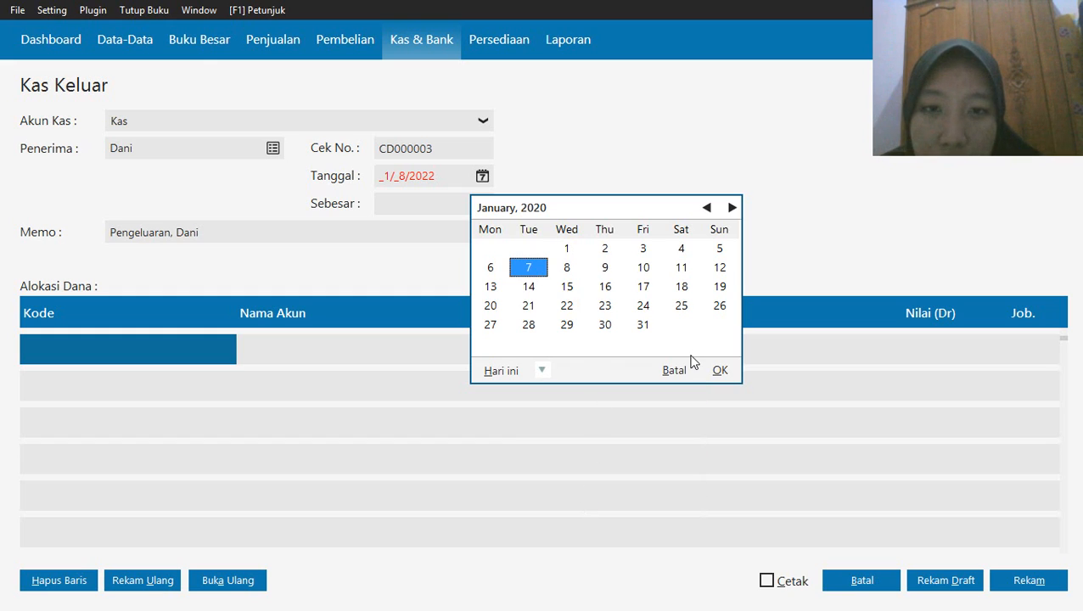
{"action": "left_click", "coordinate": [720, 370]}
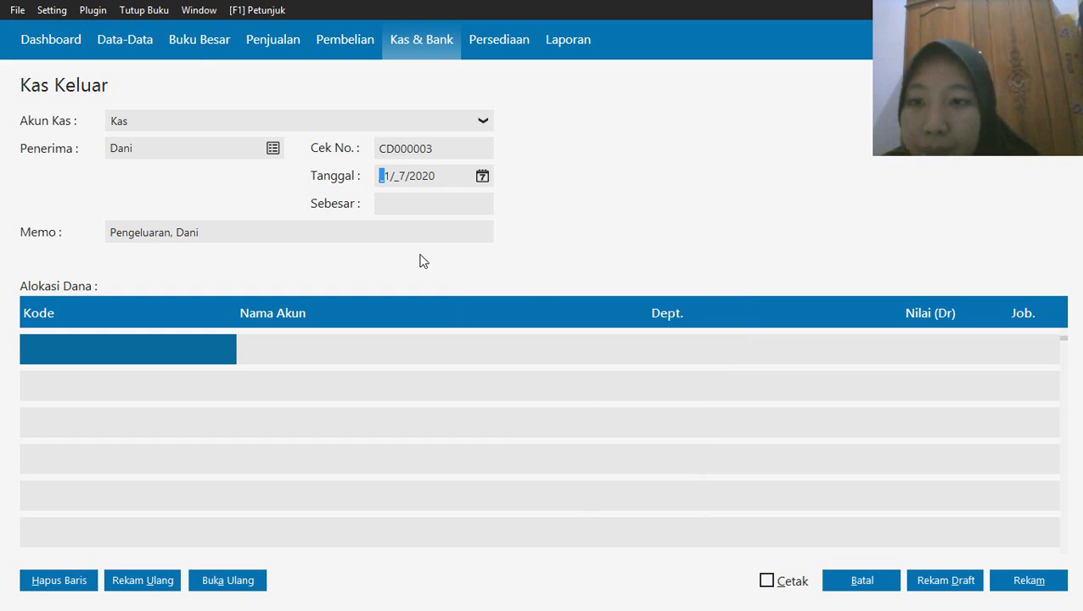
Allocate the first line of the disbursement to the account Listrik, Air dan Telpon and select its Nilai (Dr) cell
{"action": "double_click", "coordinate": [103, 357]}
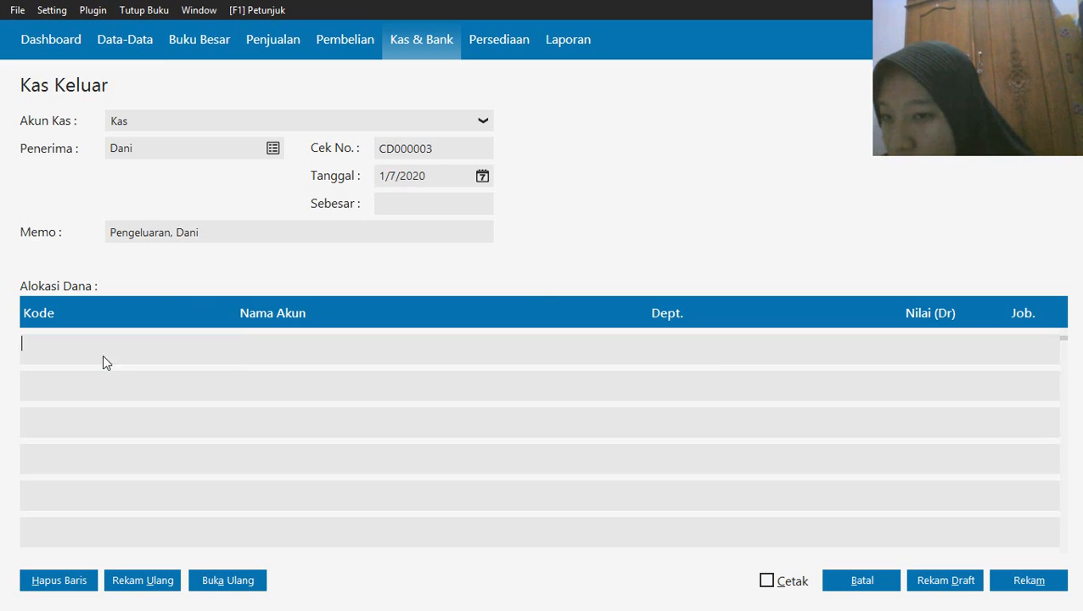
{"action": "key", "text": "Down"}
{"action": "key", "text": "Down"}
{"action": "key", "text": "Down"}
{"action": "key", "text": "Down"}
{"action": "key", "text": "Down"}
{"action": "key", "text": "Down"}
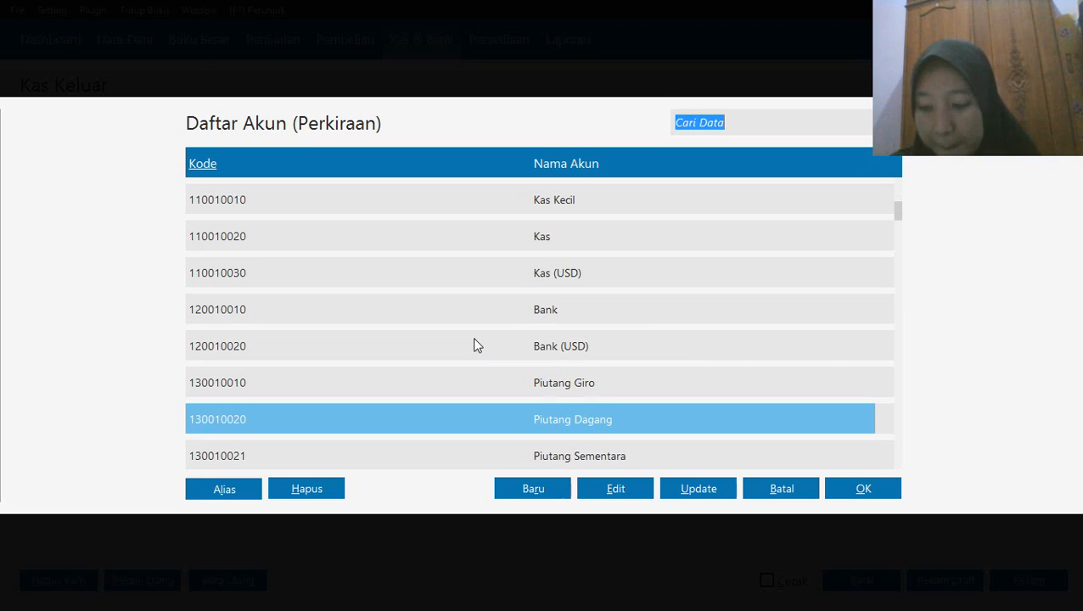
{"action": "key", "text": "Down"}
{"action": "key", "text": "Down"}
{"action": "key", "text": "Down"}
{"action": "key", "text": "Down"}
{"action": "key", "text": "Down"}
{"action": "key", "text": "Down"}
{"action": "key", "text": "Down"}
{"action": "key", "text": "Down"}
{"action": "key", "text": "Down"}
{"action": "key", "text": "Down"}
{"action": "key", "text": "Down"}
{"action": "key", "text": "Down"}
{"action": "key", "text": "Down"}
{"action": "key", "text": "Down"}
{"action": "key", "text": "Down"}
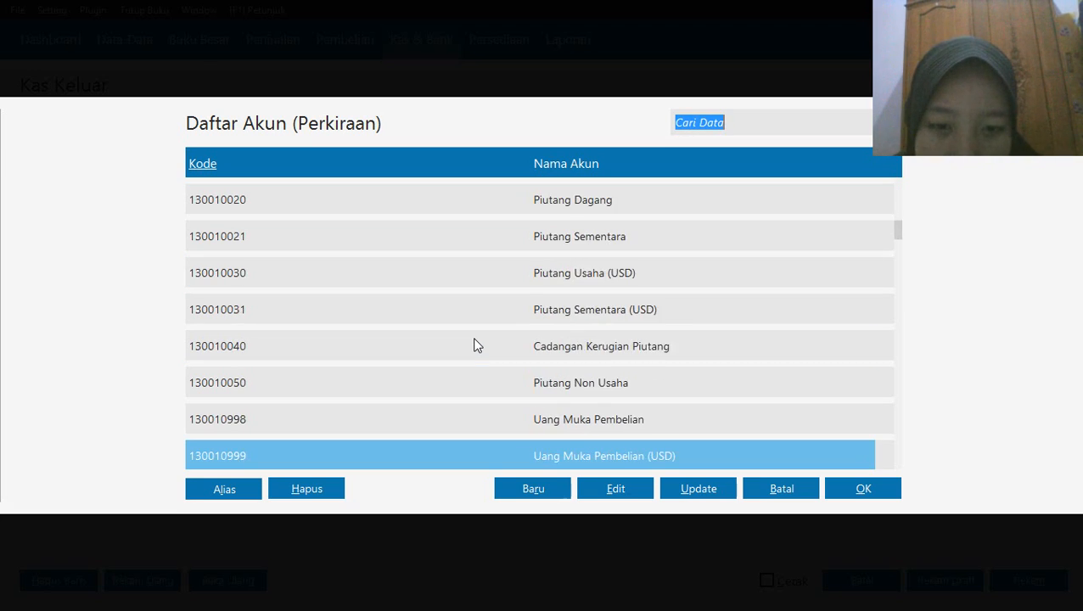
{"action": "key", "text": "Down"}
{"action": "key", "text": "Down"}
{"action": "key", "text": "Down"}
{"action": "key", "text": "Down"}
{"action": "key", "text": "Down"}
{"action": "key", "text": "Down"}
{"action": "key", "text": "Down"}
{"action": "key", "text": "Down"}
{"action": "key", "text": "Down"}
{"action": "key", "text": "Down"}
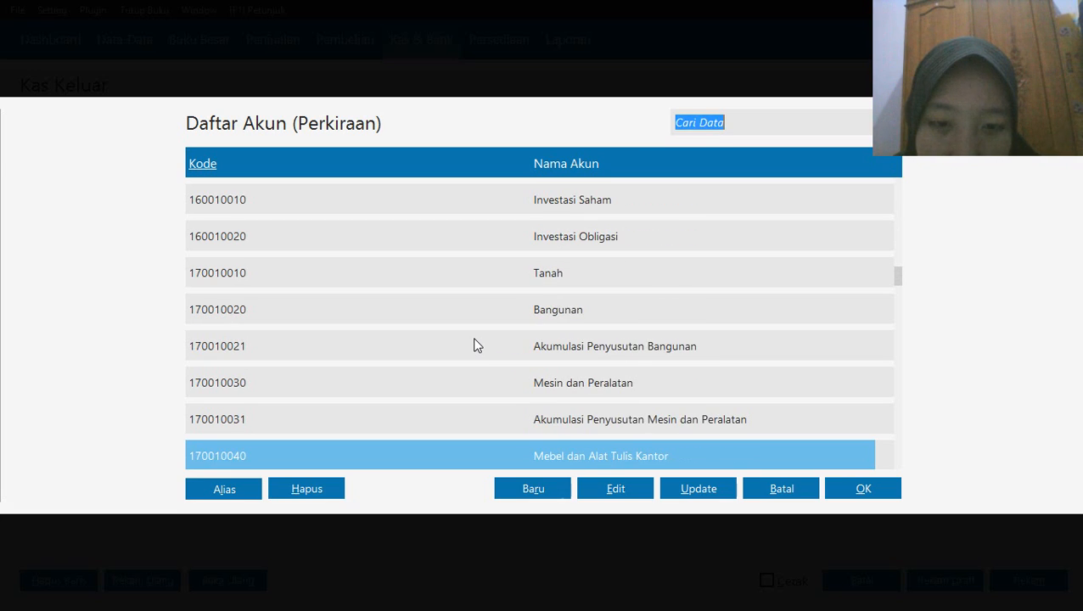
{"action": "key", "text": "Down"}
{"action": "key", "text": "Down"}
{"action": "key", "text": "Down"}
{"action": "key", "text": "Down"}
{"action": "key", "text": "Down"}
{"action": "key", "text": "Down"}
{"action": "key", "text": "Down"}
{"action": "key", "text": "Down"}
{"action": "key", "text": "Down"}
{"action": "key", "text": "Down"}
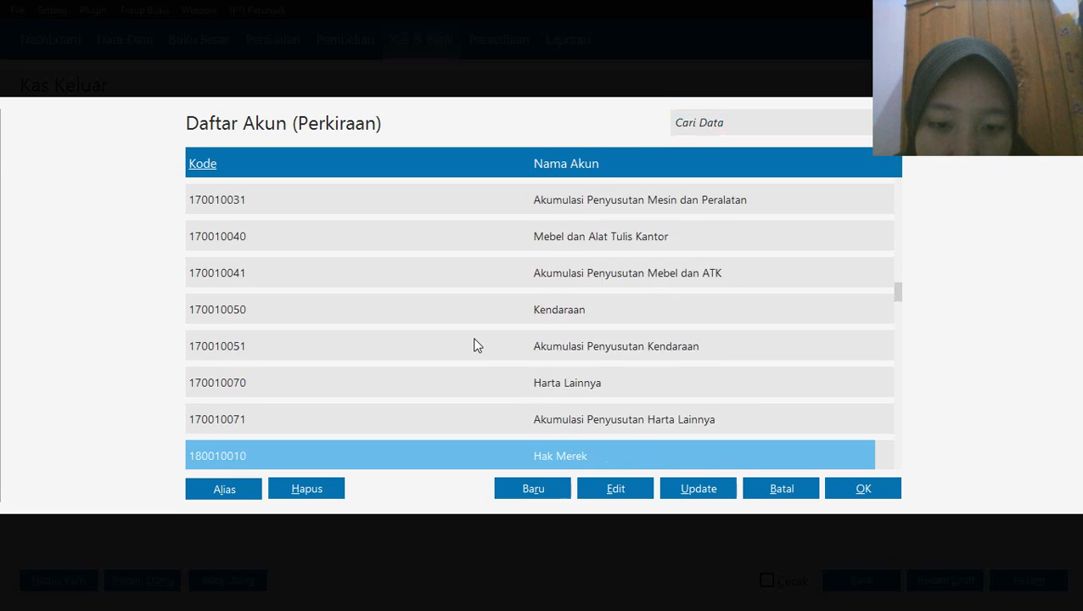
{"action": "key", "text": "Down"}
{"action": "key", "text": "Down"}
{"action": "key", "text": "Down"}
{"action": "key", "text": "Down"}
{"action": "key", "text": "Down"}
{"action": "key", "text": "Down"}
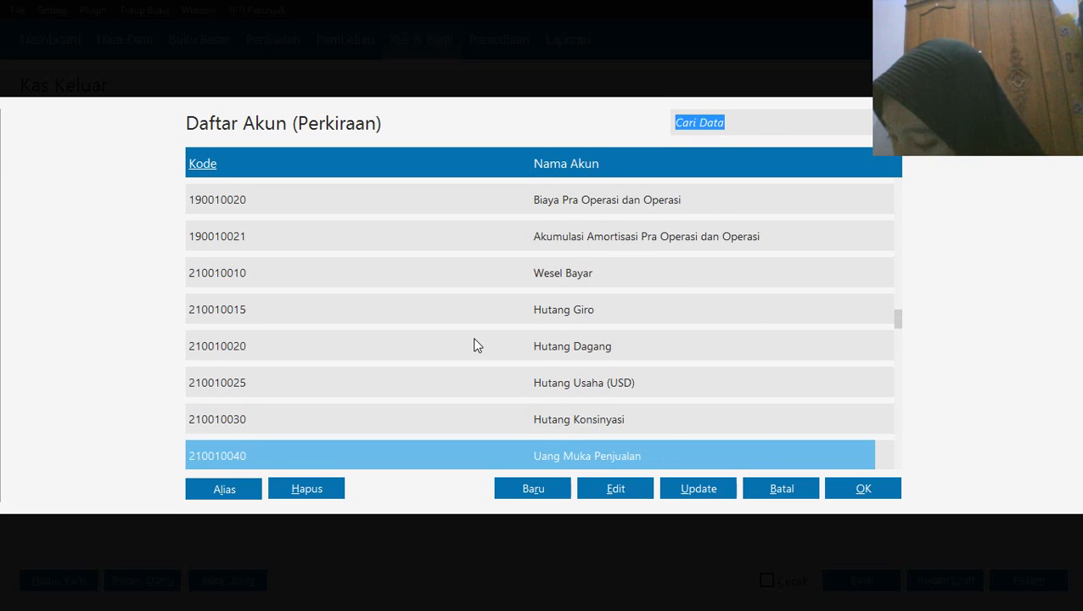
{"action": "key", "text": "Down"}
{"action": "key", "text": "Down"}
{"action": "key", "text": "Down"}
{"action": "key", "text": "Down"}
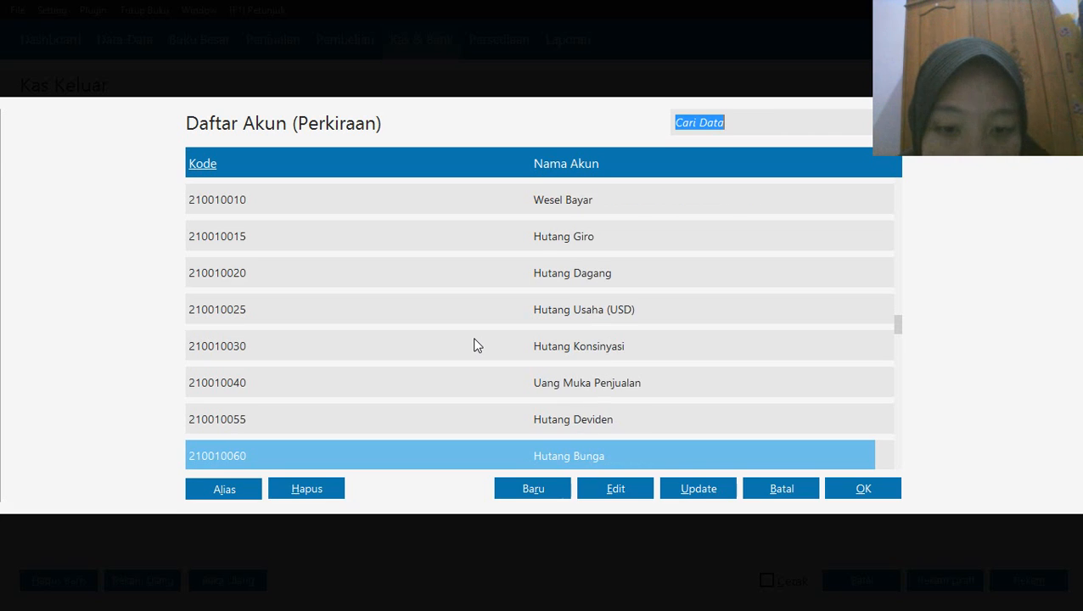
{"action": "key", "text": "Down"}
{"action": "key", "text": "Down"}
{"action": "key", "text": "Down"}
{"action": "key", "text": "Down"}
{"action": "key", "text": "Down"}
{"action": "key", "text": "Down"}
{"action": "key", "text": "Down"}
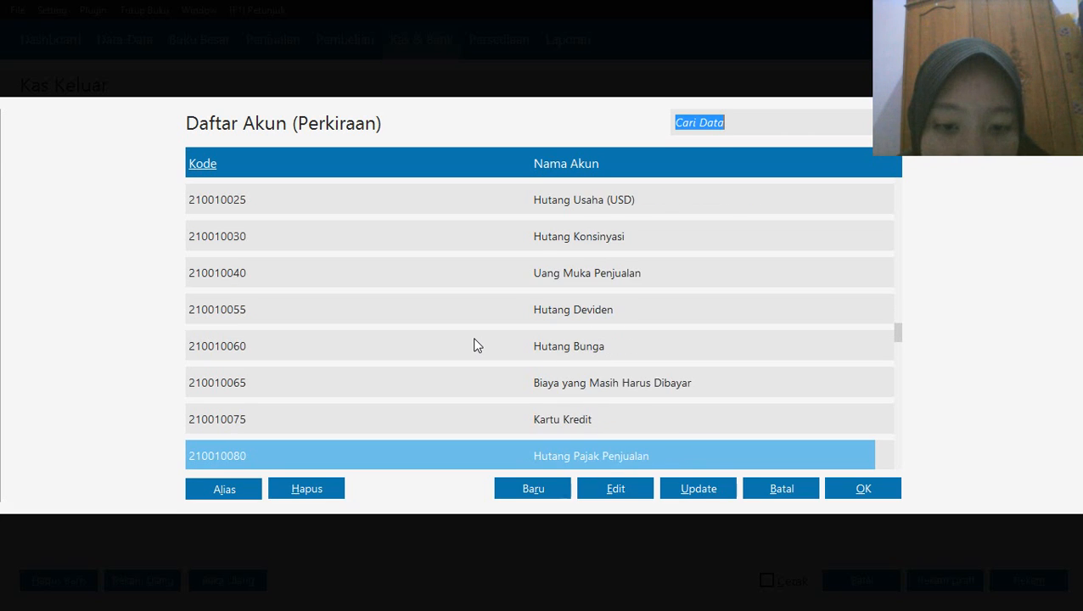
{"action": "key", "text": "Down"}
{"action": "key", "text": "Down"}
{"action": "key", "text": "Down"}
{"action": "key", "text": "Down"}
{"action": "key", "text": "Down"}
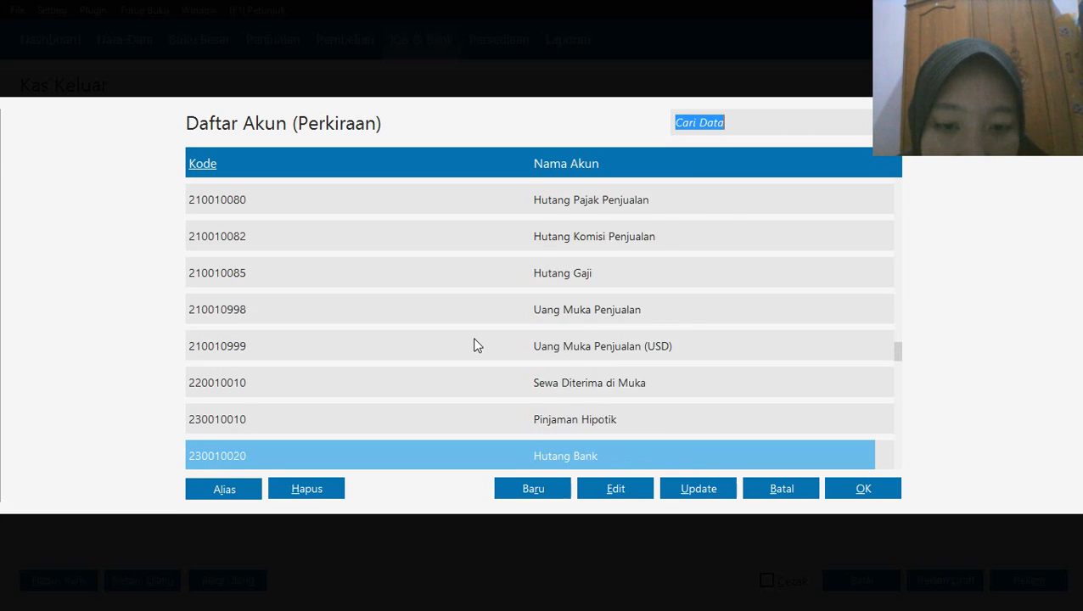
{"action": "key", "text": "Down"}
{"action": "key", "text": "Down"}
{"action": "key", "text": "Down"}
{"action": "key", "text": "Down"}
{"action": "key", "text": "Down"}
{"action": "key", "text": "Down"}
{"action": "key", "text": "Down"}
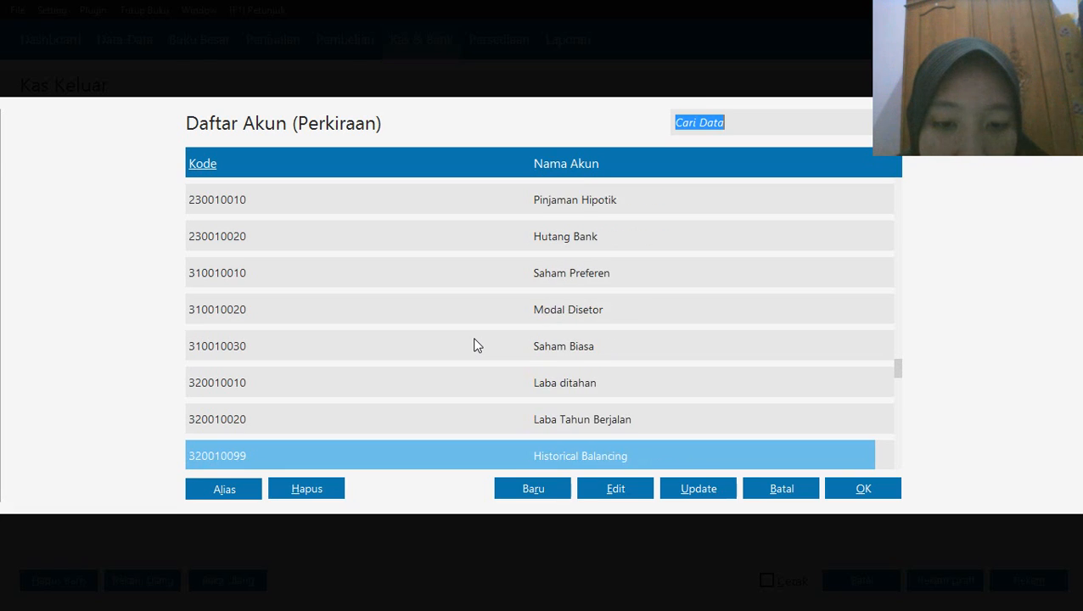
{"action": "key", "text": "Down"}
{"action": "key", "text": "Down"}
{"action": "key", "text": "Down"}
{"action": "key", "text": "Down"}
{"action": "key", "text": "Down"}
{"action": "key", "text": "Down"}
{"action": "key", "text": "Down"}
{"action": "key", "text": "Down"}
{"action": "key", "text": "Down"}
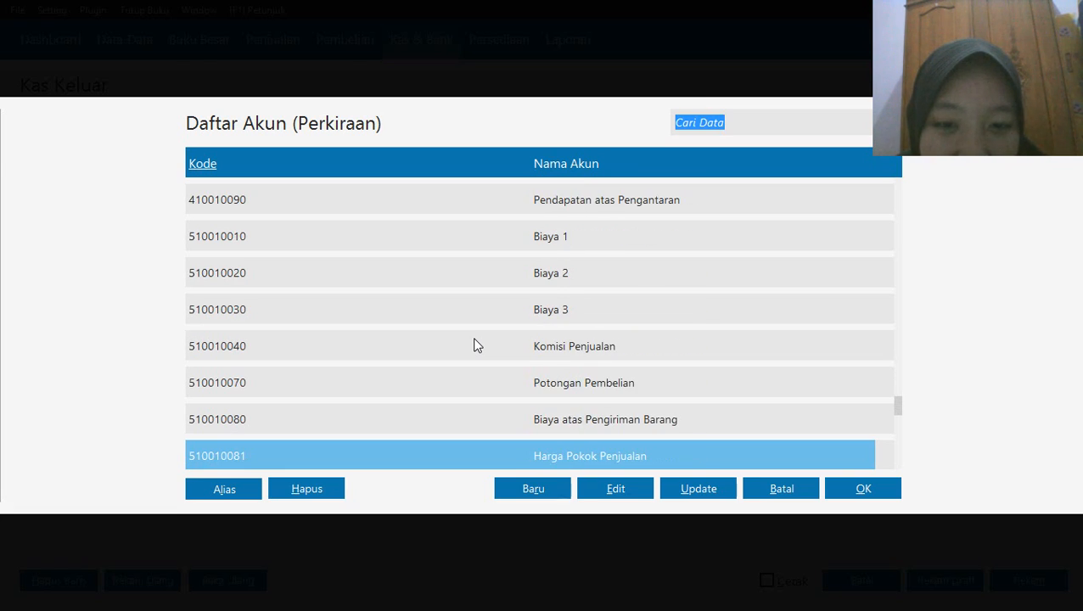
{"action": "key", "text": "Down"}
{"action": "key", "text": "Down"}
{"action": "key", "text": "Down"}
{"action": "key", "text": "Down"}
{"action": "key", "text": "Down"}
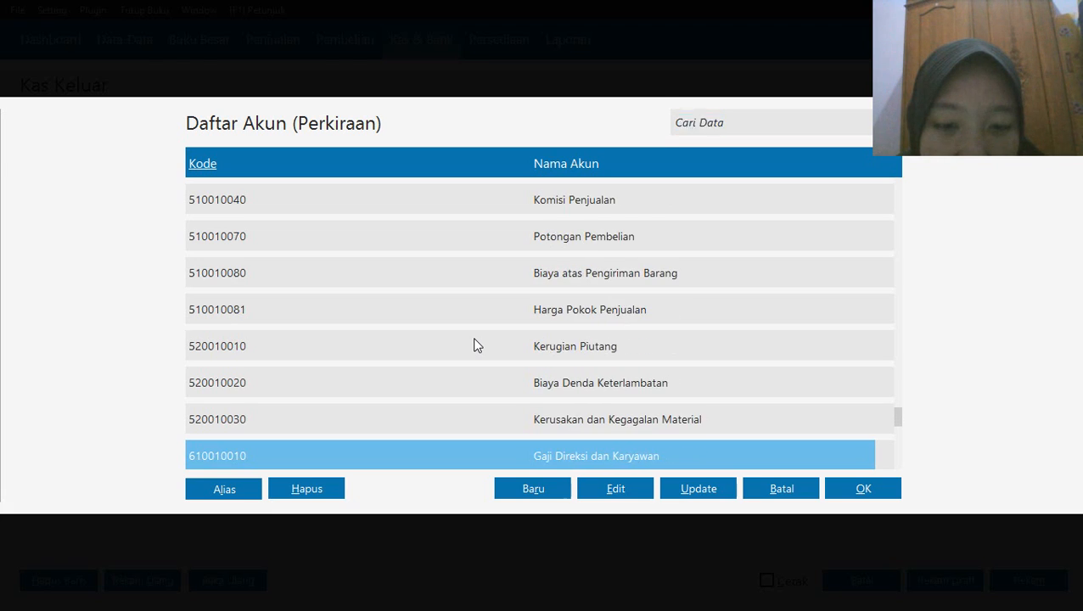
{"action": "key", "text": "Down"}
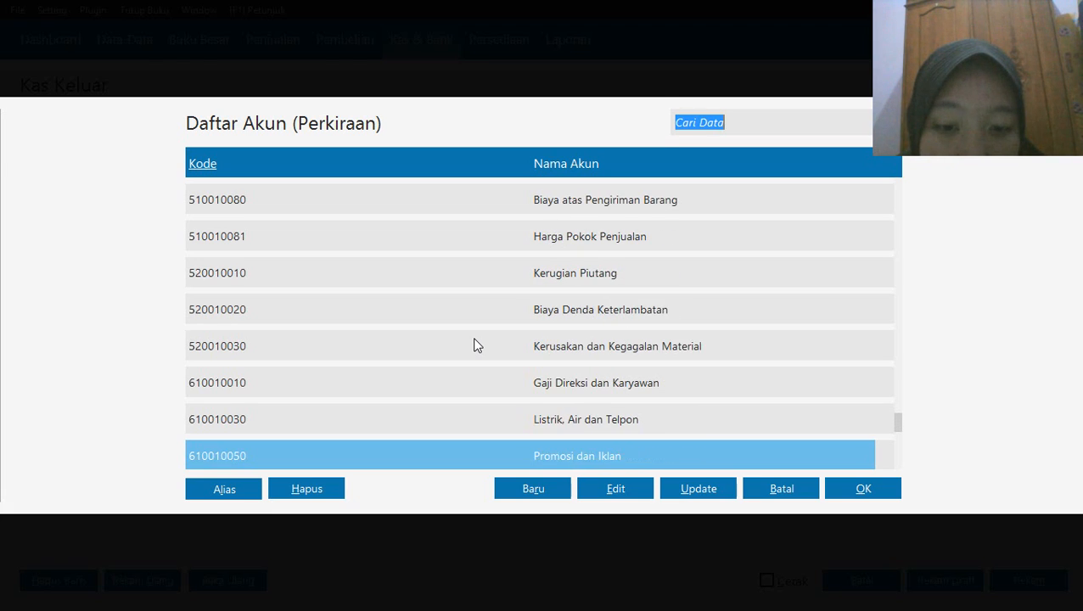
{"action": "key", "text": "Up"}
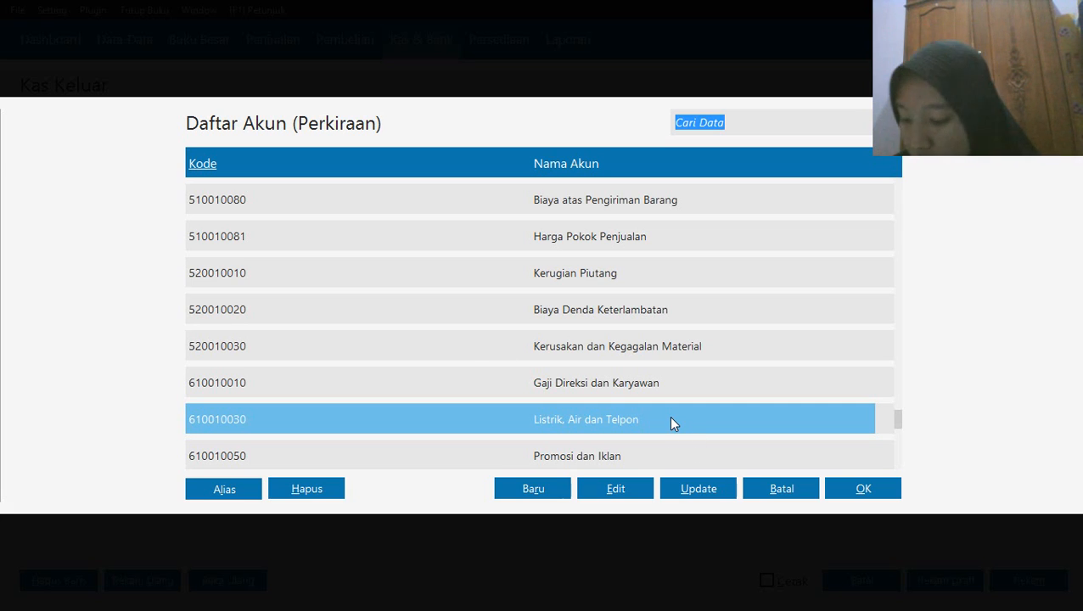
{"action": "key", "text": "Down"}
{"action": "key", "text": "Down"}
{"action": "key", "text": "Down"}
{"action": "key", "text": "Down"}
{"action": "key", "text": "Down"}
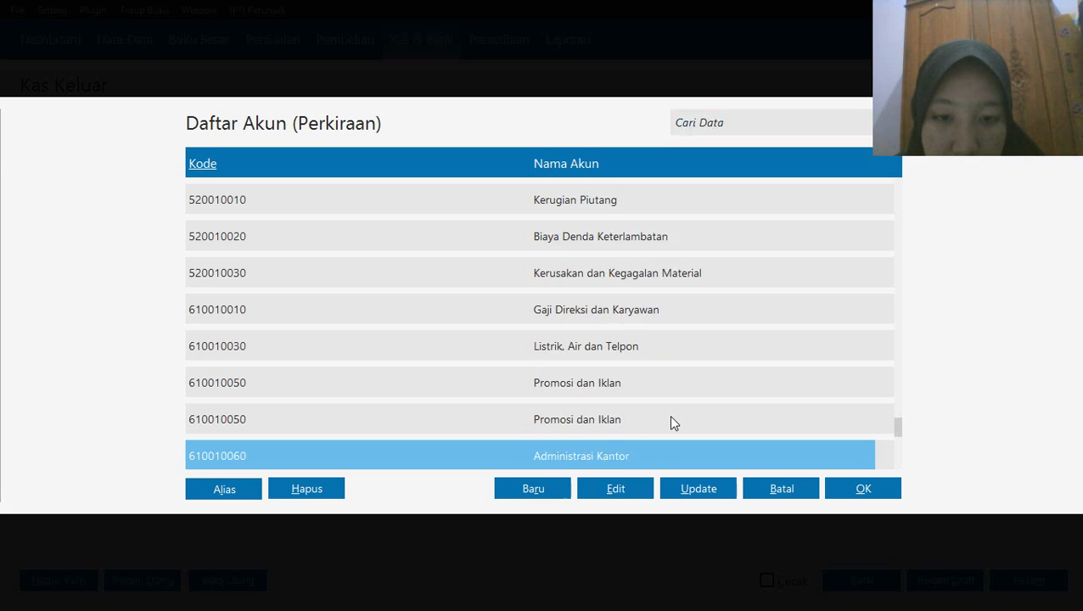
{"action": "key", "text": "Down"}
{"action": "key", "text": "Down"}
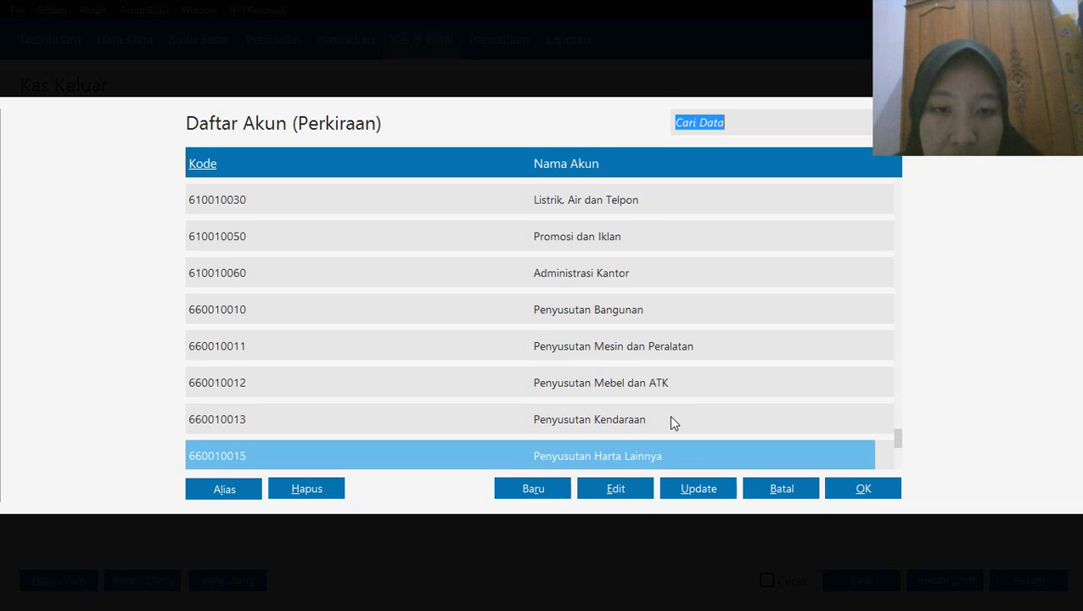
{"action": "key", "text": "Down"}
{"action": "key", "text": "Down"}
{"action": "key", "text": "Down"}
{"action": "key", "text": "Down"}
{"action": "key", "text": "Down"}
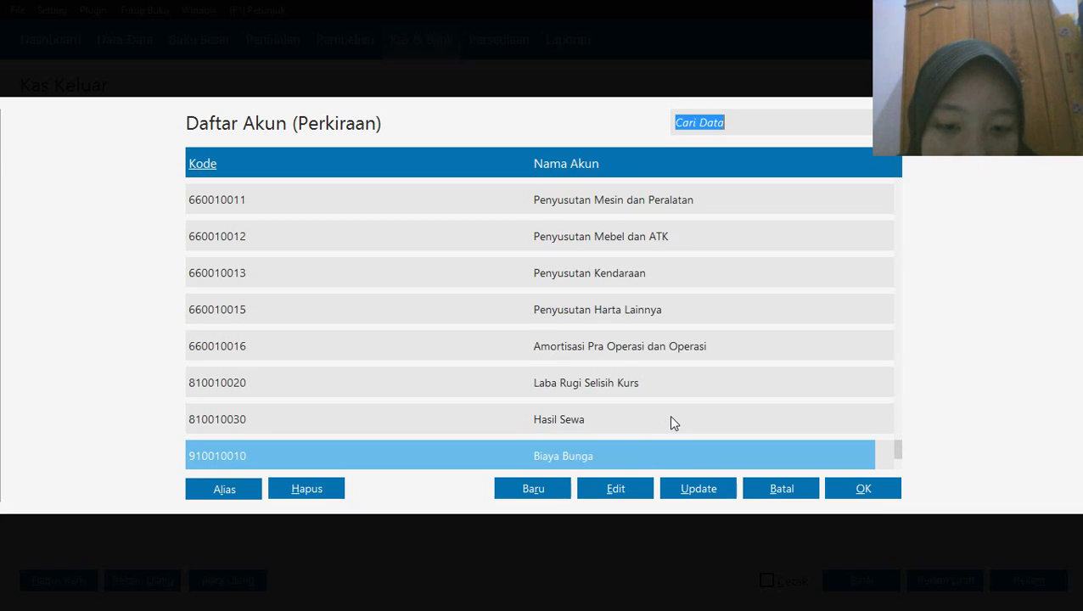
{"action": "key", "text": "Up"}
{"action": "key", "text": "Up"}
{"action": "key", "text": "Up"}
{"action": "key", "text": "Page_Up"}
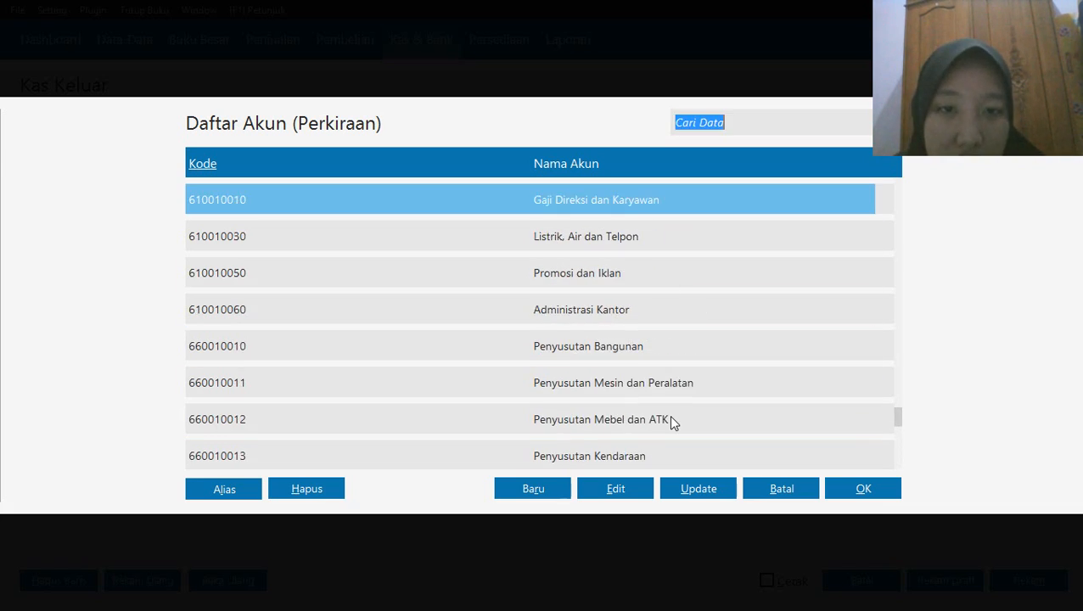
{"action": "key", "text": "Down"}
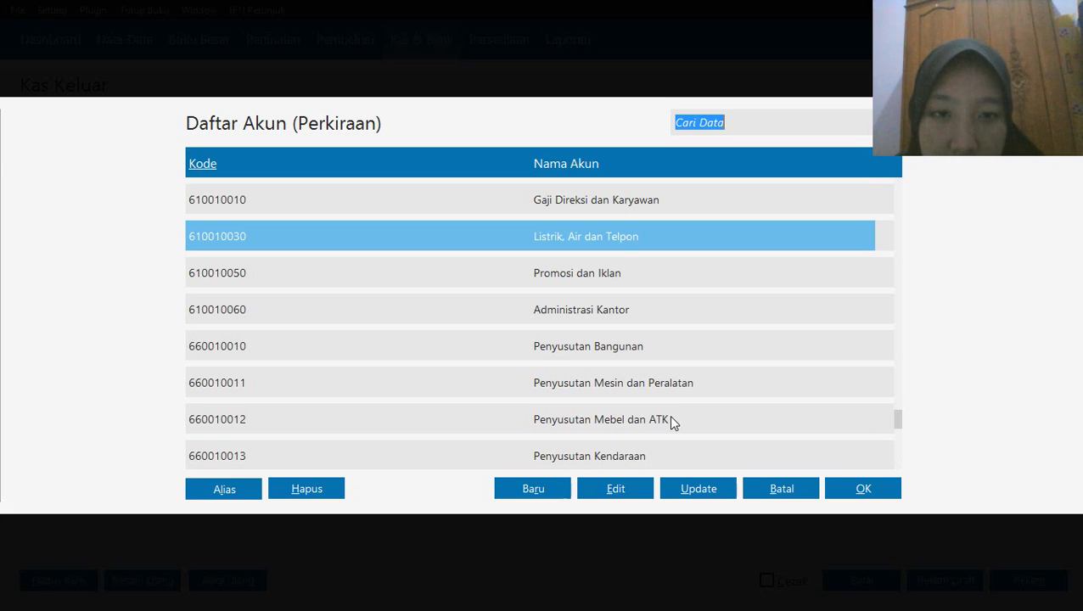
{"action": "left_click", "coordinate": [860, 490]}
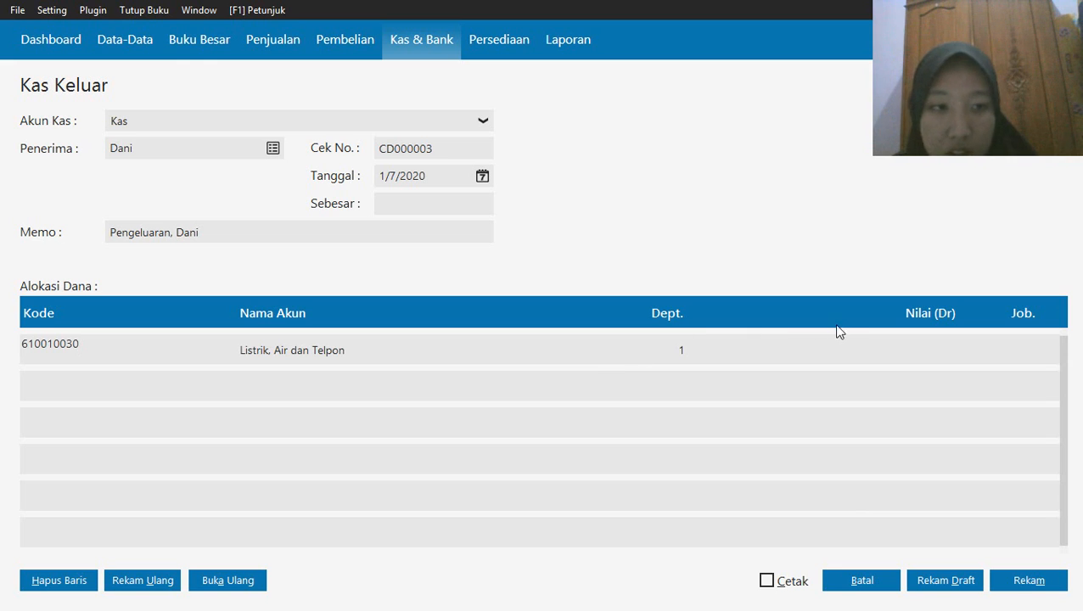
{"action": "left_click", "coordinate": [839, 353]}
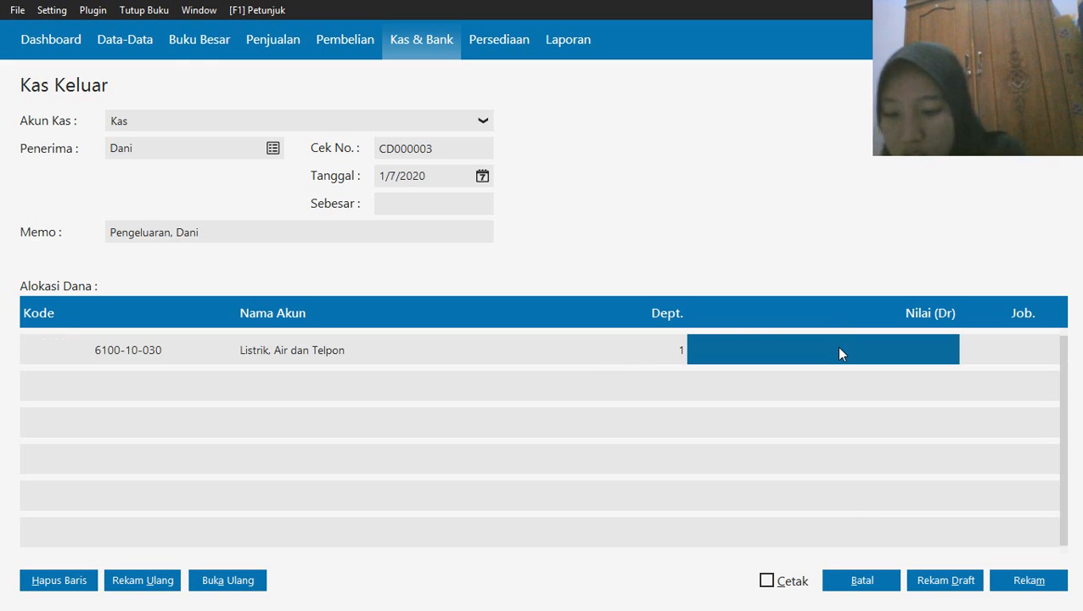
Enter Rp 1,125,000 for the Listrik, Air dan Telpon line and in Sebesar, and record the cash disbursement
{"action": "type", "text": "1125000"}
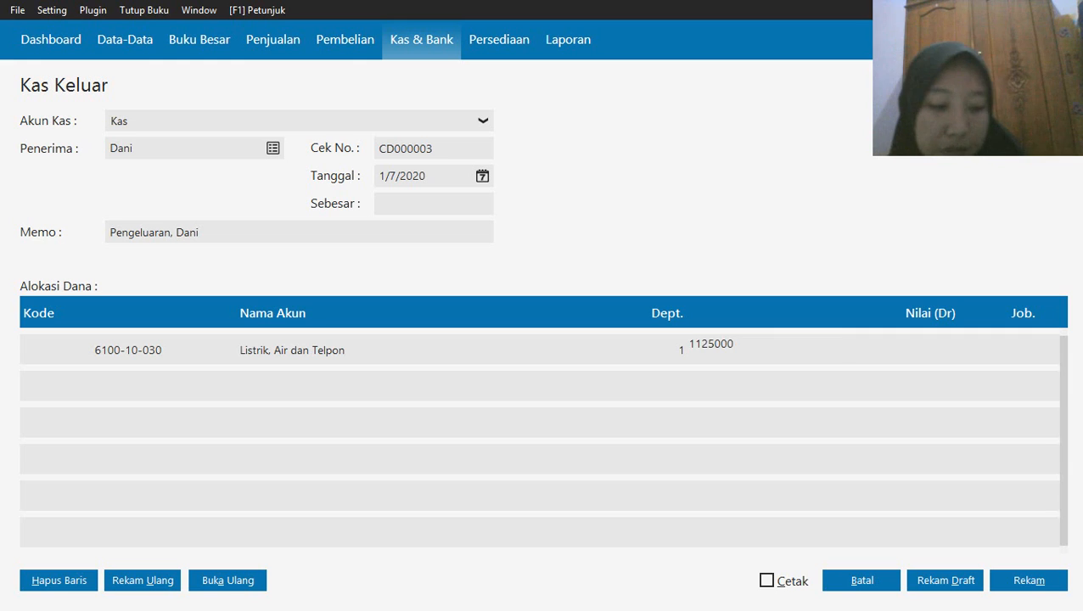
{"action": "key", "text": "Return"}
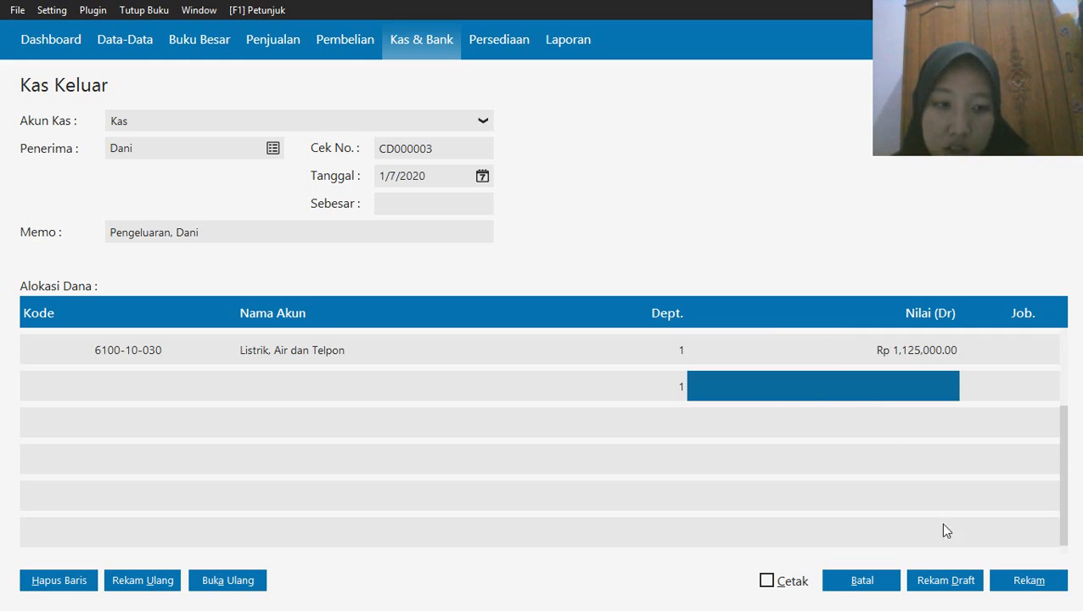
{"action": "left_click", "coordinate": [1016, 585]}
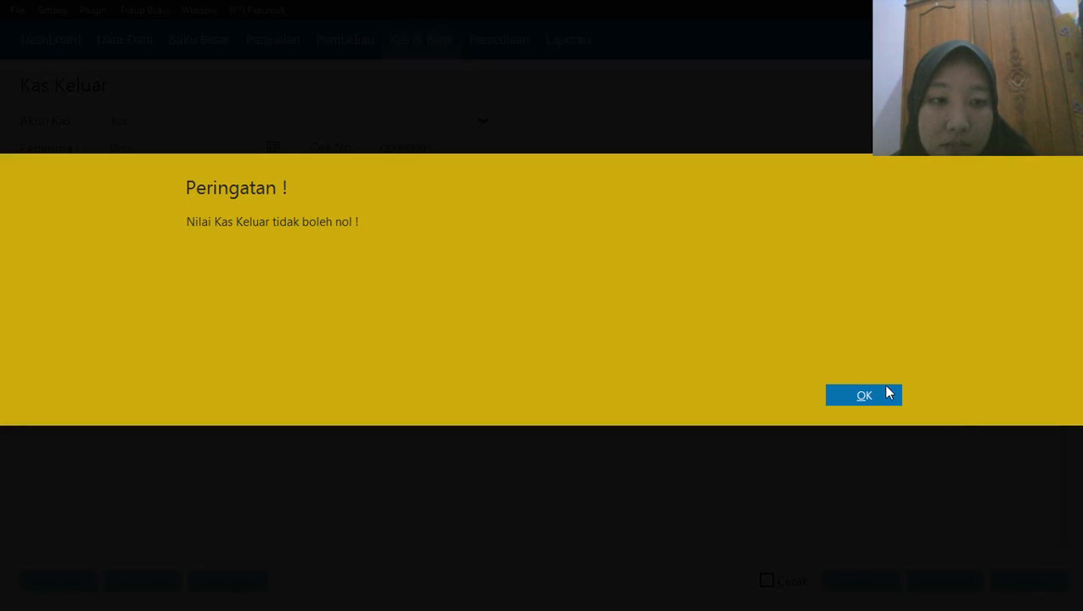
{"action": "left_click", "coordinate": [864, 395]}
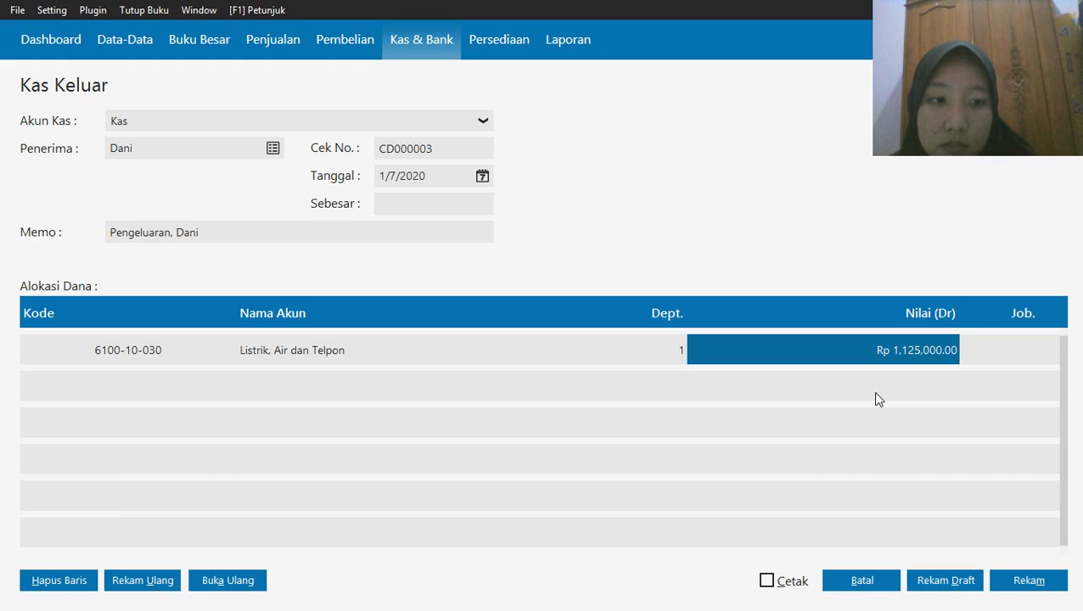
{"action": "left_click", "coordinate": [452, 196]}
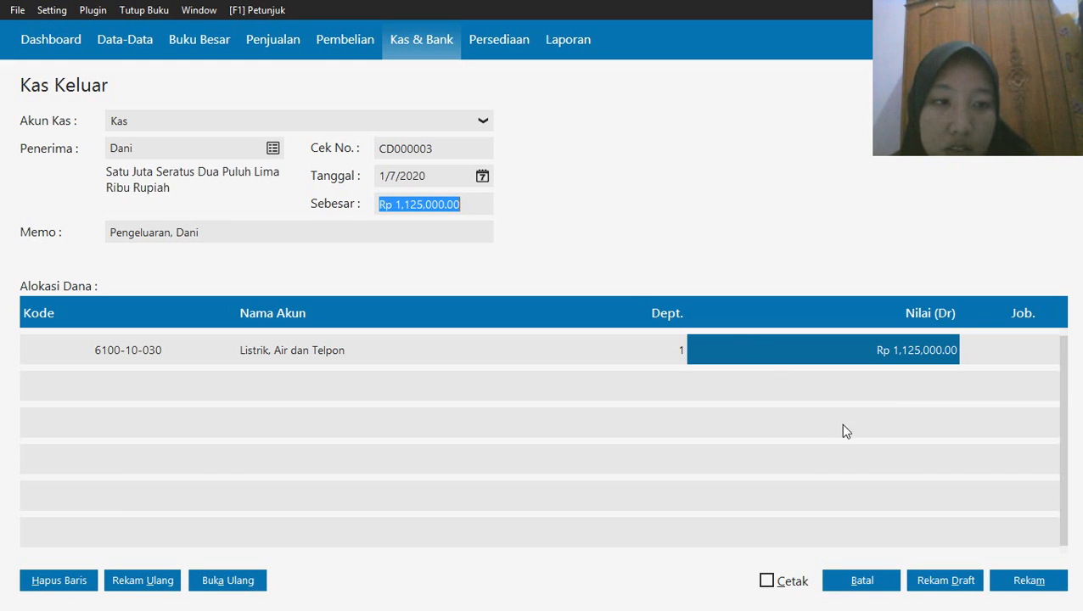
{"action": "left_click", "coordinate": [1029, 578]}
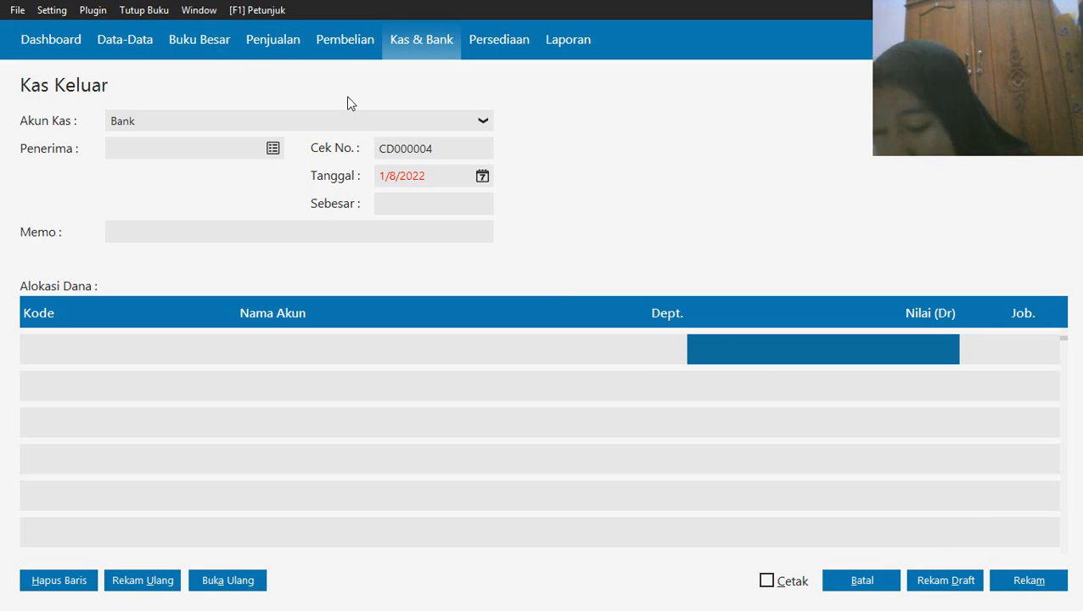
Set the next disbursement's cash account to Kas and its recipient to the last employee in the name list, without copying the previous transaction
{"action": "left_click", "coordinate": [482, 121]}
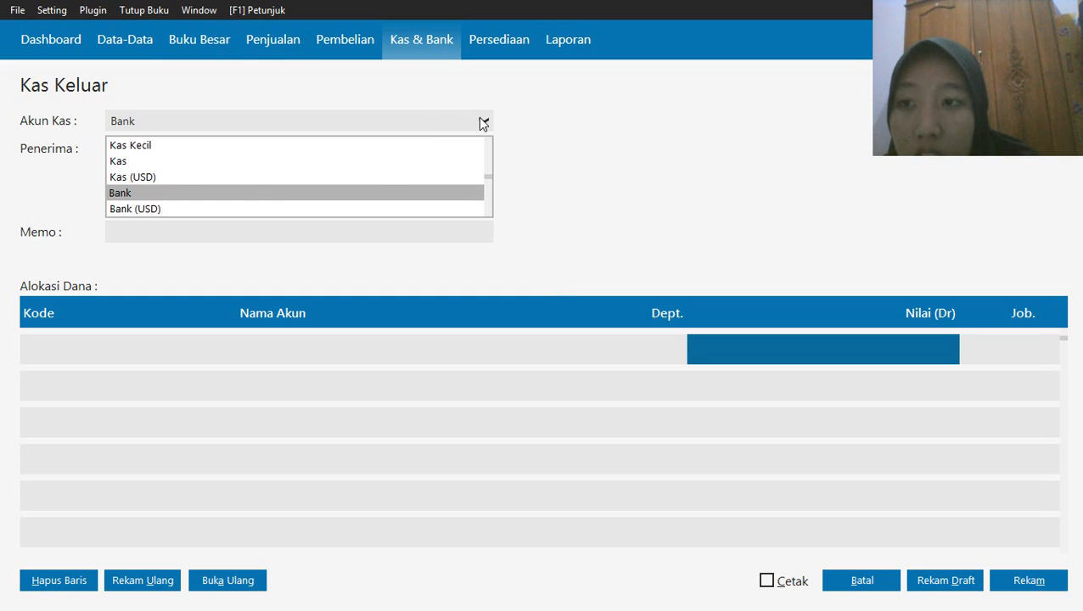
{"action": "left_click", "coordinate": [293, 161]}
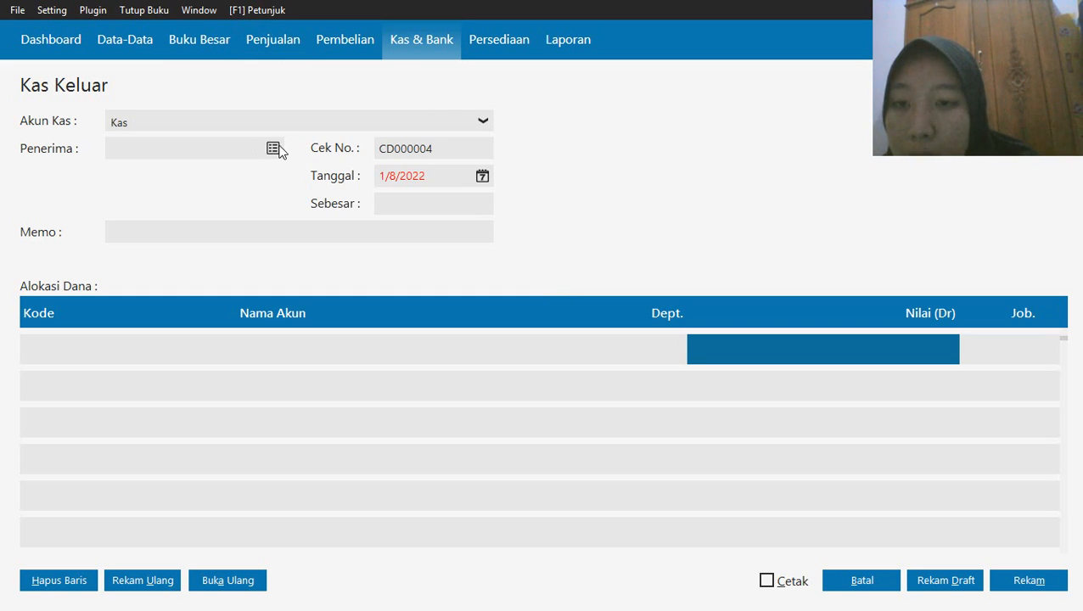
{"action": "left_click", "coordinate": [274, 149]}
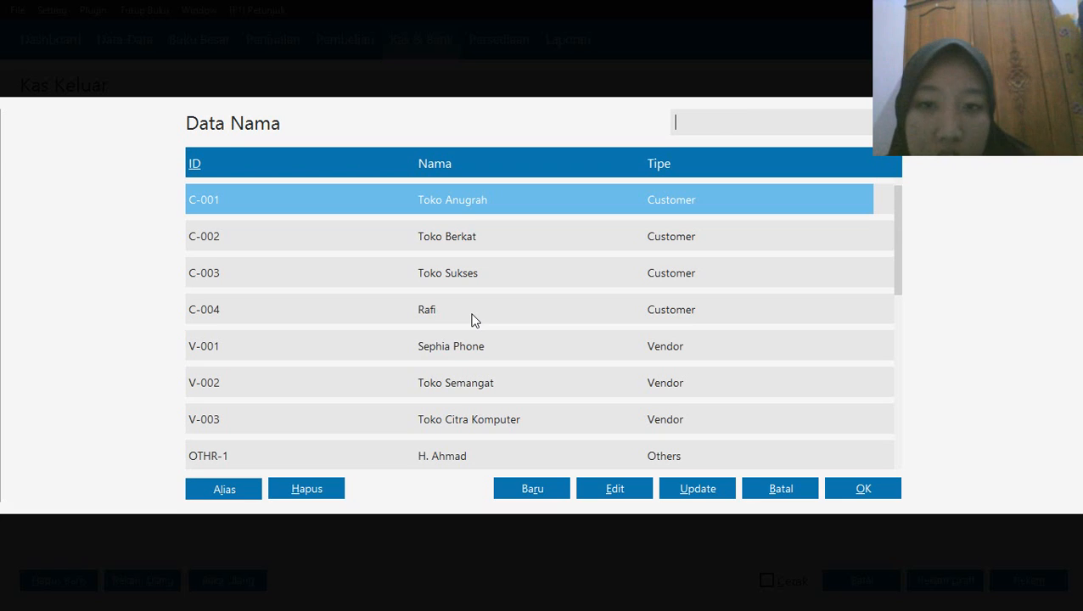
{"action": "key", "text": "Down"}
{"action": "key", "text": "Down"}
{"action": "key", "text": "Down"}
{"action": "key", "text": "Down"}
{"action": "key", "text": "Down"}
{"action": "key", "text": "Down"}
{"action": "key", "text": "Down"}
{"action": "key", "text": "Down"}
{"action": "key", "text": "Down"}
{"action": "key", "text": "Down"}
{"action": "key", "text": "Down"}
{"action": "key", "text": "Down"}
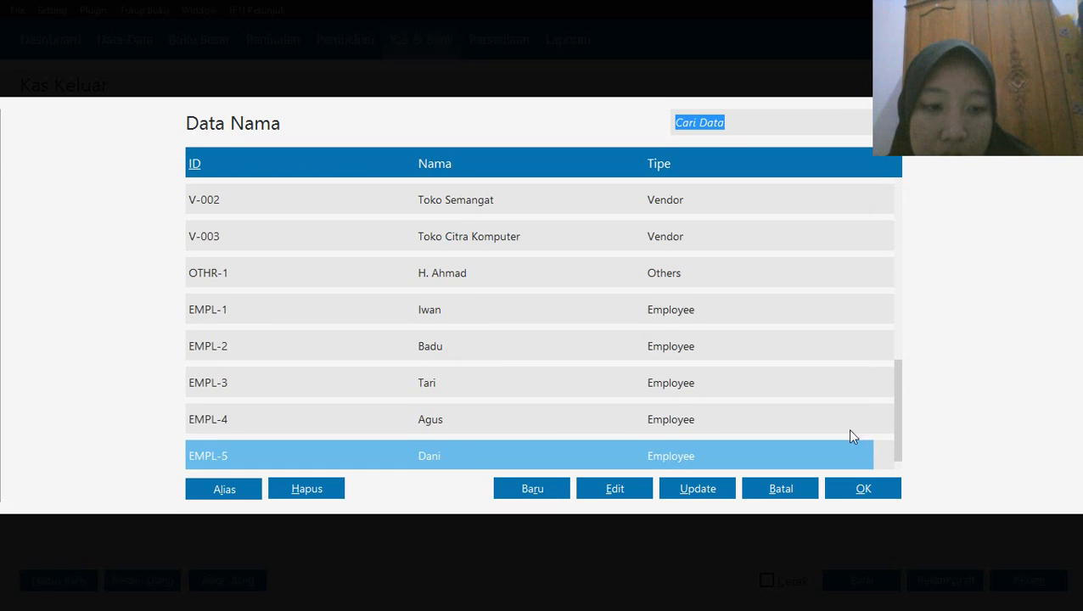
{"action": "left_click", "coordinate": [877, 486]}
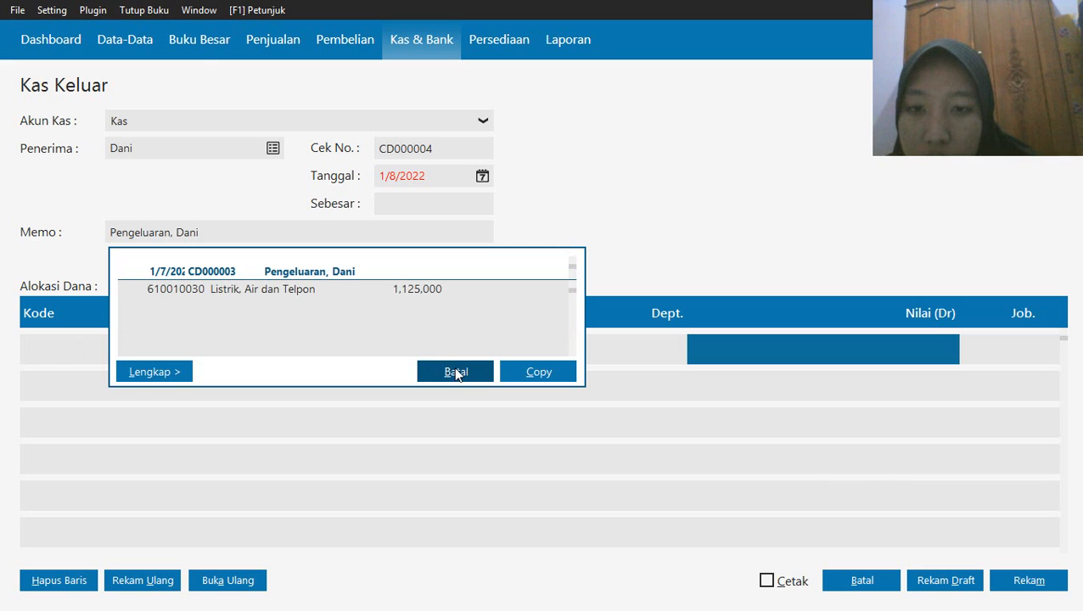
{"action": "left_click", "coordinate": [455, 372]}
Look through the account list for the first allocation line to find a fuel and parking expense account
{"action": "left_click", "coordinate": [68, 354]}
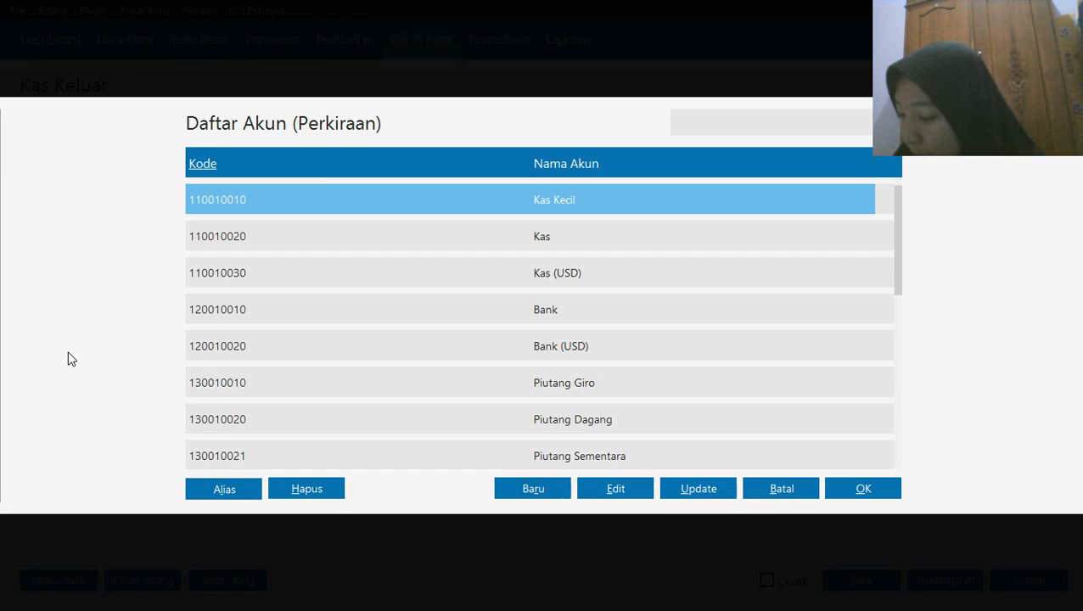
{"action": "key", "text": "Down"}
{"action": "key", "text": "Down"}
{"action": "key", "text": "Down"}
{"action": "key", "text": "Down"}
{"action": "key", "text": "Down"}
{"action": "key", "text": "Down"}
{"action": "key", "text": "Down"}
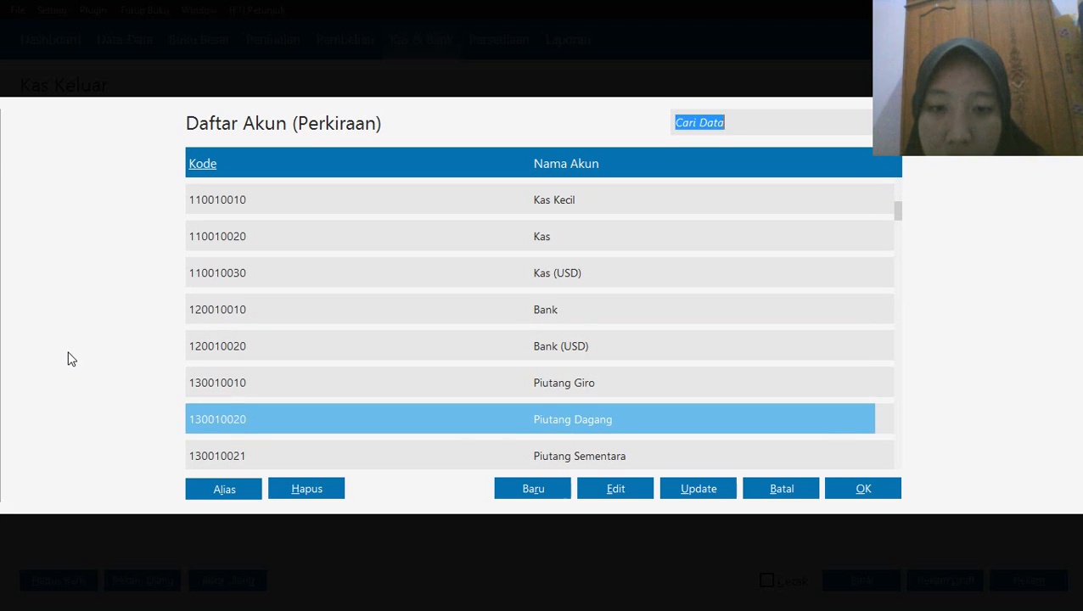
{"action": "key", "text": "Page_Down"}
{"action": "key", "text": "Down"}
{"action": "key", "text": "Down"}
{"action": "key", "text": "Down"}
{"action": "key", "text": "Down"}
{"action": "key", "text": "Down"}
{"action": "key", "text": "Down"}
{"action": "key", "text": "Down"}
{"action": "key", "text": "Down"}
{"action": "key", "text": "Down"}
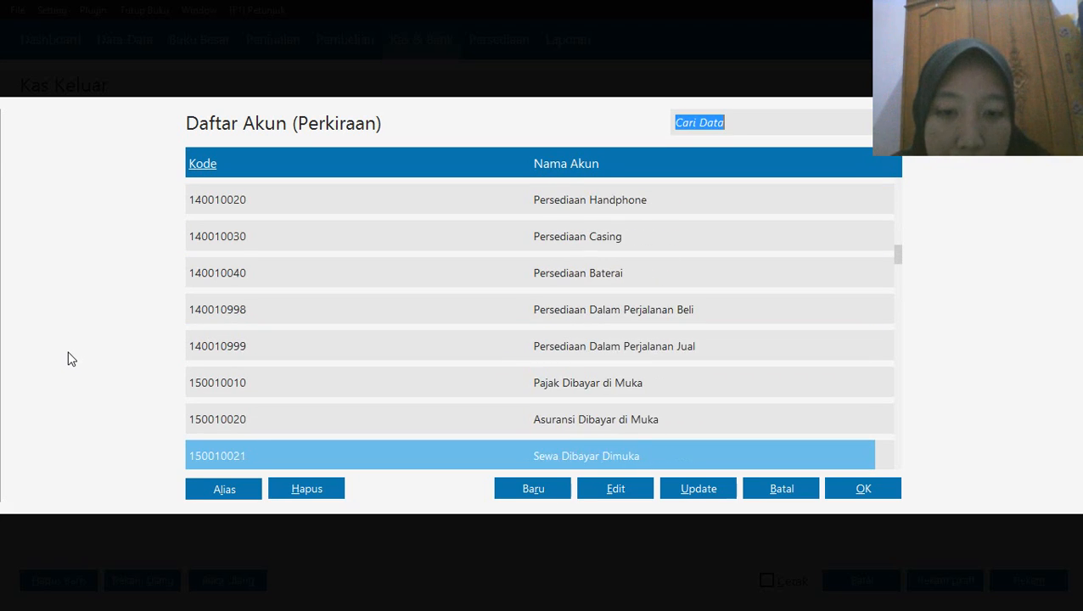
{"action": "key", "text": "Down"}
{"action": "key", "text": "Down"}
{"action": "key", "text": "Down"}
{"action": "key", "text": "Down"}
{"action": "key", "text": "Down"}
{"action": "key", "text": "Down"}
{"action": "key", "text": "Down"}
{"action": "key", "text": "Down"}
{"action": "key", "text": "Down"}
{"action": "key", "text": "Down"}
{"action": "key", "text": "Down"}
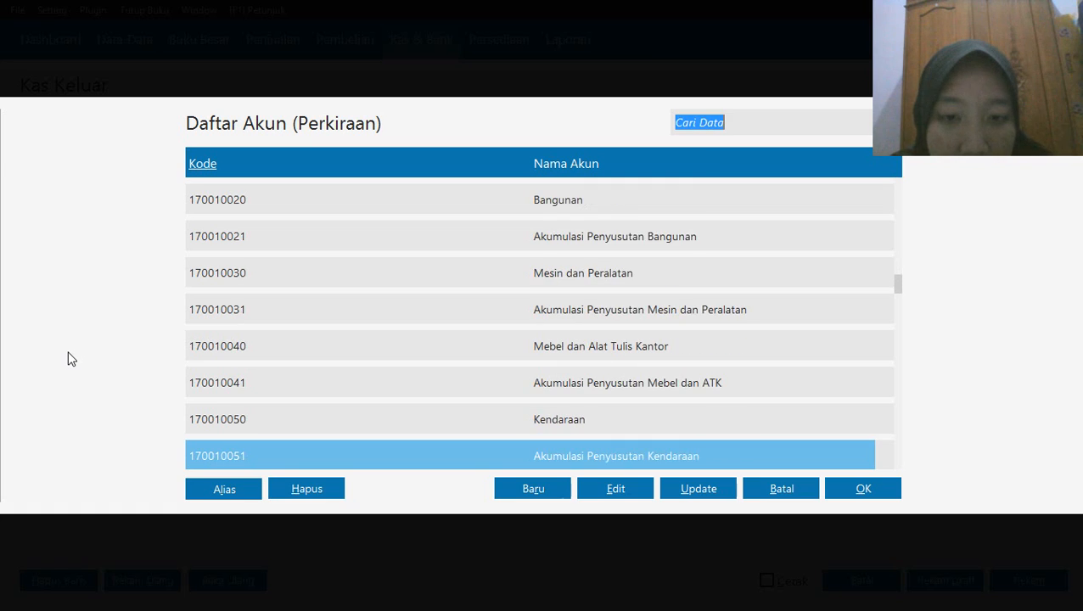
{"action": "key", "text": "Page_Down"}
{"action": "key", "text": "Page_Down"}
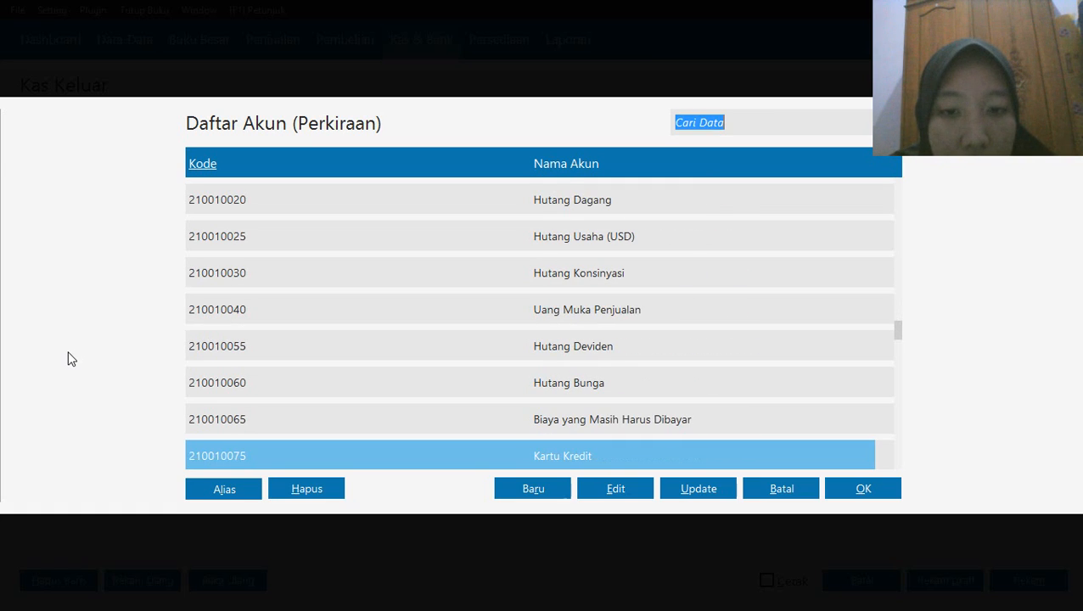
{"action": "key", "text": "Down"}
{"action": "key", "text": "Down"}
{"action": "key", "text": "Down"}
{"action": "key", "text": "Down"}
{"action": "key", "text": "Down"}
{"action": "key", "text": "Down"}
{"action": "key", "text": "Down"}
{"action": "key", "text": "Down"}
{"action": "key", "text": "Down"}
{"action": "key", "text": "Down"}
{"action": "key", "text": "Down"}
{"action": "key", "text": "Down"}
{"action": "key", "text": "Down"}
{"action": "key", "text": "Down"}
{"action": "key", "text": "Down"}
{"action": "key", "text": "Down"}
{"action": "key", "text": "Down"}
{"action": "key", "text": "Down"}
{"action": "key", "text": "Down"}
{"action": "key", "text": "Down"}
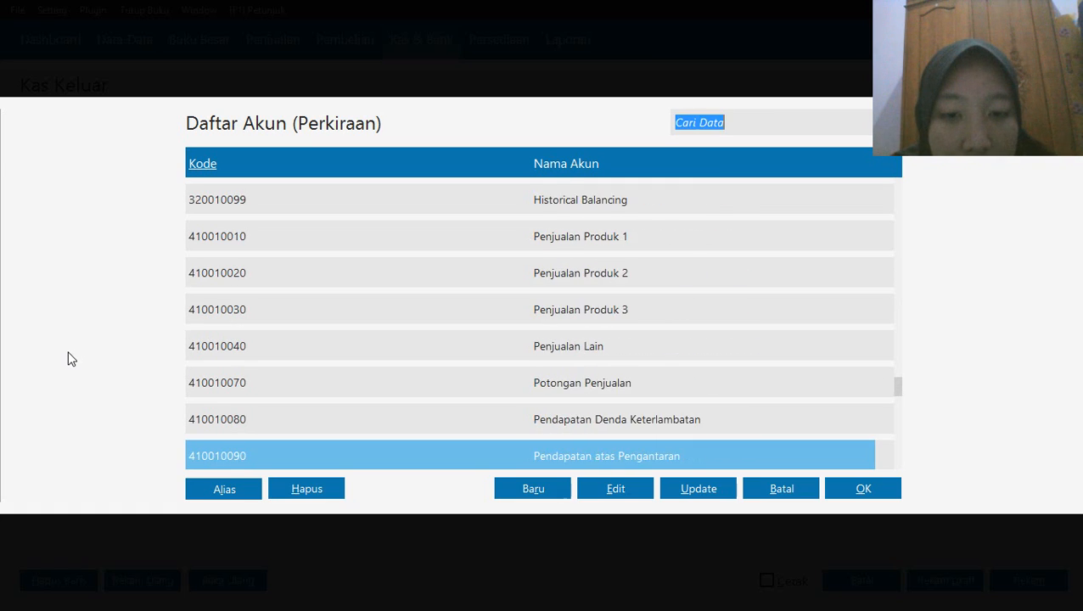
{"action": "key", "text": "Down"}
{"action": "key", "text": "Down"}
{"action": "key", "text": "Down"}
{"action": "key", "text": "Down"}
{"action": "key", "text": "Down"}
{"action": "key", "text": "Down"}
{"action": "key", "text": "Down"}
{"action": "key", "text": "Down"}
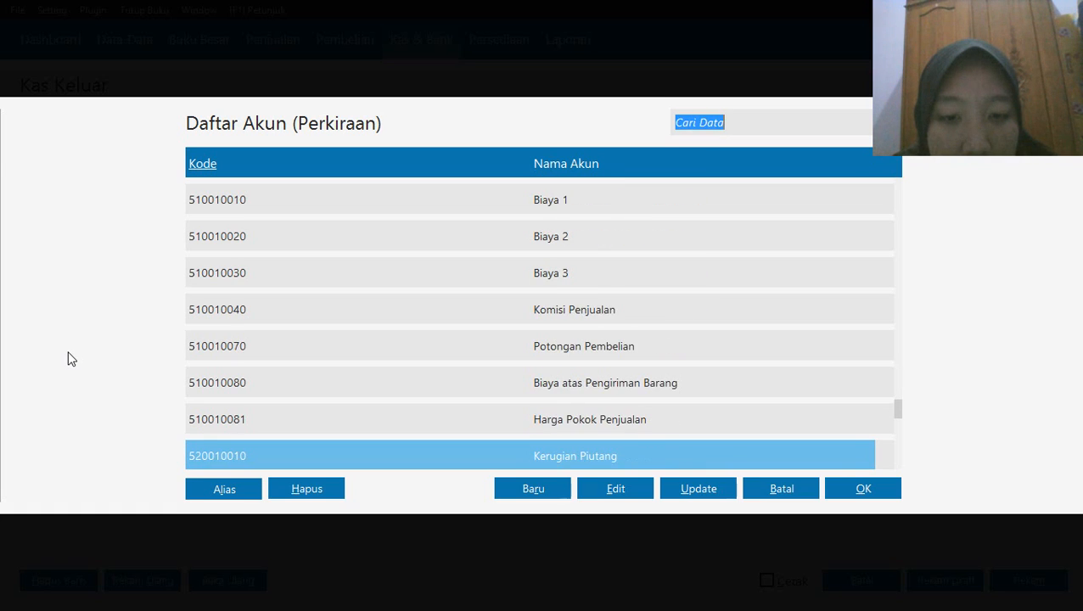
{"action": "key", "text": "Down"}
{"action": "key", "text": "Down"}
{"action": "key", "text": "Down"}
{"action": "key", "text": "Down"}
{"action": "key", "text": "Down"}
{"action": "key", "text": "Down"}
{"action": "key", "text": "Down"}
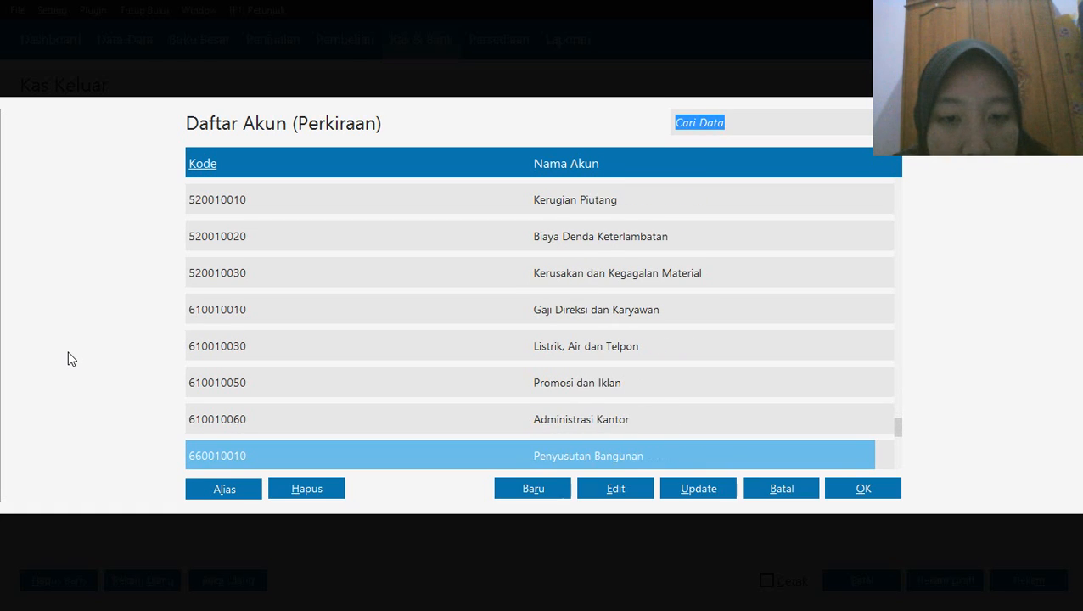
{"action": "key", "text": "Down"}
{"action": "key", "text": "Down"}
{"action": "key", "text": "Down"}
{"action": "key", "text": "Down"}
{"action": "key", "text": "Down"}
{"action": "key", "text": "Down"}
{"action": "key", "text": "Down"}
{"action": "key", "text": "Down"}
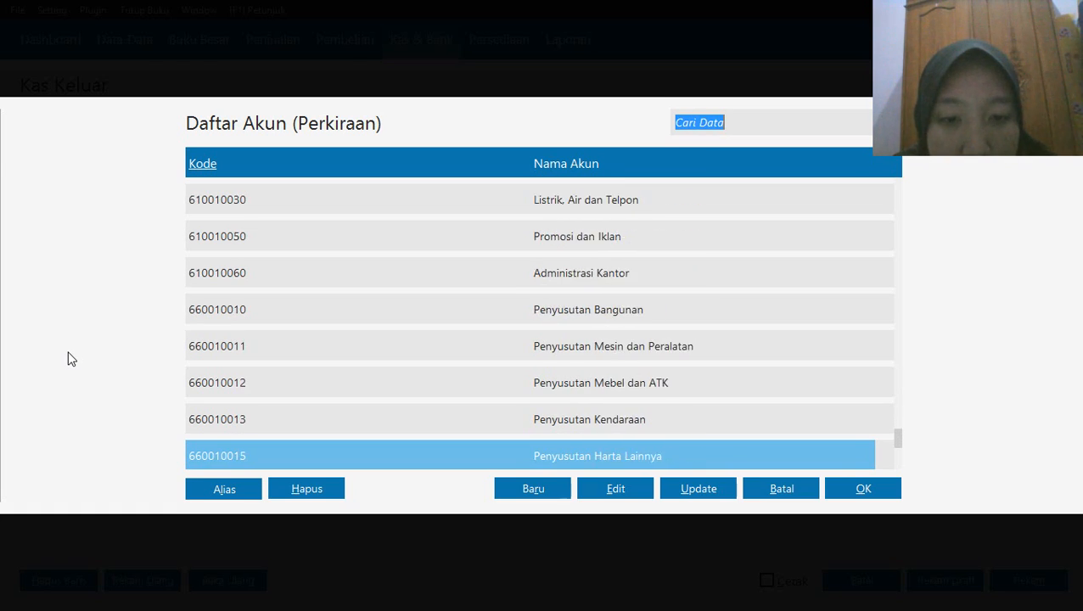
{"action": "key", "text": "Down"}
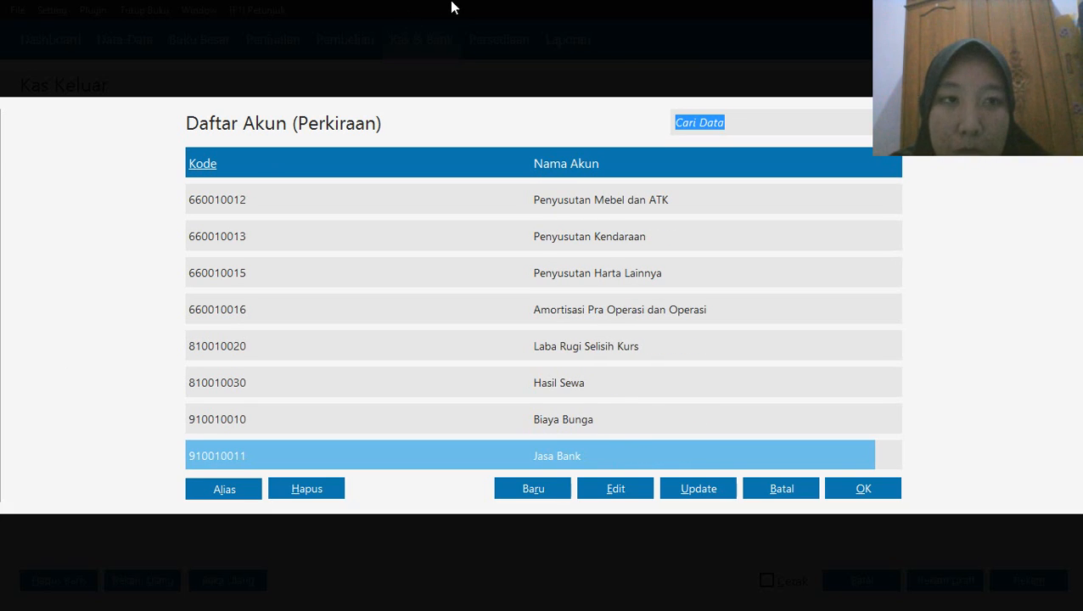
{"action": "left_click", "coordinate": [618, 11]}
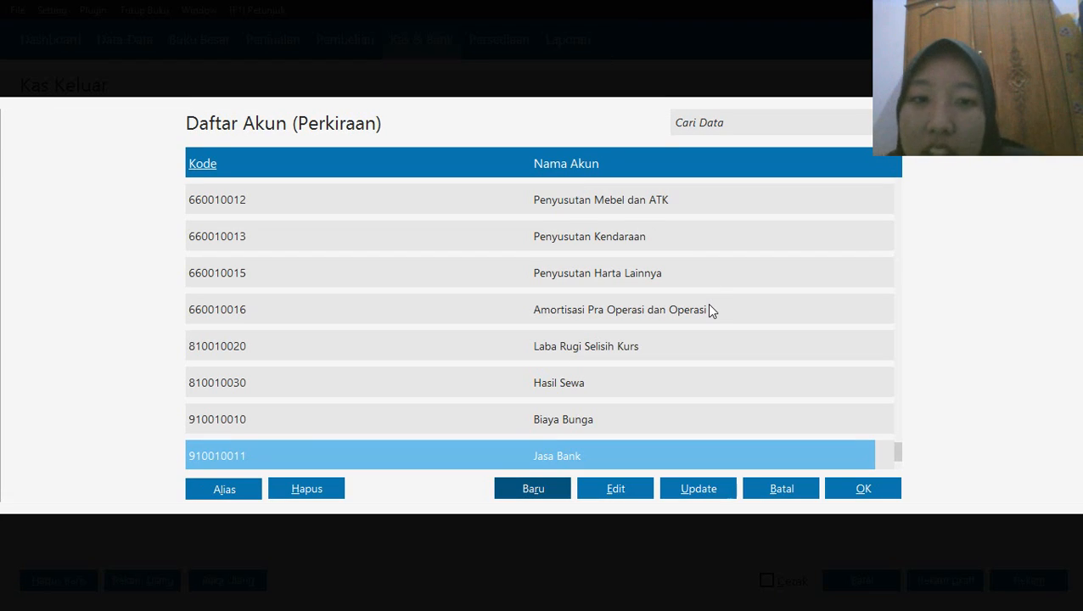
Start a new account from the account list and set its classification to Biaya Operasional
{"action": "left_click", "coordinate": [536, 492]}
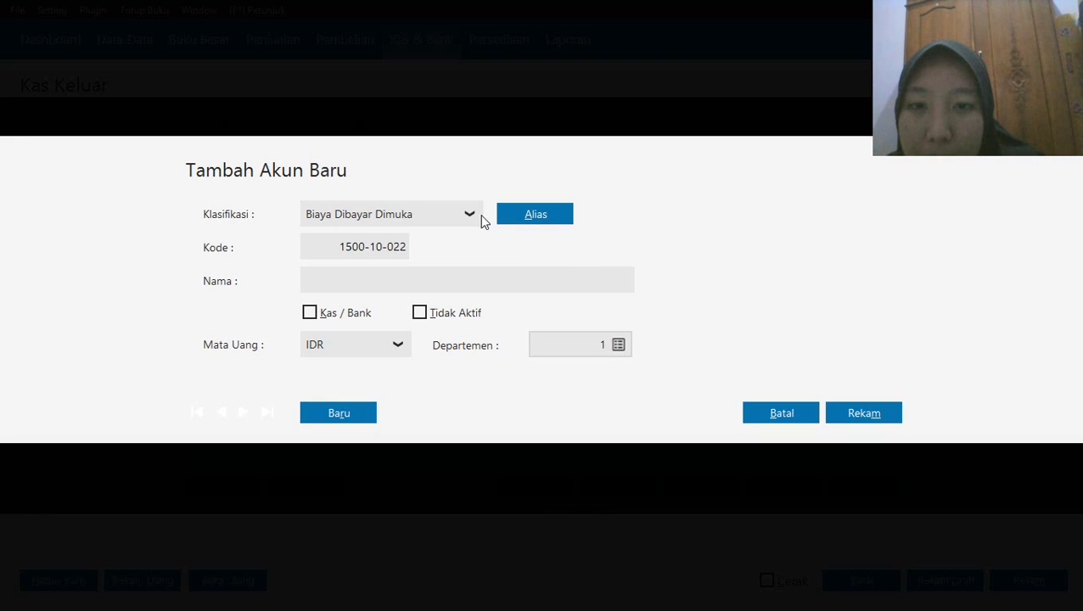
{"action": "left_click", "coordinate": [472, 218]}
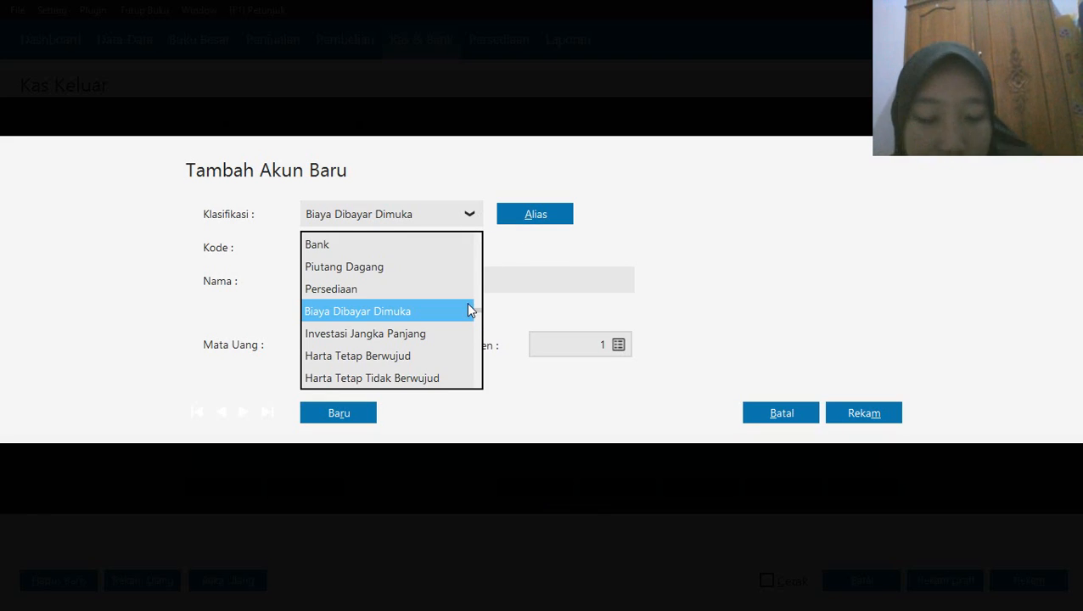
{"action": "key", "text": "Down"}
{"action": "key", "text": "Down"}
{"action": "key", "text": "Down"}
{"action": "key", "text": "Down"}
{"action": "key", "text": "Down"}
{"action": "key", "text": "Down"}
{"action": "key", "text": "Down"}
{"action": "key", "text": "Down"}
{"action": "key", "text": "Down"}
{"action": "key", "text": "Down"}
{"action": "key", "text": "Down"}
{"action": "key", "text": "Down"}
{"action": "key", "text": "Down"}
{"action": "key", "text": "Down"}
{"action": "key", "text": "Down"}
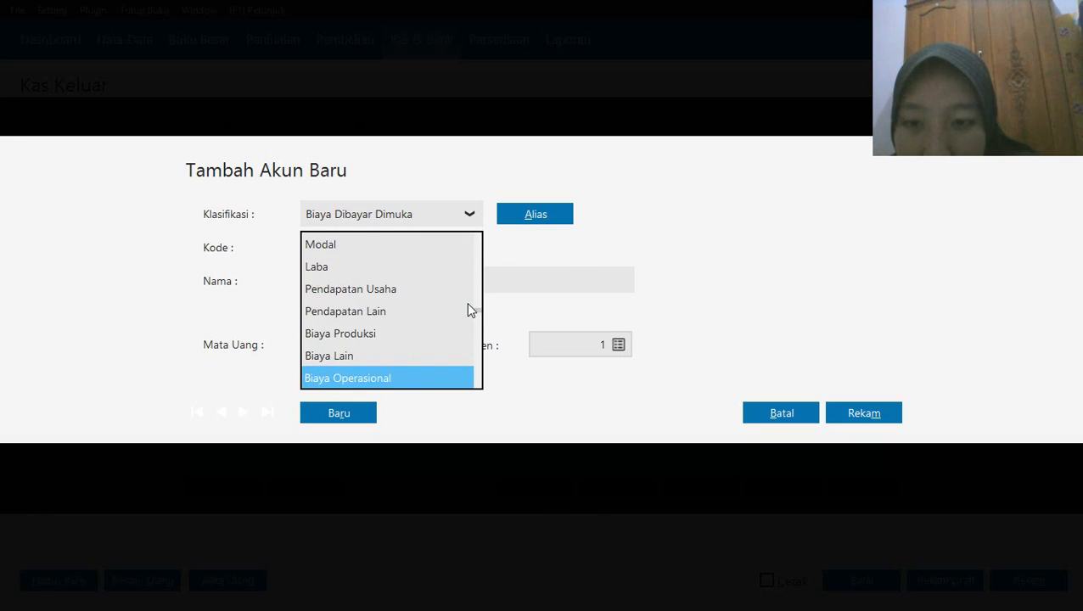
{"action": "left_click", "coordinate": [425, 379]}
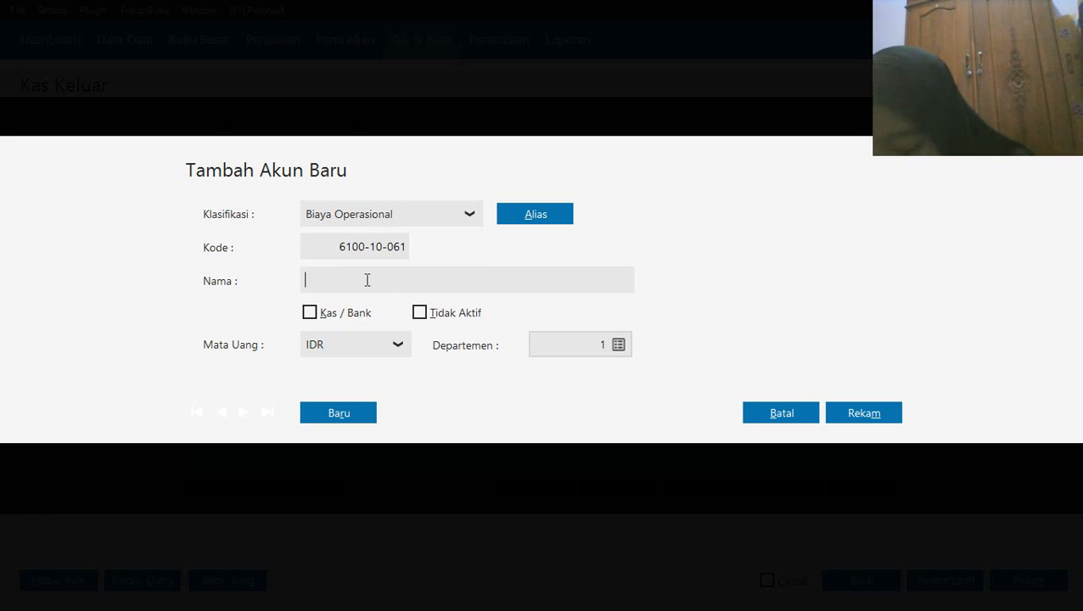
Name the new account Bensin & Parkkir, save it and assign it to the first allocation line
{"action": "type", "text": "Bensin &"}
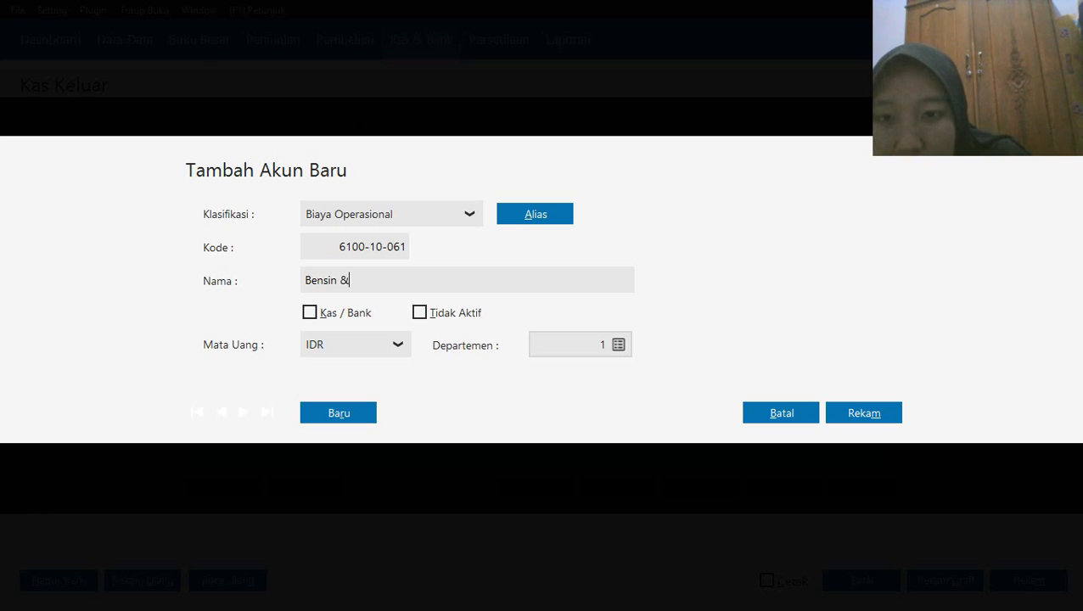
{"action": "type", "text": " Parkkir"}
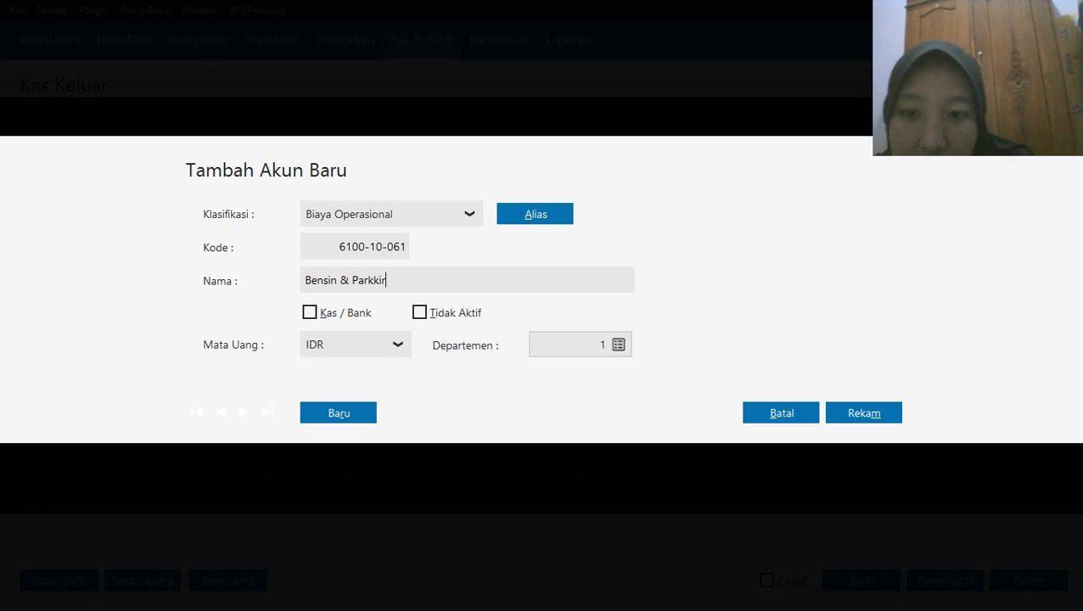
{"action": "left_click", "coordinate": [892, 414]}
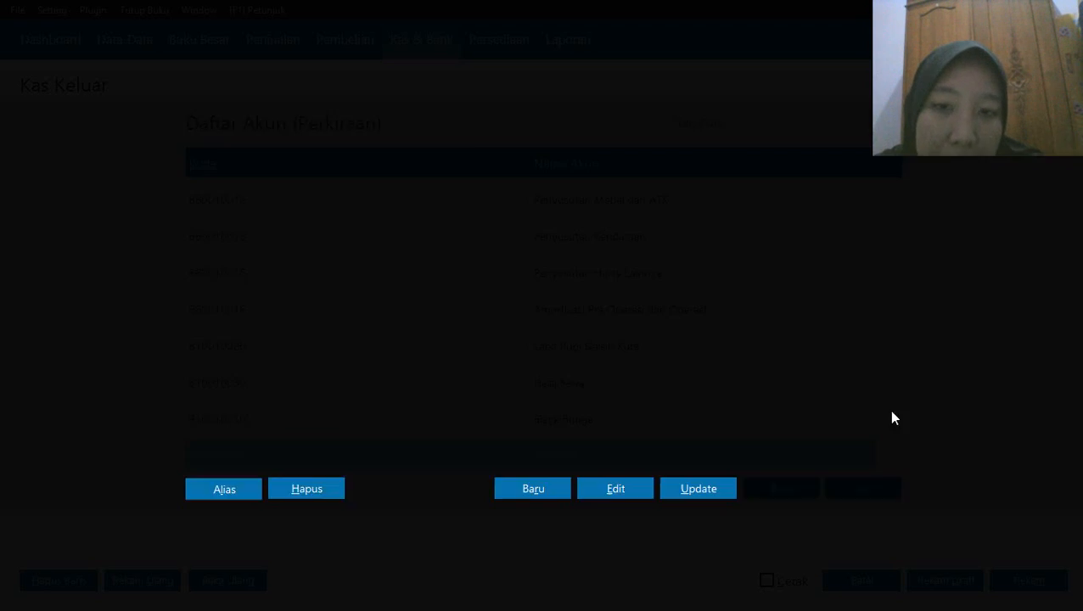
{"action": "left_click", "coordinate": [856, 490]}
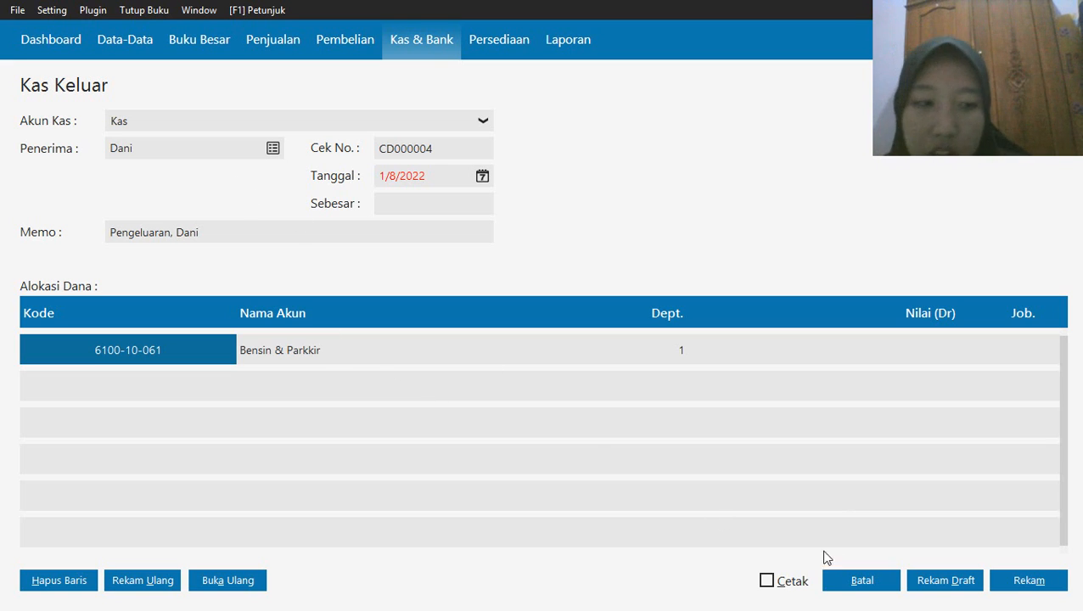
Allocate Rp 25,000 to Bensin & Parkkir and record the disbursement, accepting its date after the accounting period
{"action": "left_click", "coordinate": [1019, 585]}
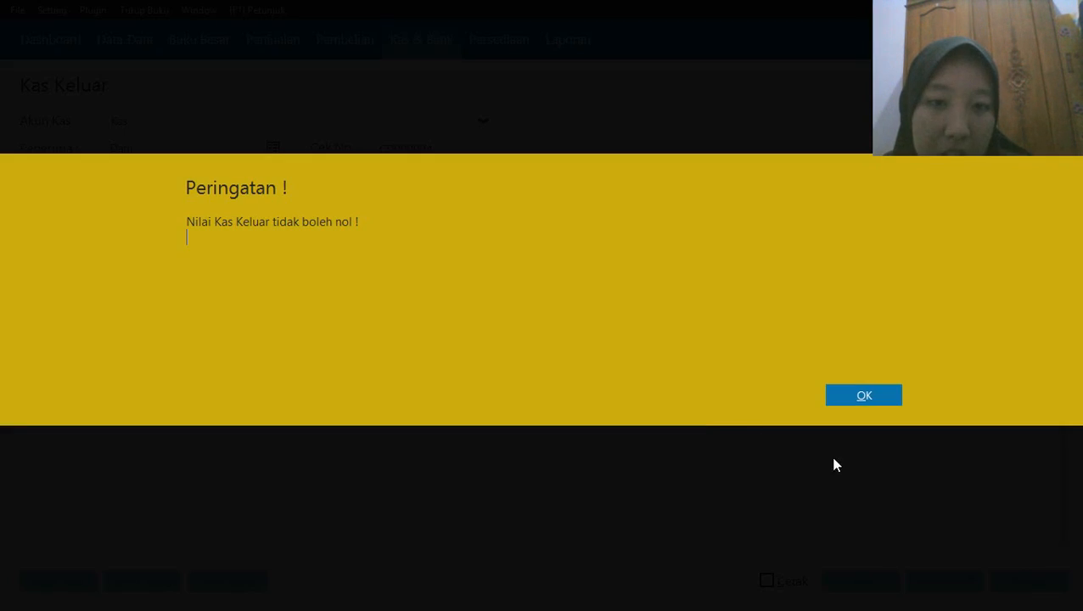
{"action": "left_click", "coordinate": [832, 398]}
{"action": "left_click", "coordinate": [873, 360]}
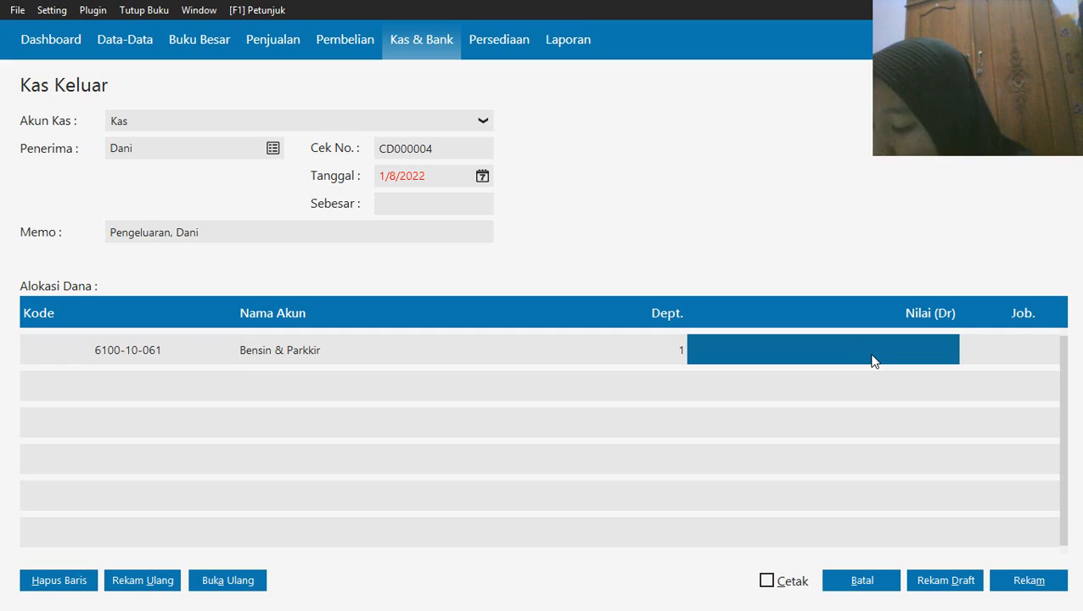
{"action": "left_click", "coordinate": [873, 360]}
{"action": "type", "text": "25,"}
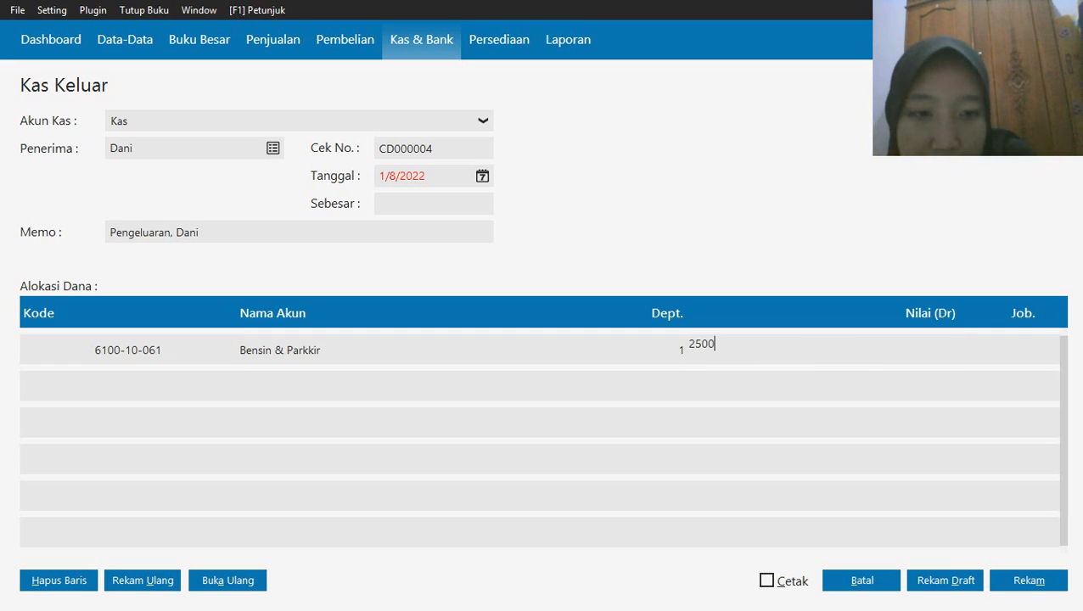
{"action": "type", "text": "000"}
{"action": "left_click", "coordinate": [475, 204]}
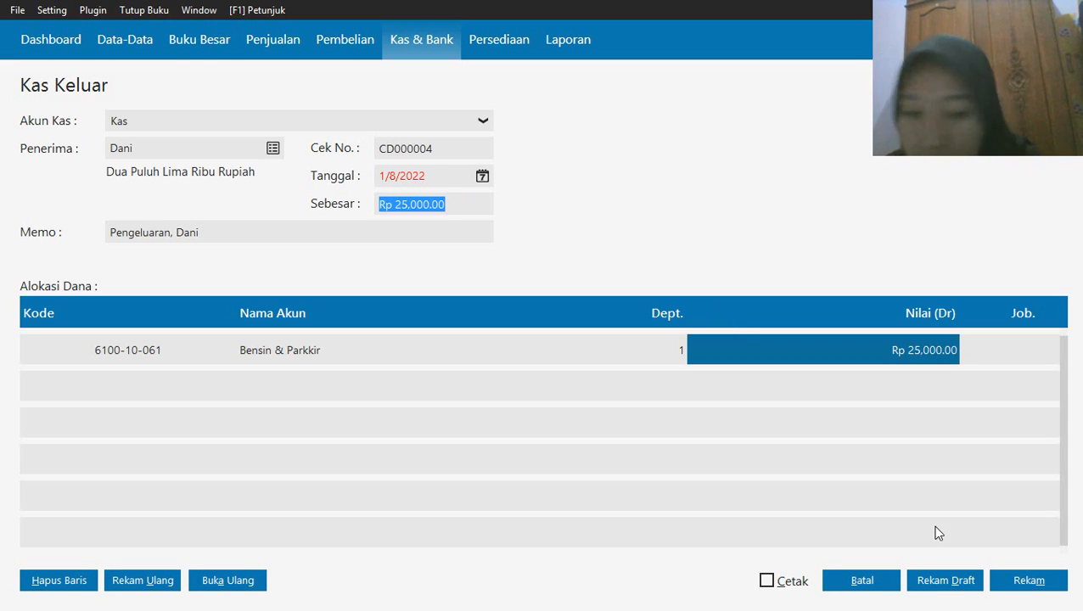
{"action": "left_click", "coordinate": [1030, 584]}
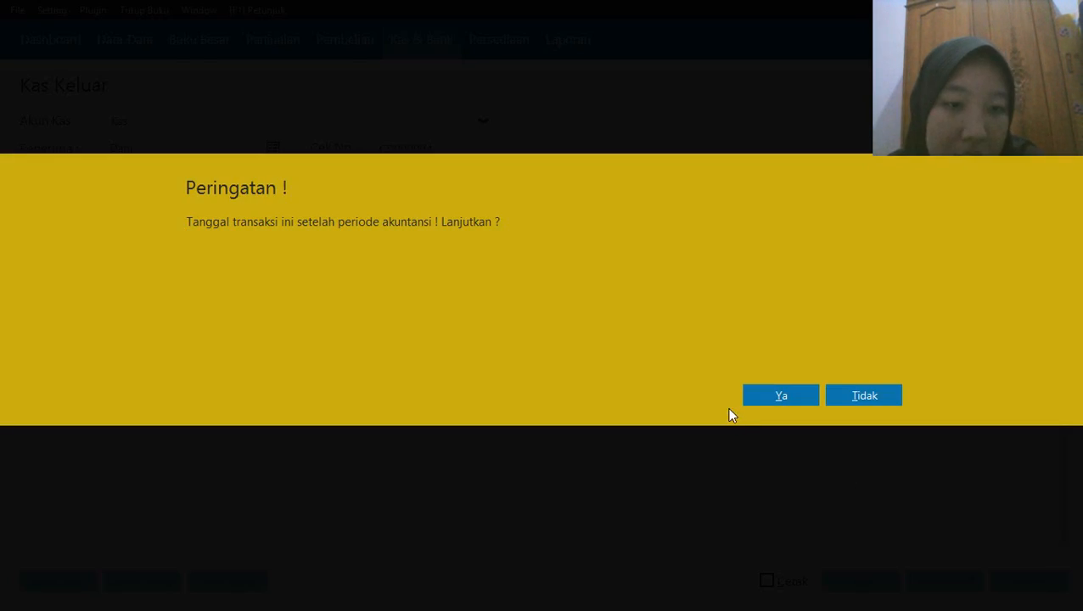
{"action": "left_click", "coordinate": [771, 396]}
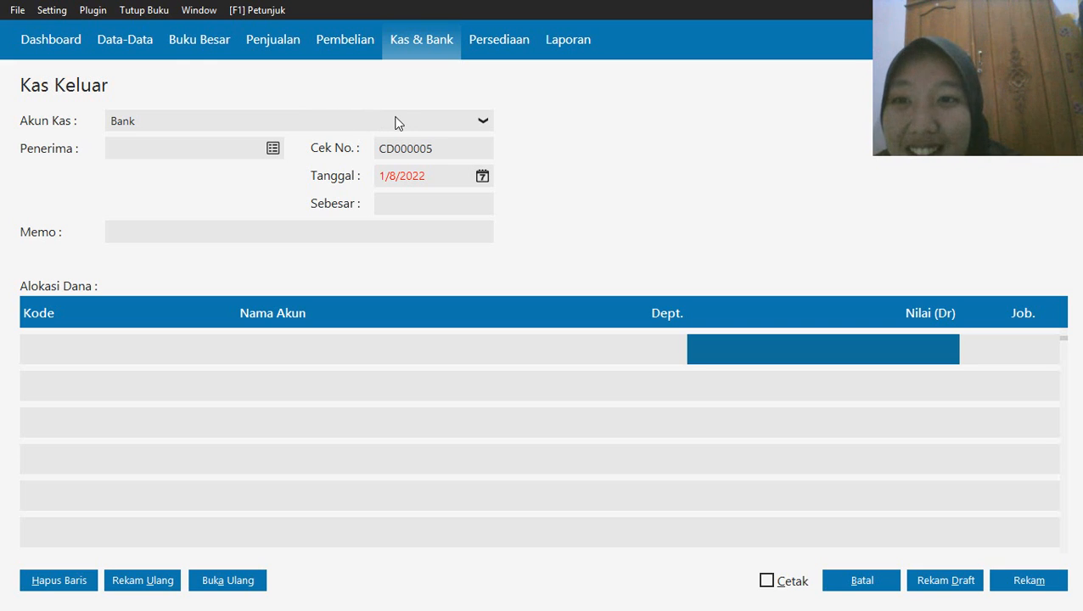
Set the new disbursement's cash account to Kas and its recipient to the fourth customer in the name list
{"action": "left_click", "coordinate": [351, 121]}
{"action": "left_click", "coordinate": [270, 161]}
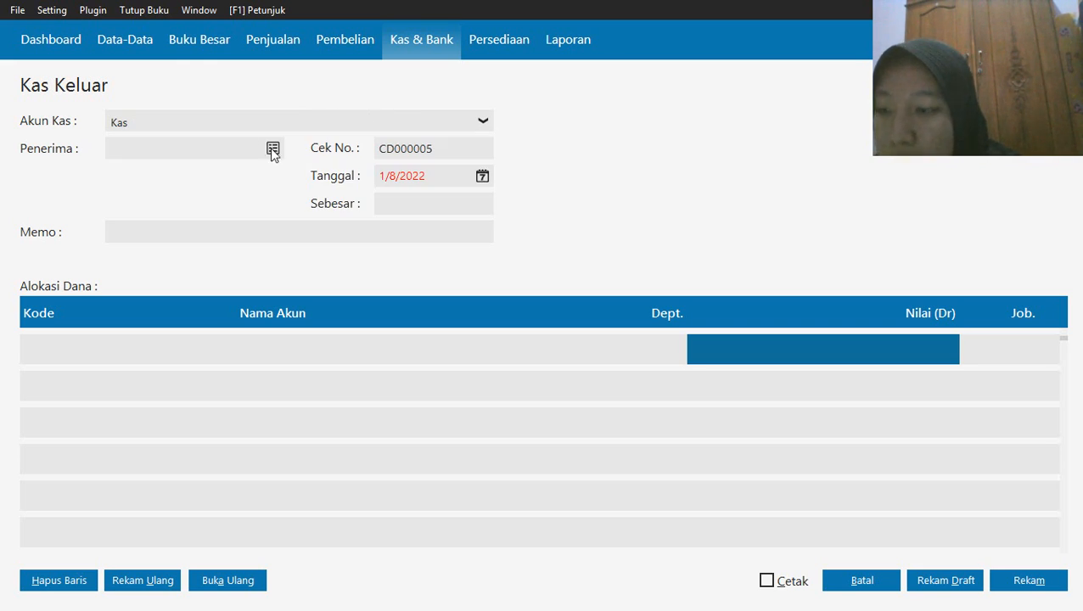
{"action": "left_click", "coordinate": [272, 150]}
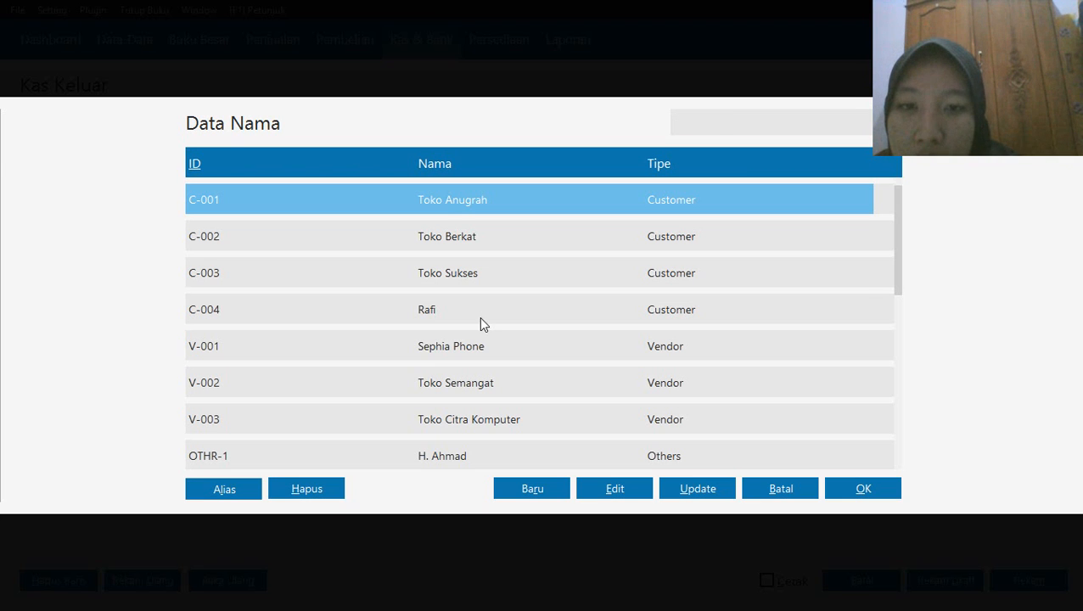
{"action": "left_click", "coordinate": [479, 317]}
{"action": "left_click", "coordinate": [838, 489]}
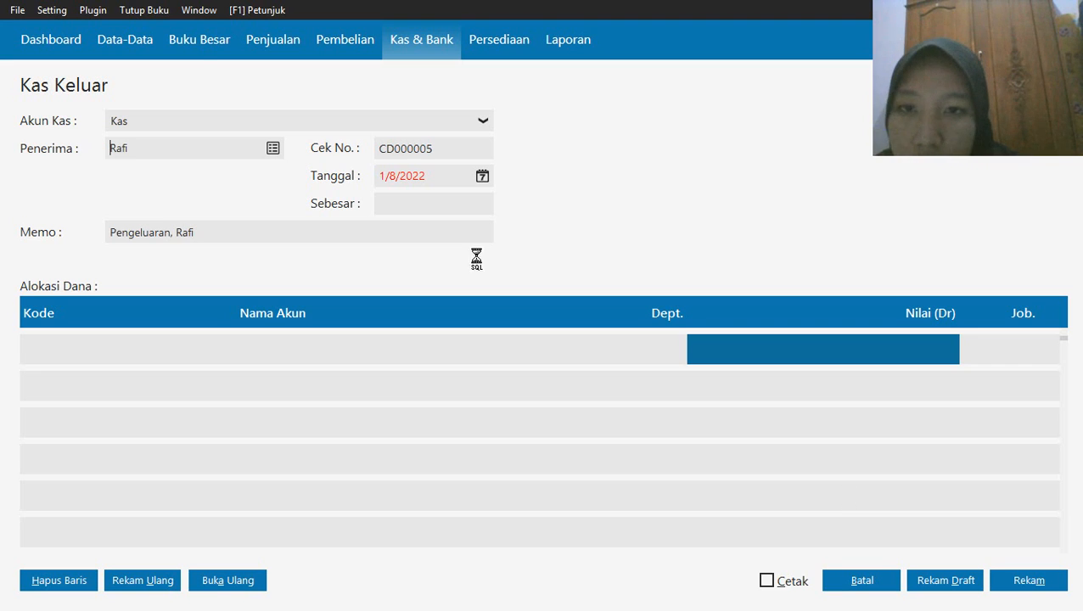
Set the disbursement date to 1/8/2020, using the first month of the accounting period
{"action": "left_click", "coordinate": [478, 178]}
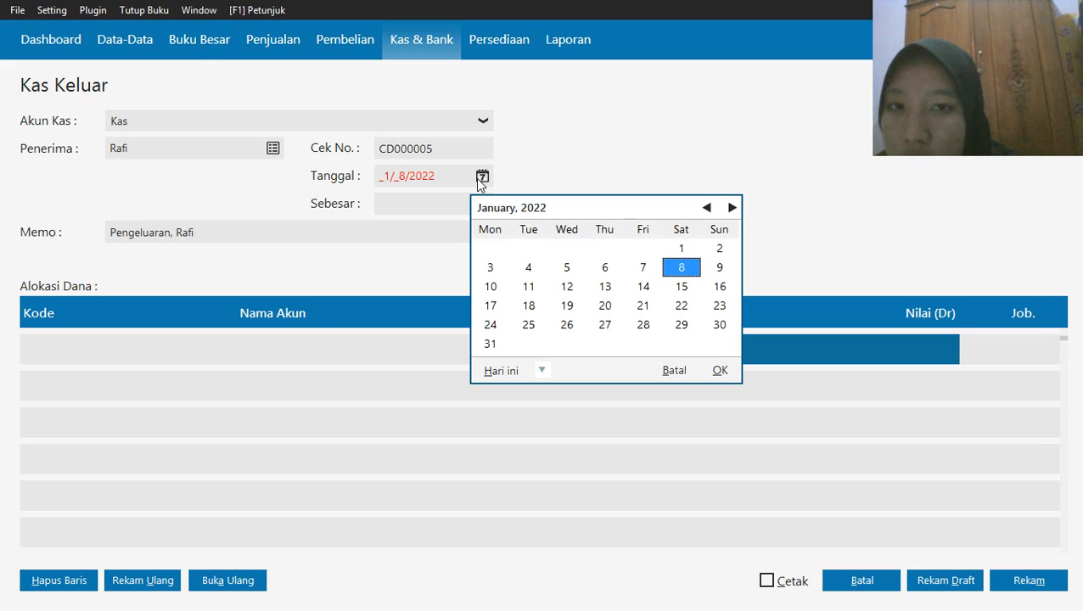
{"action": "left_click", "coordinate": [542, 370]}
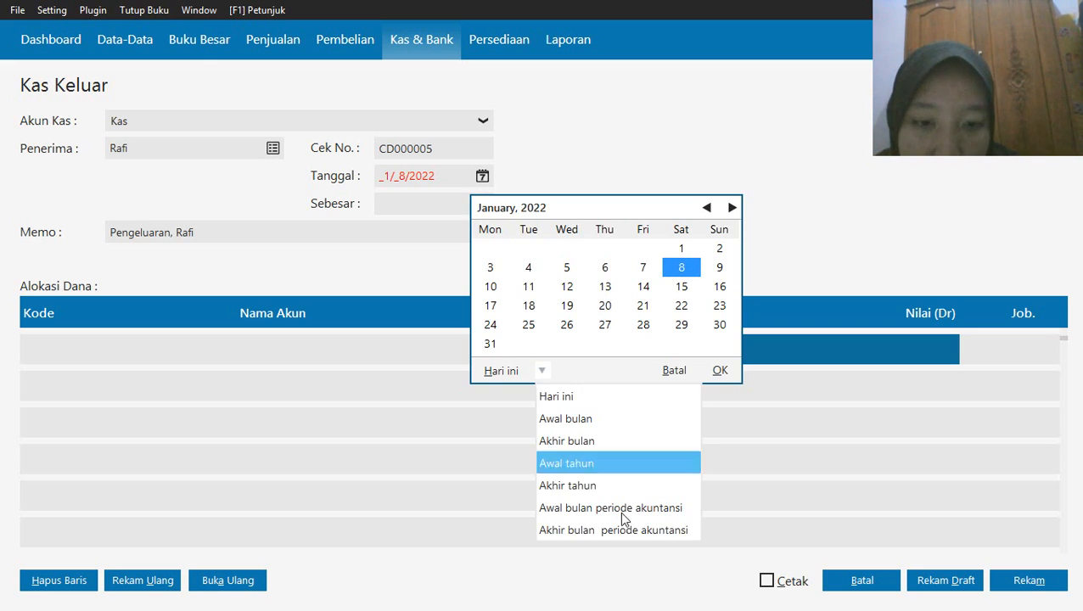
{"action": "left_click", "coordinate": [626, 511]}
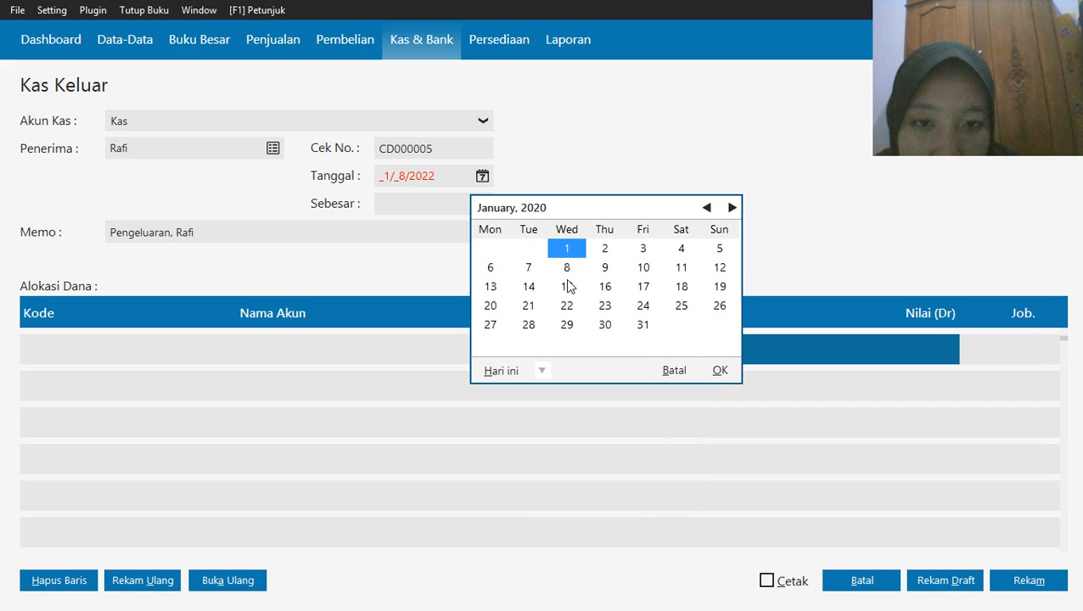
{"action": "left_click", "coordinate": [566, 267]}
{"action": "left_click", "coordinate": [720, 370]}
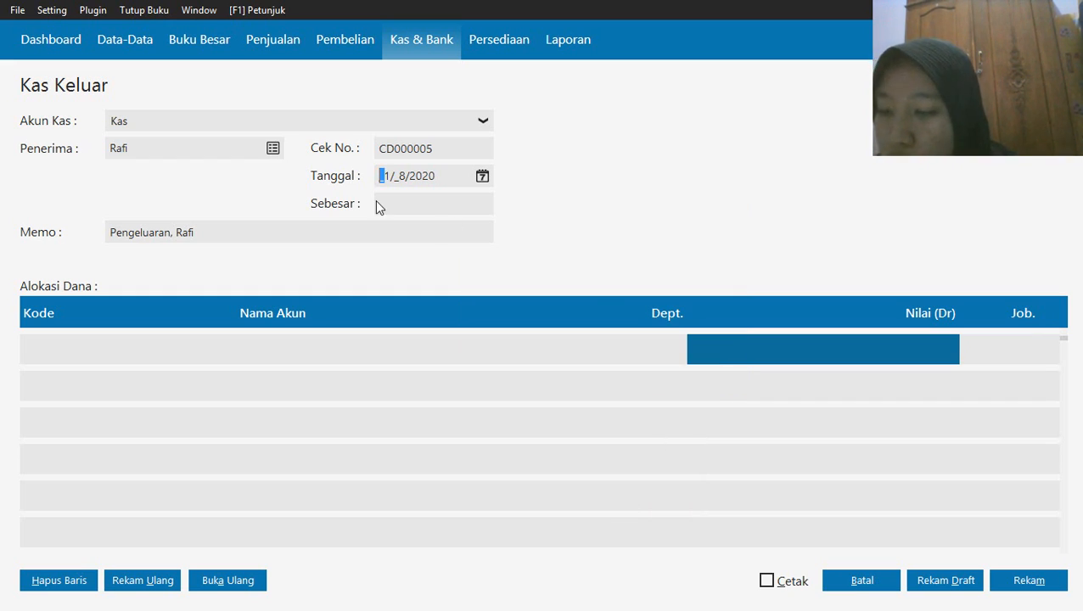
Examine the account list for the first allocation line, down through the expense accounts and back up to the sales accounts
{"action": "left_click", "coordinate": [97, 357]}
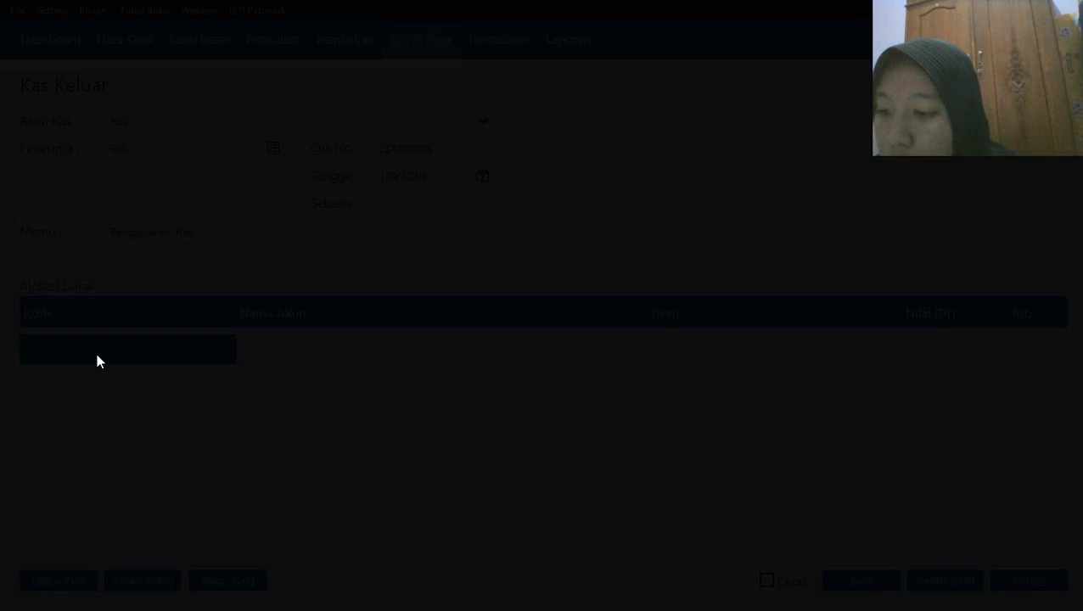
{"action": "key", "text": "Down"}
{"action": "key", "text": "Down"}
{"action": "key", "text": "Down"}
{"action": "key", "text": "Down"}
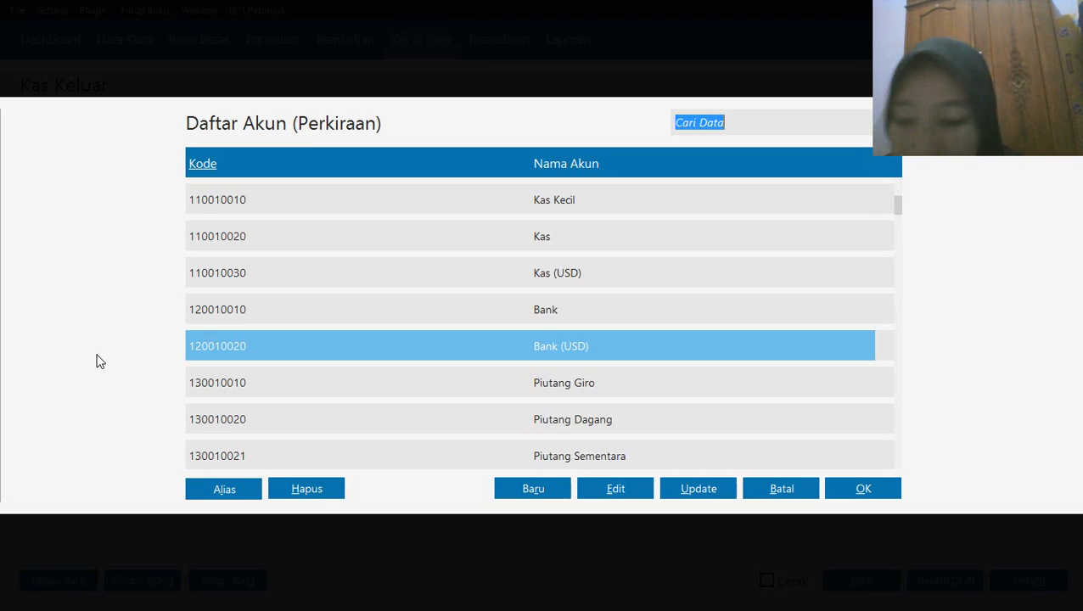
{"action": "key", "text": "Down"}
{"action": "key", "text": "Down"}
{"action": "key", "text": "Down"}
{"action": "key", "text": "Down"}
{"action": "key", "text": "Down"}
{"action": "key", "text": "Down"}
{"action": "key", "text": "Down"}
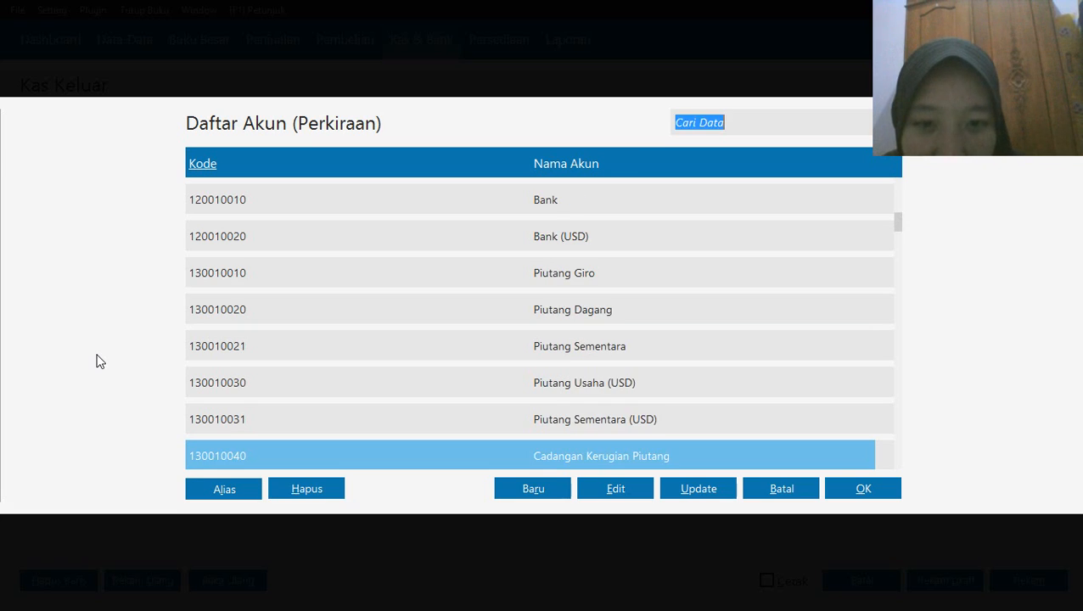
{"action": "key", "text": "Down"}
{"action": "key", "text": "Down"}
{"action": "key", "text": "Down"}
{"action": "key", "text": "Down"}
{"action": "key", "text": "Down"}
{"action": "key", "text": "Down"}
{"action": "key", "text": "Down"}
{"action": "key", "text": "Down"}
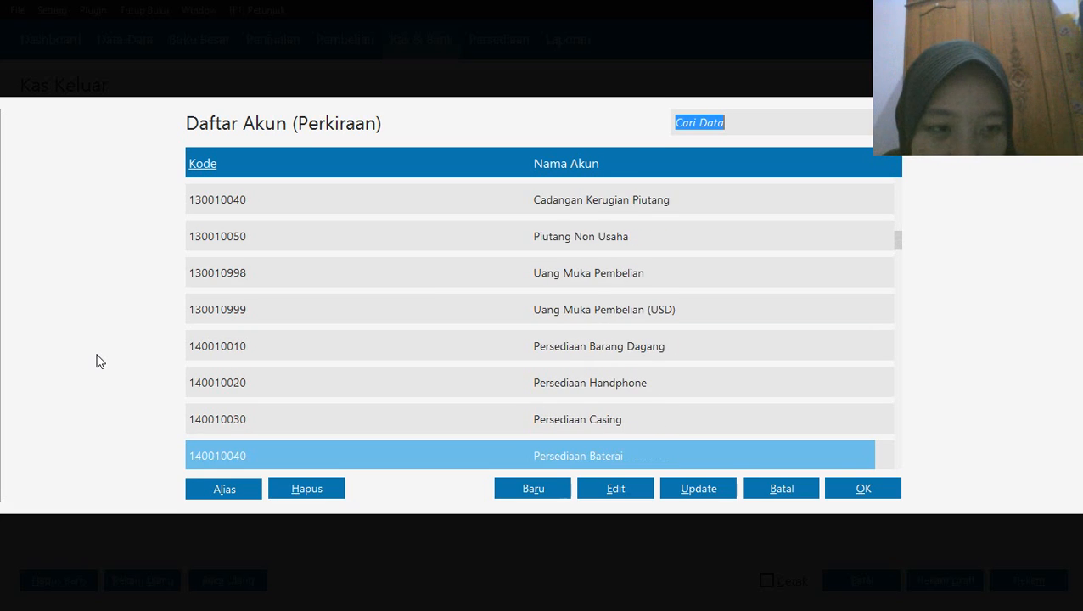
{"action": "key", "text": "Down"}
{"action": "key", "text": "Down"}
{"action": "key", "text": "Down"}
{"action": "key", "text": "Down"}
{"action": "key", "text": "Down"}
{"action": "key", "text": "Down"}
{"action": "key", "text": "Down"}
{"action": "key", "text": "Down"}
{"action": "key", "text": "Down"}
{"action": "key", "text": "Down"}
{"action": "key", "text": "Down"}
{"action": "key", "text": "Down"}
{"action": "key", "text": "Down"}
{"action": "key", "text": "Down"}
{"action": "key", "text": "Down"}
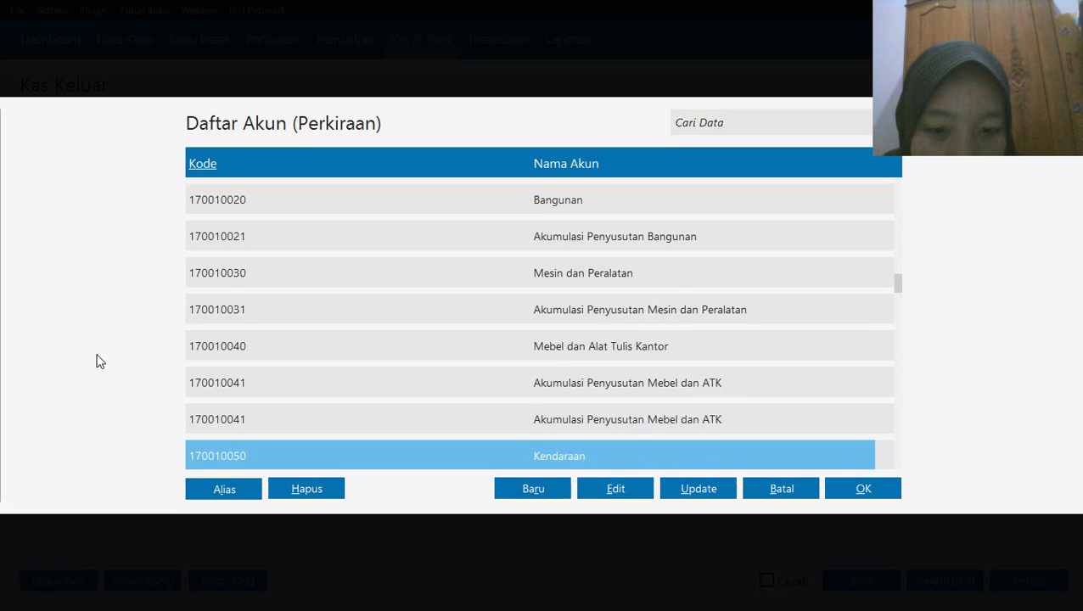
{"action": "key", "text": "Down"}
{"action": "key", "text": "Down"}
{"action": "key", "text": "Down"}
{"action": "key", "text": "Down"}
{"action": "key", "text": "Down"}
{"action": "key", "text": "Down"}
{"action": "key", "text": "Down"}
{"action": "key", "text": "Down"}
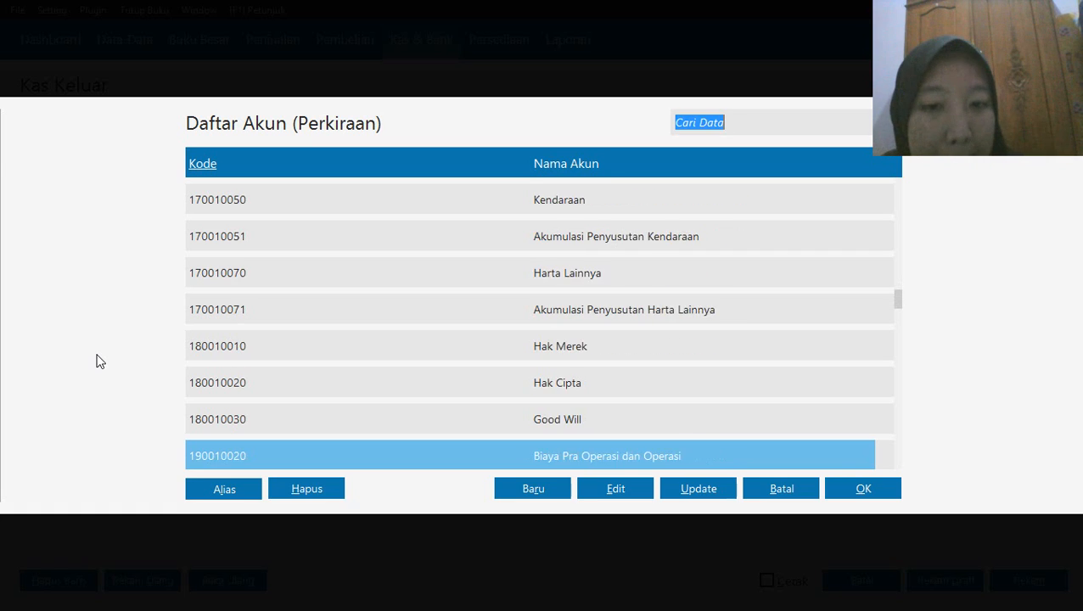
{"action": "key", "text": "Down"}
{"action": "key", "text": "Down"}
{"action": "key", "text": "Down"}
{"action": "key", "text": "Down"}
{"action": "key", "text": "Down"}
{"action": "key", "text": "Down"}
{"action": "key", "text": "Down"}
{"action": "key", "text": "Down"}
{"action": "key", "text": "Down"}
{"action": "key", "text": "Down"}
{"action": "key", "text": "Down"}
{"action": "key", "text": "Down"}
{"action": "key", "text": "Down"}
{"action": "key", "text": "Down"}
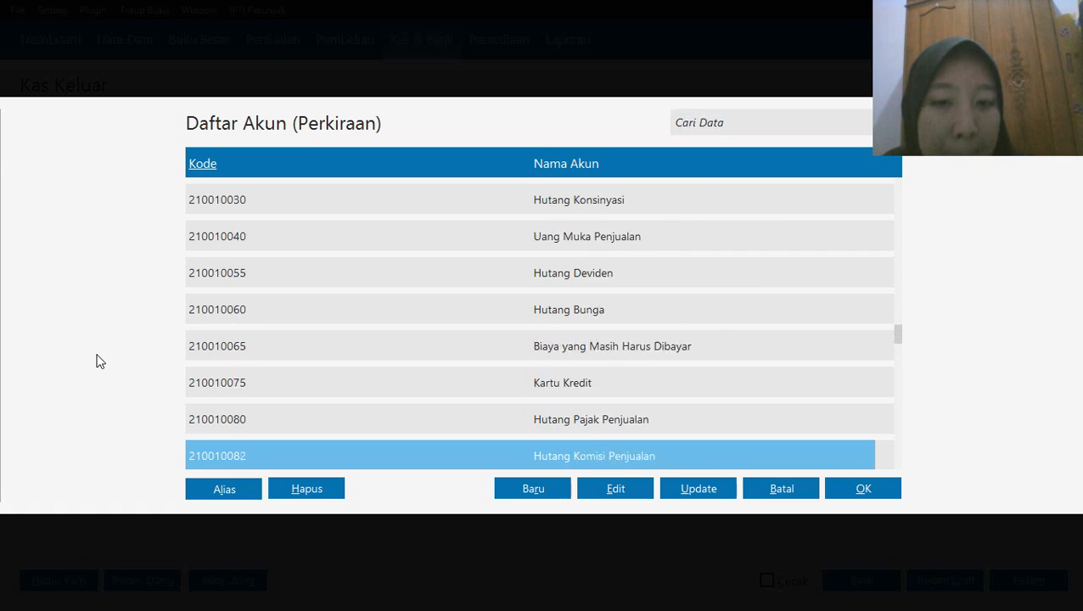
{"action": "key", "text": "Down"}
{"action": "key", "text": "Down"}
{"action": "key", "text": "Down"}
{"action": "key", "text": "Down"}
{"action": "key", "text": "Down"}
{"action": "key", "text": "Down"}
{"action": "key", "text": "Down"}
{"action": "key", "text": "Down"}
{"action": "key", "text": "Down"}
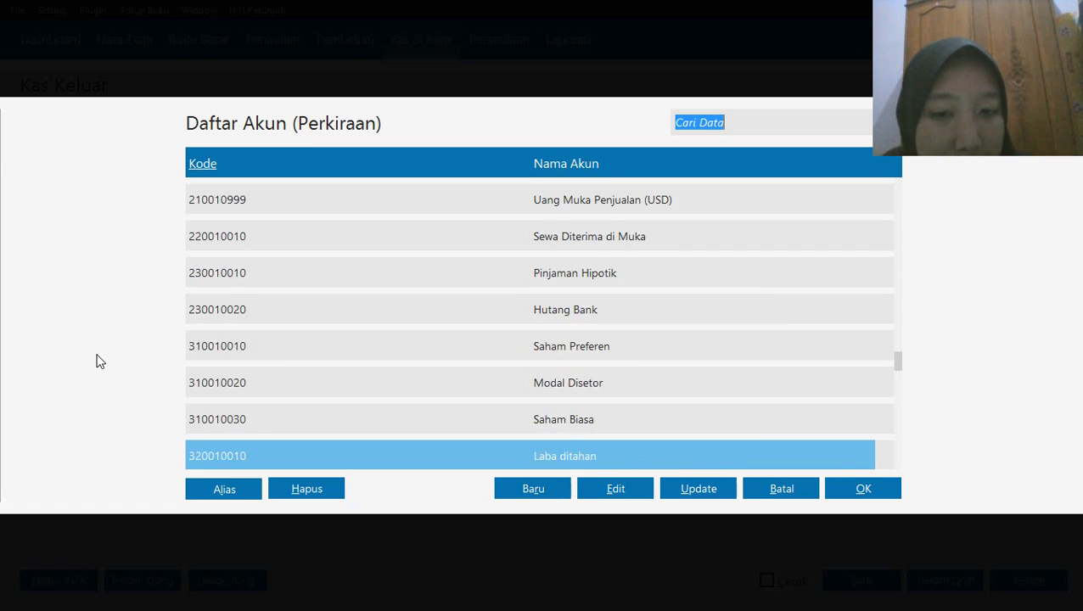
{"action": "key", "text": "Down"}
{"action": "key", "text": "Down"}
{"action": "key", "text": "Down"}
{"action": "key", "text": "Down"}
{"action": "key", "text": "Down"}
{"action": "key", "text": "Down"}
{"action": "key", "text": "Down"}
{"action": "key", "text": "Down"}
{"action": "key", "text": "Down"}
{"action": "key", "text": "Down"}
{"action": "key", "text": "Down"}
{"action": "key", "text": "Down"}
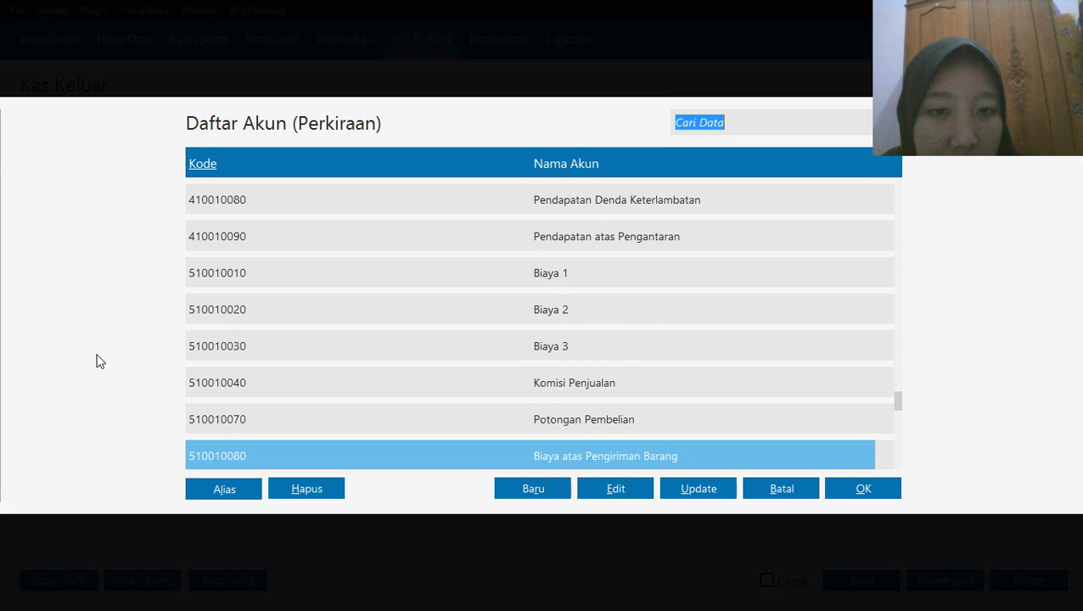
{"action": "key", "text": "Down"}
{"action": "key", "text": "Down"}
{"action": "key", "text": "Down"}
{"action": "key", "text": "Down"}
{"action": "key", "text": "Down"}
{"action": "key", "text": "Down"}
{"action": "key", "text": "Down"}
{"action": "key", "text": "Down"}
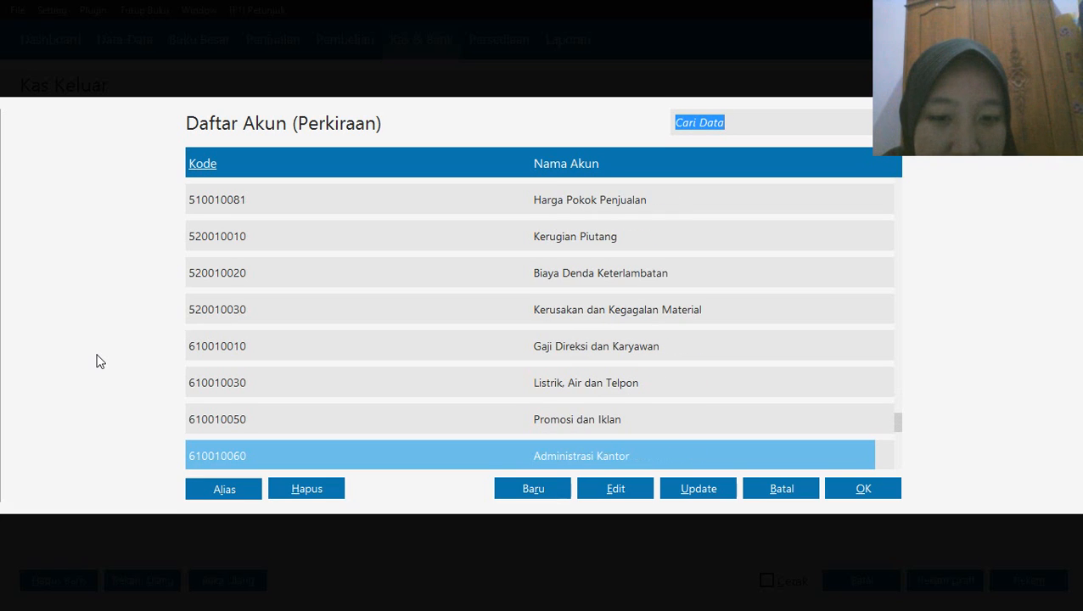
{"action": "key", "text": "Down"}
{"action": "key", "text": "Down"}
{"action": "key", "text": "Down"}
{"action": "key", "text": "Down"}
{"action": "key", "text": "Down"}
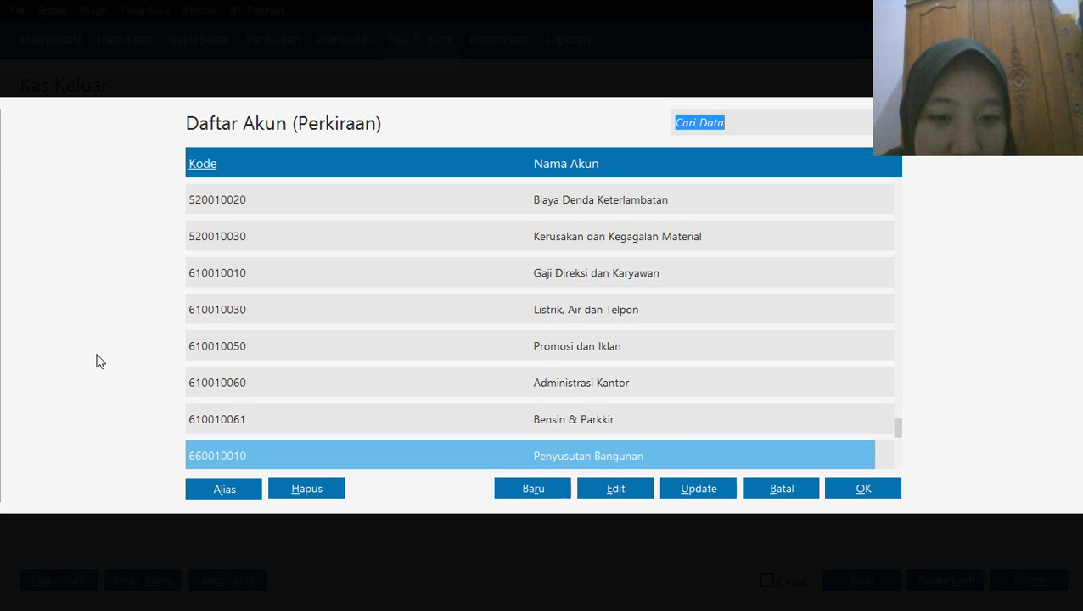
{"action": "key", "text": "Down"}
{"action": "key", "text": "Down"}
{"action": "key", "text": "Down"}
{"action": "key", "text": "Down"}
{"action": "key", "text": "Down"}
{"action": "key", "text": "Down"}
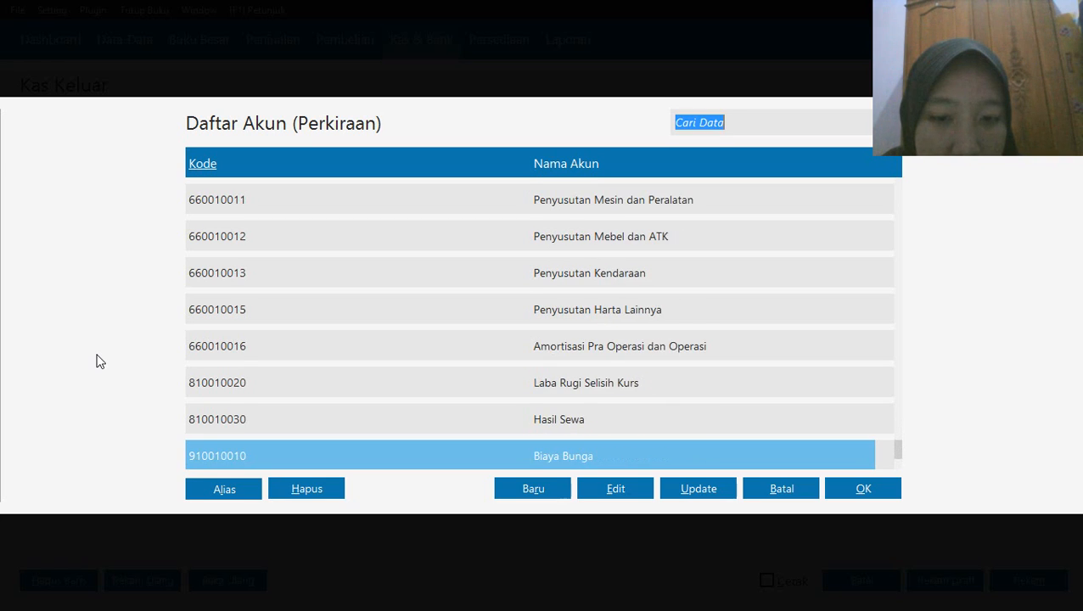
{"action": "key", "text": "Up"}
{"action": "key", "text": "Up"}
{"action": "key", "text": "Up"}
{"action": "key", "text": "Up"}
{"action": "key", "text": "Up"}
{"action": "key", "text": "Up"}
{"action": "key", "text": "Up"}
{"action": "key", "text": "Up"}
{"action": "key", "text": "Up"}
{"action": "key", "text": "Up"}
{"action": "key", "text": "Up"}
{"action": "key", "text": "Up"}
{"action": "key", "text": "Up"}
{"action": "key", "text": "Up"}
{"action": "key", "text": "Up"}
{"action": "key", "text": "Up"}
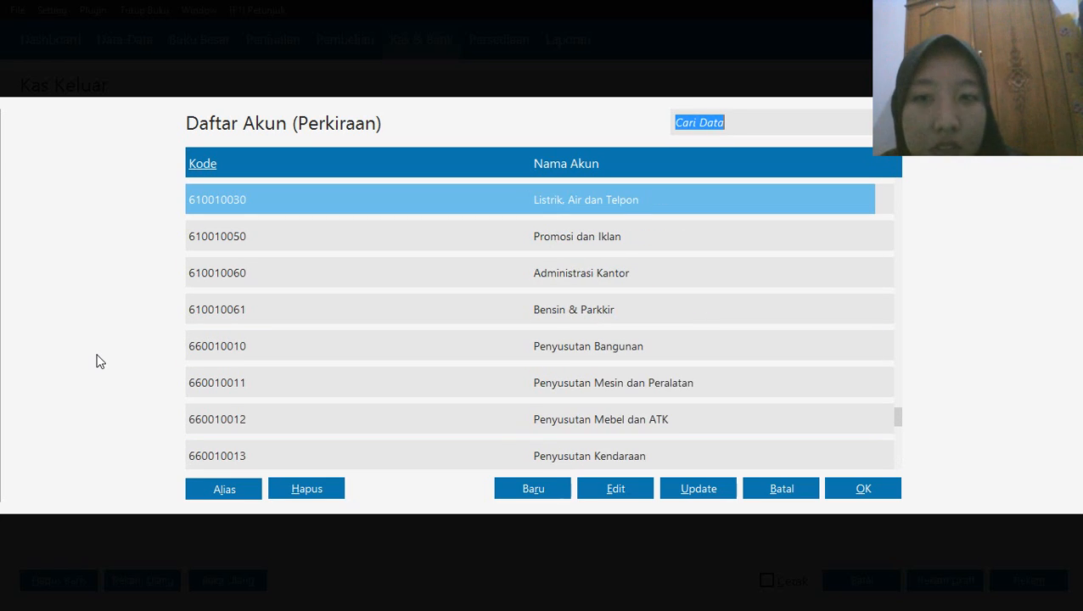
{"action": "key", "text": "Up"}
{"action": "key", "text": "Up"}
{"action": "key", "text": "Up"}
{"action": "key", "text": "Up"}
{"action": "key", "text": "Up"}
{"action": "key", "text": "Up"}
{"action": "key", "text": "Up"}
{"action": "key", "text": "Up"}
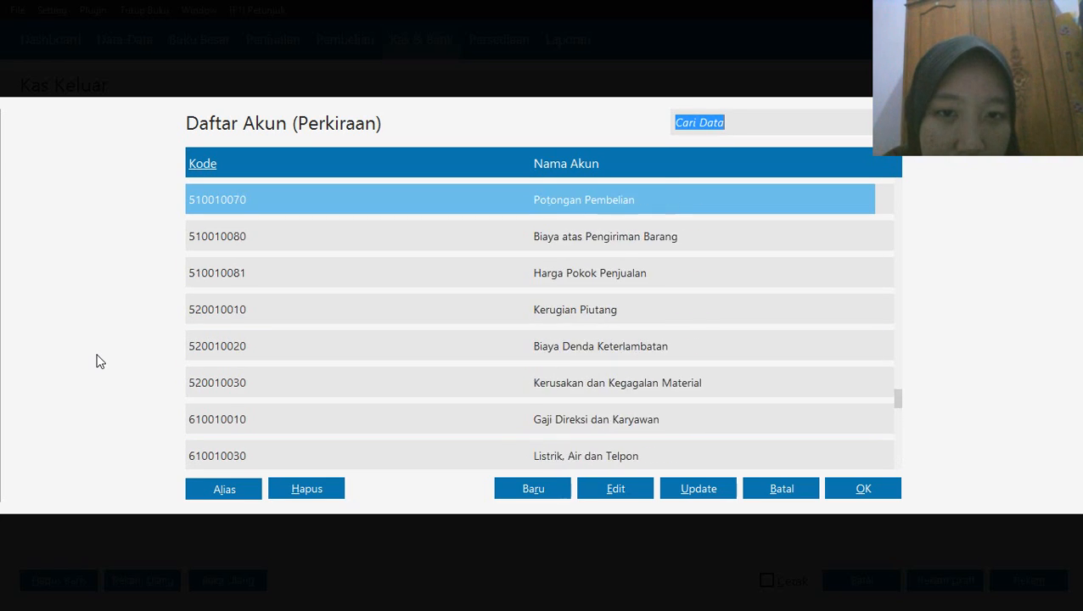
{"action": "key", "text": "Up"}
{"action": "key", "text": "Up"}
{"action": "key", "text": "Up"}
{"action": "key", "text": "Up"}
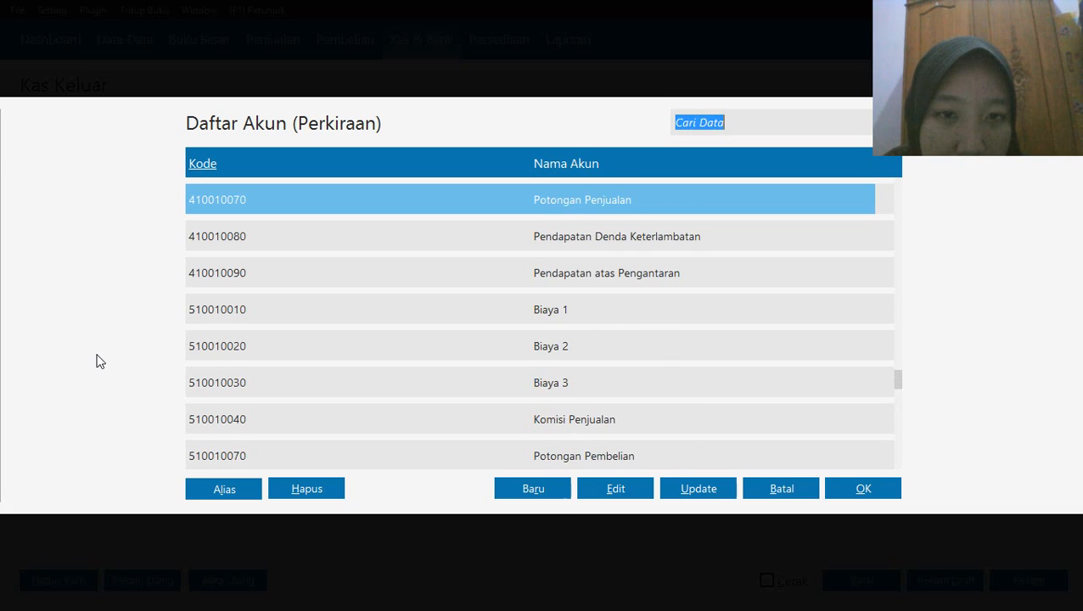
{"action": "key", "text": "Up"}
{"action": "key", "text": "Up"}
{"action": "key", "text": "Up"}
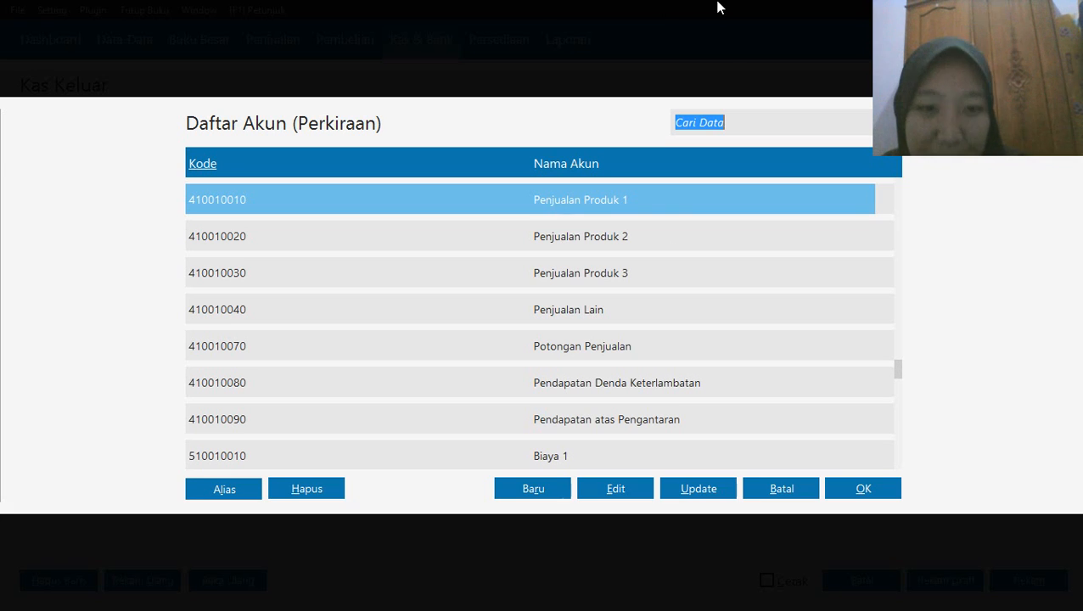
Order the account list by account name and assign Pendapatan Lain to the first allocation line
{"action": "mouse_move", "coordinate": [719, 8]}
{"action": "left_click", "coordinate": [622, 12]}
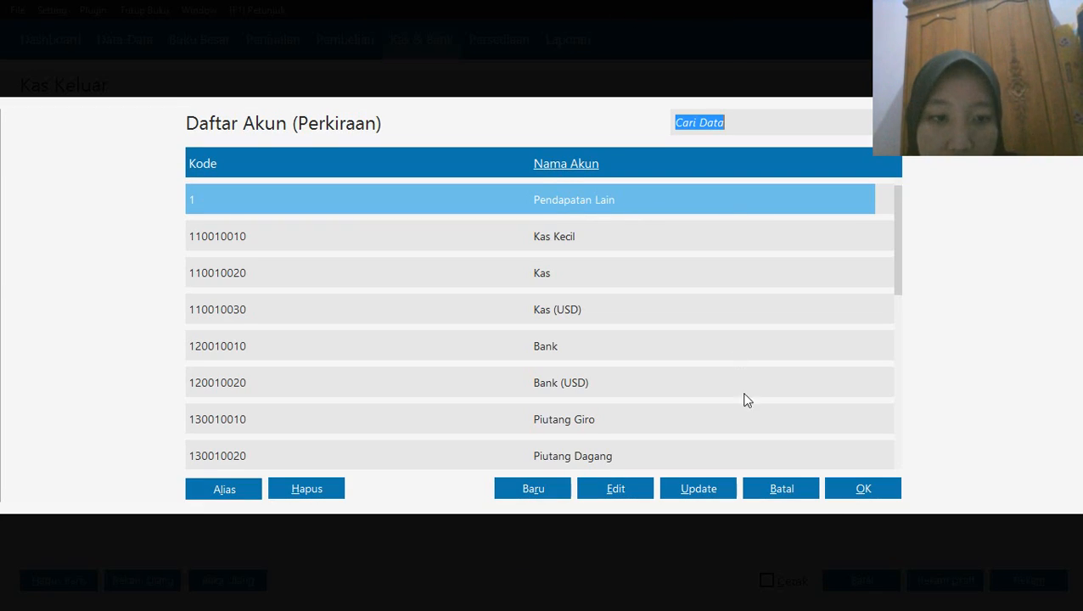
{"action": "left_click", "coordinate": [855, 490]}
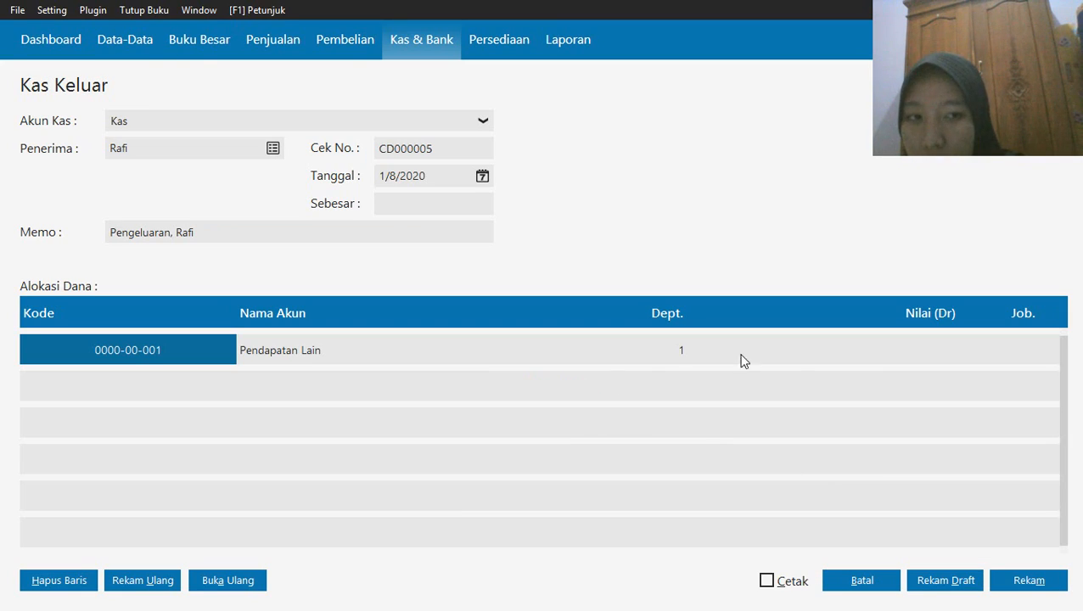
Set the Pendapatan Lain allocation to Rp 180,000 and record the disbursement
{"action": "left_click", "coordinate": [822, 347]}
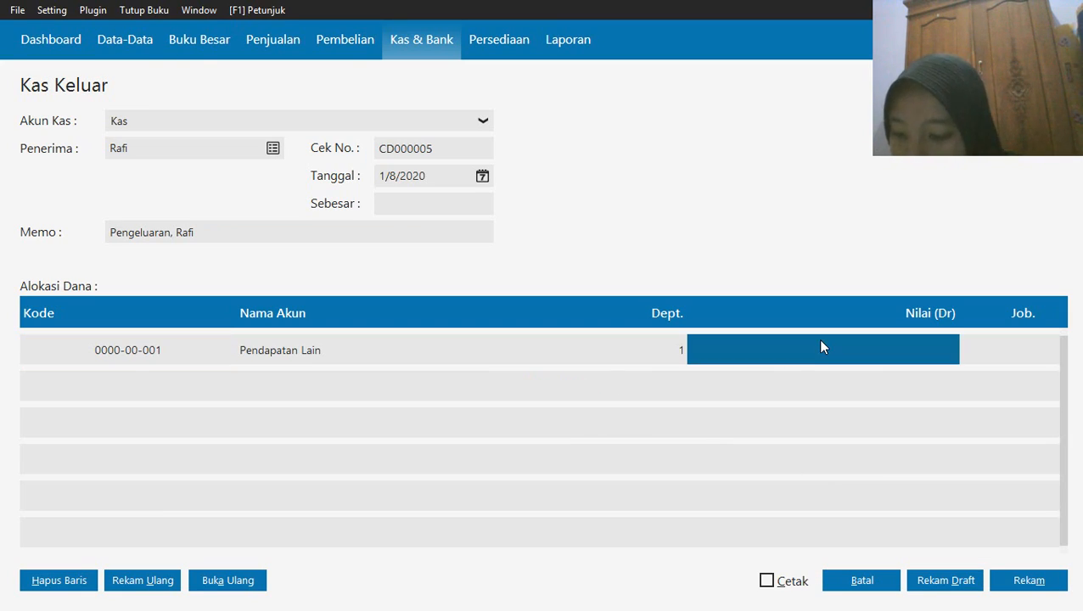
{"action": "type", "text": "180"}
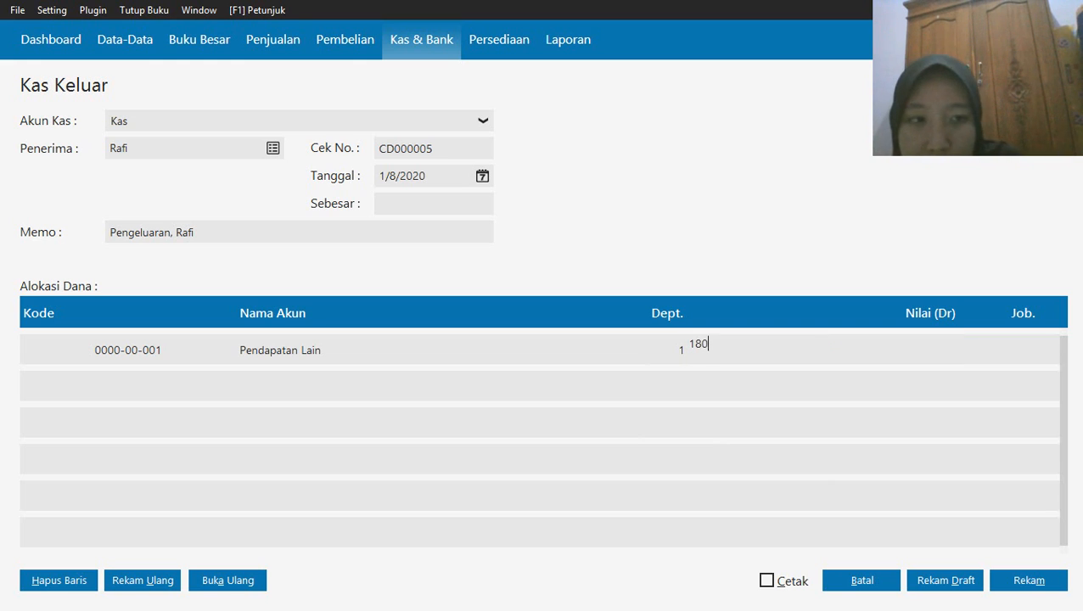
{"action": "type", "text": "000"}
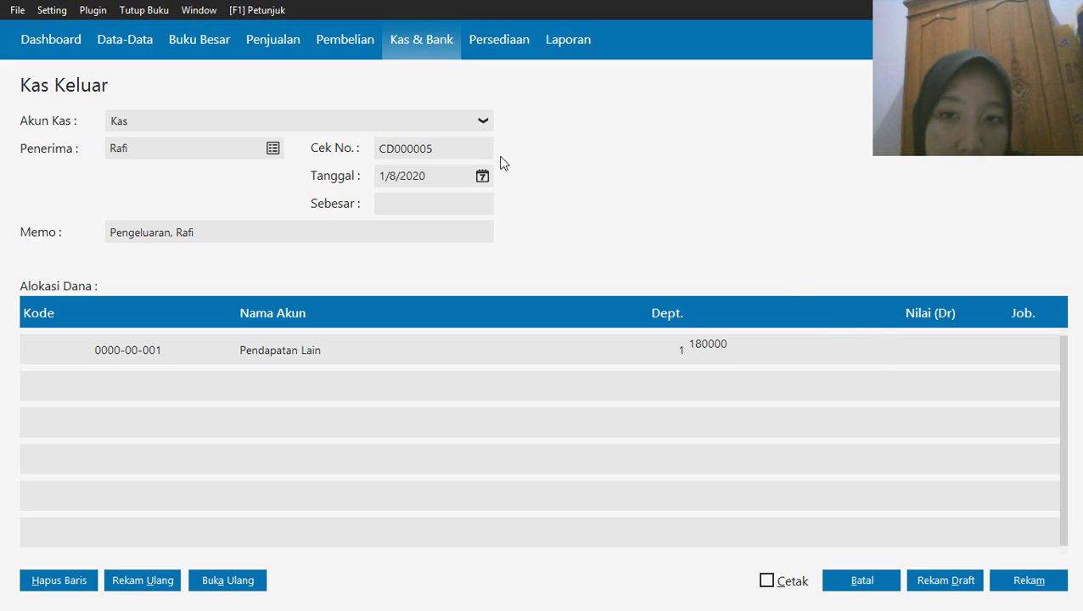
{"action": "left_click", "coordinate": [425, 205]}
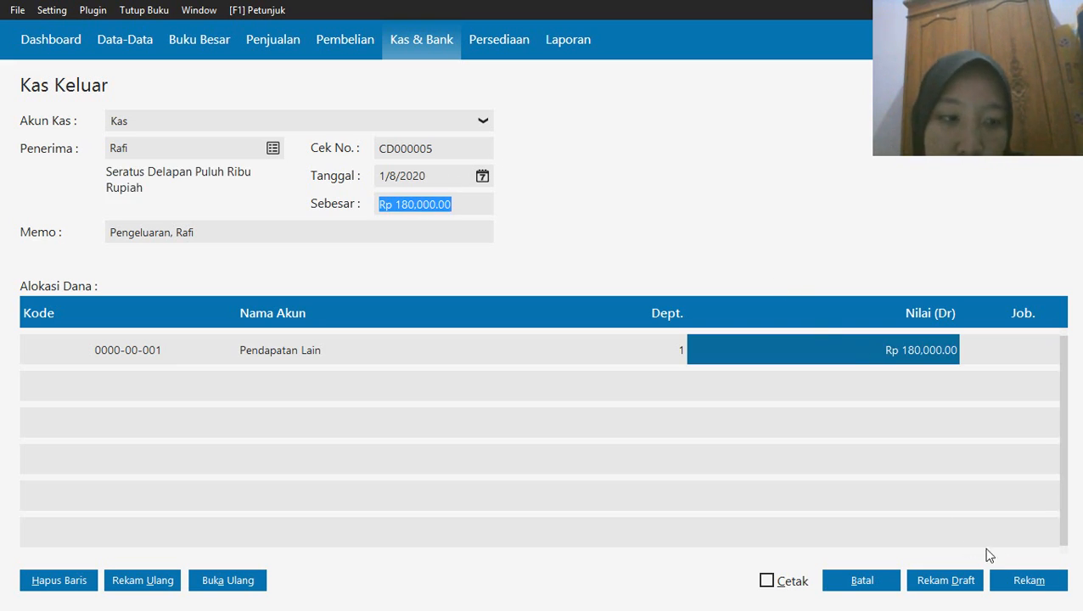
{"action": "left_click", "coordinate": [1042, 587]}
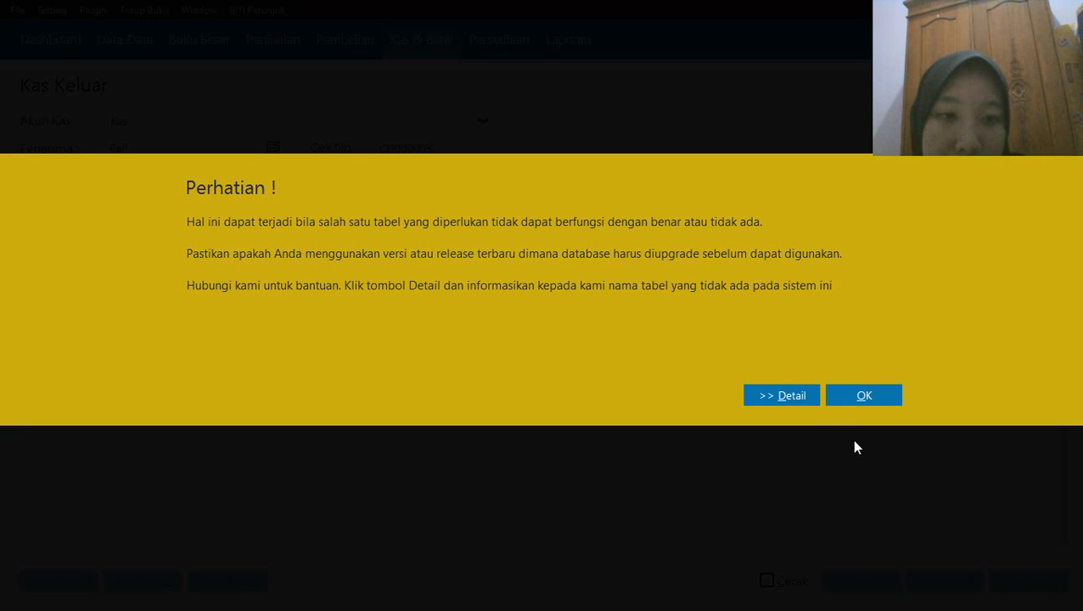
{"action": "left_click", "coordinate": [864, 397]}
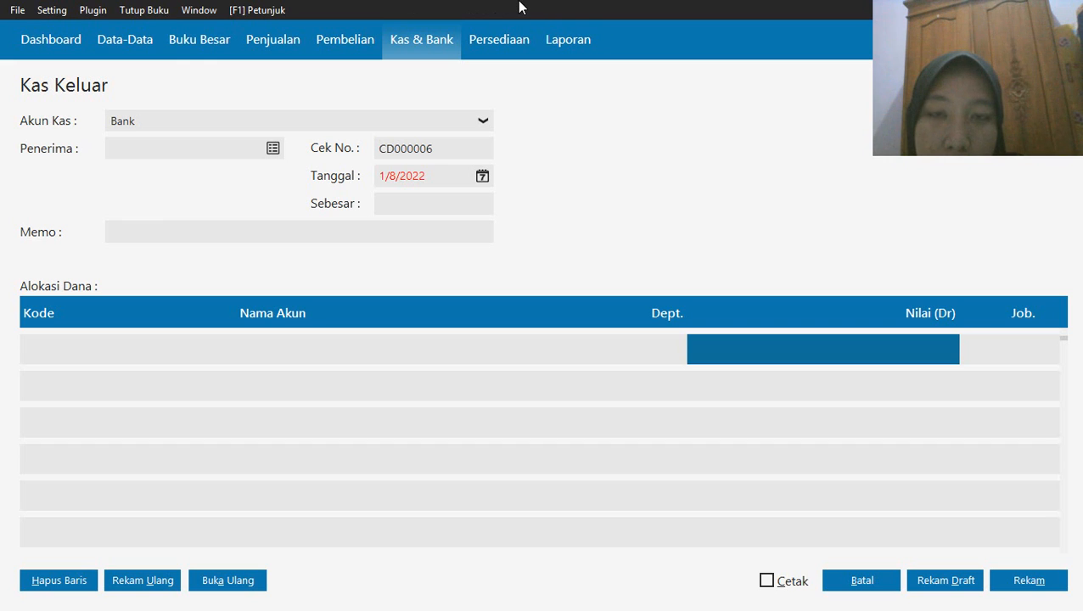
{"action": "mouse_move", "coordinate": [520, 7]}
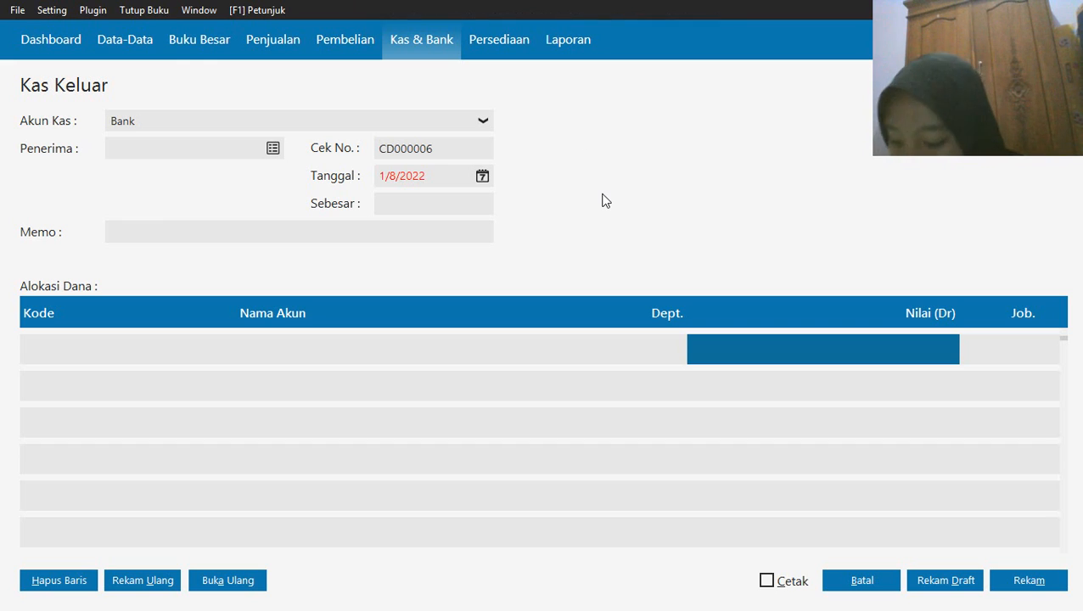
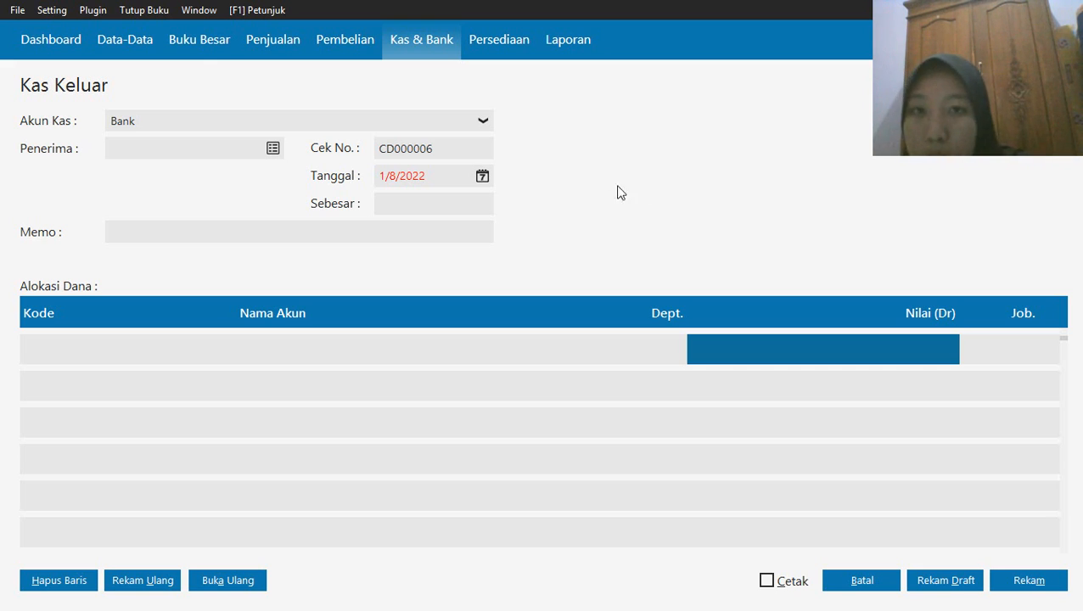
Cancel the empty Kas Keluar form and open a new Pembayaran Hutang Usaha entry in the purchasing module
{"action": "left_click", "coordinate": [856, 581]}
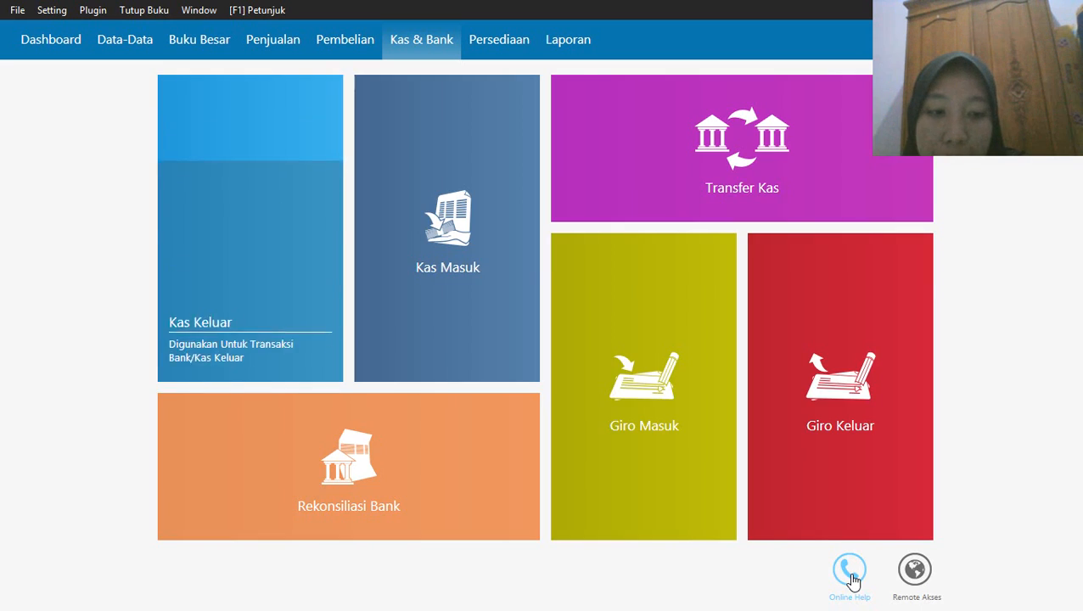
{"action": "left_click", "coordinate": [345, 45]}
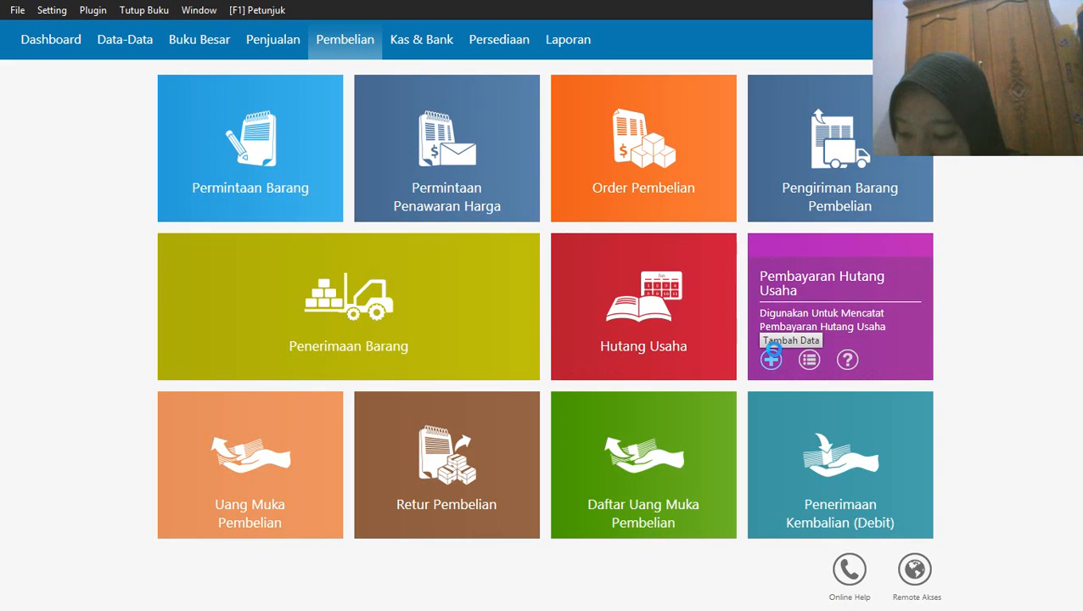
{"action": "left_click", "coordinate": [771, 356]}
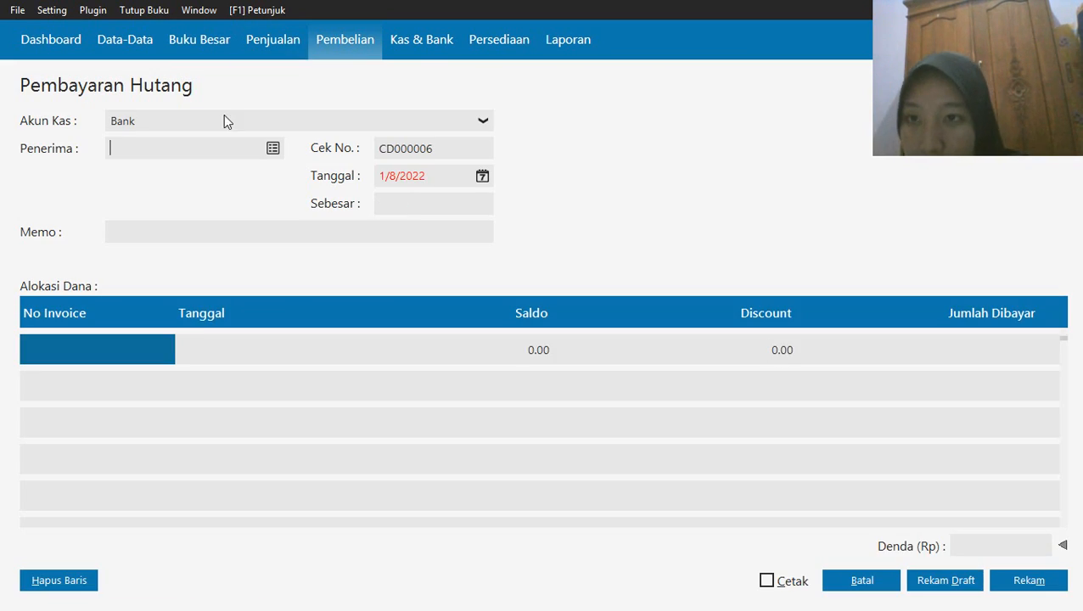
Set the debt payment's cash account to Bank and its recipient to Toko Semangat
{"action": "left_click", "coordinate": [223, 122]}
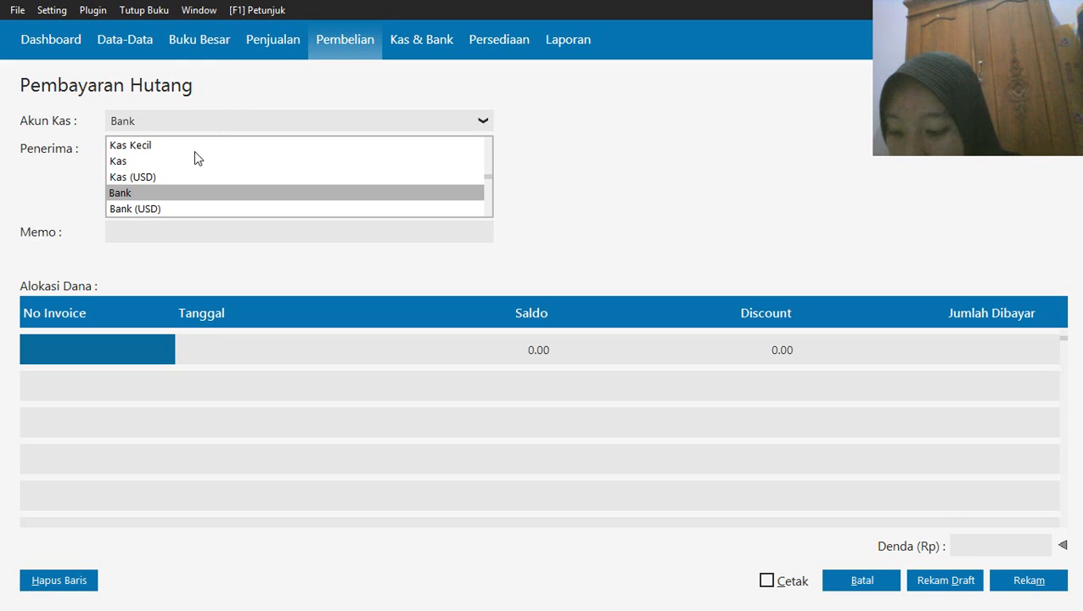
{"action": "left_click", "coordinate": [166, 192]}
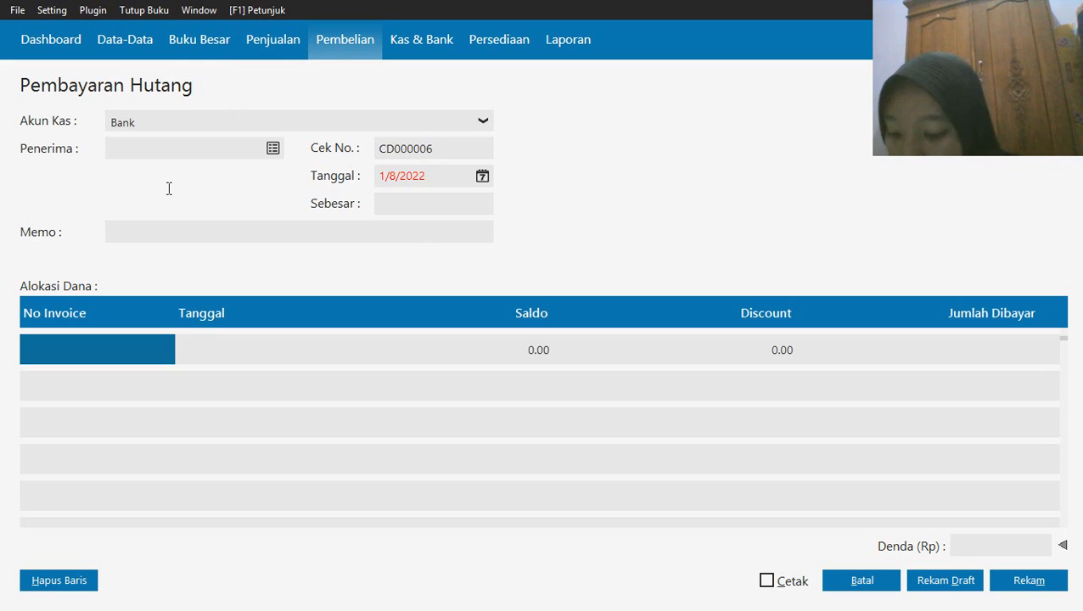
{"action": "left_click", "coordinate": [273, 148]}
{"action": "left_click", "coordinate": [385, 238]}
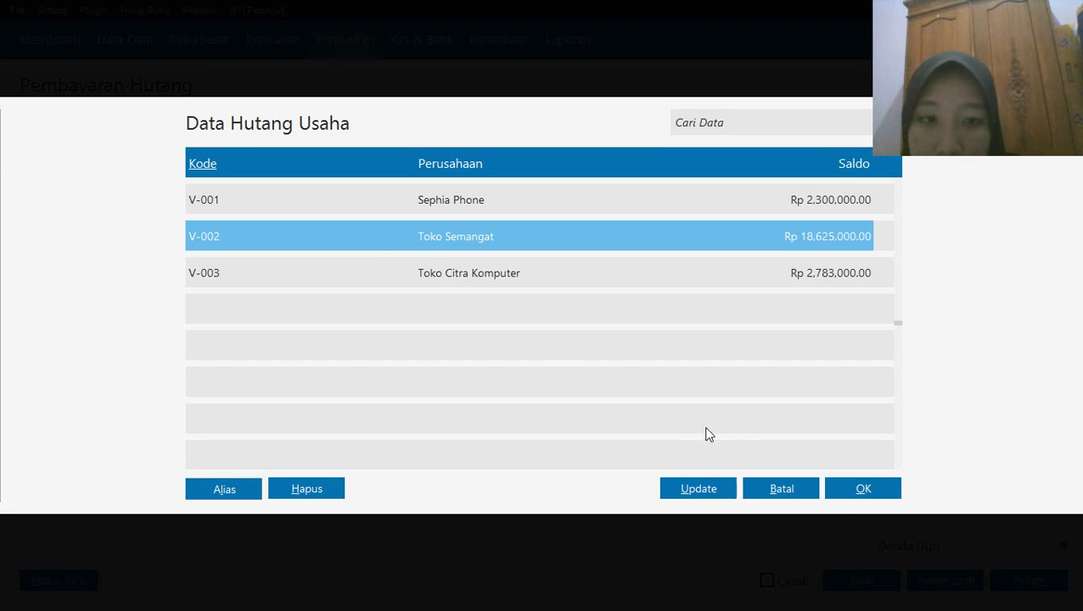
{"action": "left_click", "coordinate": [859, 487]}
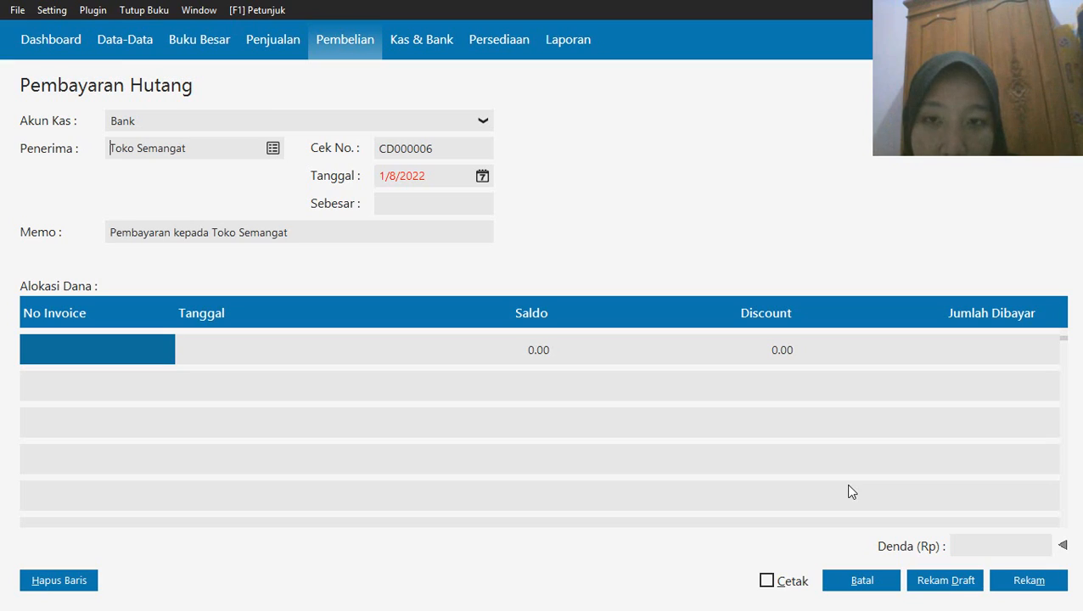
Set the debt payment's date to 15 January 2020, starting from the first month of the accounting period
{"action": "left_click", "coordinate": [482, 176]}
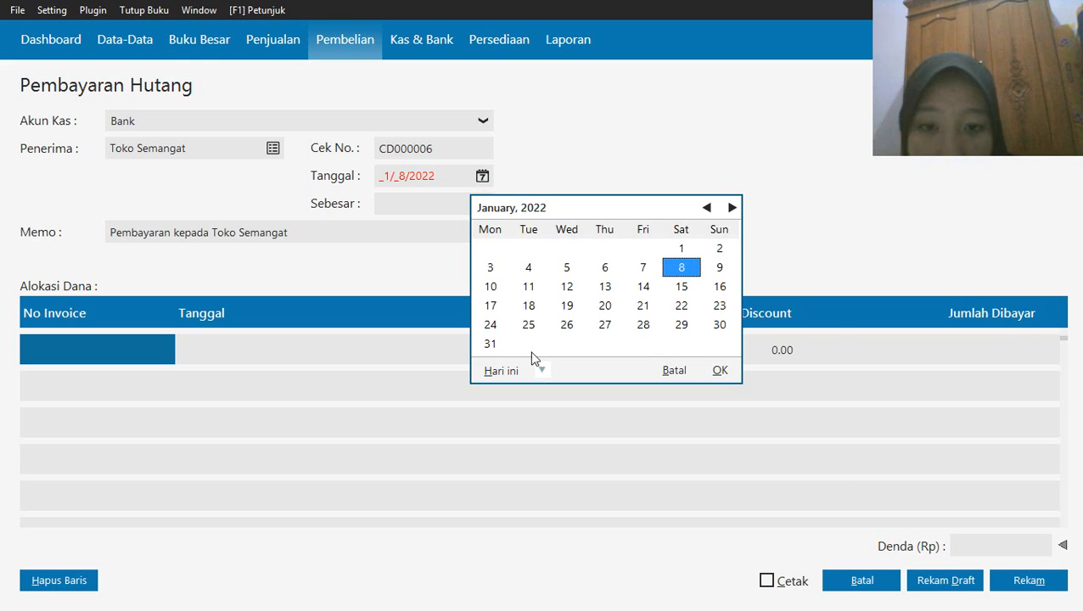
{"action": "left_click", "coordinate": [542, 371]}
{"action": "left_click", "coordinate": [561, 507]}
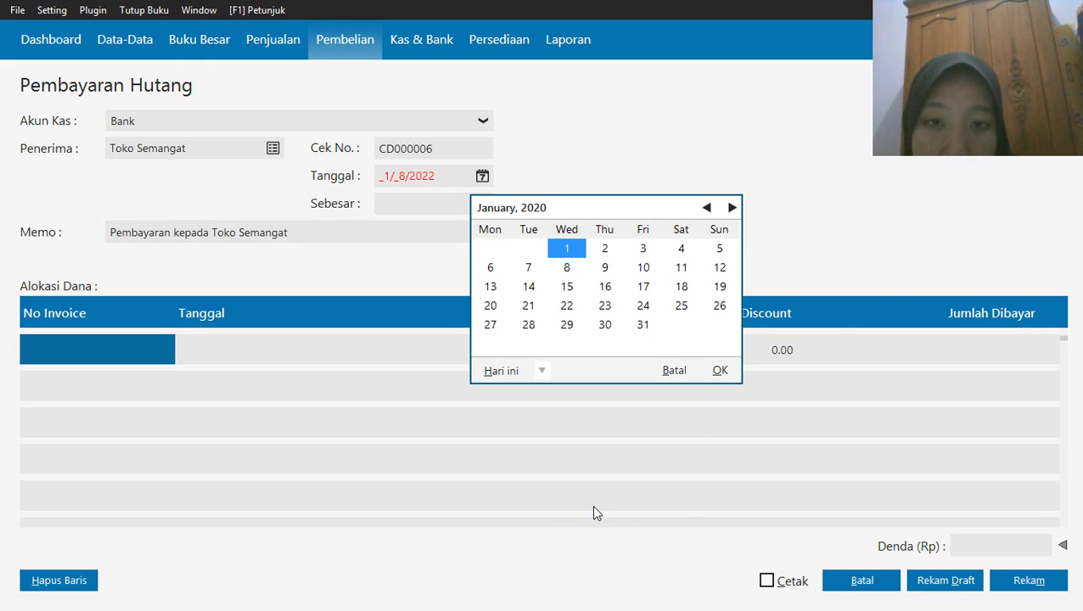
{"action": "left_click", "coordinate": [566, 288]}
{"action": "left_click", "coordinate": [720, 371]}
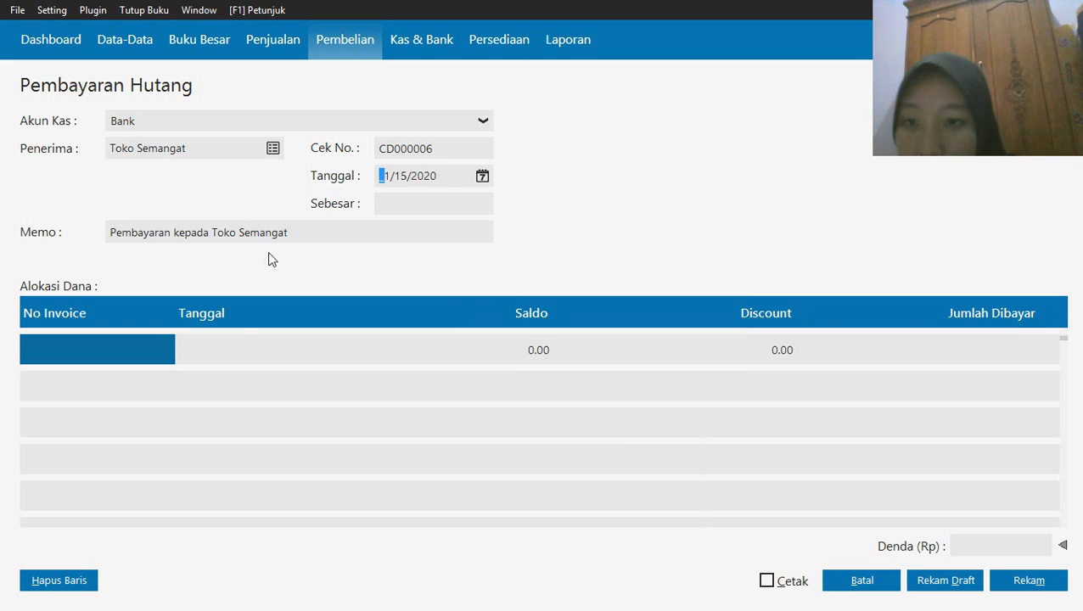
Allocate the debt payment to Toko Semangat's invoice XII/243
{"action": "double_click", "coordinate": [128, 348]}
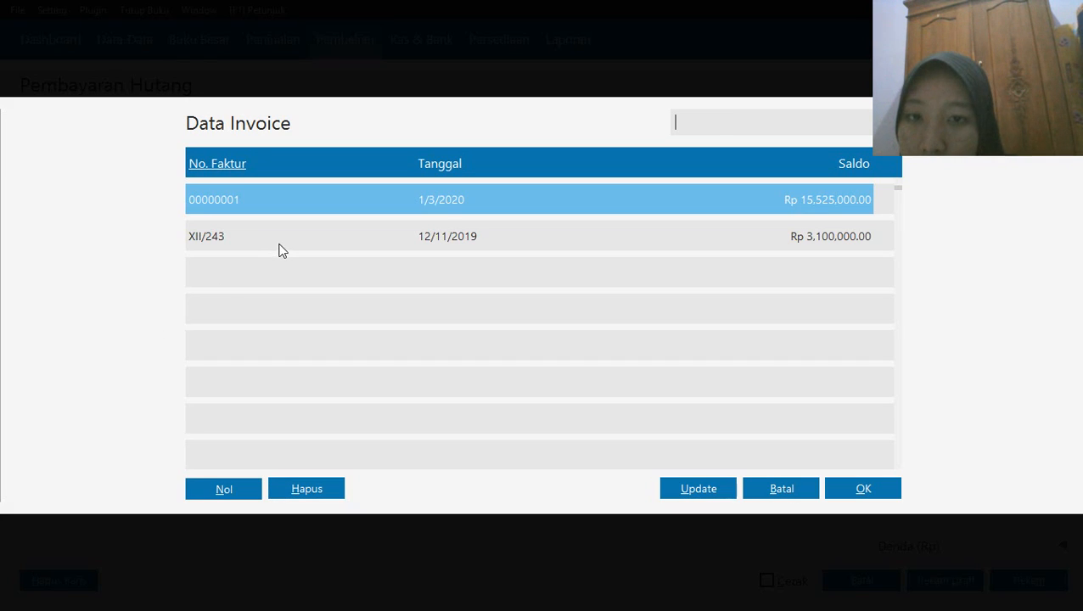
{"action": "left_click", "coordinate": [279, 245]}
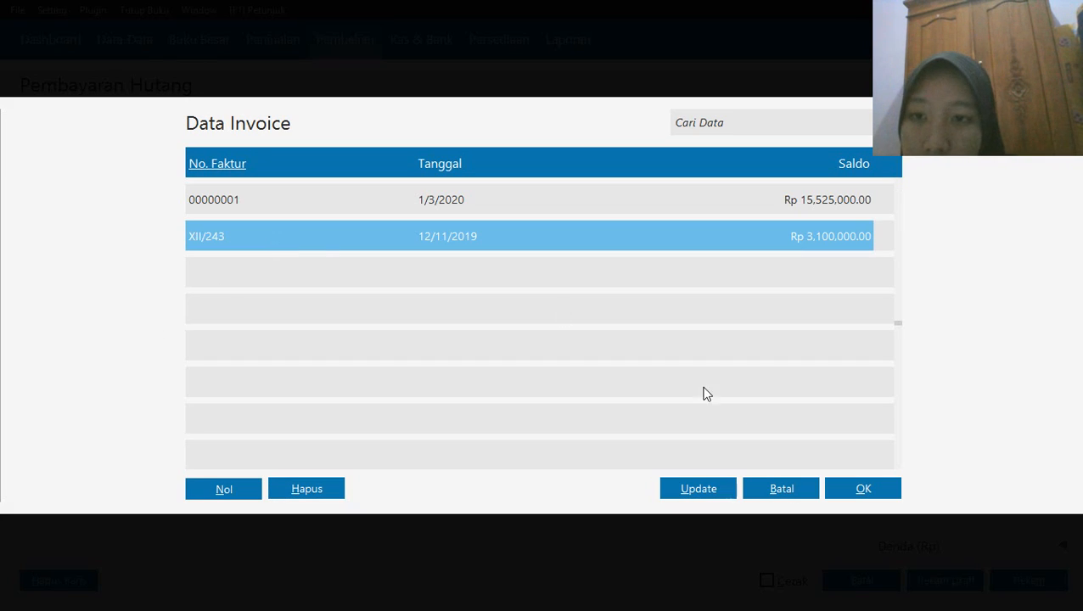
{"action": "left_click", "coordinate": [854, 490]}
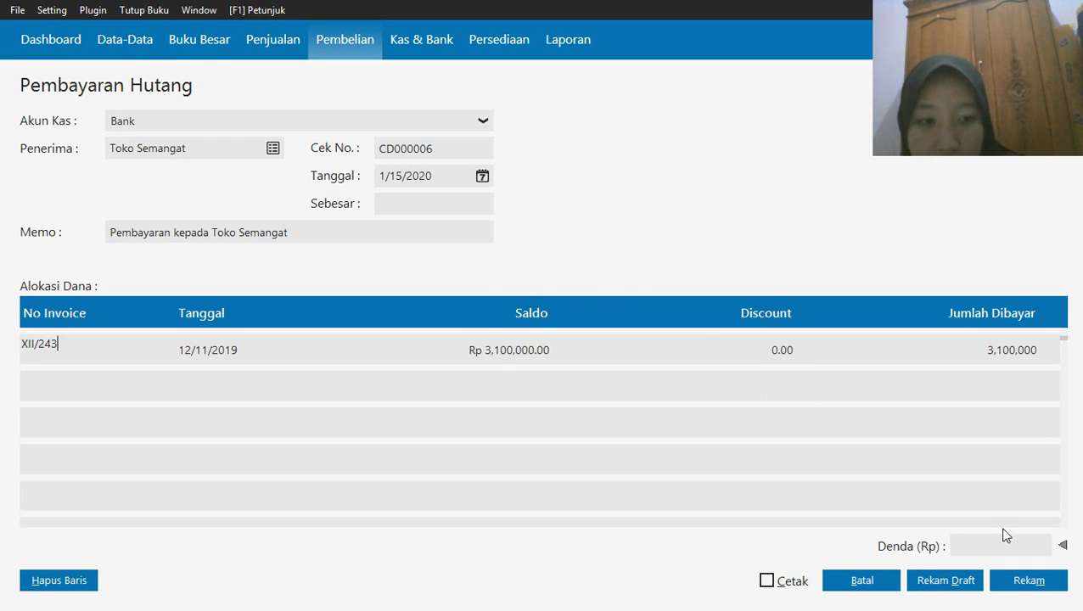
Enter a late penalty (Denda) of Rp 100,000, update the payment total, and record the debt payment
{"action": "left_click", "coordinate": [976, 547]}
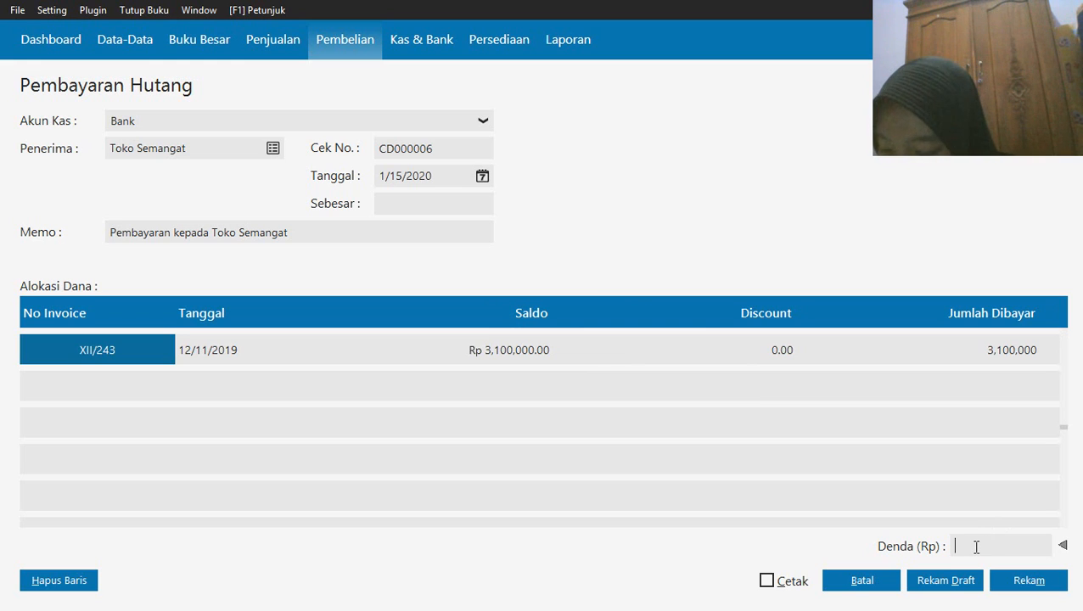
{"action": "type", "text": "100"}
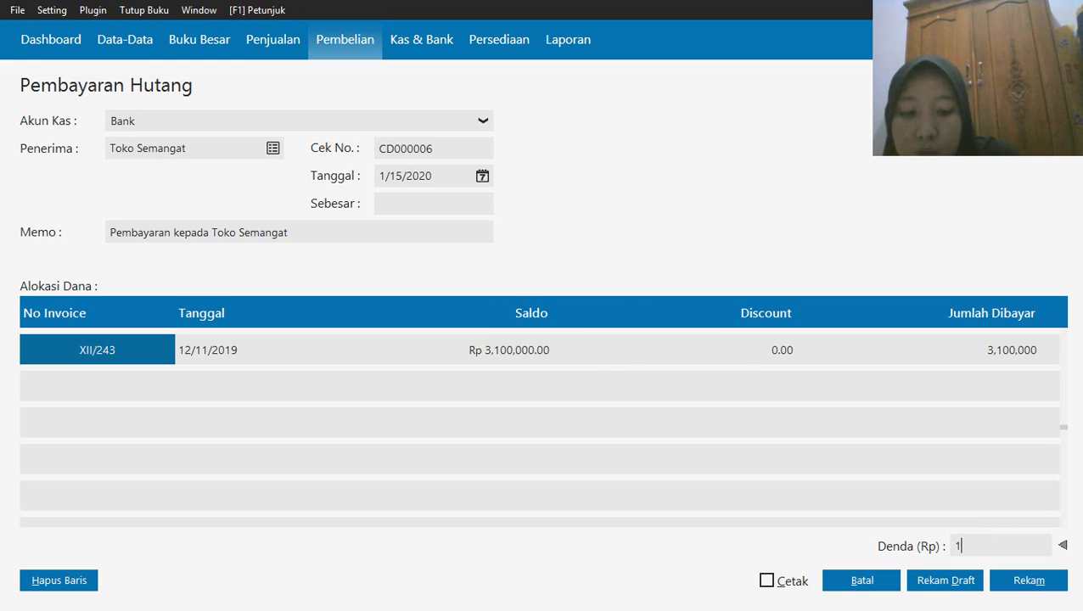
{"action": "type", "text": "000"}
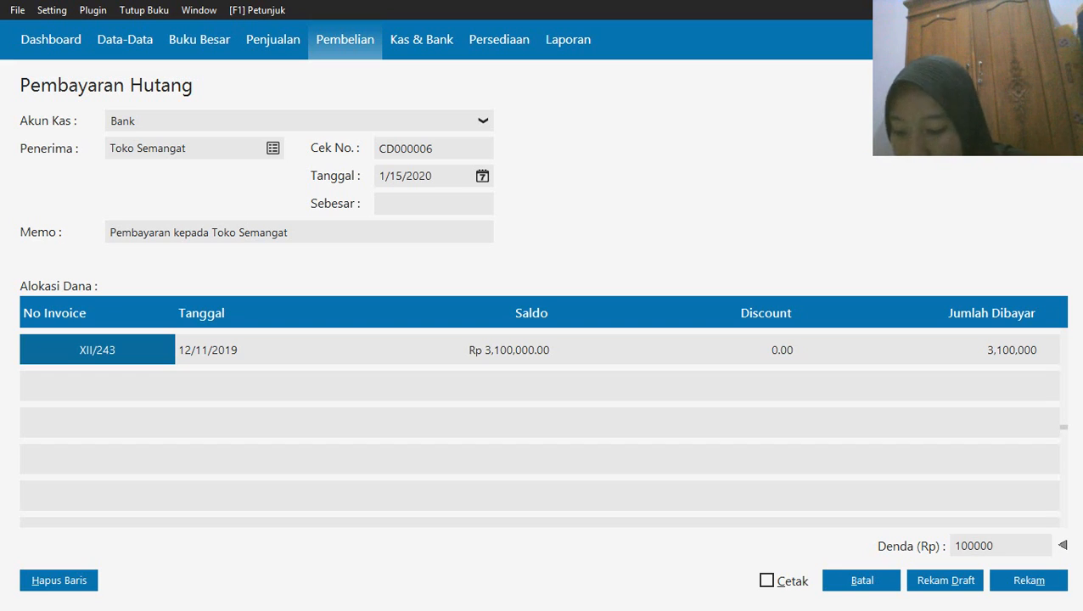
{"action": "left_click", "coordinate": [416, 204]}
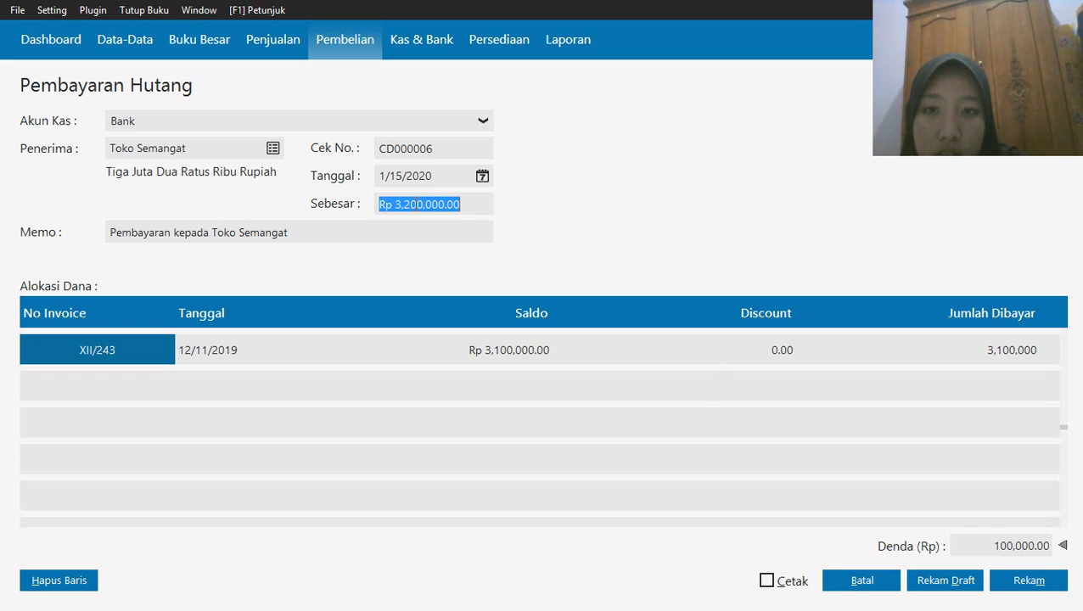
{"action": "left_click", "coordinate": [1044, 587]}
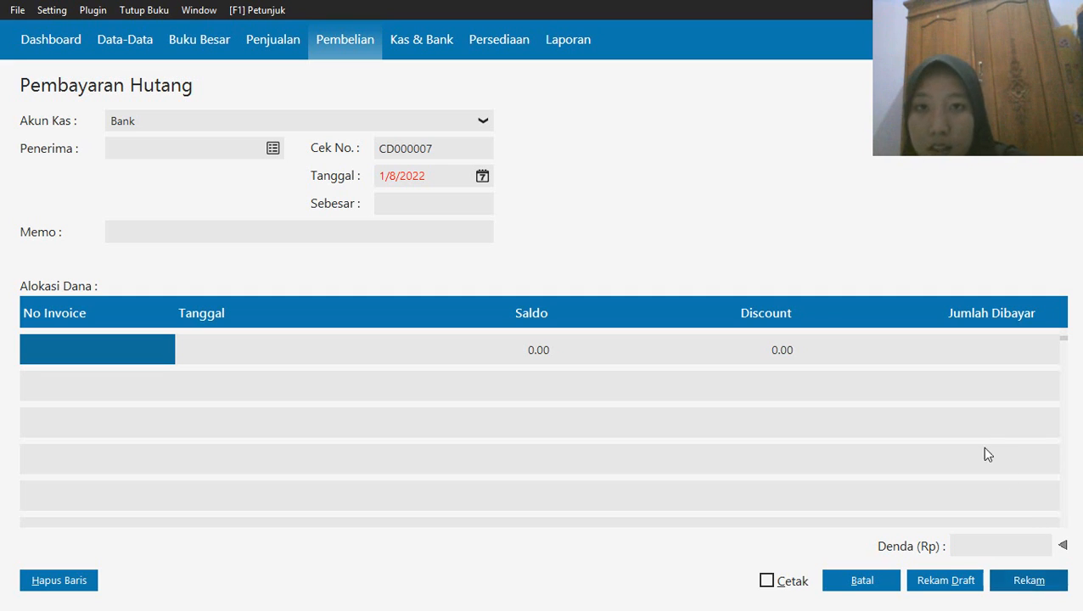
Close the blank Pembayaran Hutang form and open a new Pembayaran Piutang Usaha entry in the sales module
{"action": "left_click", "coordinate": [862, 580]}
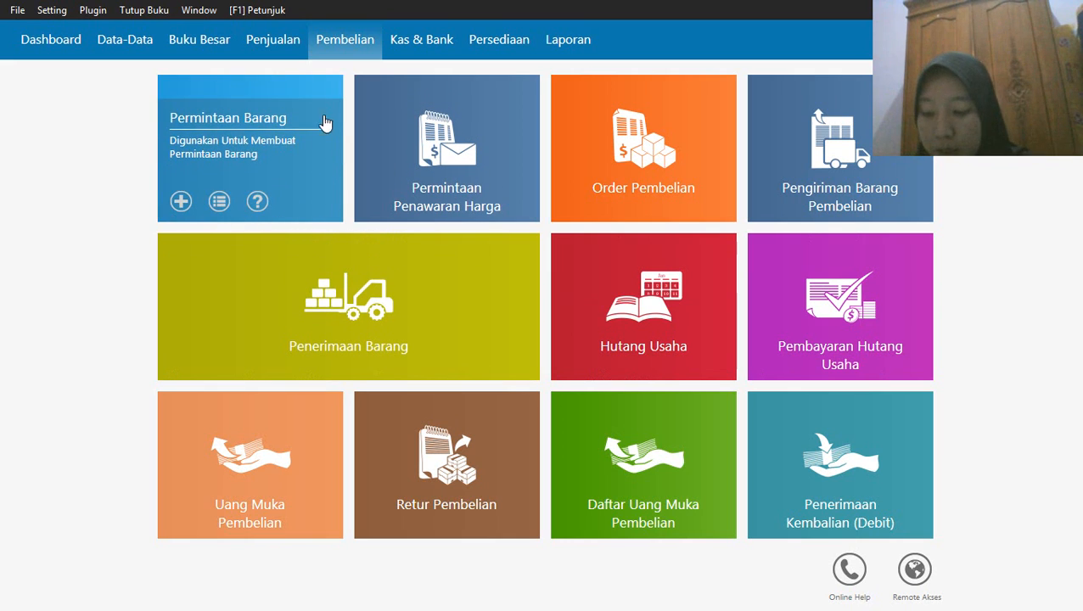
{"action": "left_click", "coordinate": [278, 39]}
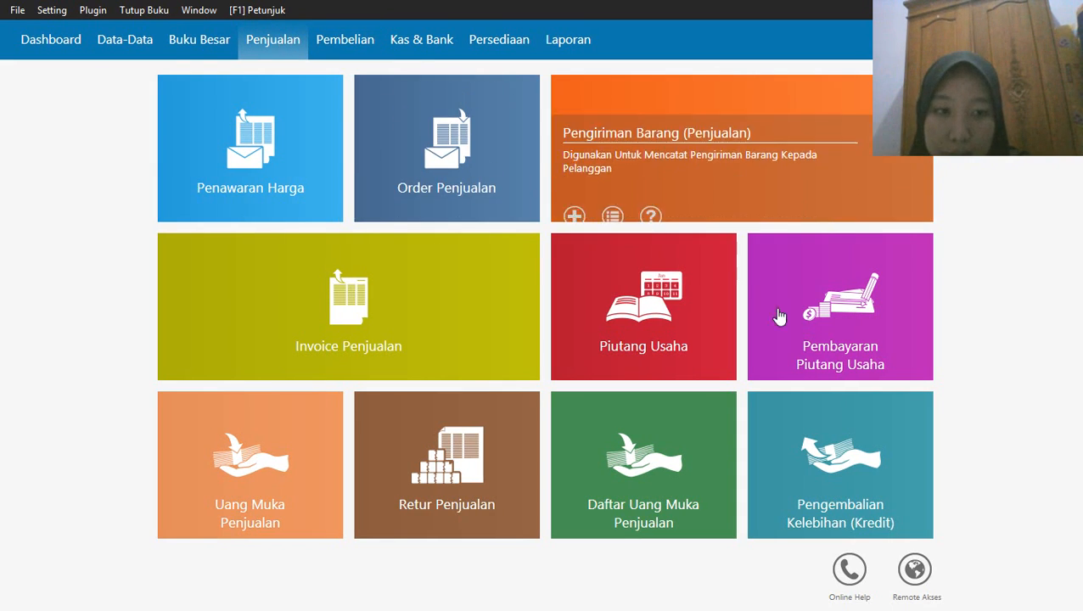
{"action": "left_click", "coordinate": [772, 360]}
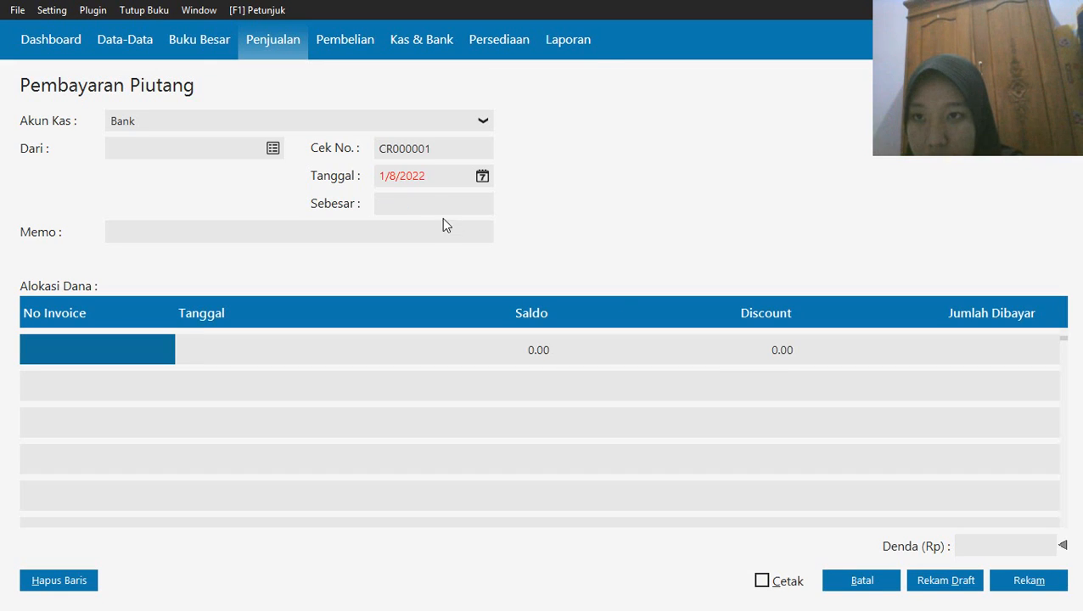
Set the receivable payment's cash account to Kas and its payer to Toko Berkat
{"action": "left_click", "coordinate": [446, 120]}
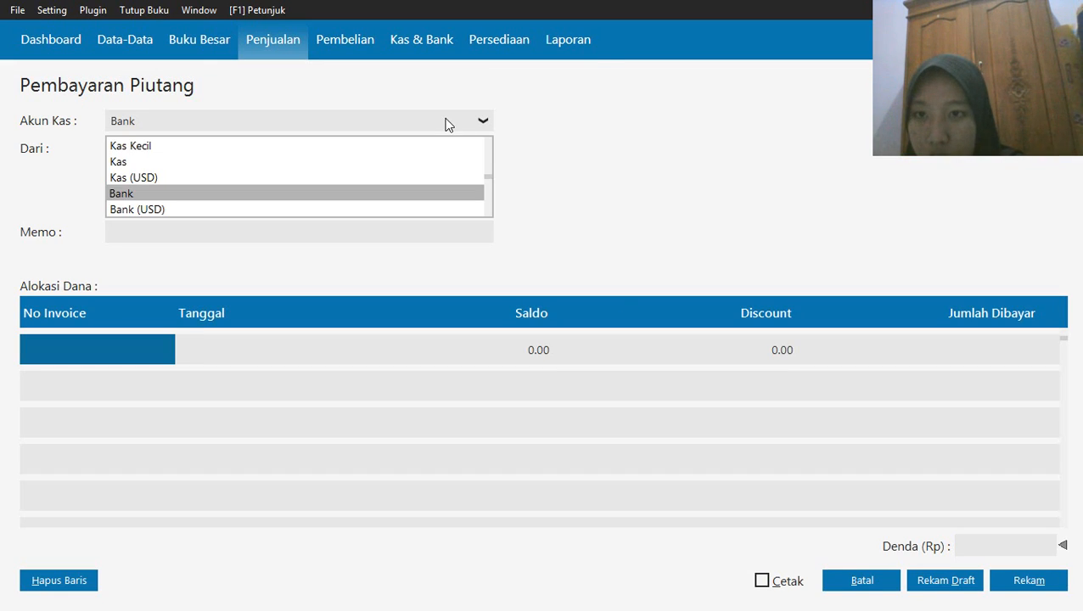
{"action": "left_click", "coordinate": [283, 161]}
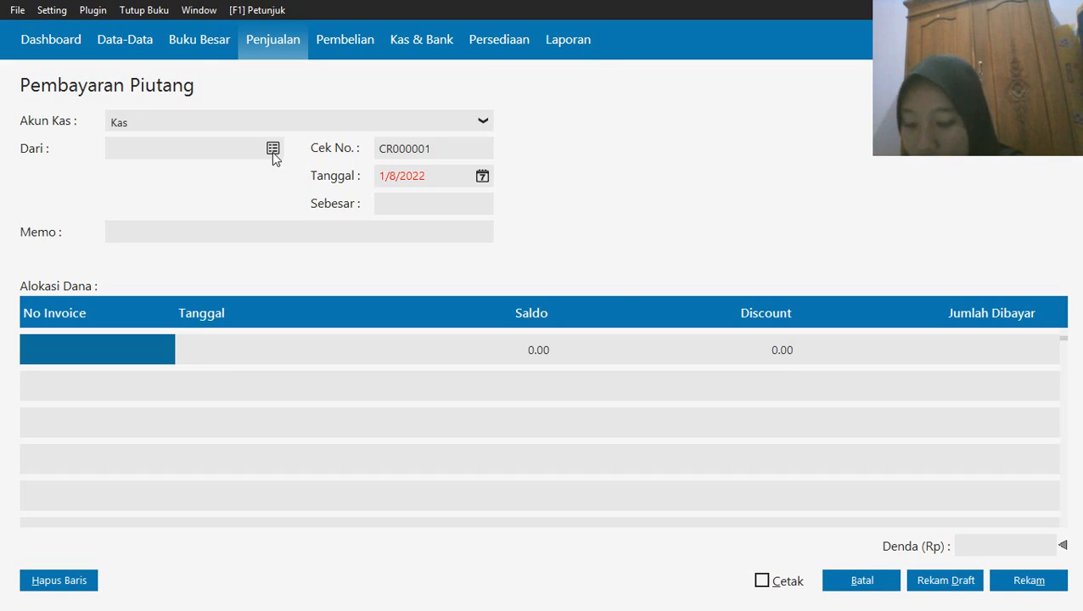
{"action": "left_click", "coordinate": [273, 151]}
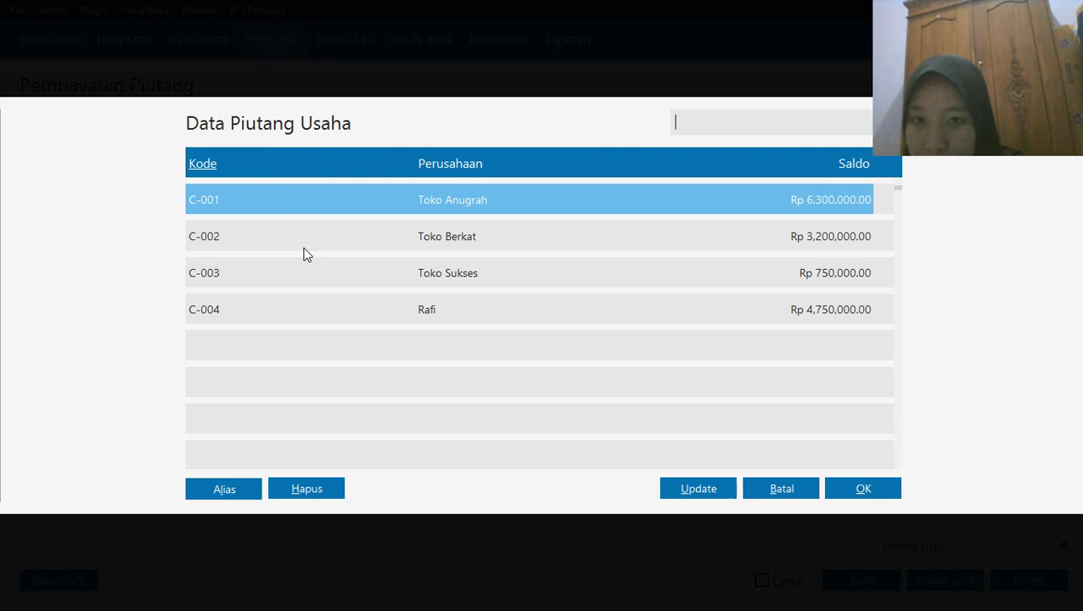
{"action": "left_click", "coordinate": [304, 250]}
{"action": "left_click", "coordinate": [839, 498]}
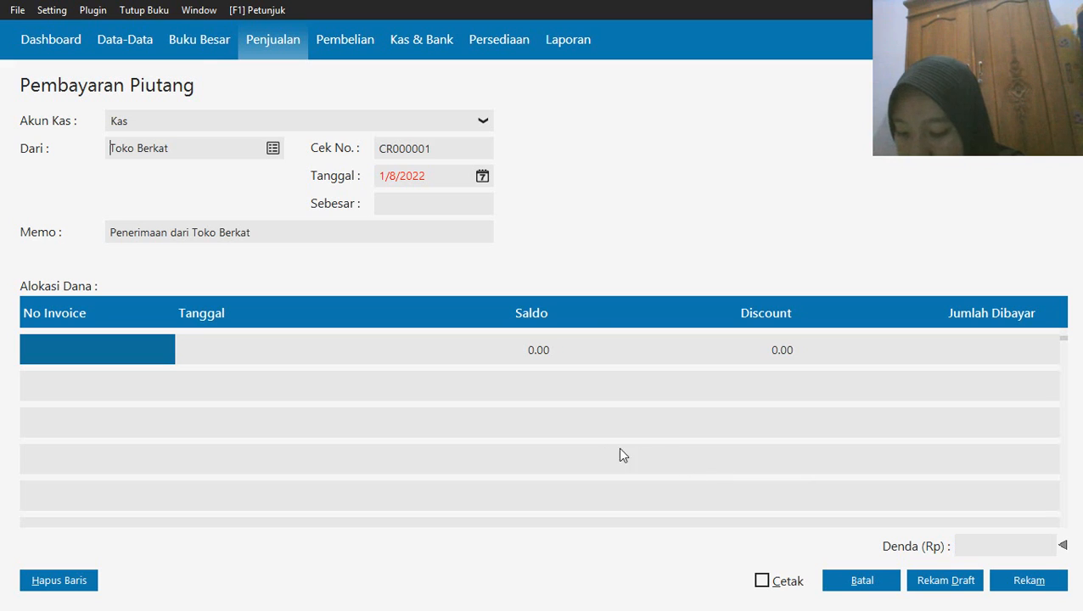
Set the receivable payment's date to 17 January 2020, starting from the first month of the accounting period
{"action": "left_click", "coordinate": [481, 176]}
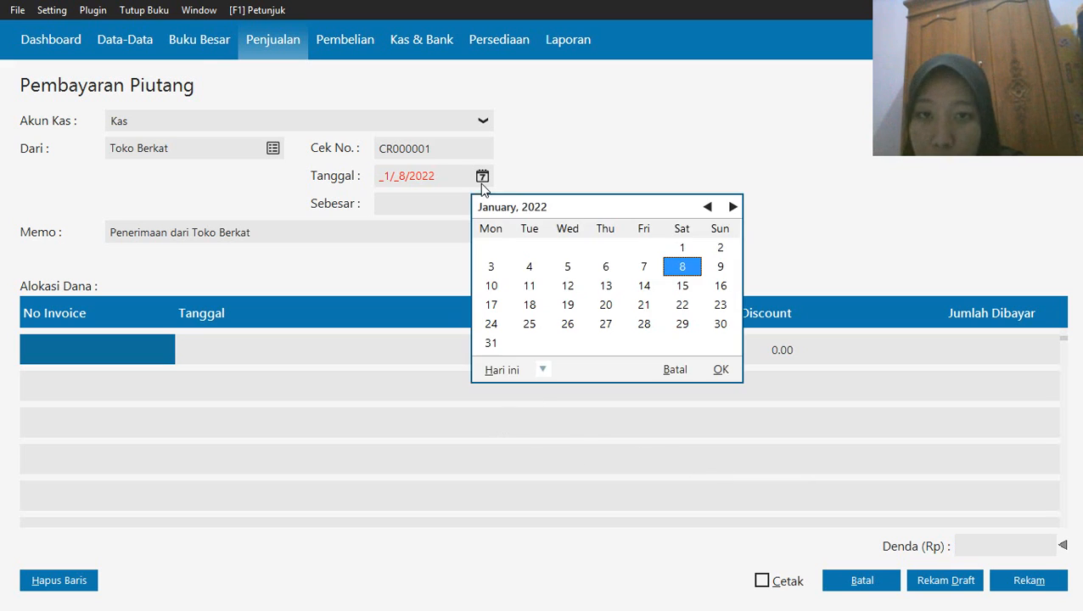
{"action": "left_click", "coordinate": [542, 371]}
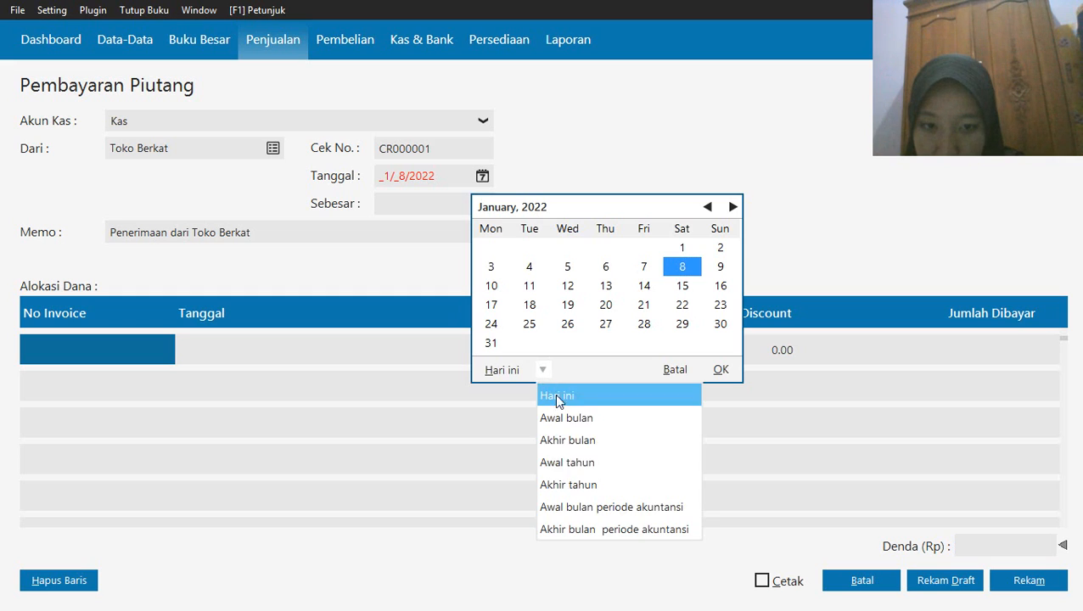
{"action": "left_click", "coordinate": [594, 509]}
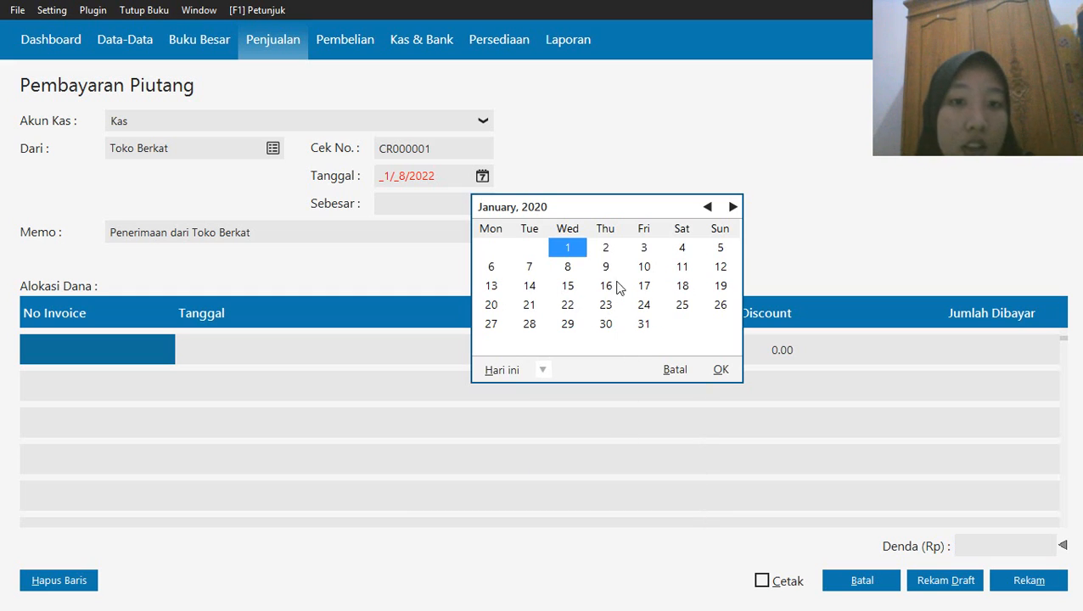
{"action": "left_click", "coordinate": [643, 286]}
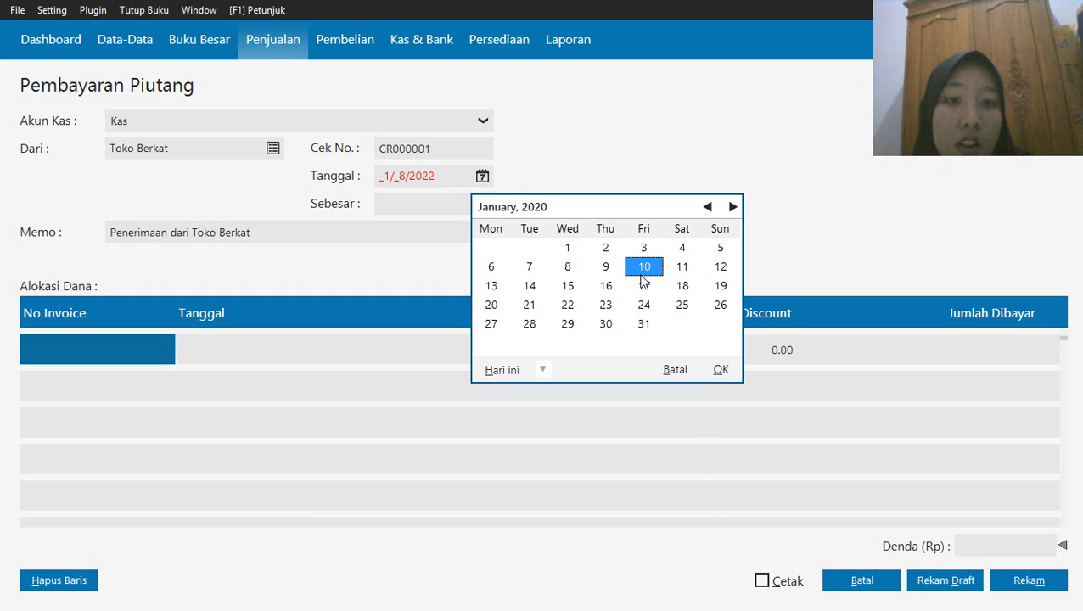
{"action": "left_click", "coordinate": [720, 372]}
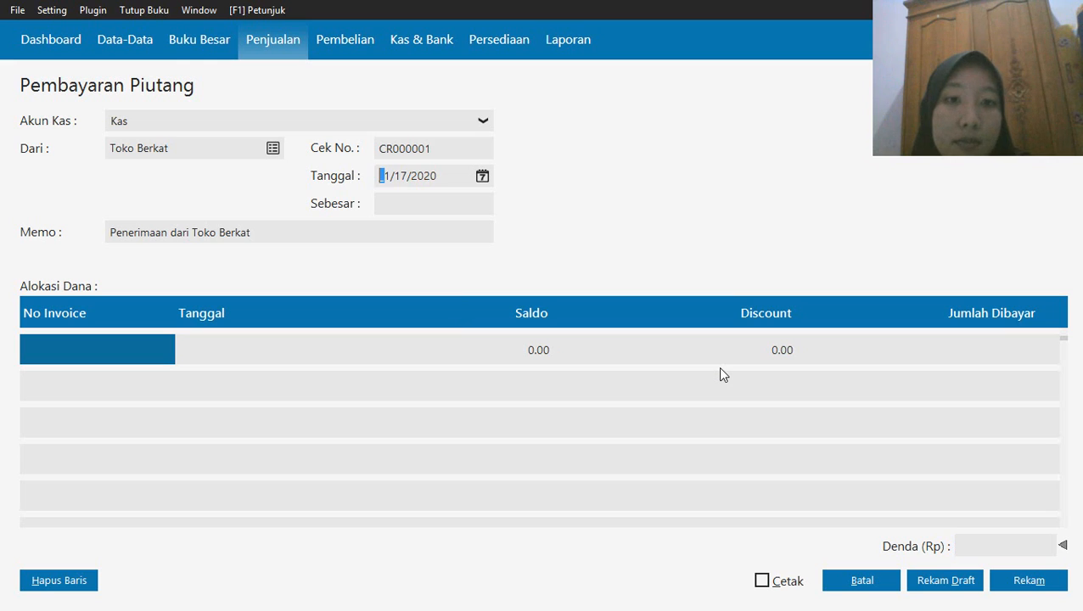
Allocate the receivable payment to Toko Berkat's invoice INV-003
{"action": "left_click", "coordinate": [133, 360]}
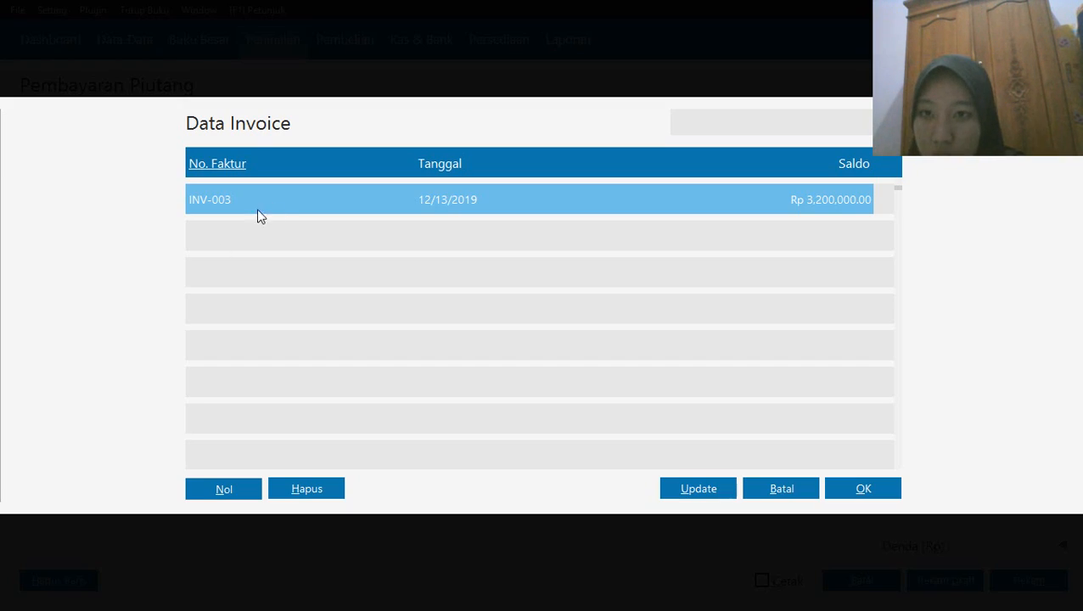
{"action": "left_click", "coordinate": [852, 488]}
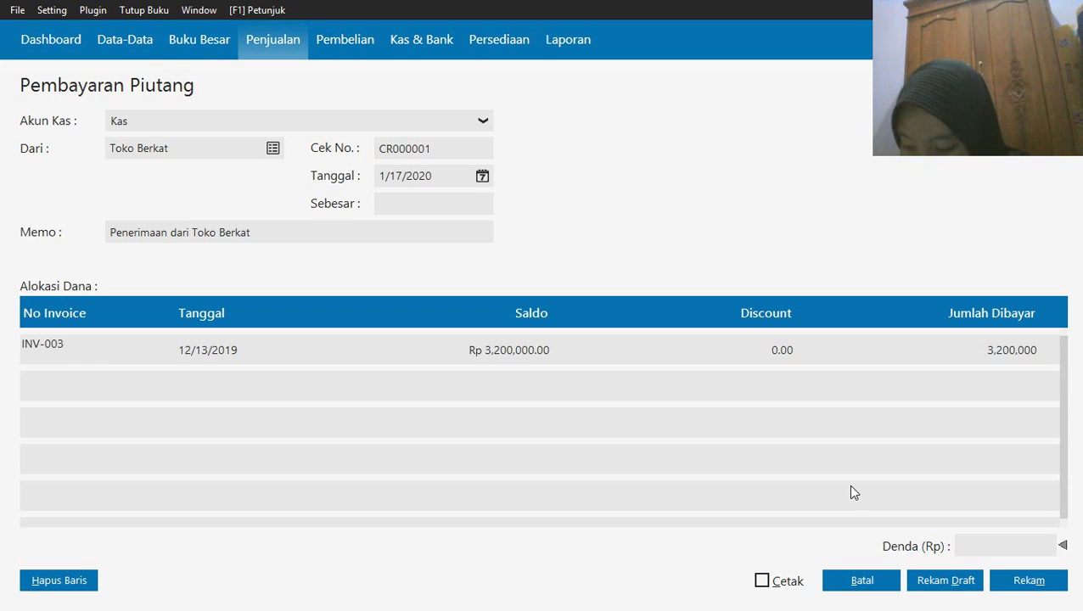
Set the amount paid on invoice INV-003 to 3,000,000 and record the receivable payment
{"action": "left_click", "coordinate": [523, 358]}
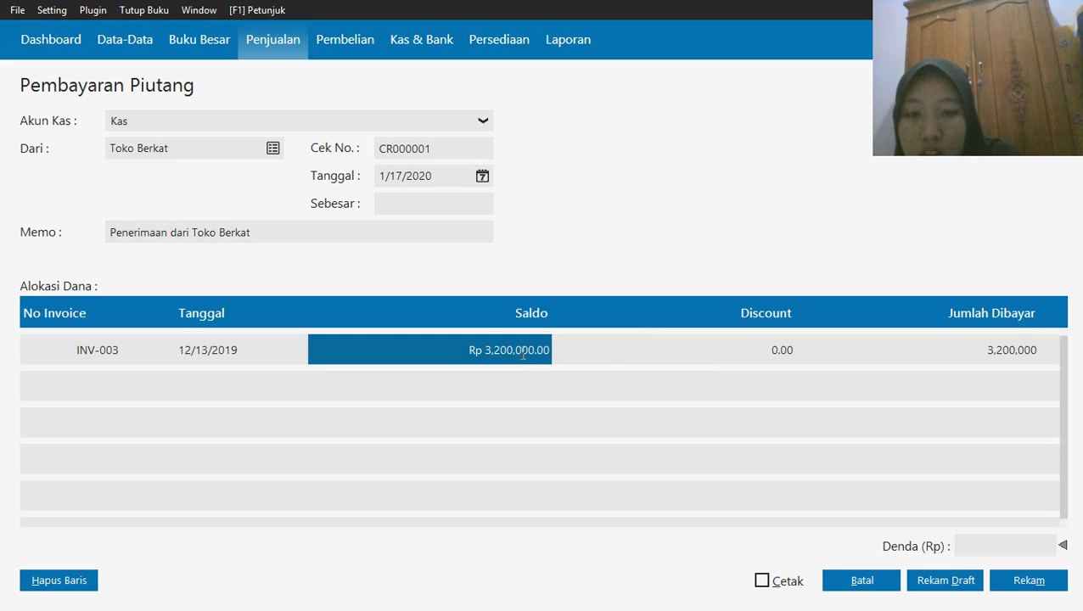
{"action": "left_click", "coordinate": [523, 355]}
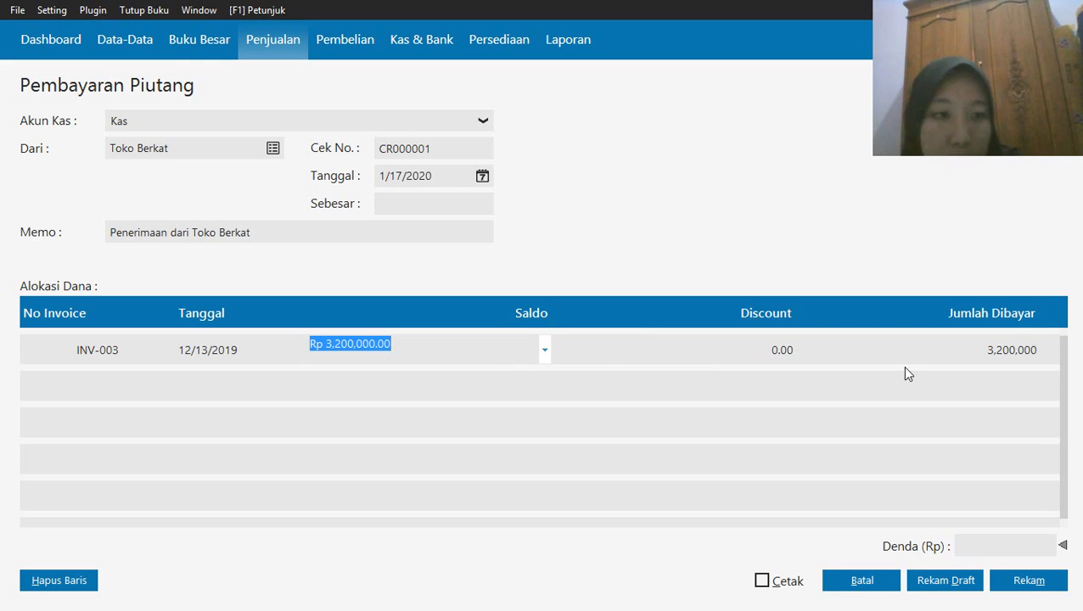
{"action": "left_click", "coordinate": [978, 353]}
{"action": "left_click", "coordinate": [978, 352]}
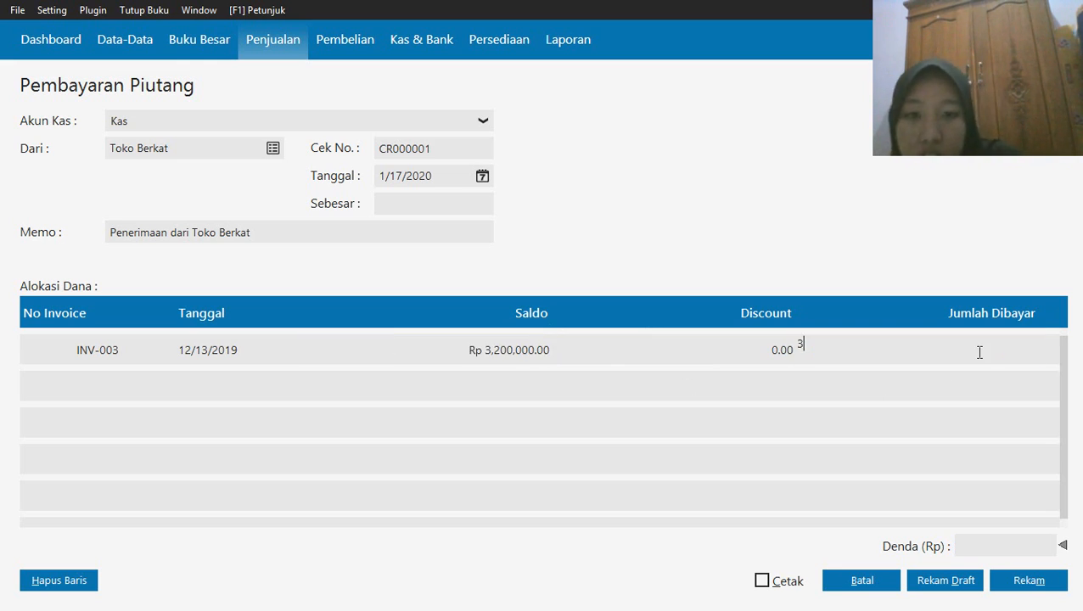
{"action": "type", "text": "3000"}
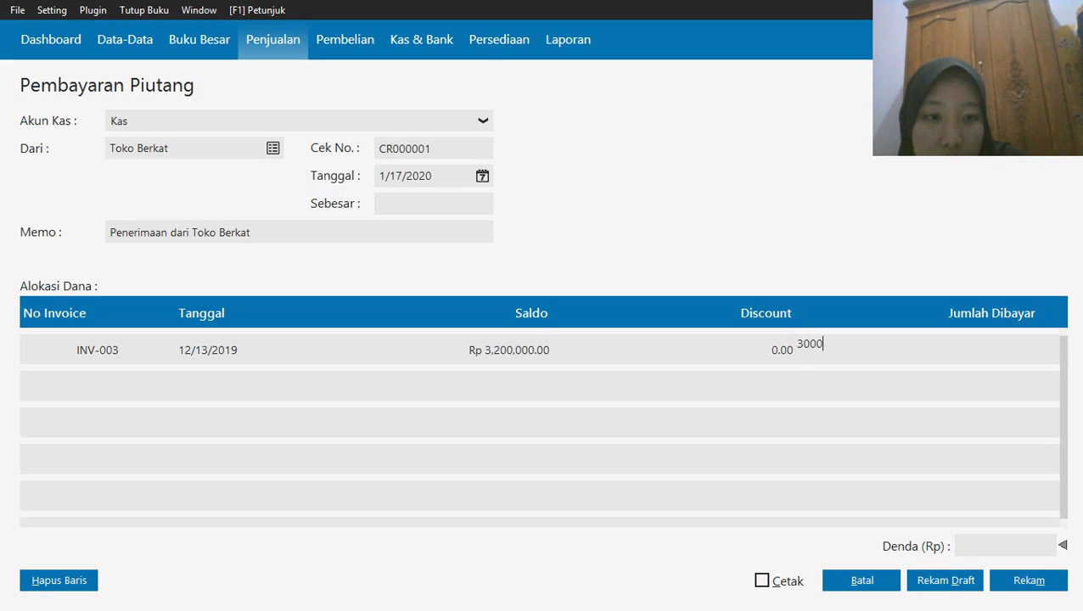
{"action": "type", "text": "000"}
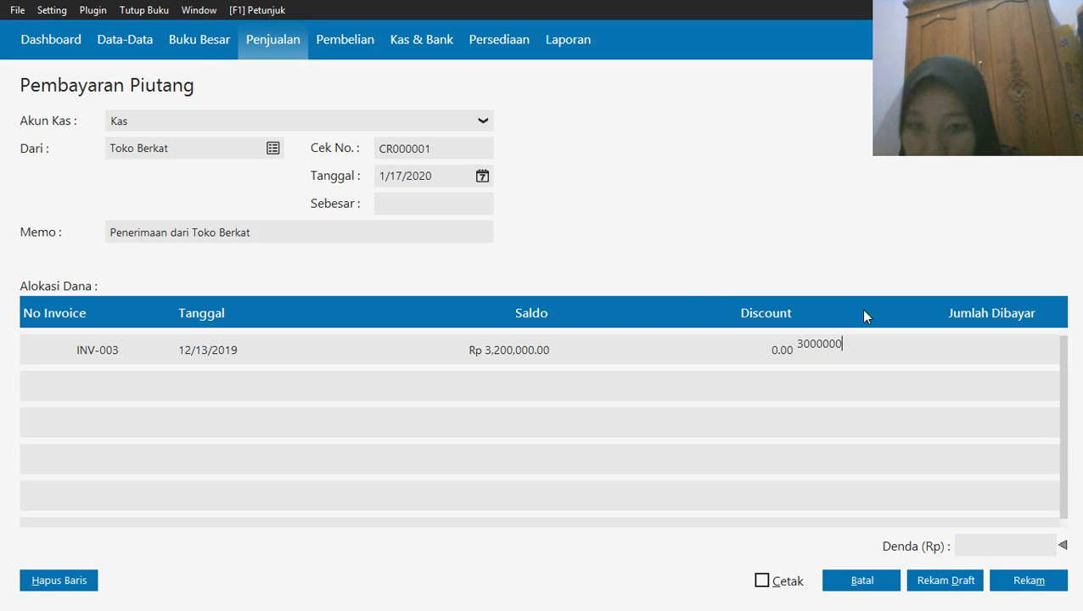
{"action": "left_click", "coordinate": [436, 204]}
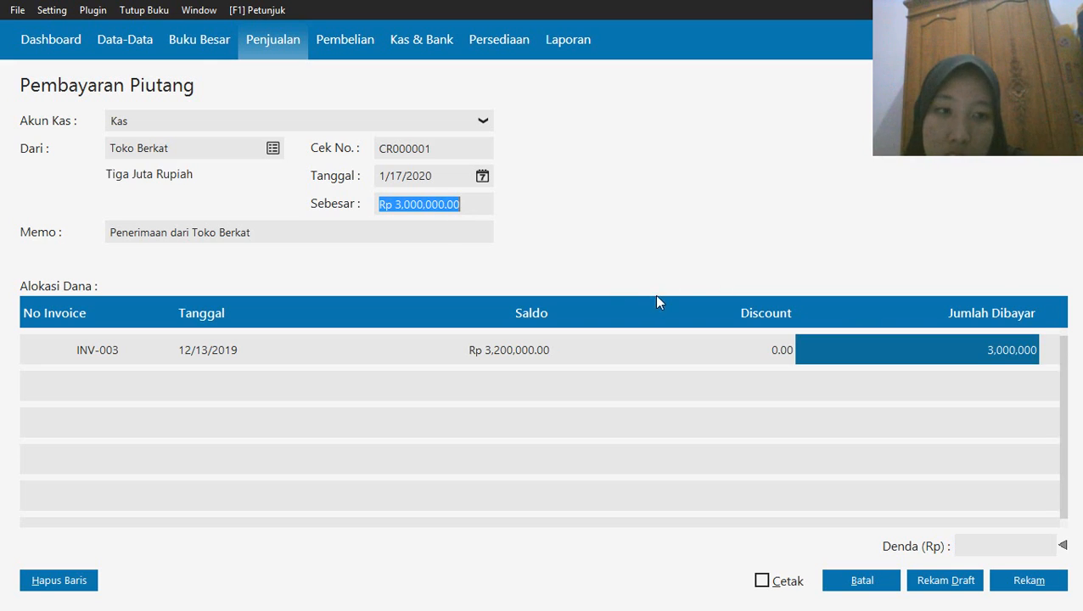
{"action": "left_click", "coordinate": [1021, 586]}
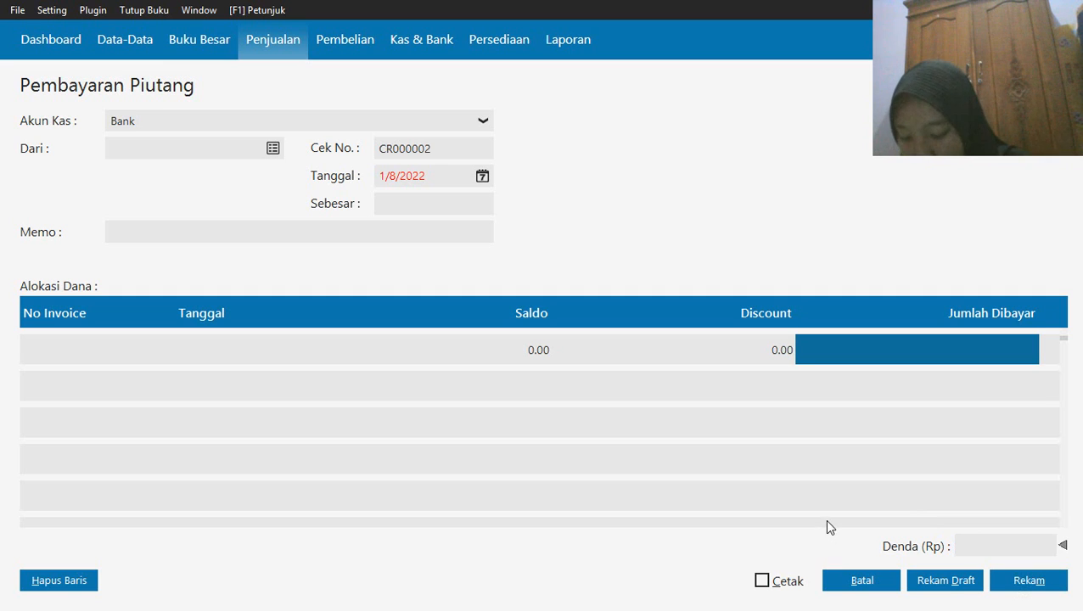
Close the blank Pembayaran Piutang form and start a Uang Muka Penjualan entry with cash account Kas and customer Toko Berkat
{"action": "left_click", "coordinate": [861, 582]}
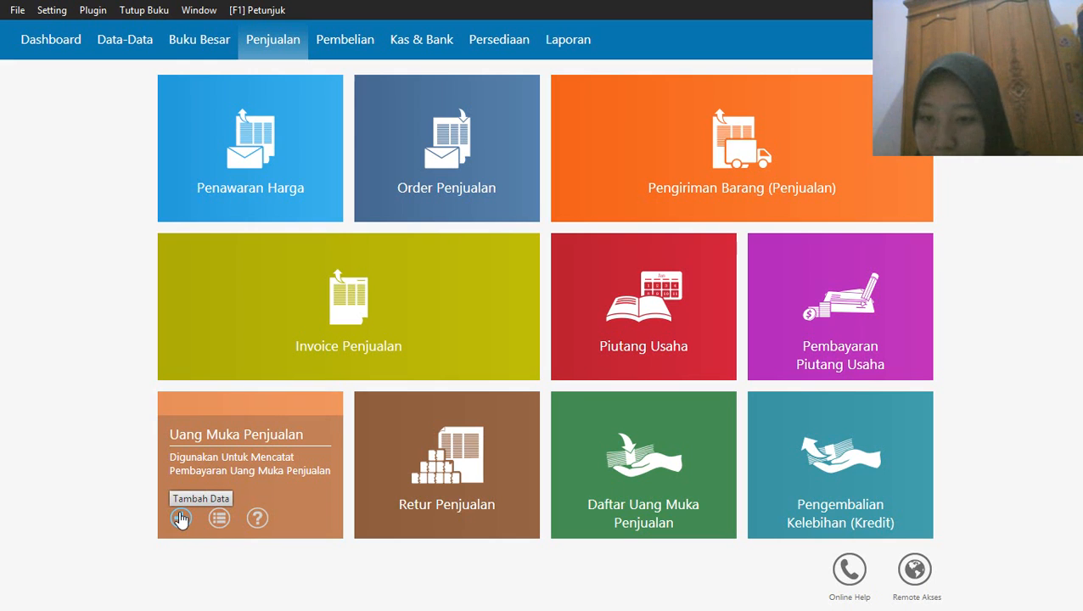
{"action": "left_click", "coordinate": [180, 519]}
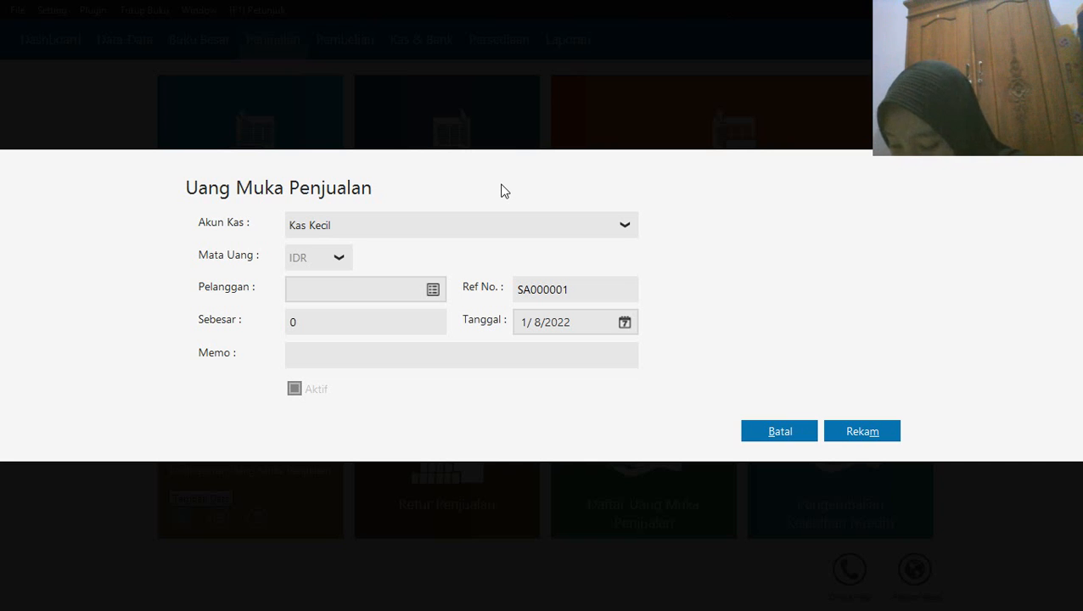
{"action": "left_click", "coordinate": [478, 231]}
{"action": "left_click", "coordinate": [384, 284]}
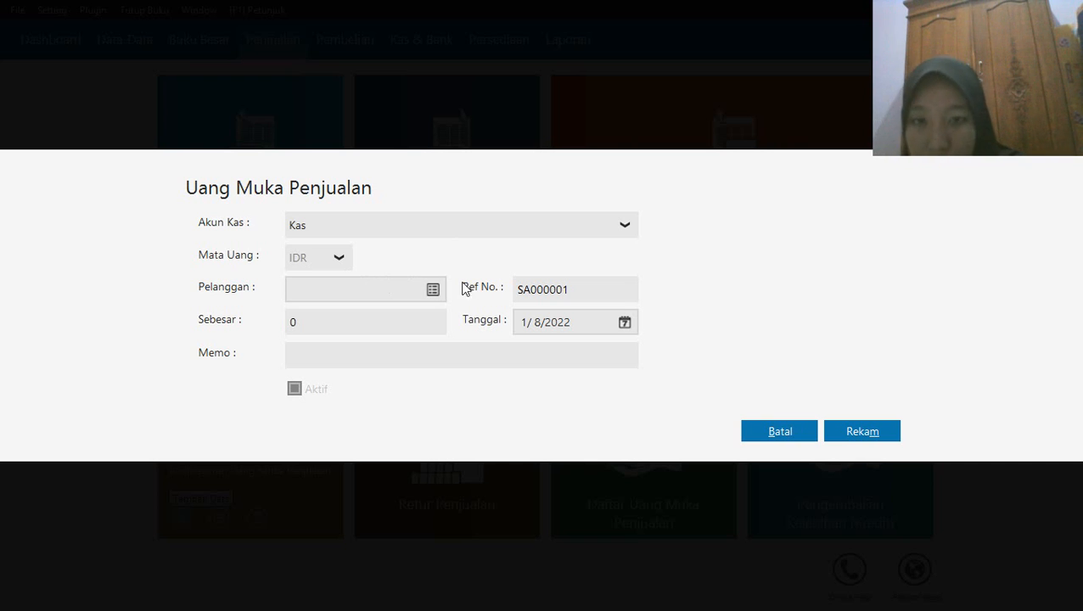
{"action": "left_click", "coordinate": [434, 290]}
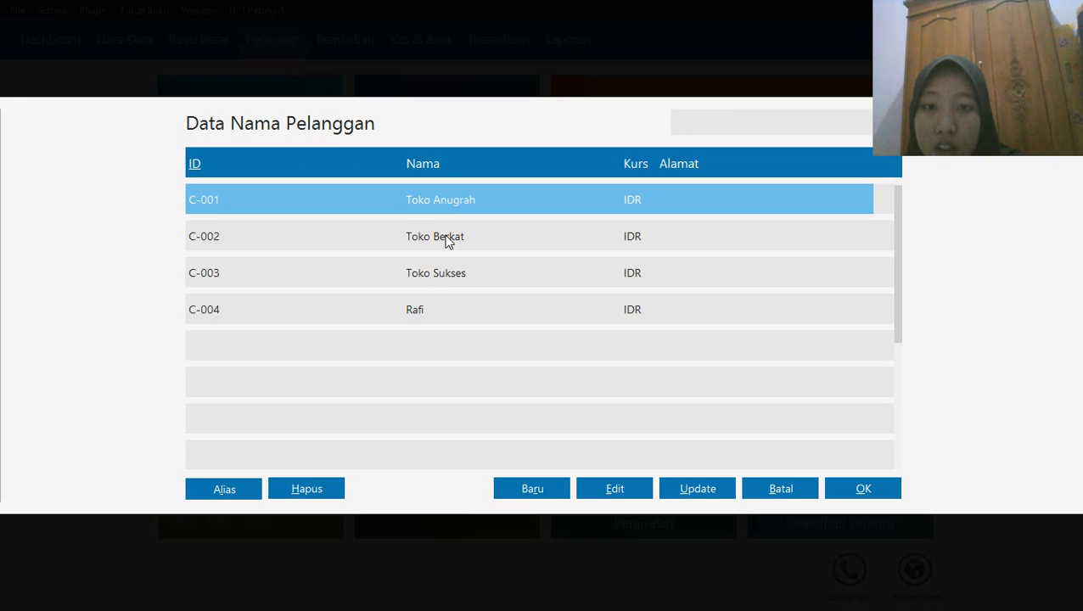
{"action": "left_click", "coordinate": [448, 242]}
{"action": "left_click", "coordinate": [863, 488]}
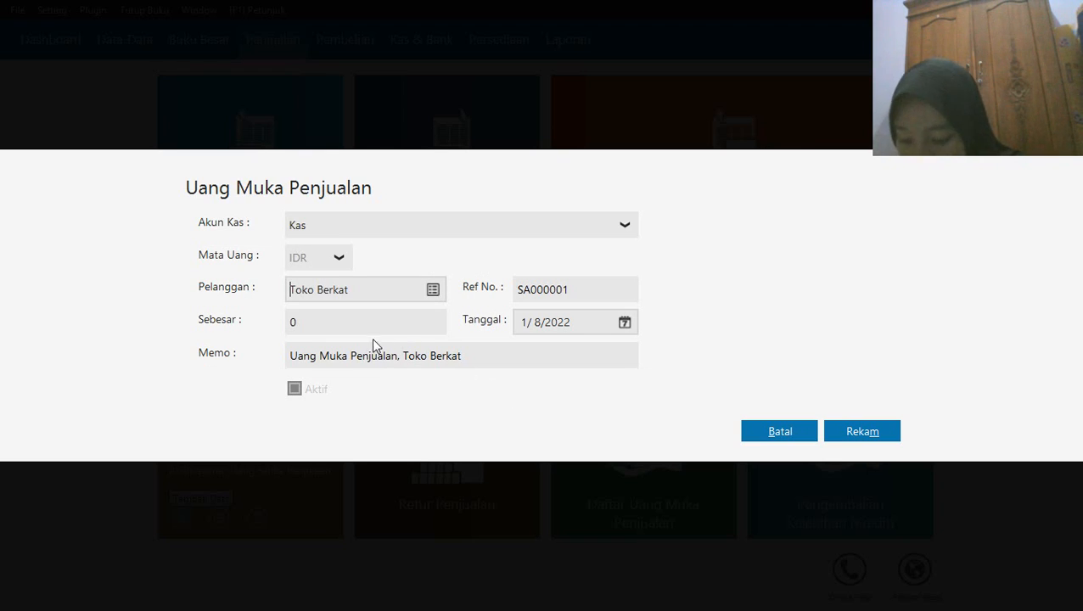
Set the amount of Toko Berkat's sales down payment to 300,000
{"action": "left_click", "coordinate": [334, 326]}
{"action": "type", "text": "30000"}
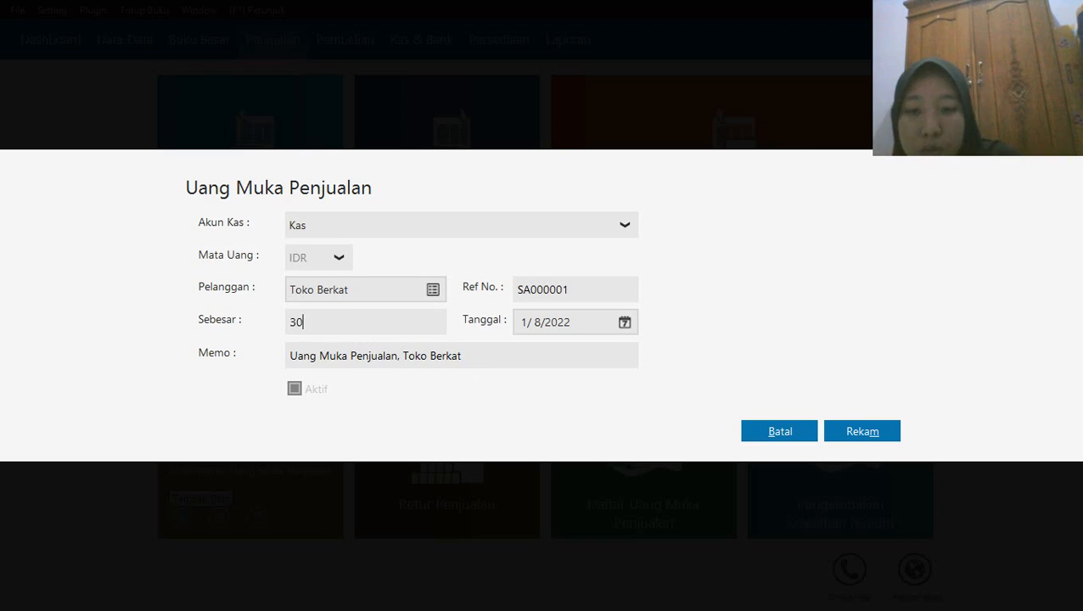
{"action": "type", "text": "0"}
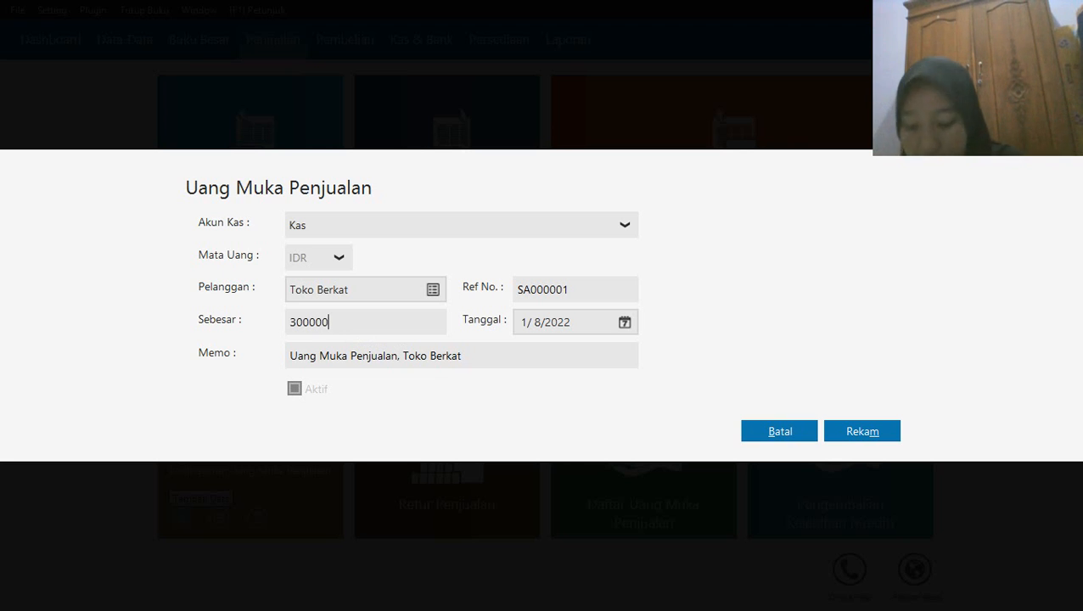
Date the sales down payment 19 January 2020, starting from the first month of the accounting period, and record it
{"action": "left_click", "coordinate": [623, 322]}
{"action": "left_click", "coordinate": [677, 519]}
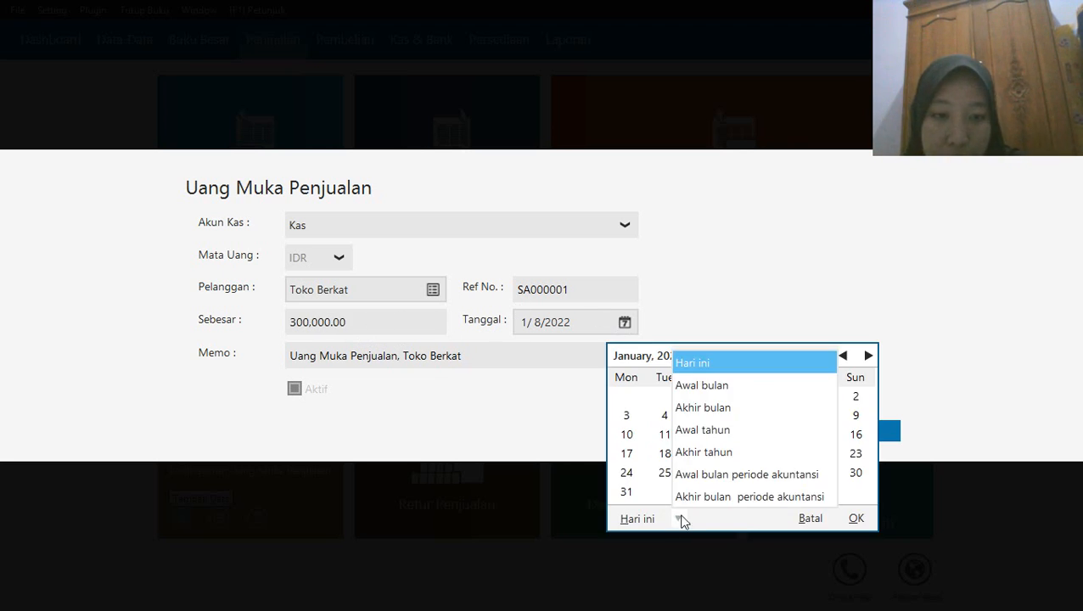
{"action": "left_click", "coordinate": [730, 478]}
{"action": "left_click", "coordinate": [854, 435]}
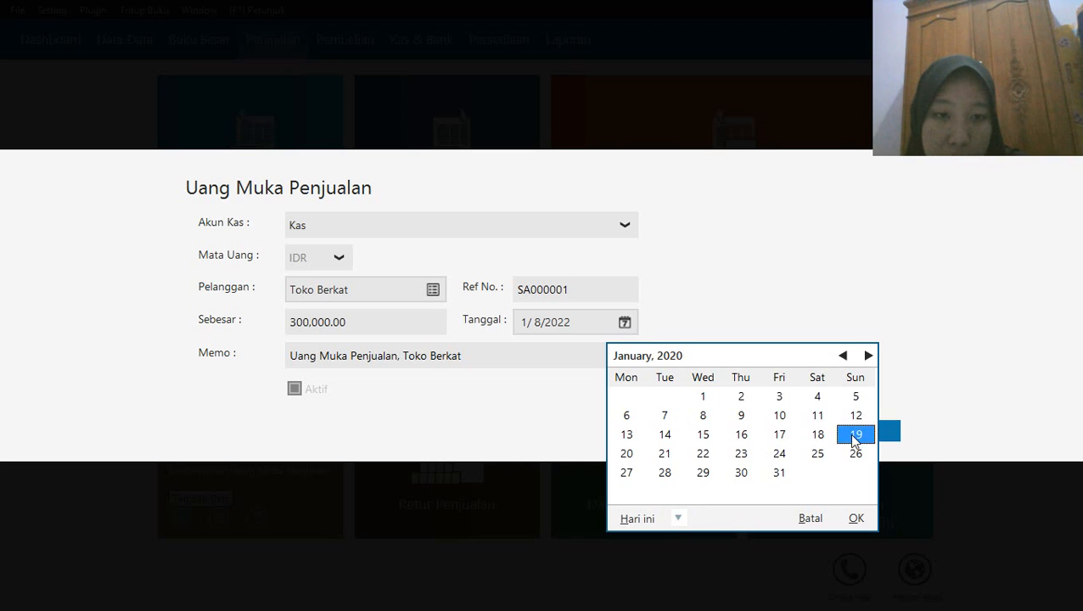
{"action": "left_click", "coordinate": [855, 518]}
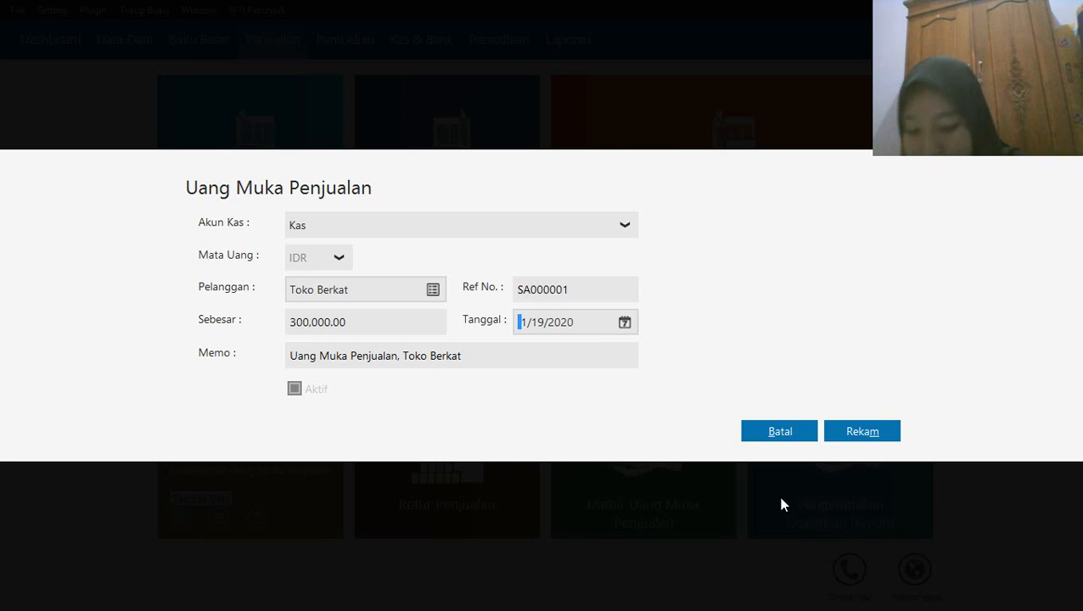
{"action": "left_click", "coordinate": [854, 433]}
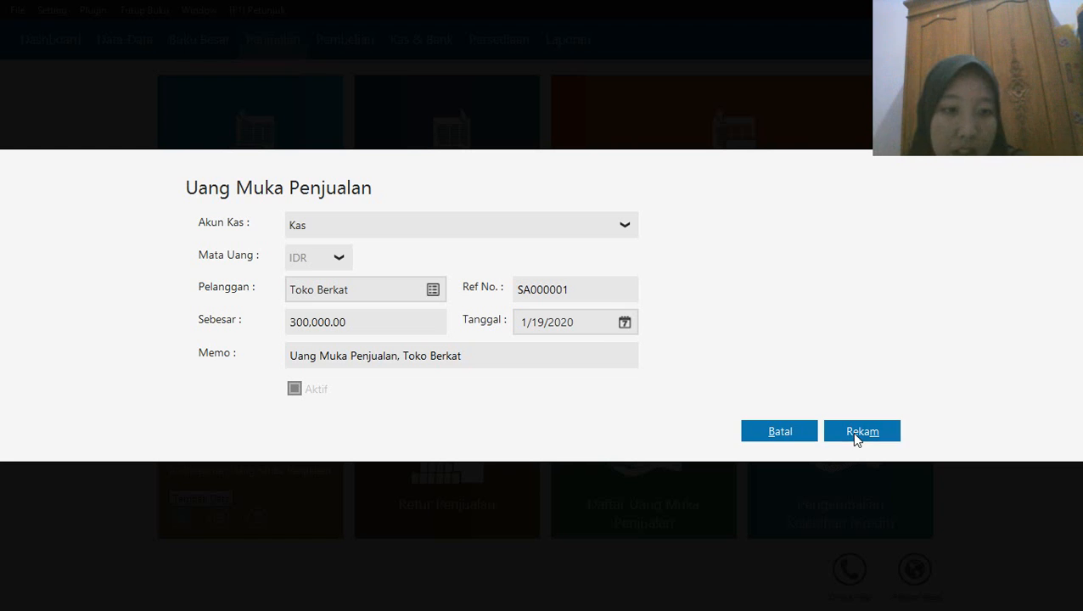
Start a new Pengiriman Barang (Penjualan) entry for the customer Toko Berkat
{"action": "mouse_move", "coordinate": [856, 439]}
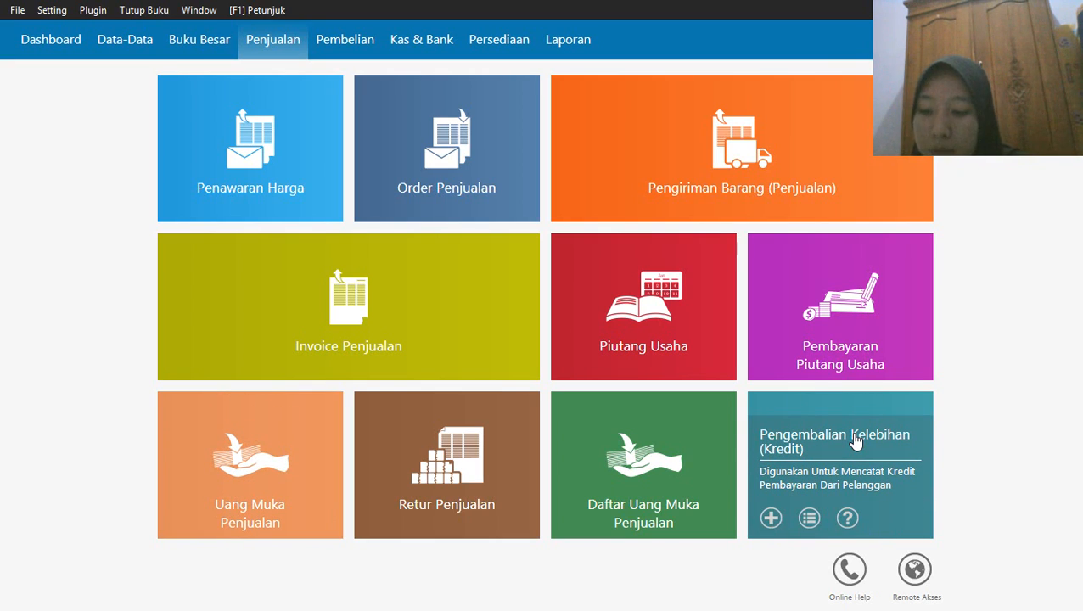
{"action": "mouse_move", "coordinate": [644, 197]}
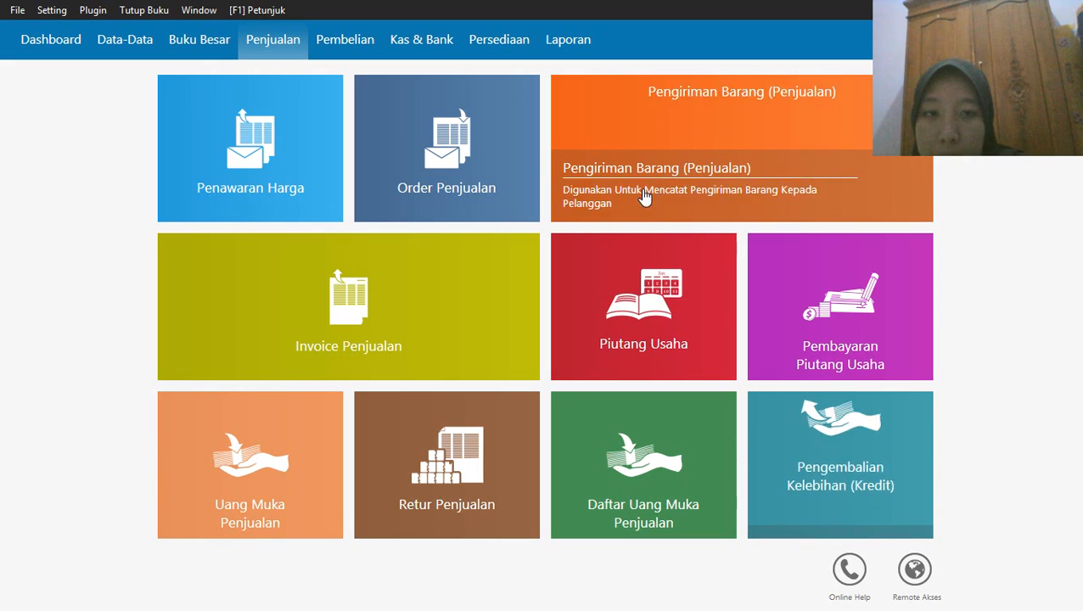
{"action": "left_click", "coordinate": [571, 197]}
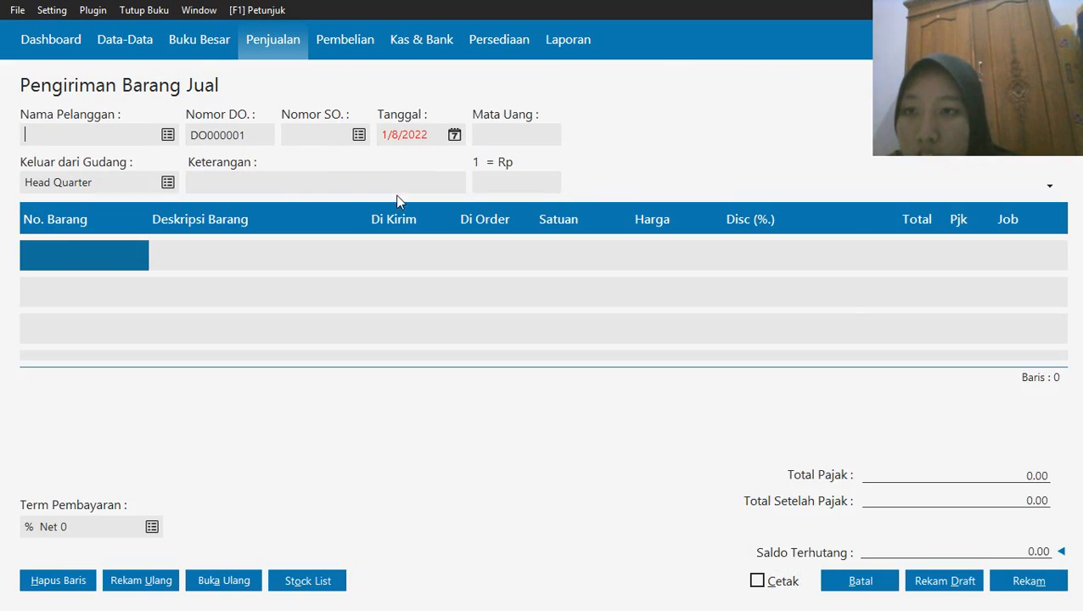
{"action": "left_click", "coordinate": [167, 134]}
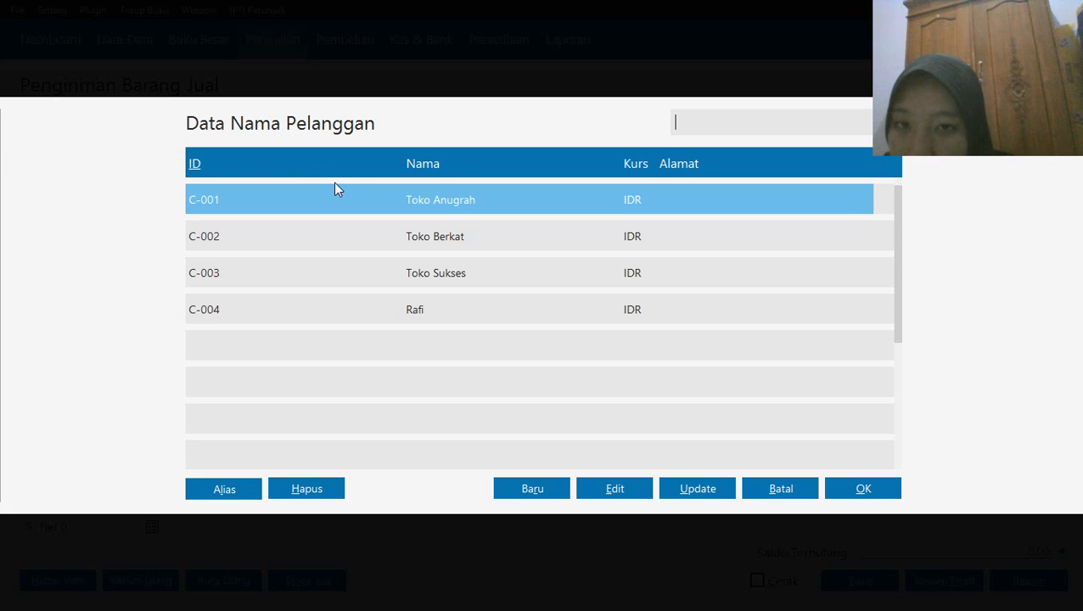
{"action": "left_click", "coordinate": [391, 231]}
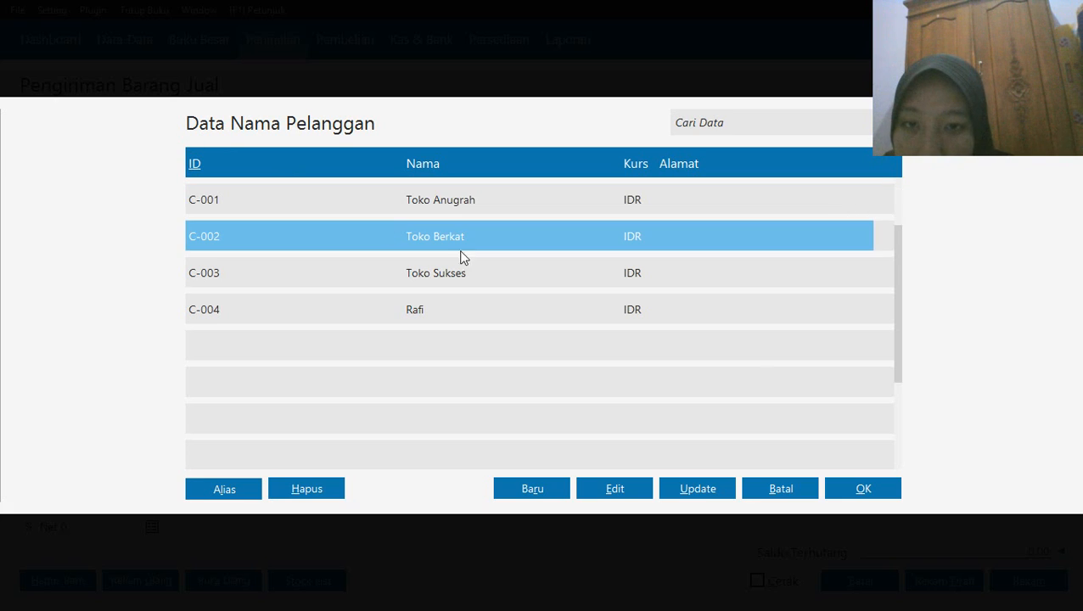
{"action": "left_click", "coordinate": [848, 489]}
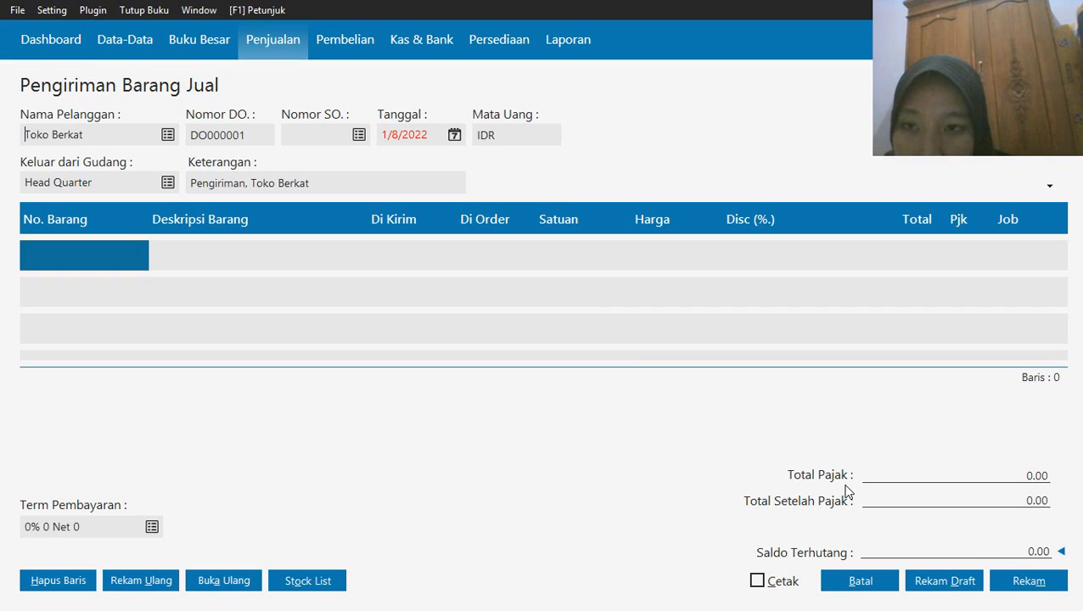
Set the goods delivery's date to 19 January 2020, starting from the first month of the accounting period
{"action": "left_click", "coordinate": [454, 137]}
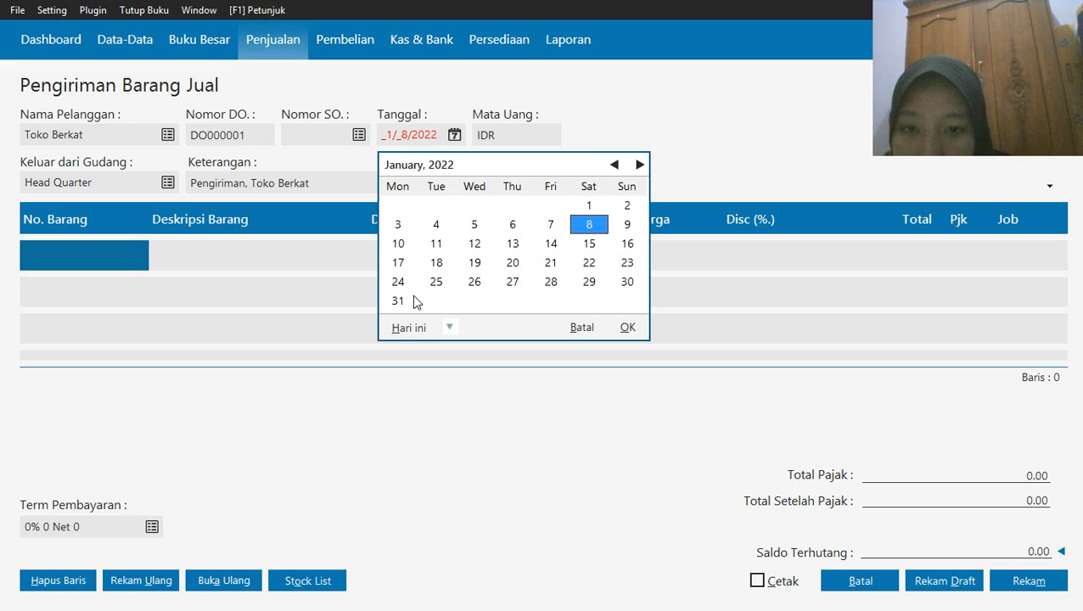
{"action": "left_click", "coordinate": [450, 329]}
{"action": "left_click", "coordinate": [506, 463]}
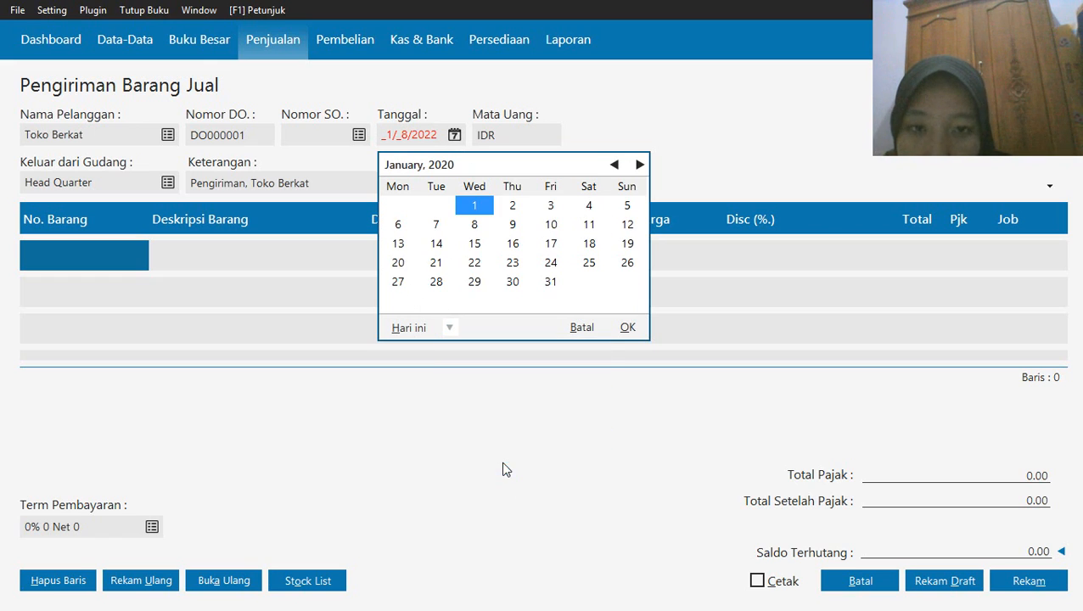
{"action": "left_click", "coordinate": [626, 245]}
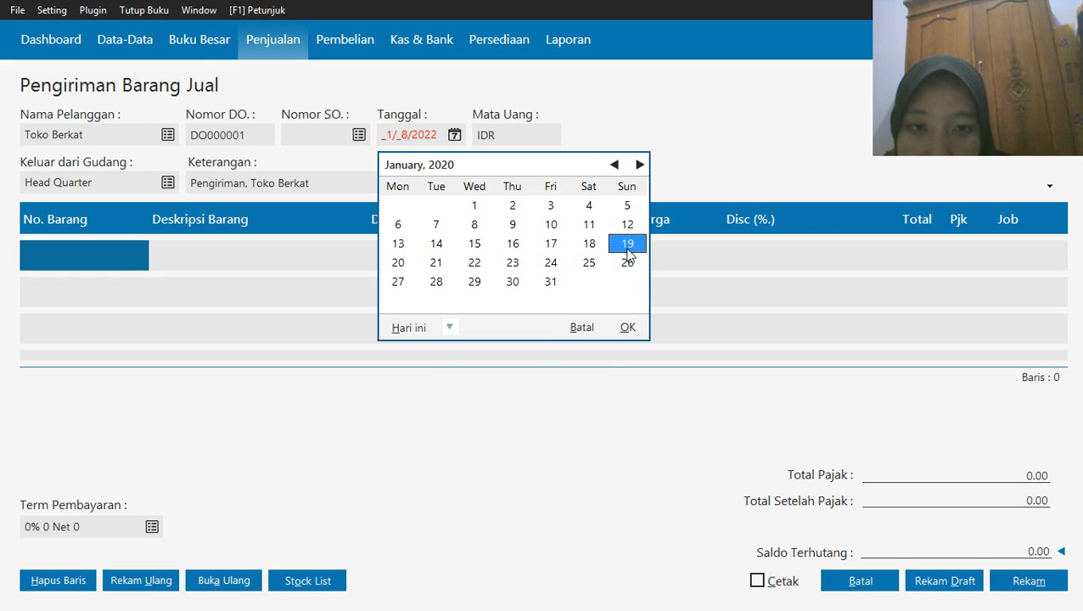
{"action": "left_click", "coordinate": [628, 327]}
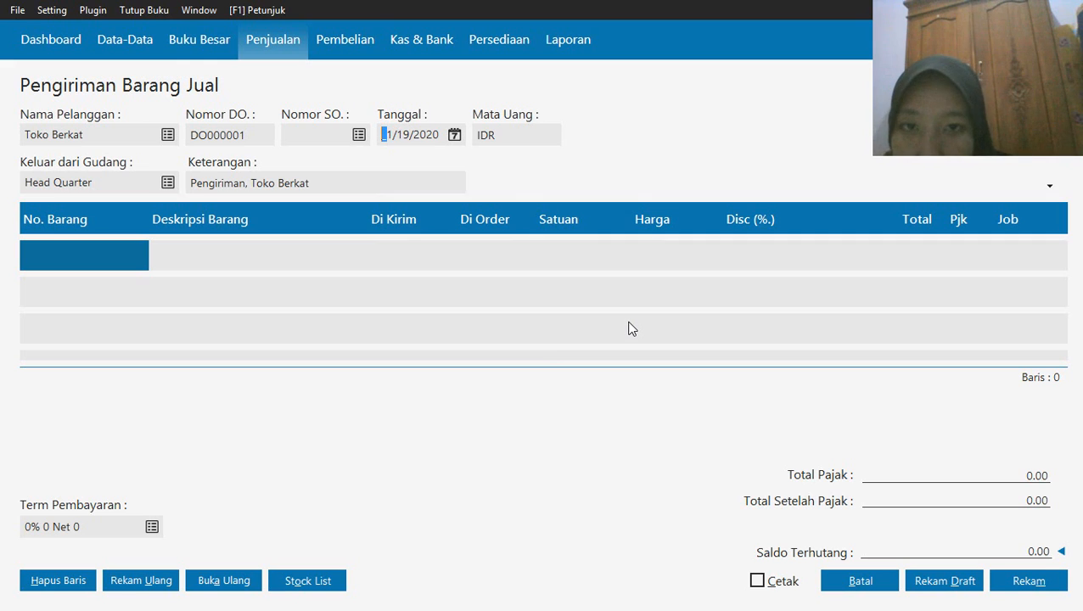
Add item B-001 Baterai Samsung to the delivery with 5 pieces sent at a price of 75,000
{"action": "double_click", "coordinate": [63, 256]}
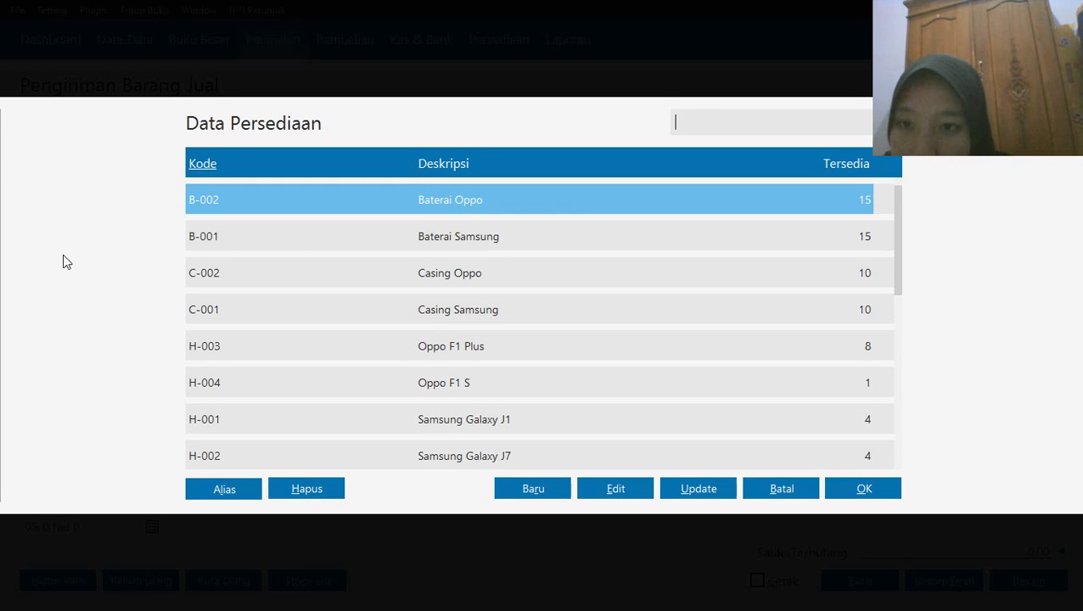
{"action": "left_click", "coordinate": [293, 239]}
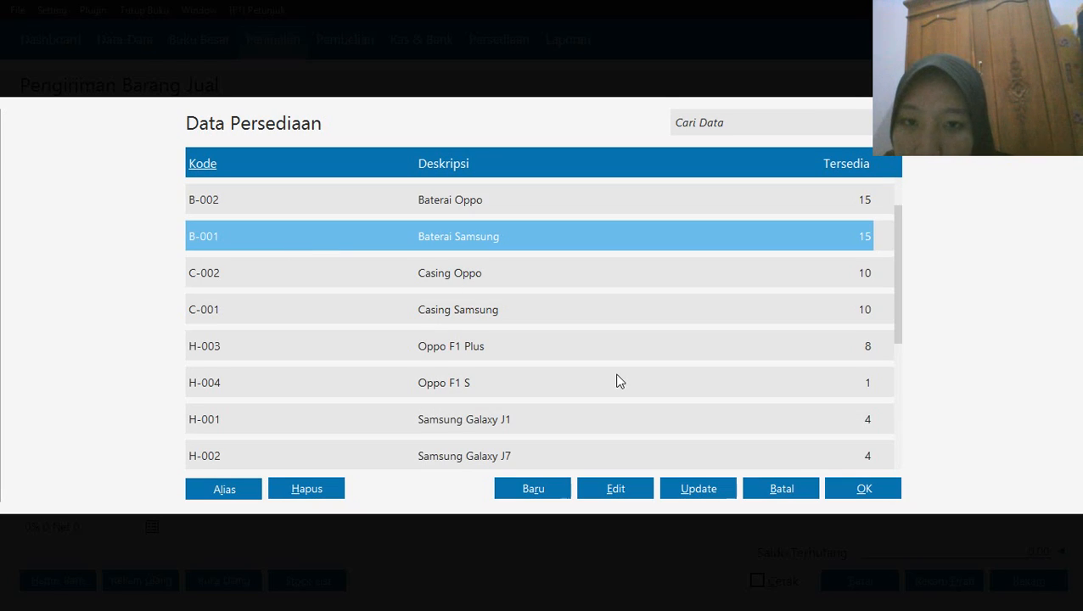
{"action": "left_click", "coordinate": [846, 484]}
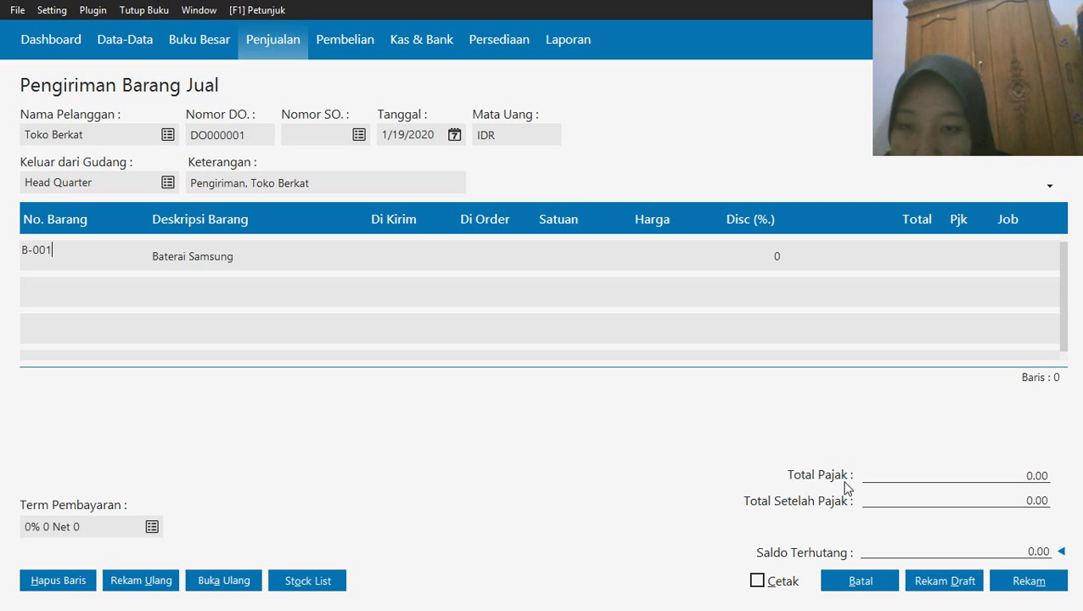
{"action": "left_click", "coordinate": [379, 258]}
{"action": "type", "text": "5"}
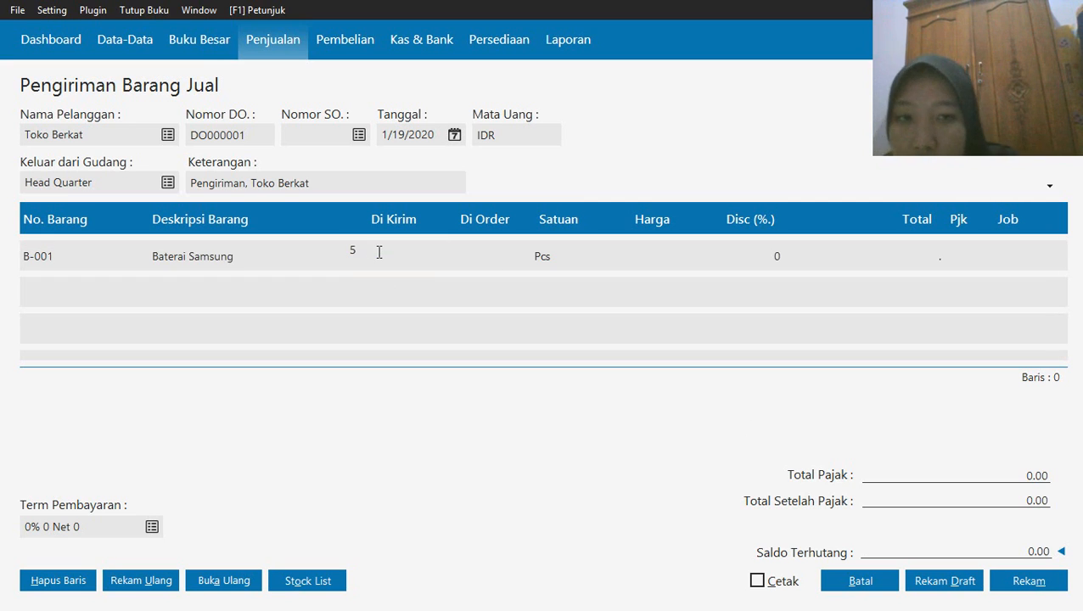
{"action": "left_click", "coordinate": [674, 257]}
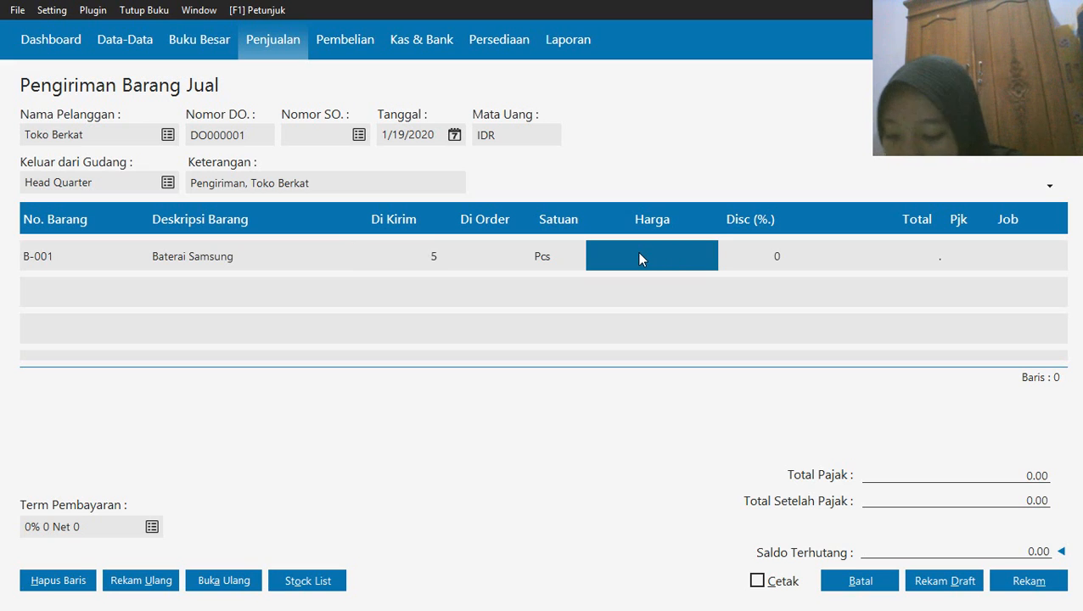
{"action": "type", "text": "75000"}
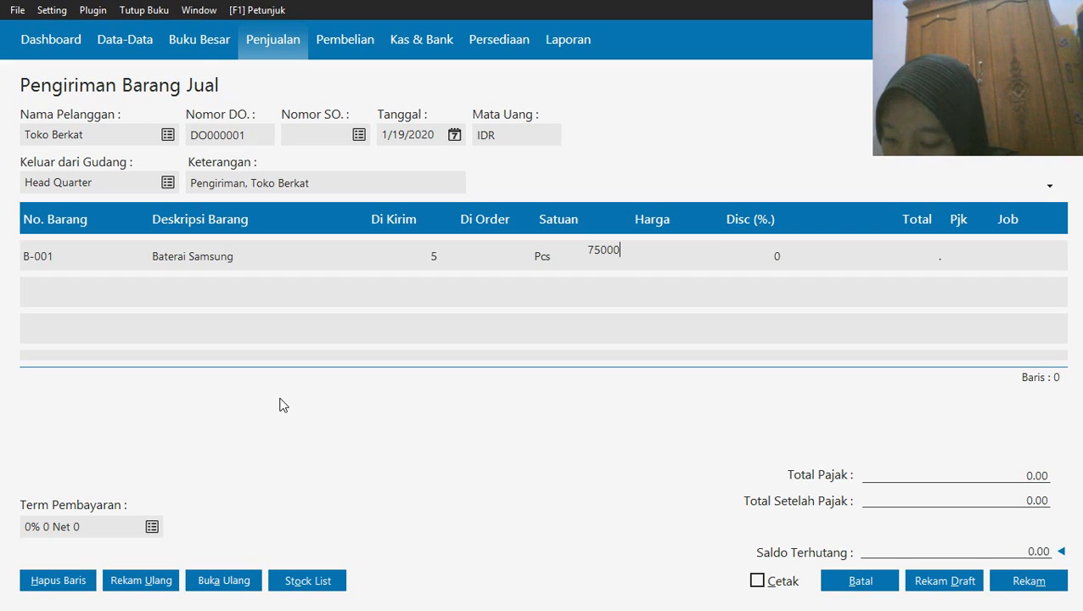
Add item B-002 Baterai Oppo from the stock list to the delivery with 6 pieces at a unit price of 65,000
{"action": "left_click", "coordinate": [309, 581]}
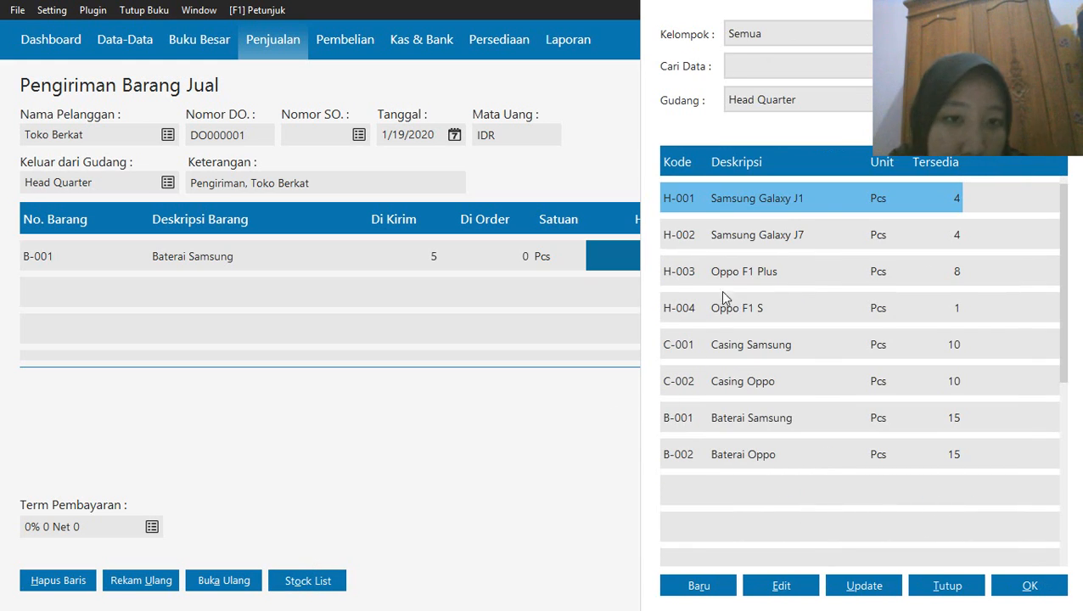
{"action": "left_click", "coordinate": [732, 463]}
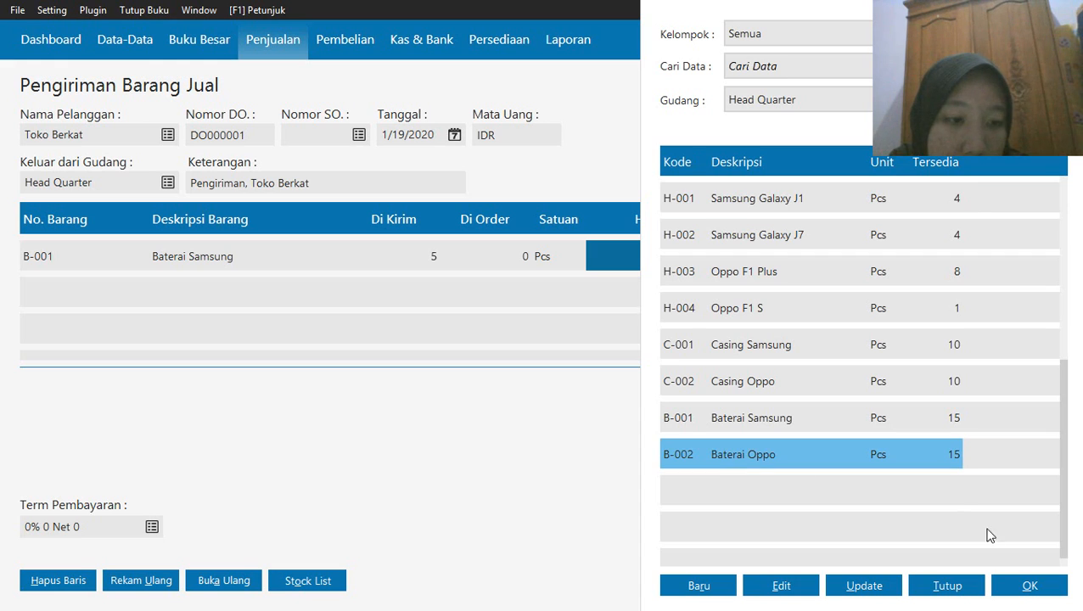
{"action": "left_click", "coordinate": [1007, 591]}
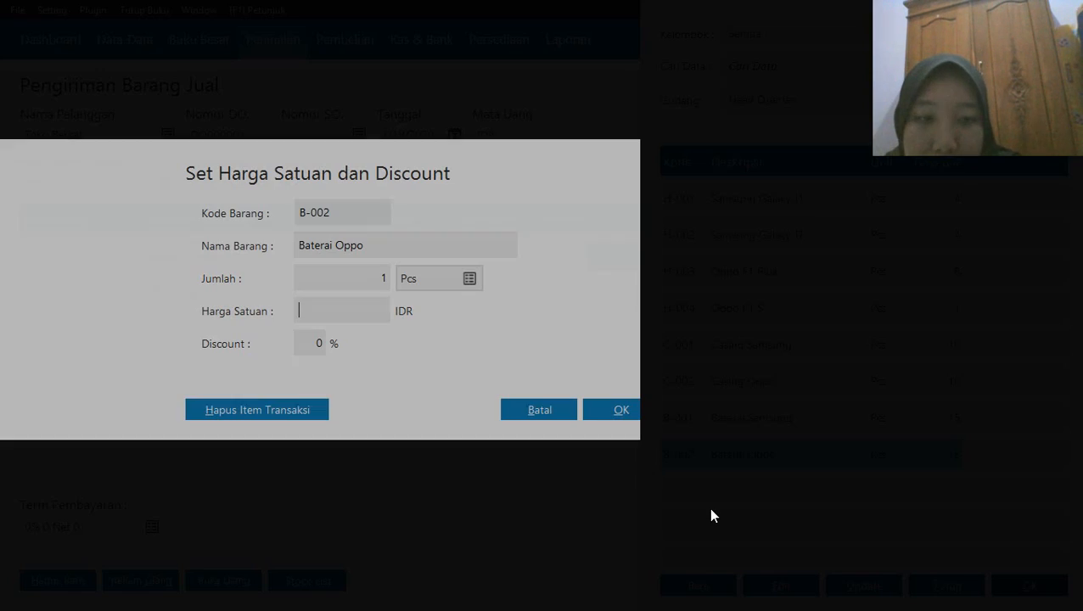
{"action": "left_click", "coordinate": [330, 281]}
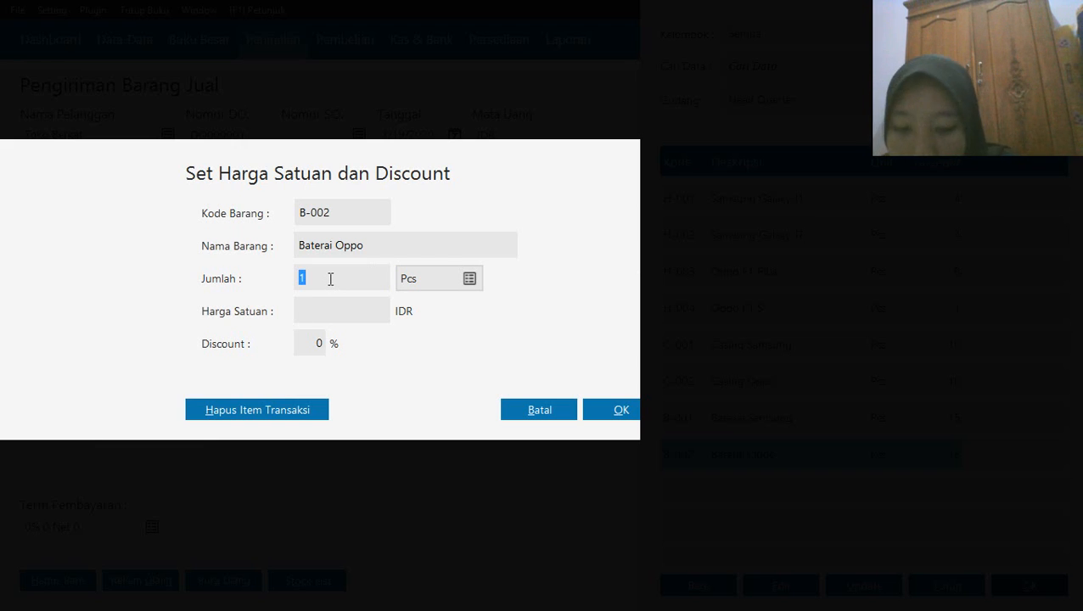
{"action": "type", "text": "6"}
{"action": "left_click", "coordinate": [328, 315]}
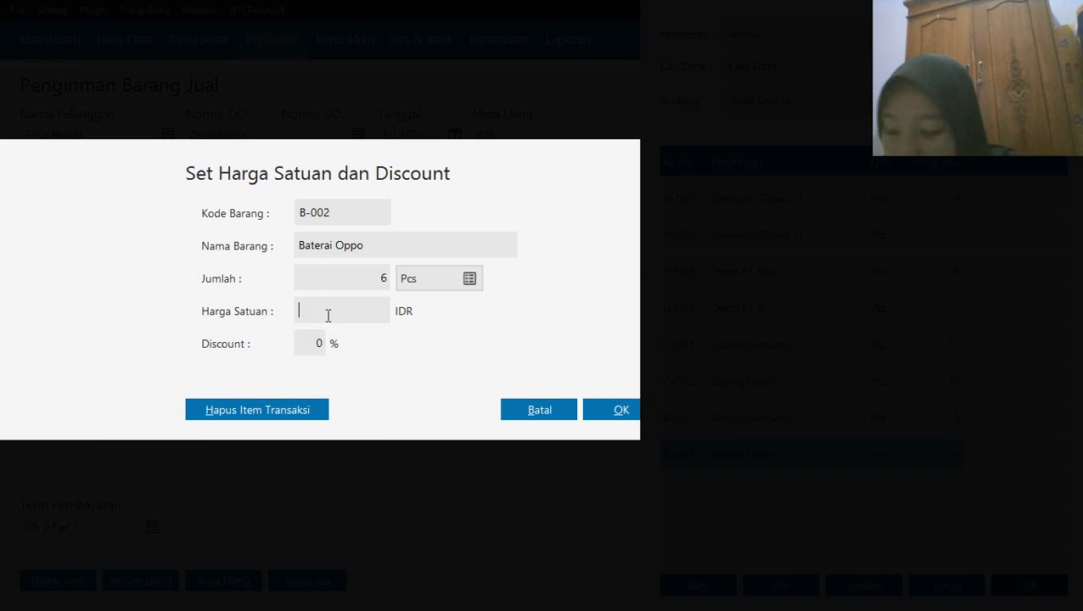
{"action": "type", "text": "65000"}
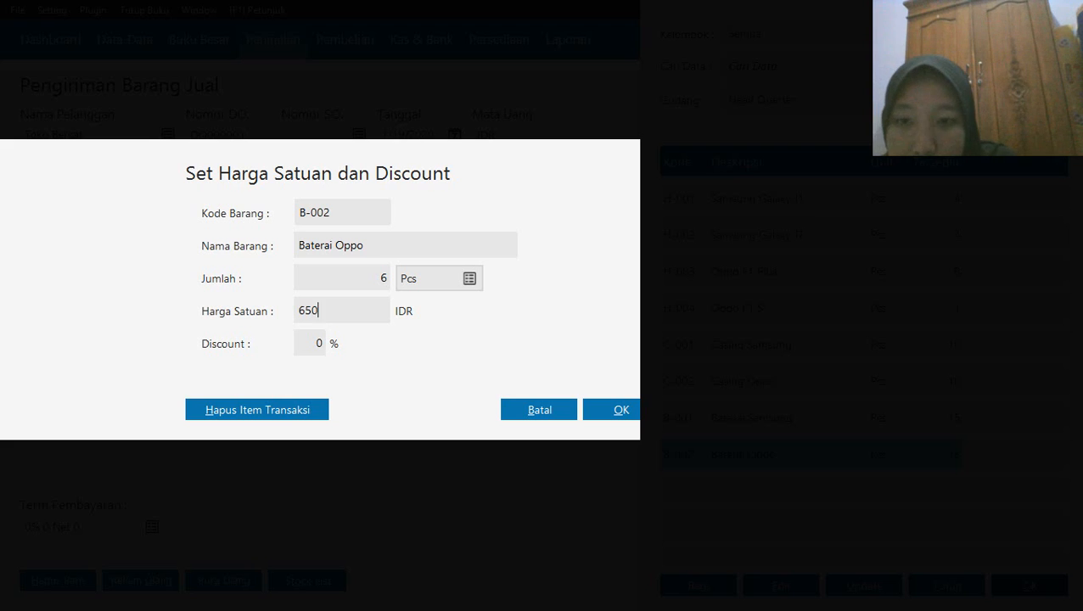
{"action": "left_click", "coordinate": [612, 411]}
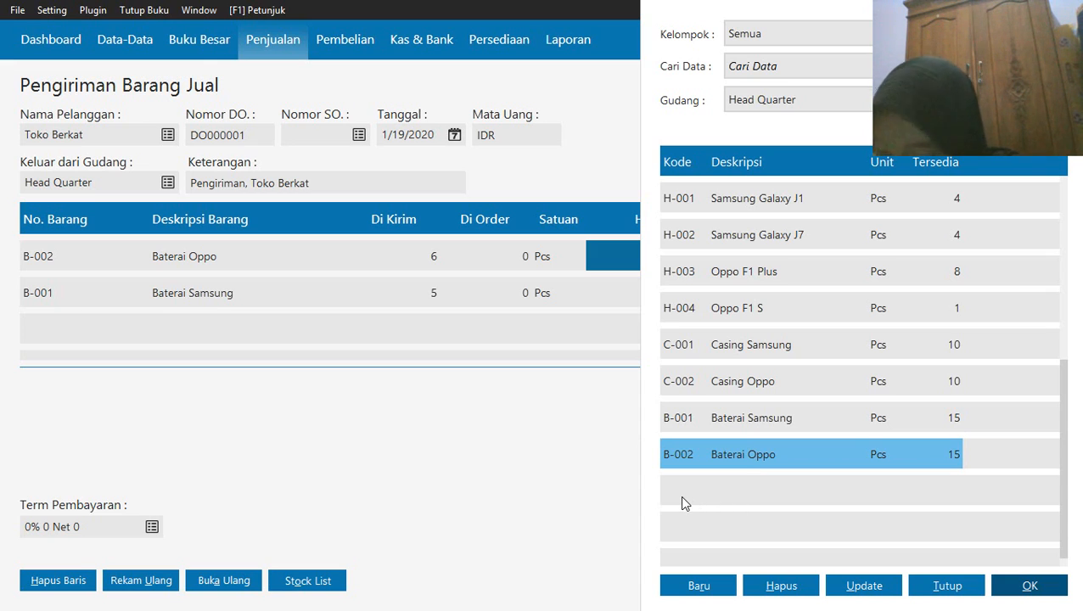
Add item C-001 Casing Samsung to the delivery with 4 pieces at a unit price of 160,000
{"action": "left_click", "coordinate": [797, 333]}
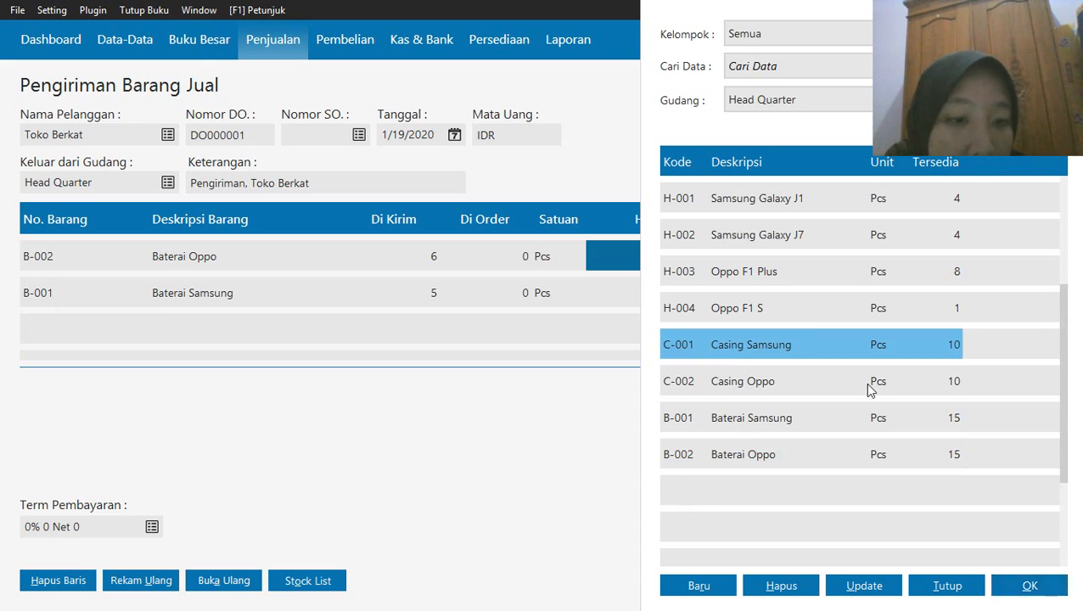
{"action": "left_click", "coordinate": [1030, 585]}
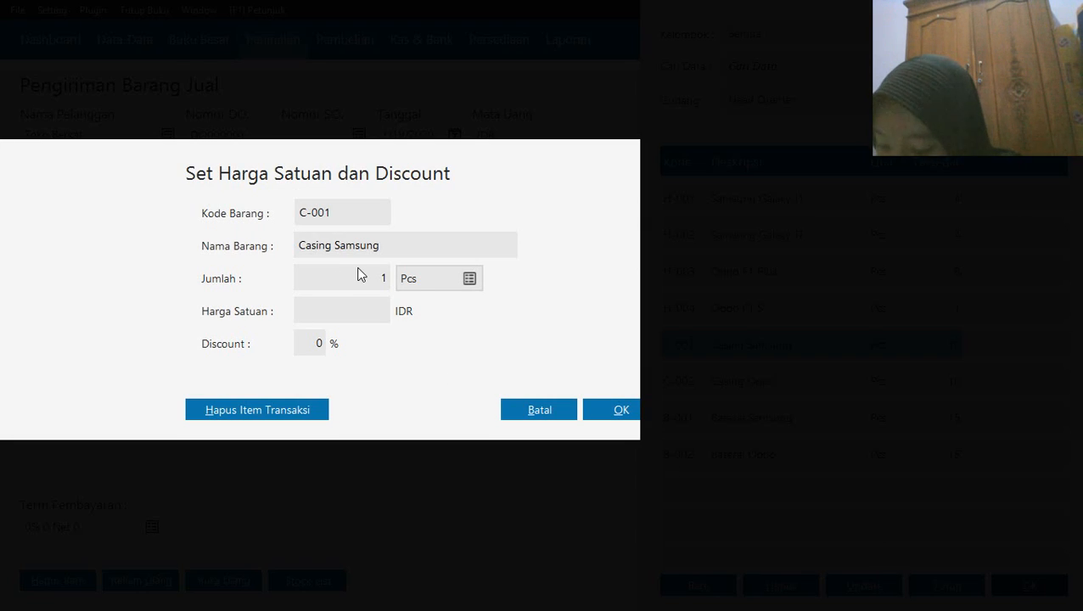
{"action": "left_click", "coordinate": [336, 280]}
{"action": "type", "text": "4"}
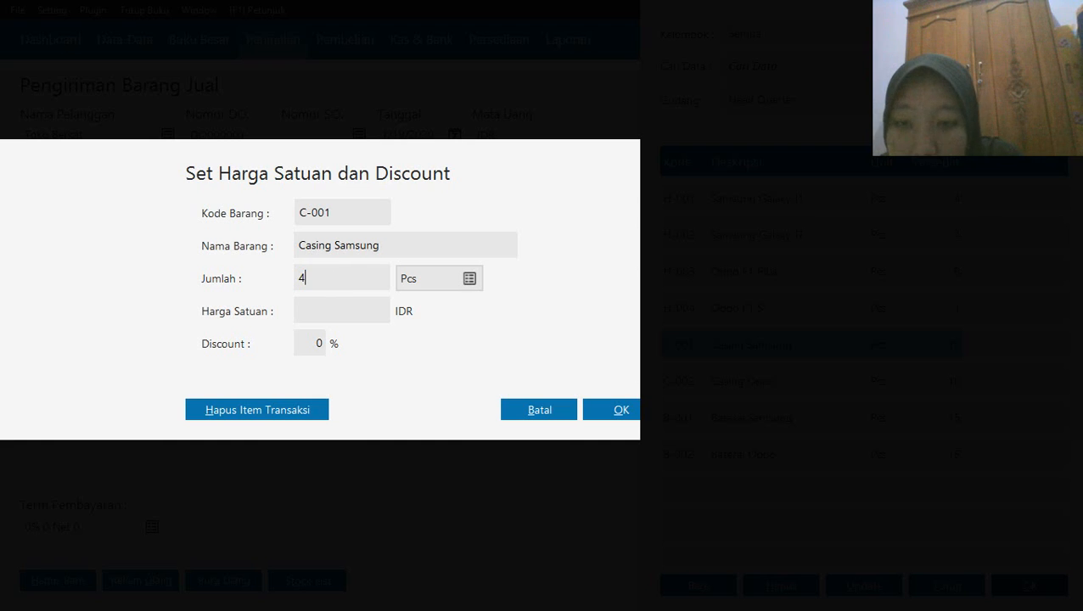
{"action": "left_click", "coordinate": [339, 312]}
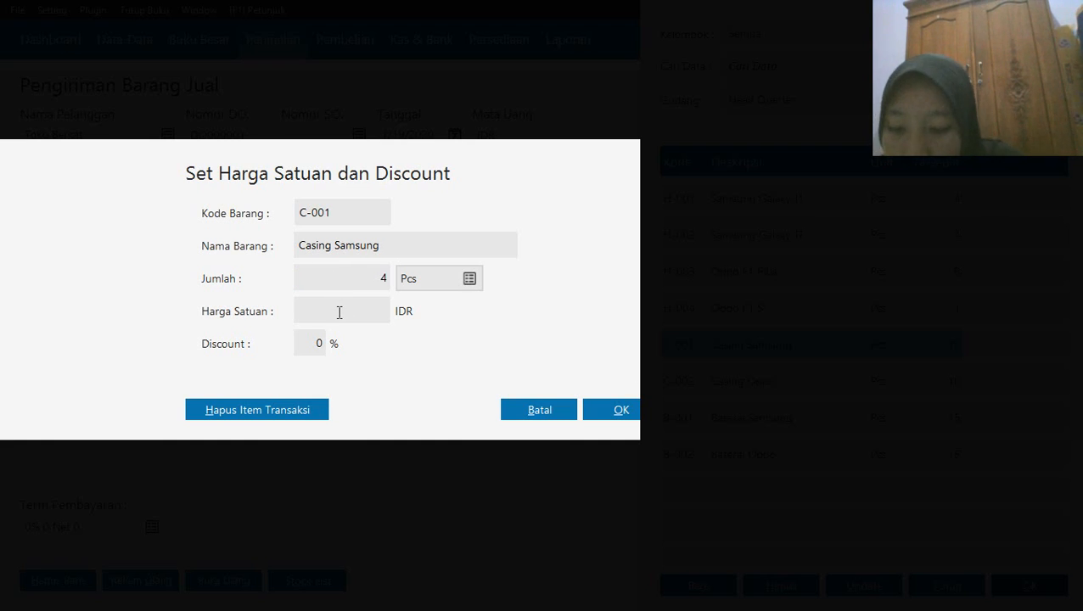
{"action": "type", "text": "160000"}
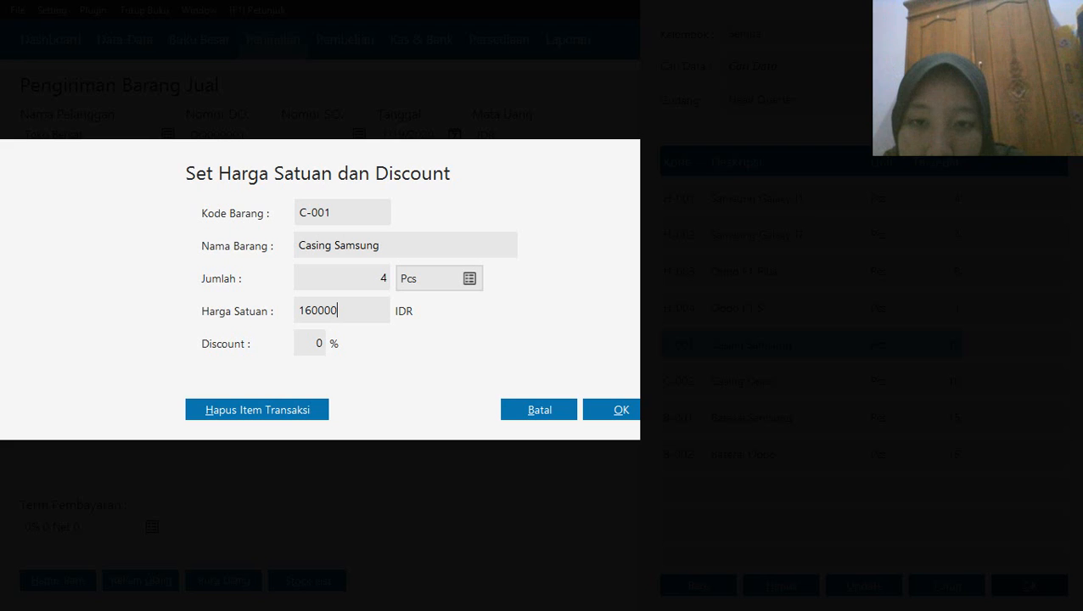
{"action": "left_click", "coordinate": [618, 417]}
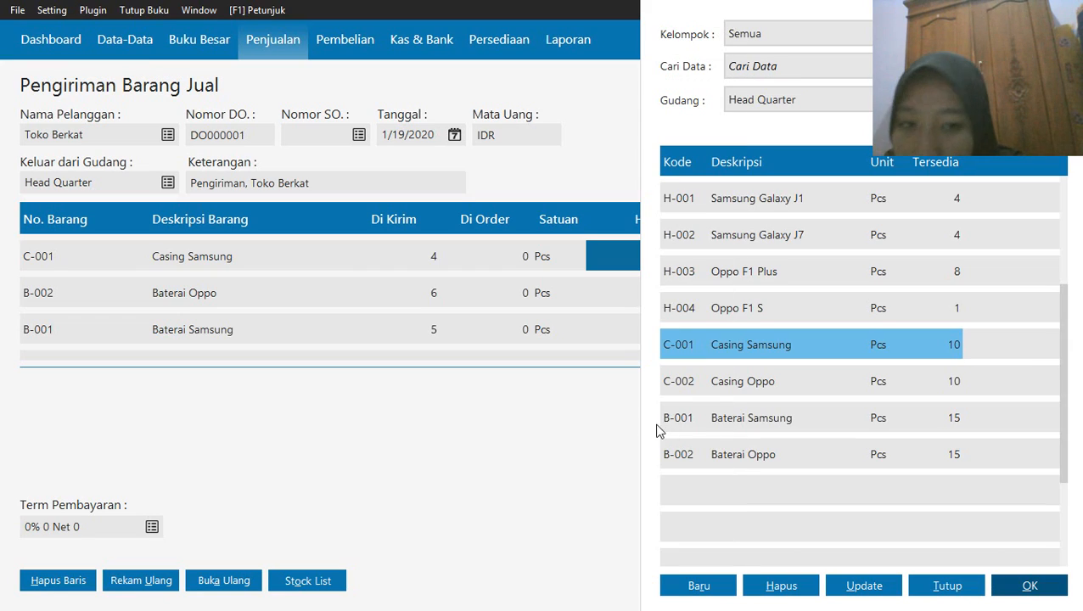
Add item C-002 Casing Oppo with 5 pieces at a unit price of 65,000 and close the stock list
{"action": "left_click", "coordinate": [710, 385]}
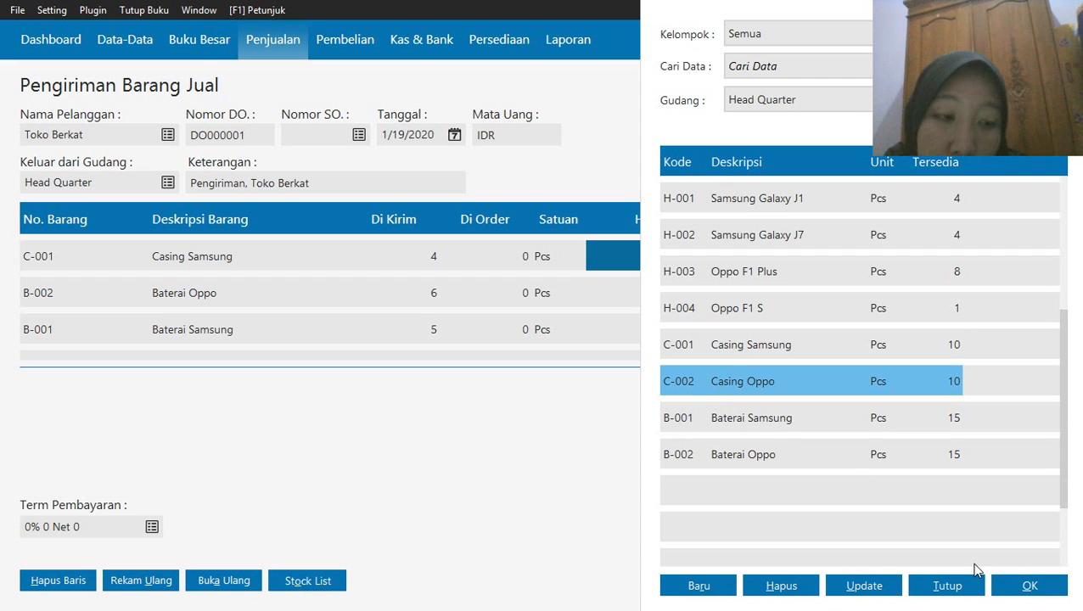
{"action": "left_click", "coordinate": [1028, 586]}
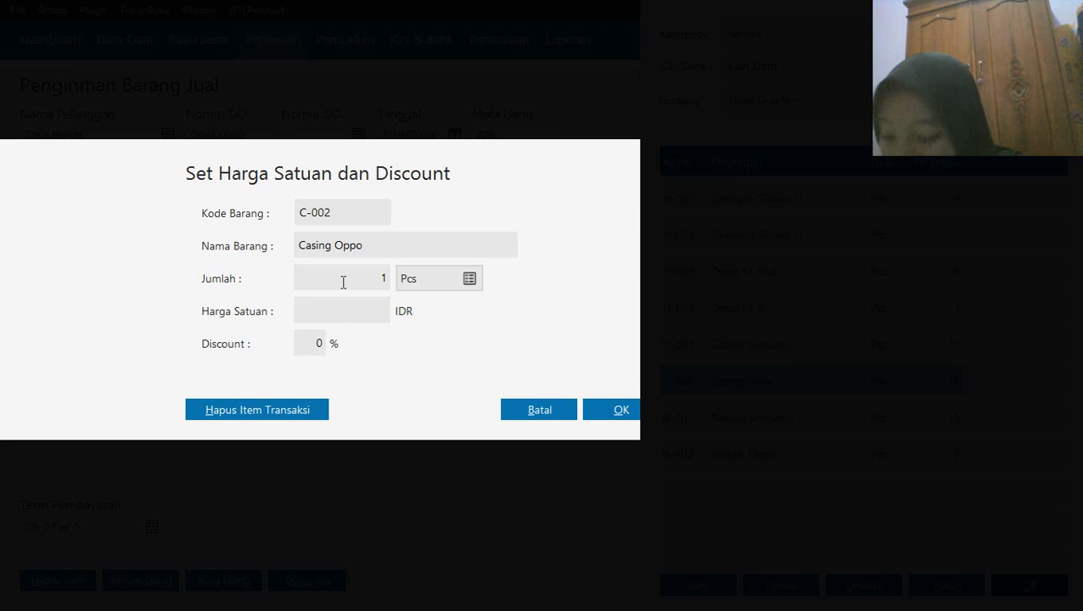
{"action": "left_click", "coordinate": [343, 281]}
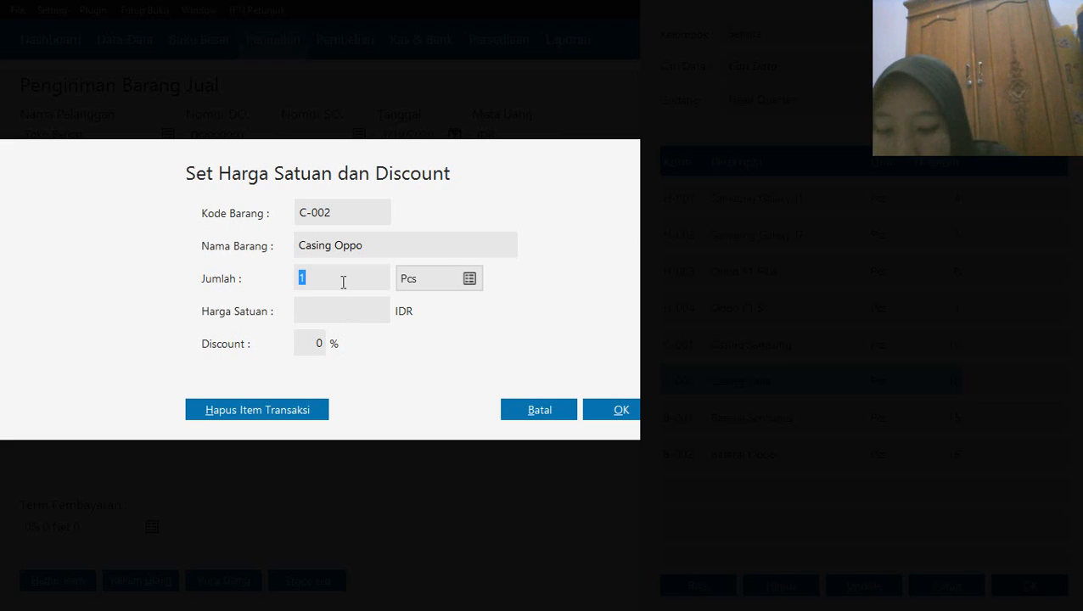
{"action": "type", "text": "5"}
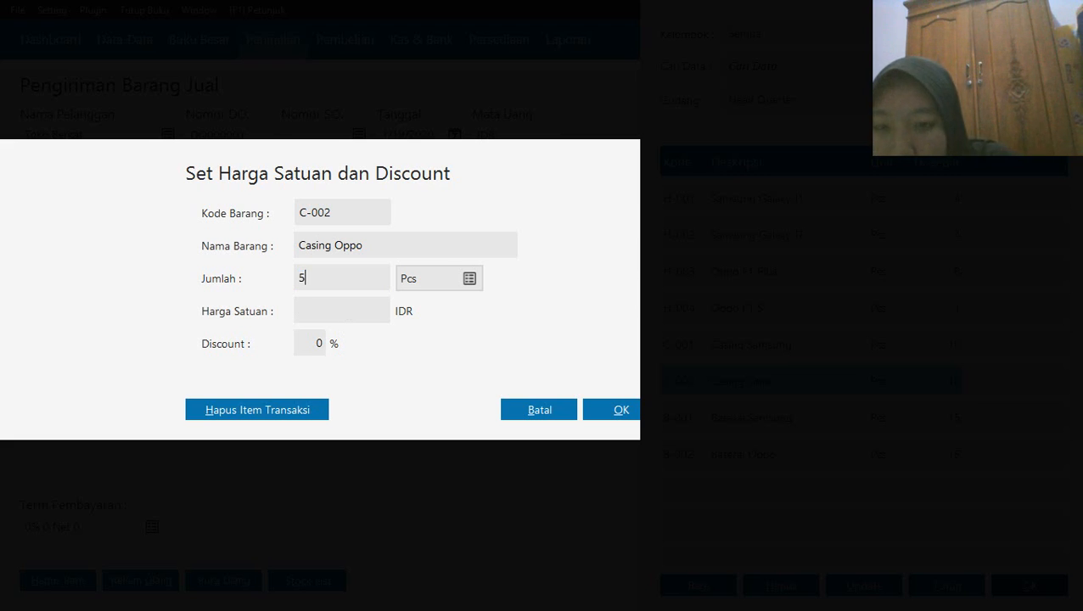
{"action": "left_click", "coordinate": [325, 315]}
{"action": "type", "text": "650"}
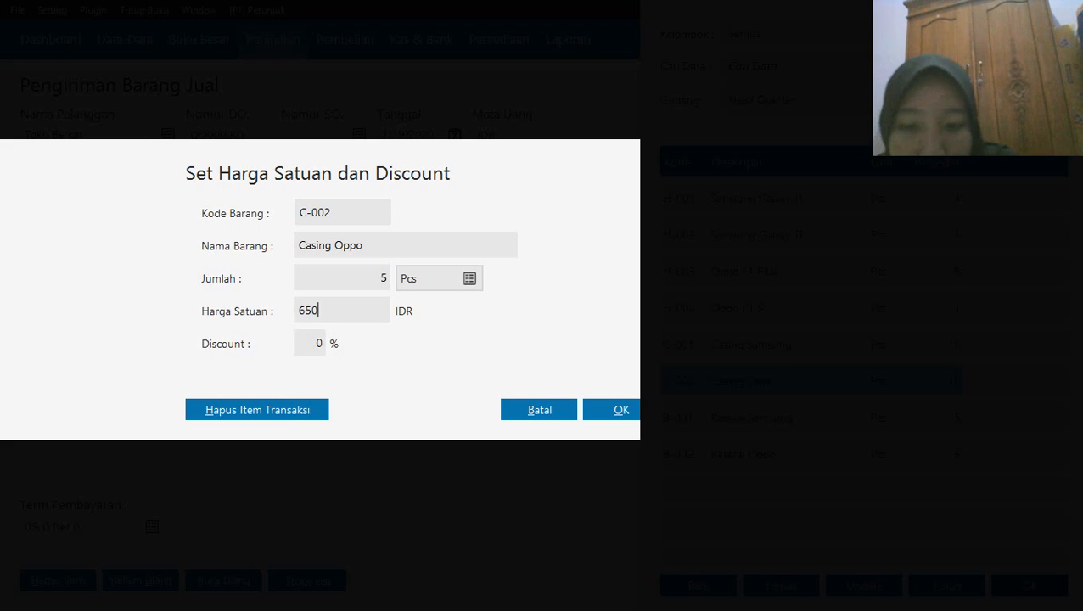
{"action": "type", "text": "00"}
{"action": "left_click", "coordinate": [607, 406]}
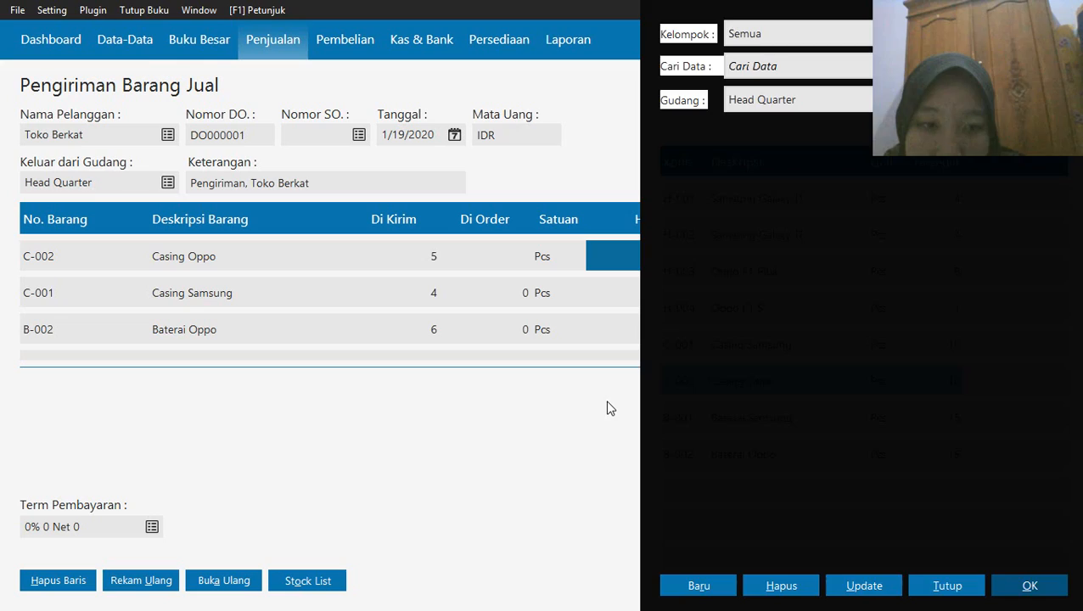
{"action": "left_click", "coordinate": [914, 588]}
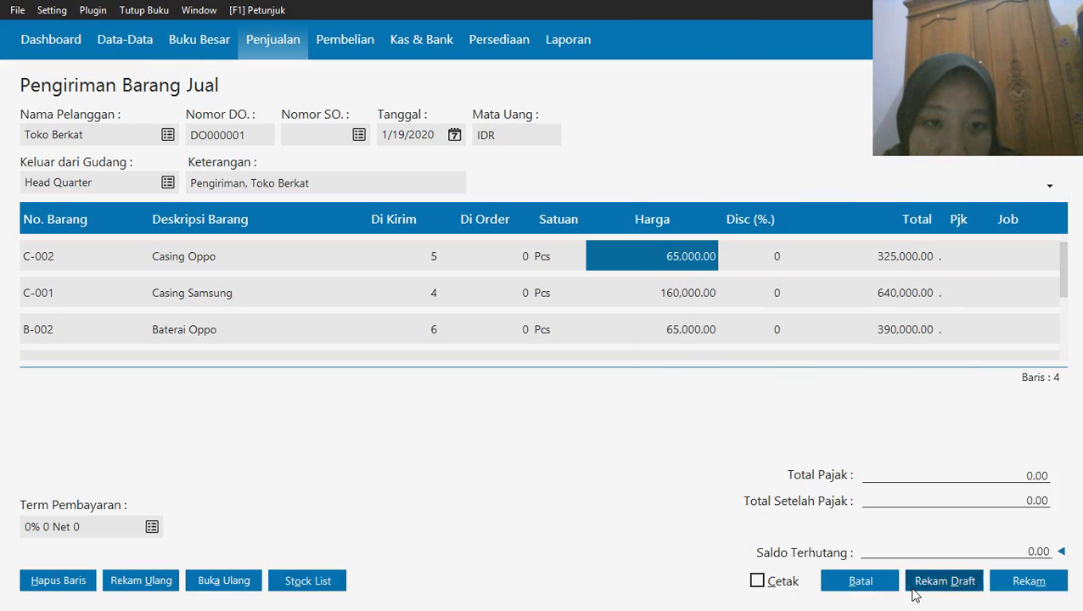
Record the goods delivery to Toko Berkat and leave the delivery entry form
{"action": "left_click", "coordinate": [1007, 583]}
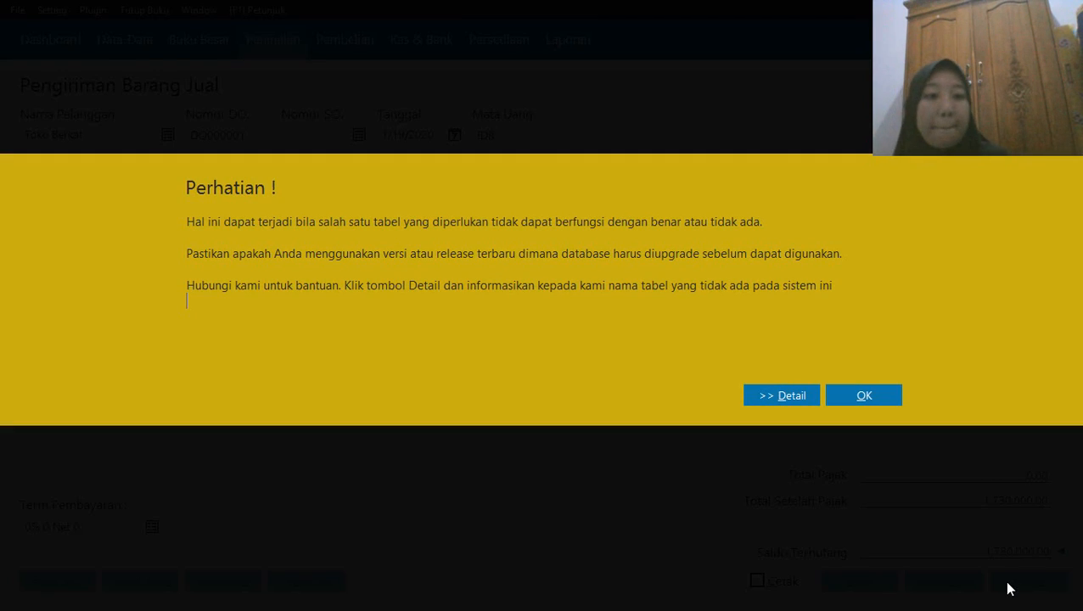
{"action": "left_click", "coordinate": [868, 395]}
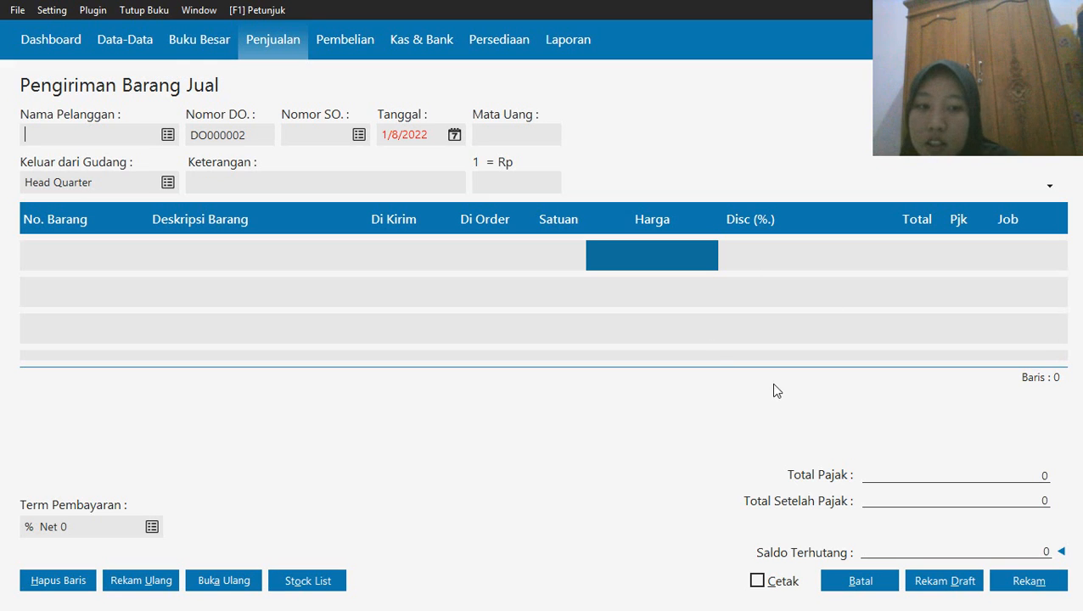
{"action": "left_click", "coordinate": [861, 580]}
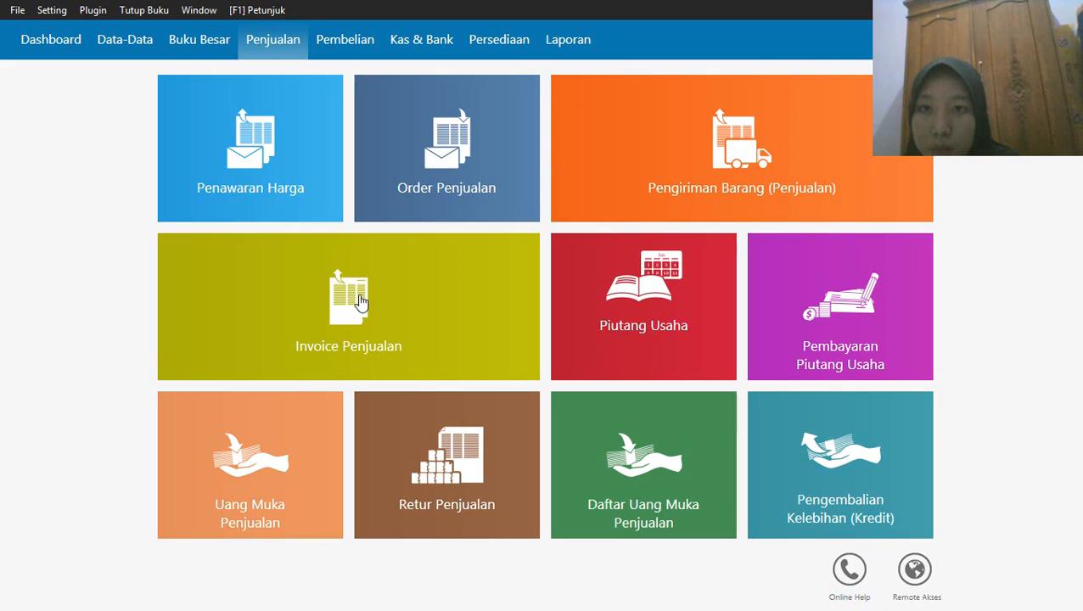
Start a new Pembayaran Piutang Usaha entry for the fourth customer in the receivables list
{"action": "mouse_move", "coordinate": [420, 373]}
{"action": "mouse_move", "coordinate": [839, 336]}
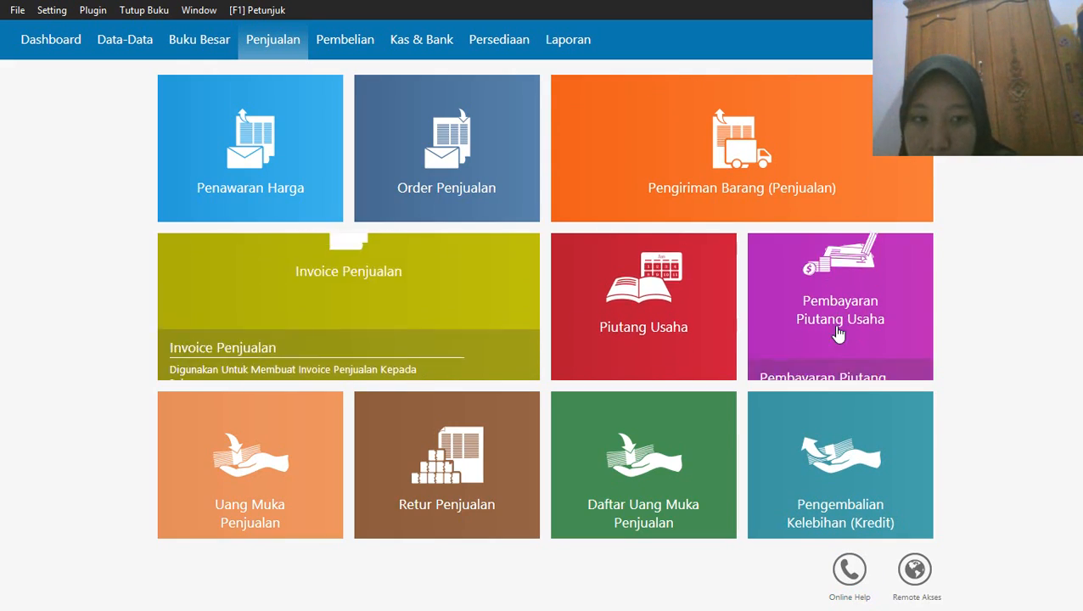
{"action": "left_click", "coordinate": [772, 362]}
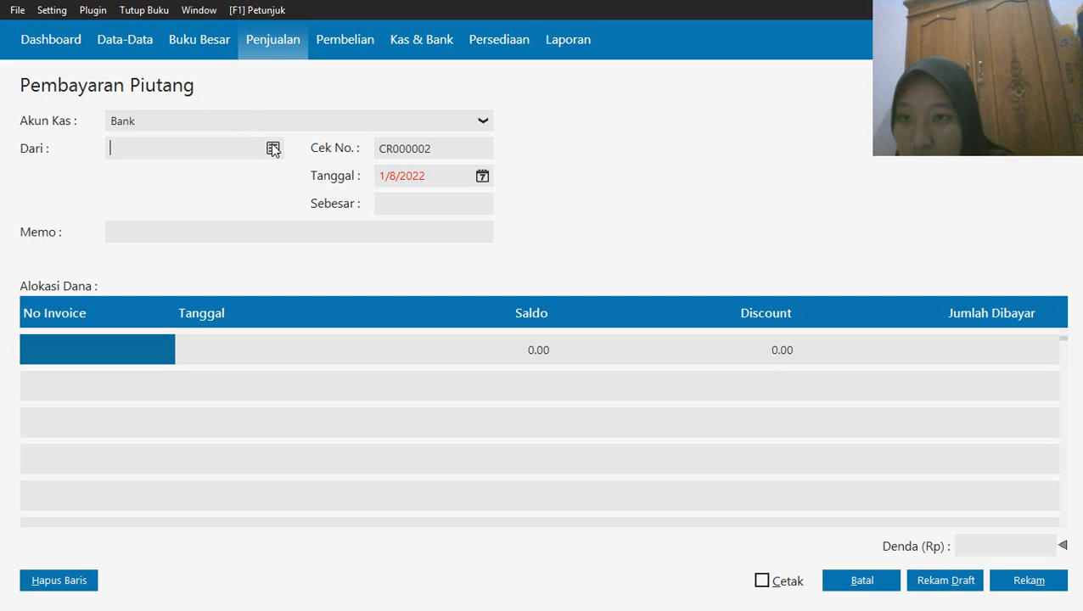
{"action": "left_click", "coordinate": [274, 149]}
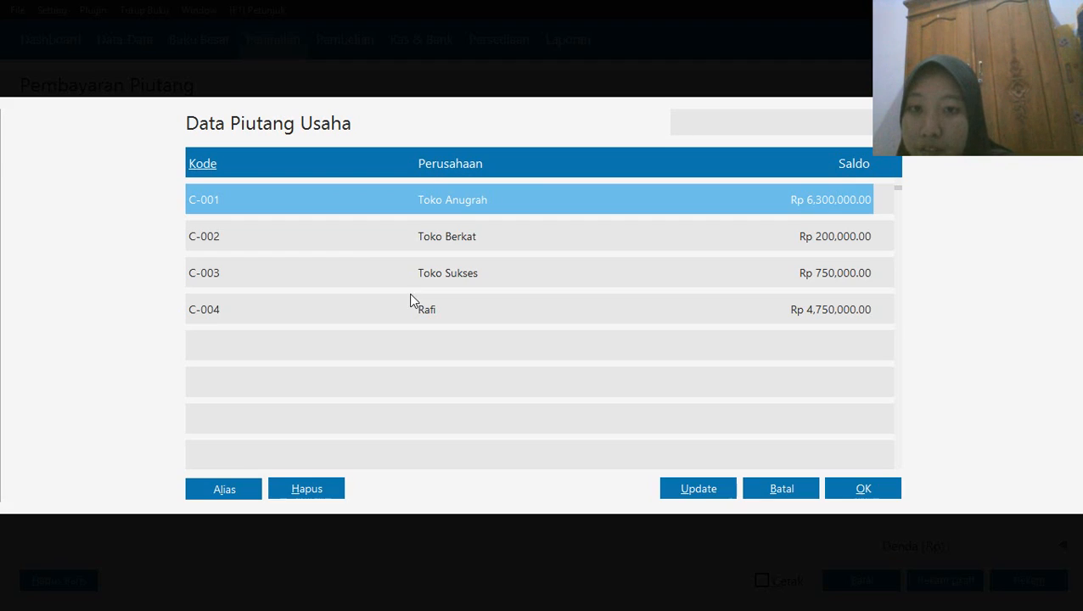
{"action": "left_click", "coordinate": [416, 311]}
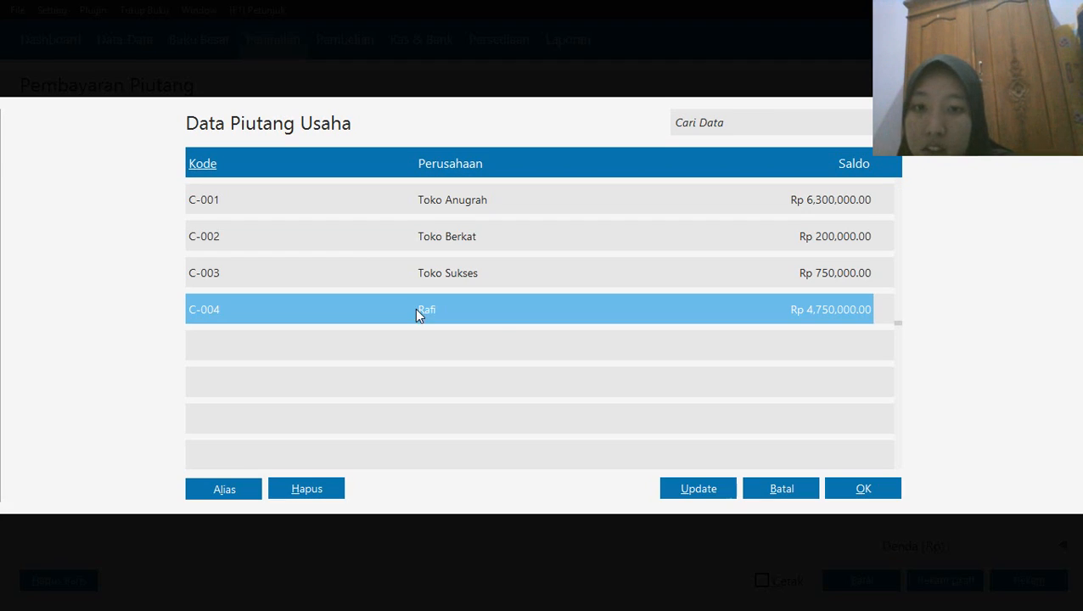
{"action": "left_click", "coordinate": [851, 488]}
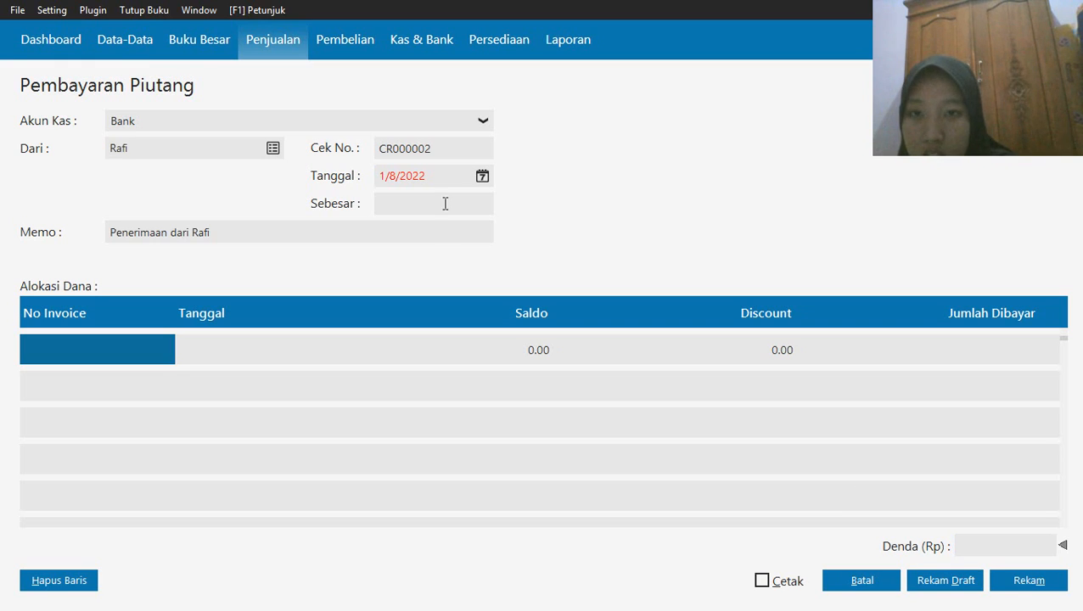
Set the receivable payment's date to 19 January 2020, starting from the first month of the accounting period
{"action": "left_click", "coordinate": [480, 178]}
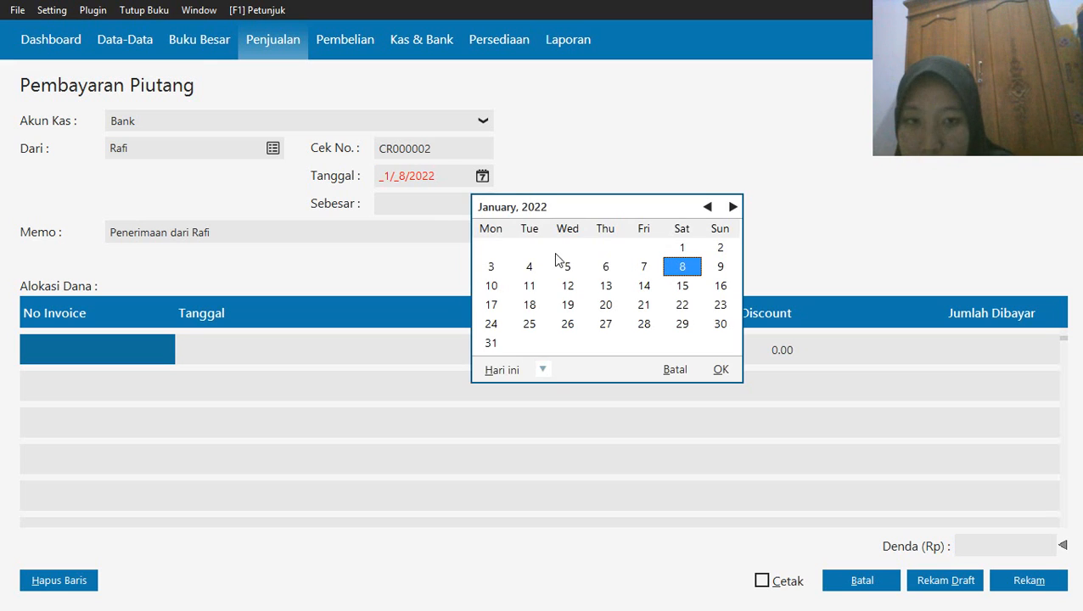
{"action": "left_click", "coordinate": [549, 371]}
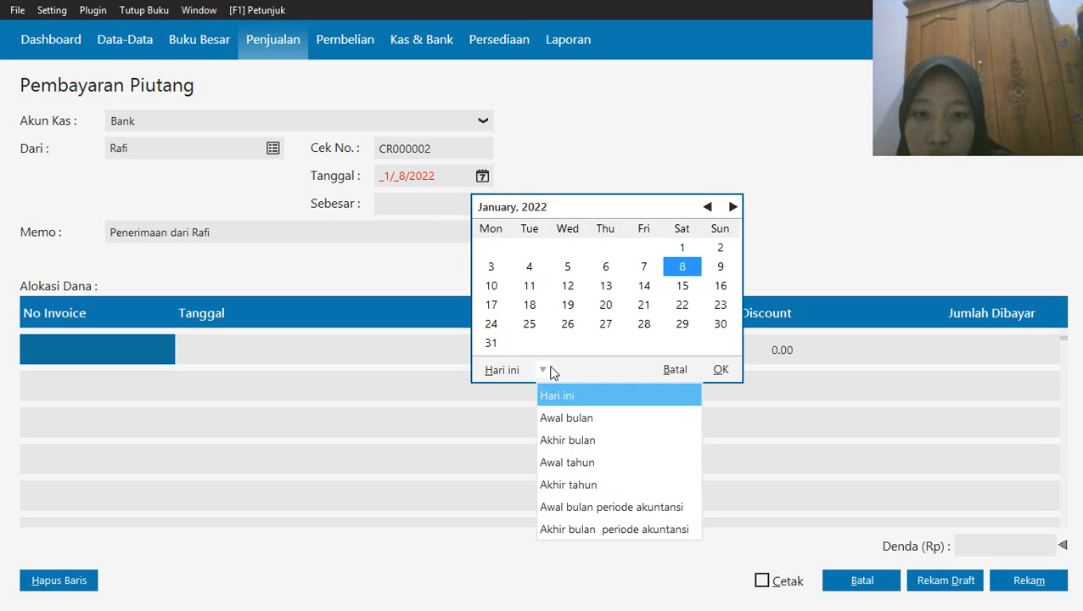
{"action": "left_click", "coordinate": [610, 507]}
{"action": "left_click", "coordinate": [728, 286]}
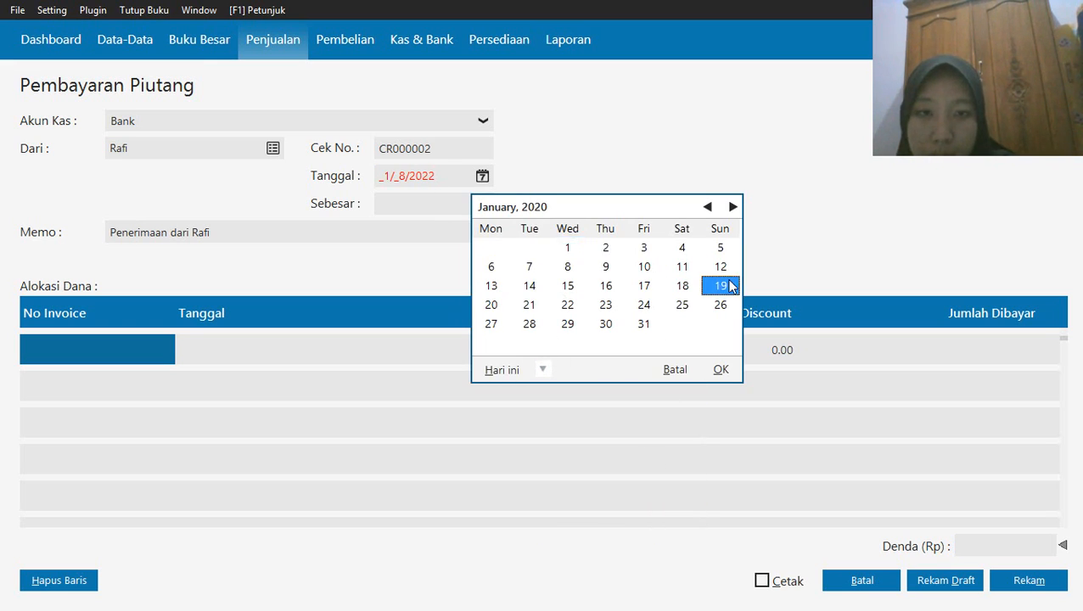
{"action": "left_click", "coordinate": [720, 370]}
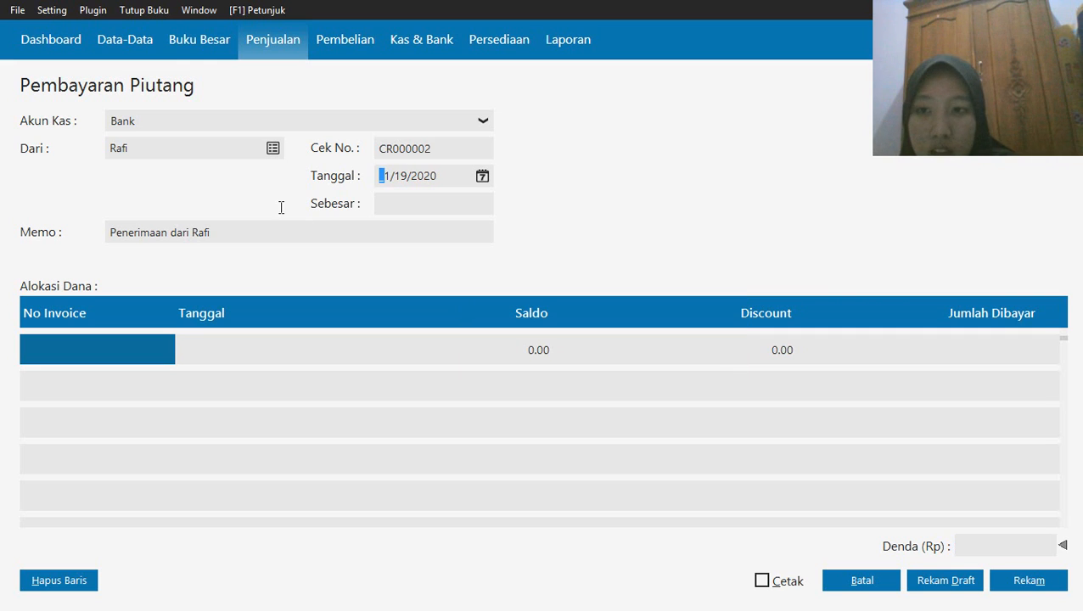
Allocate 4,000,000 to the customer's invoice dated 12/13/2019, then record the receivable payment and leave the entry form
{"action": "double_click", "coordinate": [99, 346]}
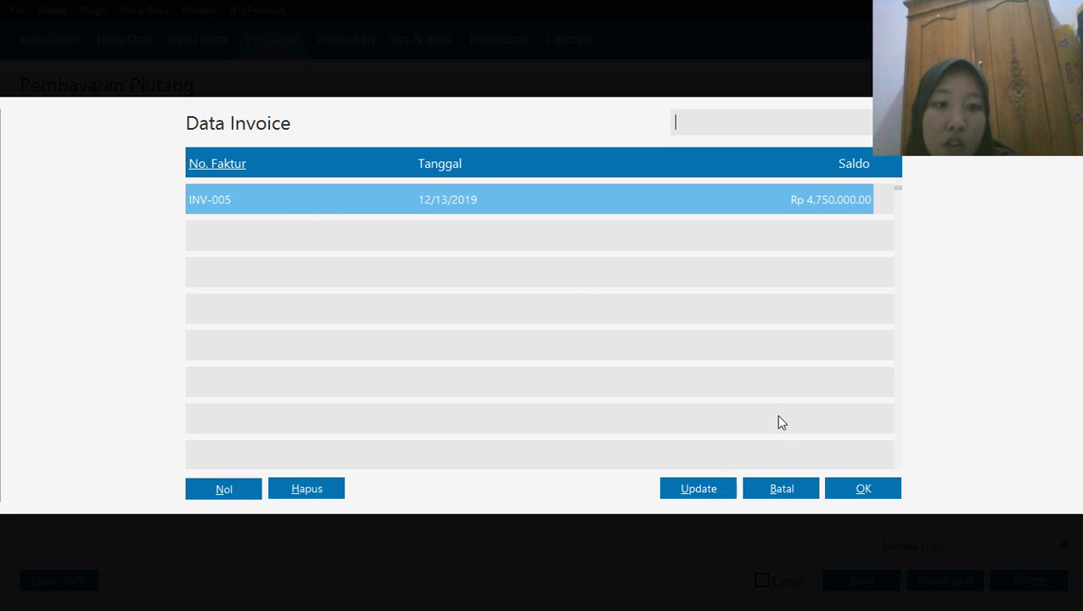
{"action": "left_click", "coordinate": [878, 496]}
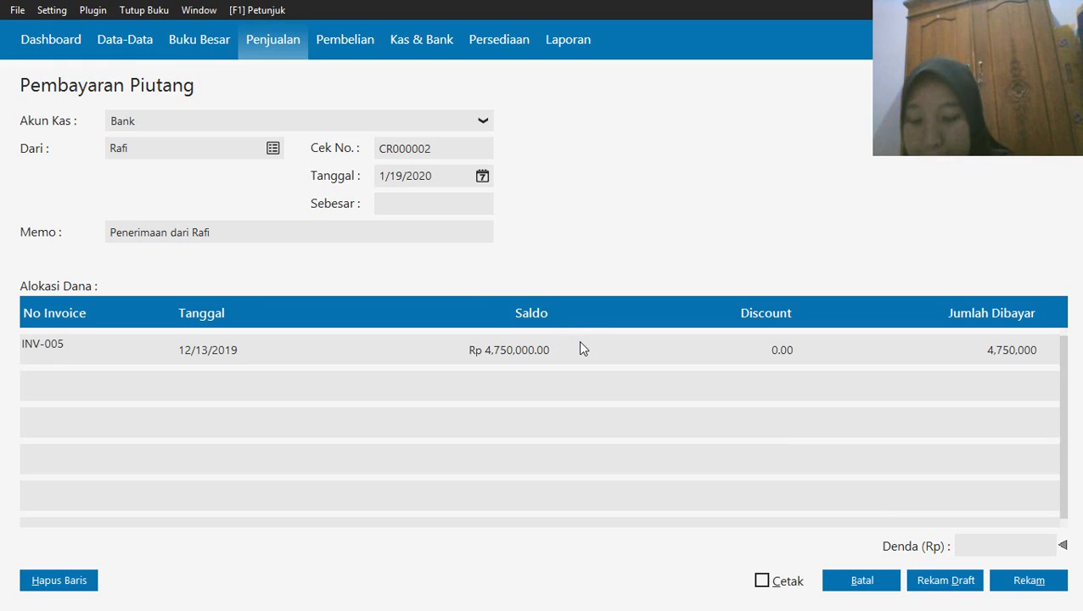
{"action": "left_click", "coordinate": [522, 358]}
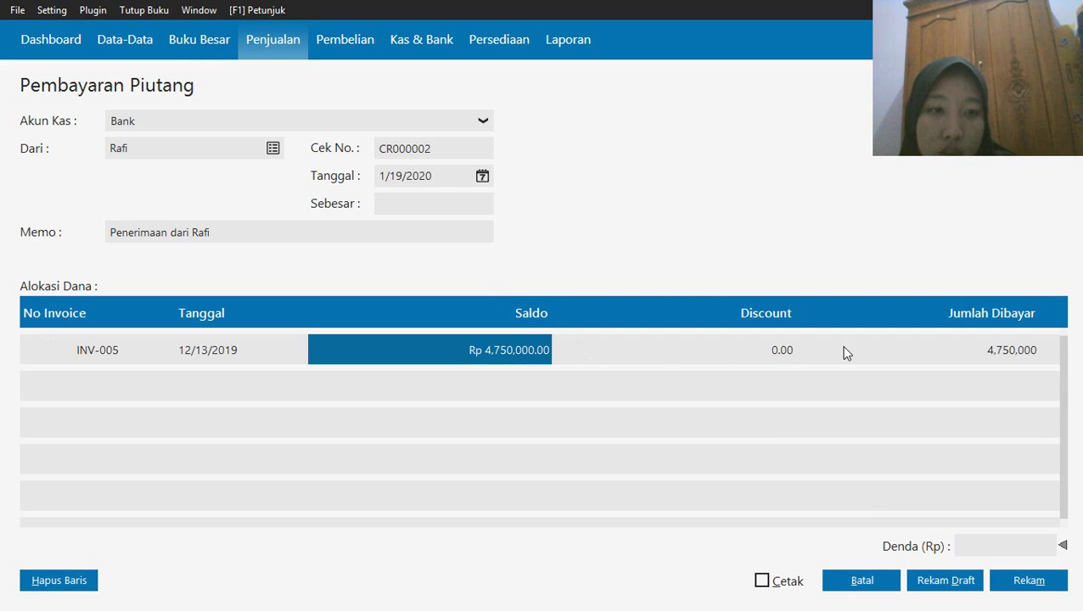
{"action": "left_click", "coordinate": [995, 343]}
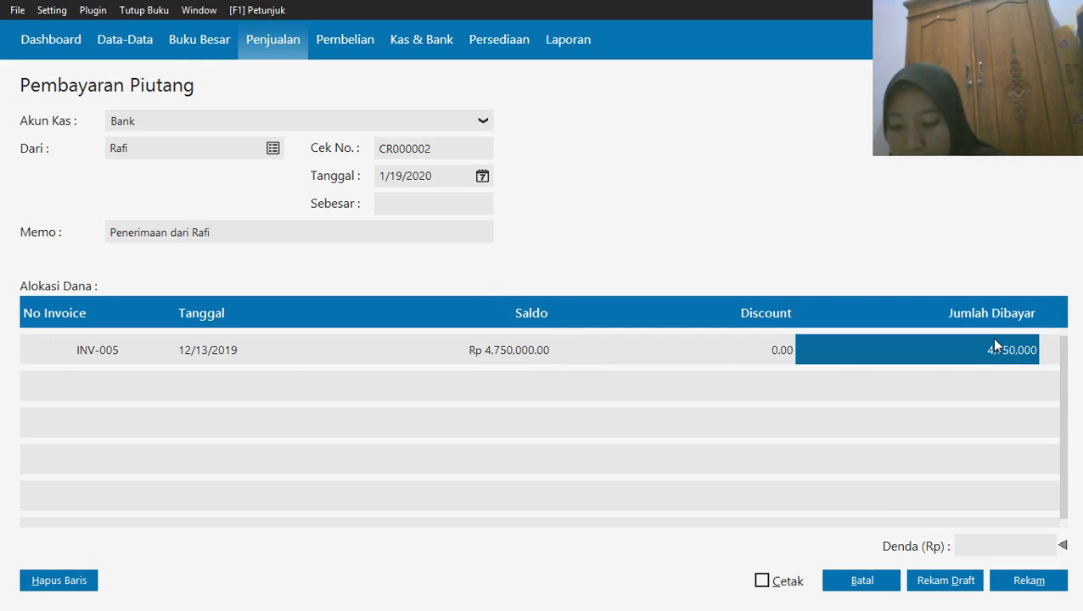
{"action": "type", "text": "4000000"}
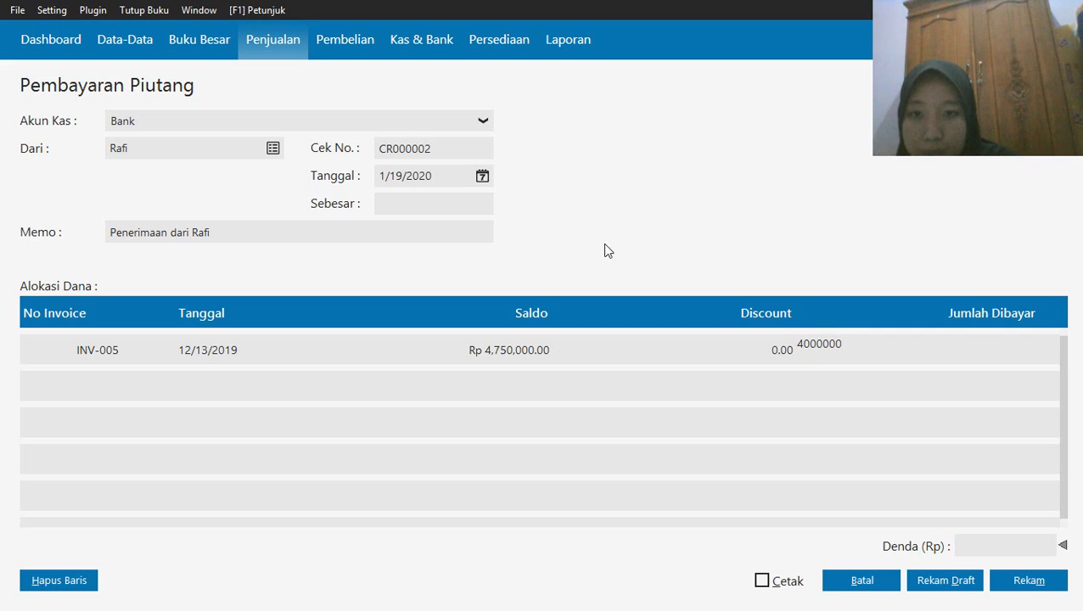
{"action": "left_click", "coordinate": [405, 205]}
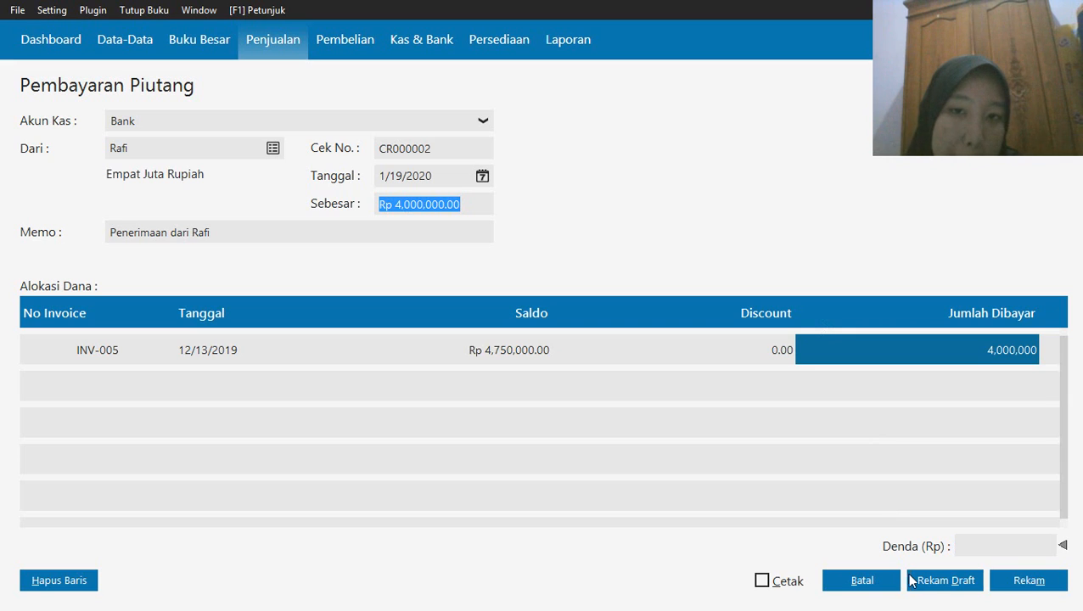
{"action": "left_click", "coordinate": [1023, 588]}
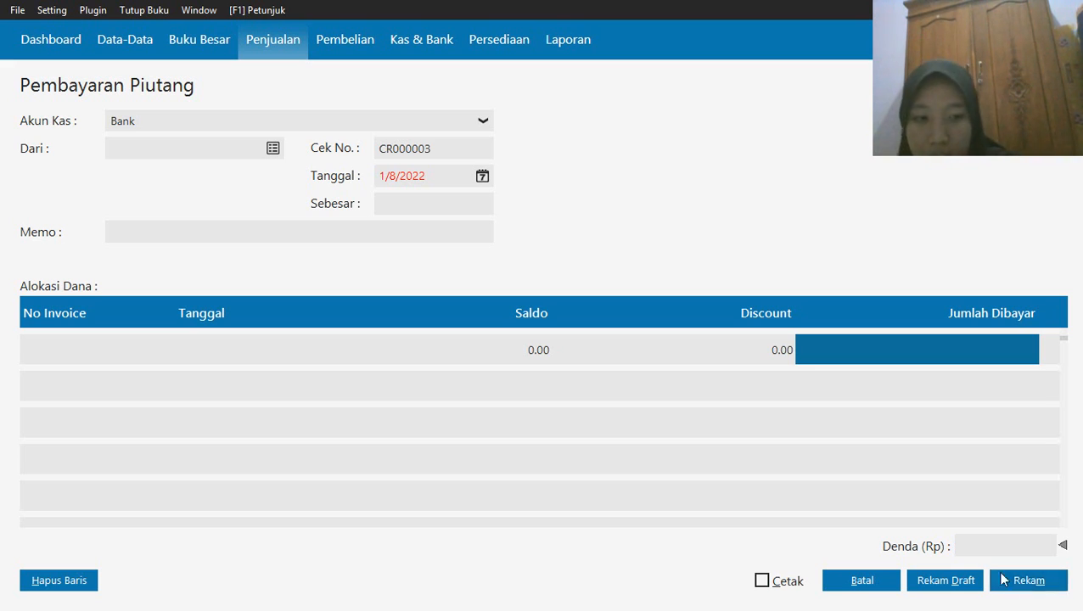
{"action": "left_click", "coordinate": [863, 583]}
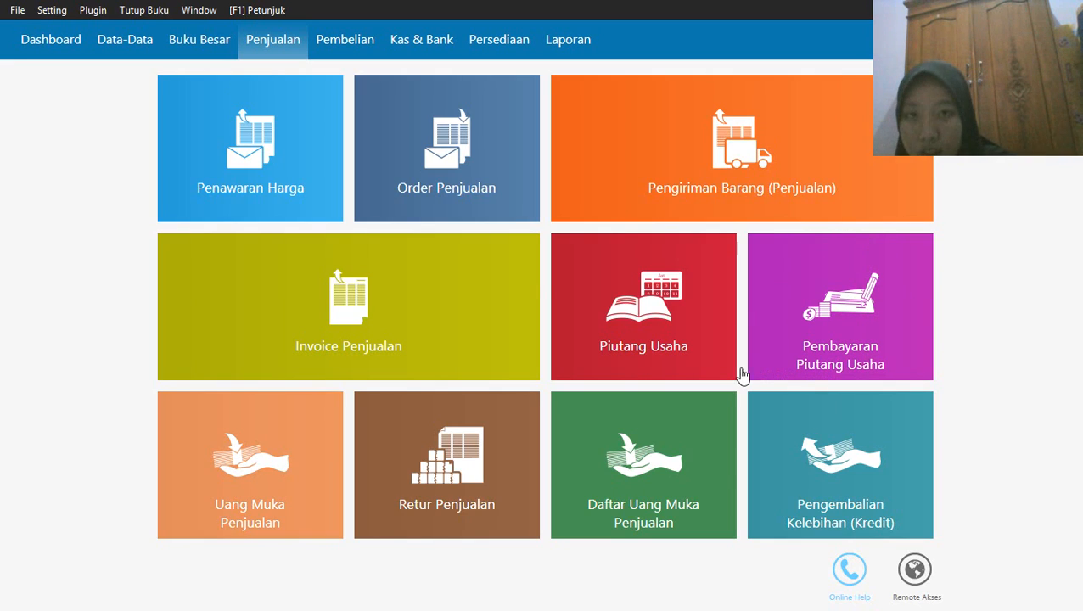
Start a new Pembayaran Piutang Usaha entry with Toko Anugrah as the paying customer
{"action": "mouse_move", "coordinate": [298, 259]}
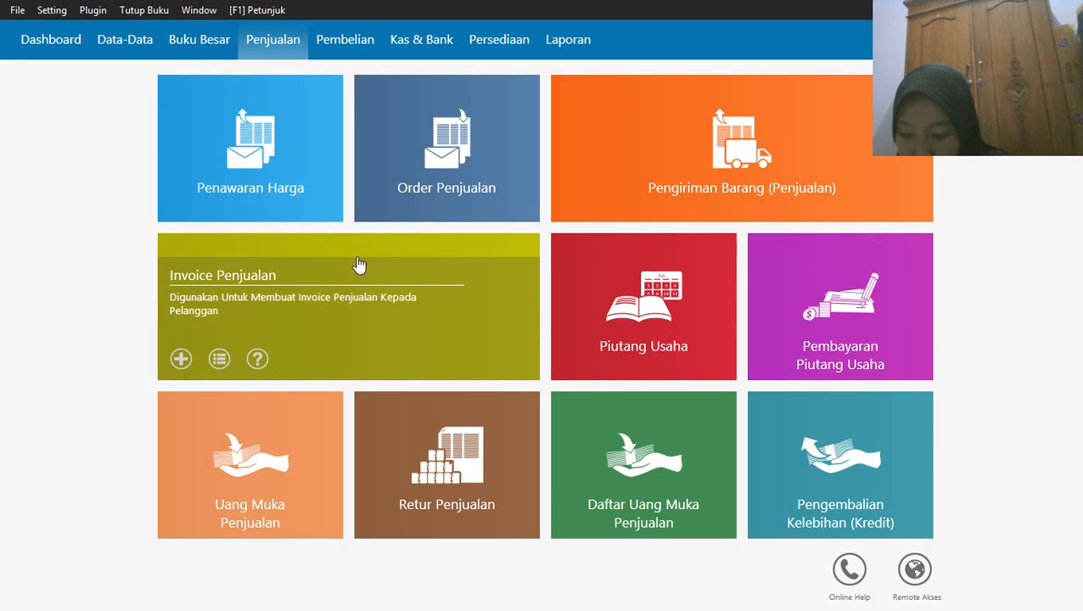
{"action": "mouse_move", "coordinate": [769, 359]}
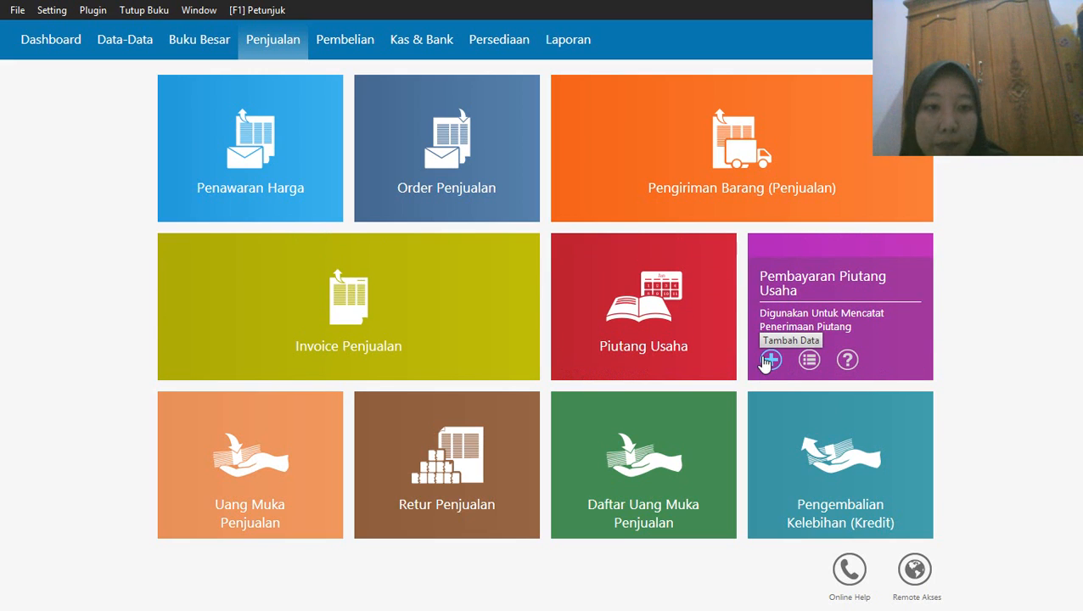
{"action": "left_click", "coordinate": [768, 360]}
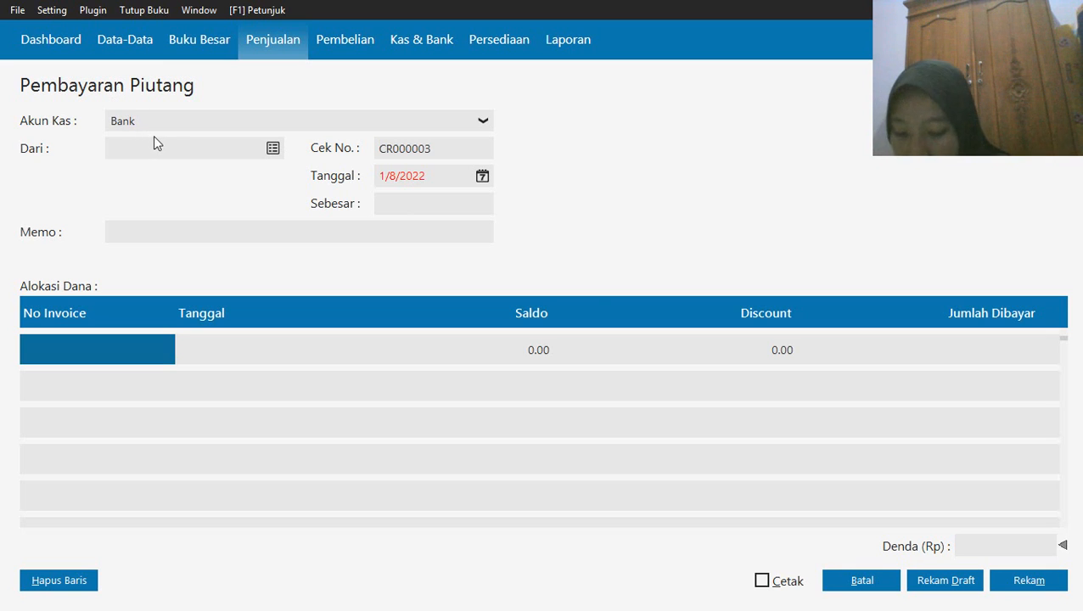
{"action": "left_click", "coordinate": [272, 147]}
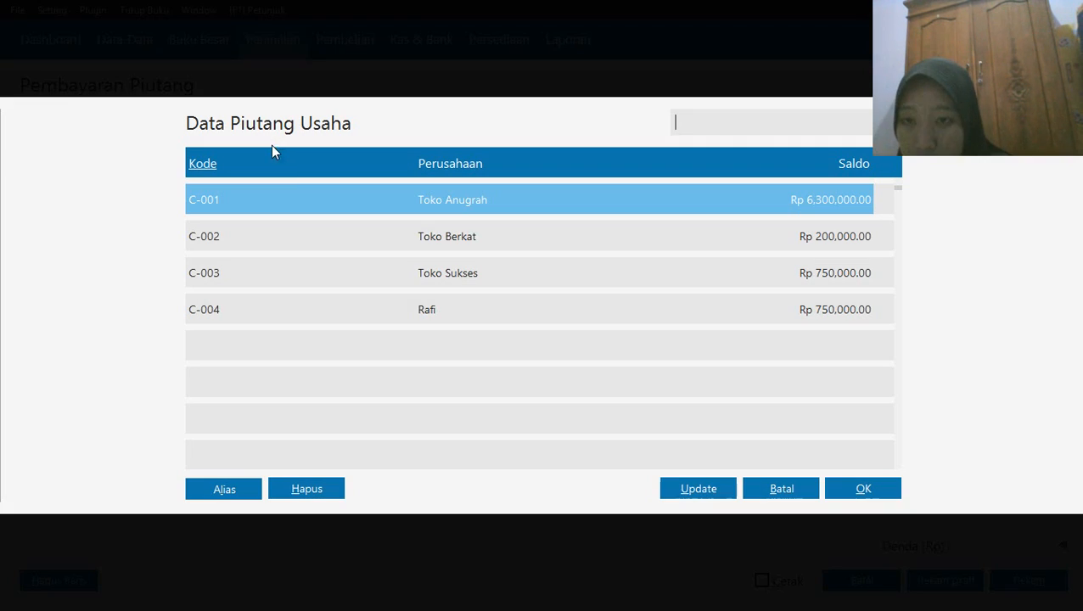
{"action": "left_click", "coordinate": [857, 490]}
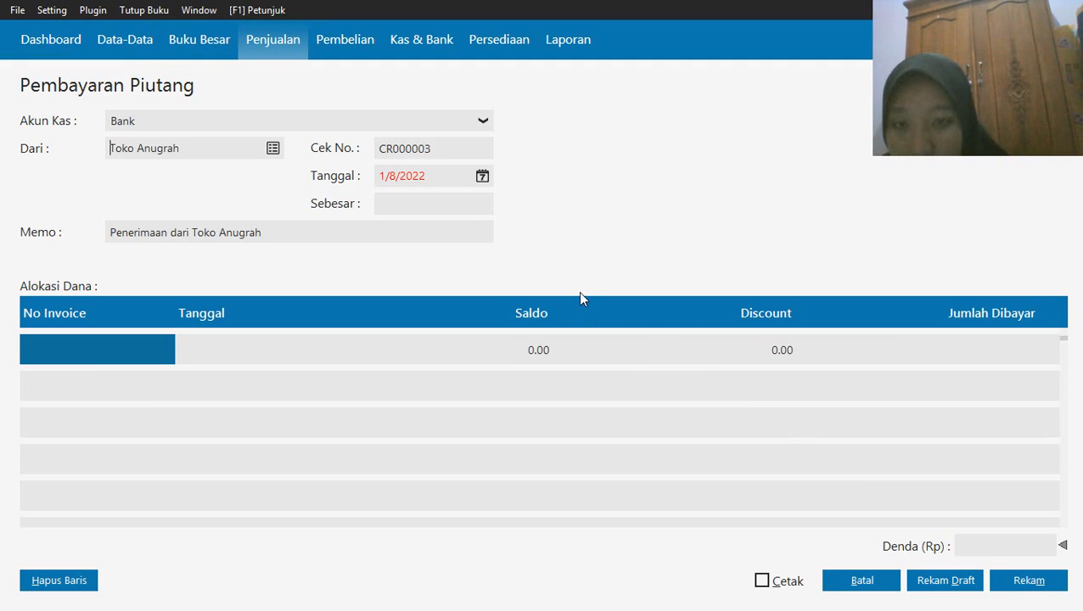
Set the Toko Anugrah payment's date to 20 January 2020 and allocate it to the invoice dated 11/11/2019
{"action": "left_click", "coordinate": [482, 176]}
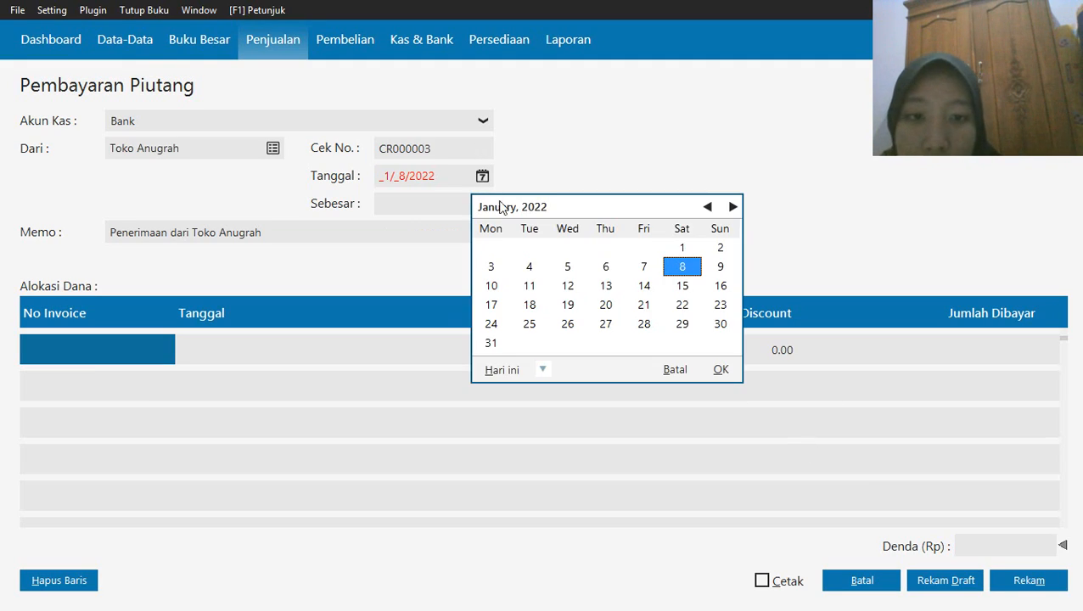
{"action": "left_click", "coordinate": [543, 370]}
{"action": "left_click", "coordinate": [617, 505]}
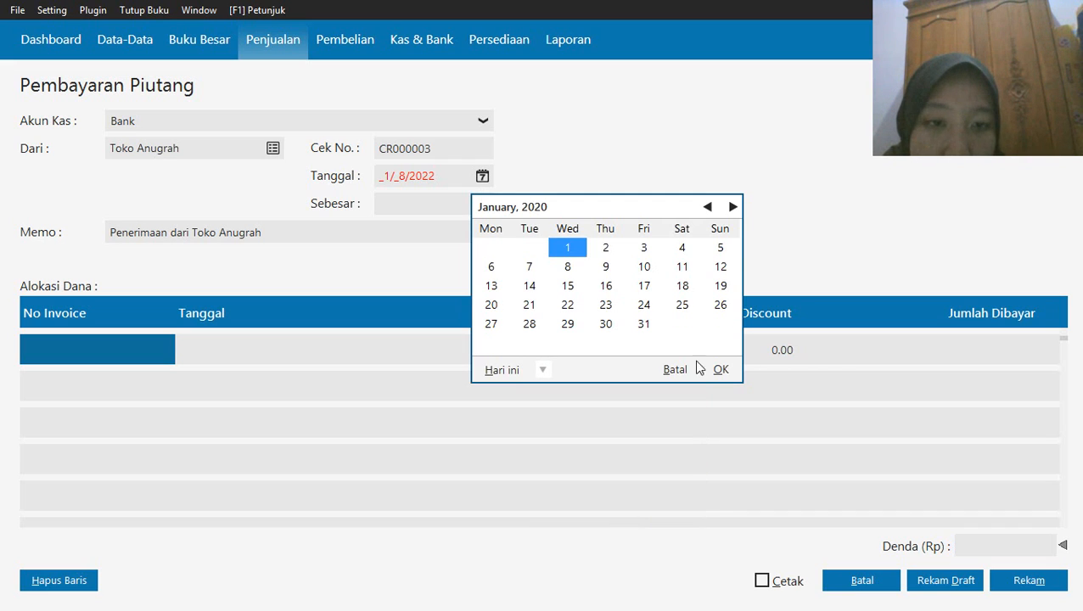
{"action": "left_click", "coordinate": [496, 311]}
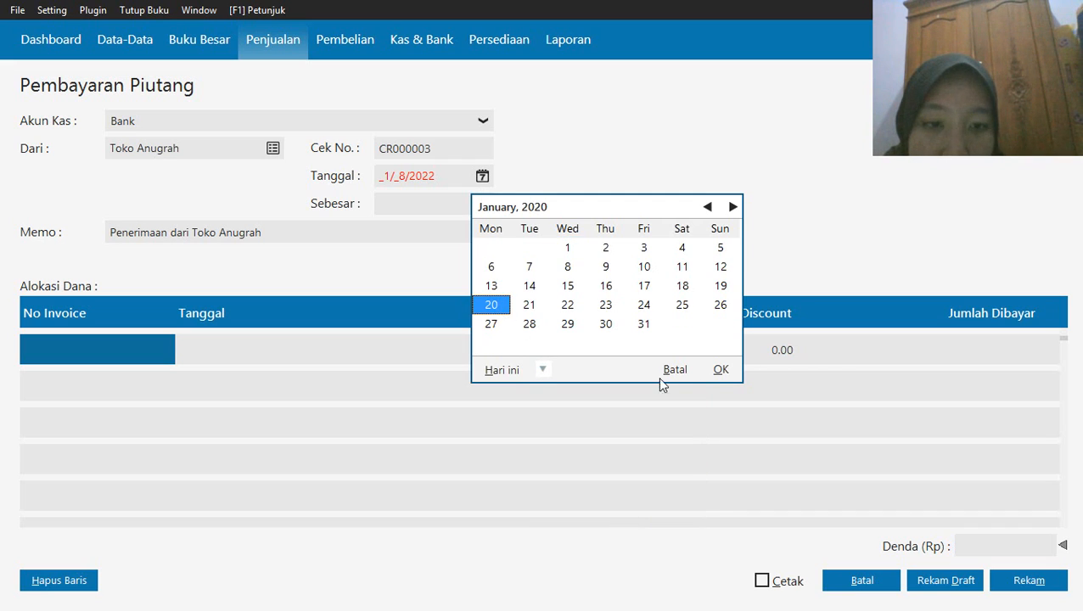
{"action": "left_click", "coordinate": [714, 372]}
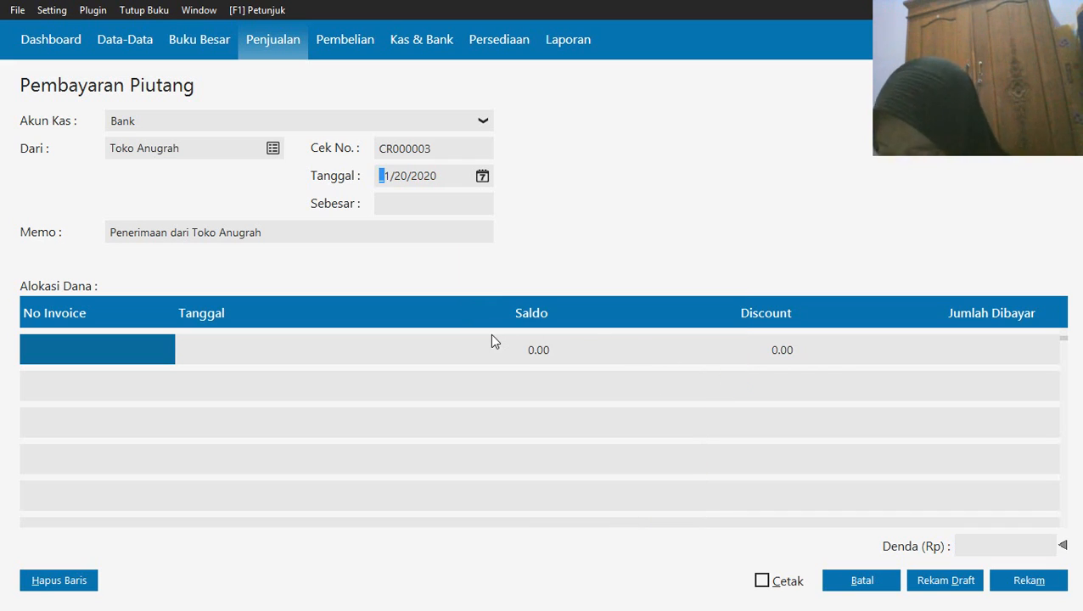
{"action": "left_click", "coordinate": [119, 358]}
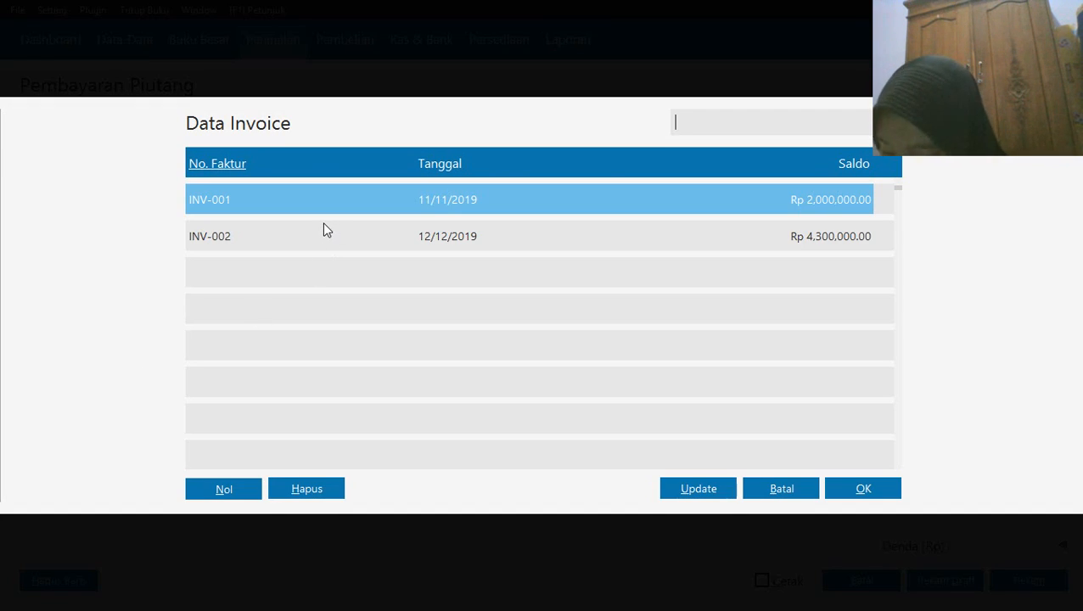
{"action": "left_click", "coordinate": [856, 484]}
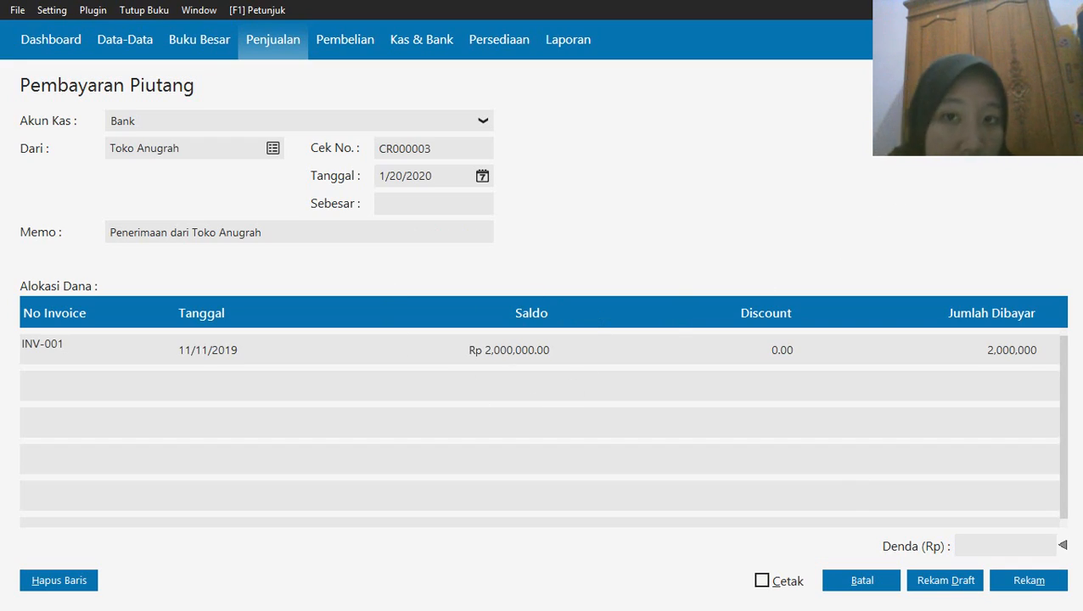
{"action": "left_click", "coordinate": [892, 106]}
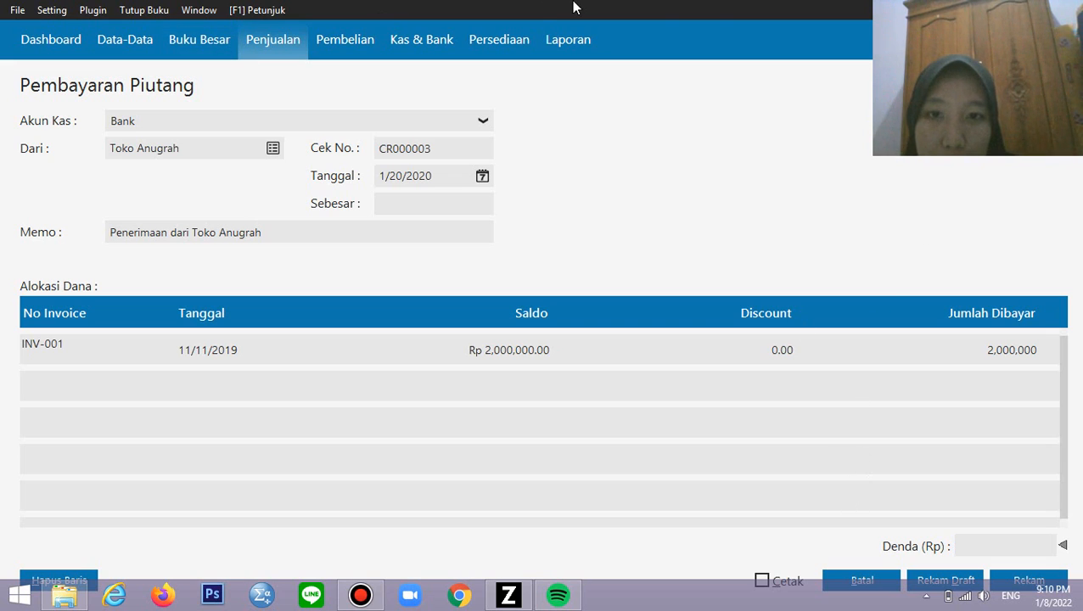
{"action": "mouse_move", "coordinate": [573, 8]}
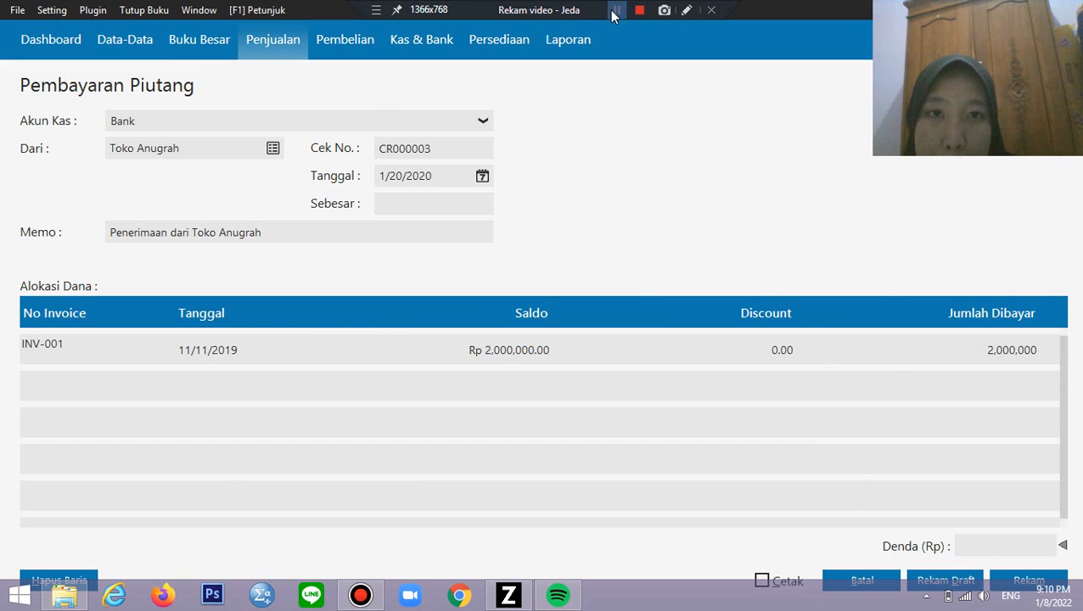
{"action": "left_click", "coordinate": [615, 10]}
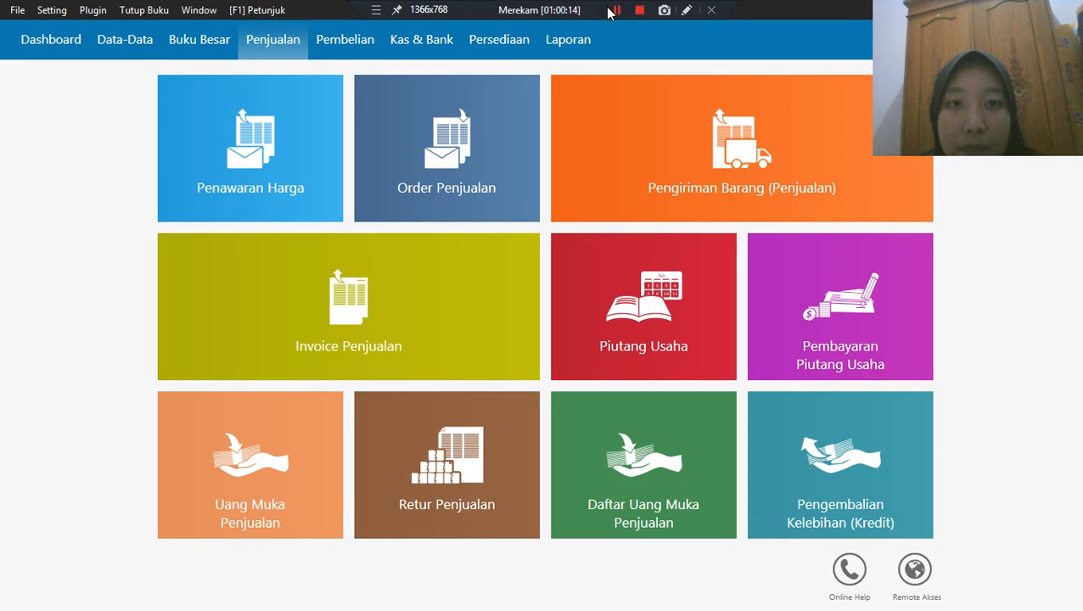
{"action": "left_click", "coordinate": [616, 10]}
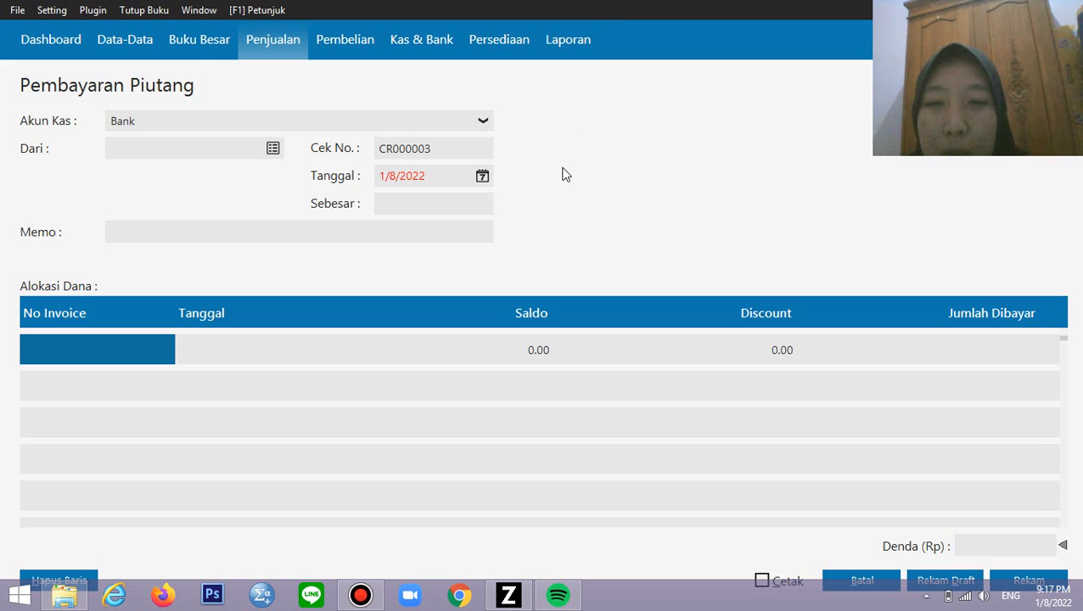